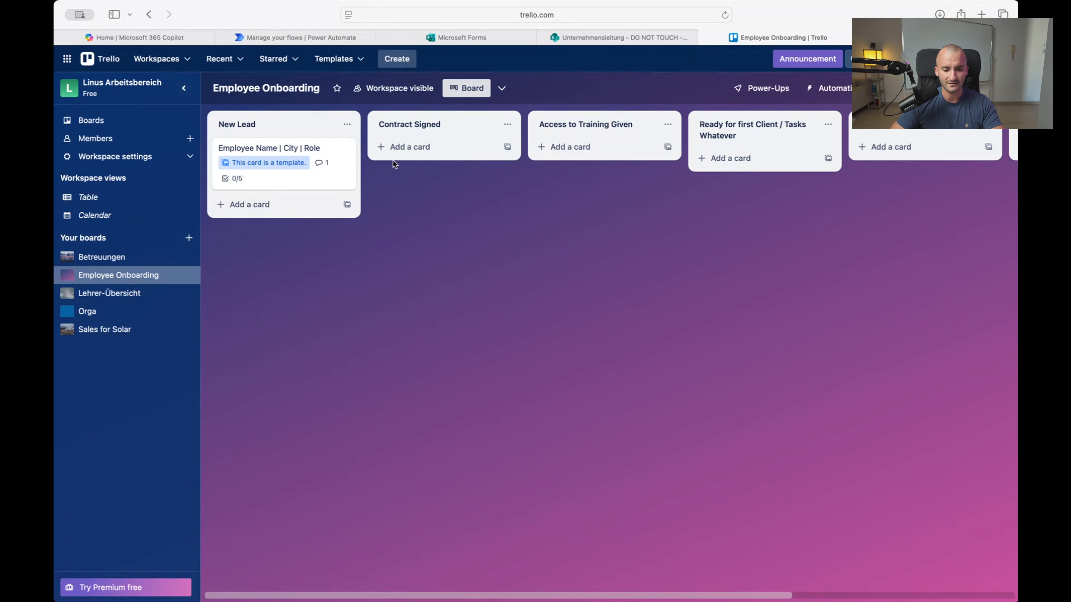
Add a card with the sample person's first name to Contract Signed, keeping it there after dragging it around
left_click(402, 146)
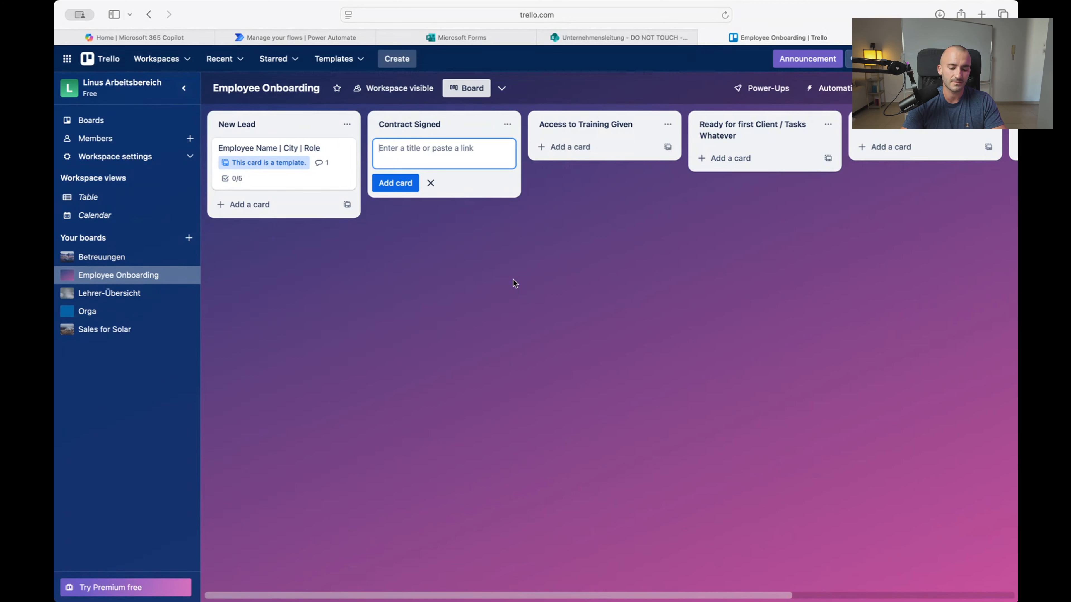
type("L")
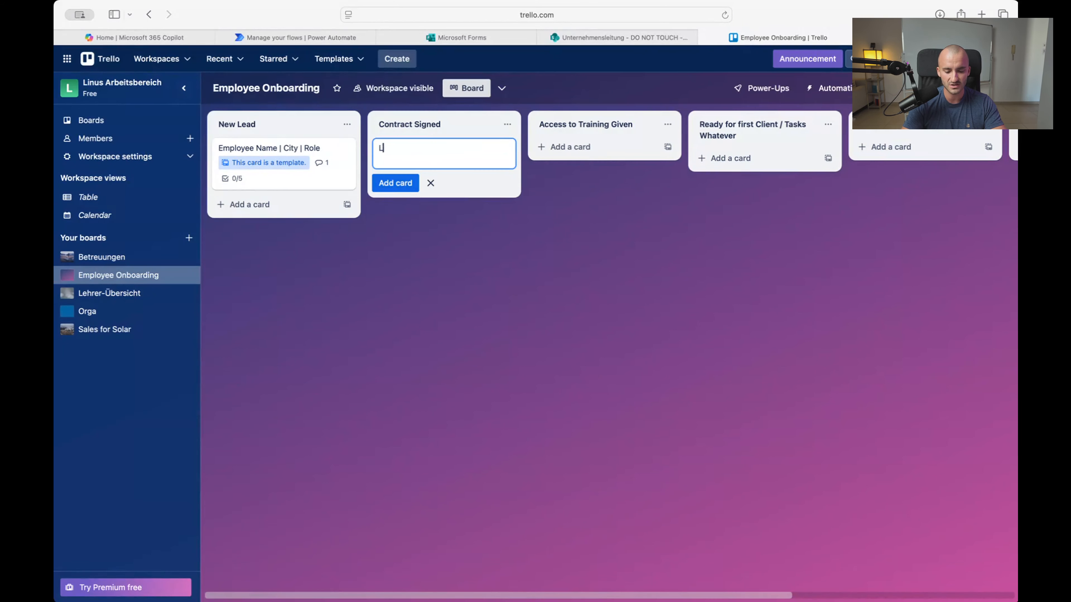
type("inus")
key("Return")
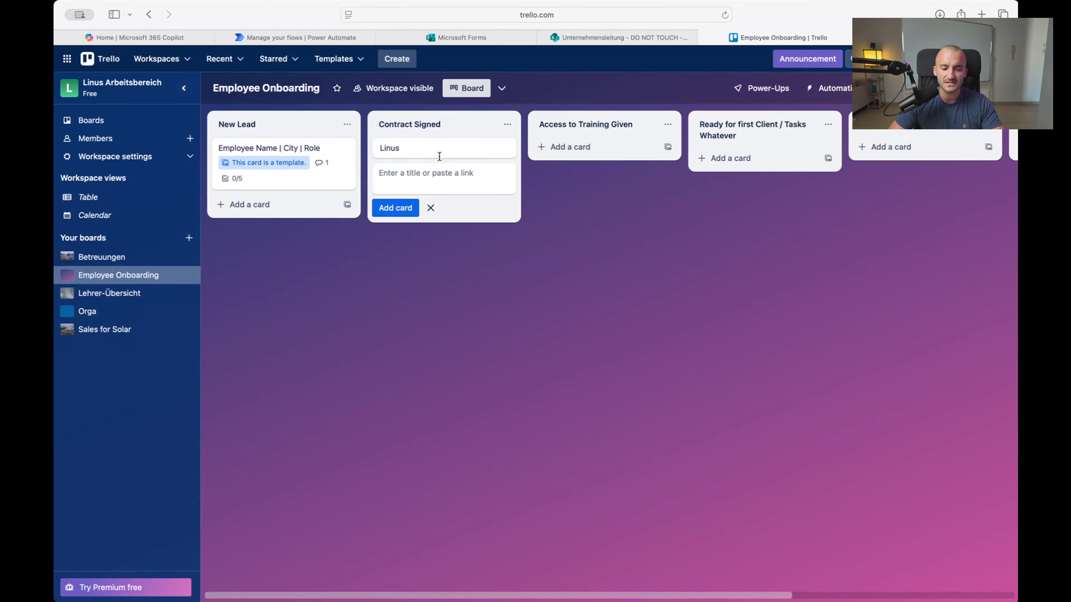
left_click_drag(488, 157, 513, 157)
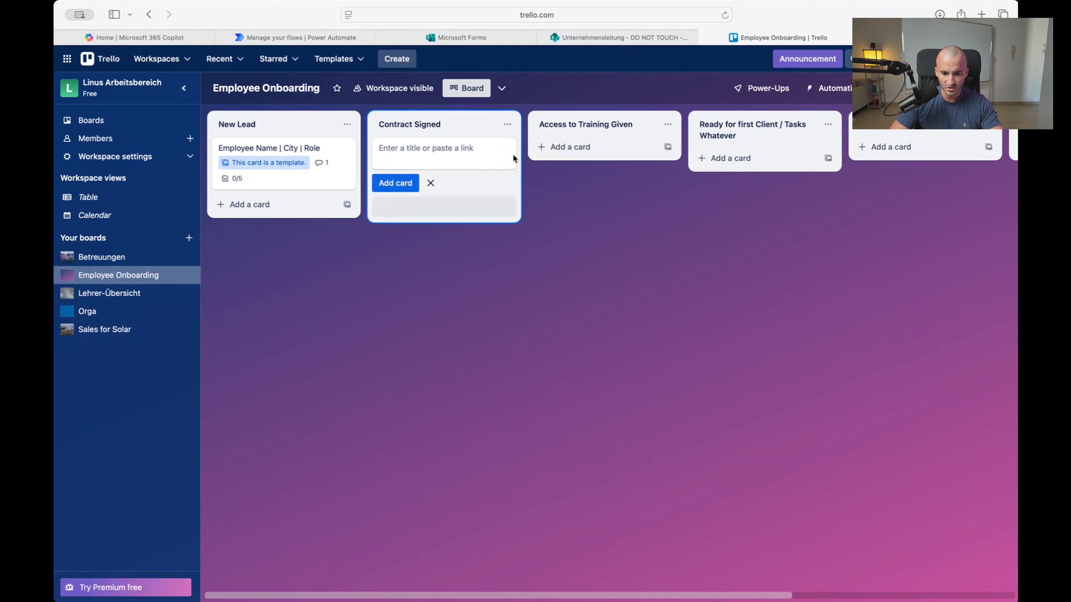
left_click_drag(438, 150, 443, 206)
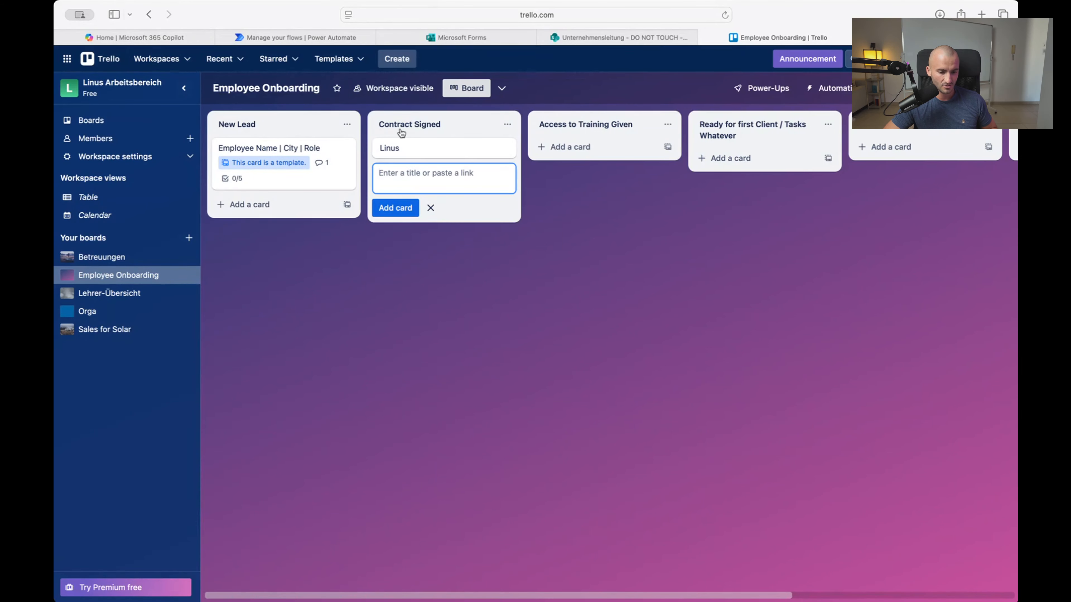
left_click(434, 126)
left_click(451, 123)
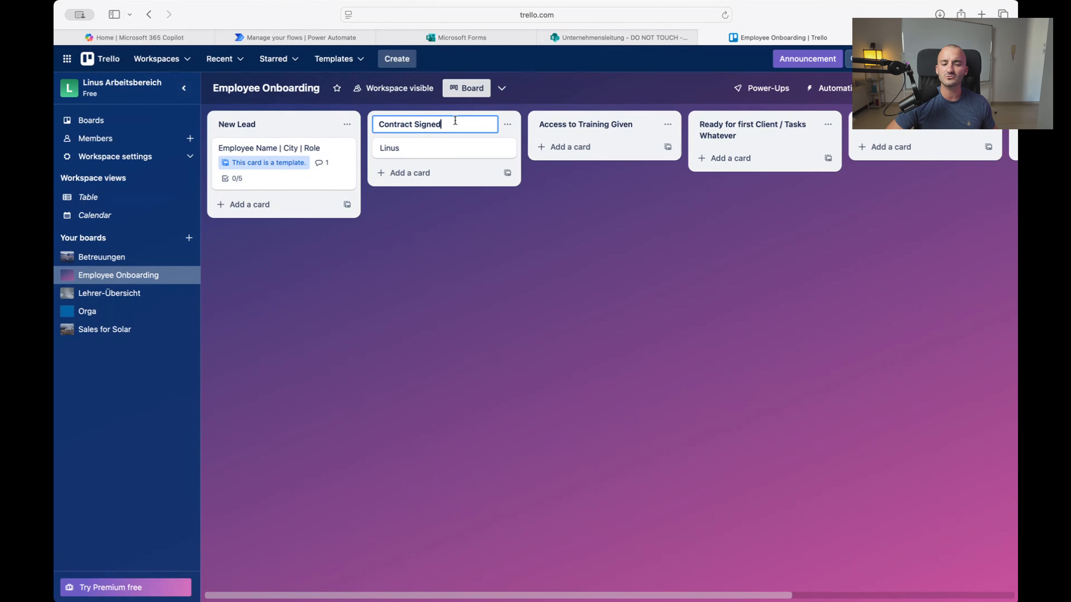
Create a 'Contract Sent' list at the board's end and move it right after New Lead
left_click(458, 256)
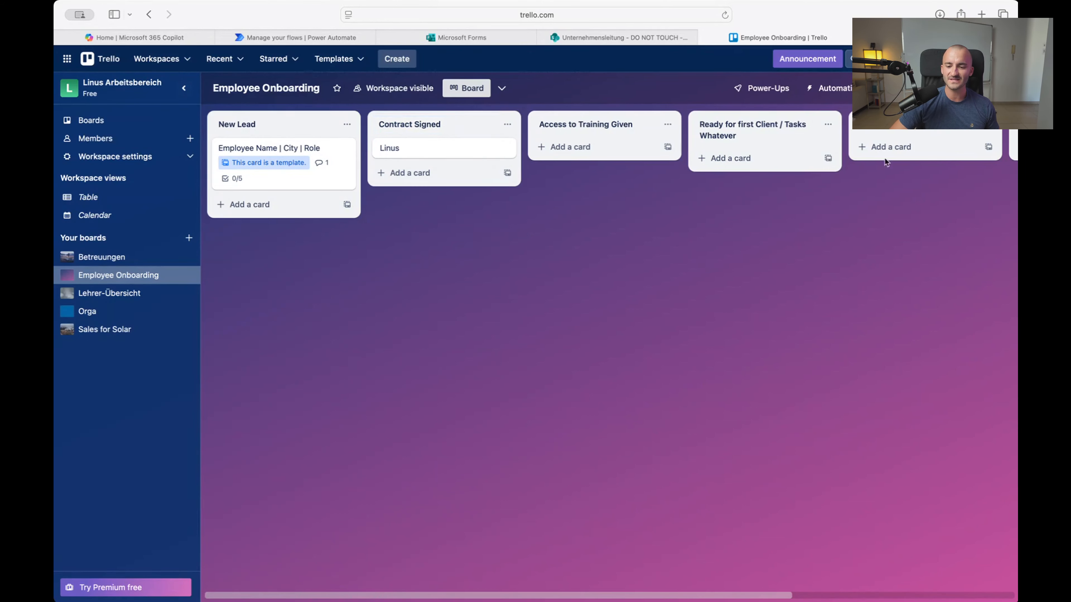
scroll(691, 369, "right", 8)
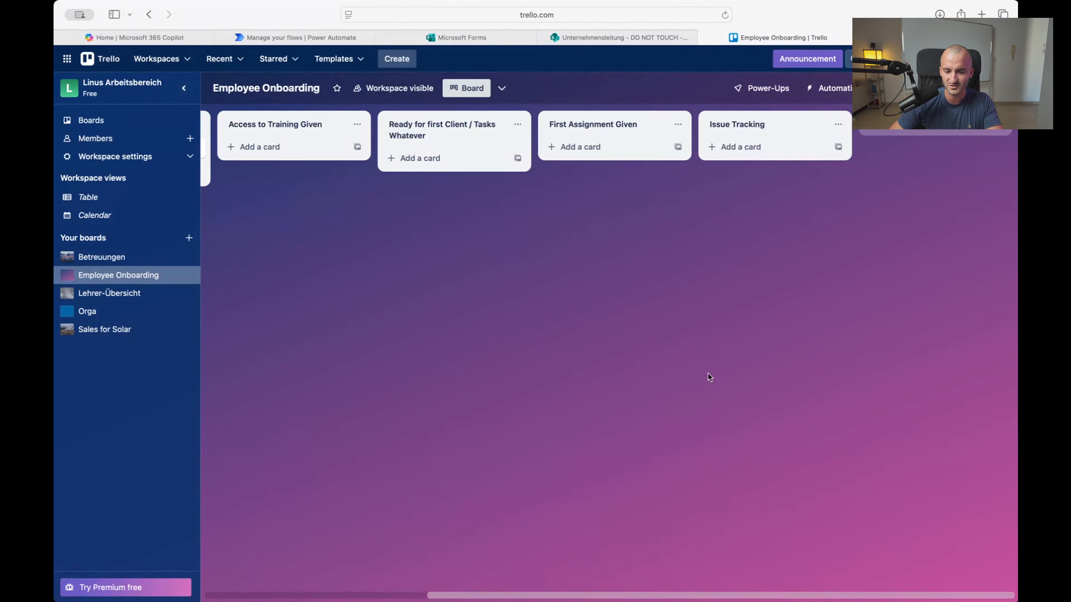
left_click(881, 130)
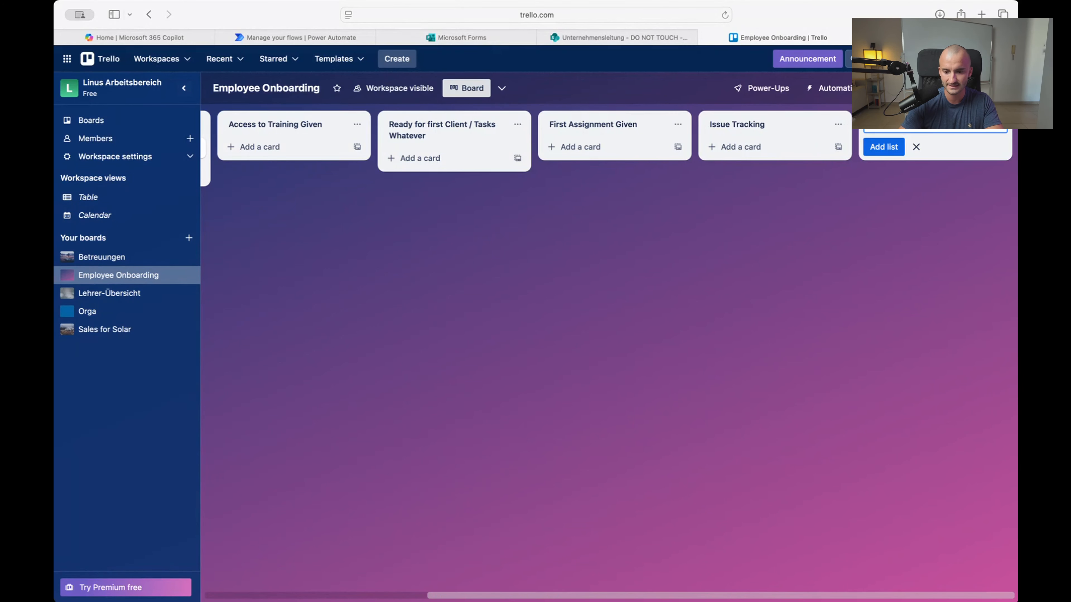
key("Return")
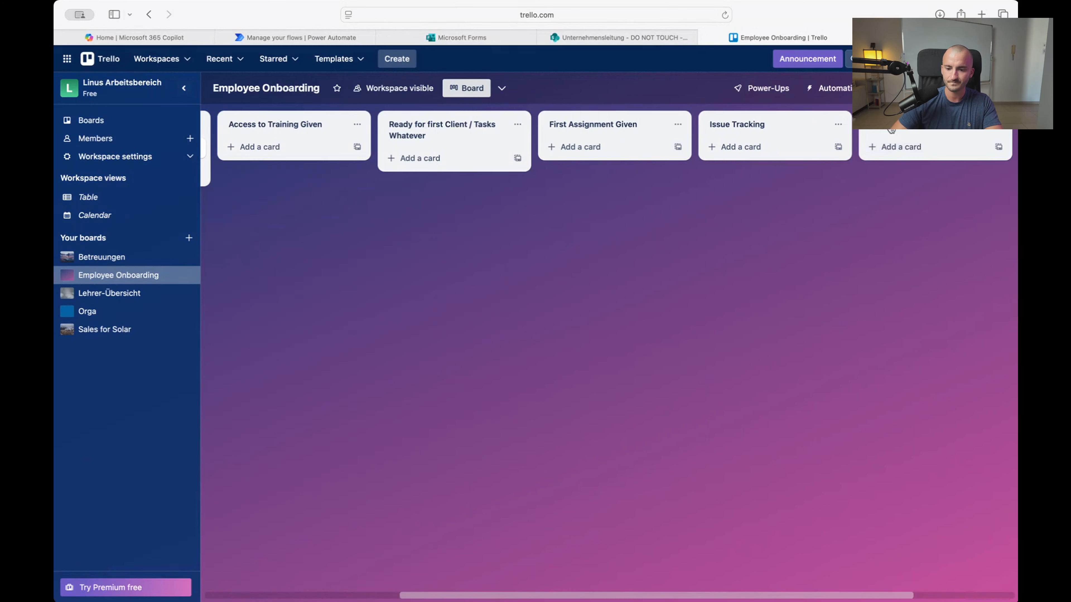
left_click_drag(907, 124, 485, 124)
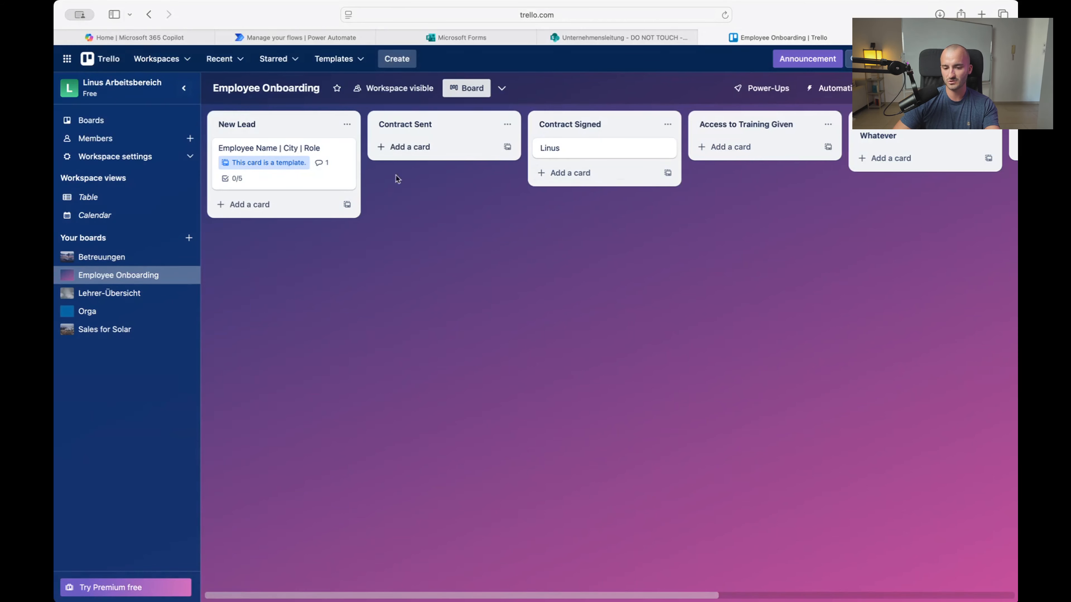
Move the sample person's card into Contract Sent and attach a JPG dog photo as its cover
left_click_drag(599, 157, 483, 150)
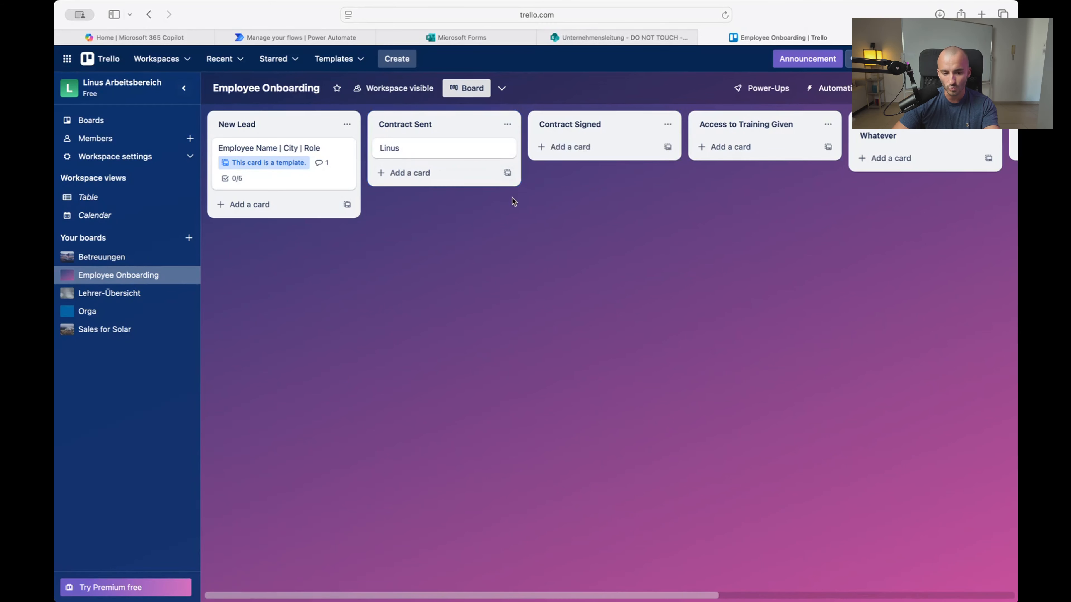
left_click(449, 154)
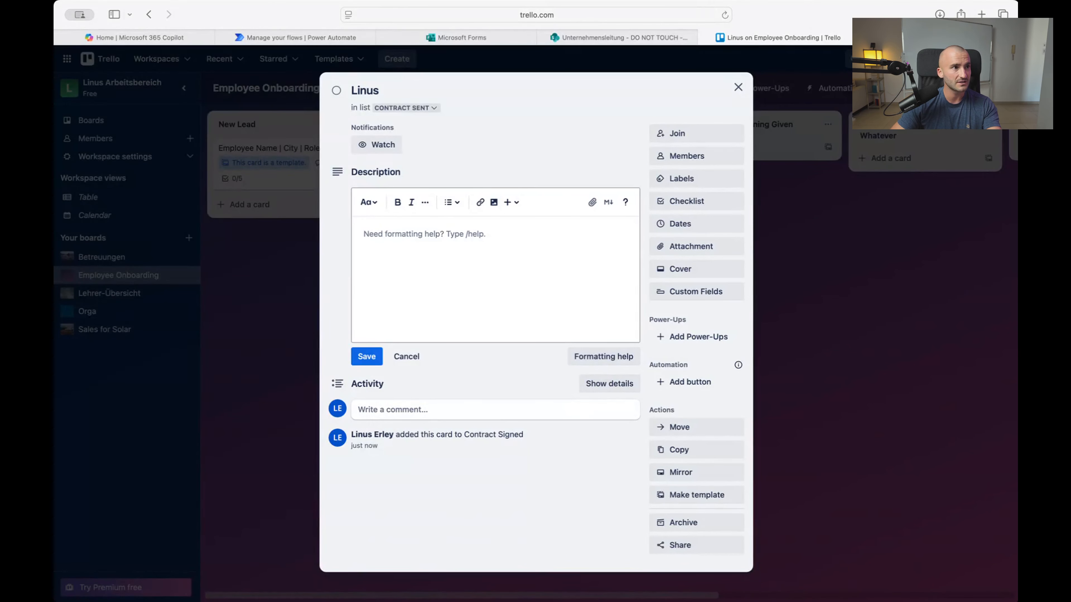
left_click_drag(353, 340, 506, 321)
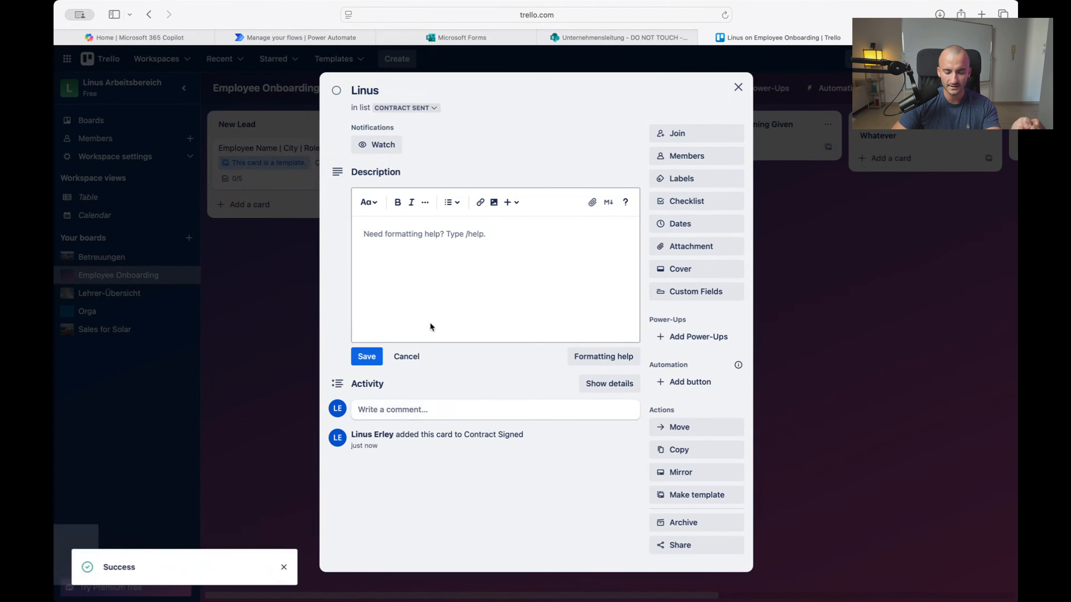
left_click(738, 87)
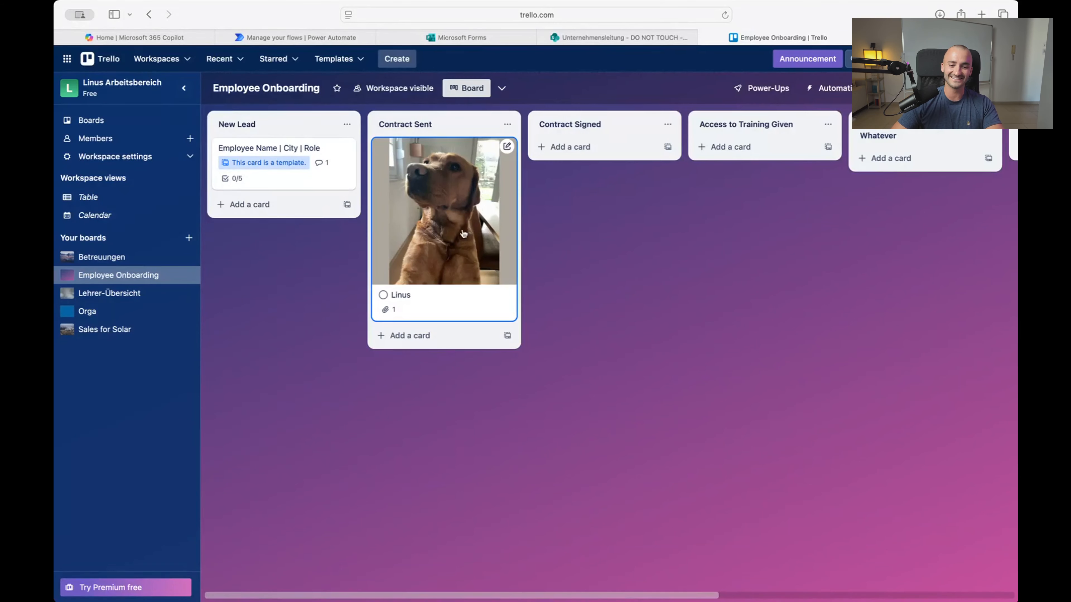
Return the photo-covered card to Contract Signed and archive the Contract Sent list
left_click_drag(463, 234, 629, 232)
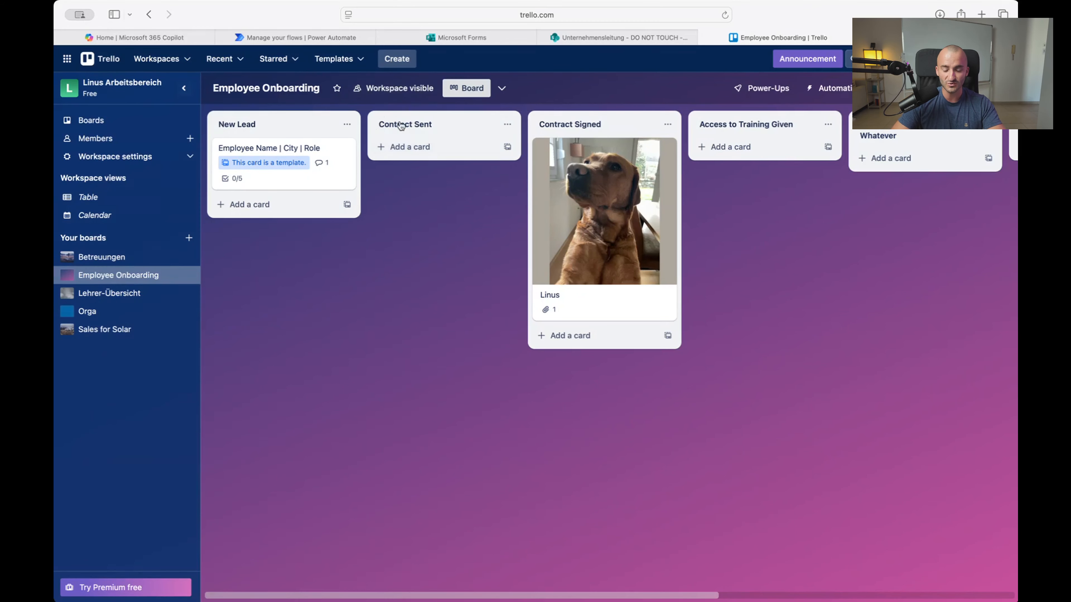
left_click(508, 125)
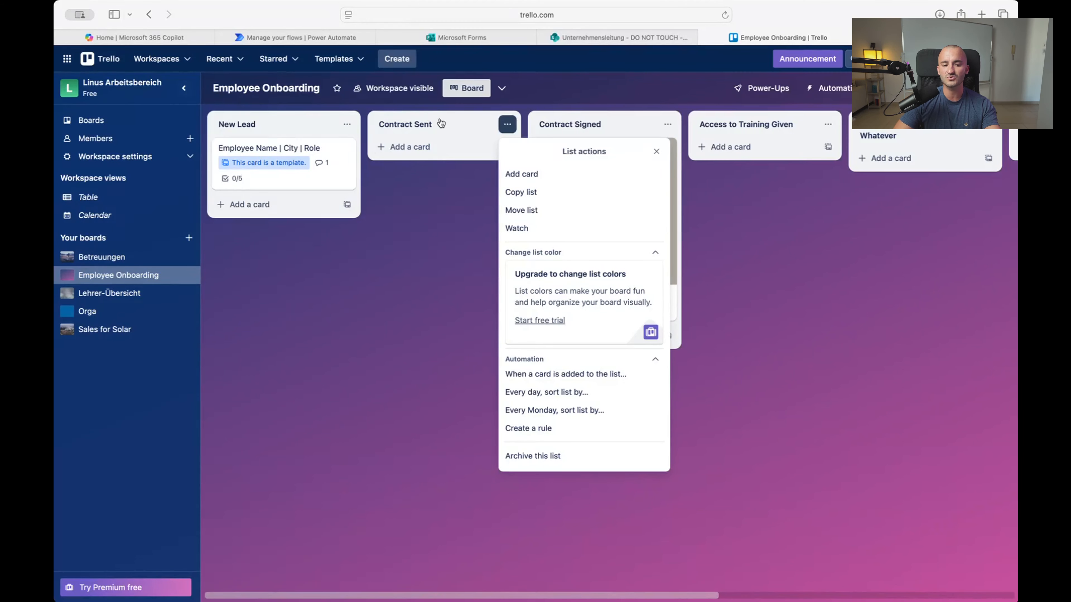
left_click(438, 177)
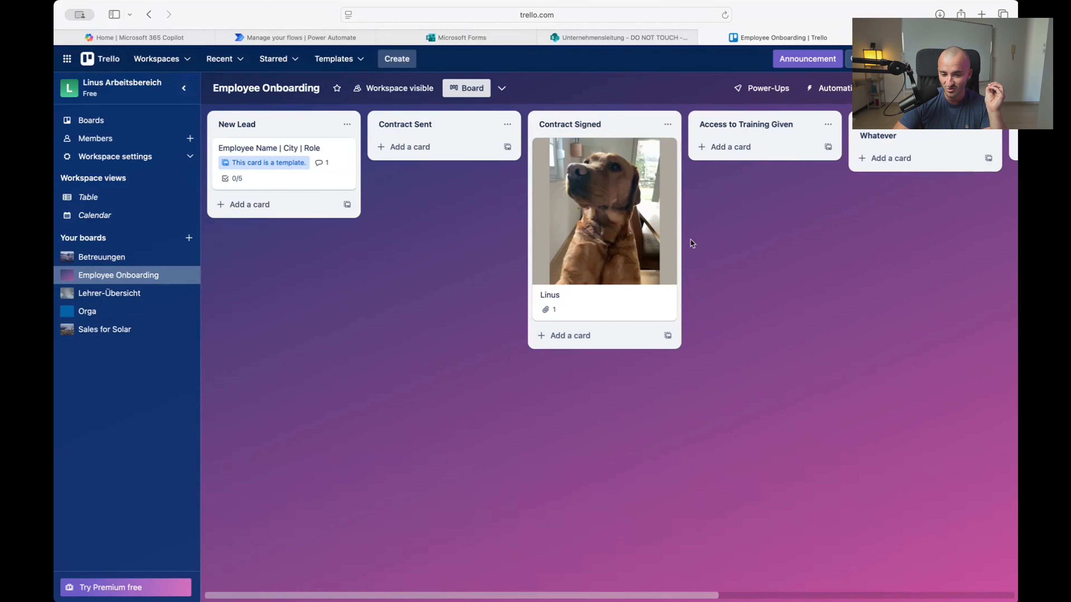
left_click(507, 125)
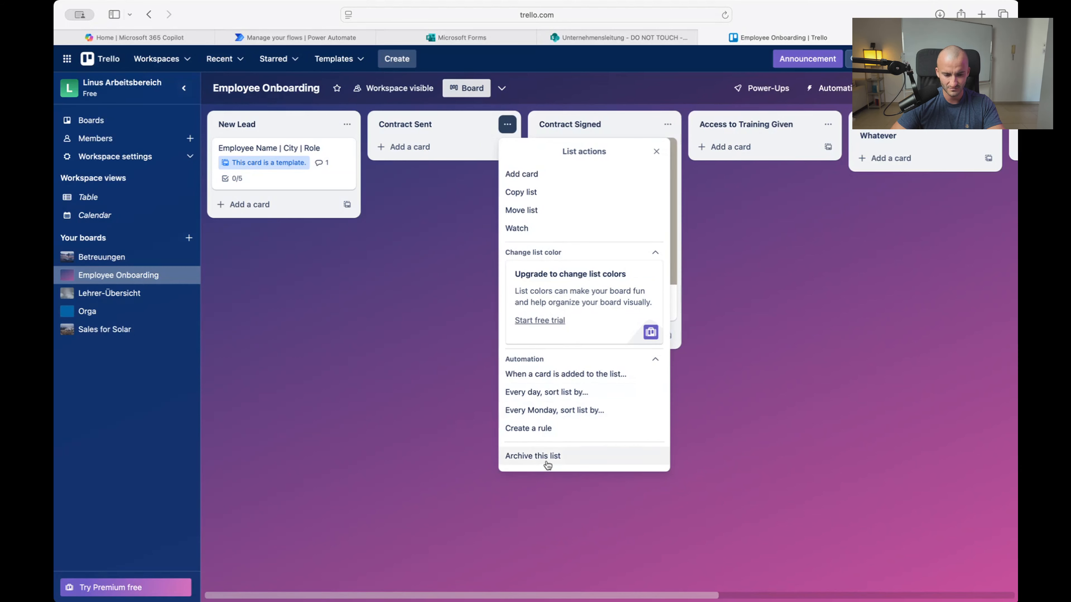
left_click(532, 456)
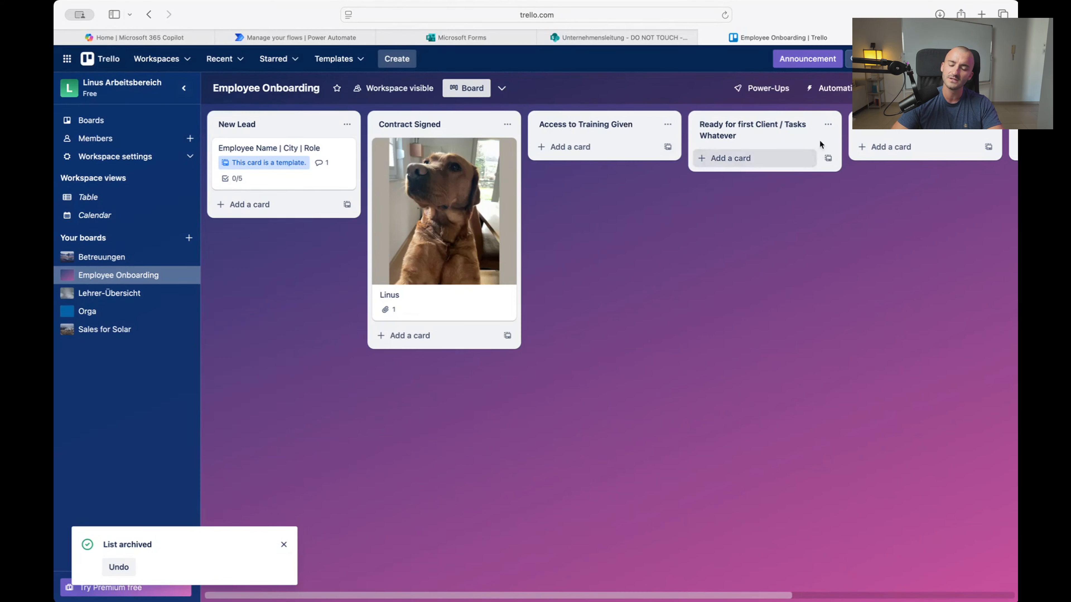
Inspect the Ready for first Client and fifth list titles, leaving both unchanged
left_click(746, 136)
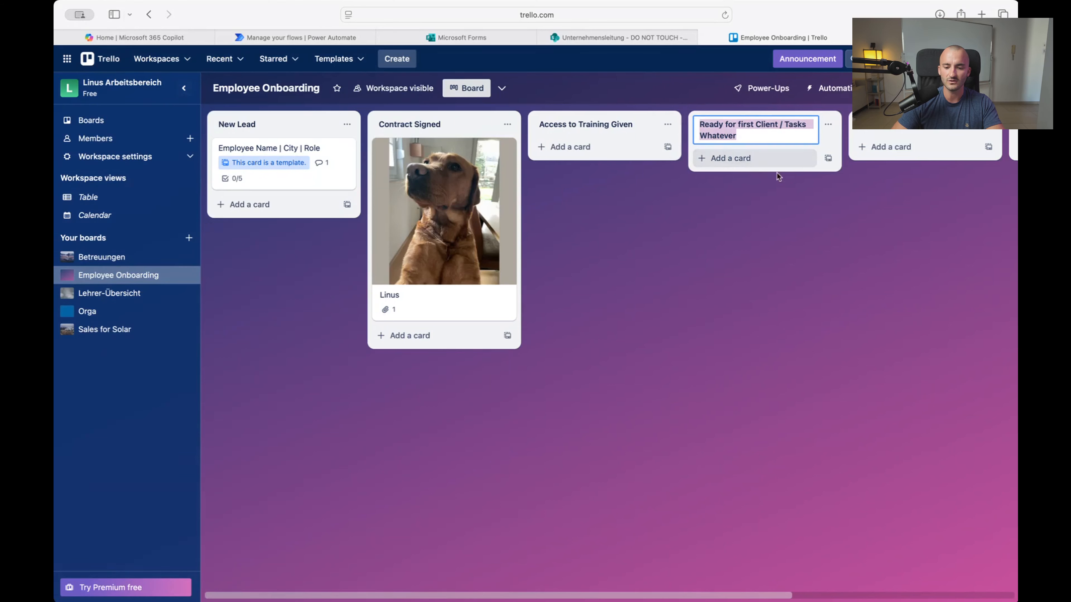
left_click(806, 178)
left_click(889, 128)
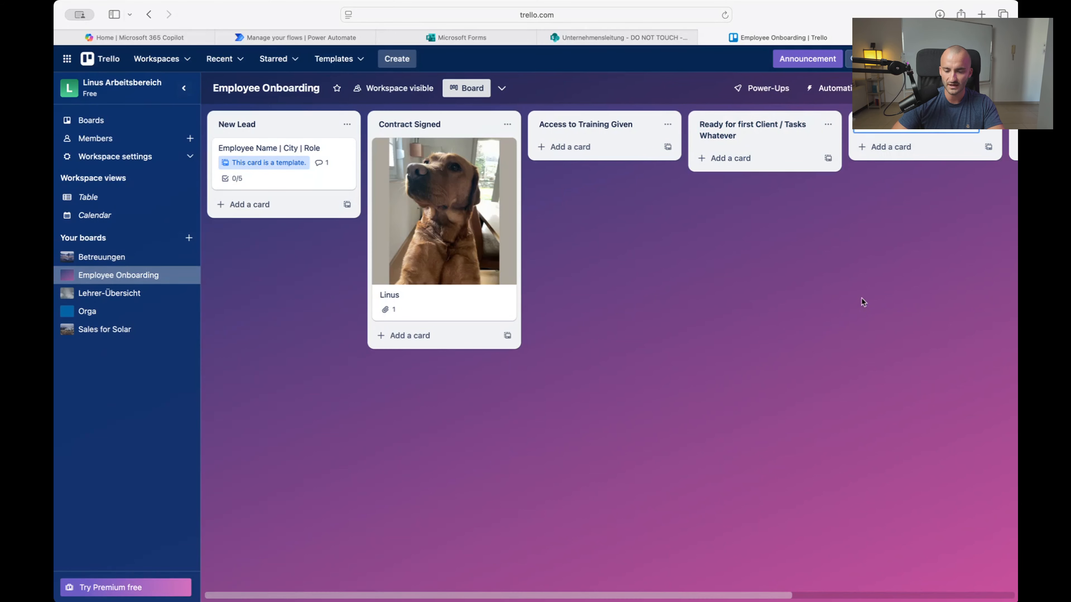
left_click(861, 297)
Create a new list at the far right of the board, following Issue Tracking
scroll(841, 161, "right", 5)
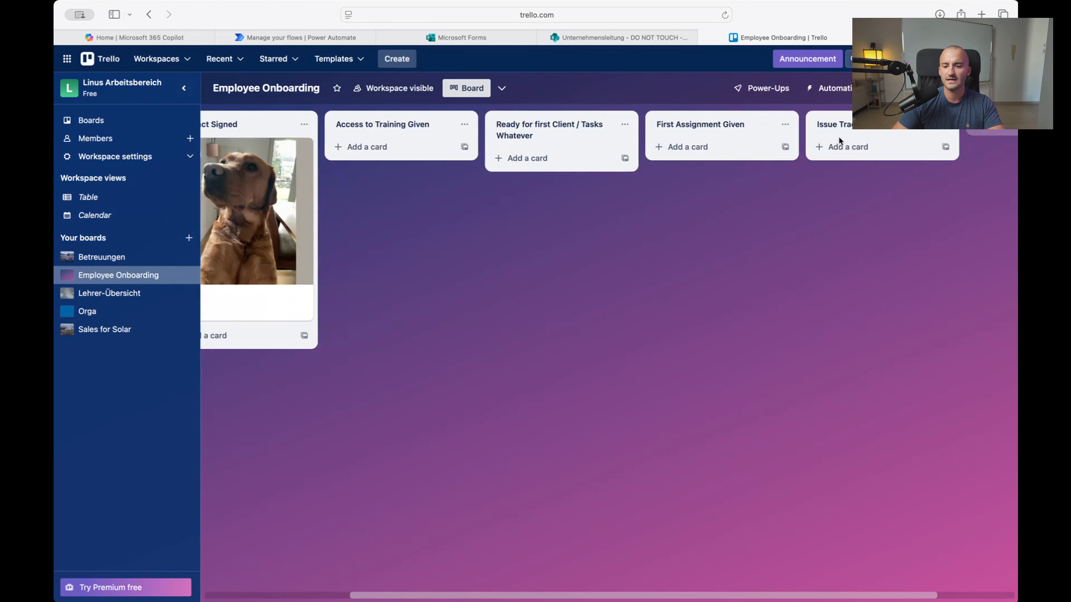
scroll(882, 177, "right", 3)
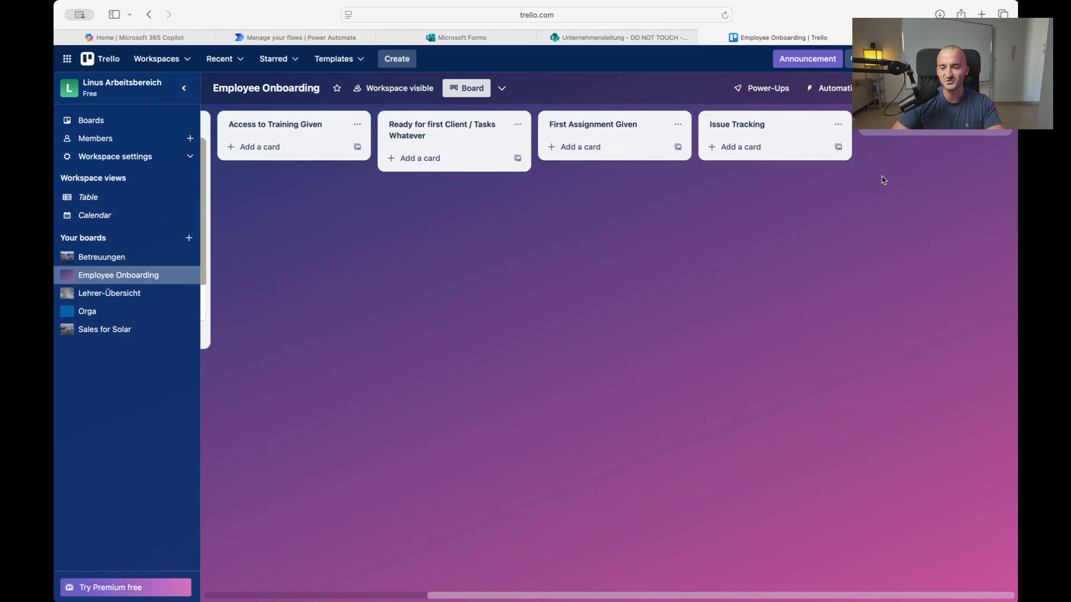
left_click(866, 134)
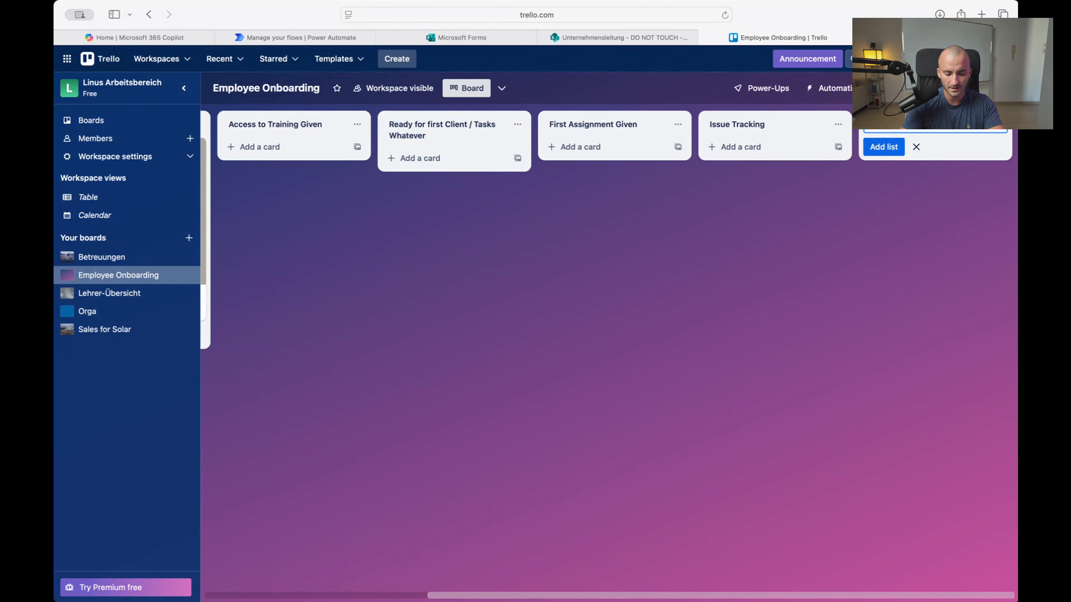
key("Return")
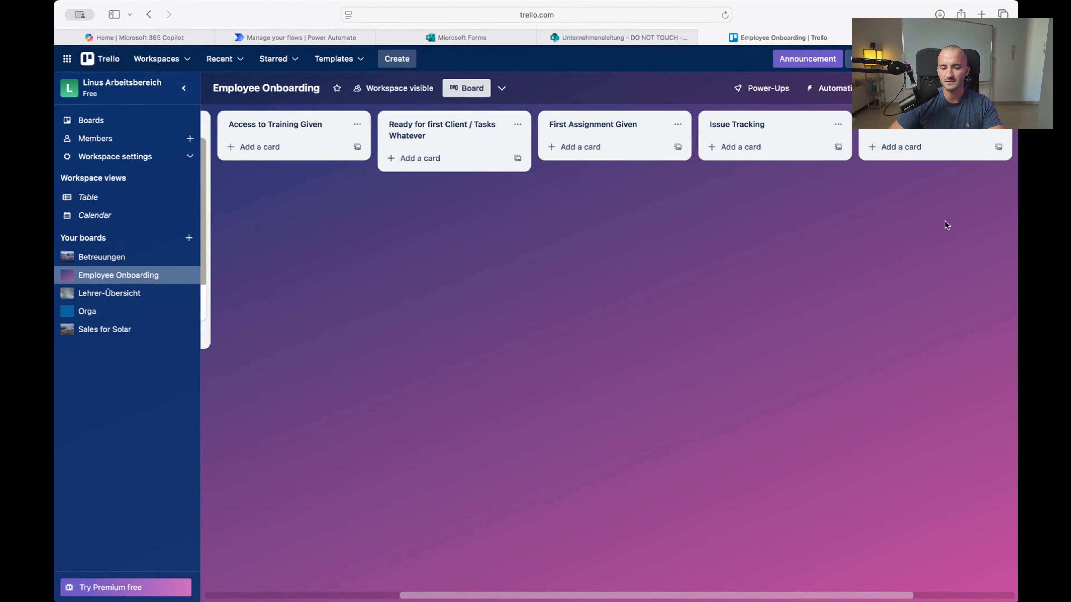
scroll(887, 225, "left", 4)
scroll(915, 211, "right", 2)
scroll(945, 195, "left", 5)
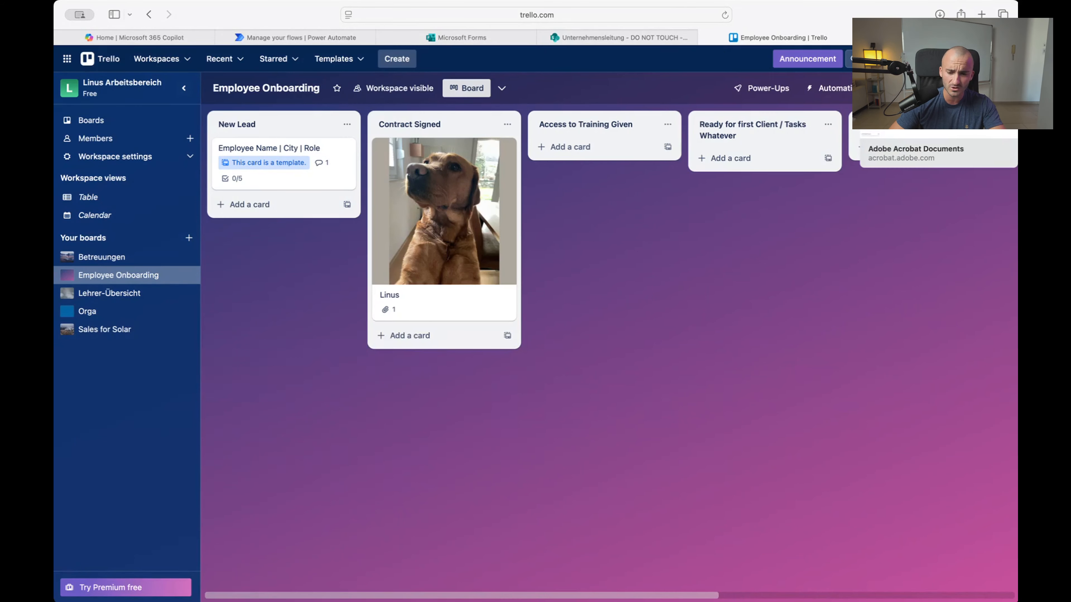
Open the Service_Contract_Demo_English (1) template from Adobe Acrobat's Templates page
left_click(939, 37)
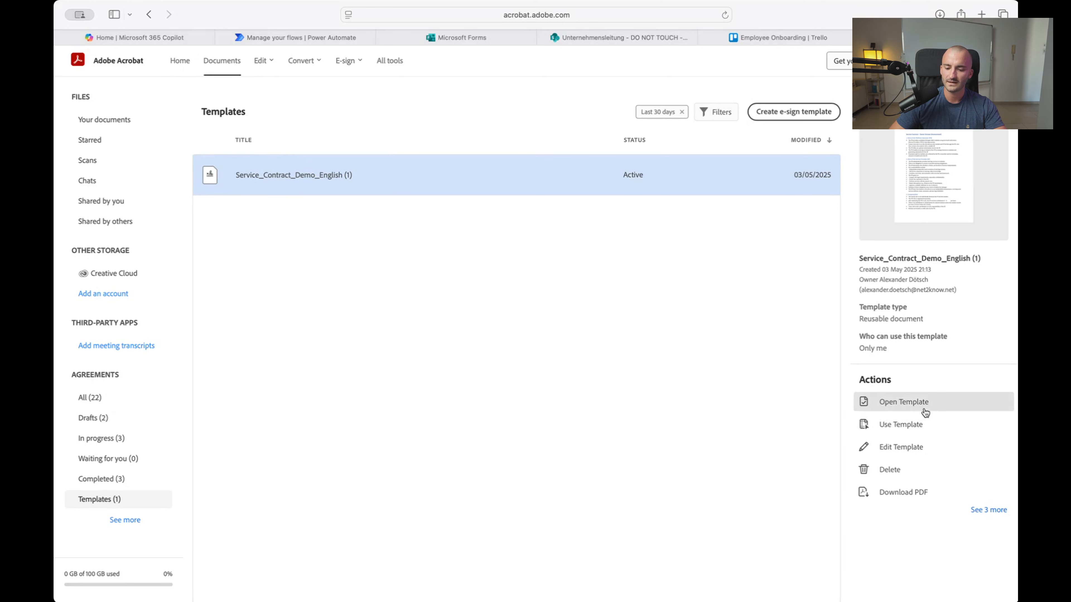
left_click(898, 405)
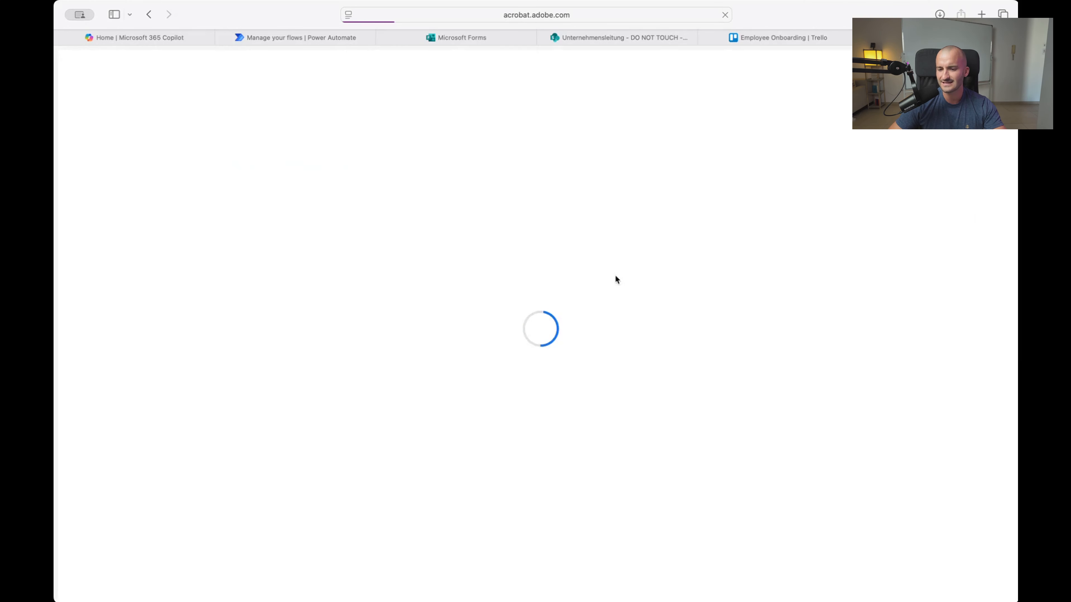
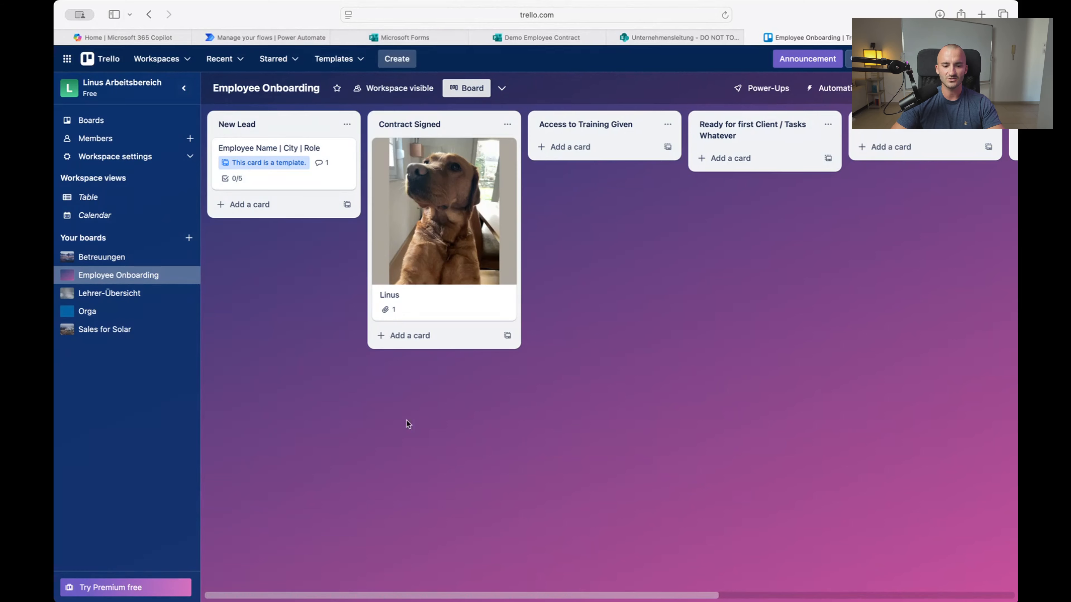
Look over the Demo Employee Contract form in Forms, then show the Demo PA flow's details
left_click(423, 36)
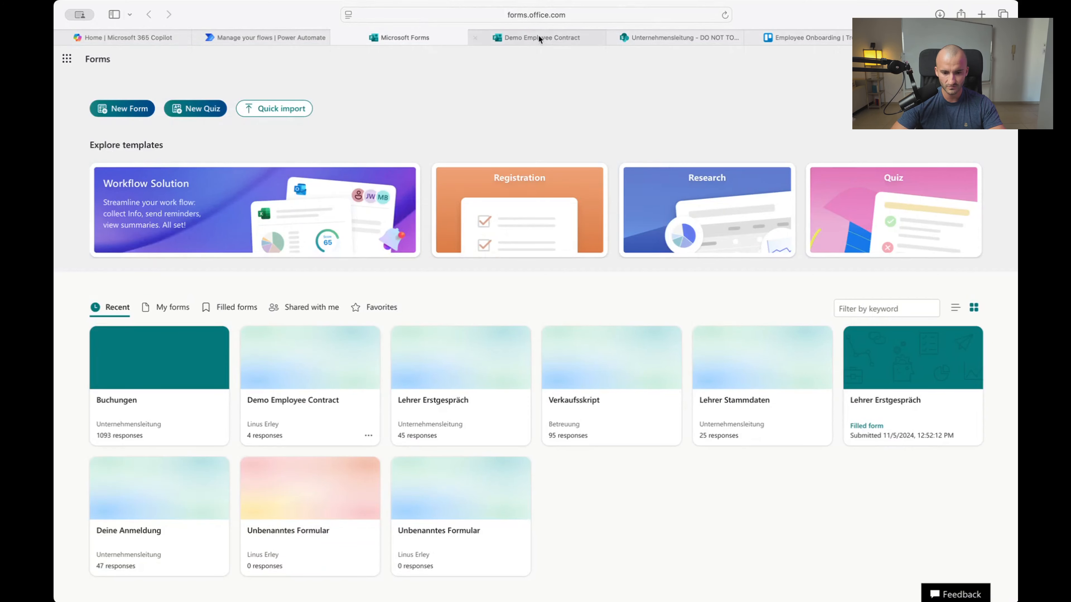
left_click(529, 37)
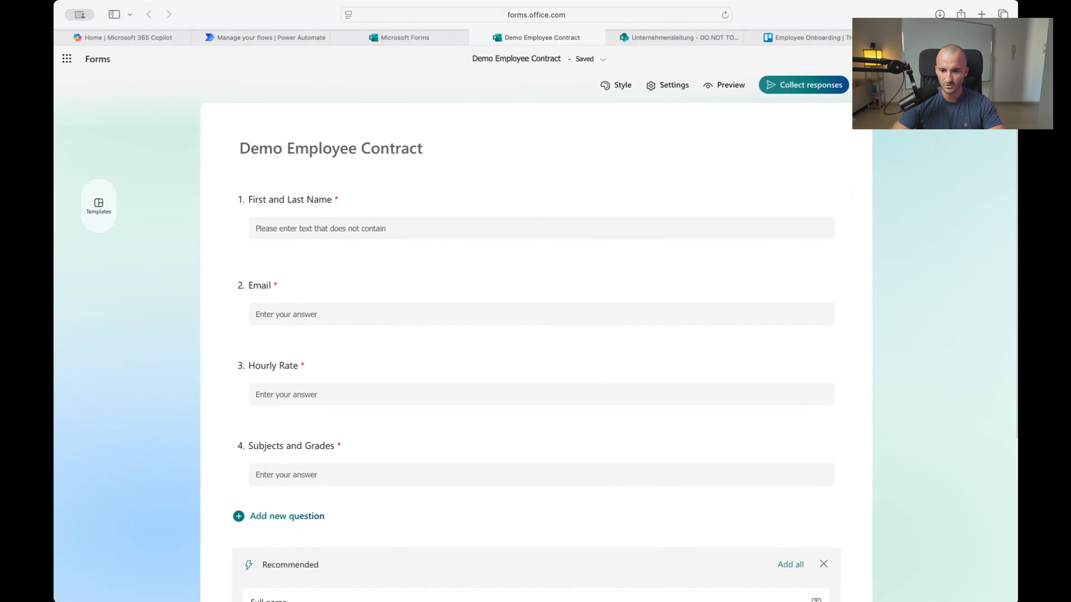
left_click(916, 37)
left_click(800, 37)
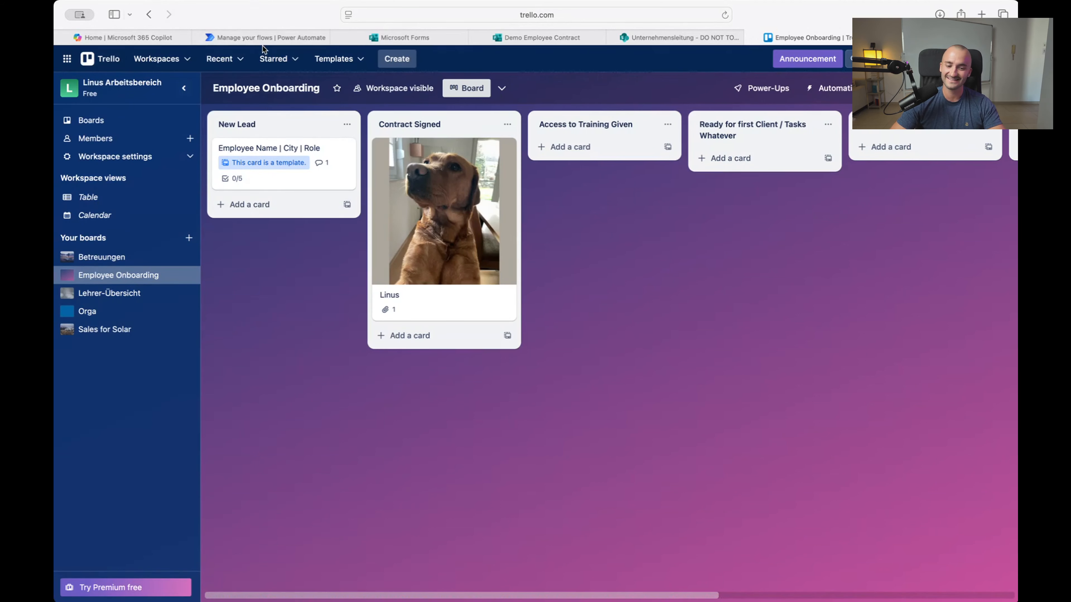
left_click(275, 33)
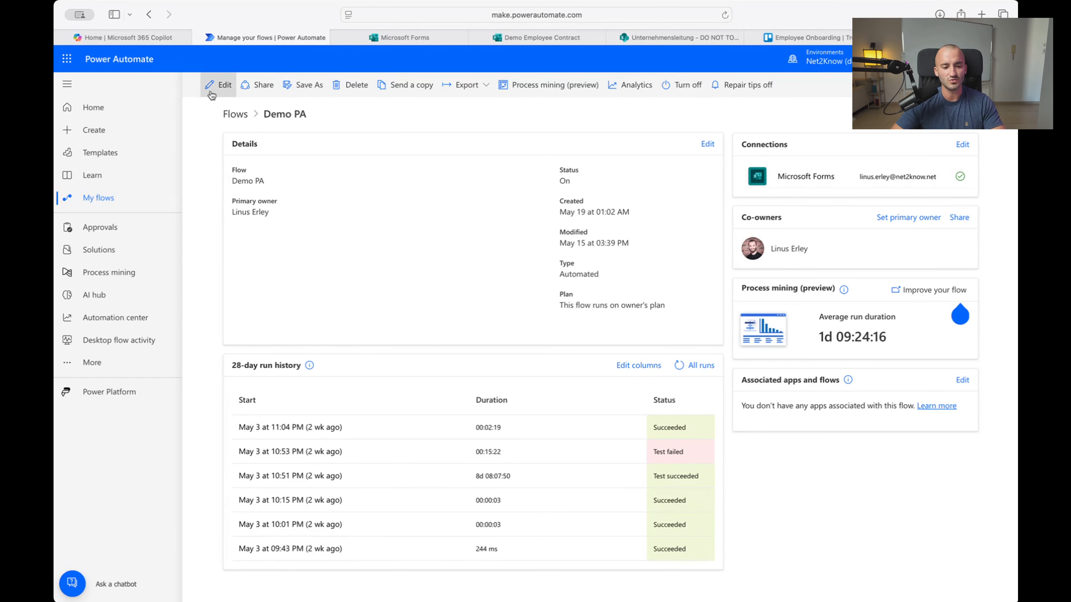
Go to Power Automate's Create page to start a new flow
left_click(105, 132)
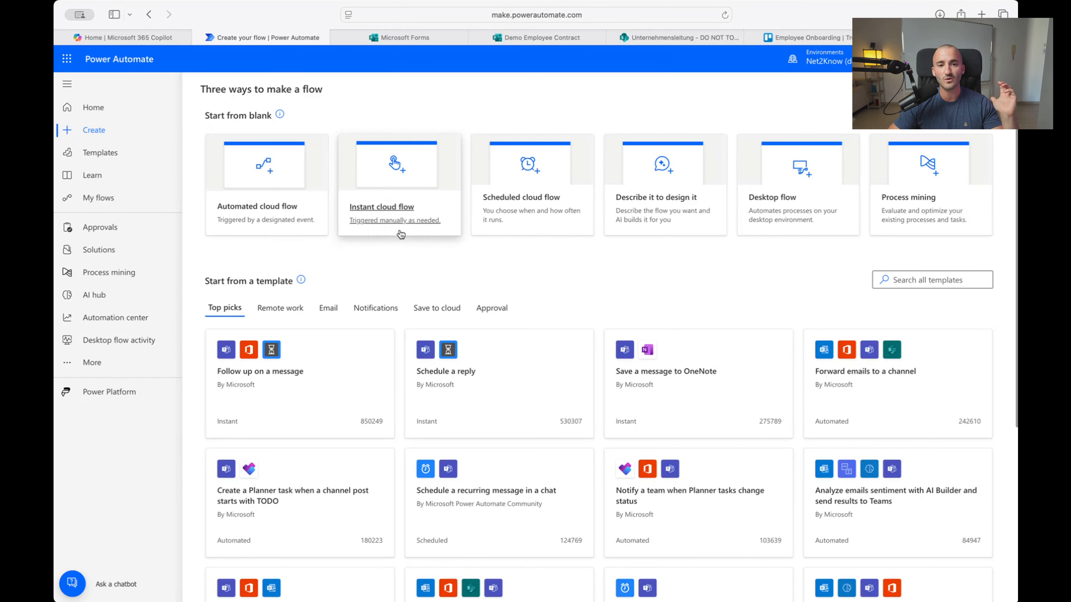
Create automated cloud flow 'Demo SS06' with the 'When a new response is submitted' Forms trigger
left_click(261, 218)
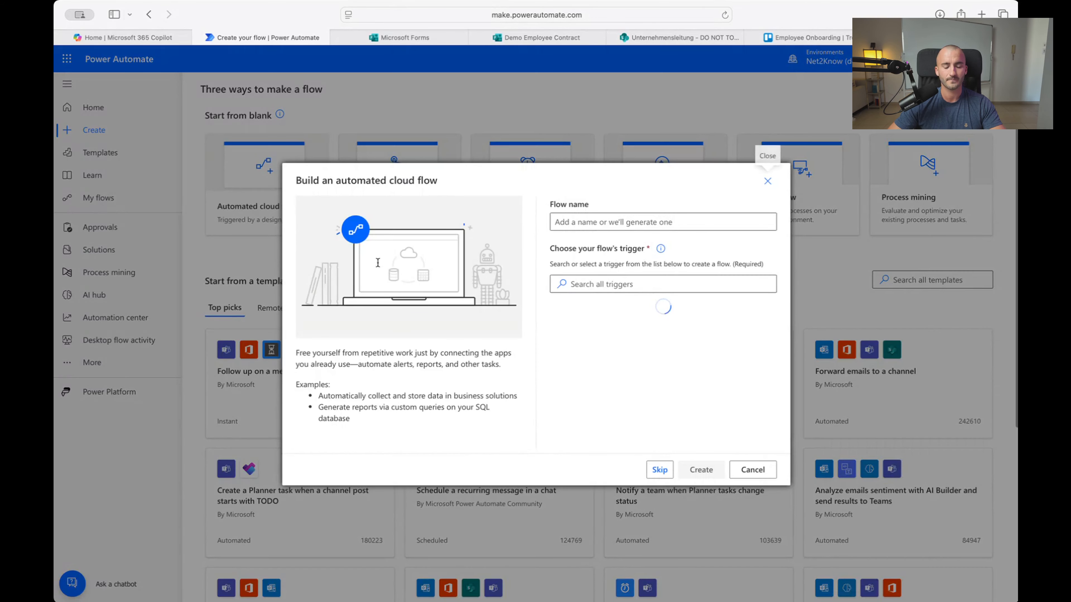
left_click(625, 220)
type("Demo SS")
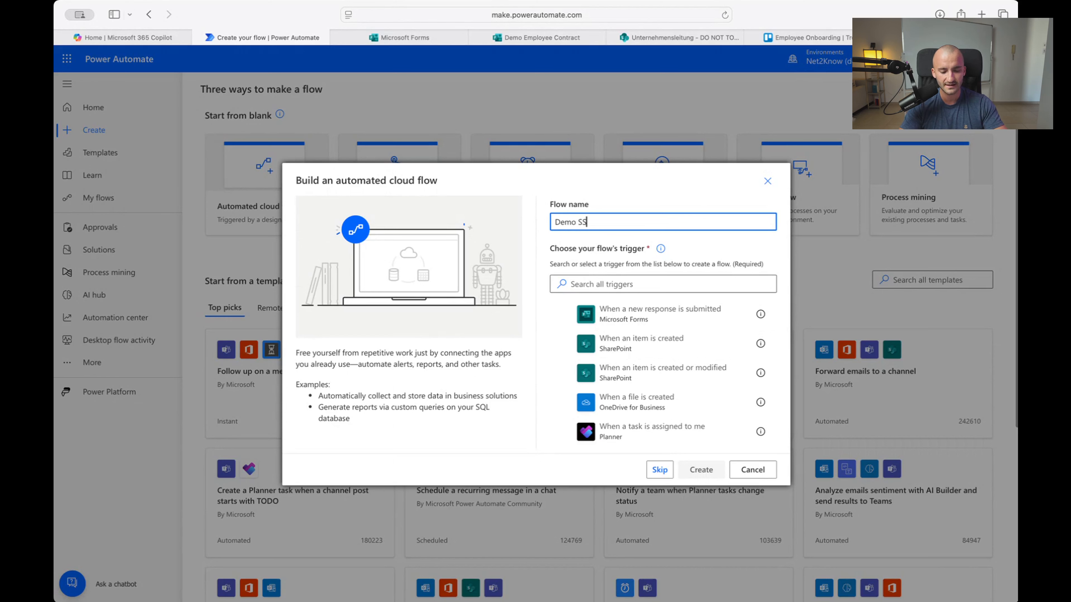
type("06")
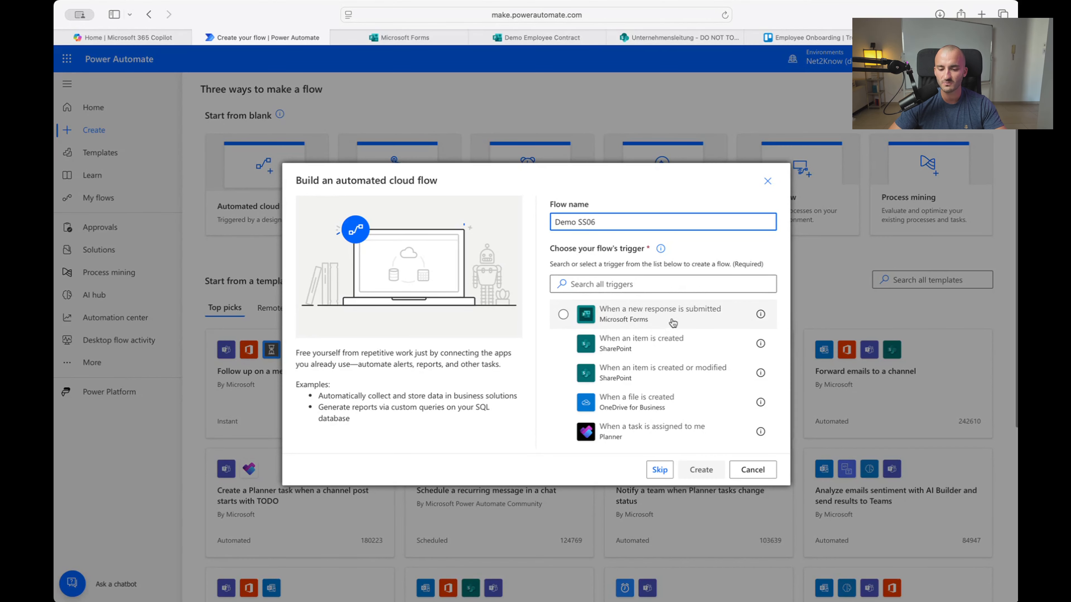
left_click(636, 322)
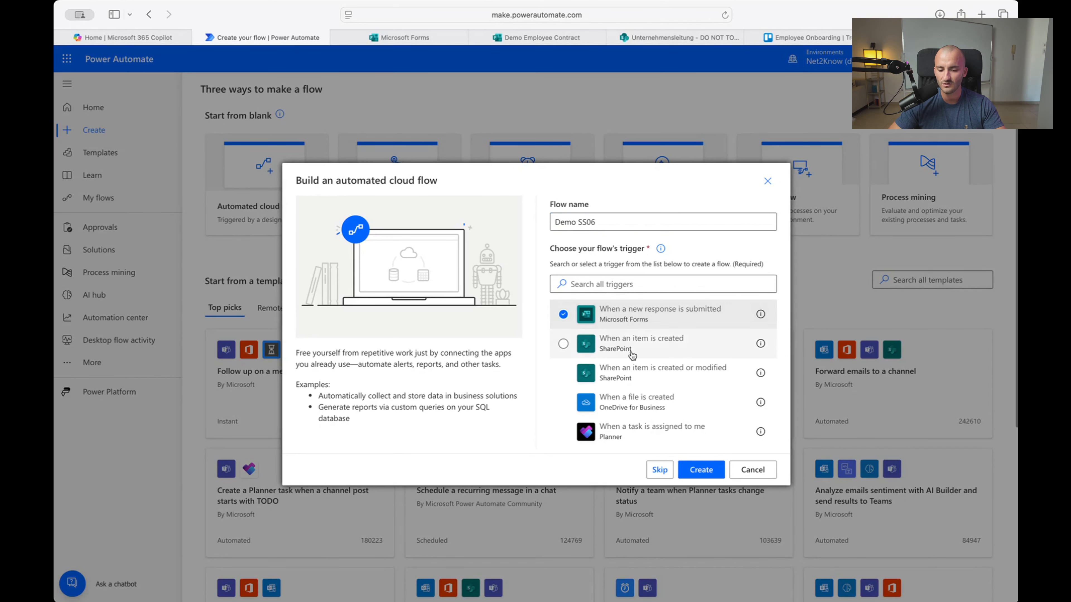
left_click(703, 470)
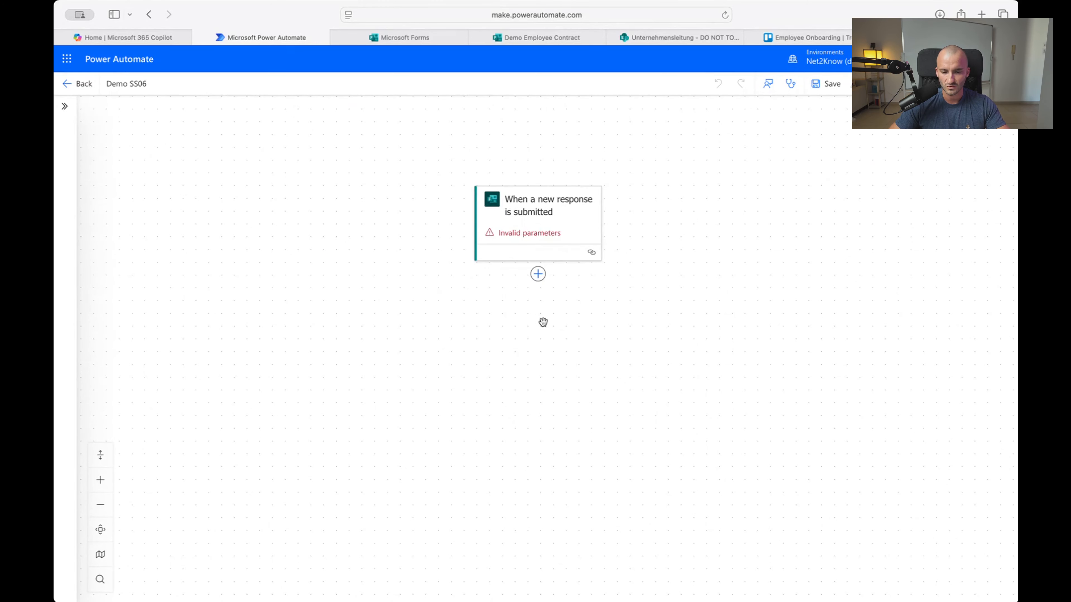
Open the 'When a new response is submitted' trigger's parameters, showing the required empty Form Id
scroll(543, 322, "up", 4)
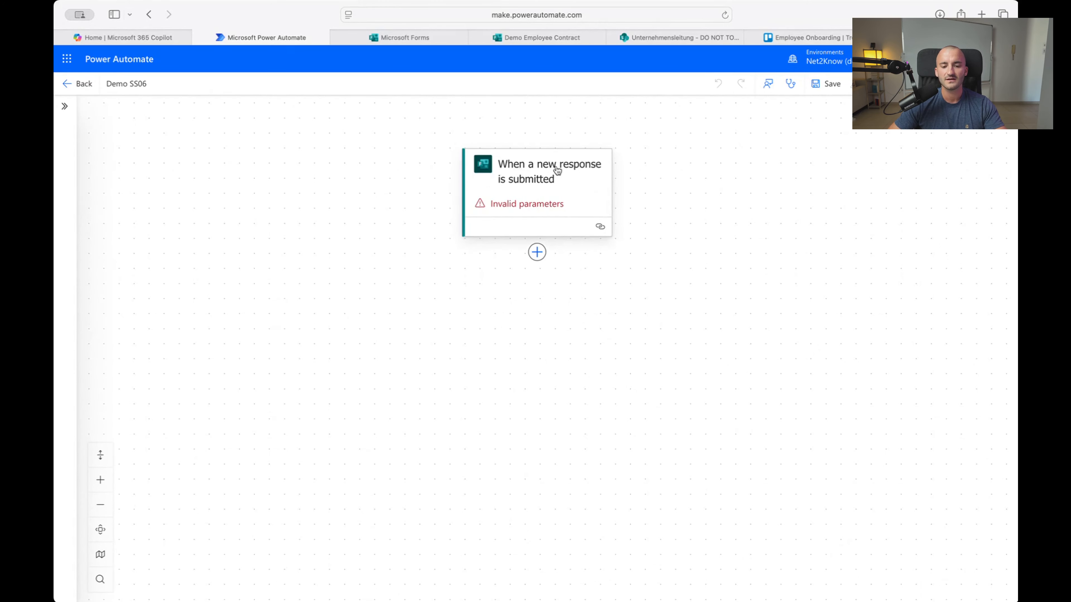
left_click_drag(468, 321, 590, 313)
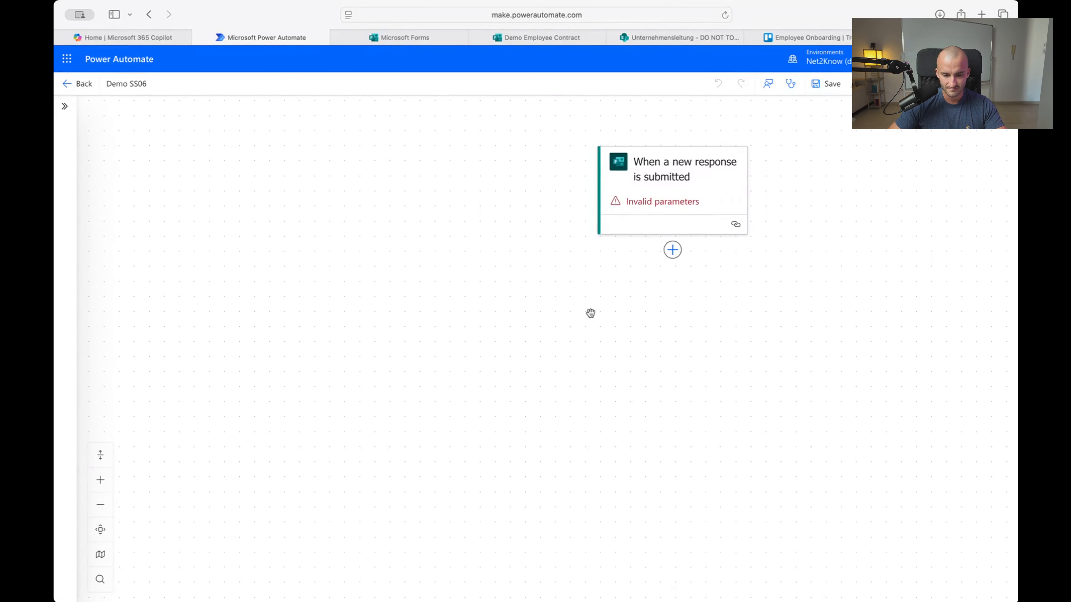
left_click_drag(549, 279, 590, 272)
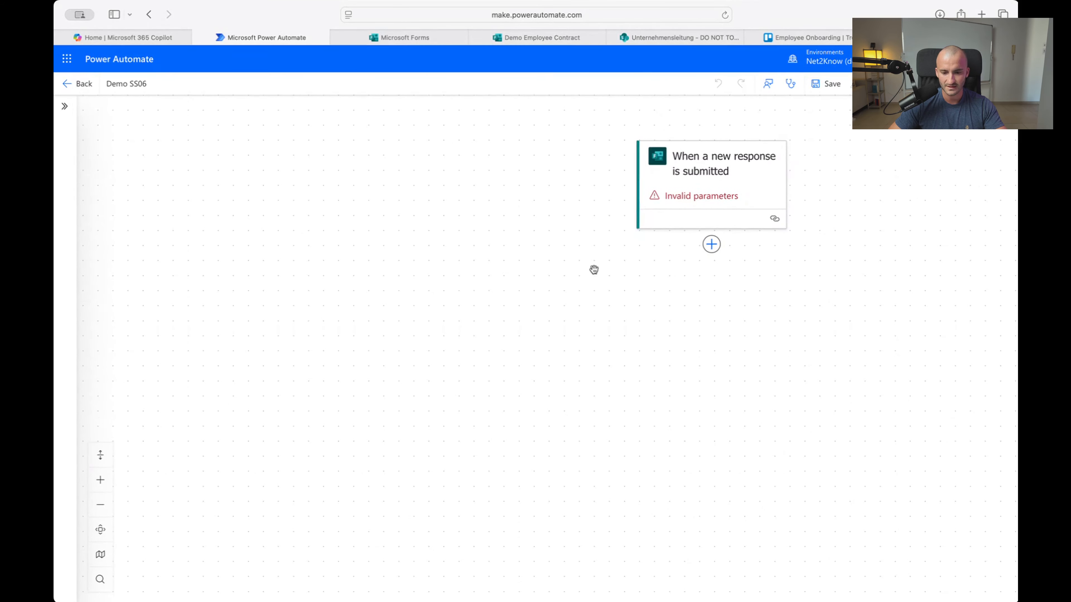
left_click(717, 159)
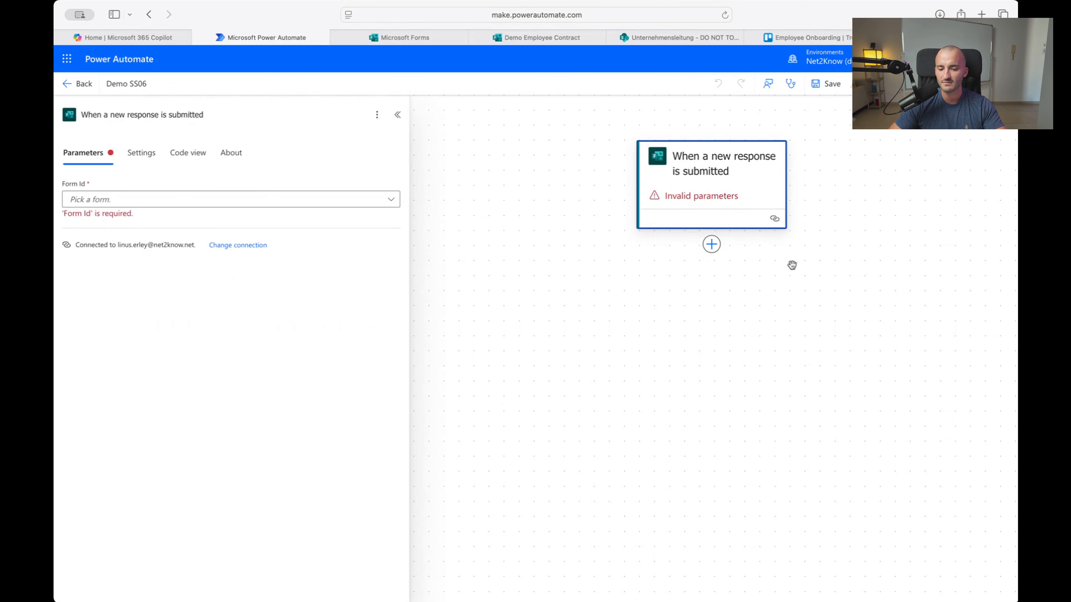
left_click_drag(791, 265, 747, 271)
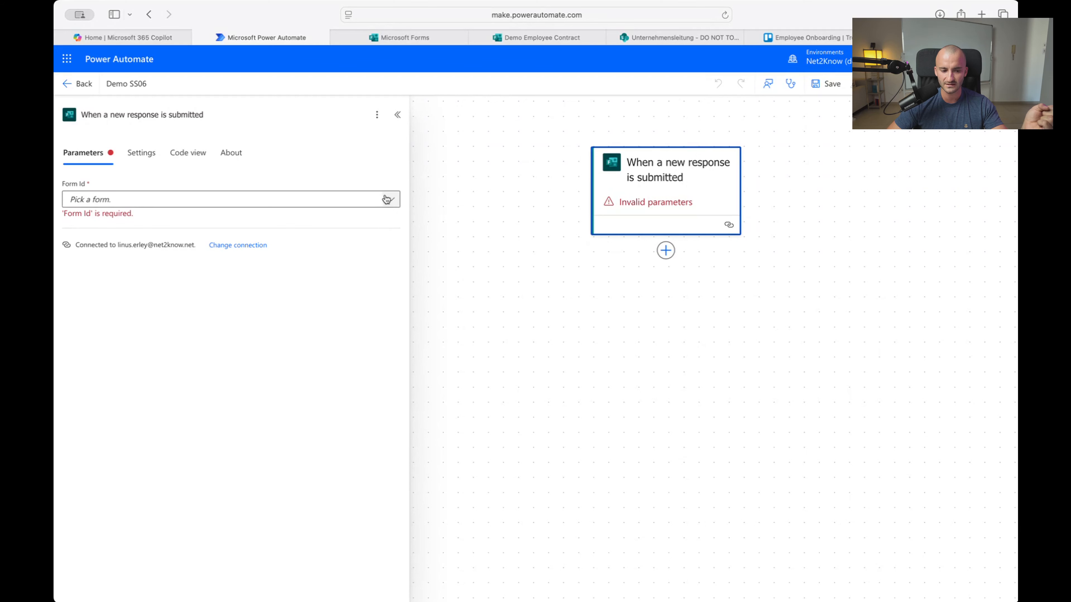
Set the trigger's Form Id to the Demo Employee Contract form
left_click(550, 40)
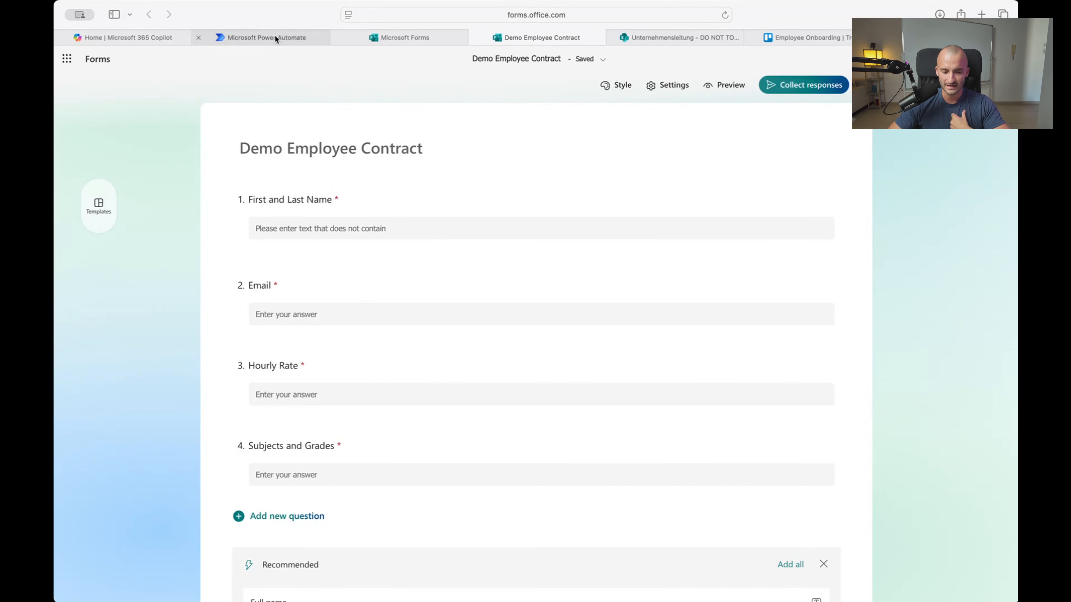
mouse_move(275, 35)
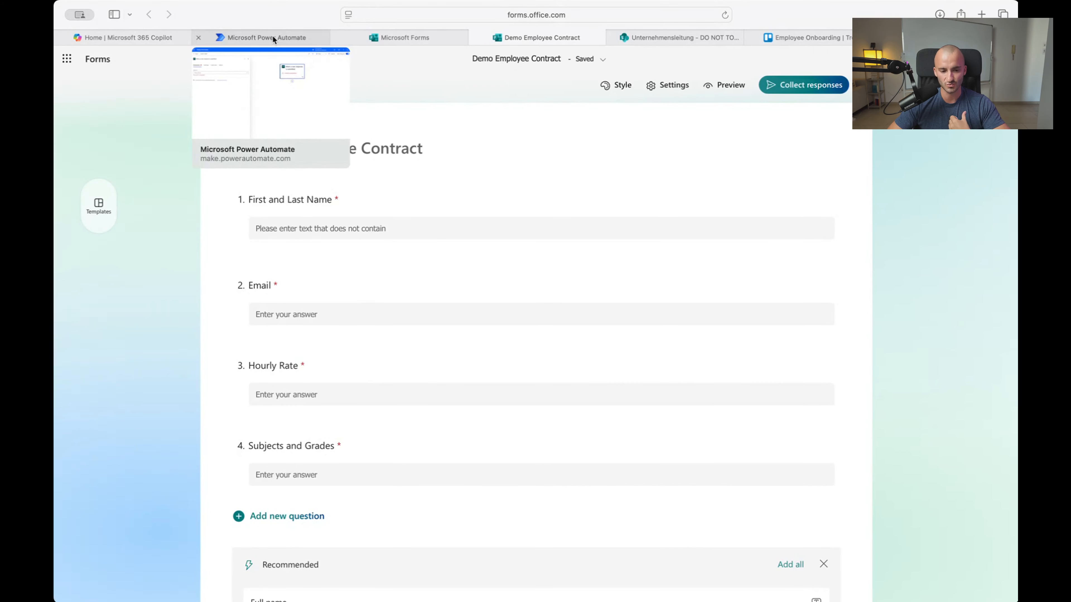
left_click(272, 36)
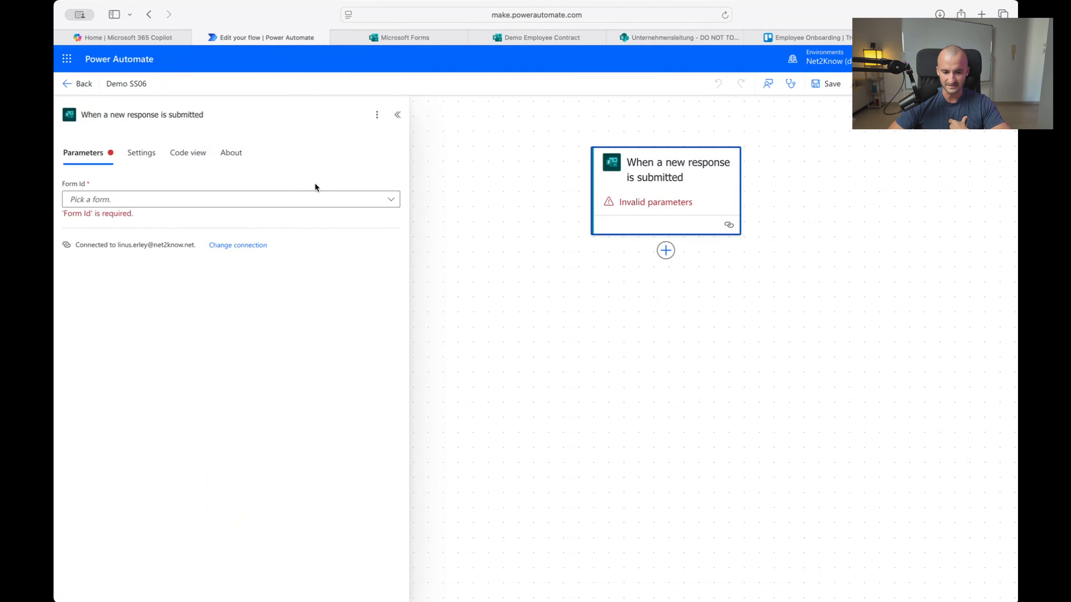
left_click(325, 200)
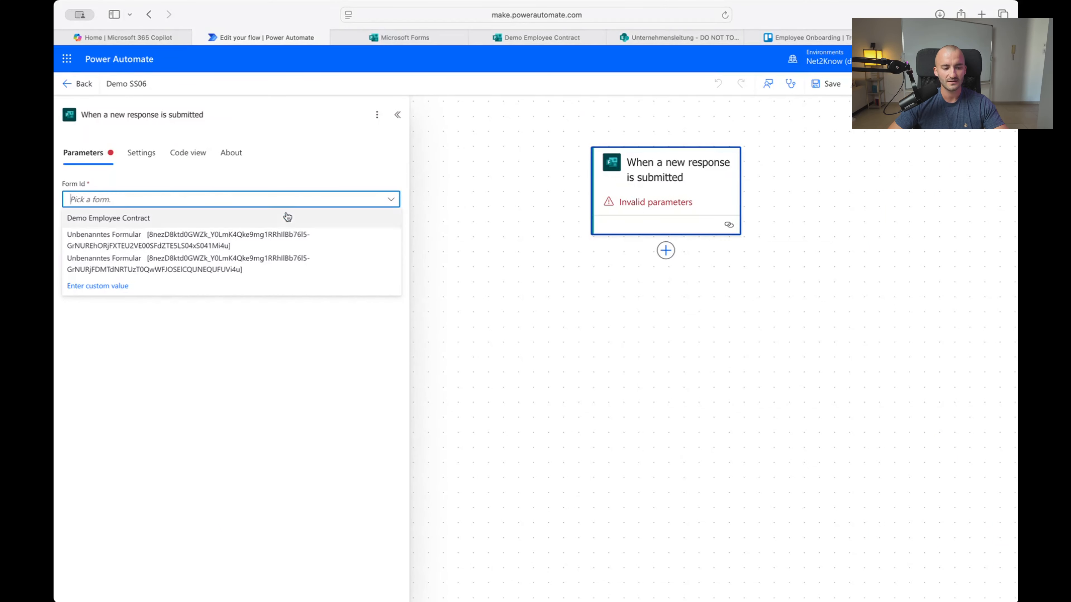
left_click(120, 292)
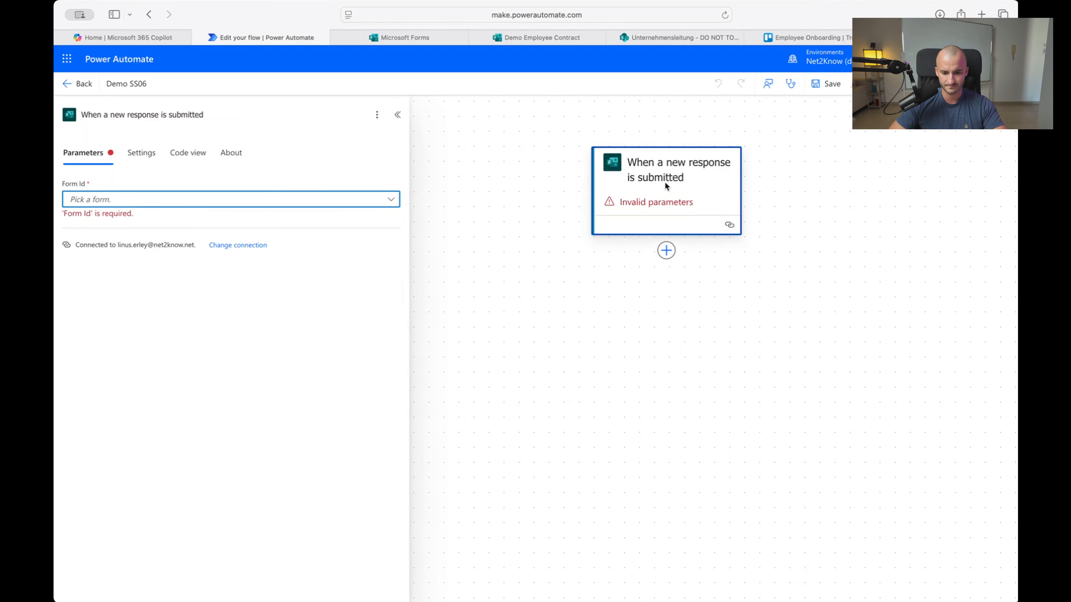
left_click(396, 118)
left_click(604, 171)
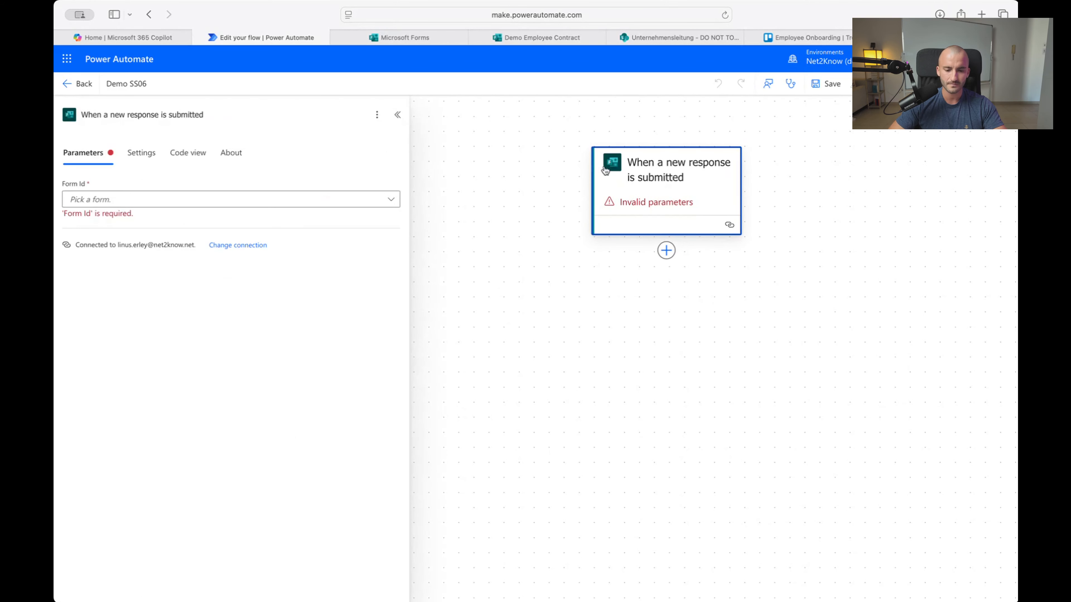
left_click(272, 205)
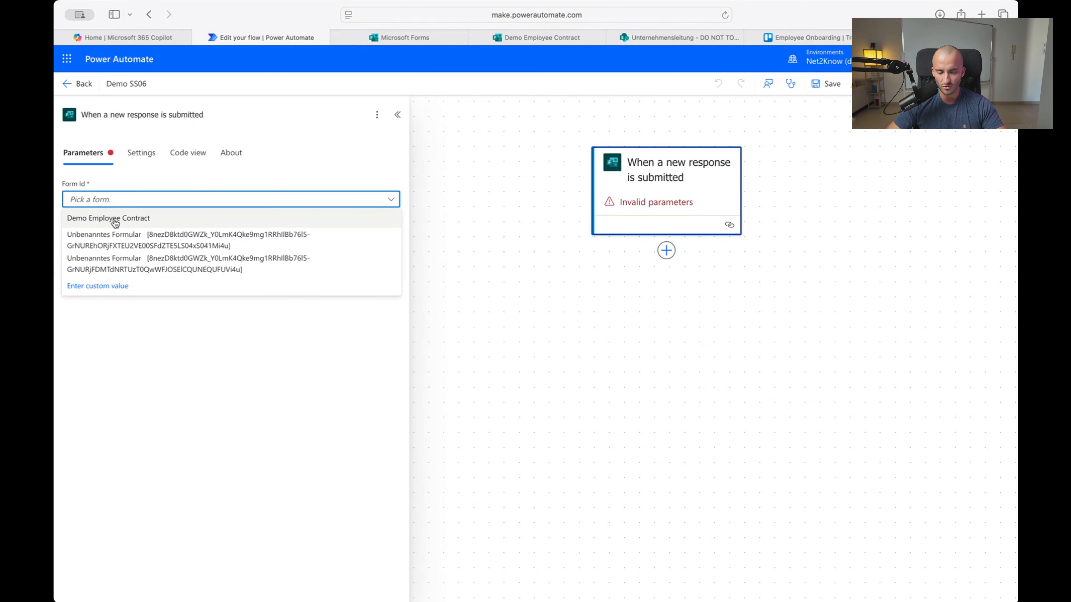
left_click(141, 218)
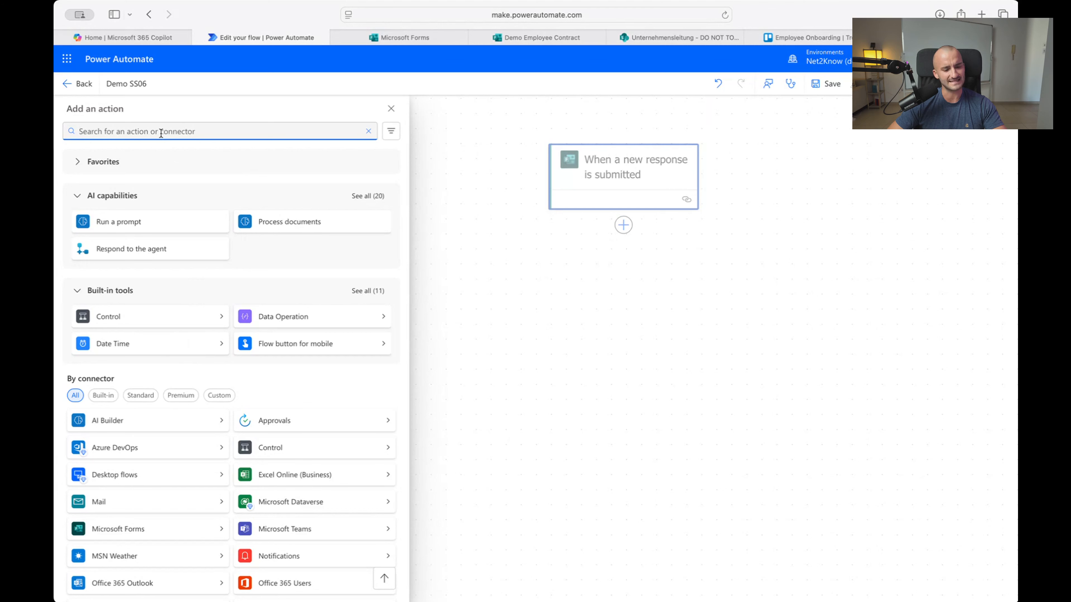
Add a Get response details action using the Demo Employee Contract form
type("get response")
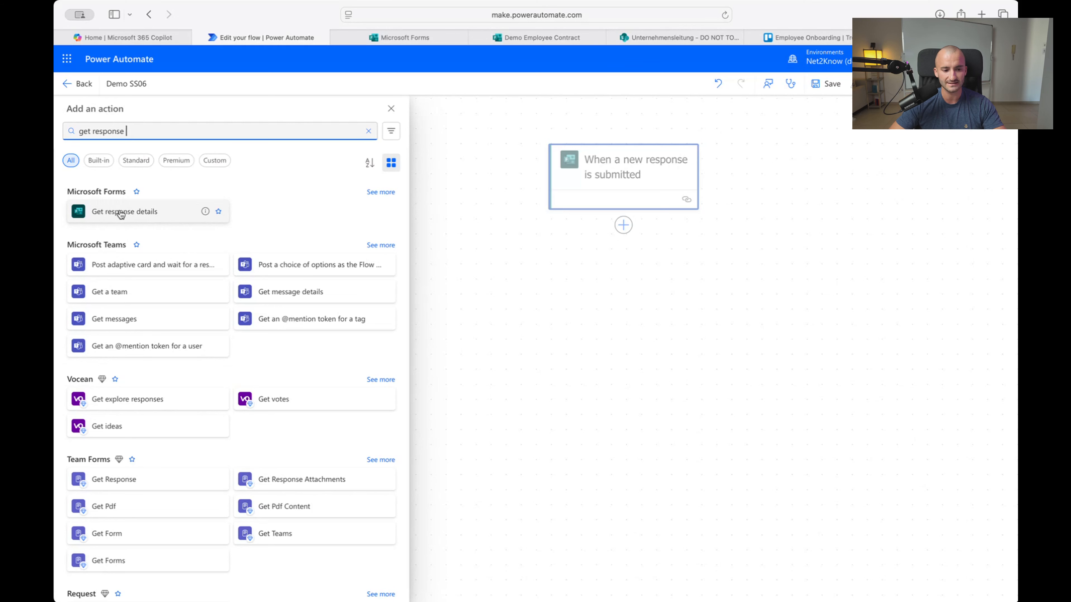
left_click_drag(119, 211, 193, 218)
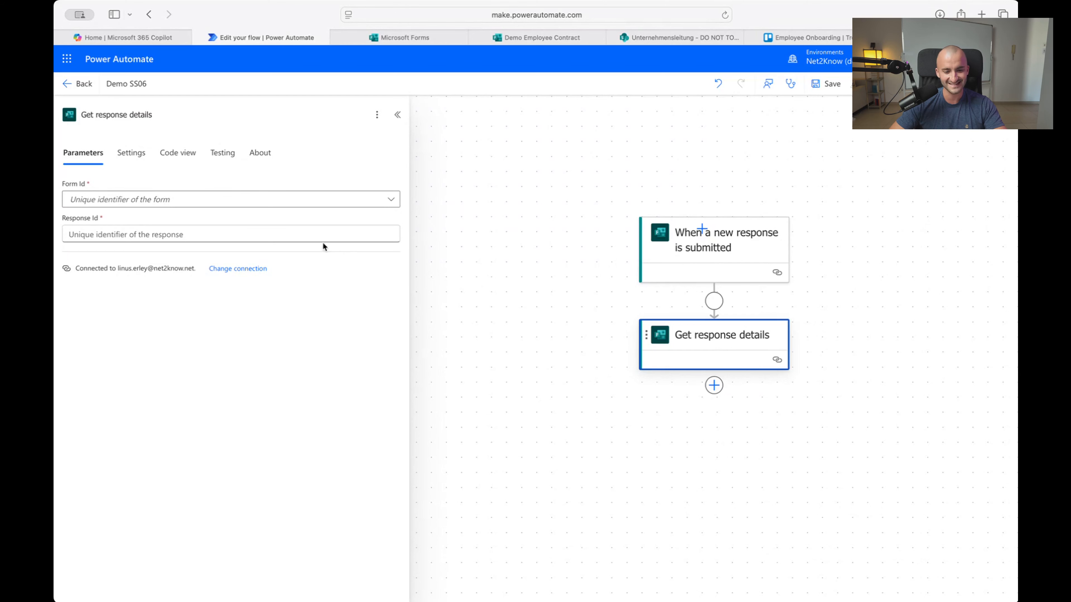
left_click(355, 204)
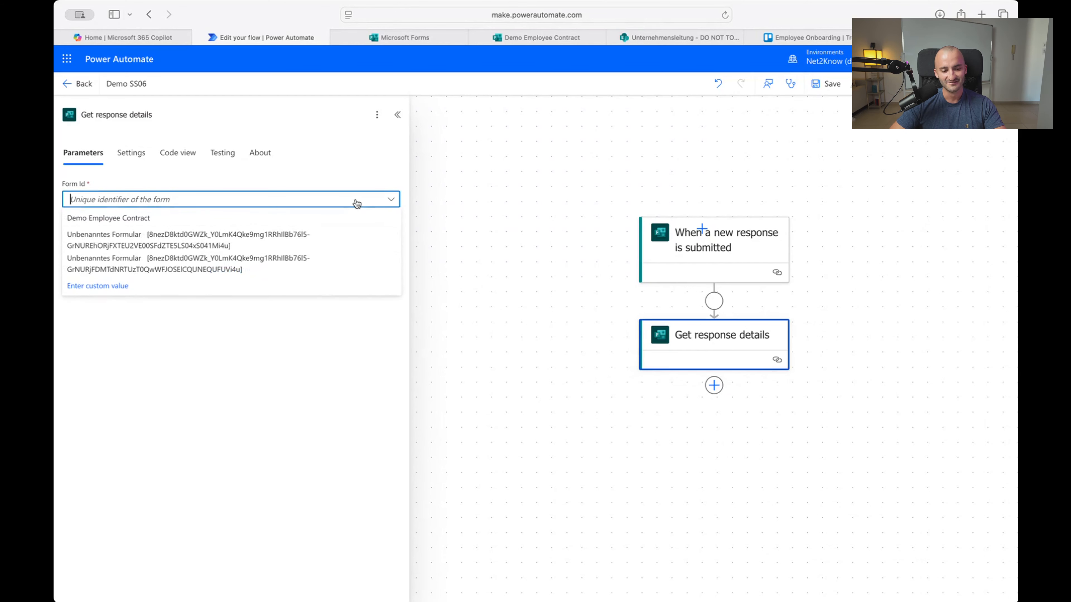
left_click(154, 220)
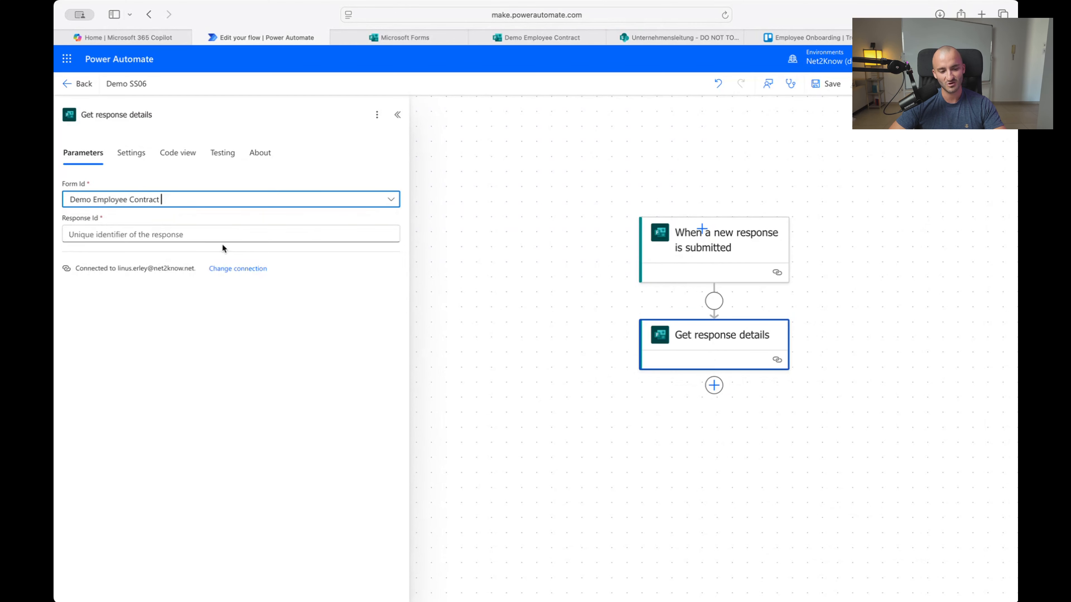
Fill Get response details' Response Id with the trigger's Response Id dynamic value
left_click(257, 237)
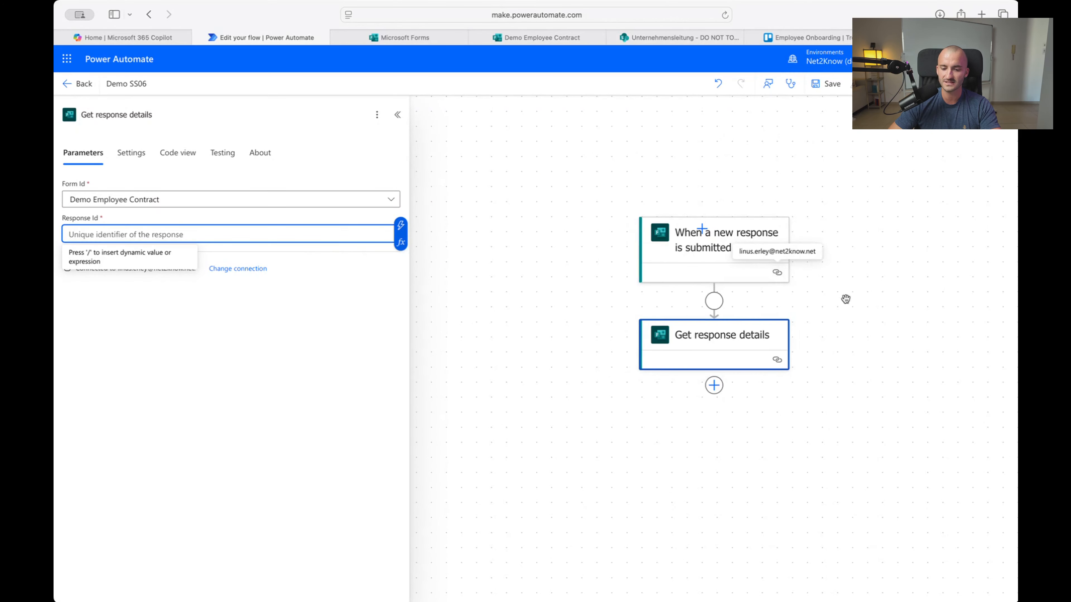
left_click_drag(882, 327, 814, 294)
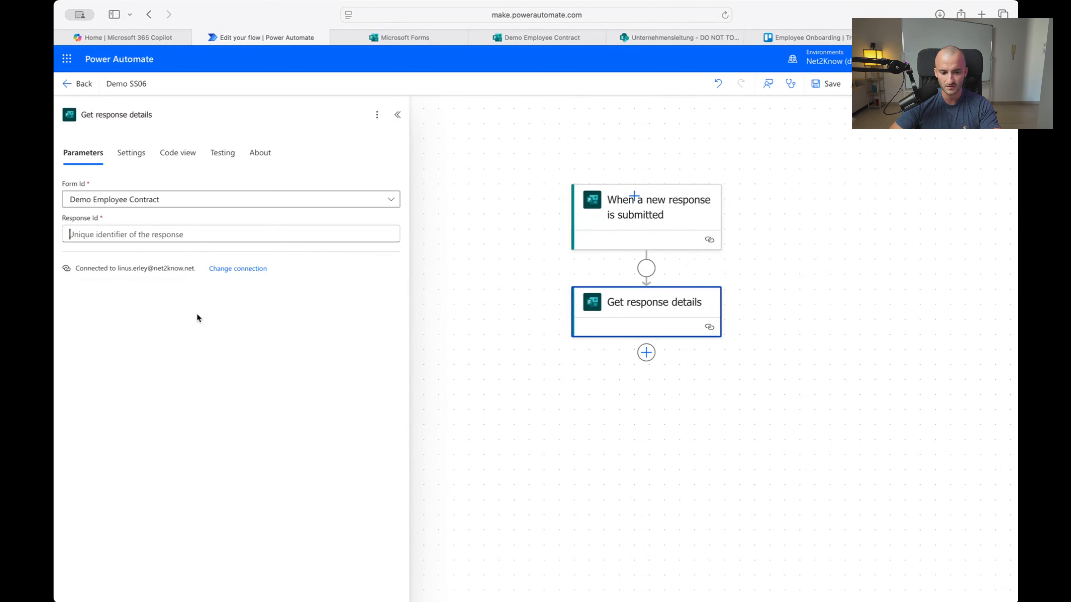
left_click(680, 228)
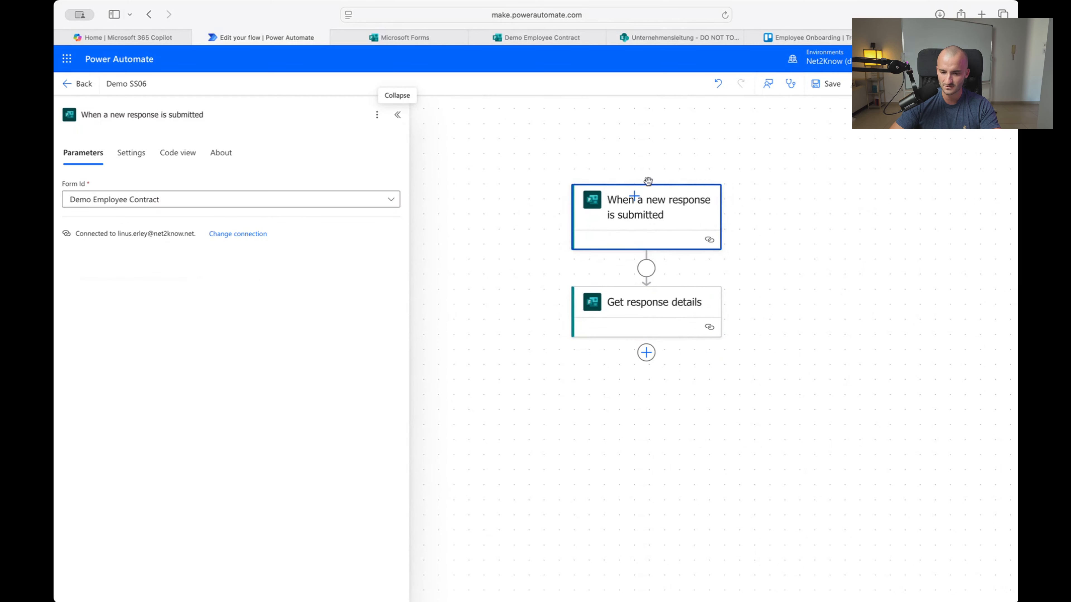
left_click(686, 297)
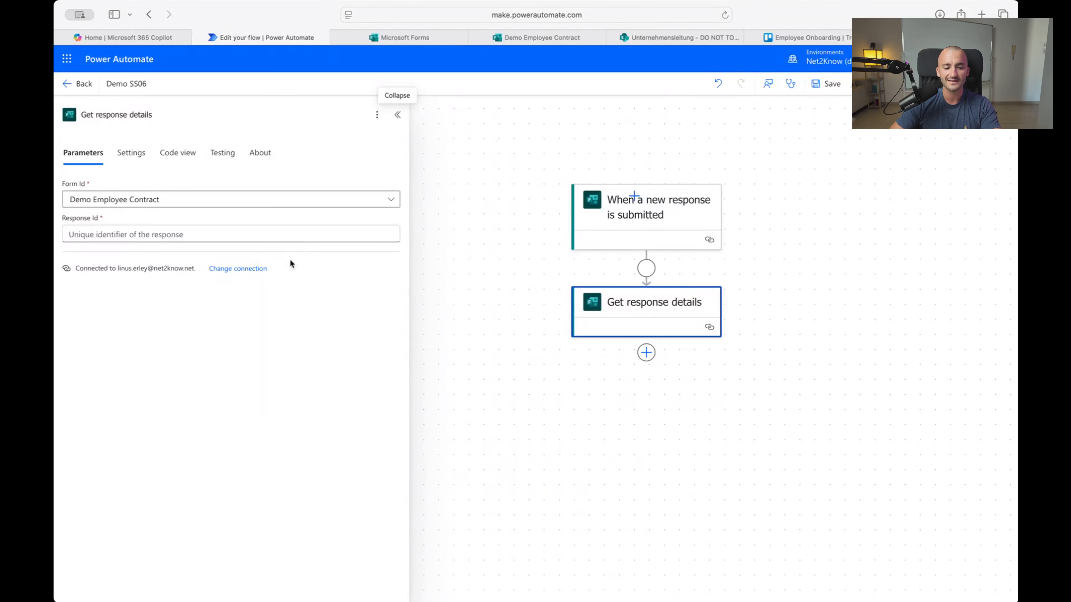
left_click(269, 236)
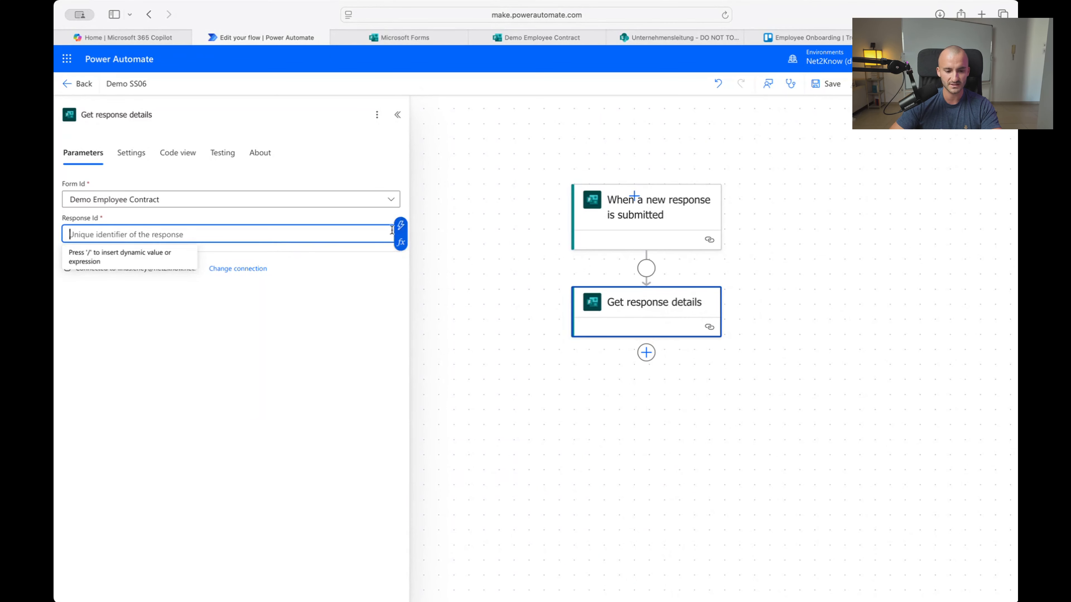
left_click(400, 226)
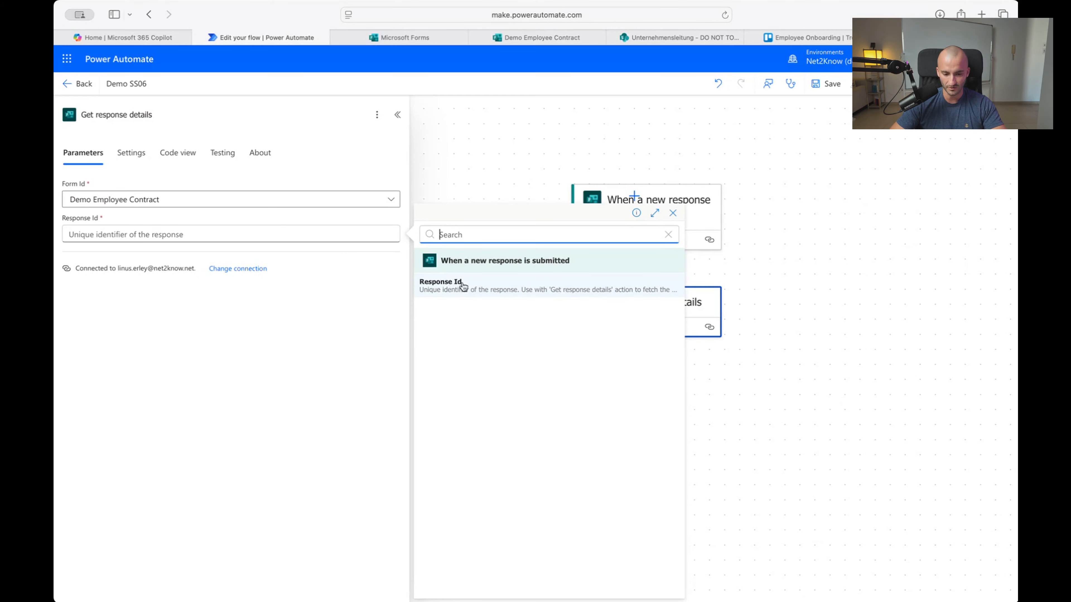
left_click(463, 286)
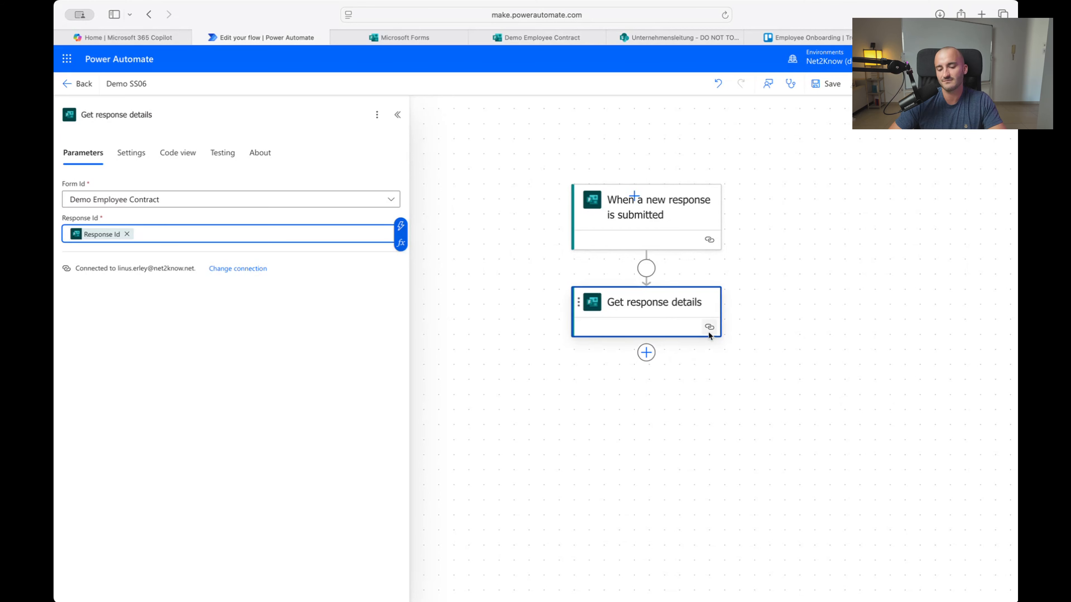
left_click_drag(712, 421, 684, 314)
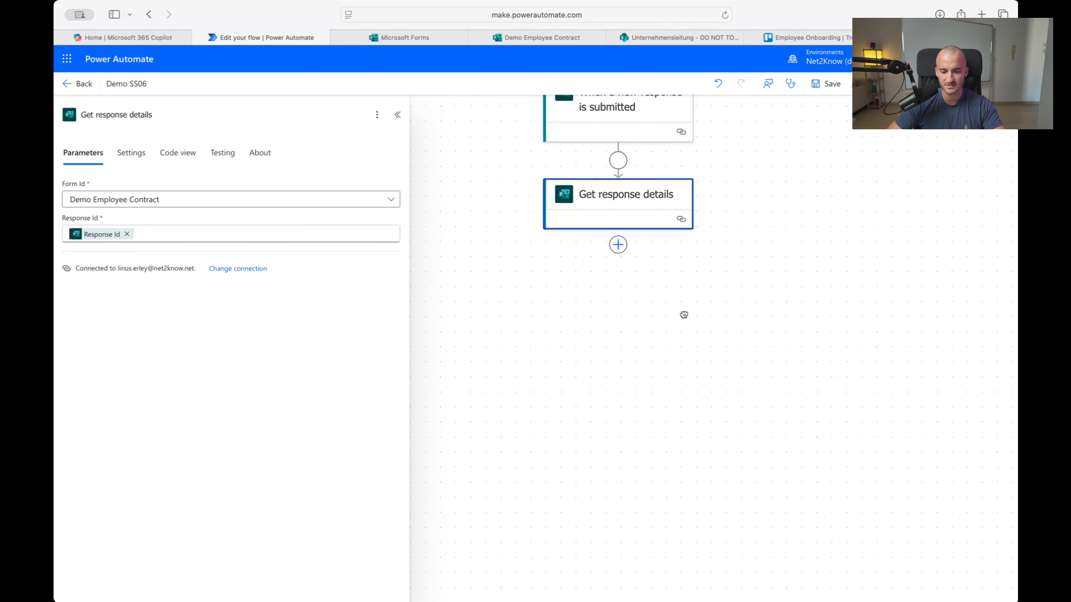
Search 'variable' to add Initialize variable below Get response details, then view the Demo Employee Contract form
left_click(619, 244)
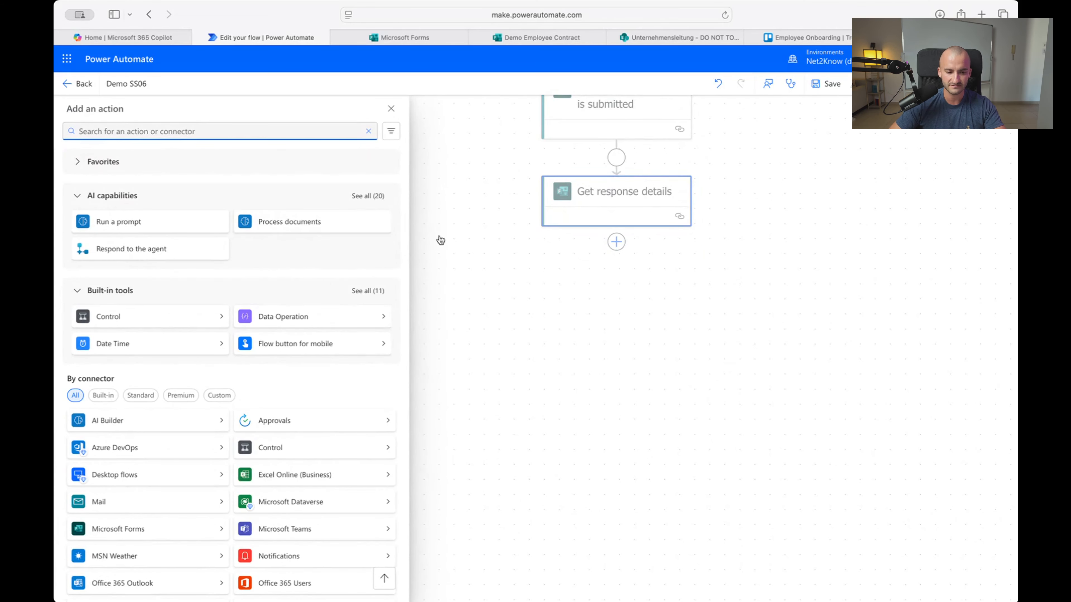
type("variab")
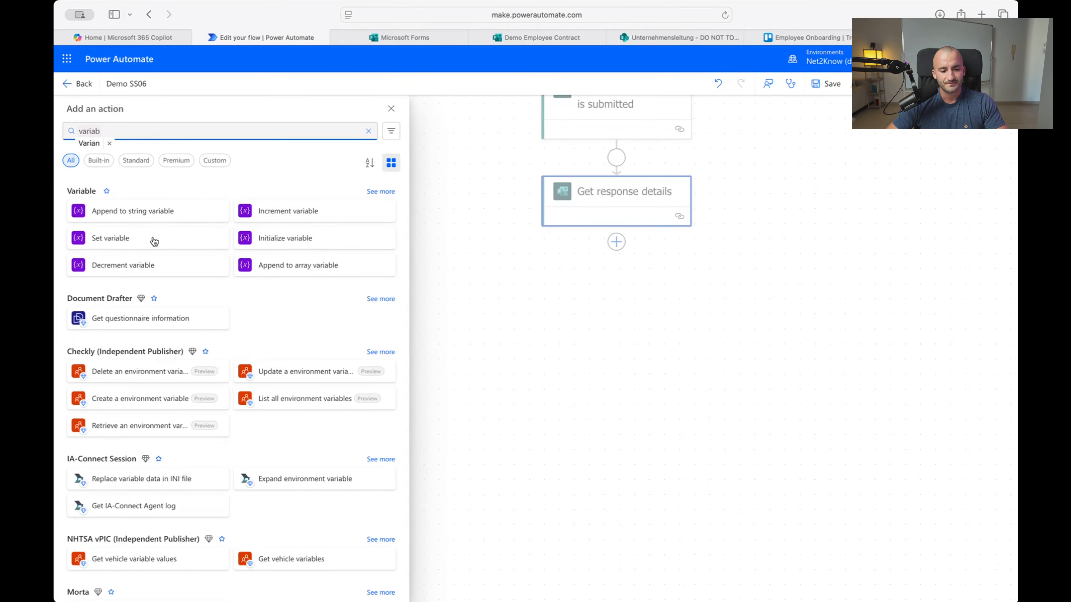
left_click(328, 241)
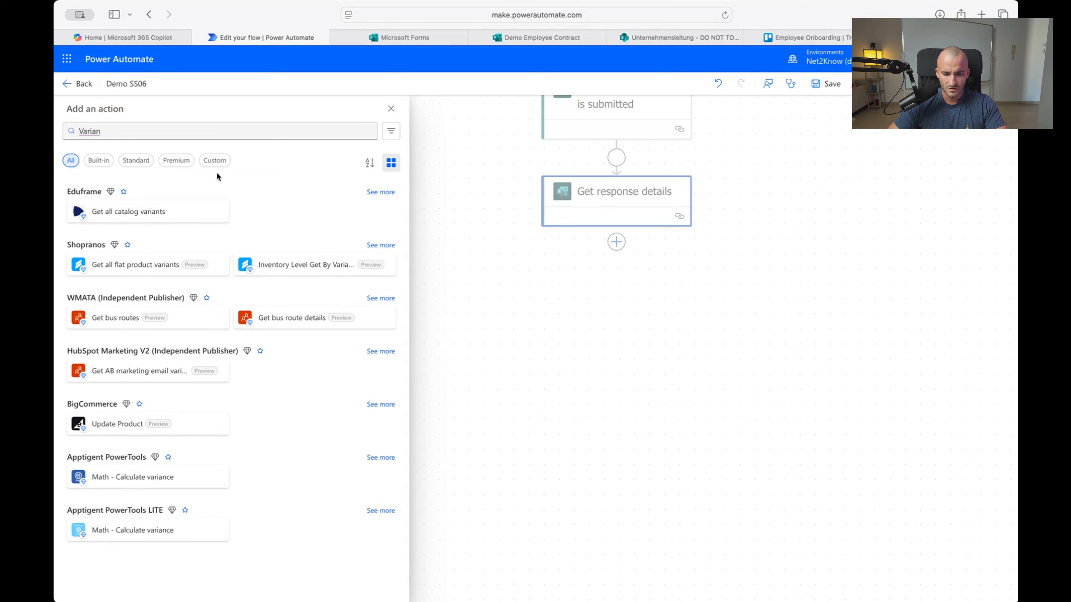
left_click(124, 132)
key("BackSpace")
type("b")
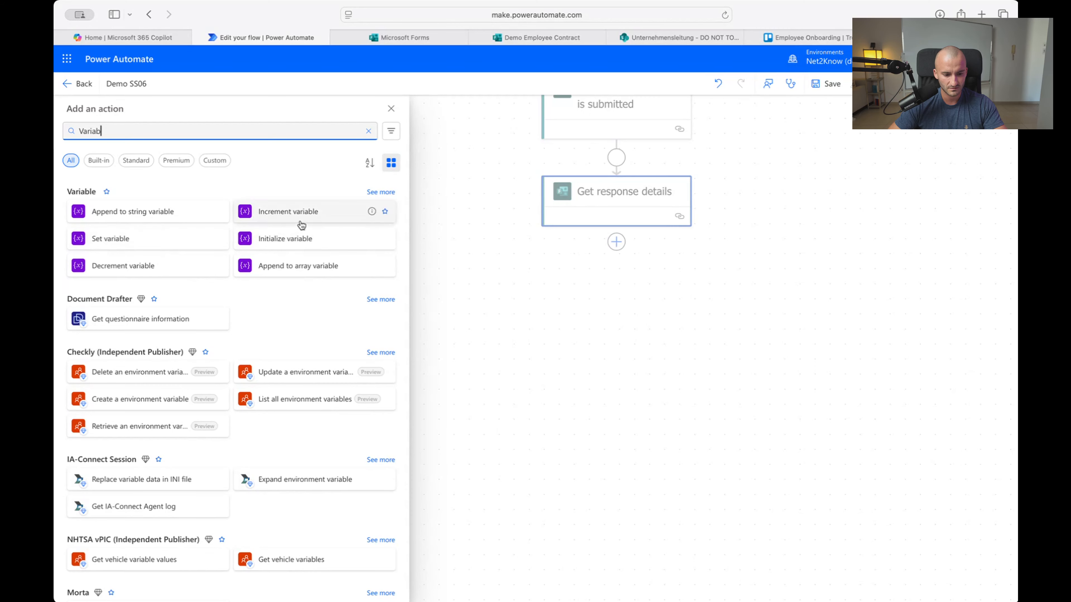
left_click(306, 239)
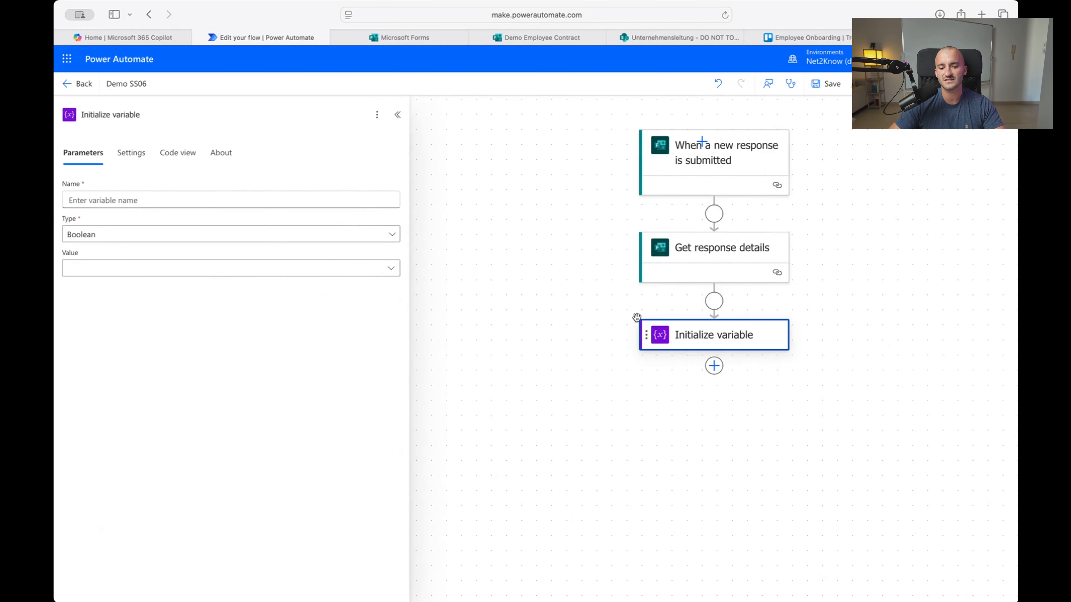
left_click(528, 38)
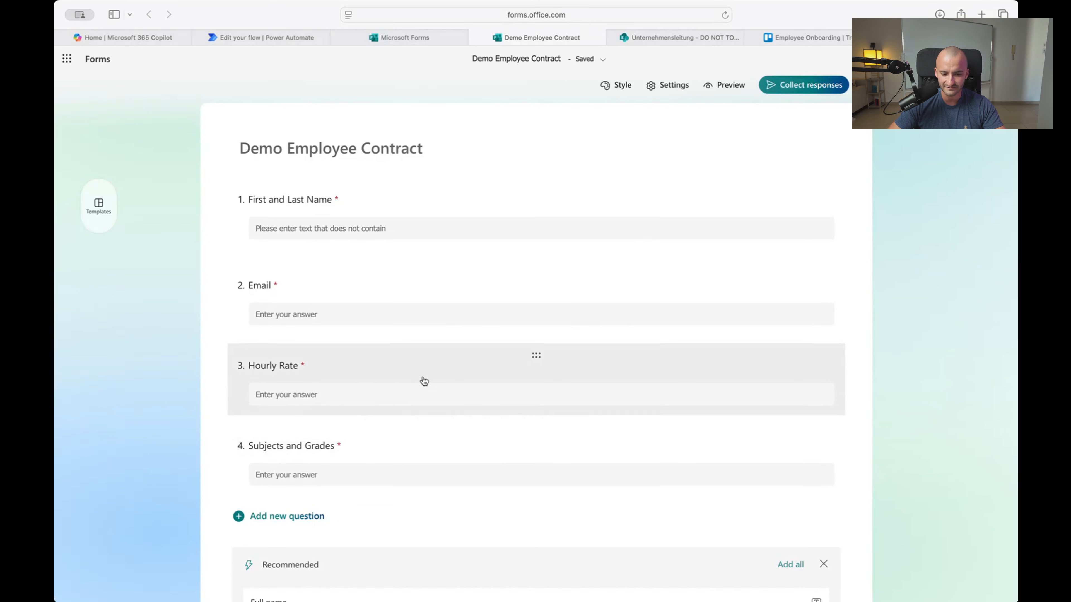
Check the Demo Employee Contract questions, then return to the Demo SS06 flow editor
left_click(957, 38)
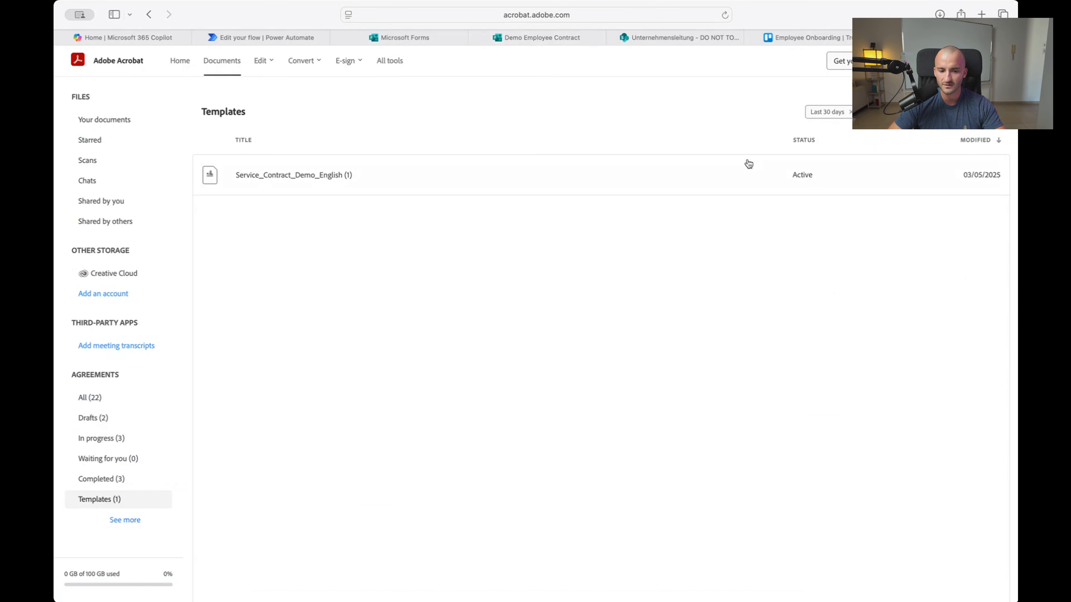
left_click(547, 40)
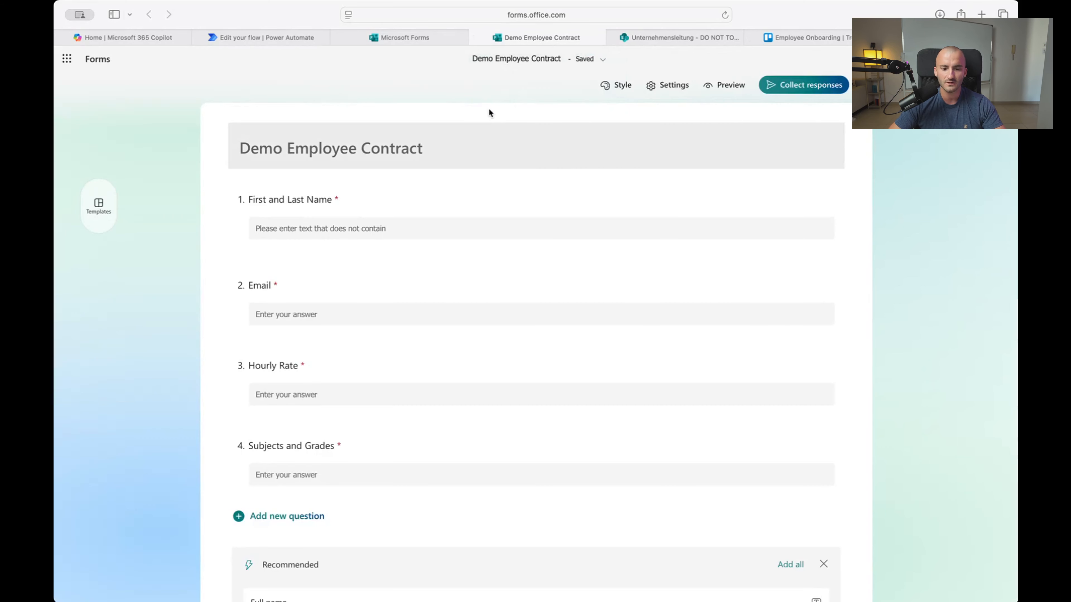
left_click(227, 42)
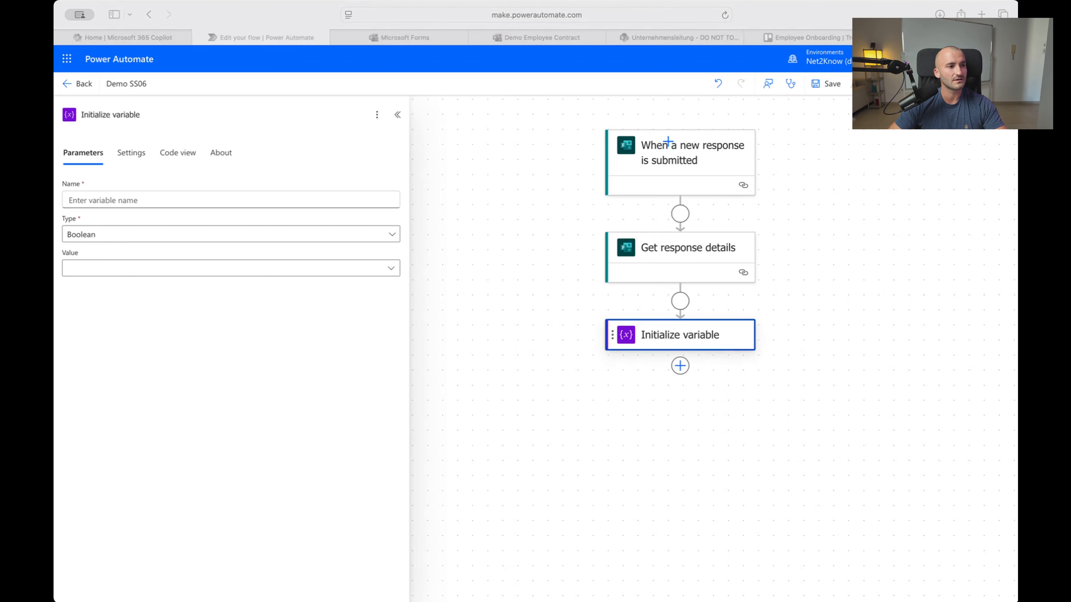
Name the initialized variable 'Rate' and set its type to String
left_click(649, 335)
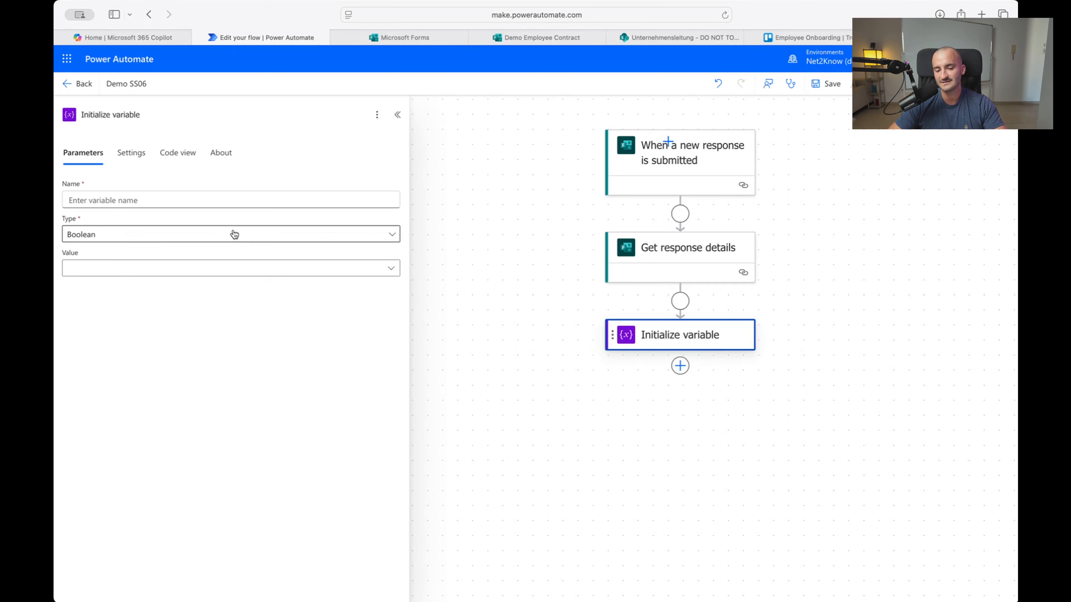
left_click(137, 200)
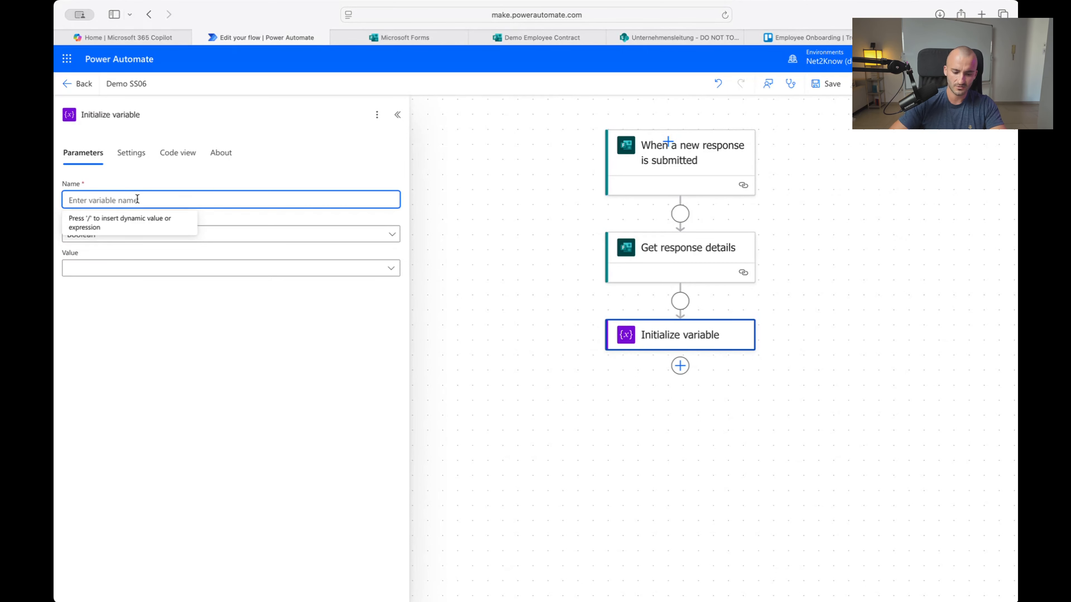
type("Hour")
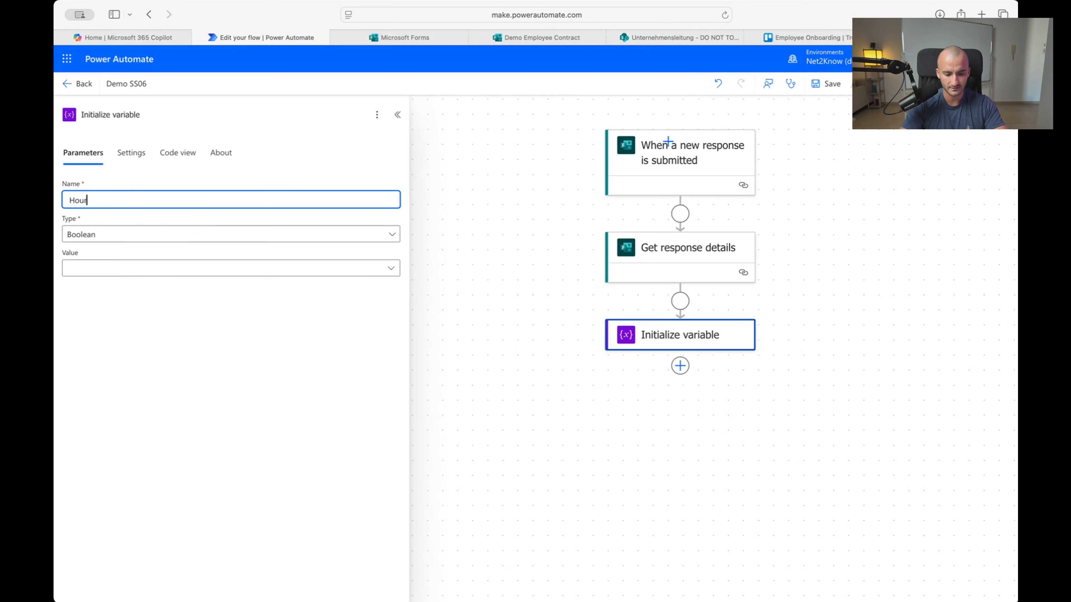
key("BackSpace")
key("BackSpace")
key("BackSpace")
key("BackSpace")
type("Rate")
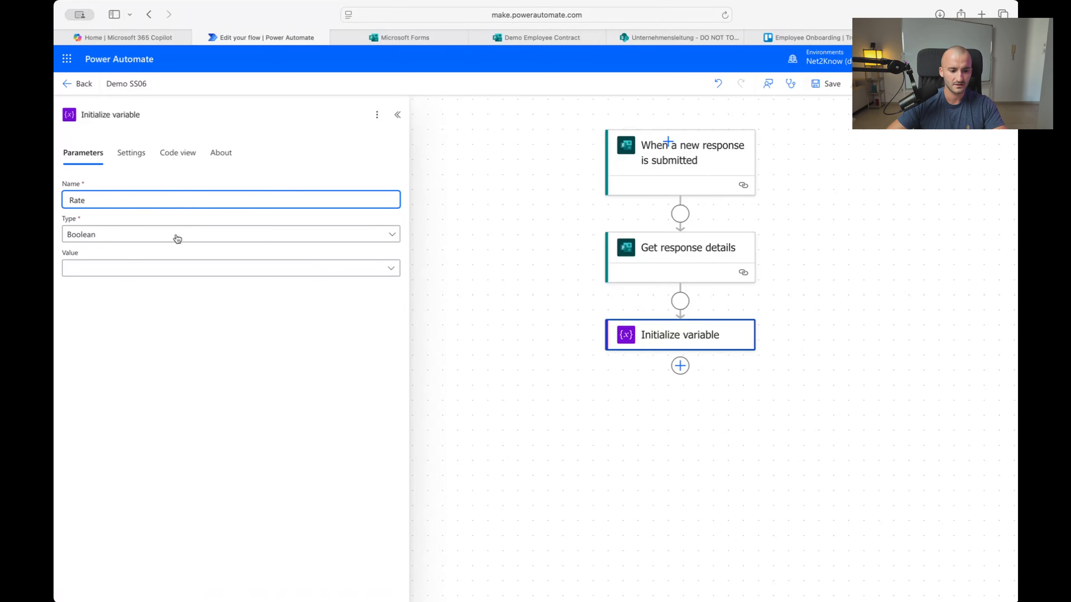
left_click(145, 235)
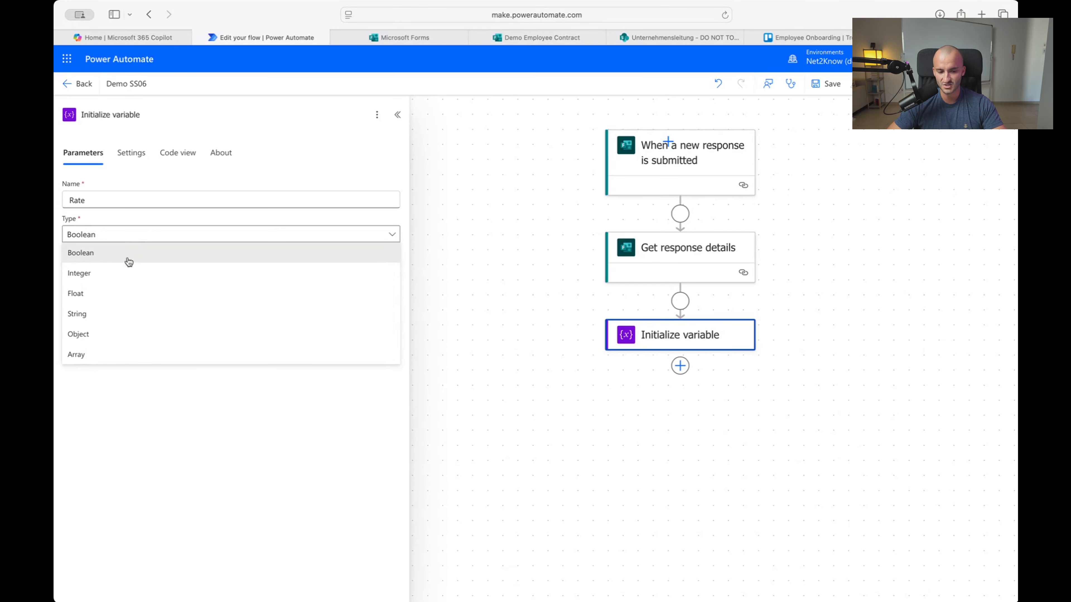
left_click(119, 315)
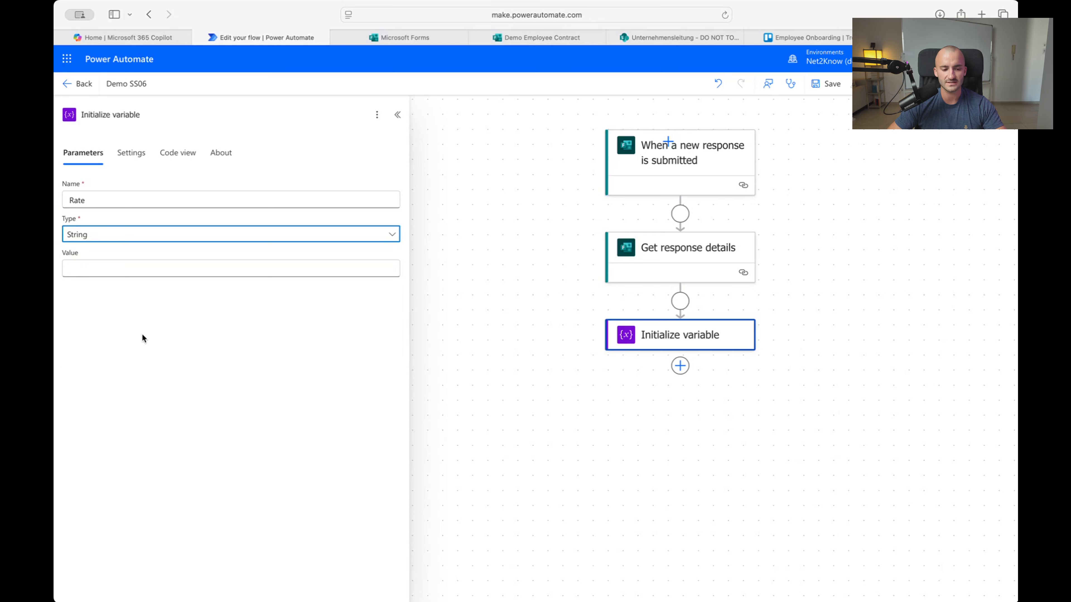
left_click(107, 234)
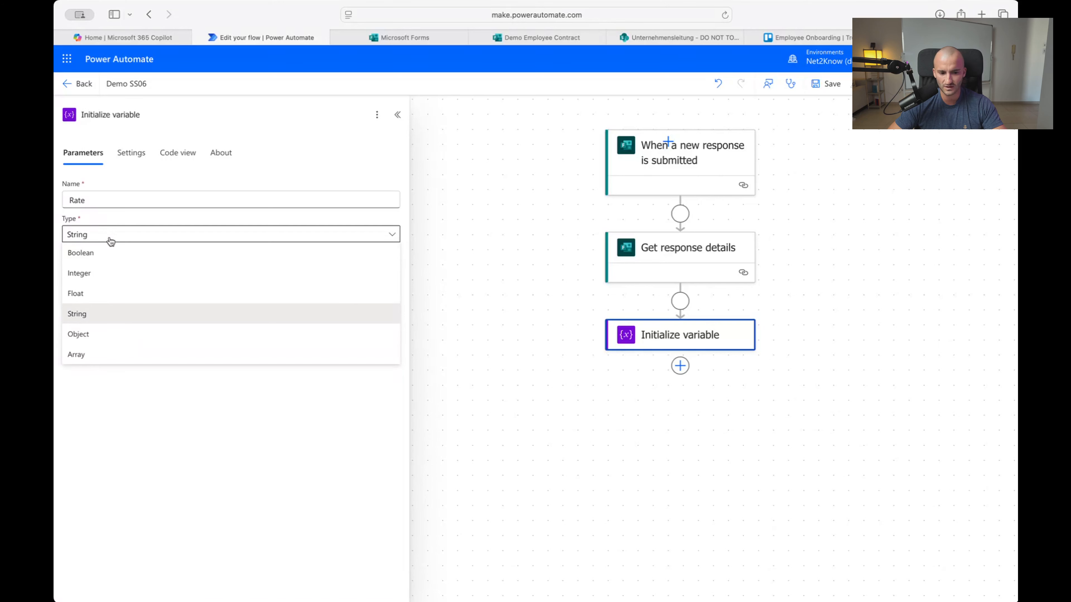
left_click(110, 240)
left_click(713, 379)
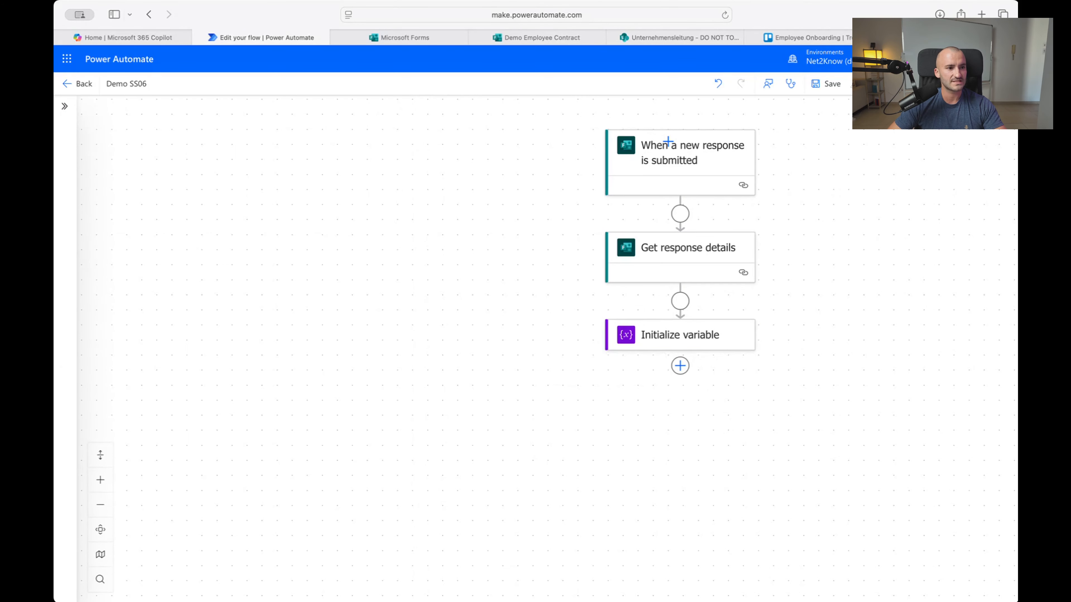
key("super+Tab")
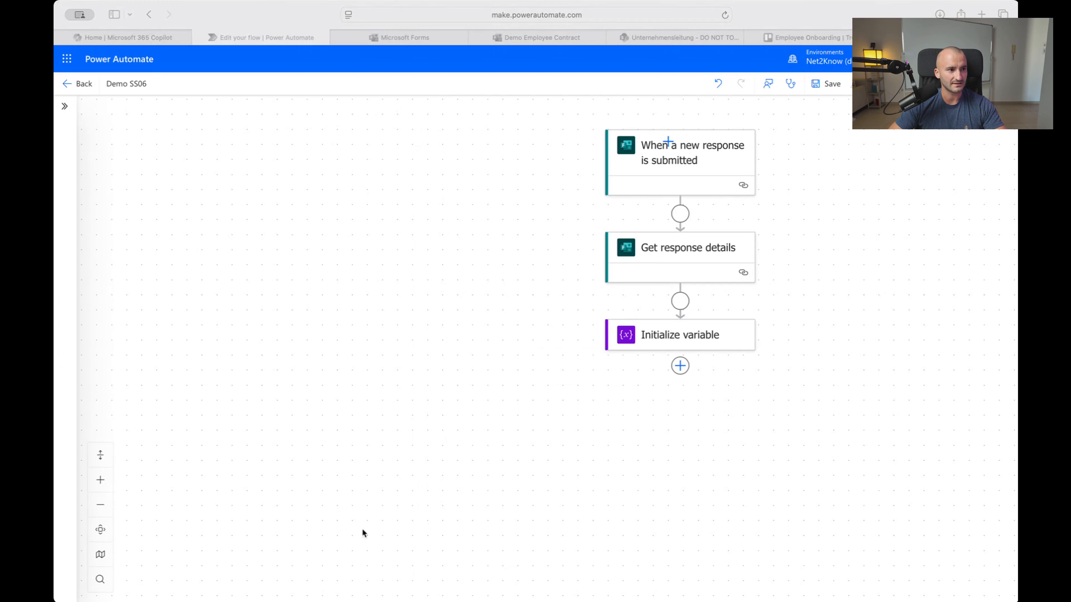
left_click(679, 366)
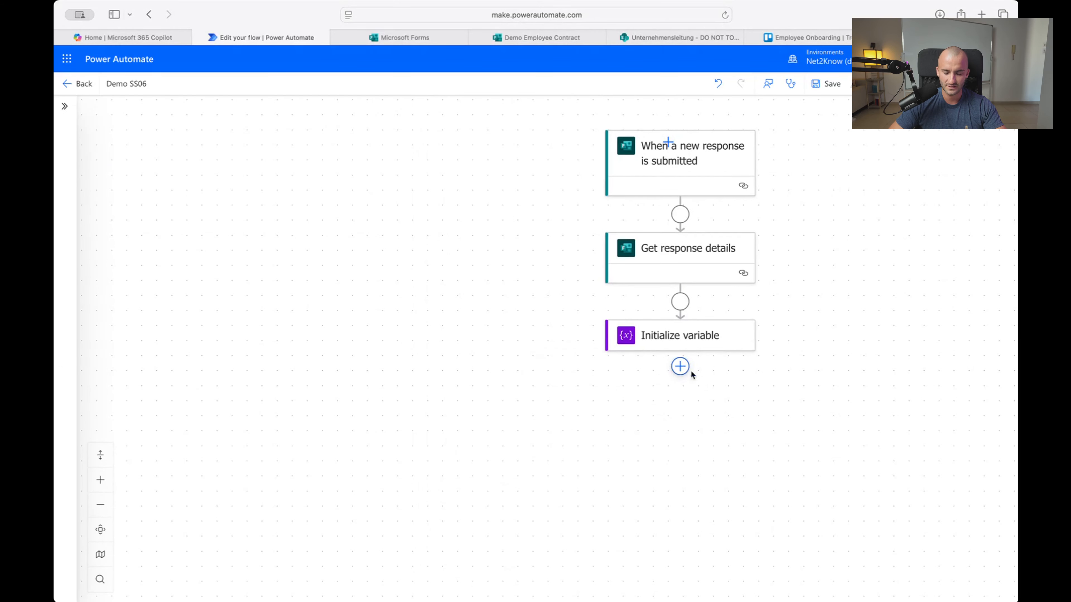
Add a Set variable action after Initialize variable with Name set to Rate, Value still empty
left_click(680, 367)
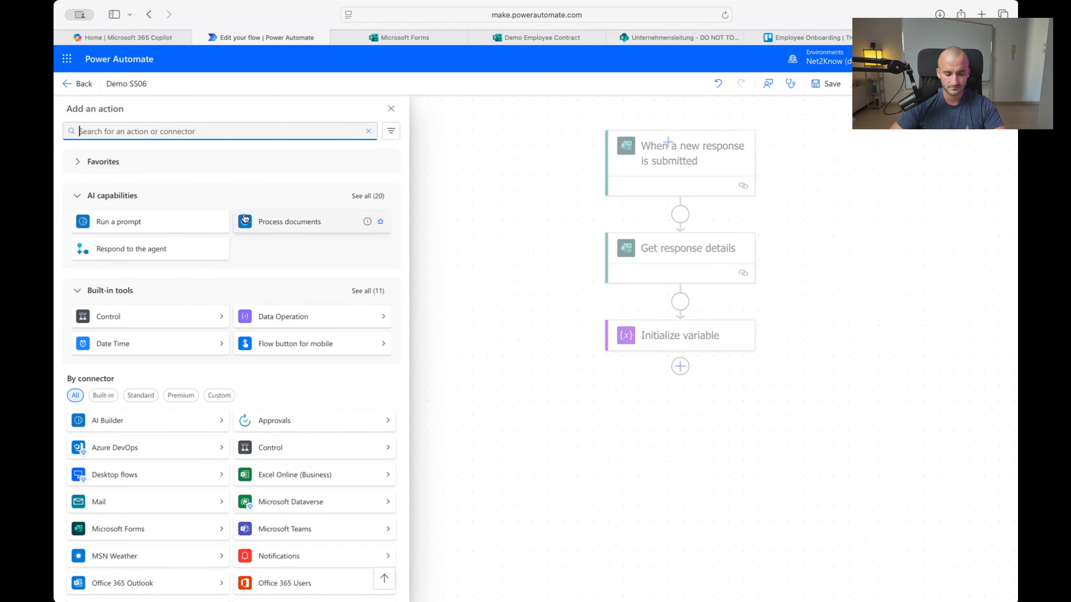
type("variable")
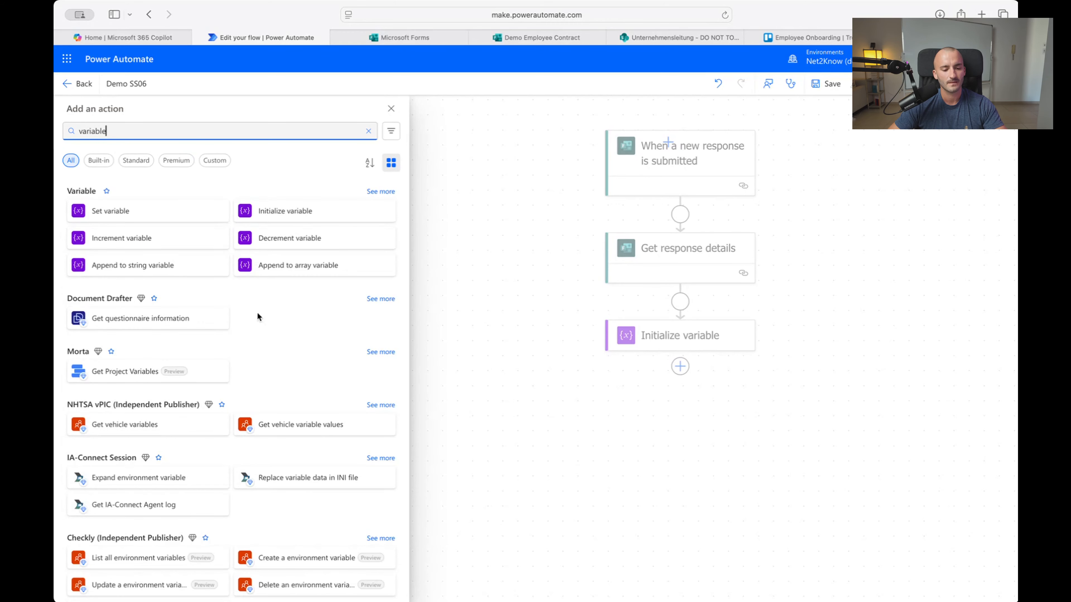
left_click(118, 211)
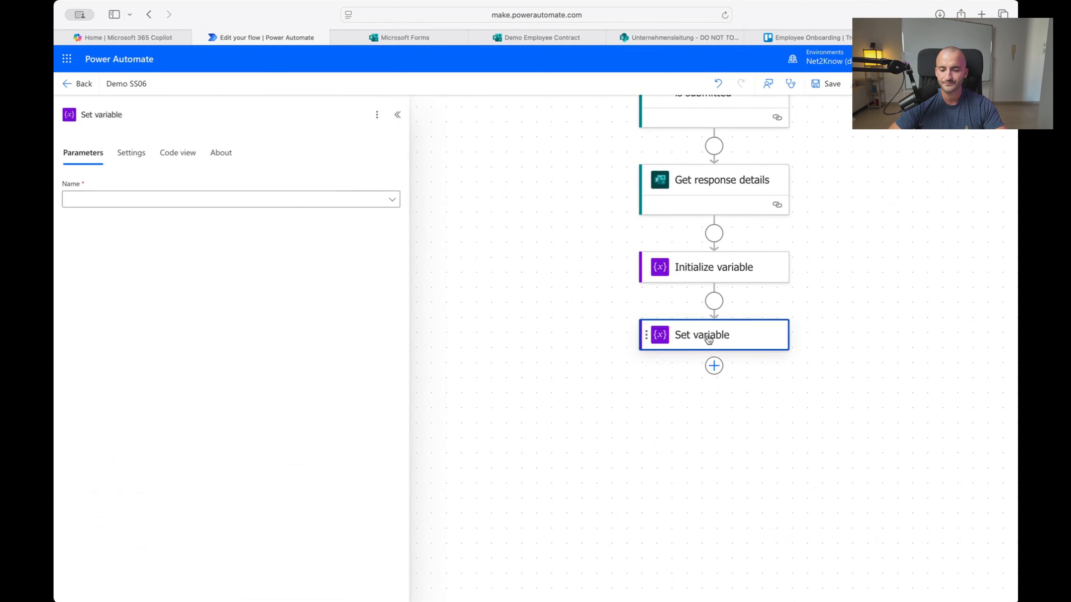
left_click(230, 200)
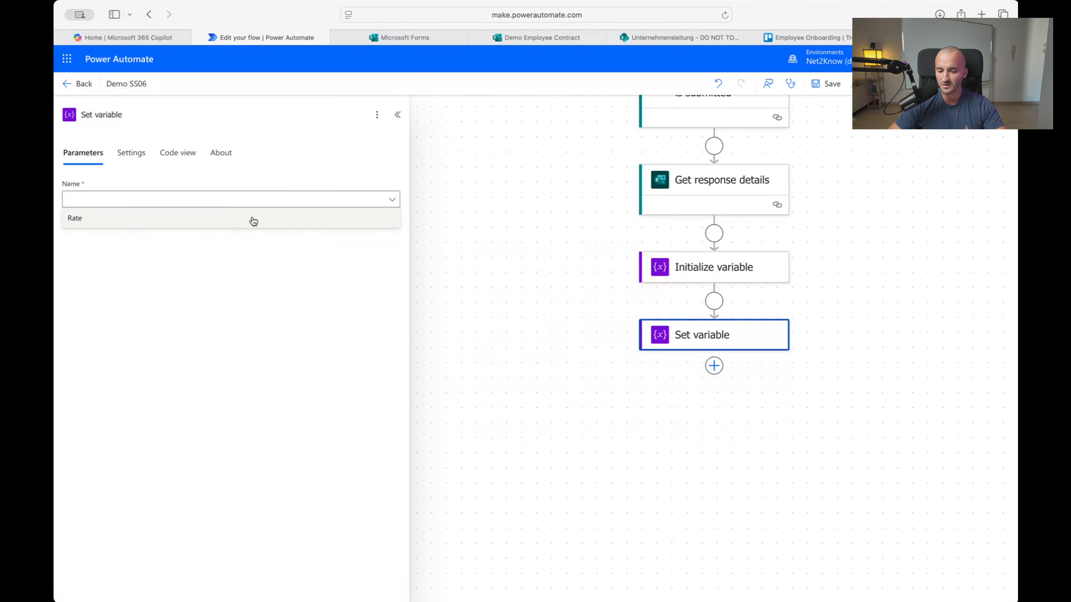
left_click(303, 225)
left_click(262, 235)
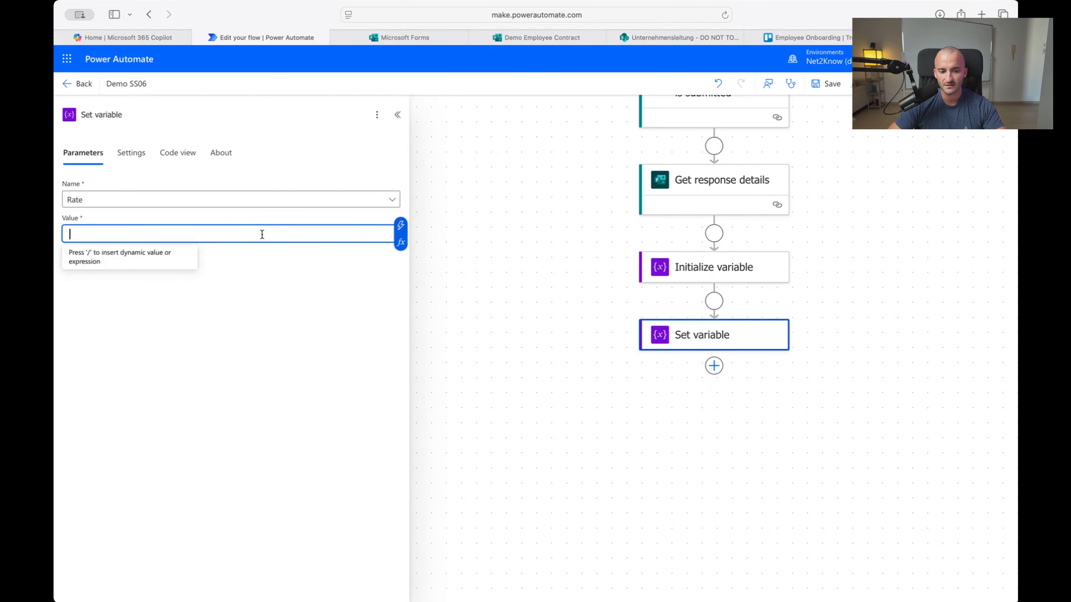
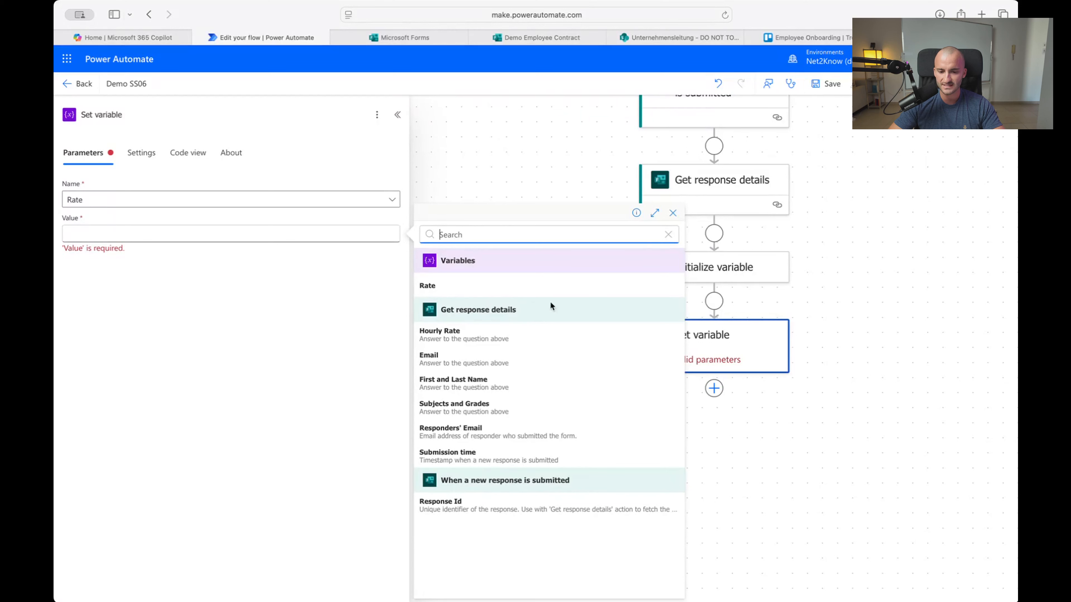
Give the Rate variable the form's Hourly Rate answer, then view the Adobe Acrobat templates
left_click(482, 338)
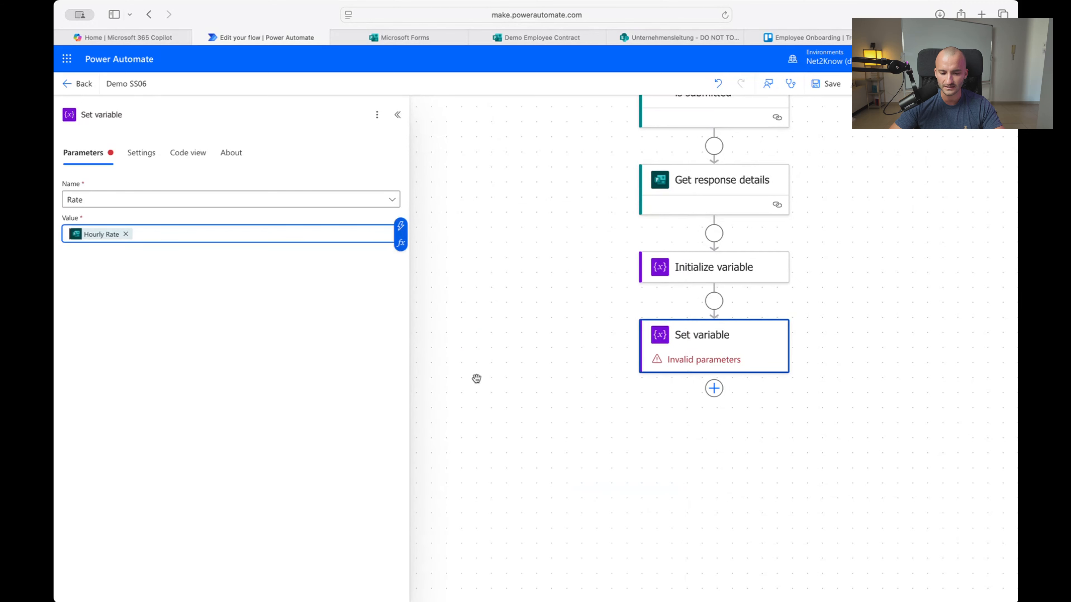
left_click(231, 205)
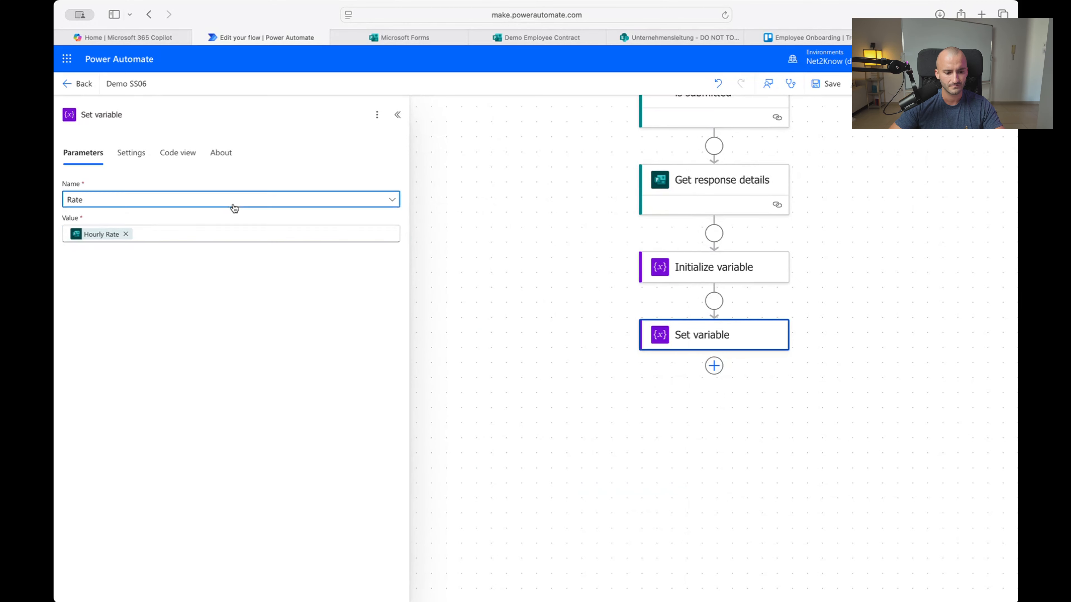
left_click(198, 205)
left_click(213, 236)
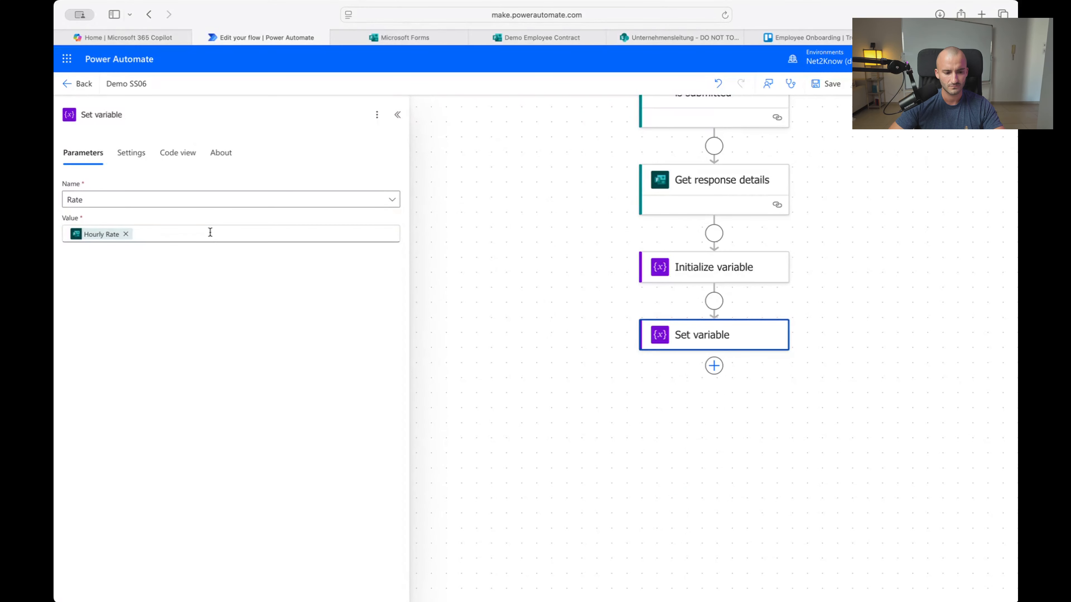
left_click(213, 236)
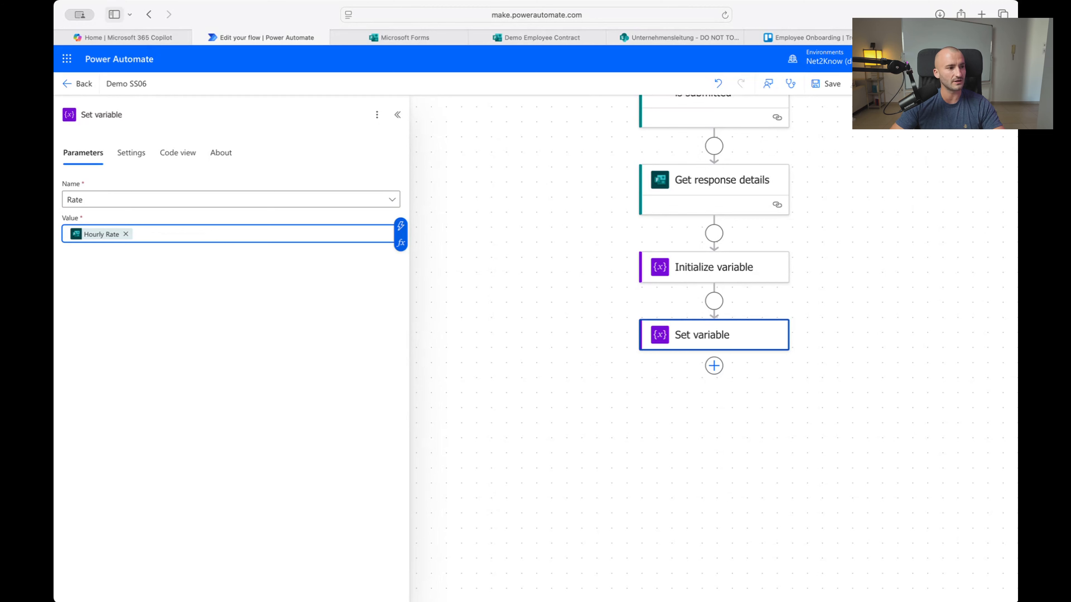
left_click(718, 370)
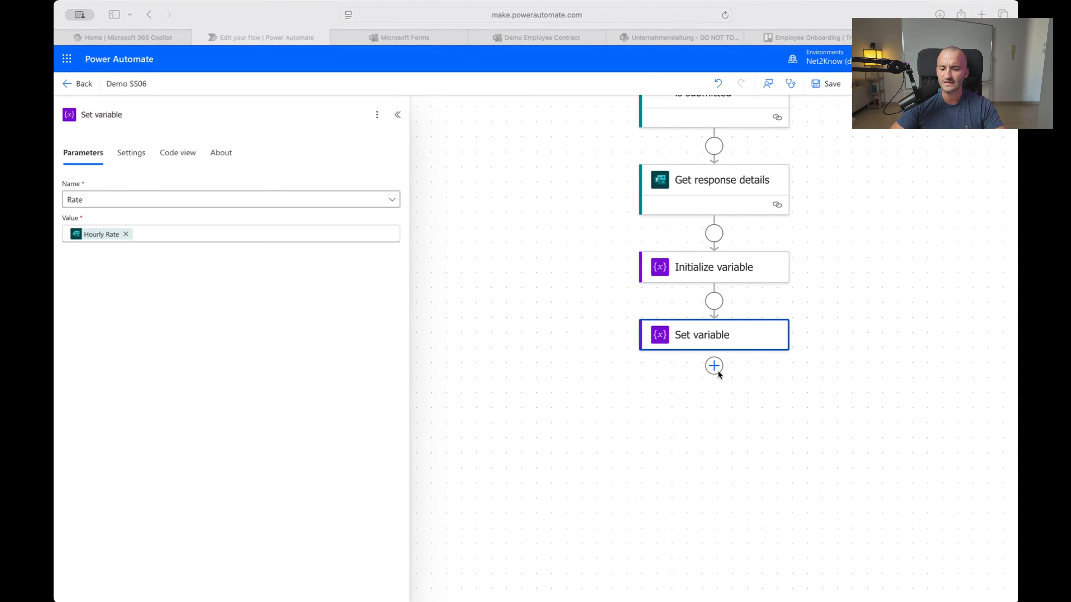
left_click(928, 38)
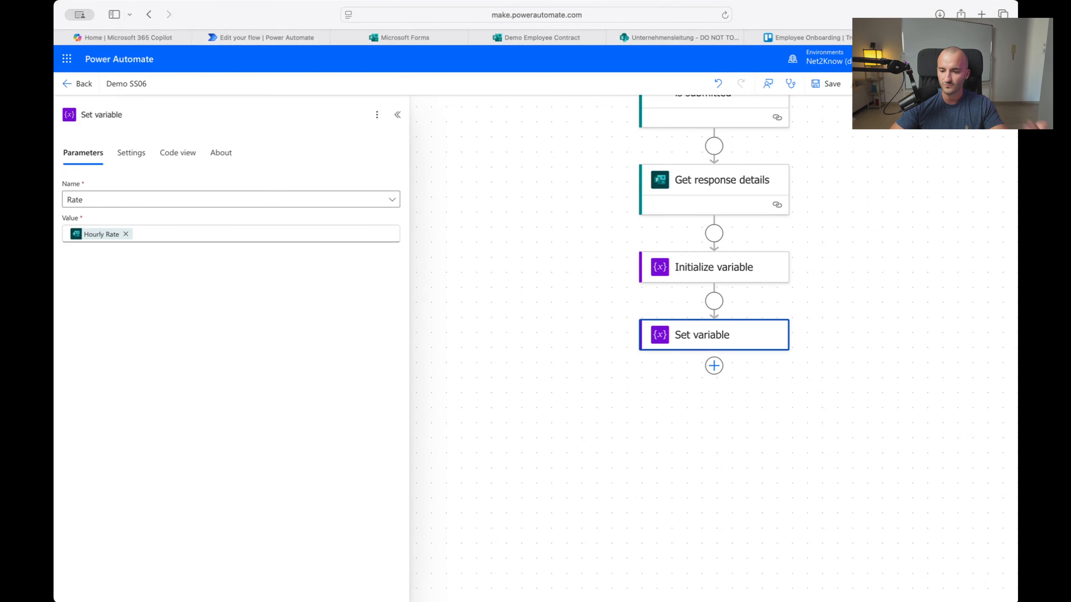
left_click(927, 37)
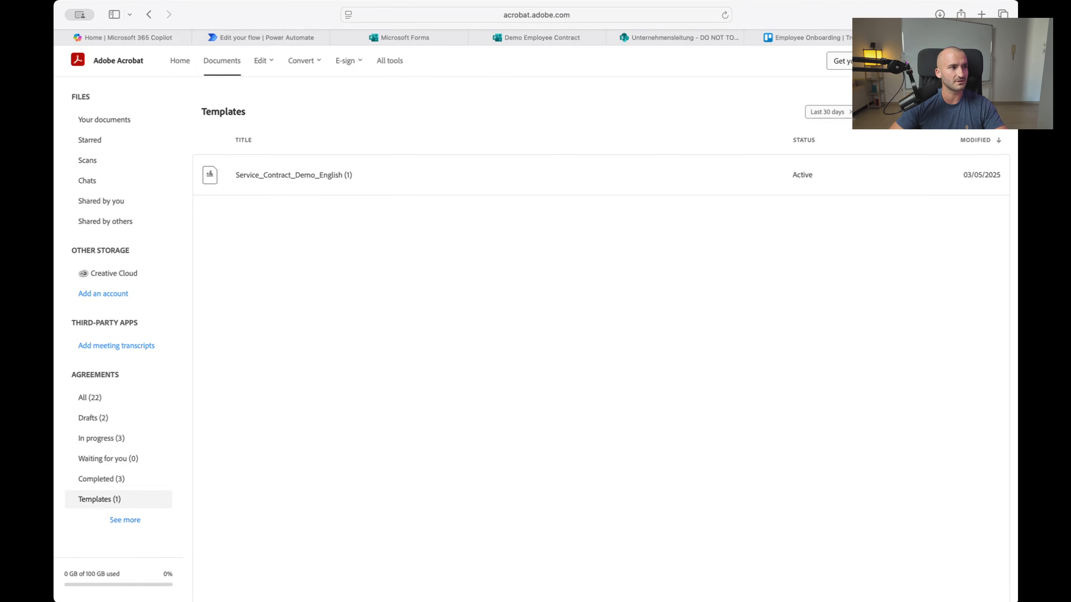
Go from Adobe Acrobat, via the Microsoft Forms page, back to the Demo SS06 flow editor
key("super+Tab")
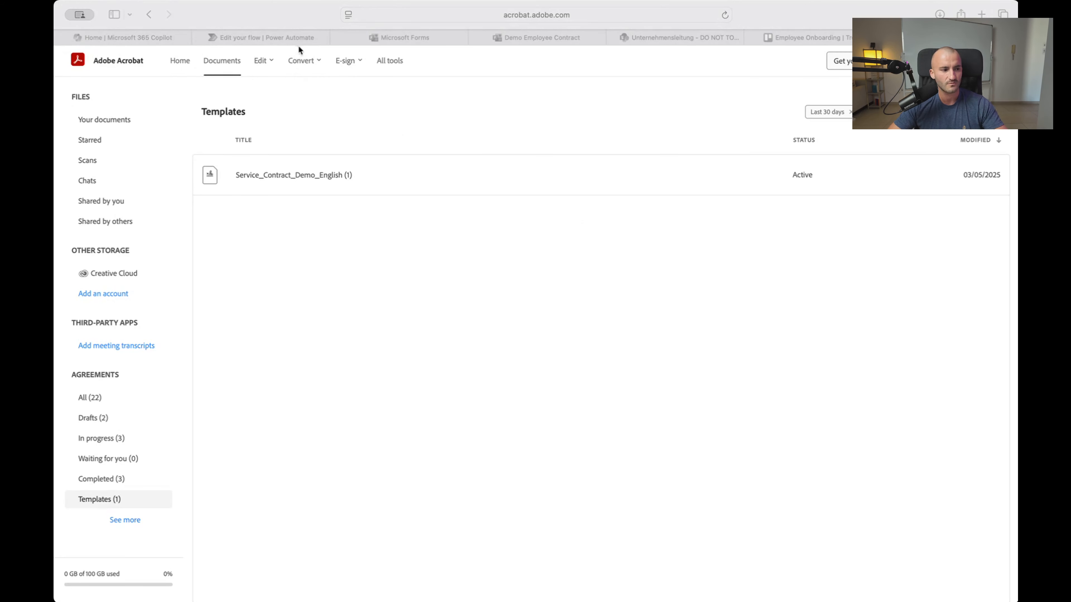
left_click(398, 39)
left_click(295, 38)
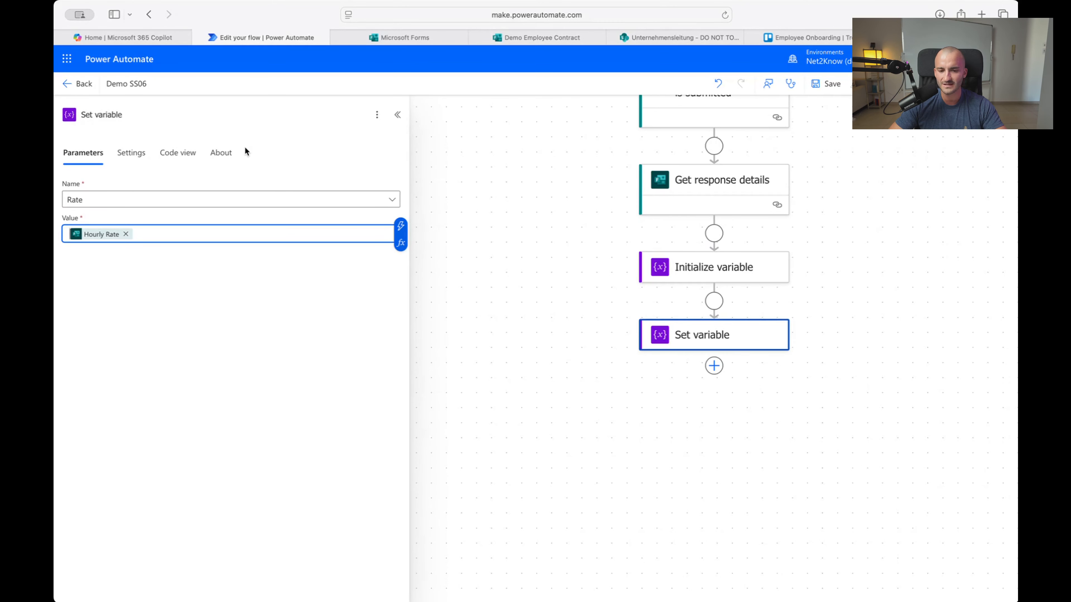
Search 'html to text' and insert the Content Conversion Html to text action below Set variable
left_click(522, 350)
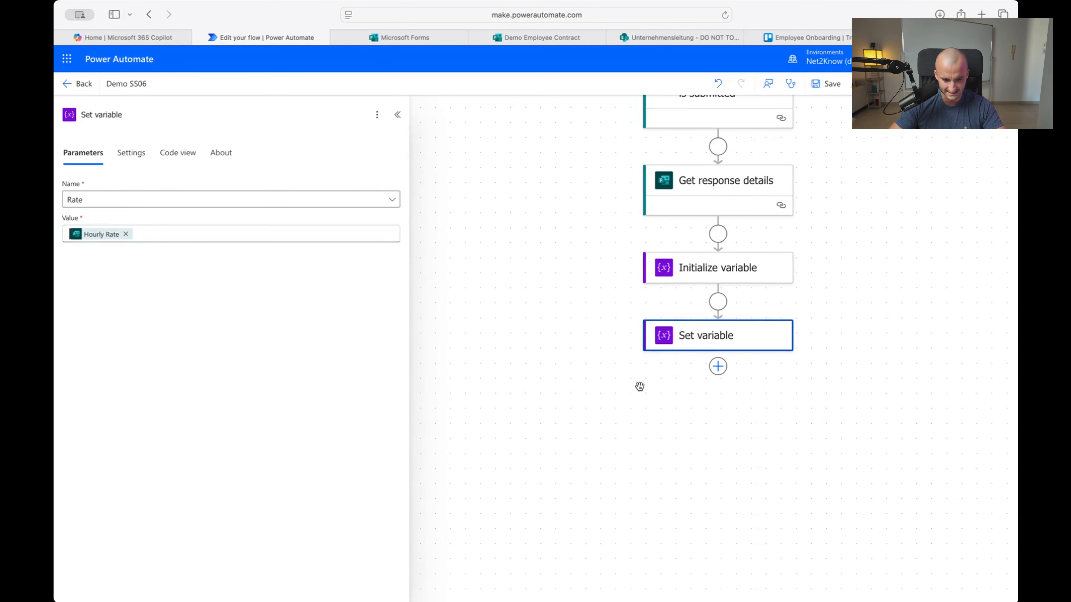
left_click(718, 366)
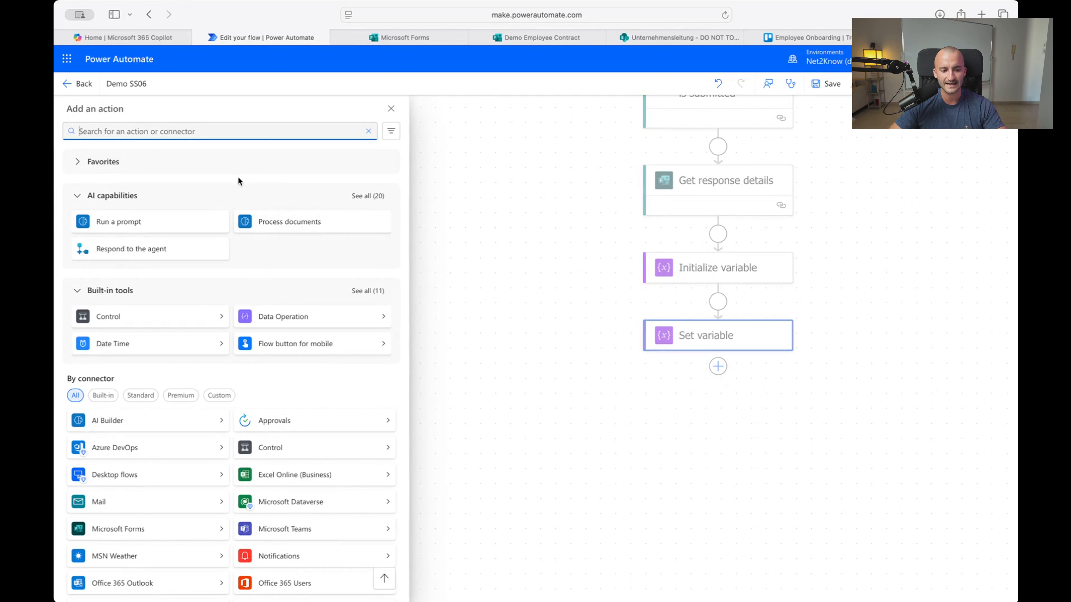
type("http to")
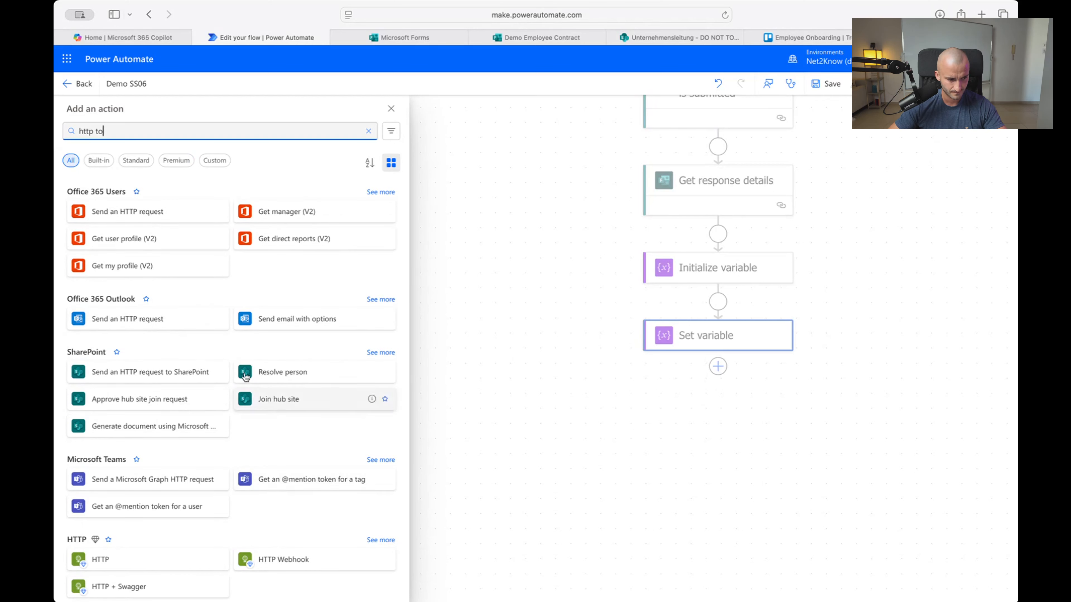
double_click(92, 131)
key("BackSpace")
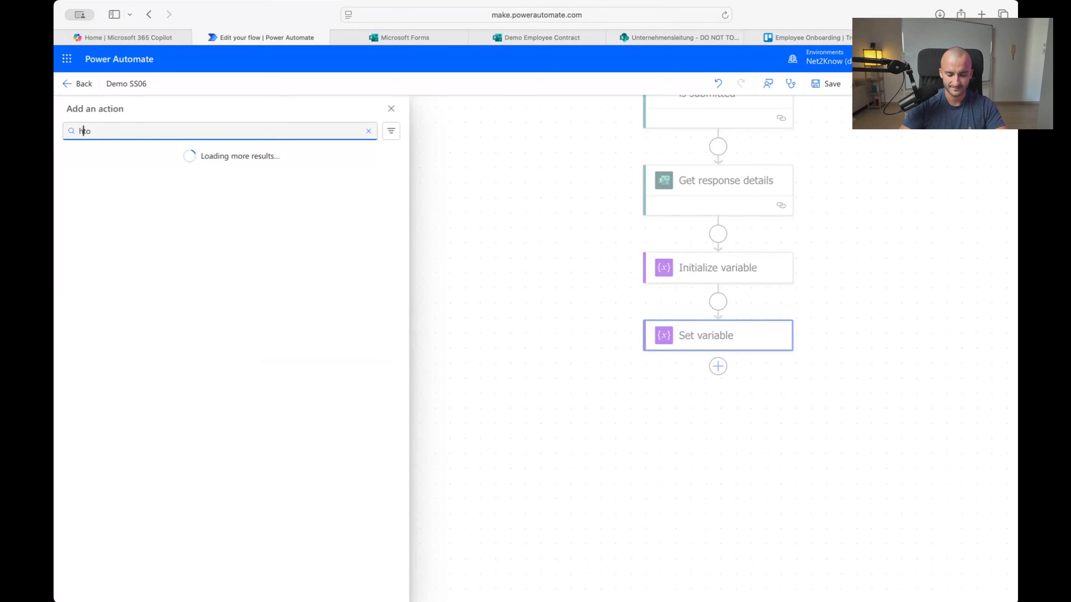
type("html")
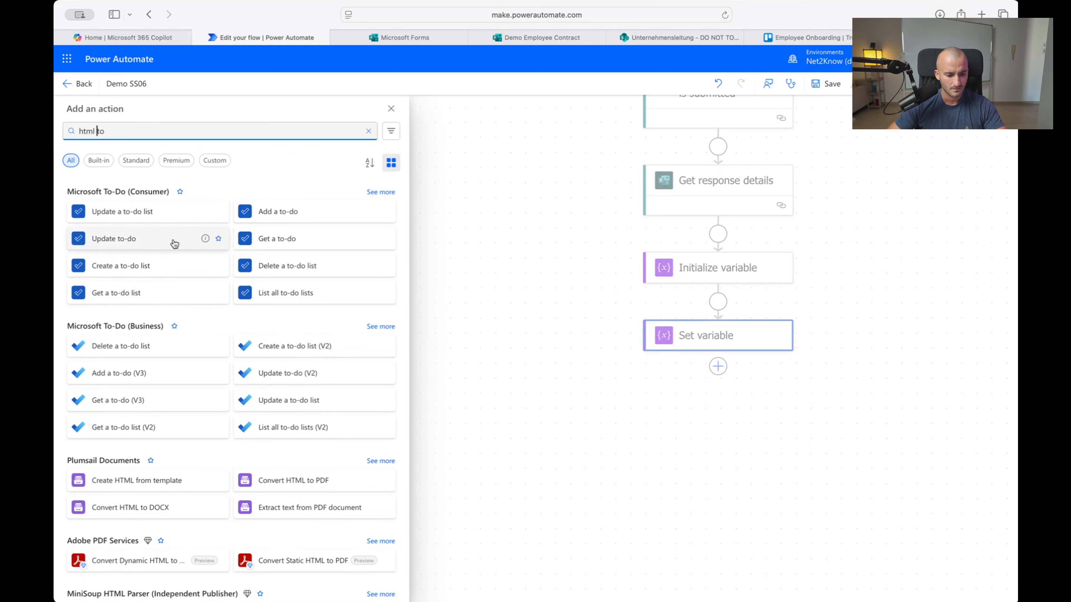
left_click(152, 124)
key("Return")
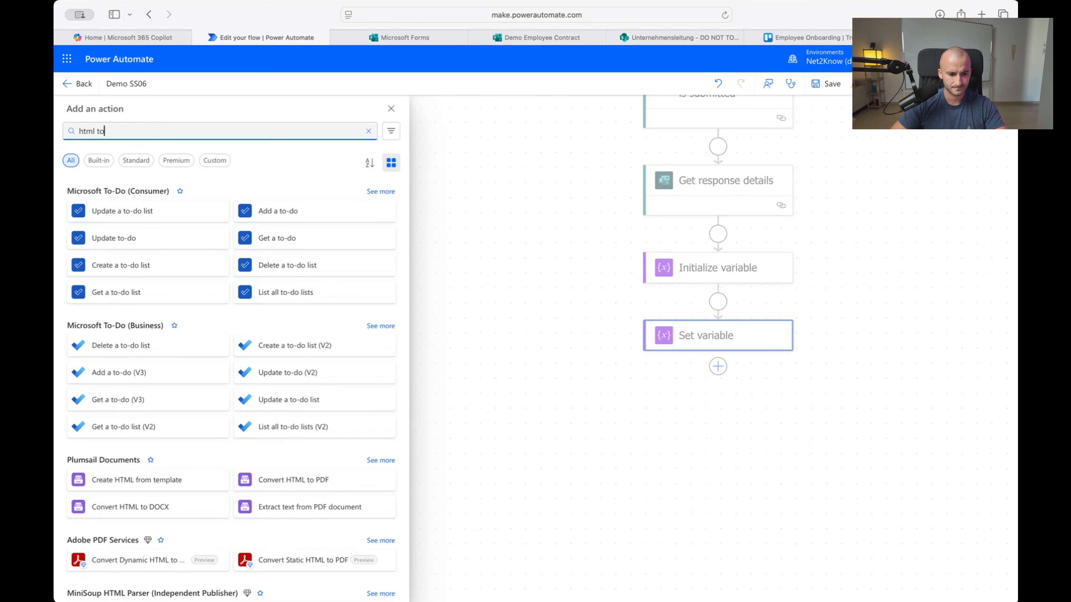
type("text")
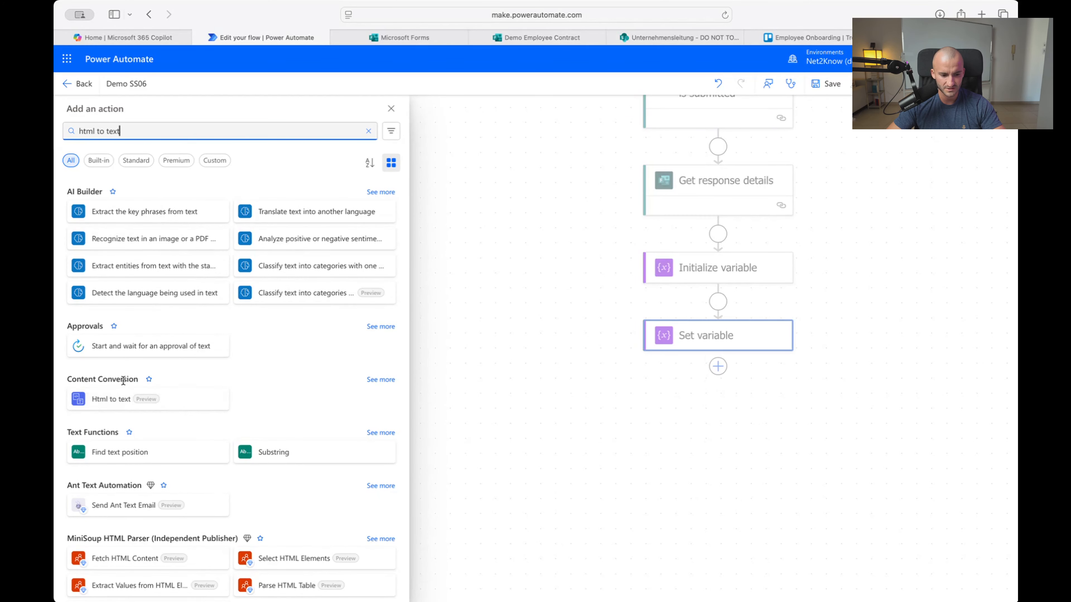
left_click(177, 406)
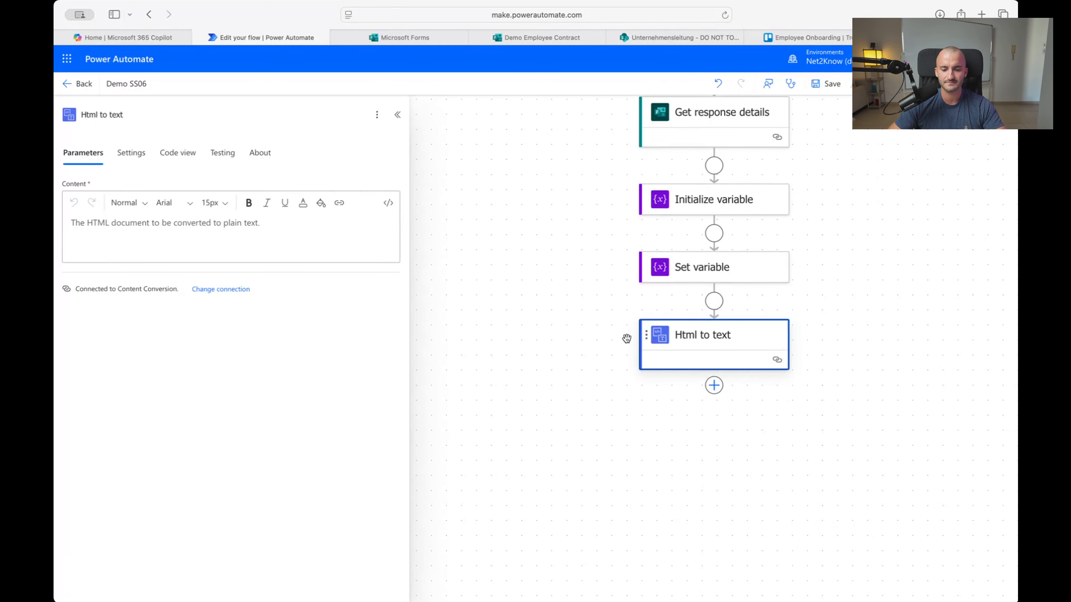
Start the Html to text Content with a bold **Name** label and the First and Last Name answer
left_click(286, 232)
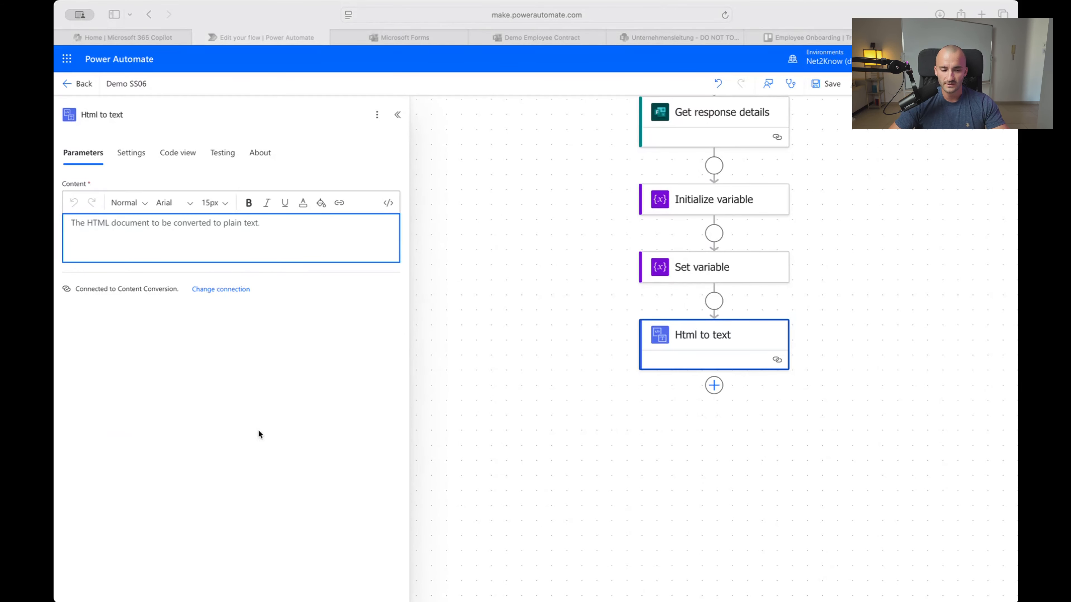
left_click(117, 237)
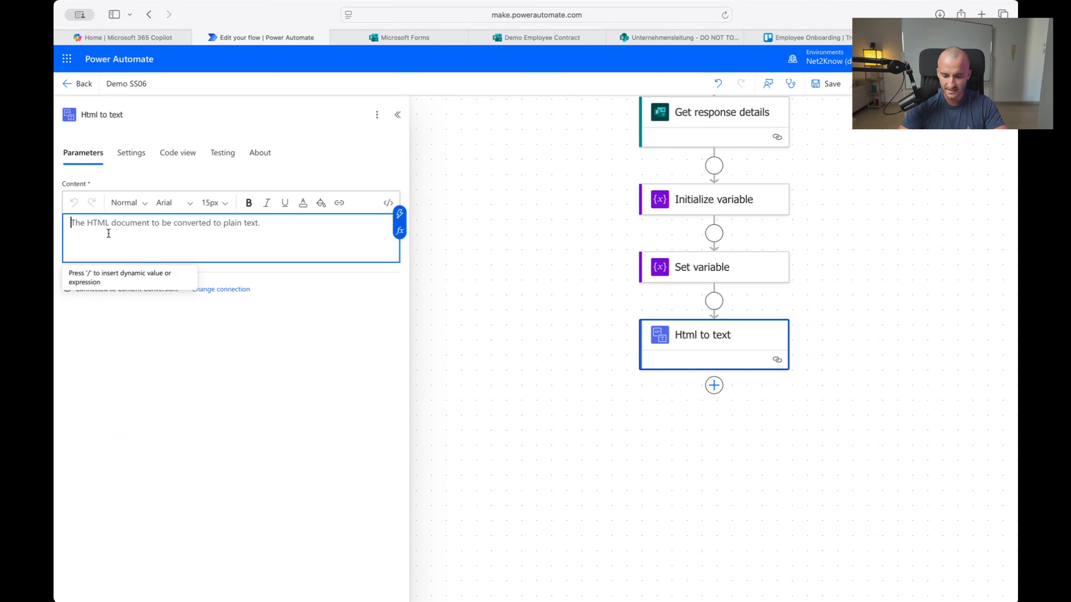
type("**")
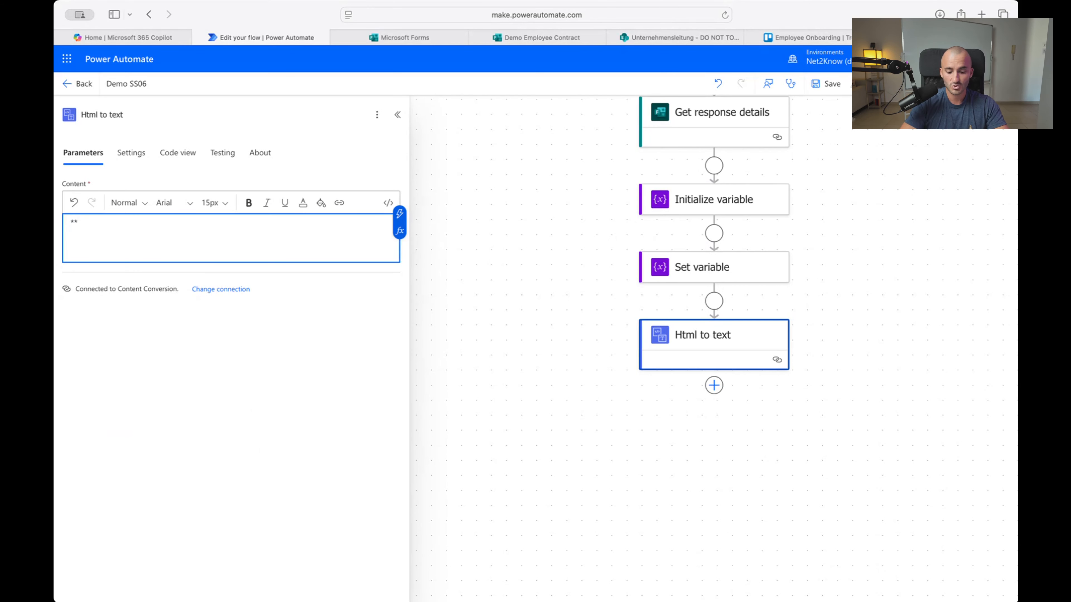
type("Name")
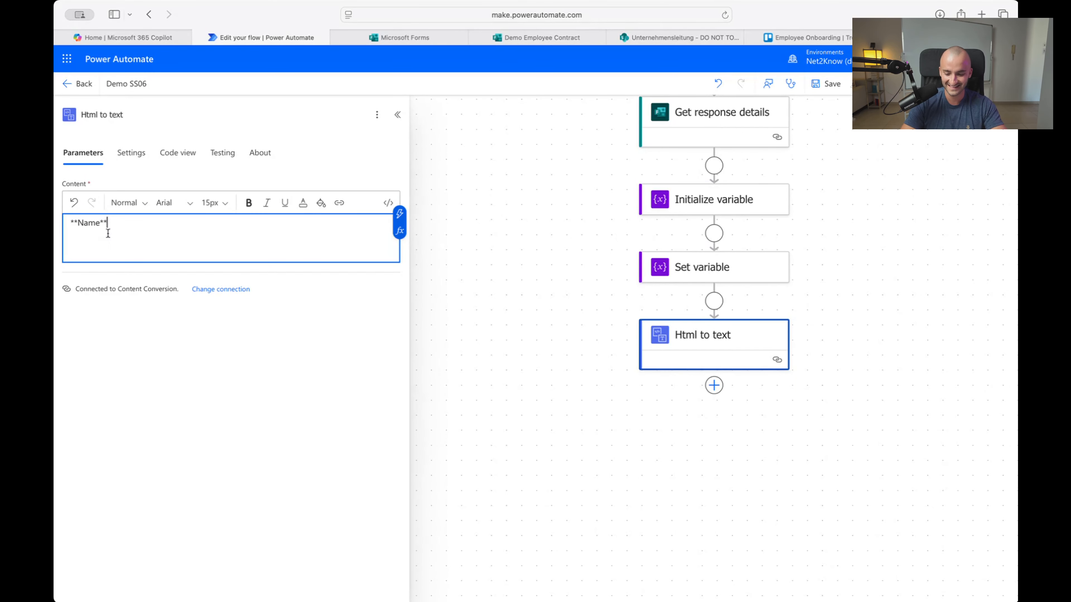
type("**")
key("Return")
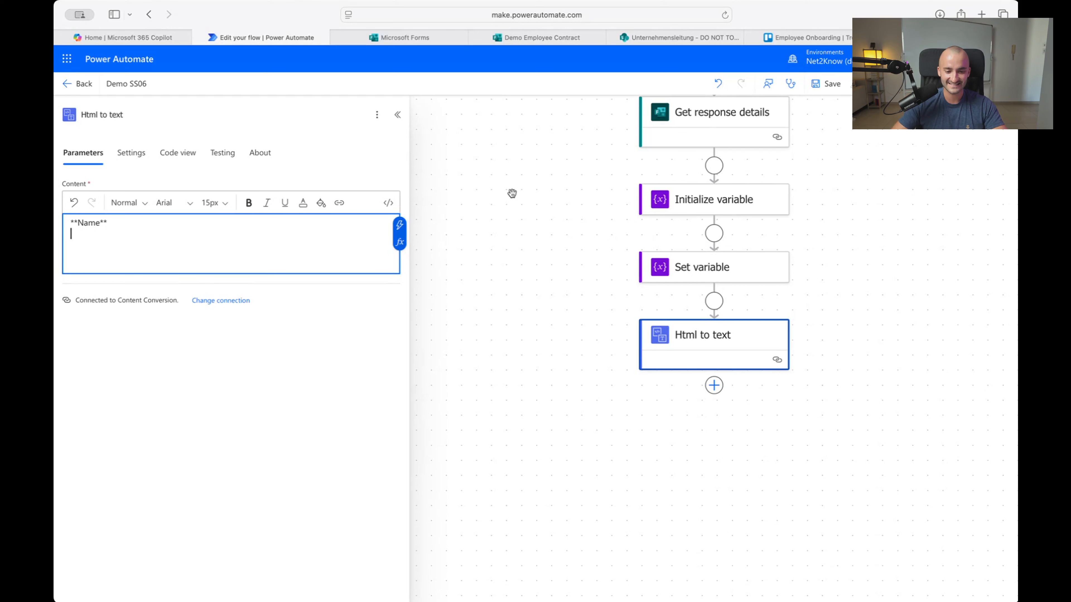
left_click(400, 227)
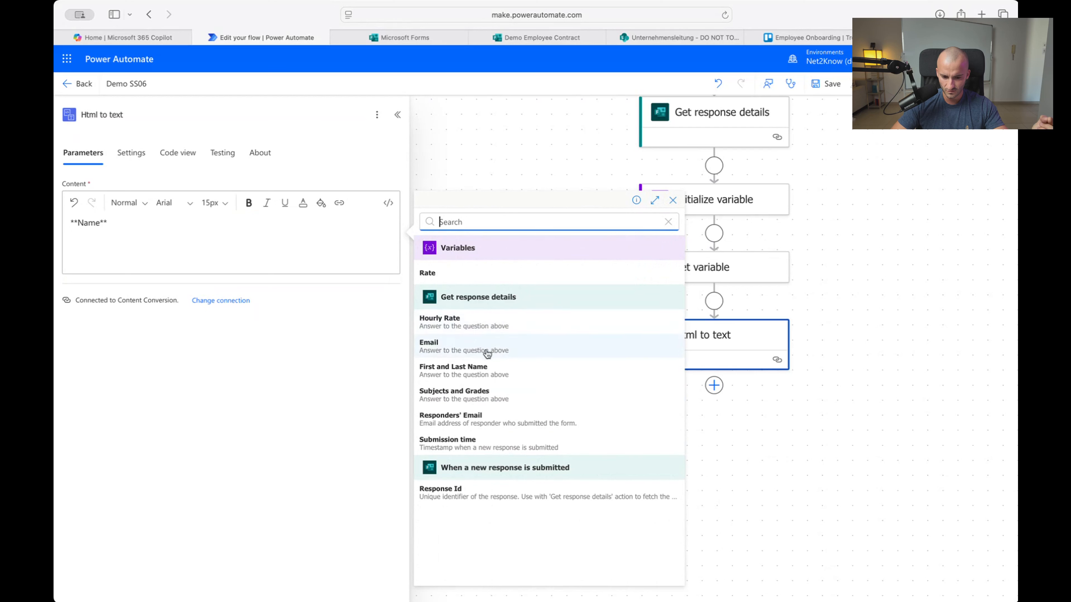
left_click(492, 373)
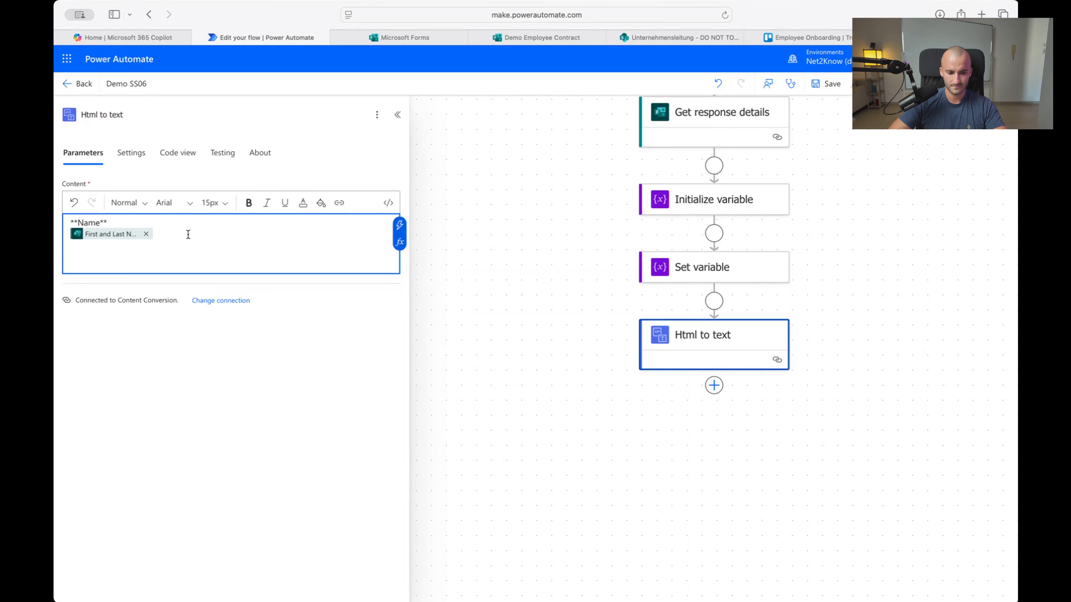
key("Return")
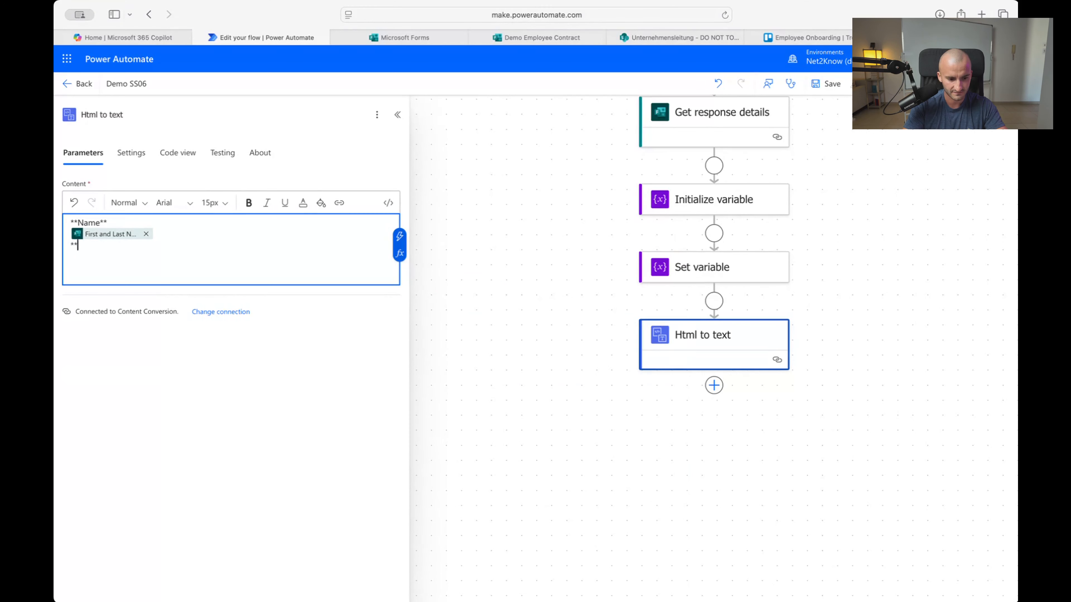
Add a bold **Email** label with the form's Email answer beneath it
type("**")
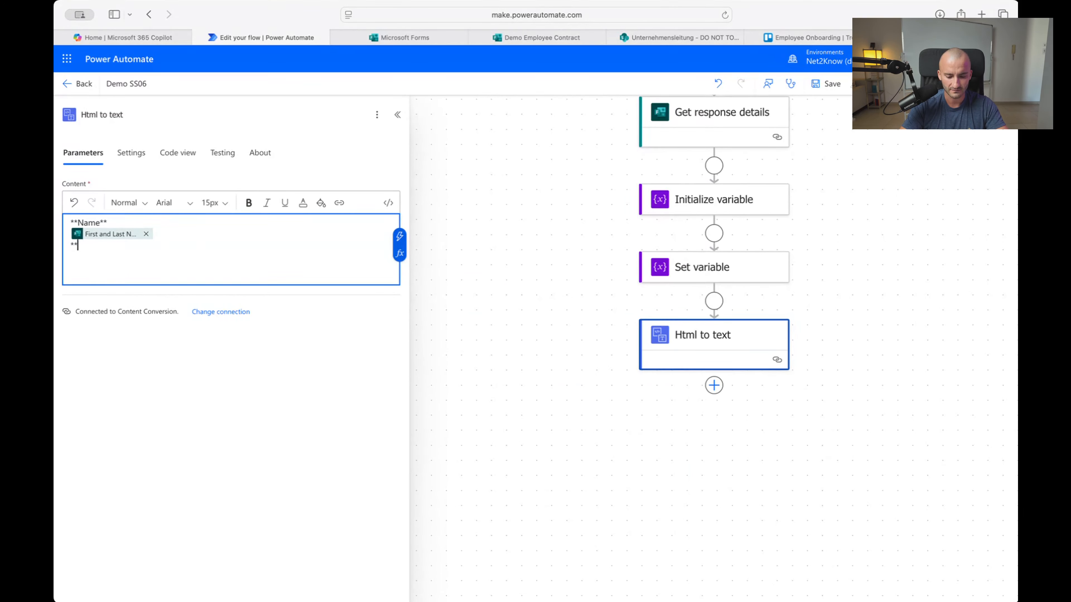
type("Emeil")
key("BackSpace")
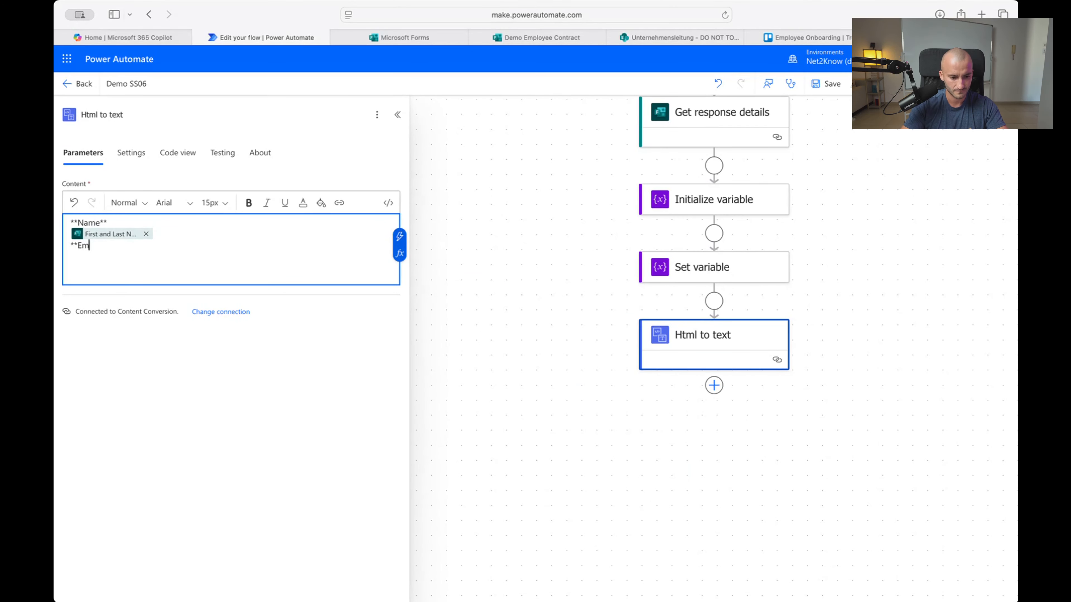
type("ail**")
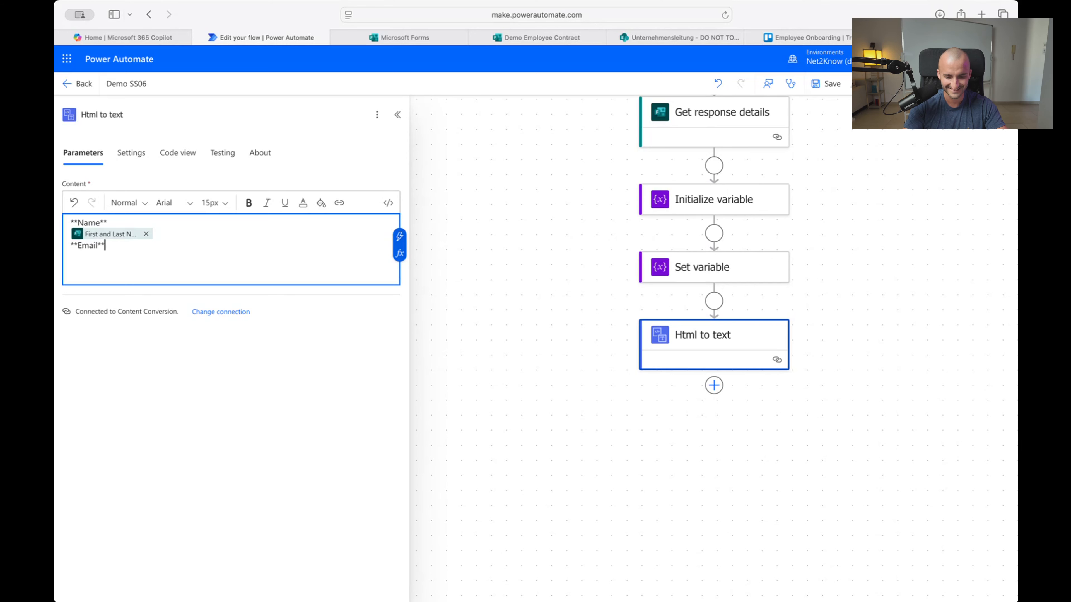
key("Return")
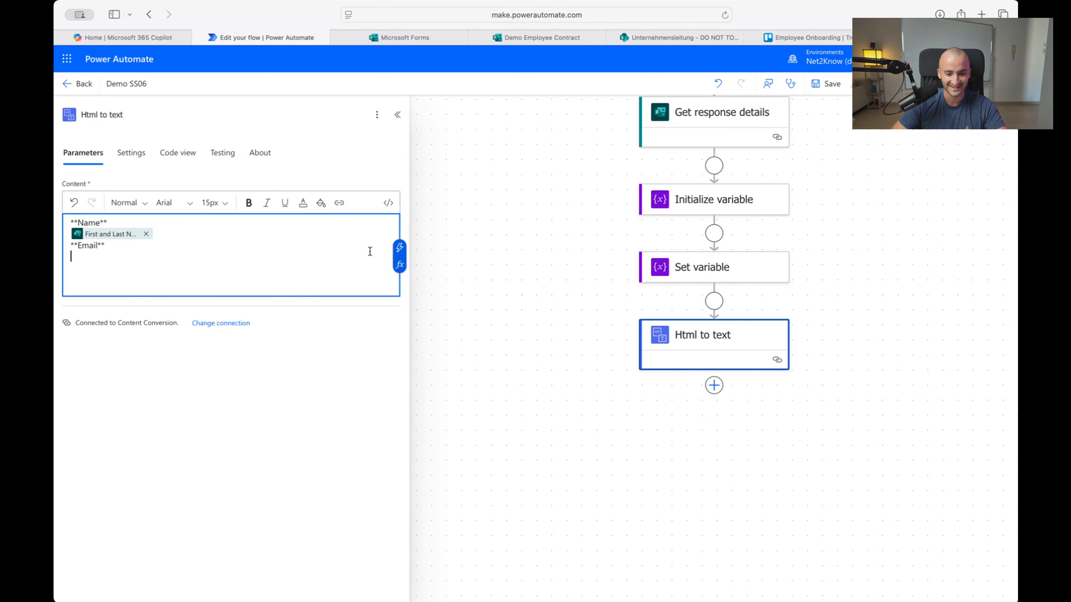
left_click(400, 248)
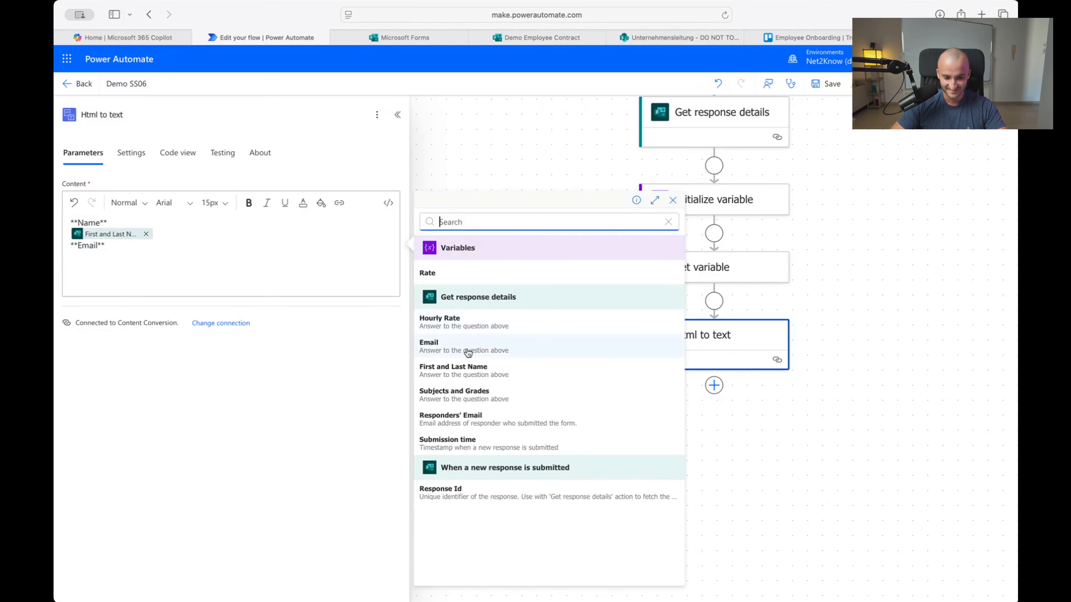
left_click(429, 345)
key("Return")
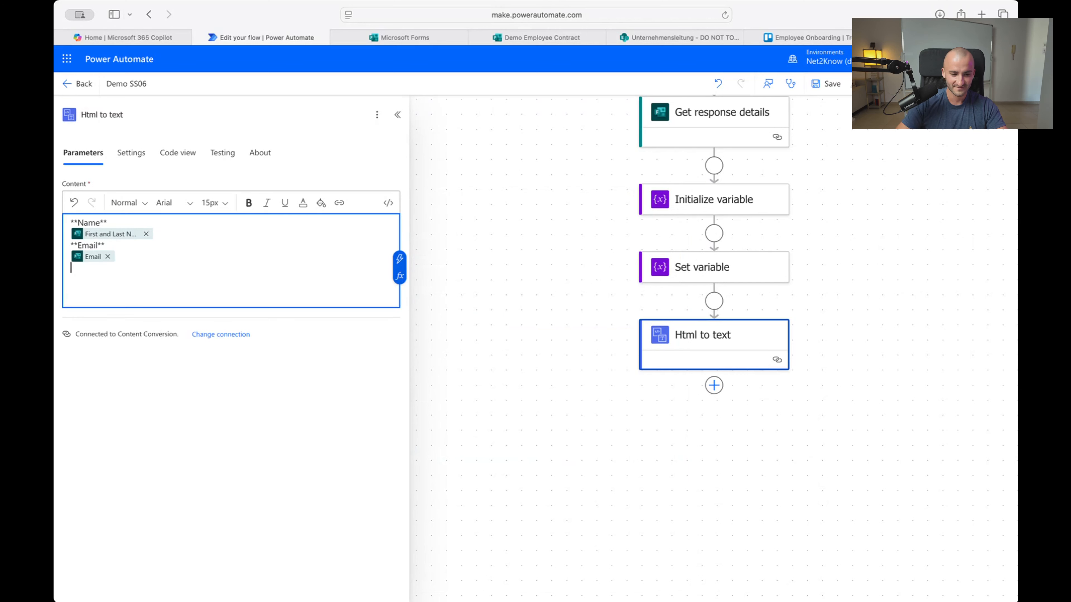
Add a bold **Subjects** label followed by the Subjects and Grades answer
type("**")
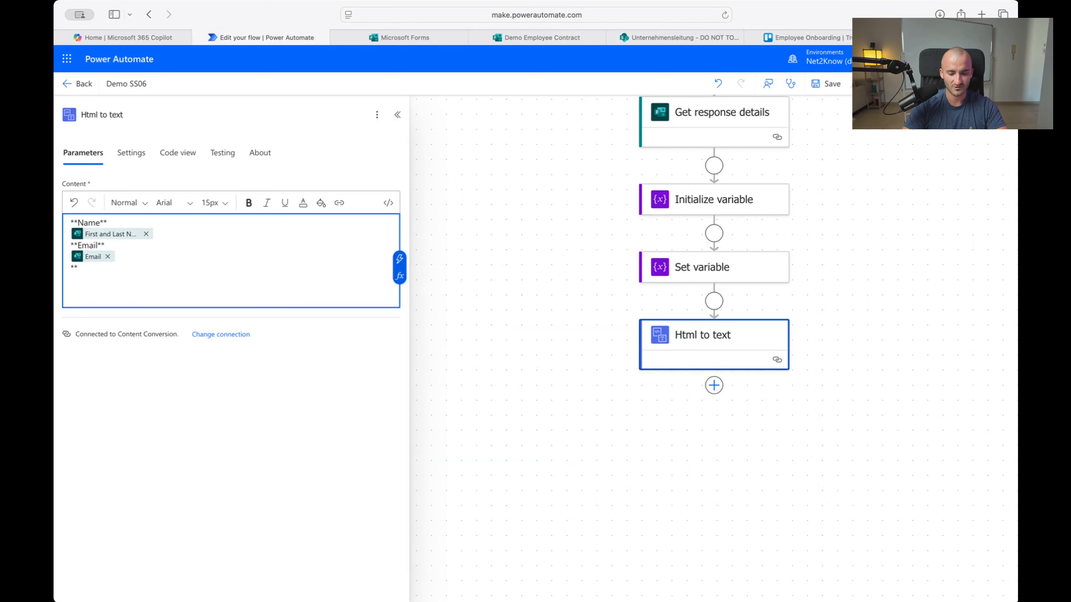
type("Subjects")
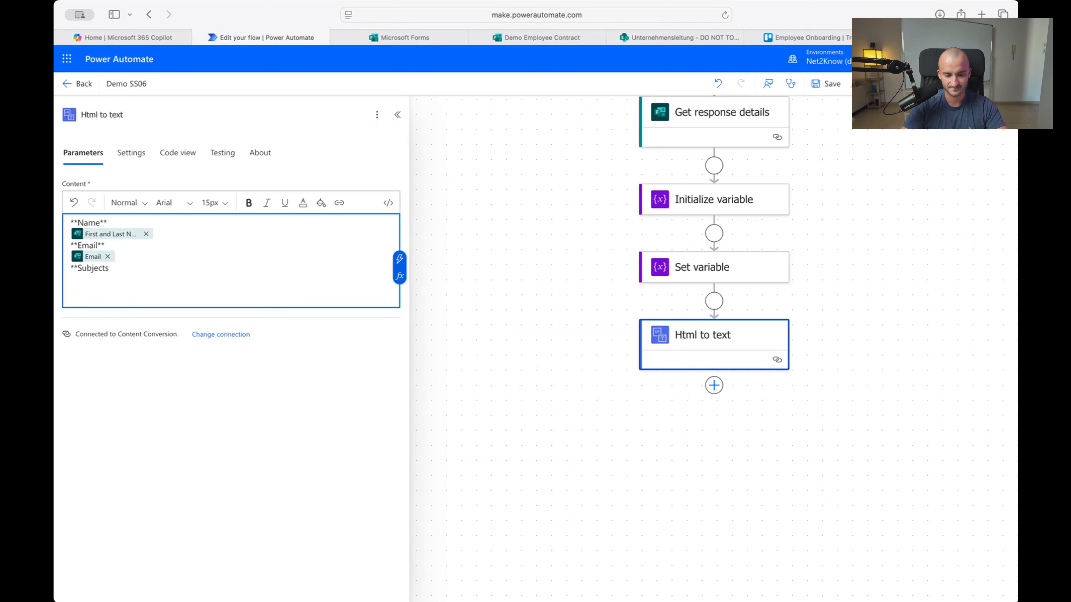
type("**")
key("Return")
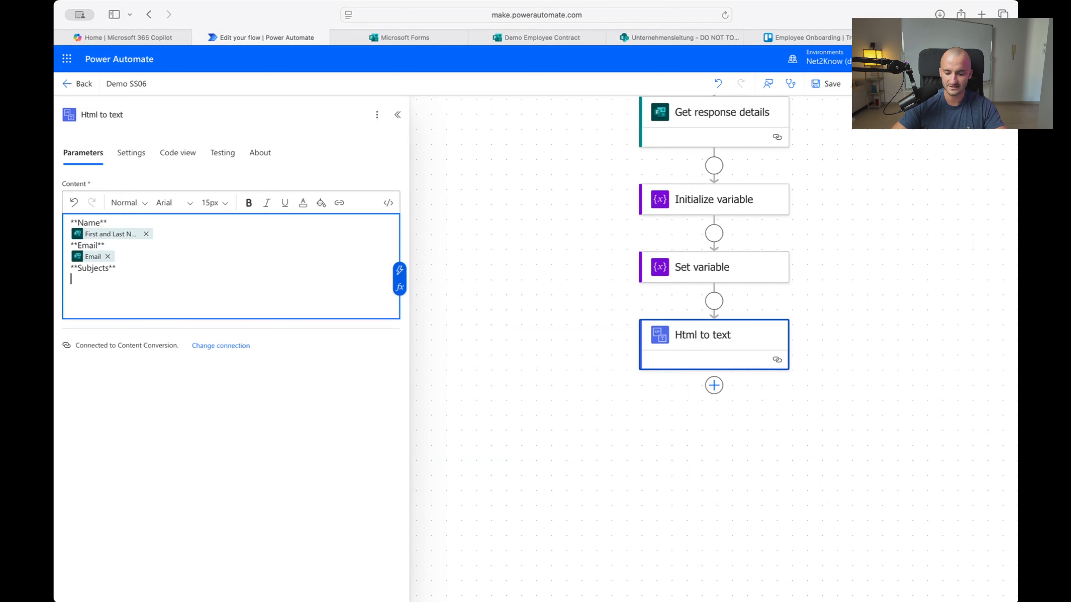
left_click(399, 264)
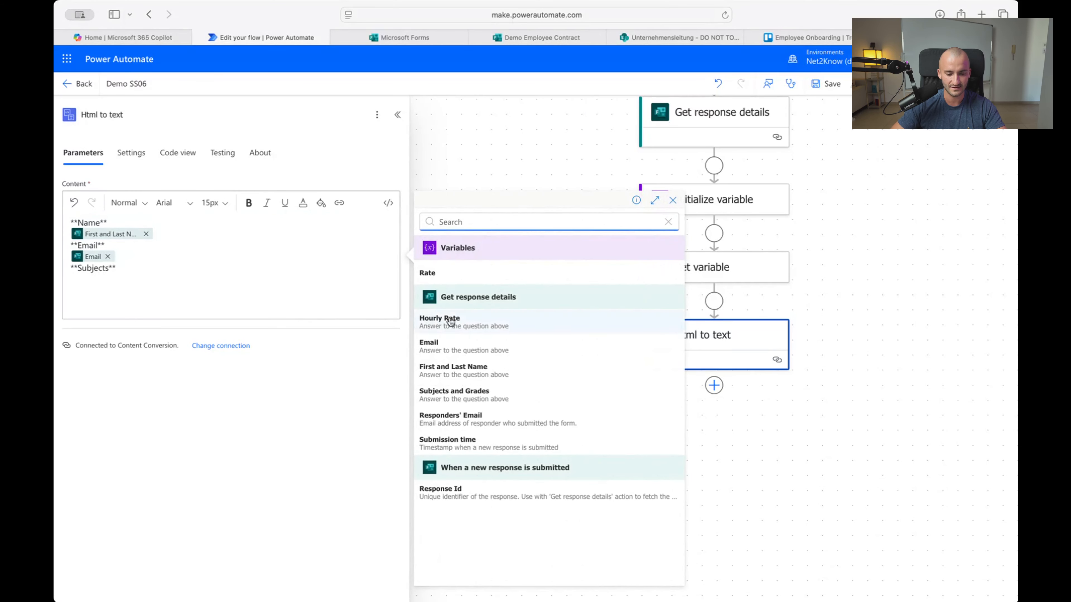
left_click(454, 395)
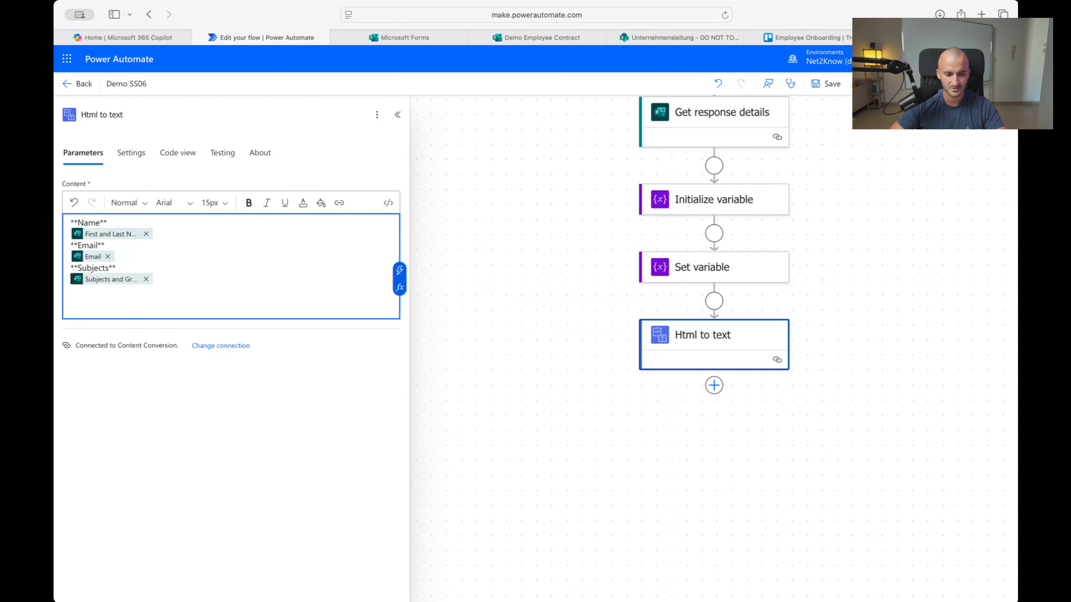
left_click_drag(256, 304, 111, 214)
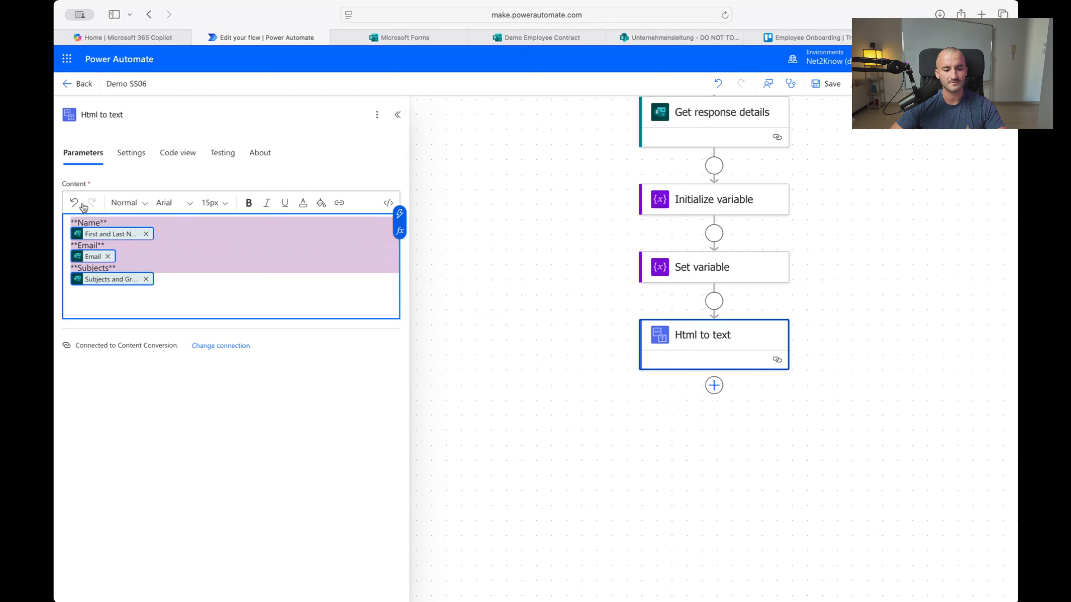
left_click(263, 296)
scroll(541, 310, "up", 1)
scroll(543, 312, "up", 1)
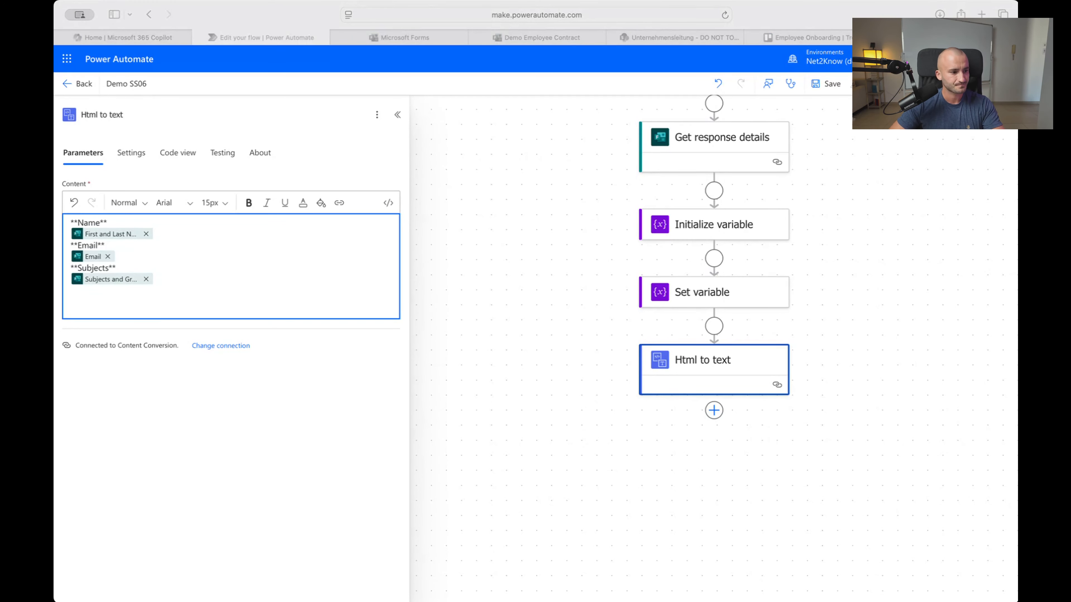
Check the Trello Employee Onboarding board, then come back to the flow editor
left_click(802, 465)
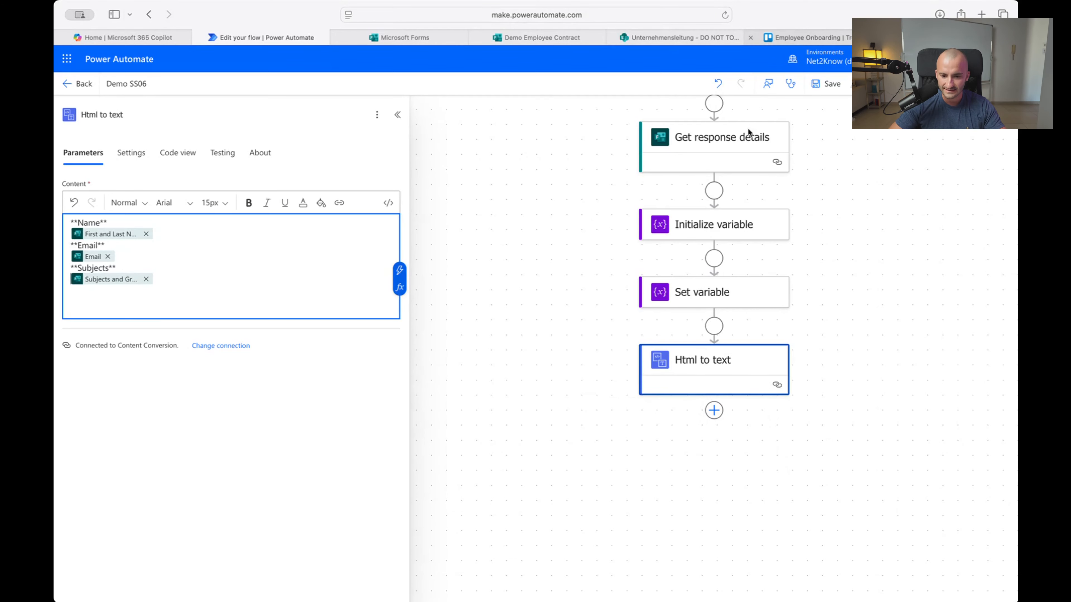
left_click(792, 38)
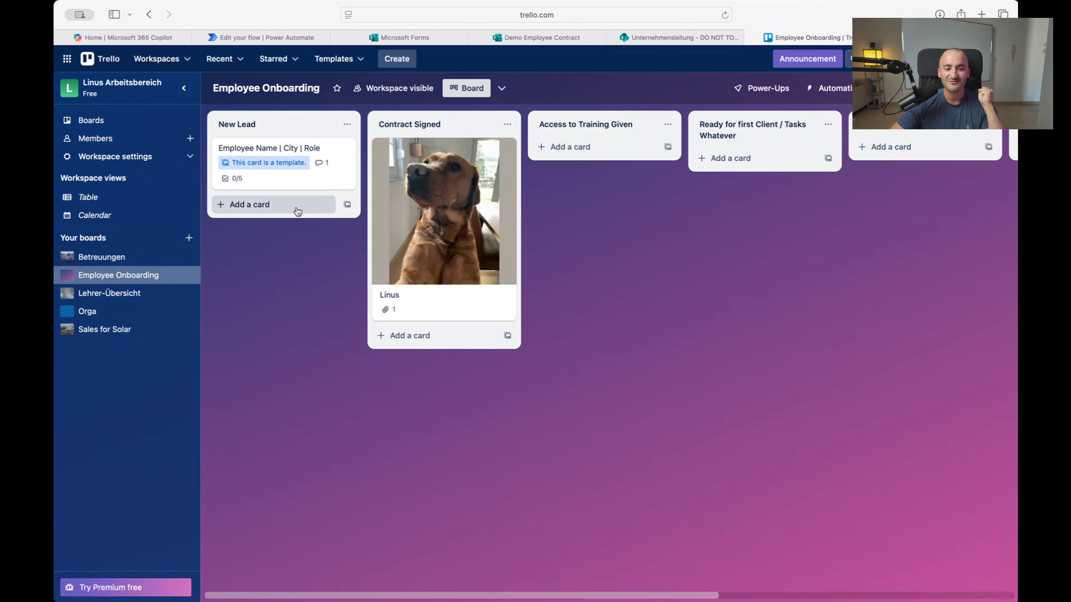
left_click(280, 38)
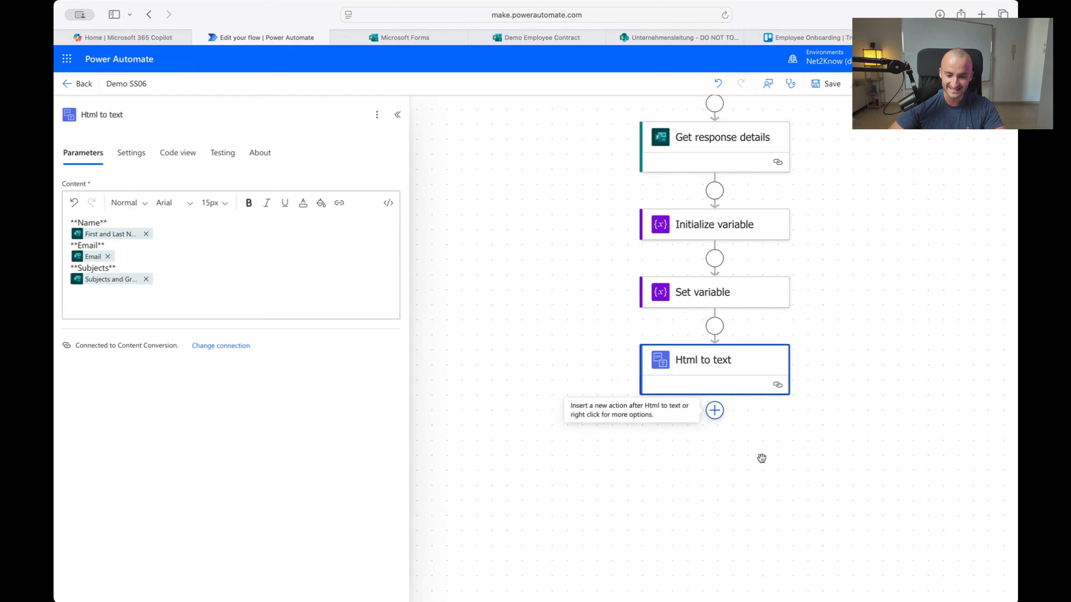
Add a Trello 'Create a card' action after Html to text
left_click(715, 413)
type("trello")
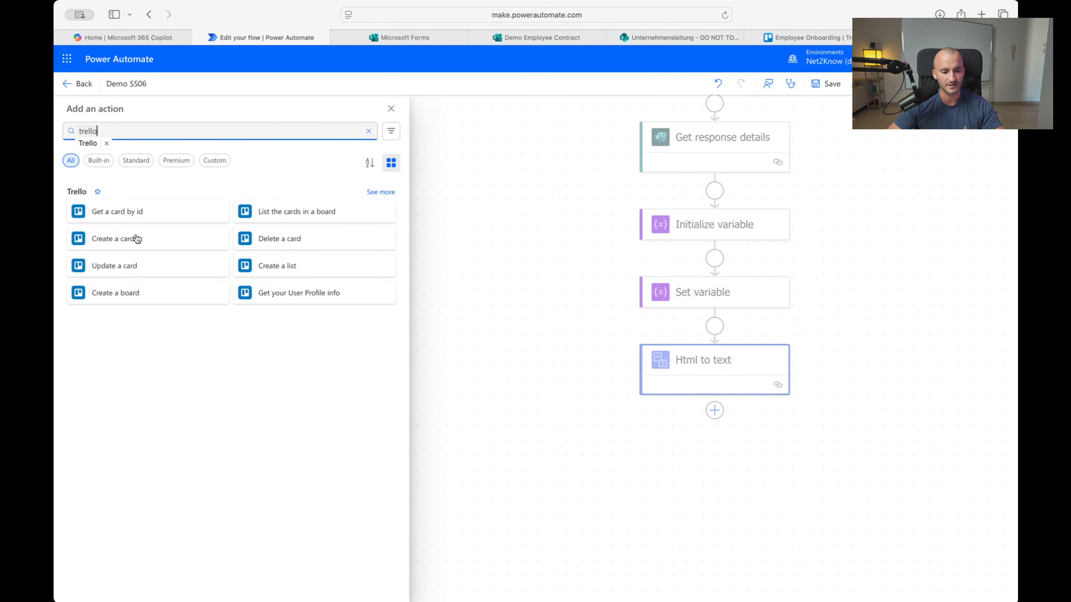
key("Return")
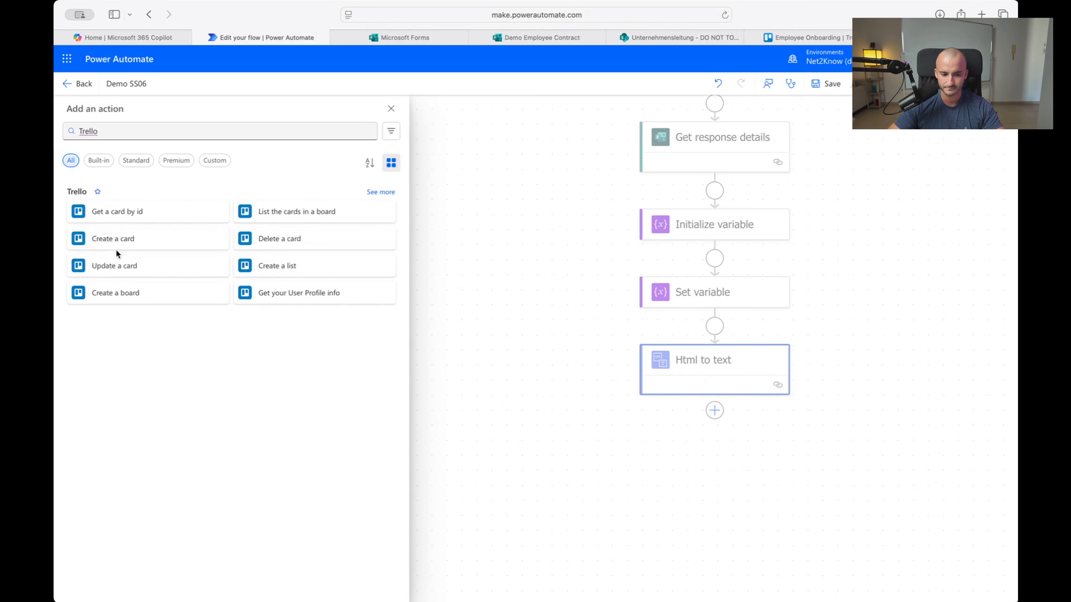
left_click(112, 239)
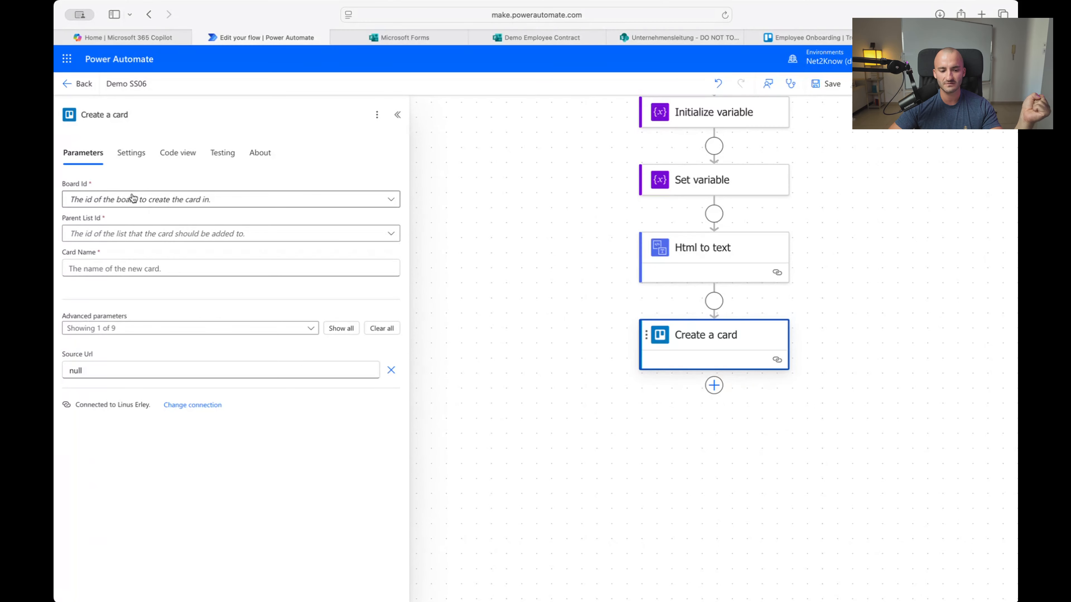
Target the Employee Onboarding board's New Lead list and name the card 'New Teacher'
left_click(185, 200)
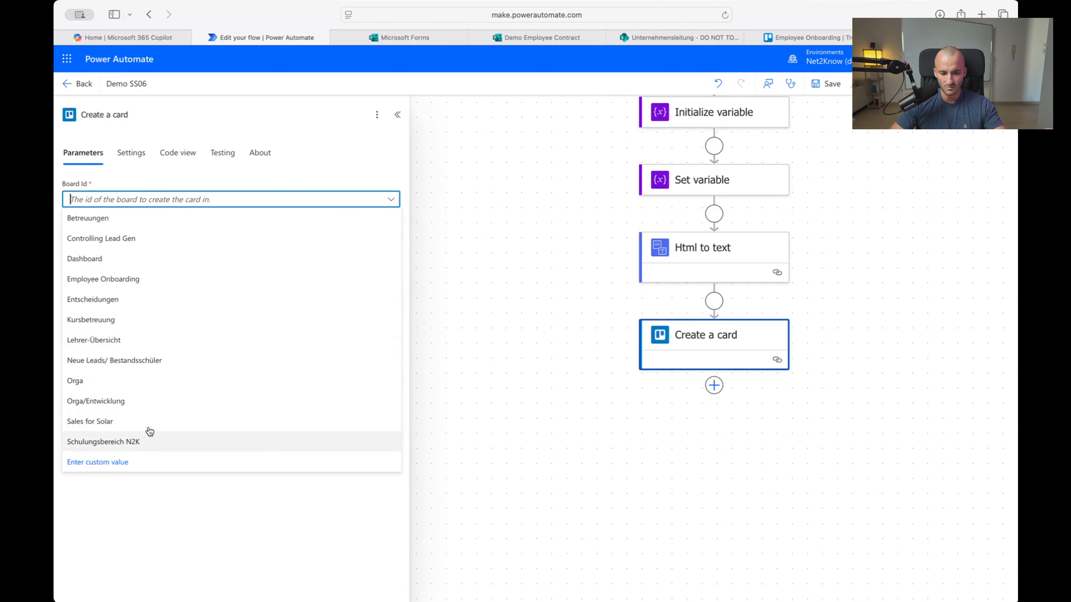
left_click(128, 283)
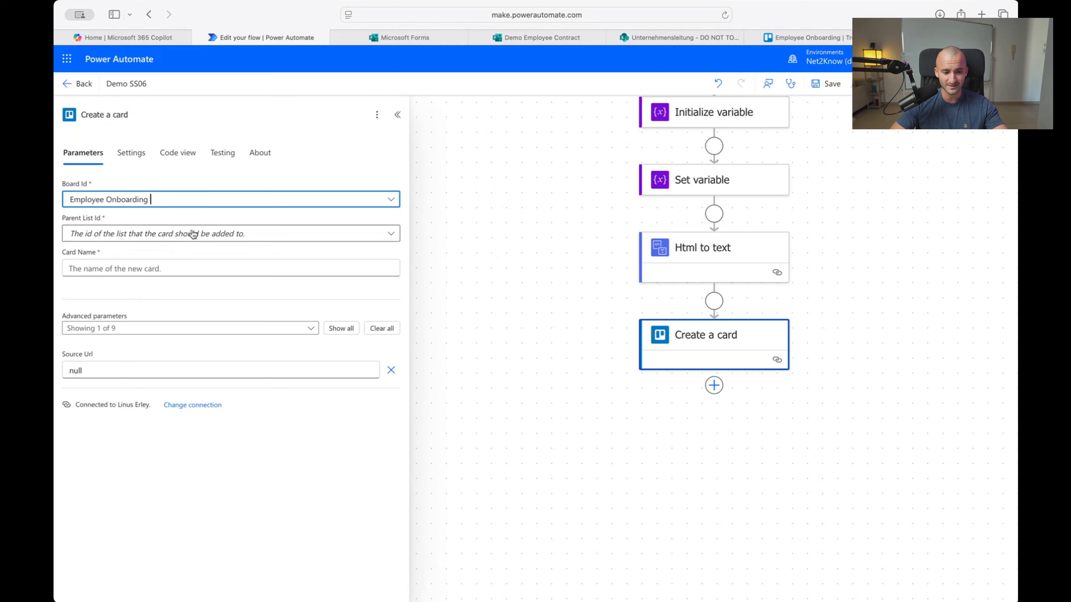
left_click(244, 239)
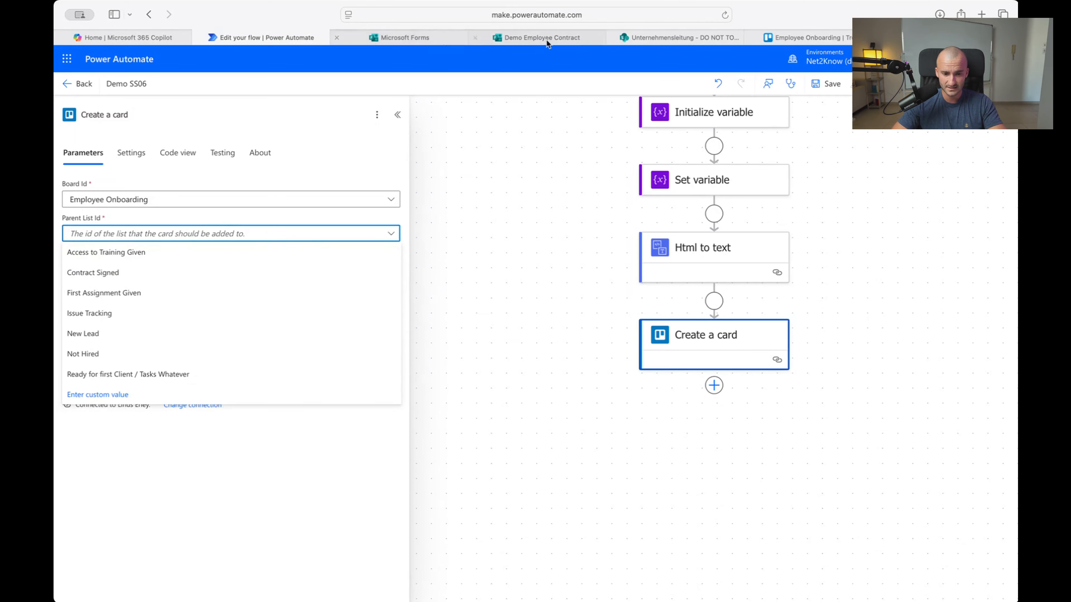
left_click(777, 38)
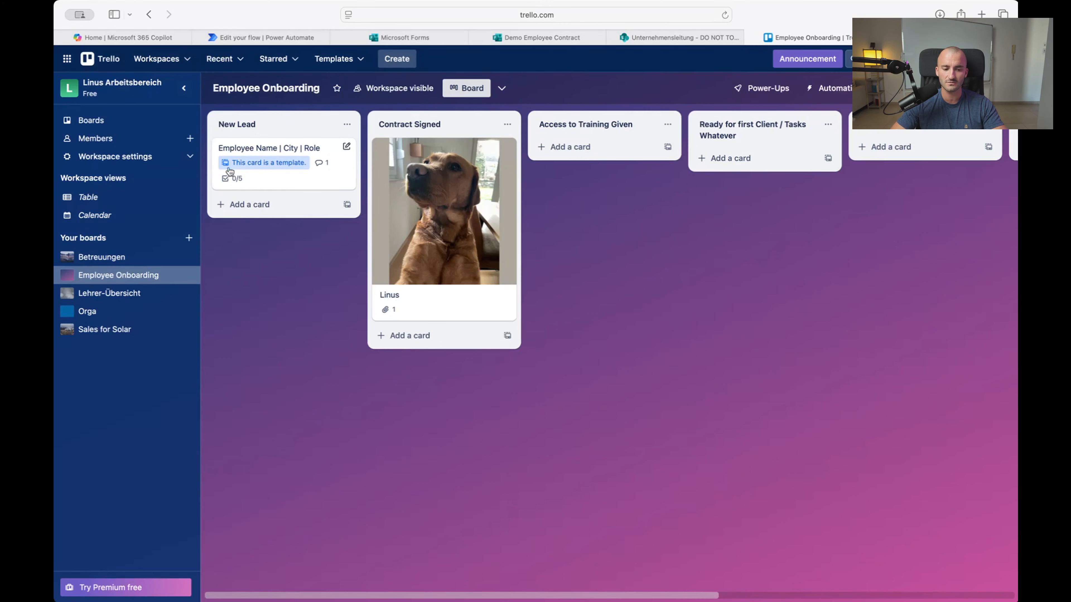
left_click(266, 38)
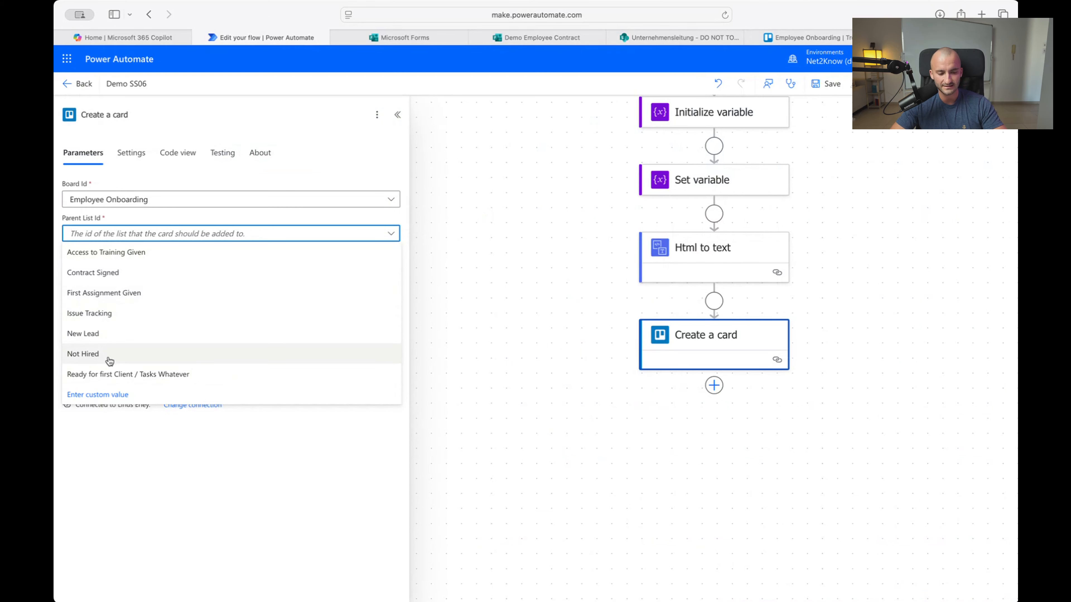
left_click(103, 340)
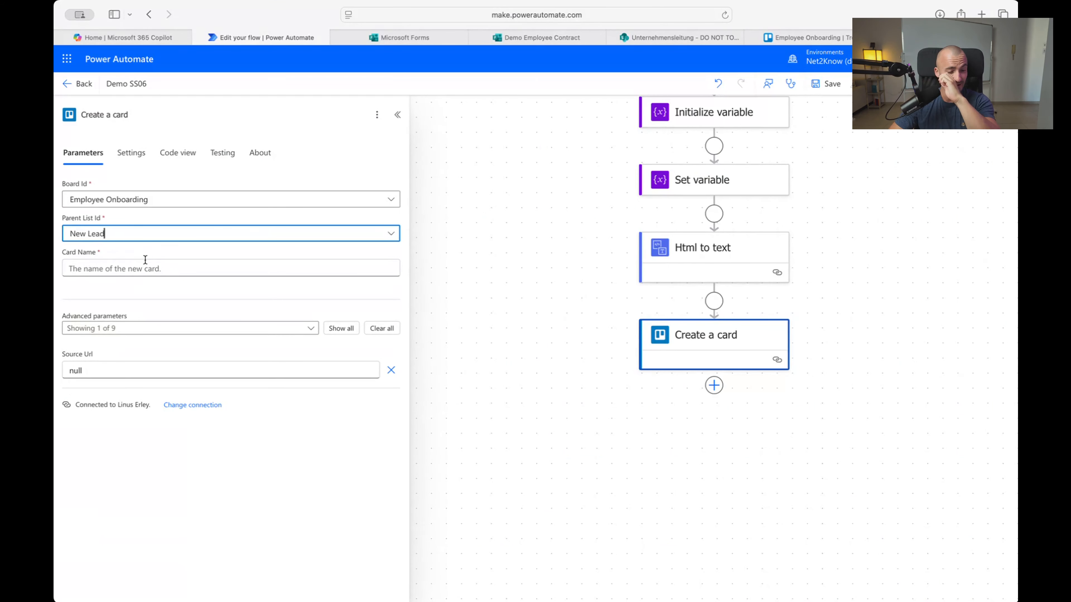
left_click(135, 268)
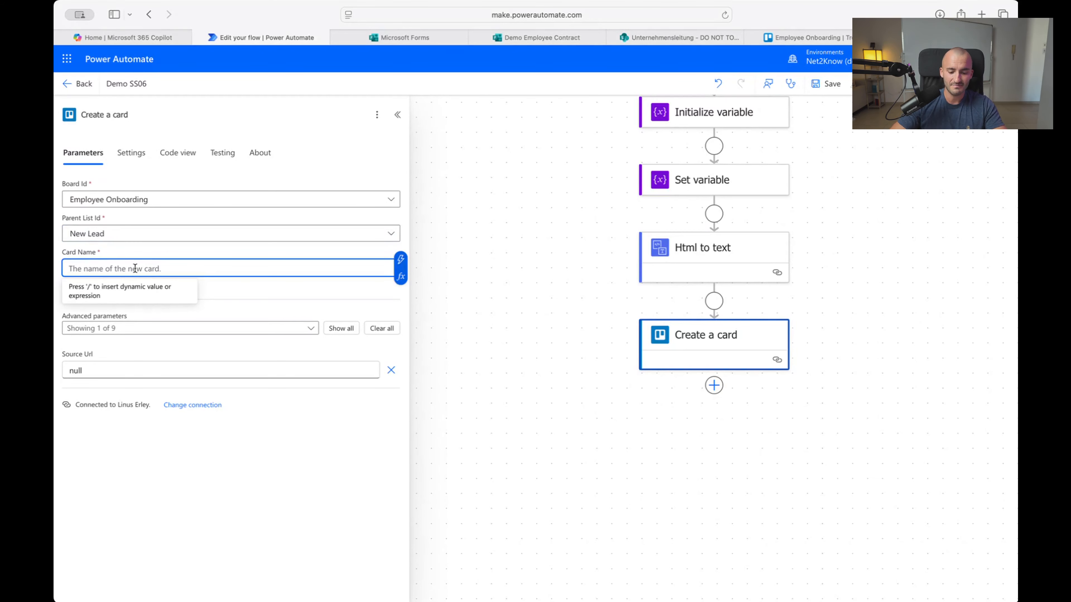
type("New Teacher")
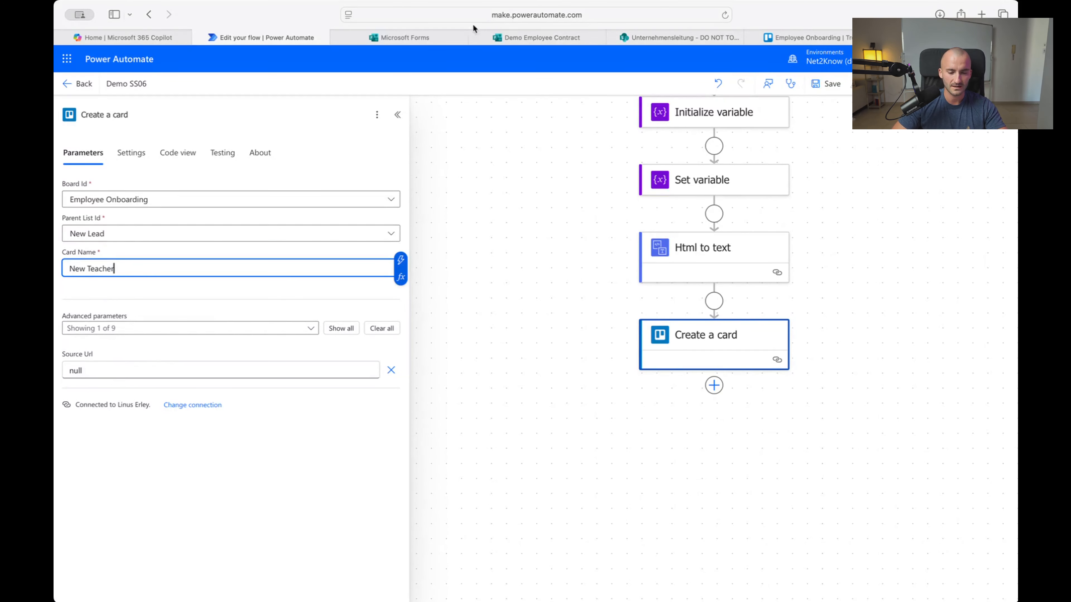
left_click(821, 45)
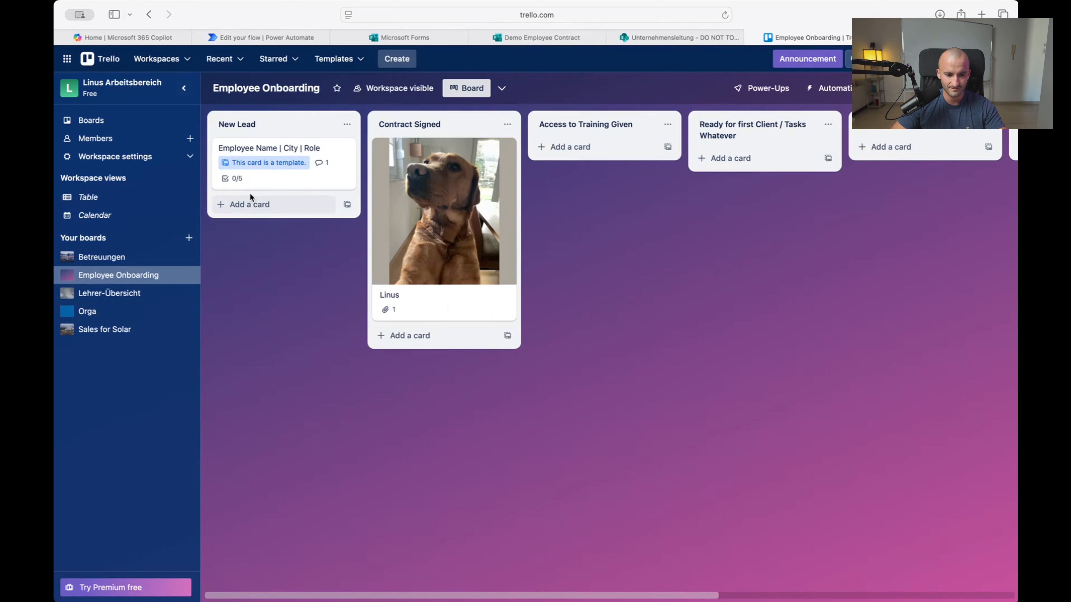
Add two New Teacher cards to New Lead and give the second a one-line description
left_click(253, 203)
type("New ")
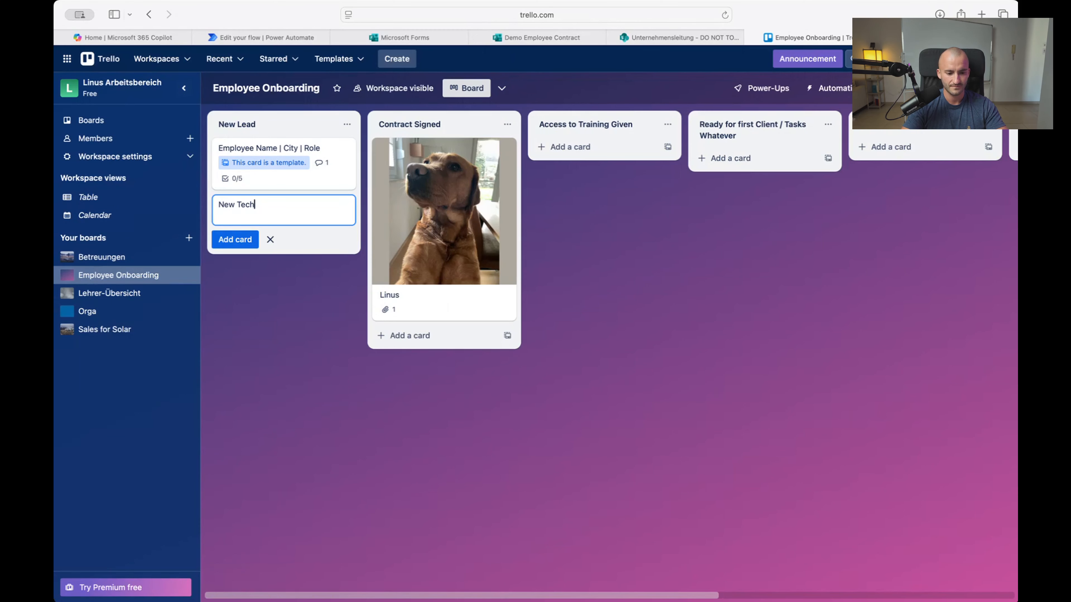
type("Teacher")
key("Return")
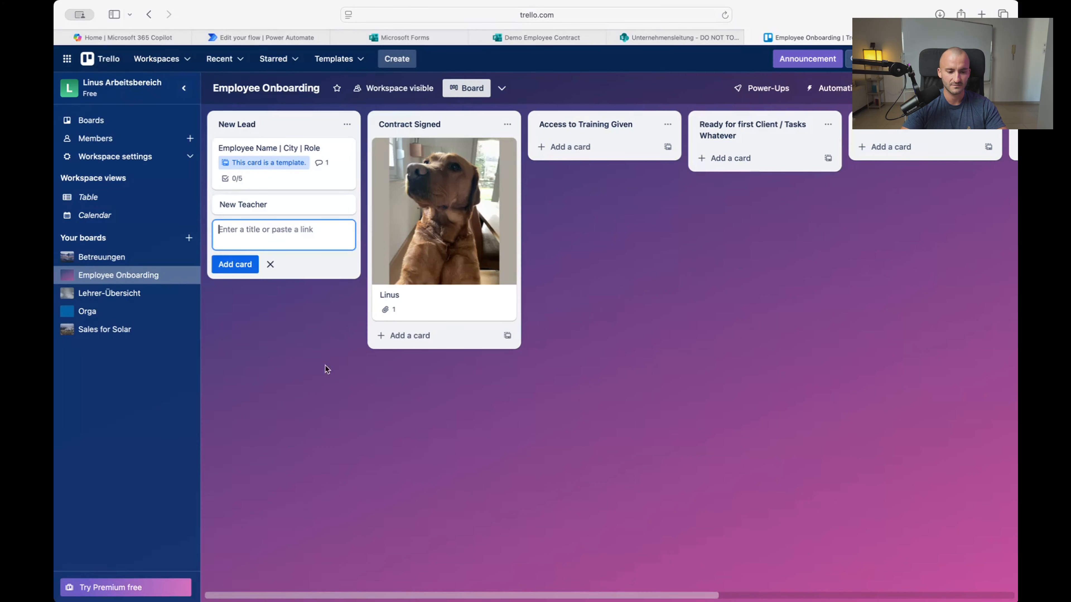
type("New")
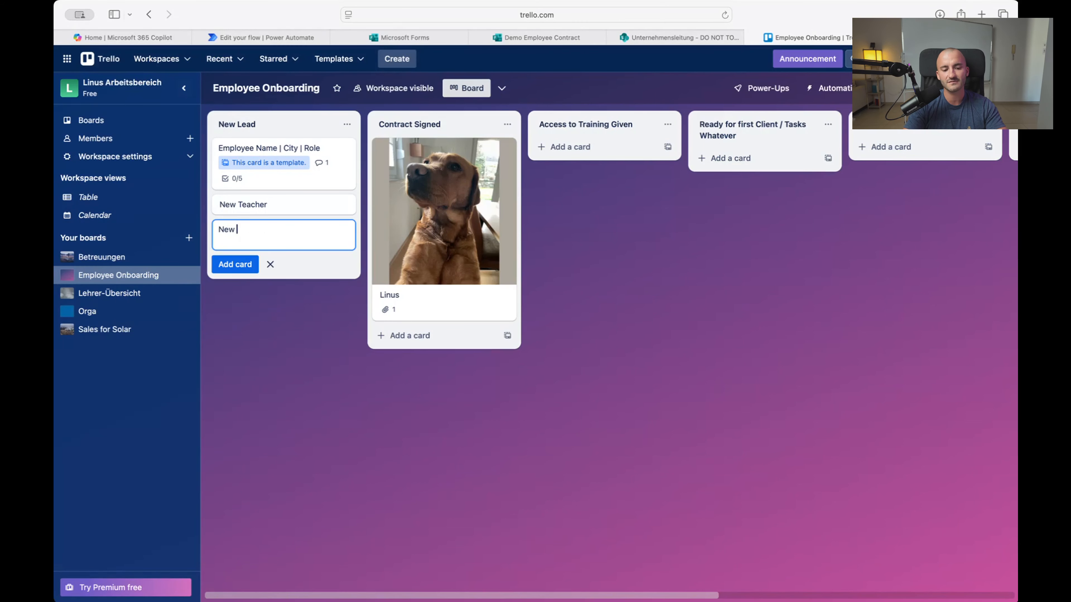
type(" Teacher")
key("Return")
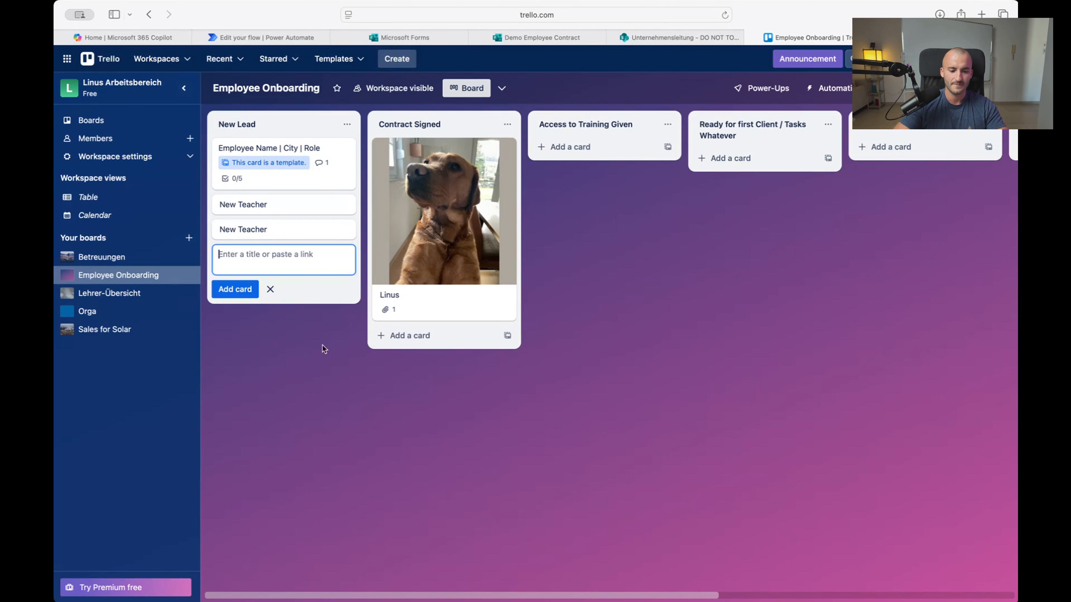
left_click(288, 228)
left_click(436, 241)
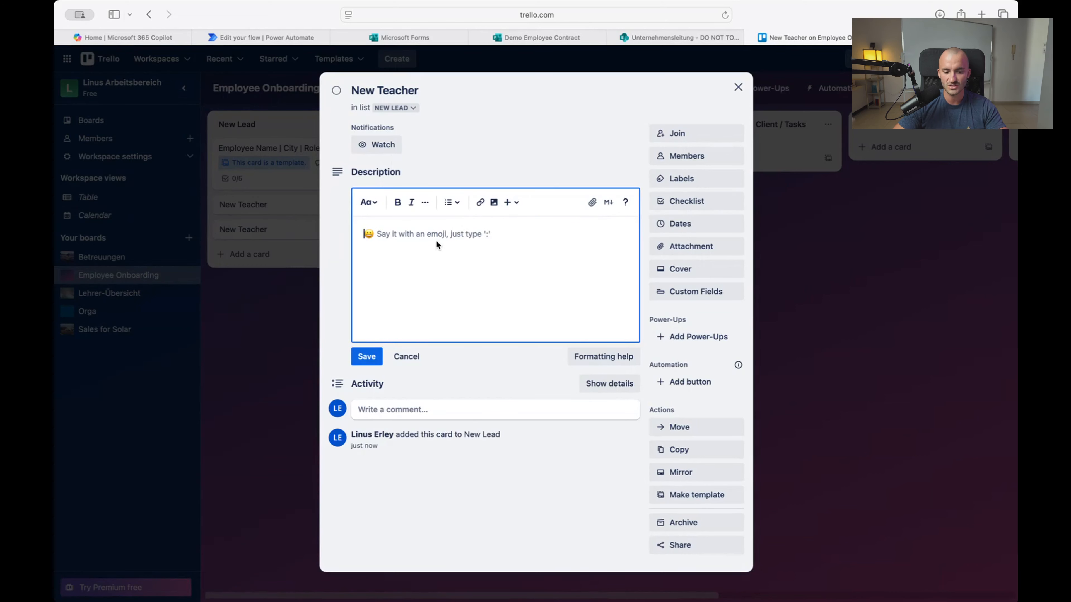
type("Linus")
key("Return")
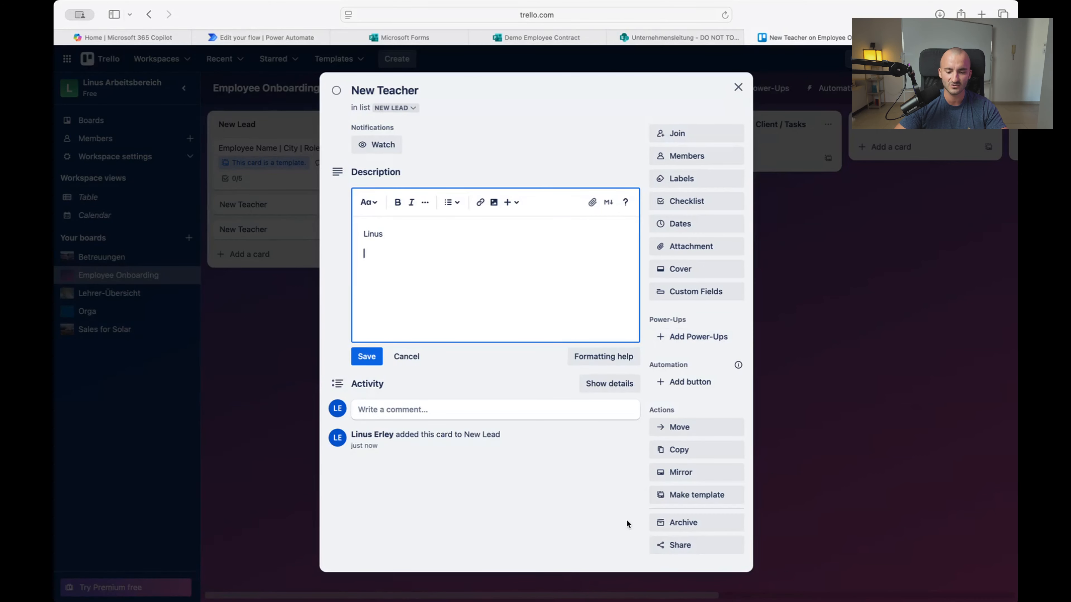
left_click(738, 87)
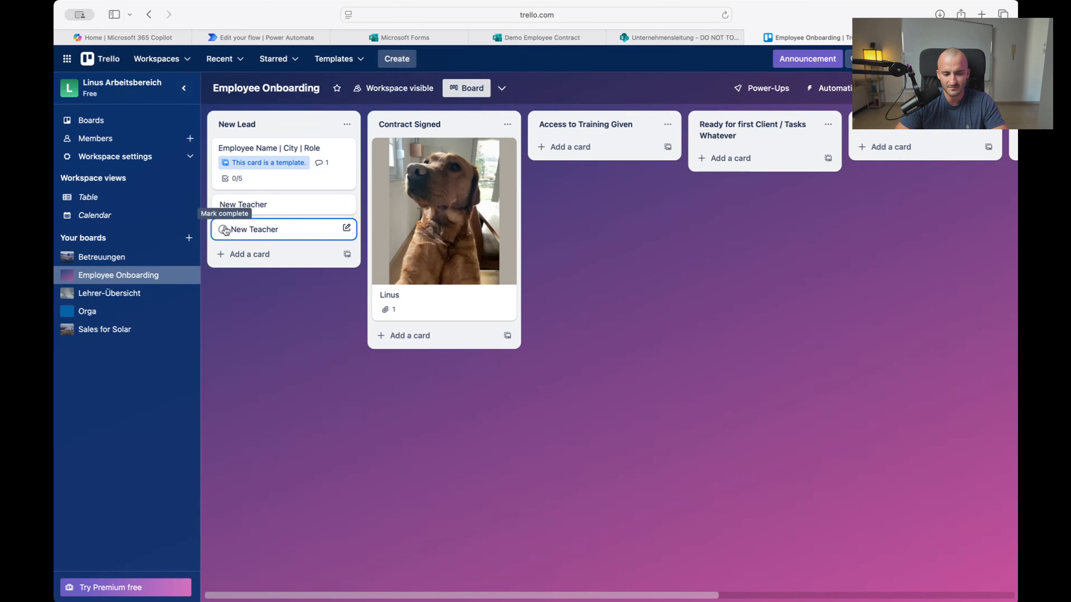
Archive both New Teacher cards and return to the flow editor
right_click(300, 233)
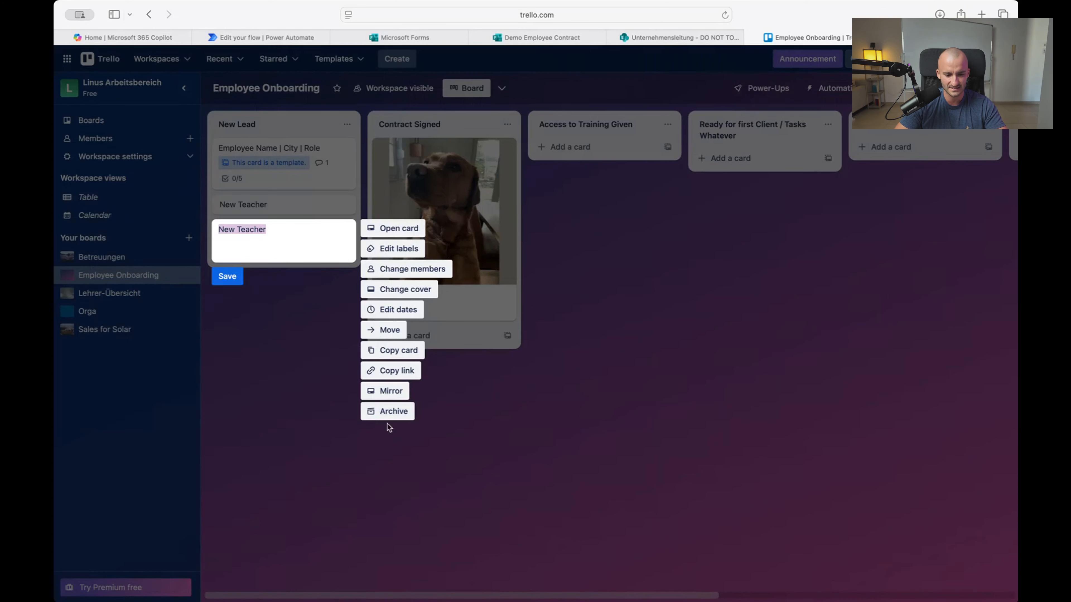
left_click(390, 410)
right_click(290, 211)
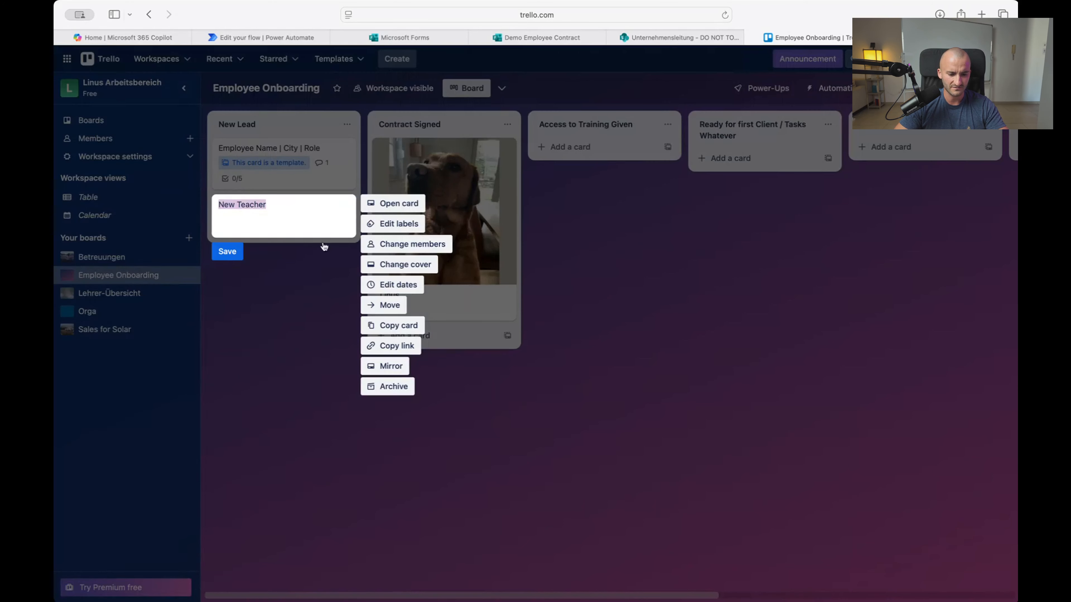
left_click(390, 385)
left_click(262, 37)
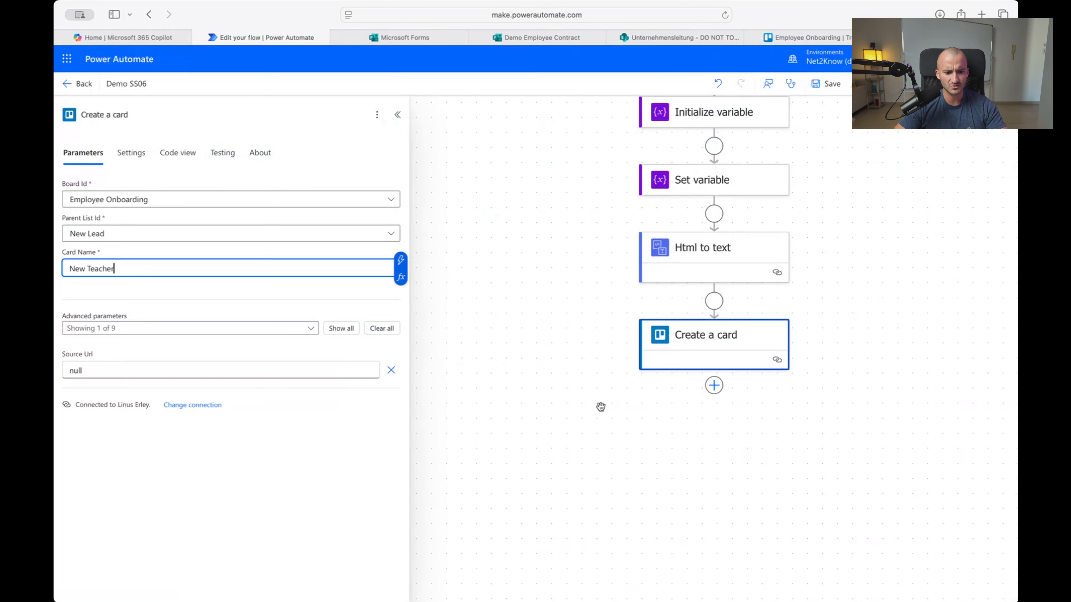
Replace the 'New Teacher' card name with First and Last Name plus Subjects and Grades, then save
left_click(272, 474)
triple_click(152, 274)
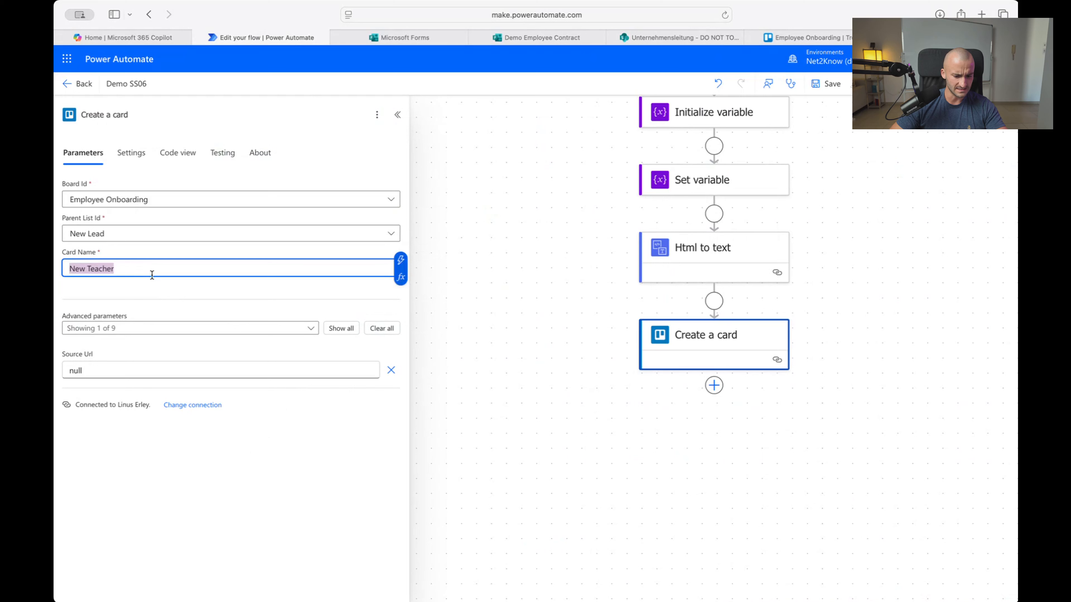
key("BackSpace")
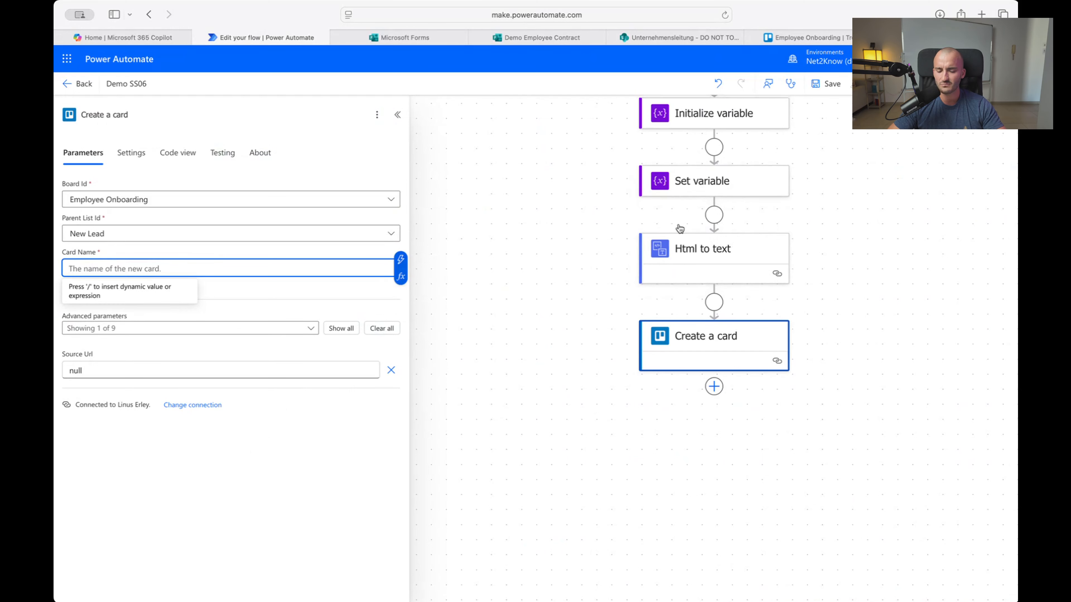
scroll(680, 229, "up", 5)
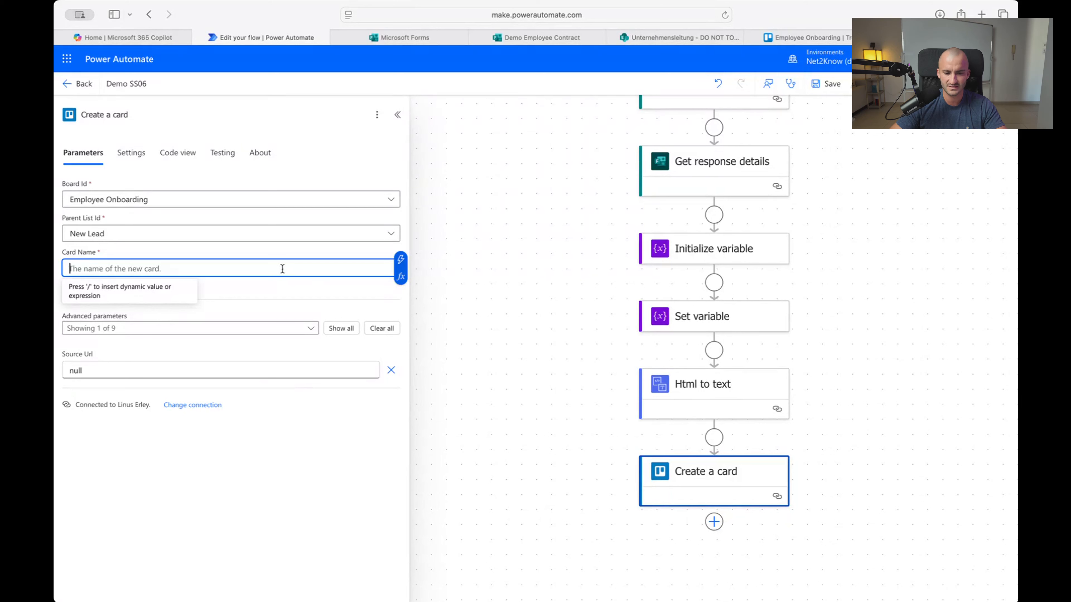
left_click(402, 260)
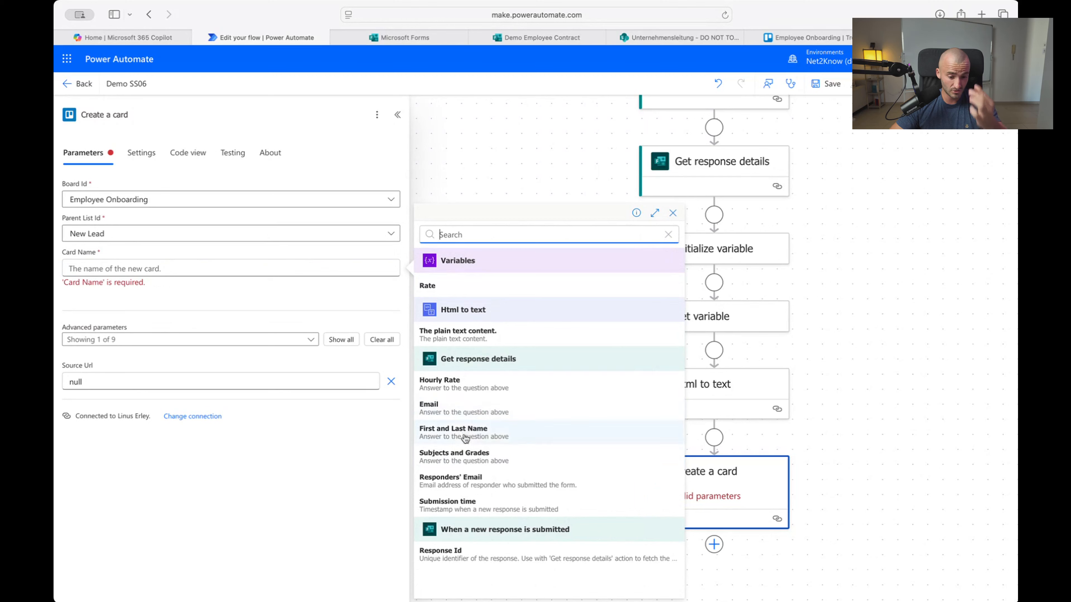
left_click(510, 432)
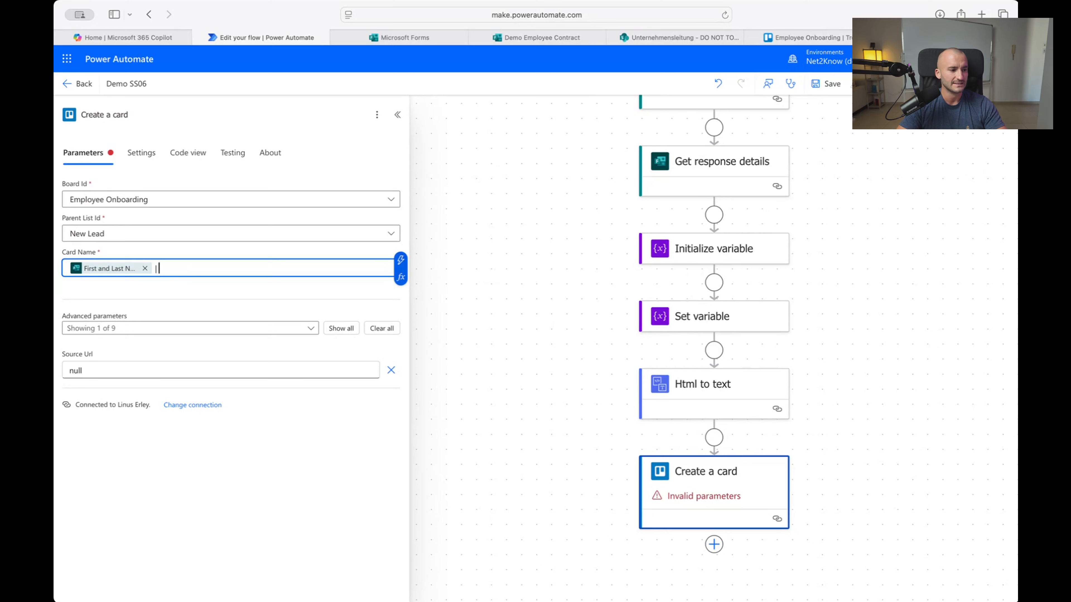
key("super+Tab")
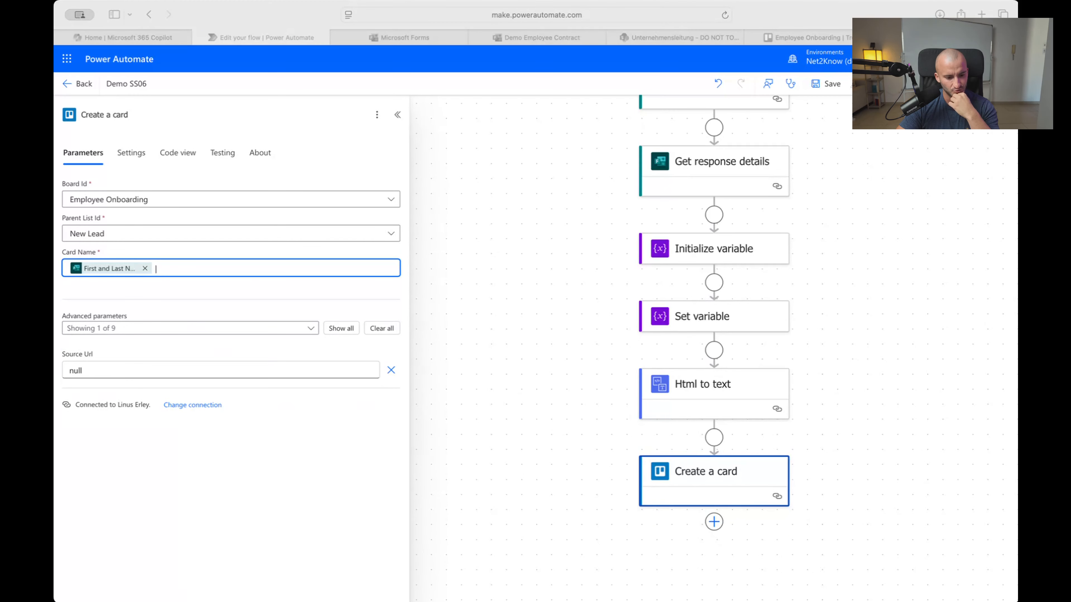
left_click(199, 264)
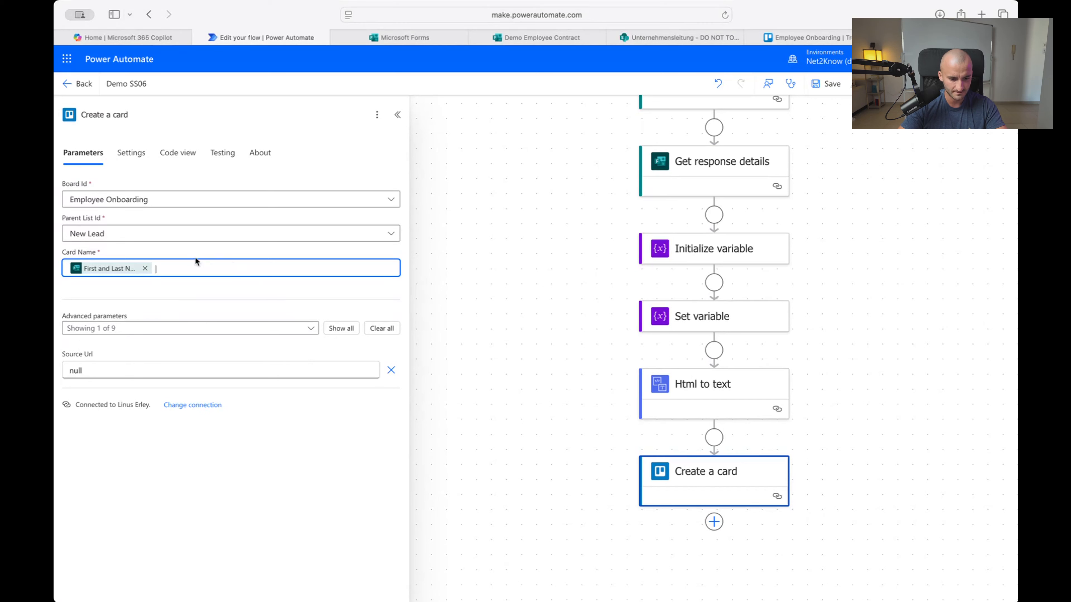
left_click(401, 260)
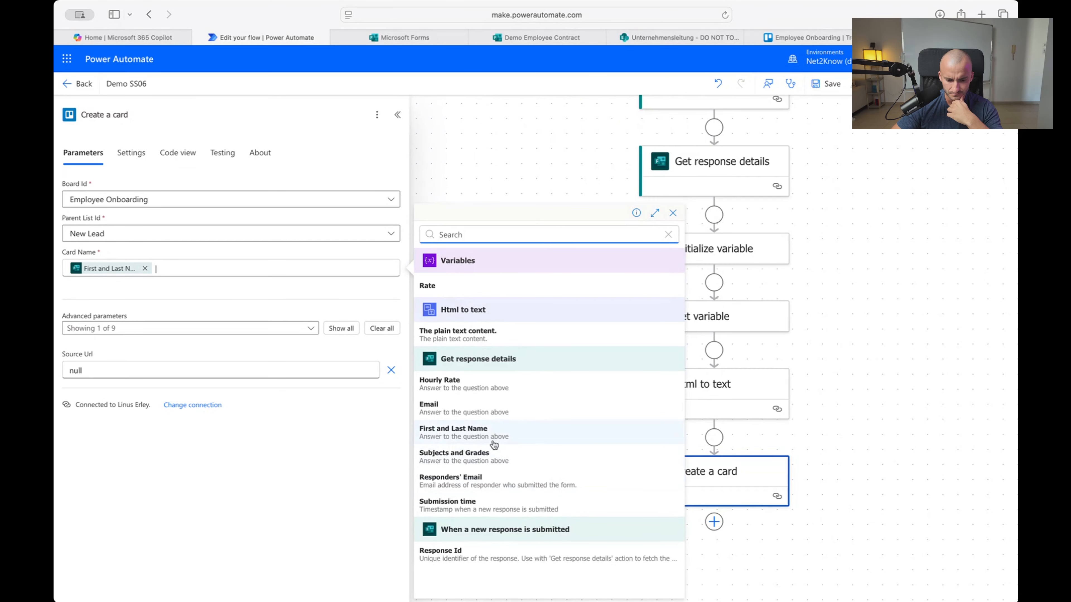
left_click(506, 461)
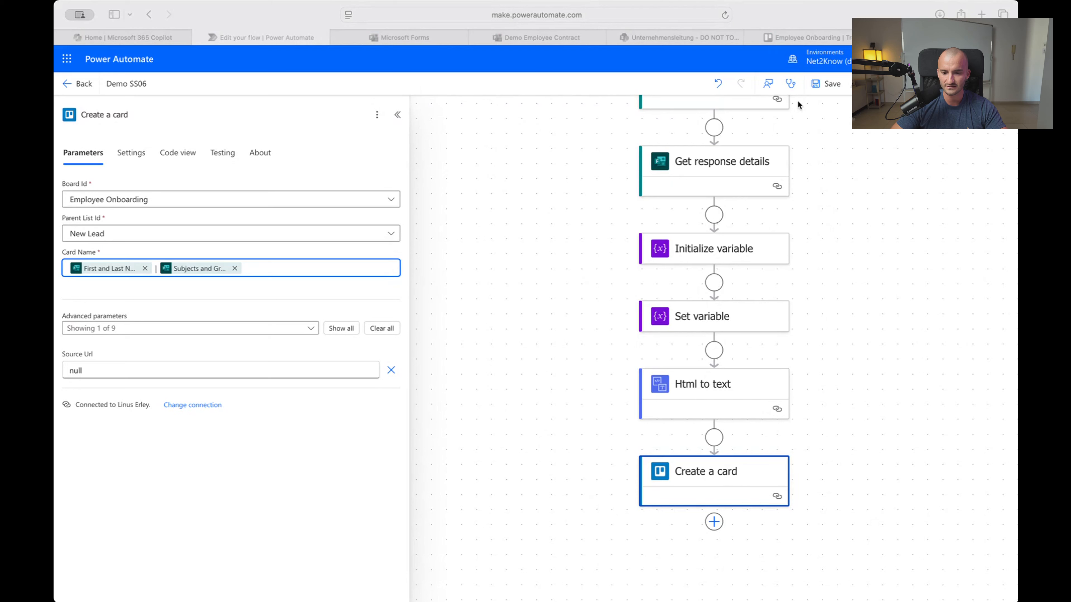
left_click(824, 88)
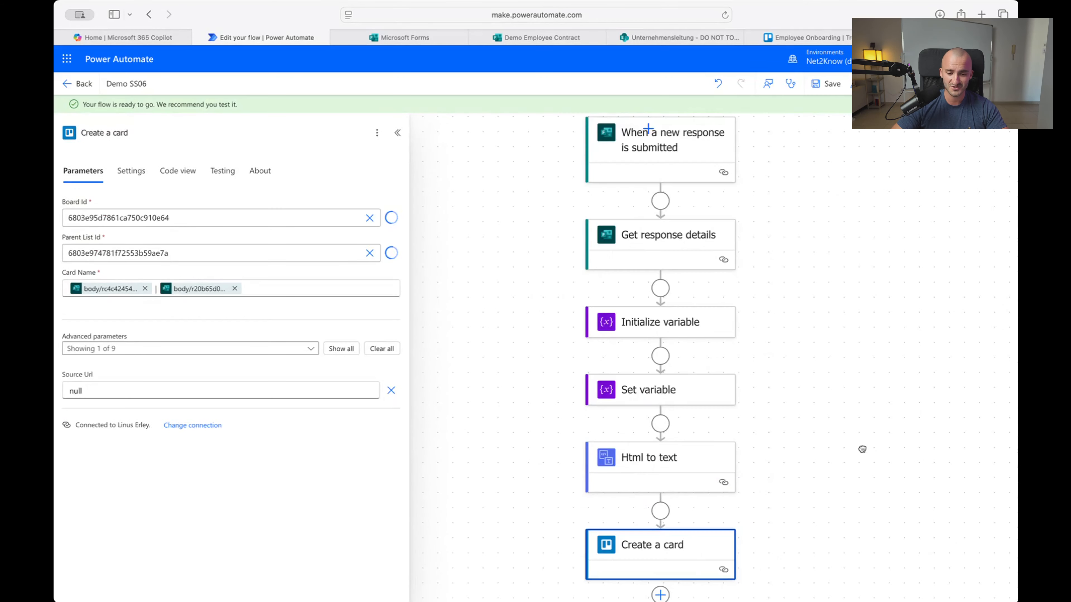
Start a manual test run of the flow and bring up the Demo Employee Contract form
left_click_drag(860, 448, 885, 453)
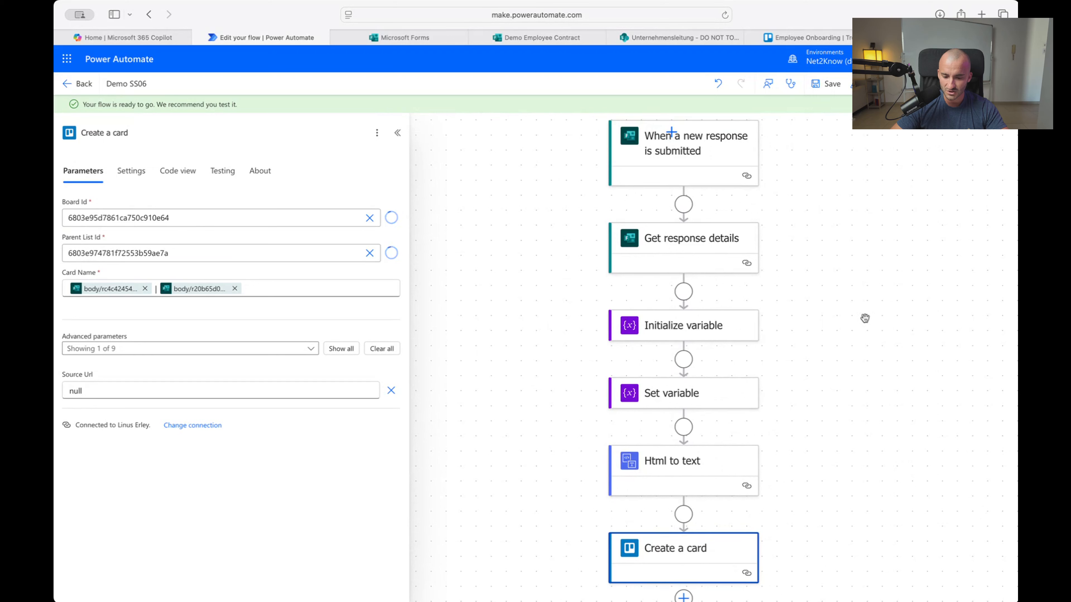
left_click(867, 83)
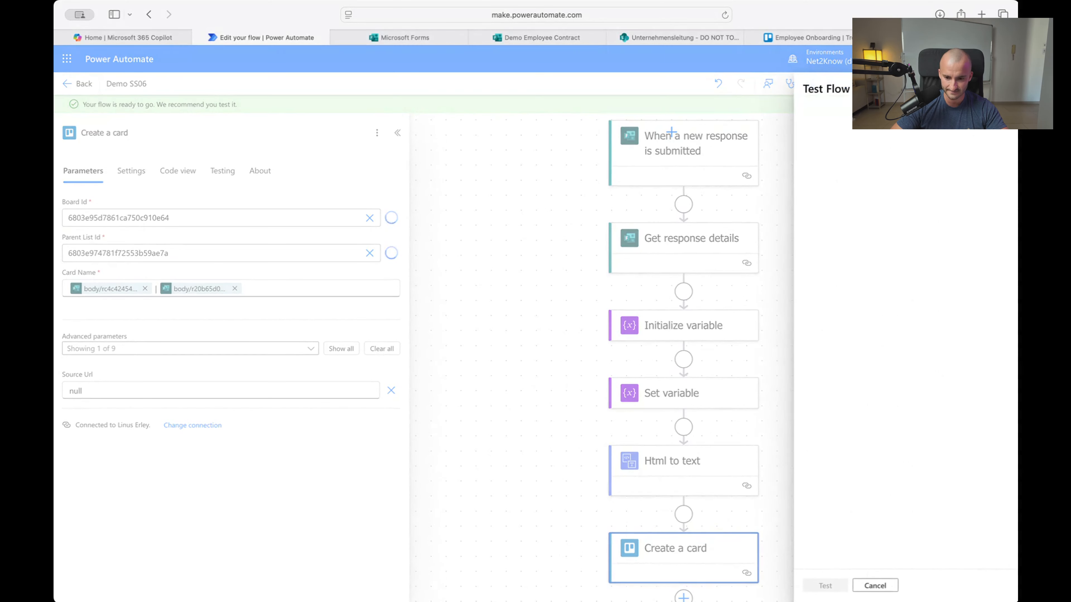
left_click(829, 114)
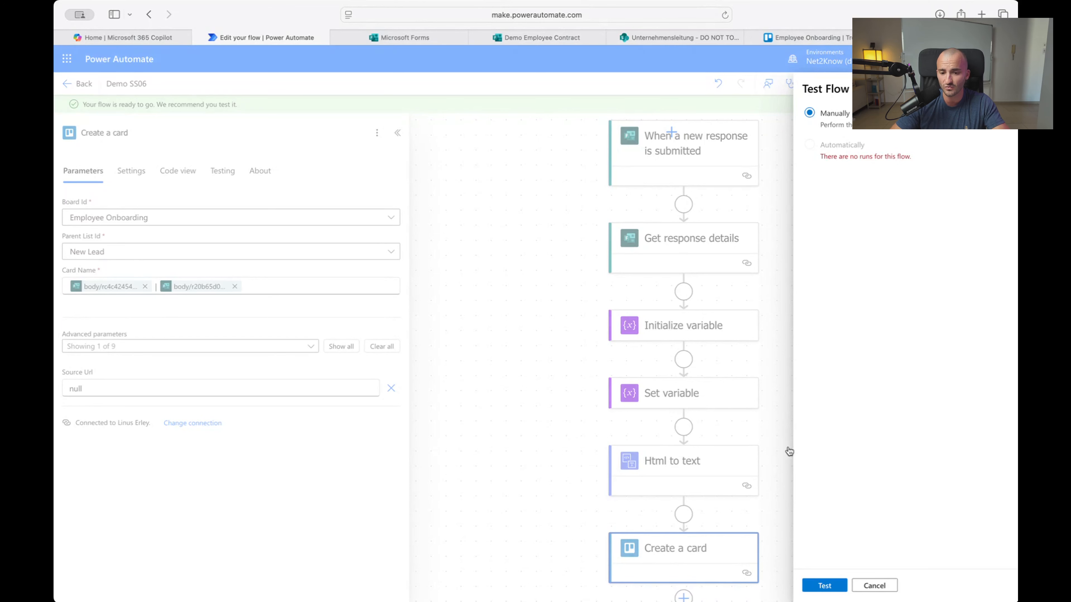
left_click(829, 585)
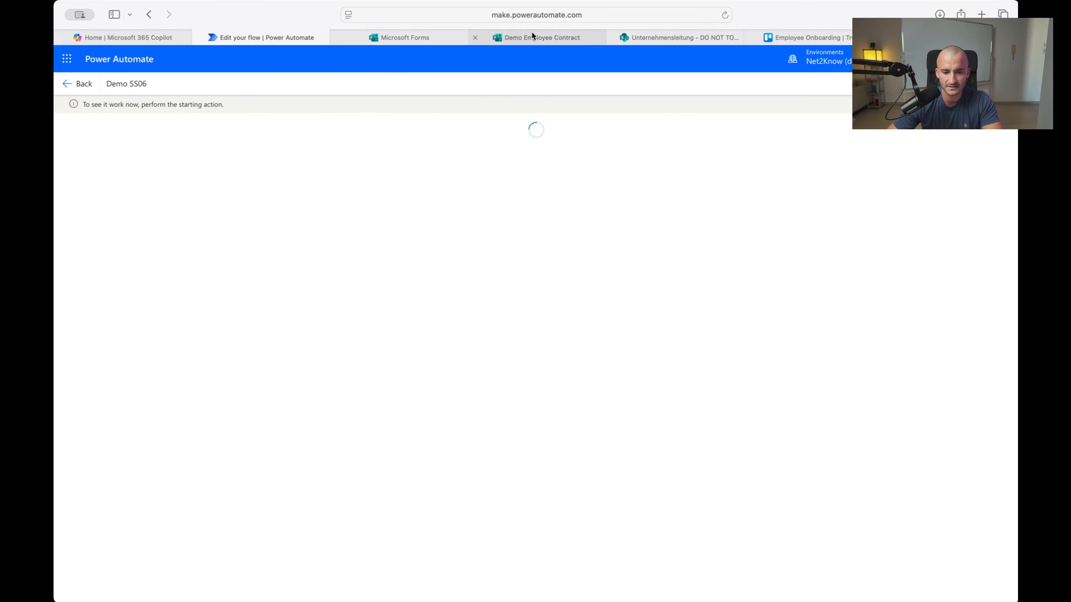
left_click(541, 37)
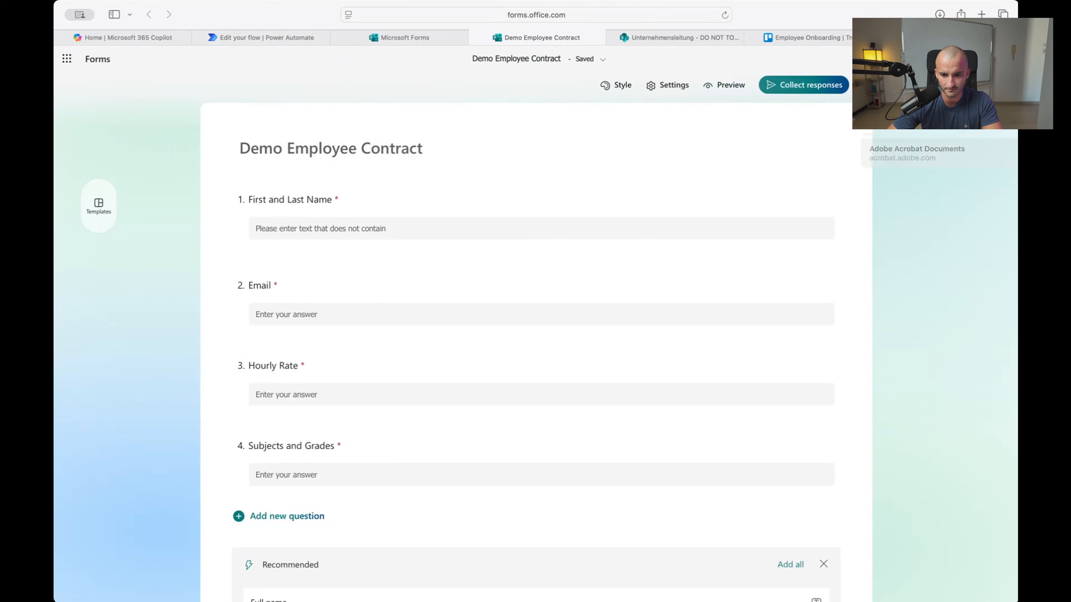
Copy the form's response link and open it in a new browser tab
left_click(818, 87)
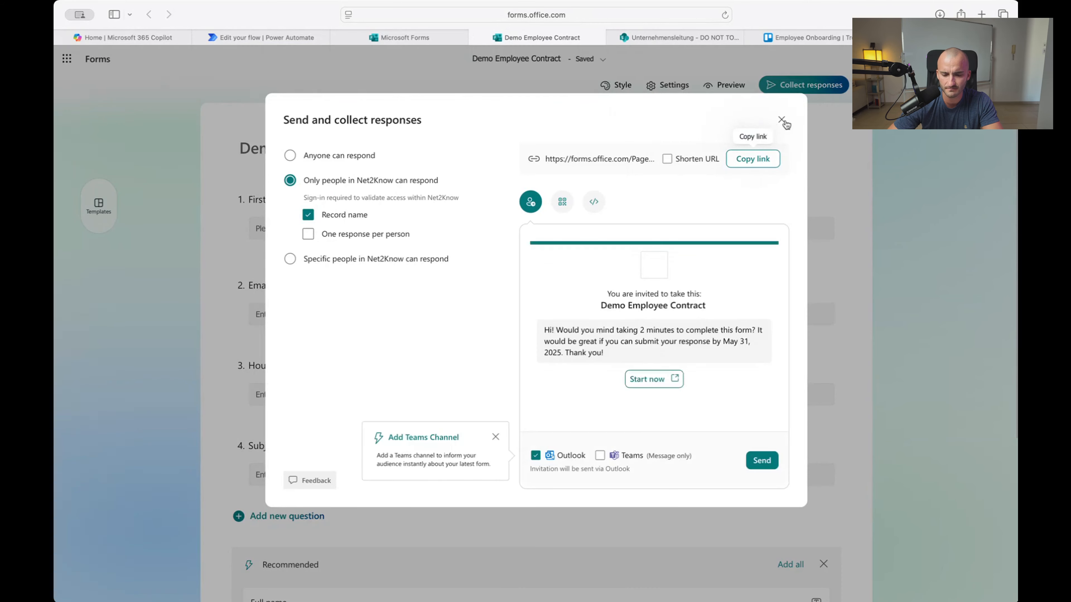
left_click(752, 159)
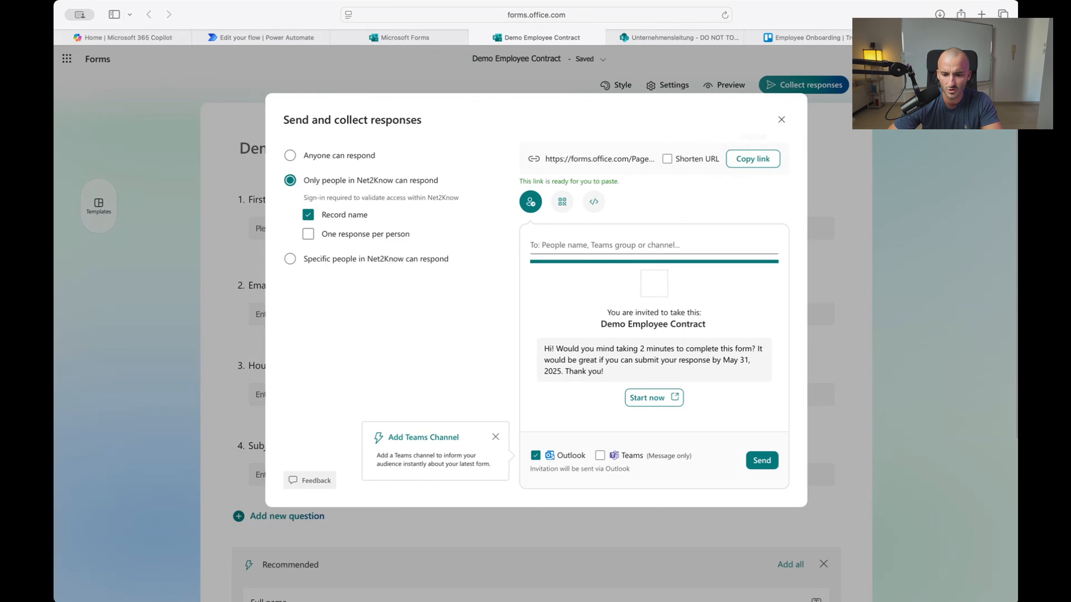
left_click(983, 13)
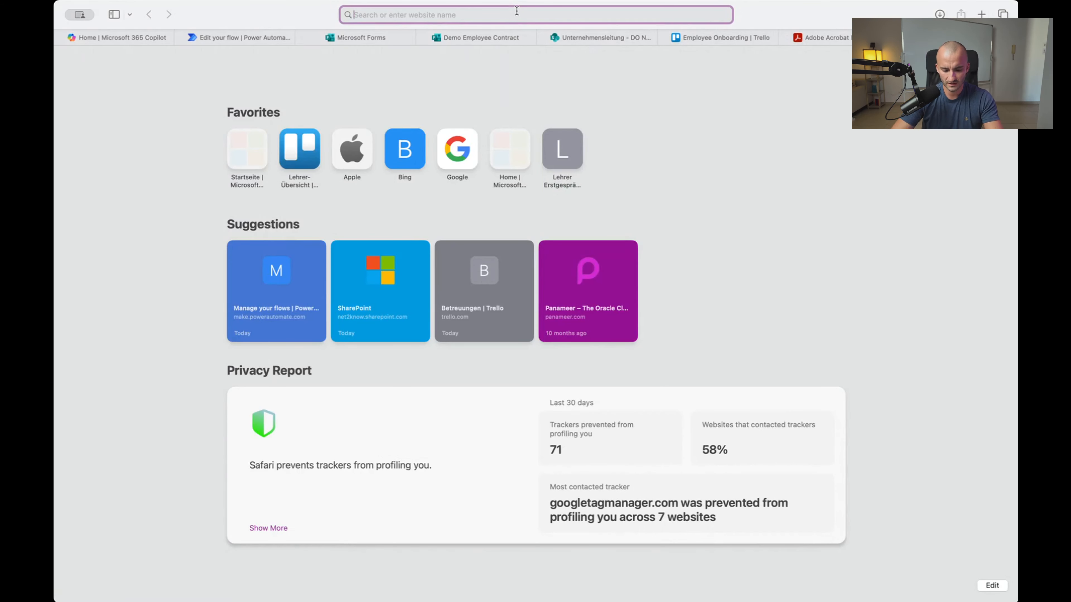
key("super+v")
key("Return")
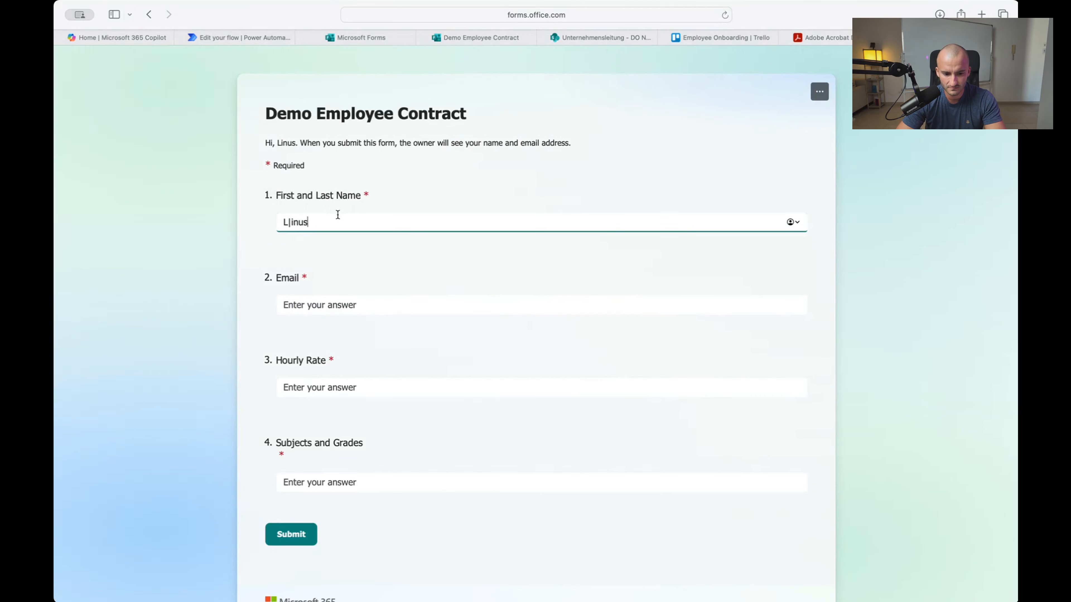
Fill in the respondent's name and e-mail address answers
key("super+a")
key("BackSpace")
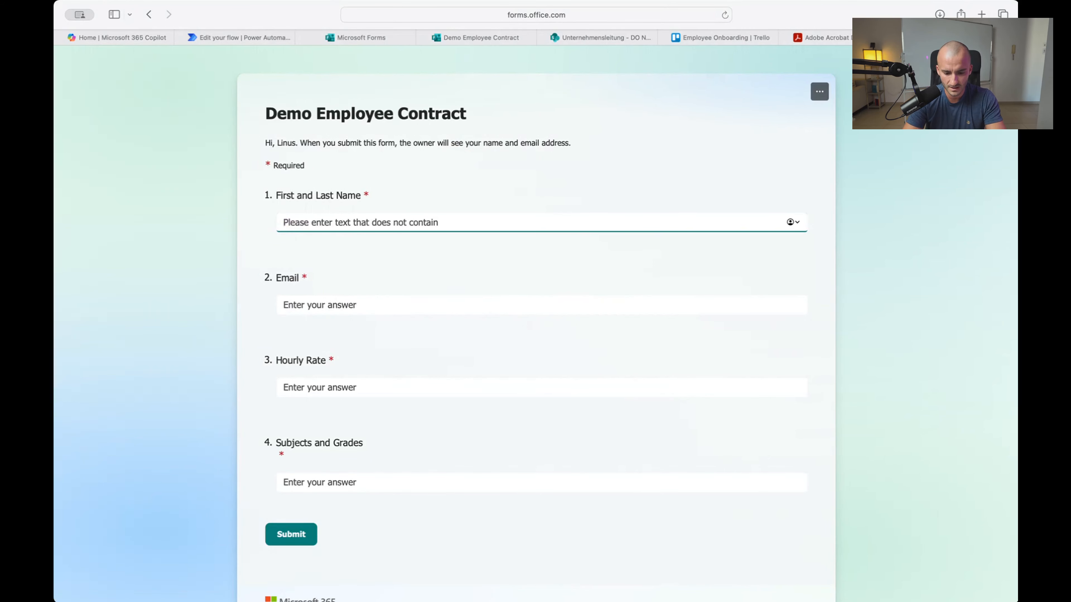
scroll(338, 206, "down", 3)
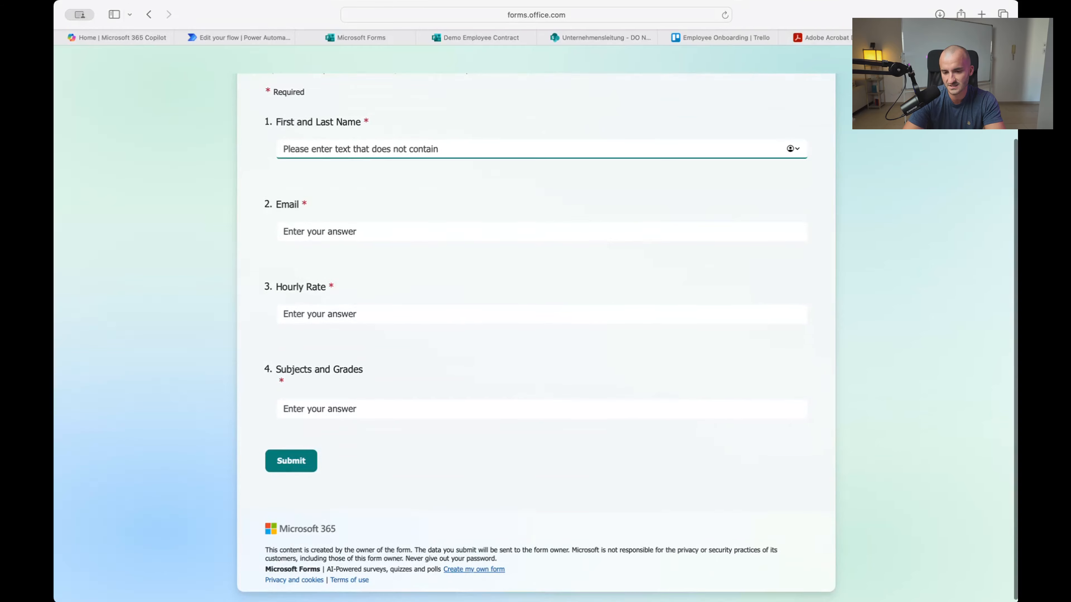
scroll(338, 206, "up", 3)
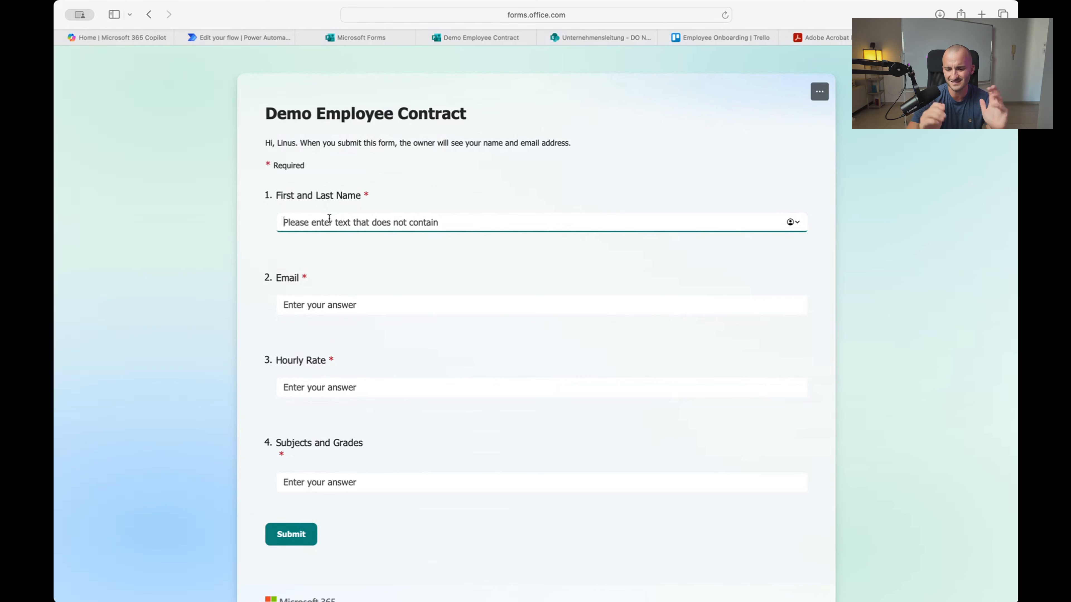
type("Linus")
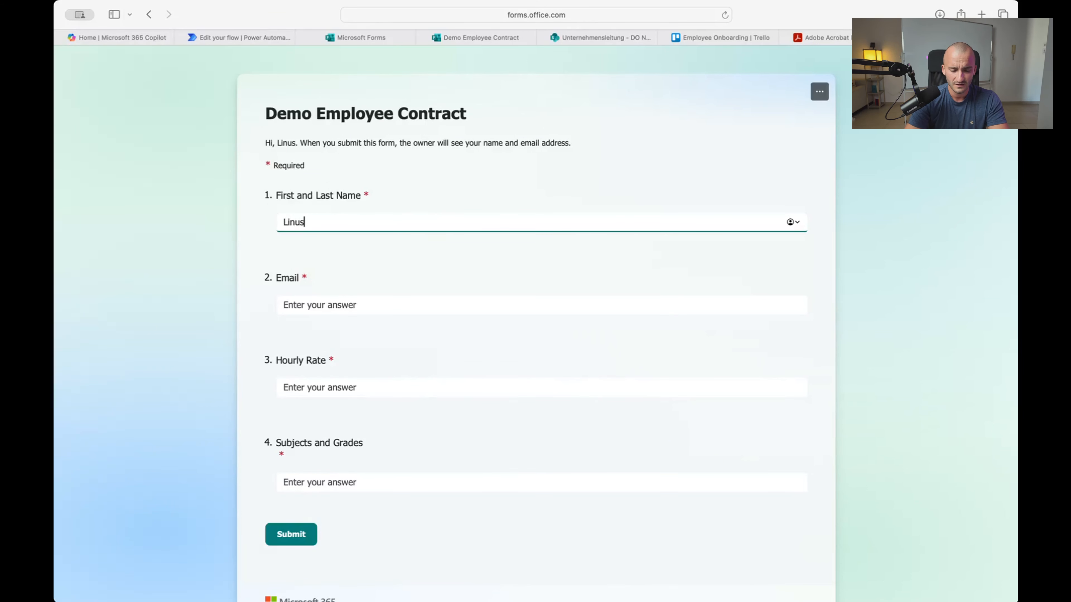
key("BackSpace")
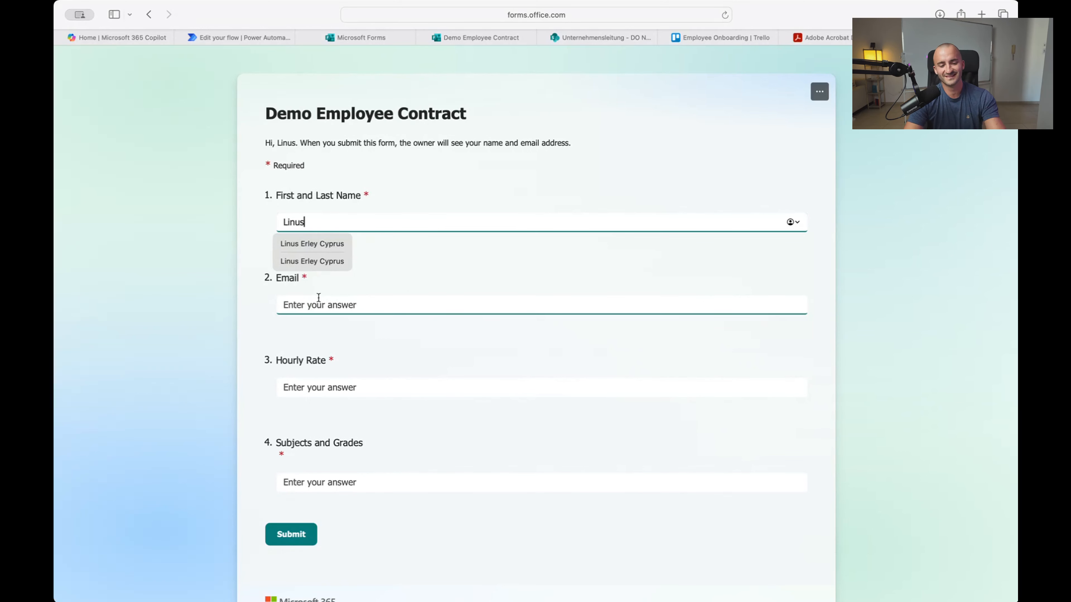
left_click(307, 298)
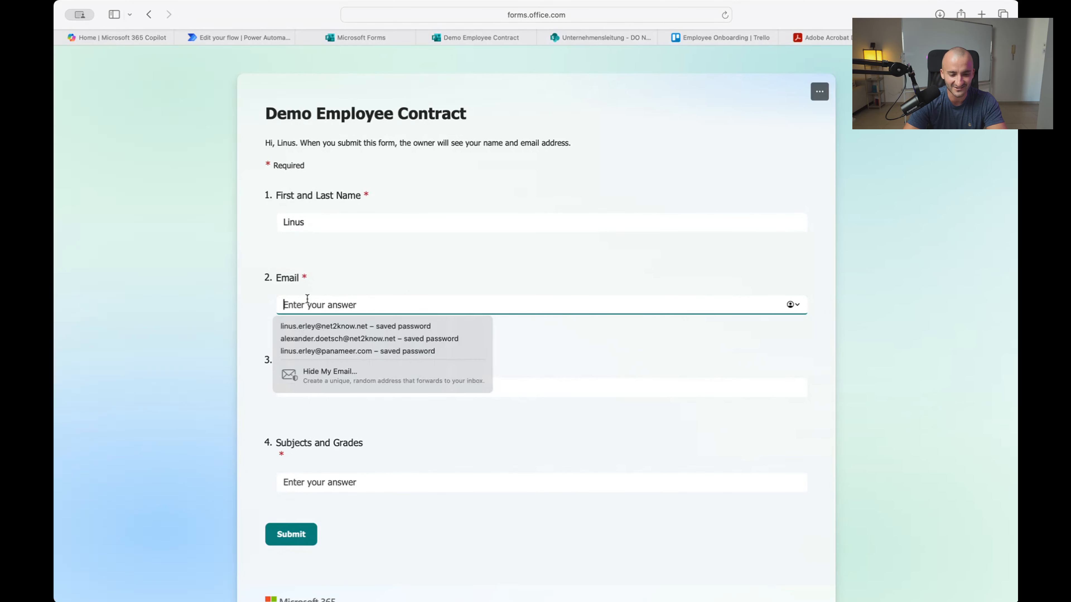
type("linus.er")
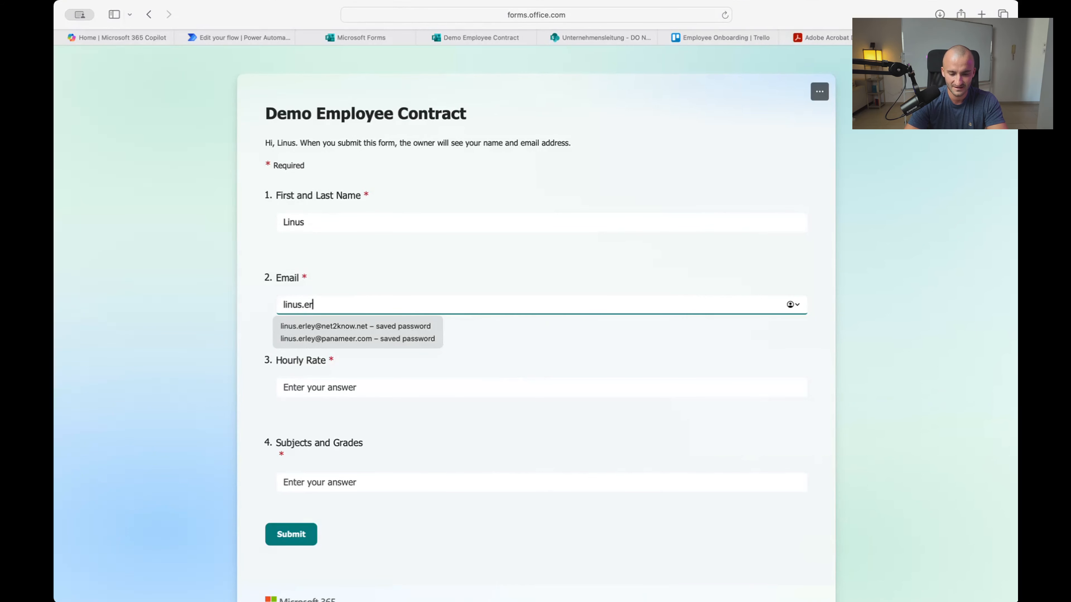
left_click(325, 324)
Answer Hourly Rate 18 and Subjects and Grades 'English, German 1-13', then submit the response
scroll(366, 348, "down", 3)
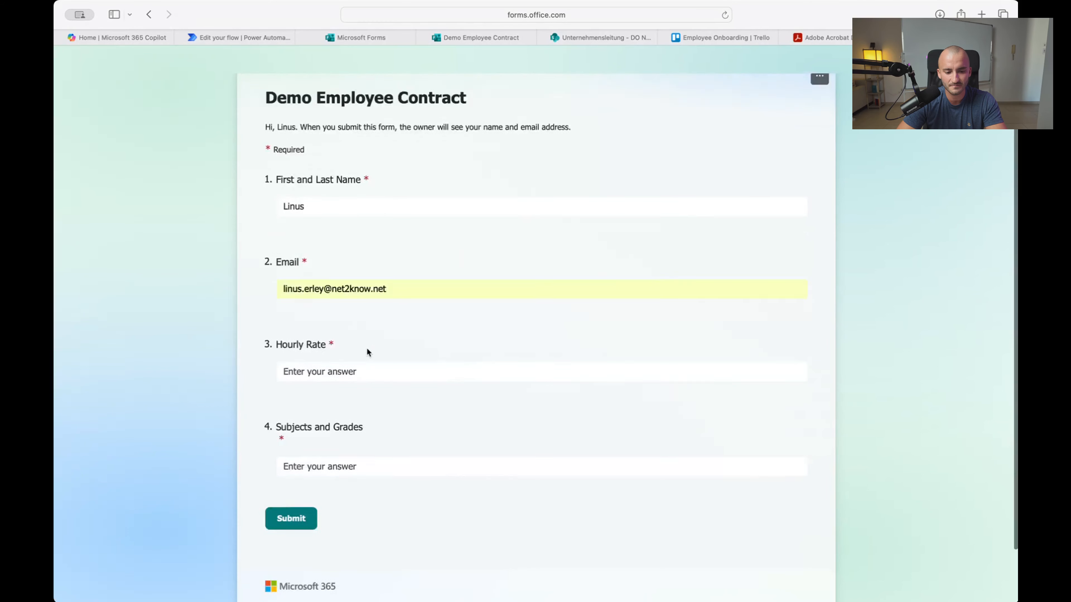
left_click(323, 311)
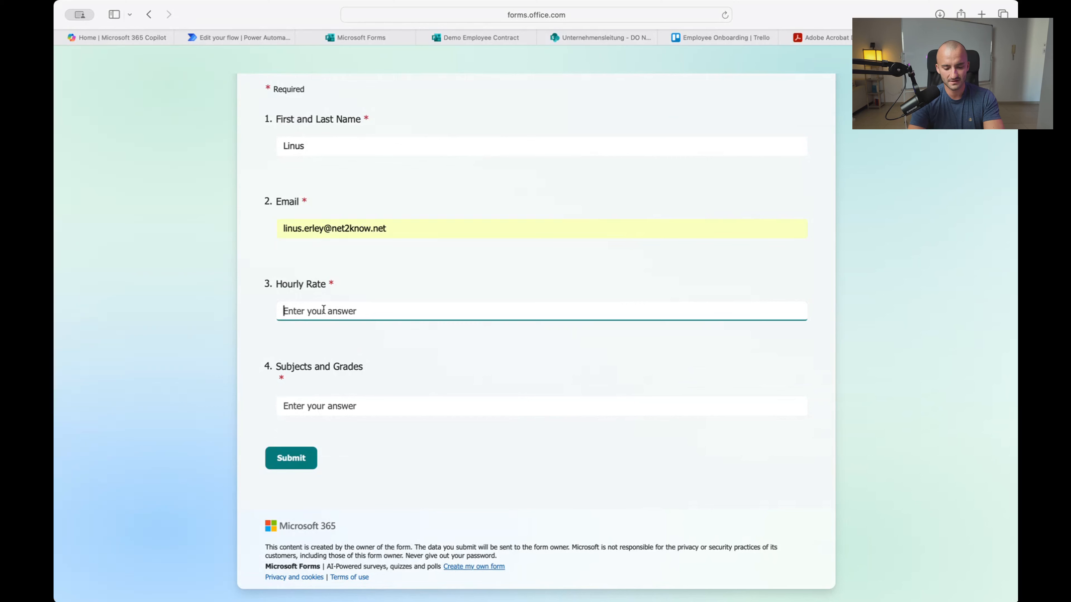
type("18")
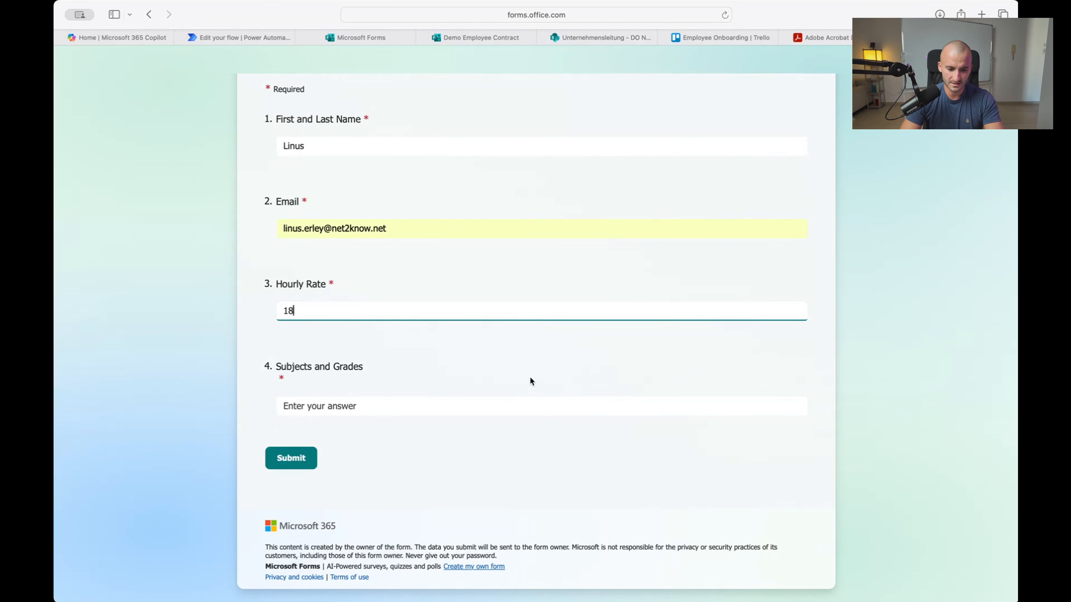
left_click(530, 364)
left_click(360, 402)
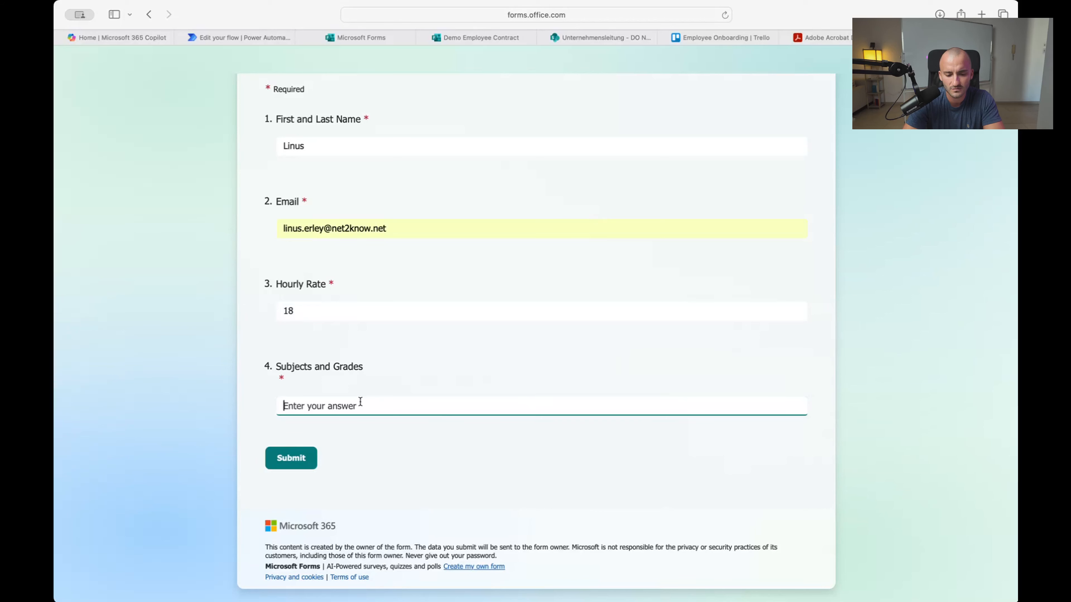
type("En")
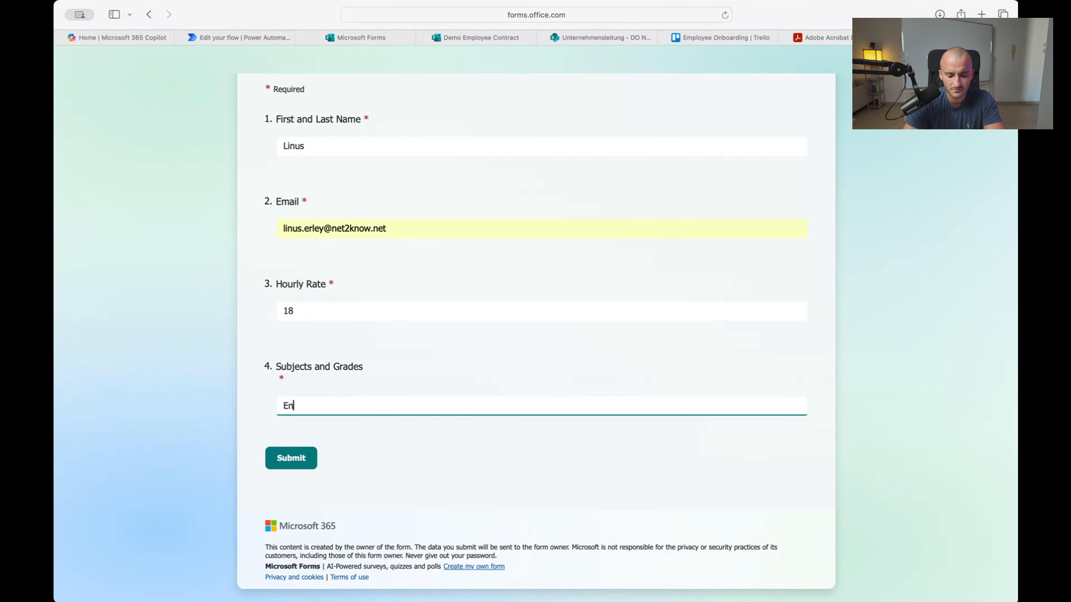
type("glish")
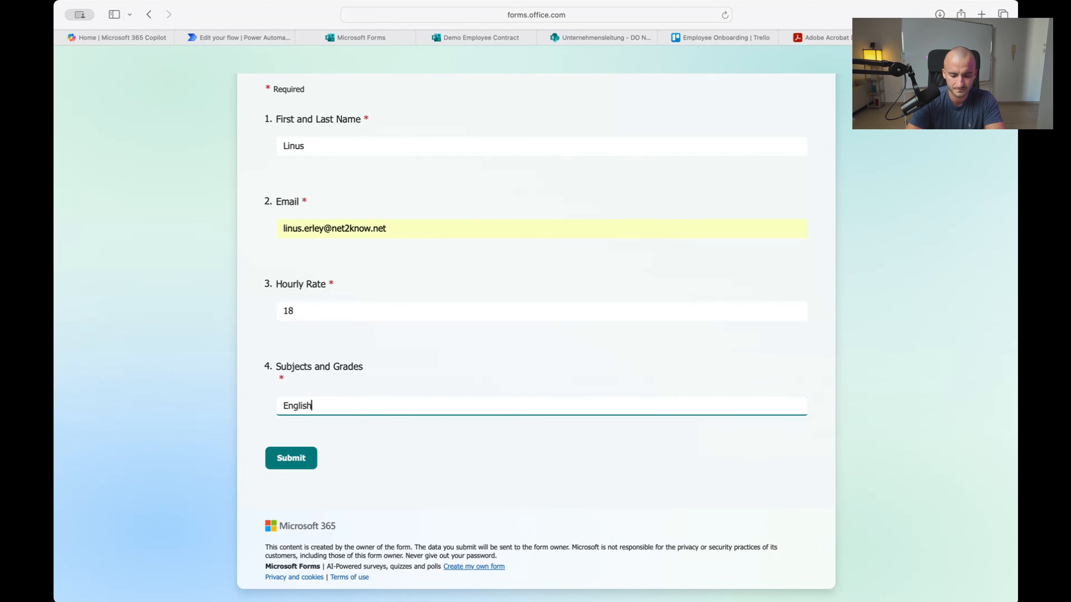
type(", German 1-13")
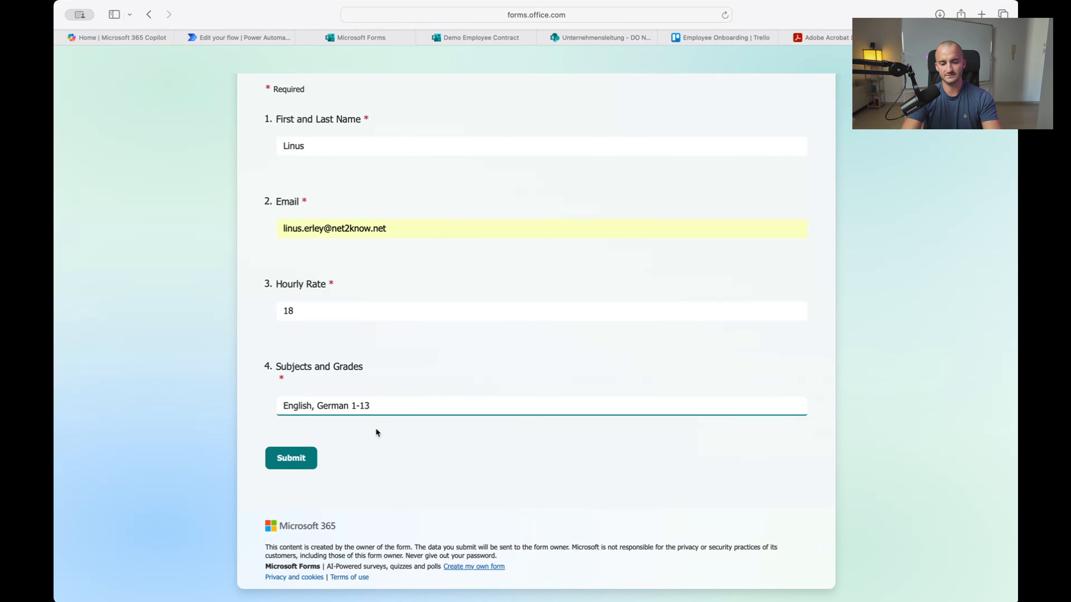
scroll(349, 455, "up", 3)
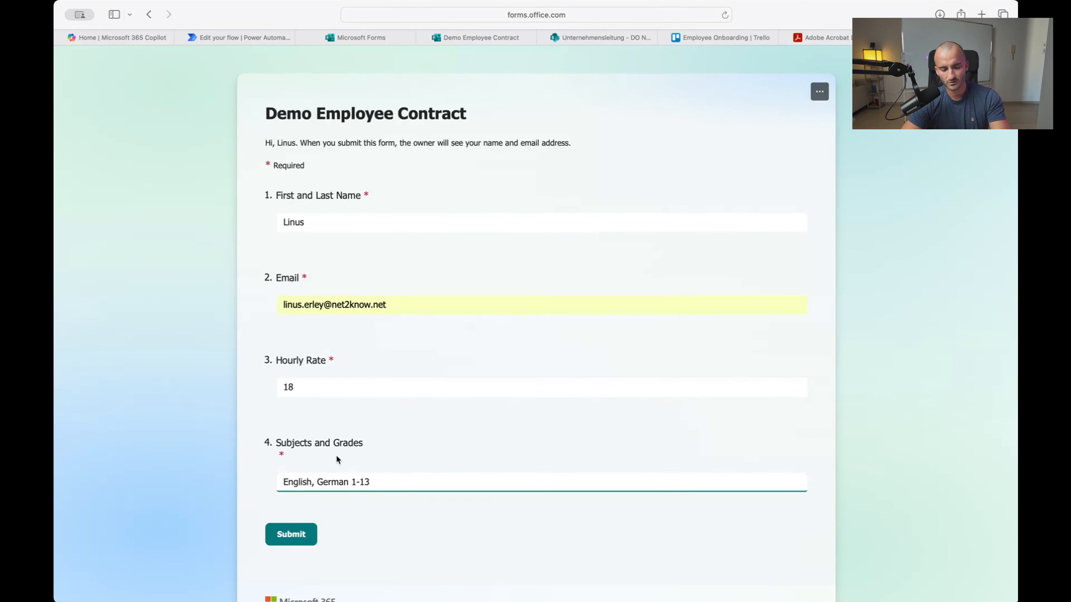
left_click(297, 536)
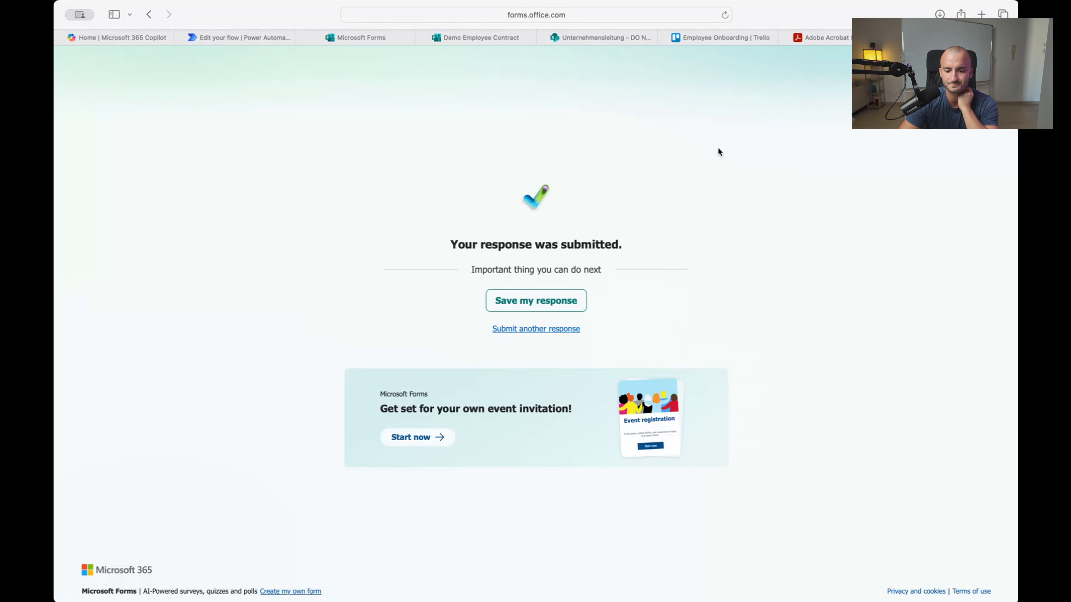
Confirm the Demo SS06 test run succeeded and view the new card on the Employee Onboarding board
left_click(239, 37)
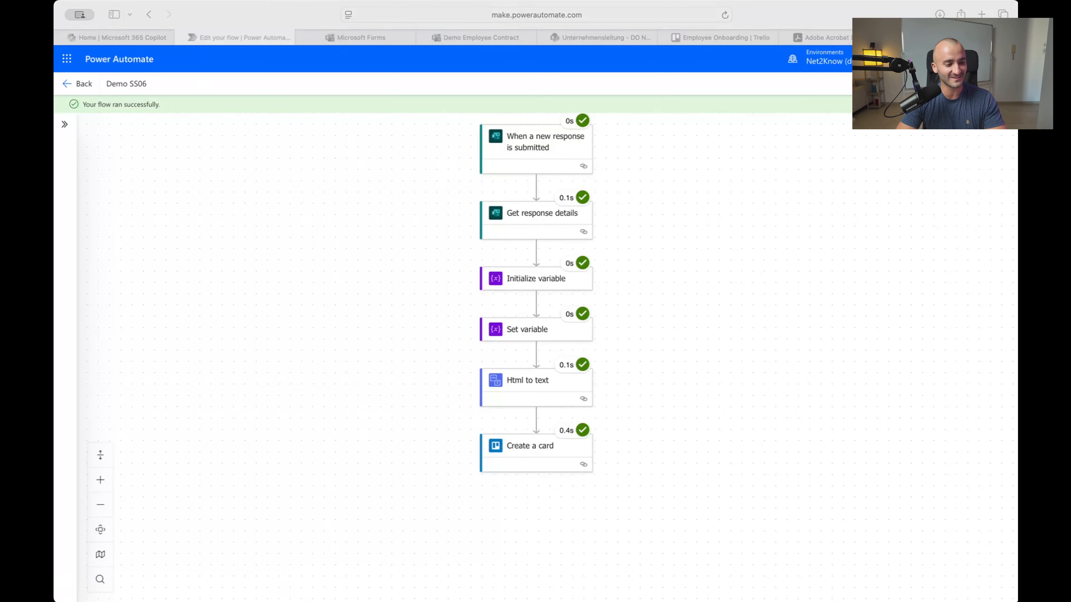
left_click(679, 413)
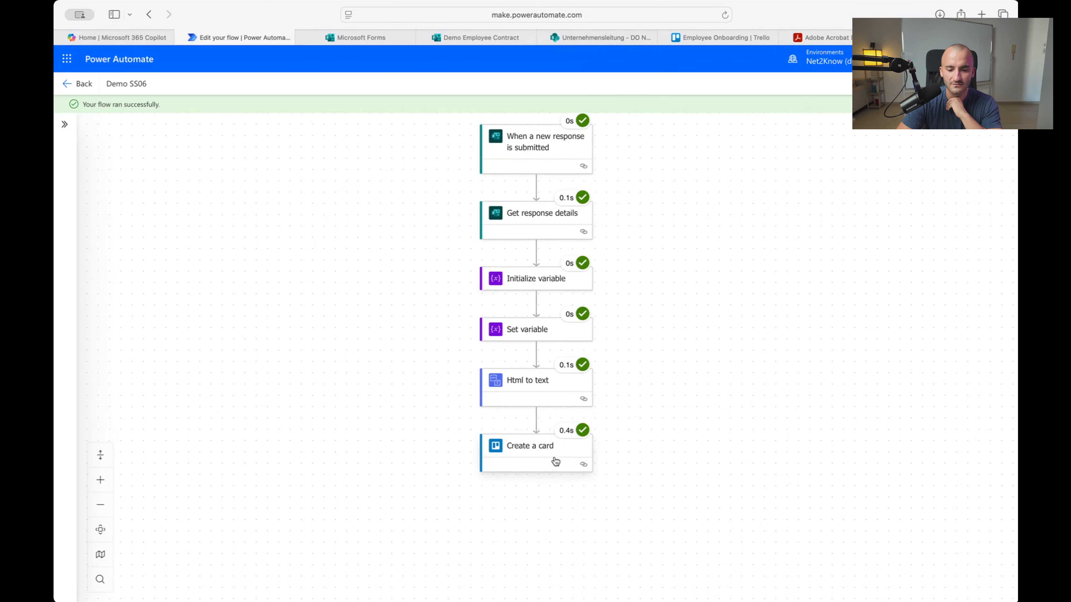
left_click(703, 41)
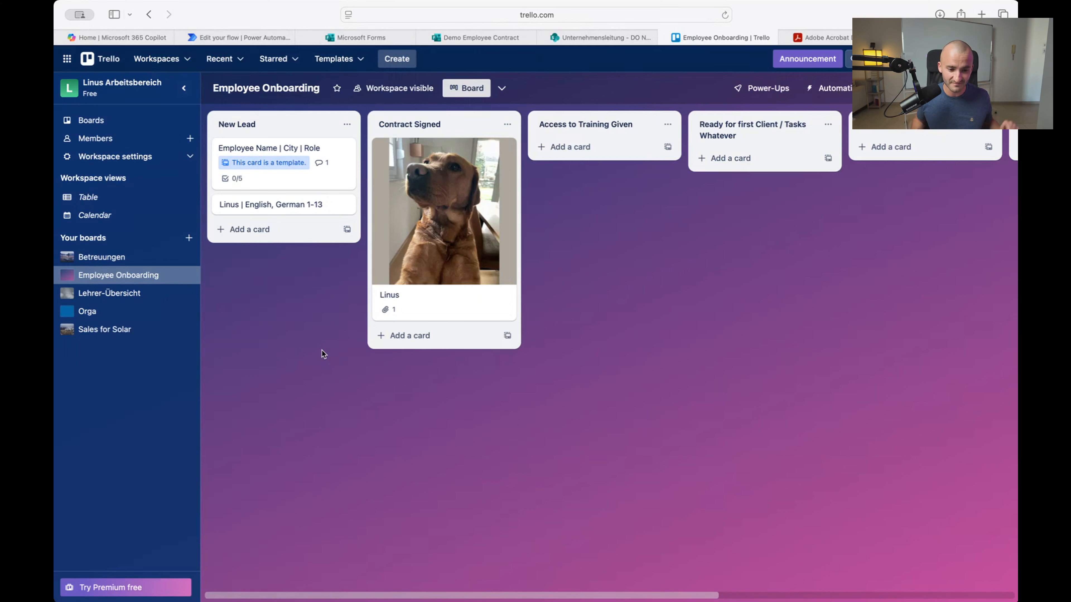
Archive the English, German 1-13 test card from New Lead and return to the Demo SS06 flow
left_click(295, 205)
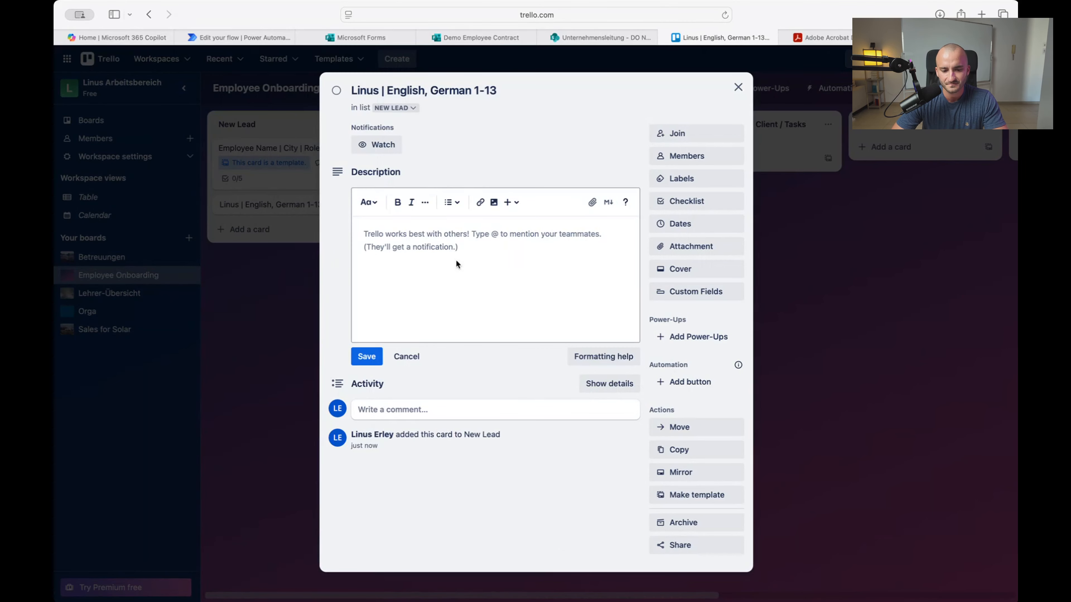
left_click(447, 283)
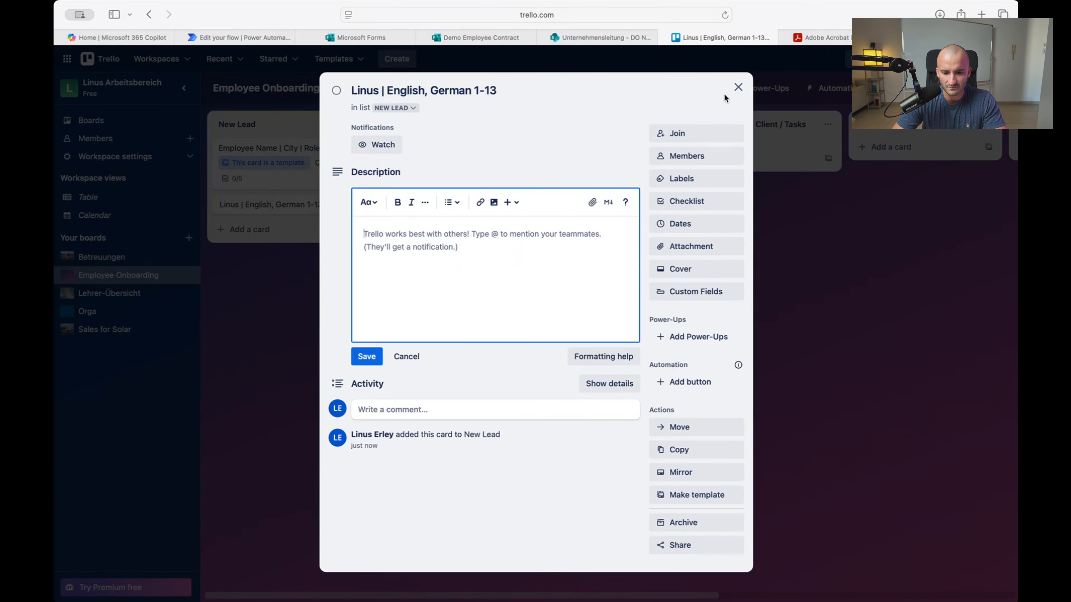
left_click(738, 87)
right_click(278, 206)
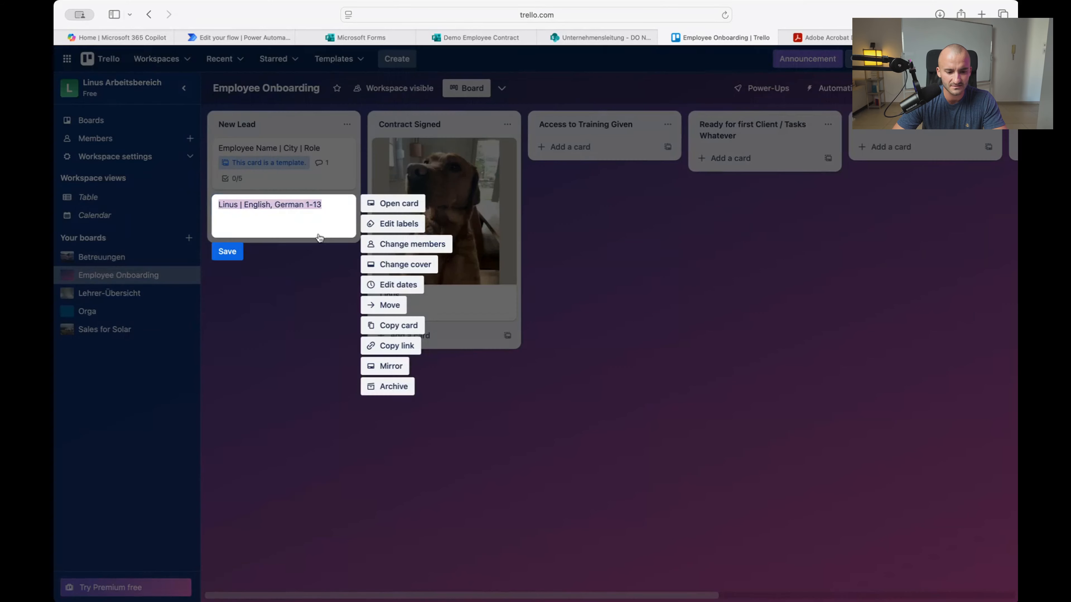
left_click(391, 387)
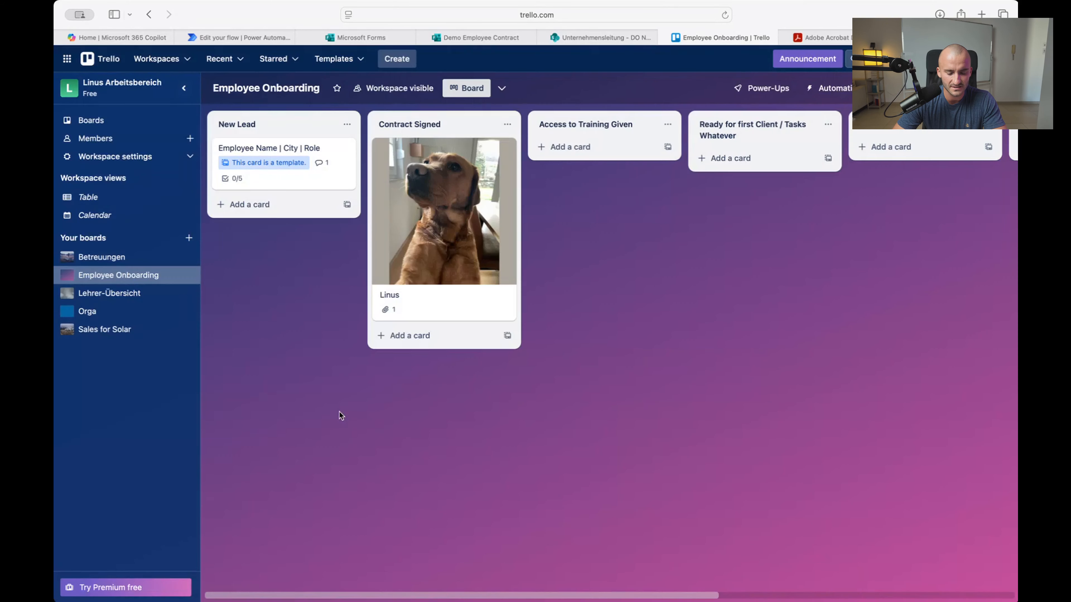
left_click(282, 37)
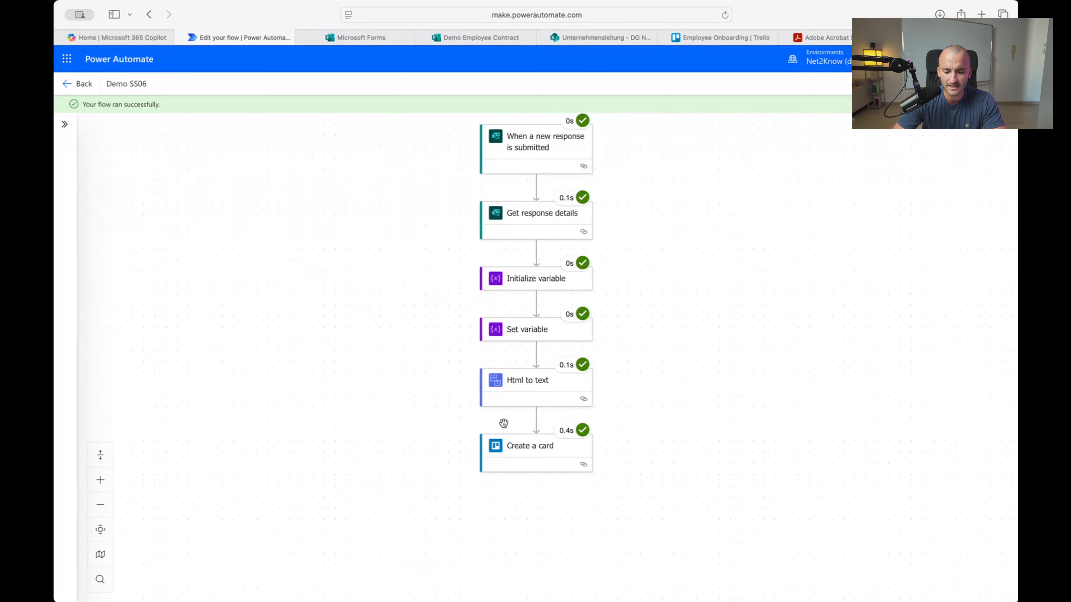
Open the Create a card step's parameters and expand its Advanced parameters list
left_click(538, 458)
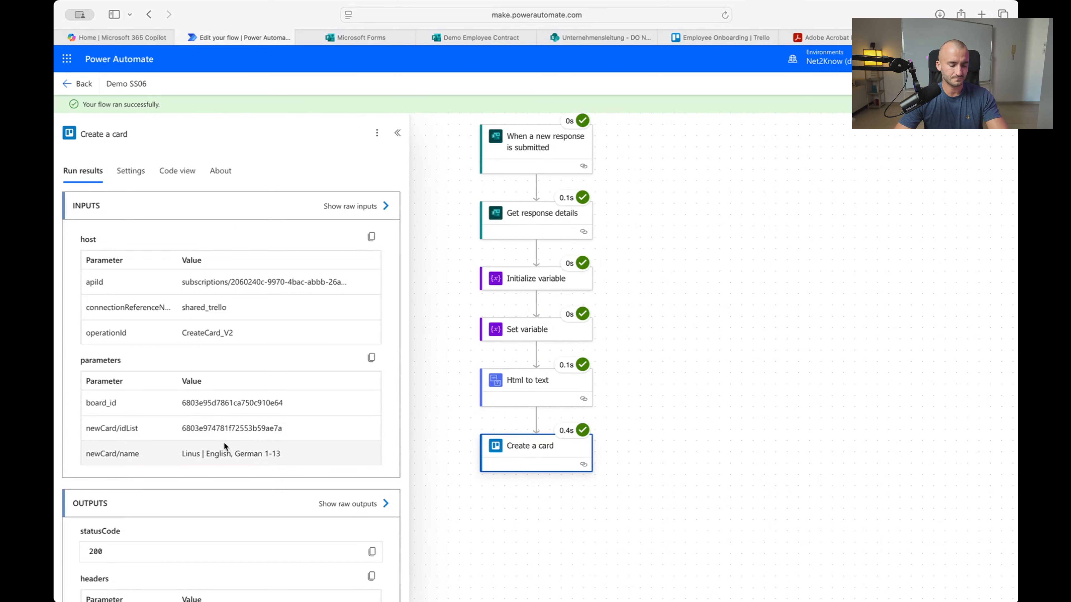
left_click_drag(901, 176, 903, 178)
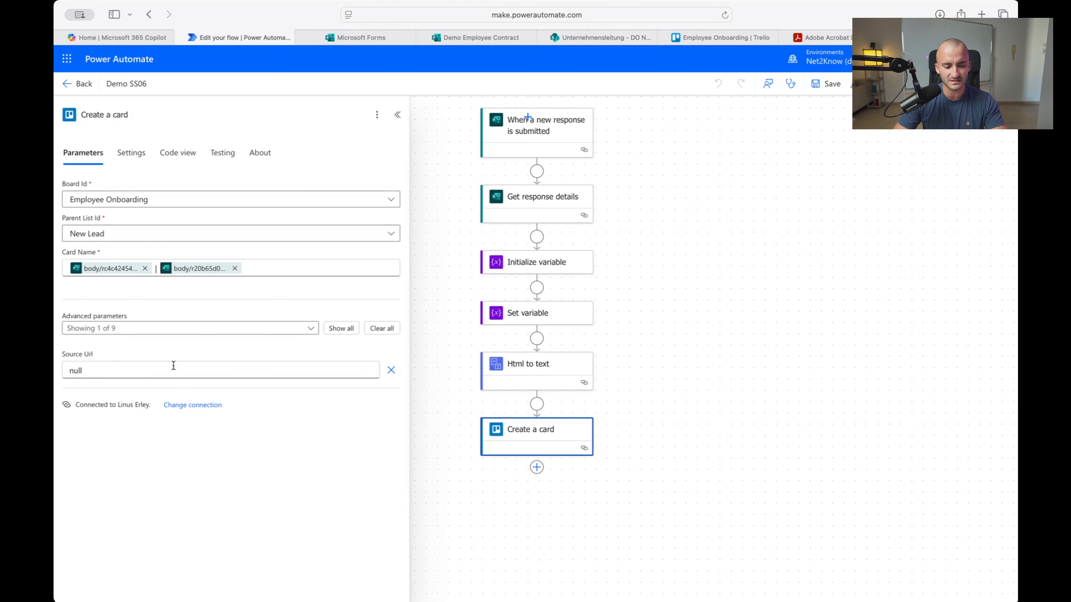
left_click(277, 330)
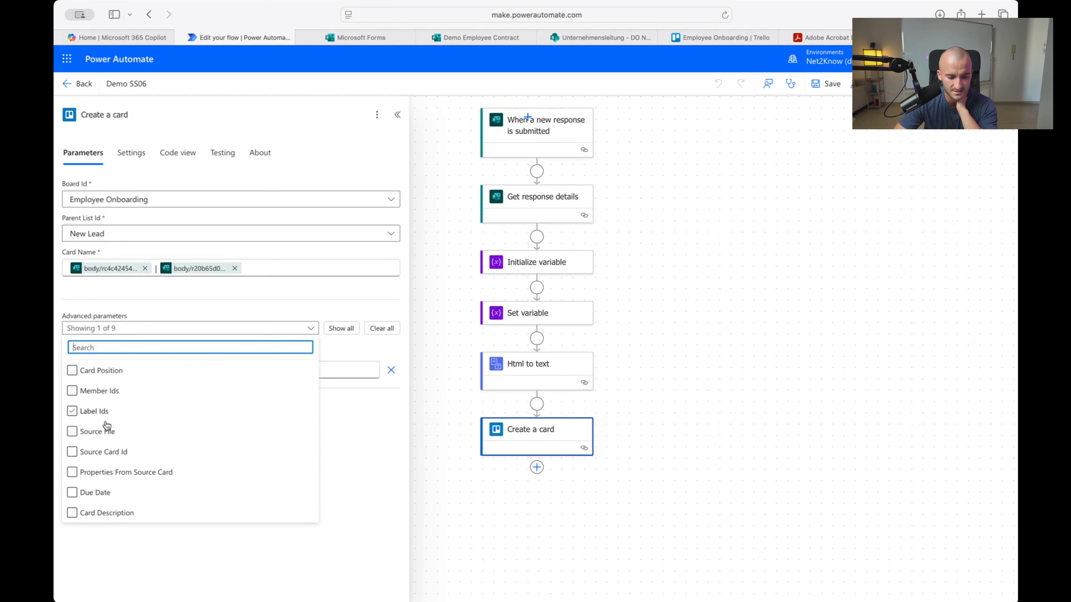
Add Card Description set to the Html to text plain text content, then save the flow
left_click(111, 520)
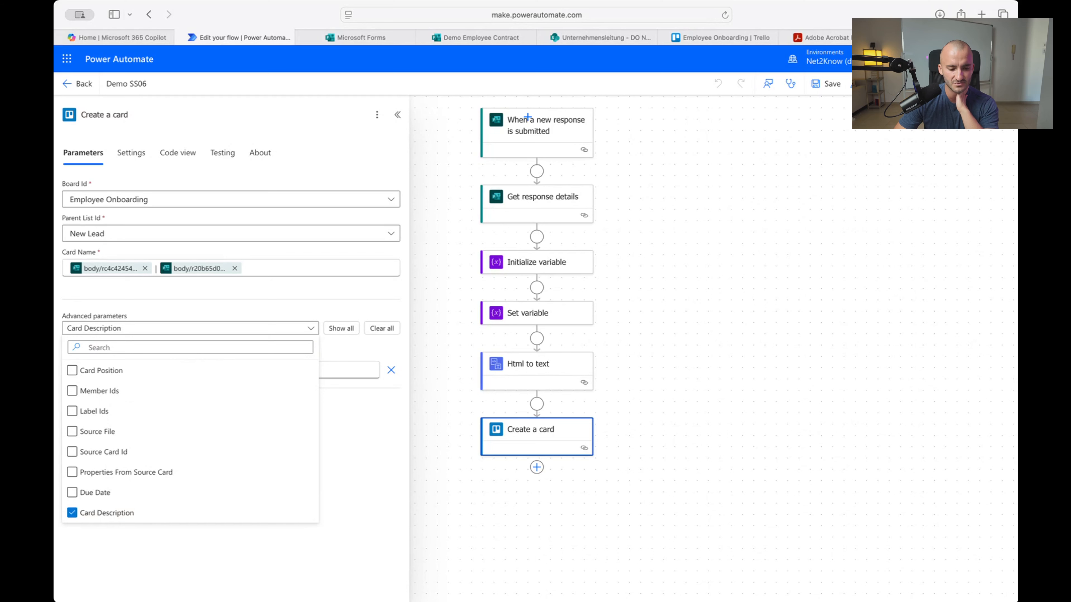
left_click(376, 533)
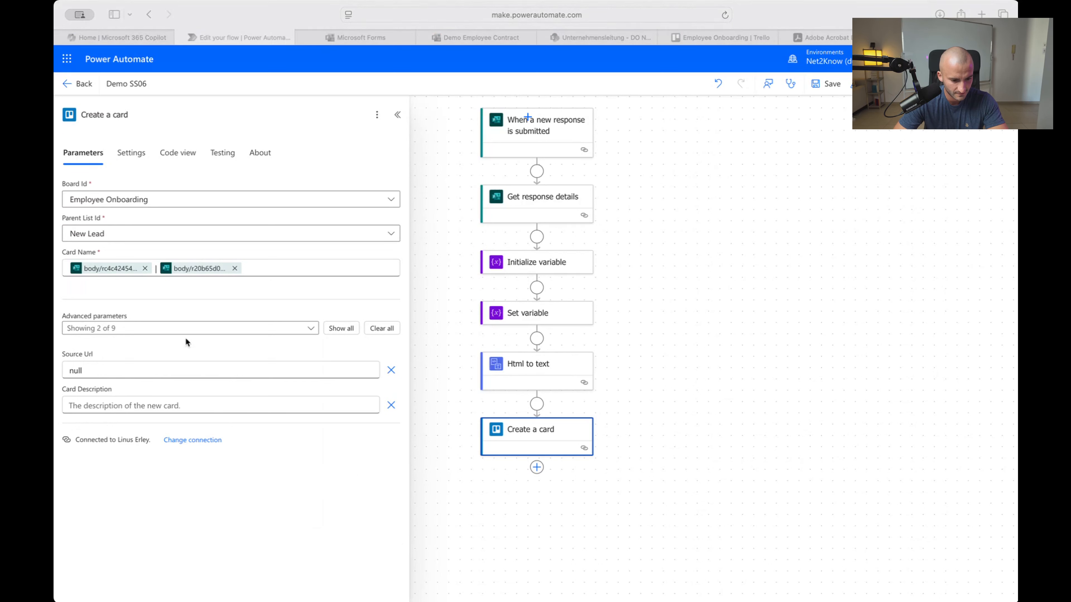
left_click(184, 364)
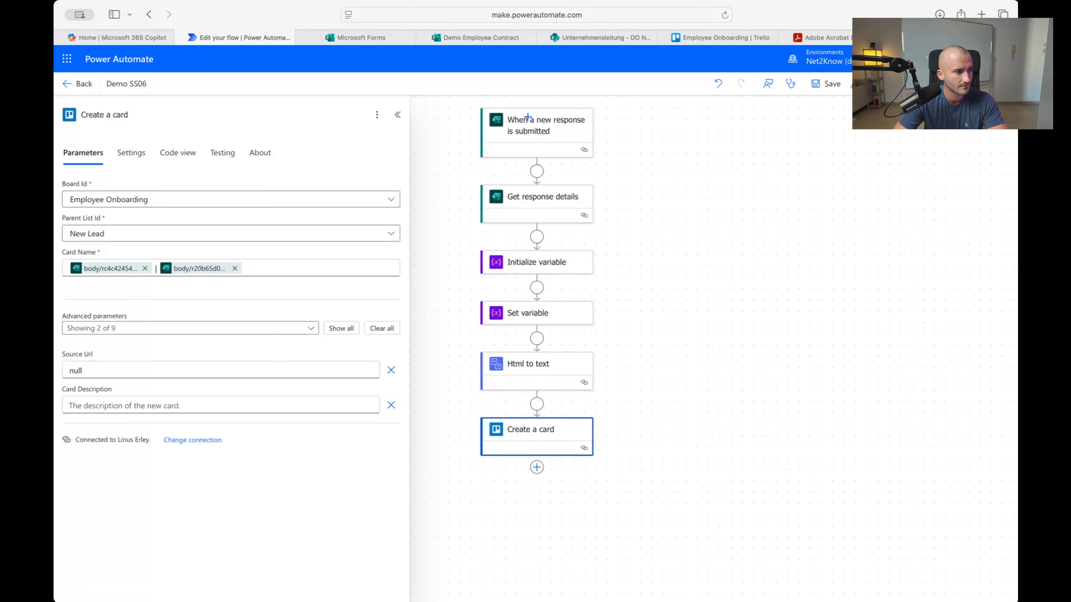
left_click(264, 406)
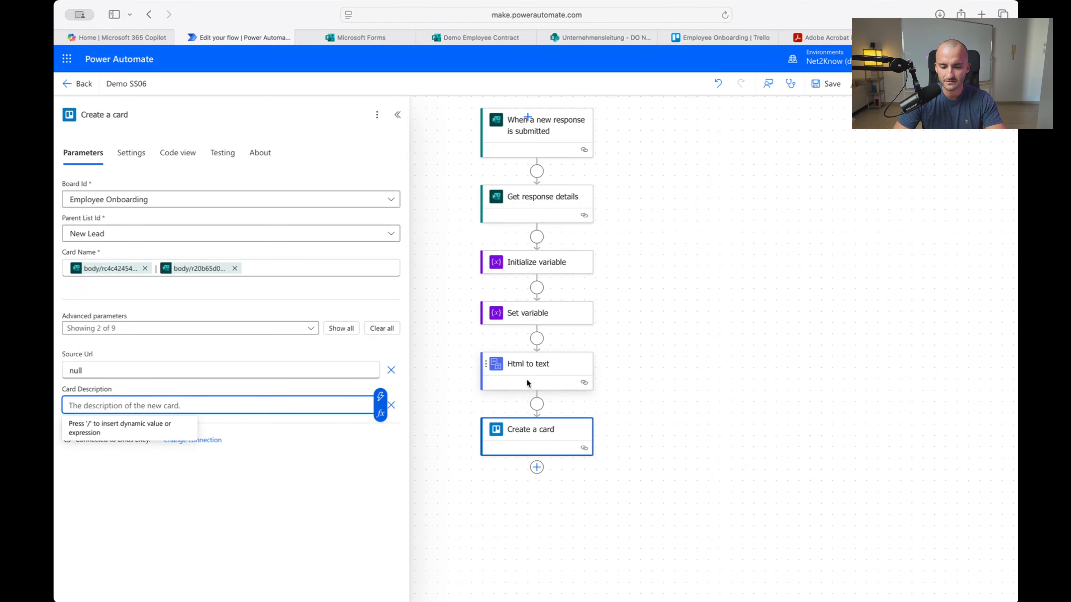
left_click(381, 396)
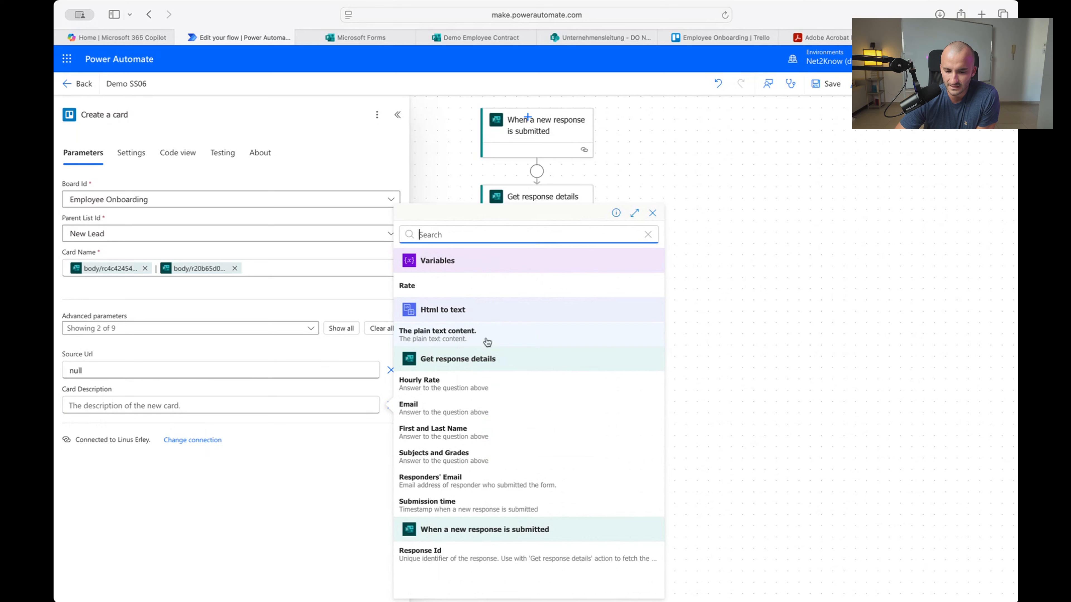
left_click(447, 333)
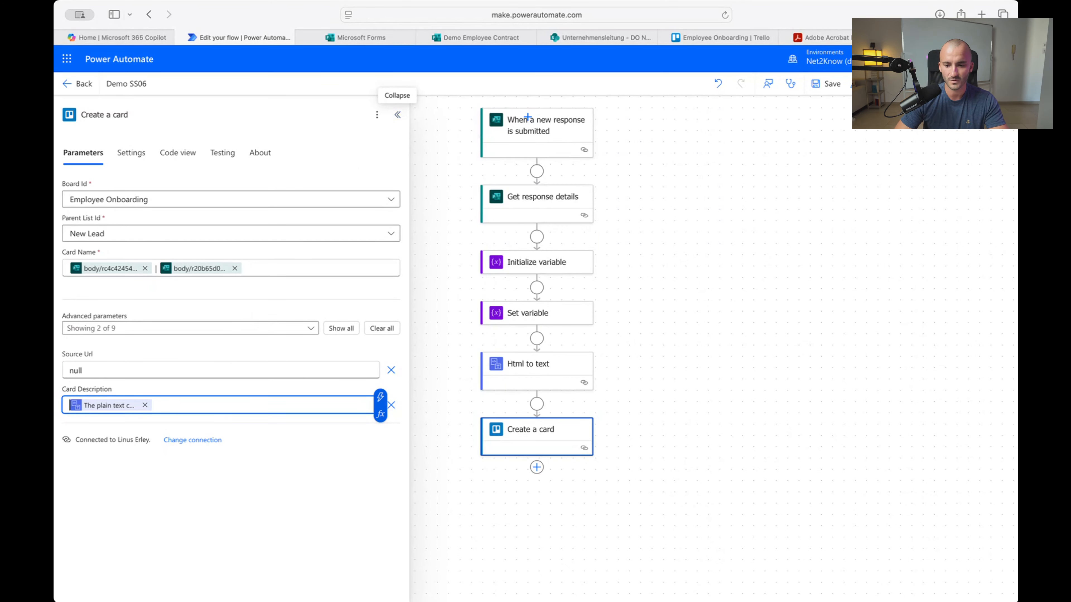
left_click(827, 83)
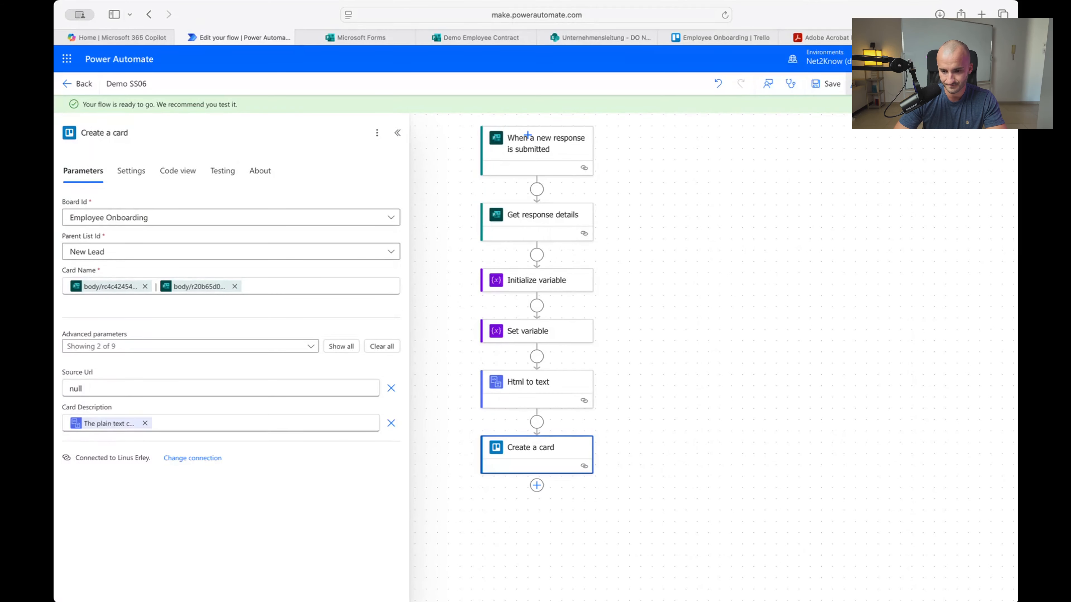
Test-run Demo SS06 with the recently used successful trigger, then check the Trello board
left_click(866, 84)
left_click(810, 144)
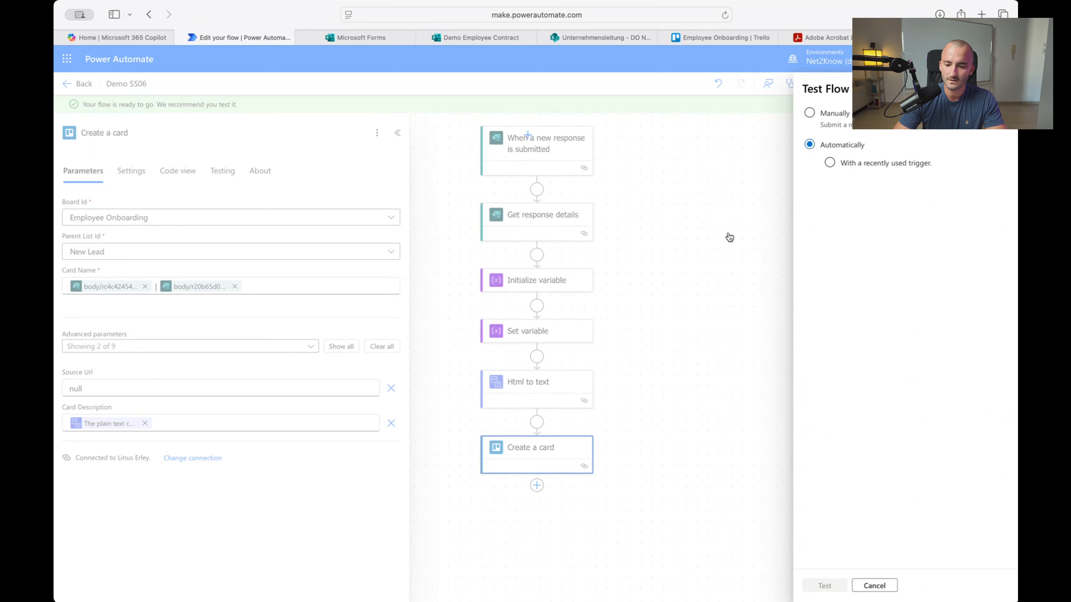
left_click(830, 163)
left_click(818, 187)
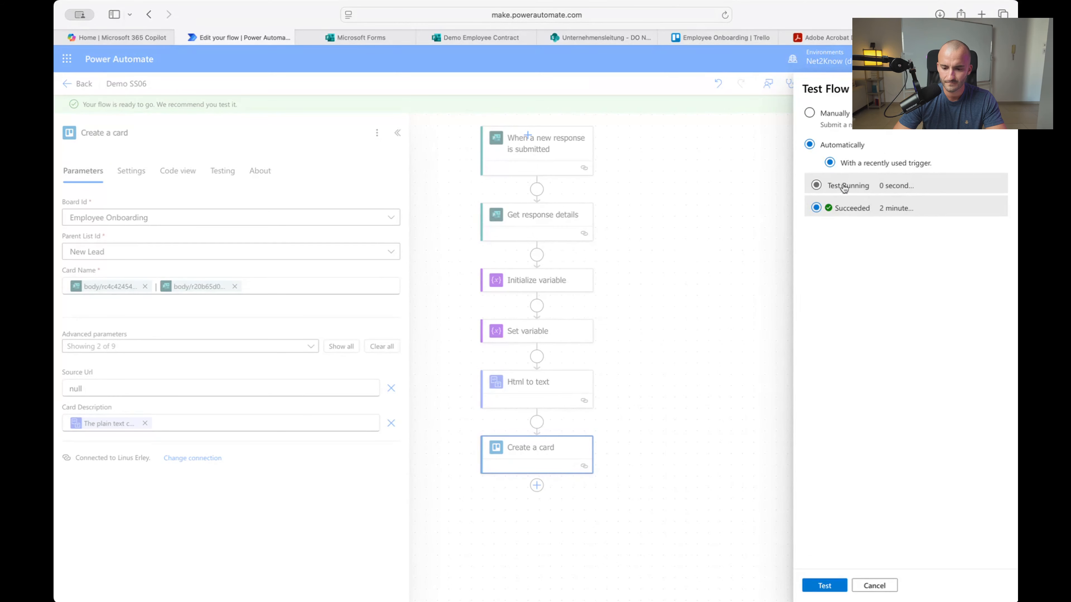
left_click(792, 248)
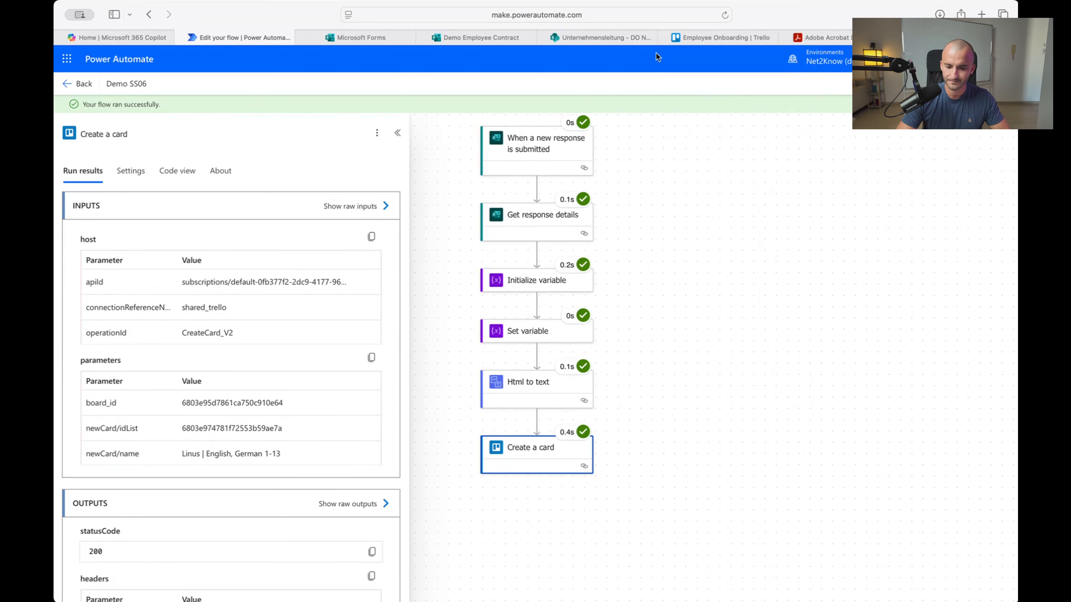
left_click(704, 38)
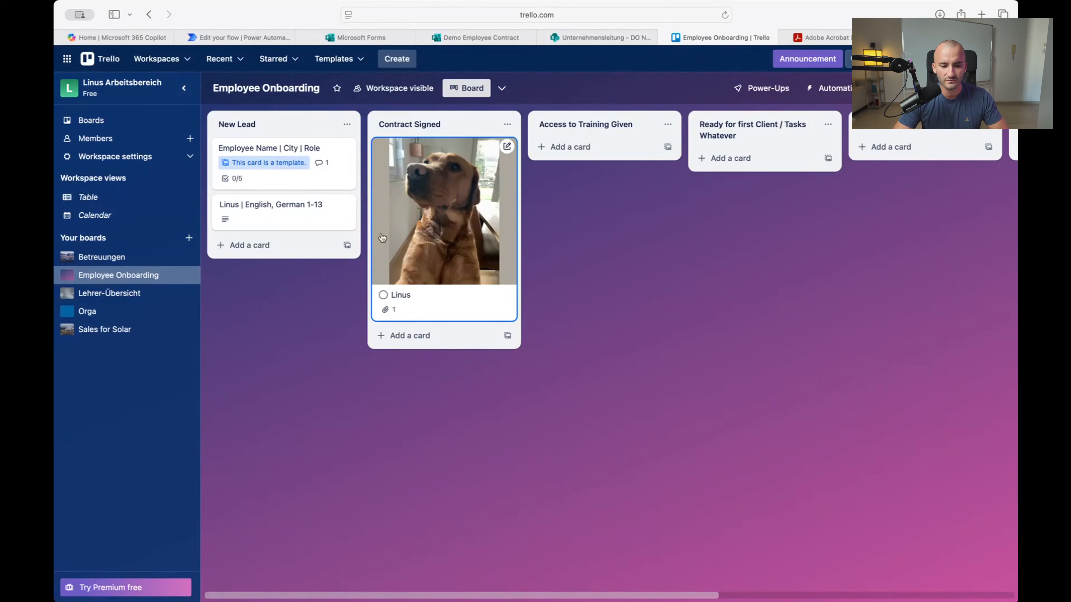
Open the new lead card's description and select the applicant's name
left_click(280, 218)
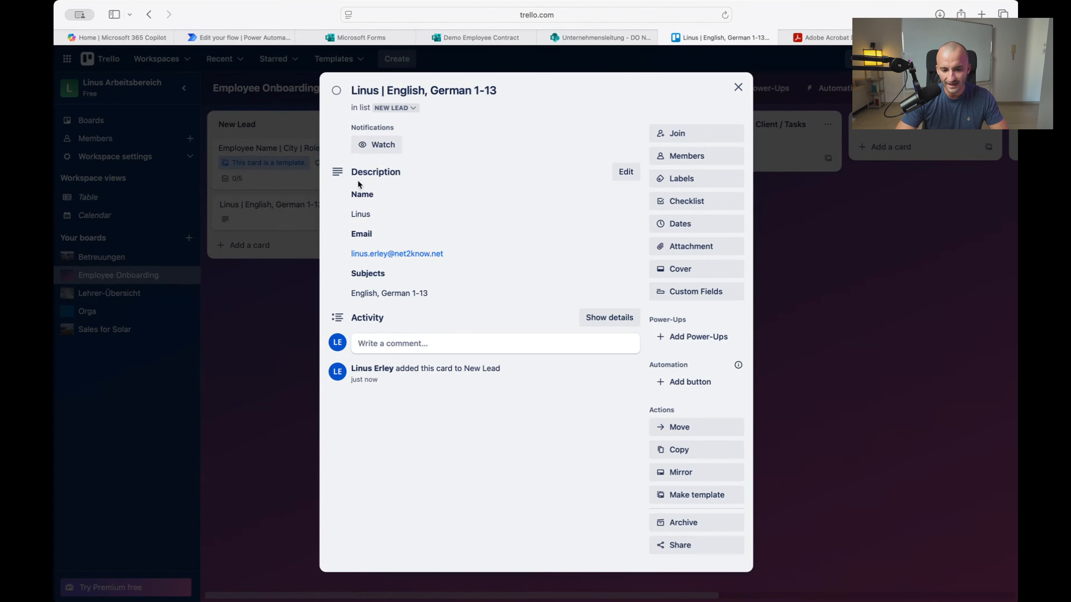
left_click(357, 209)
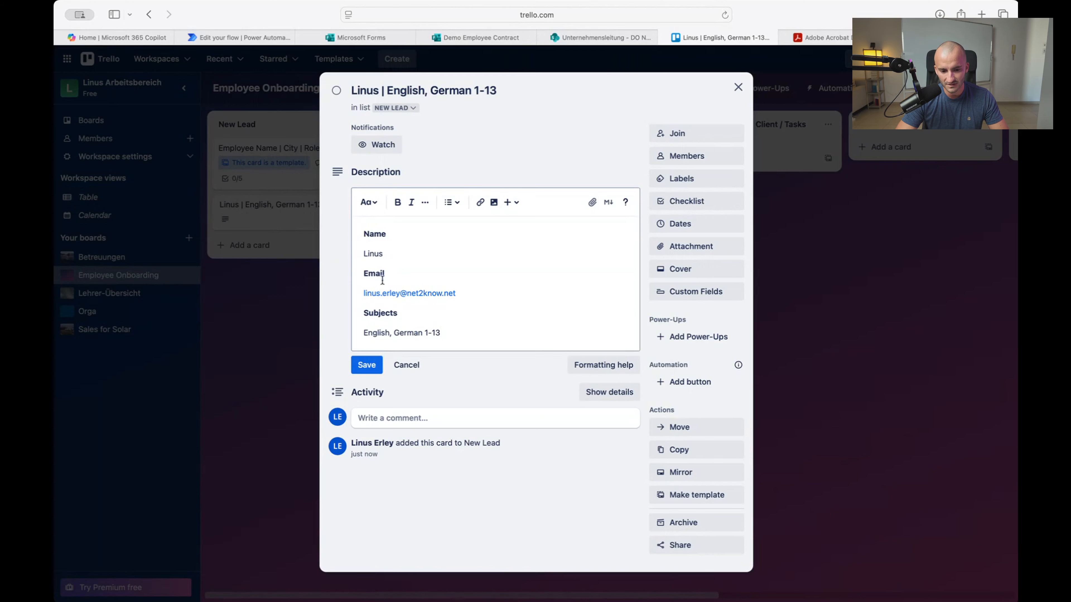
left_click(365, 265)
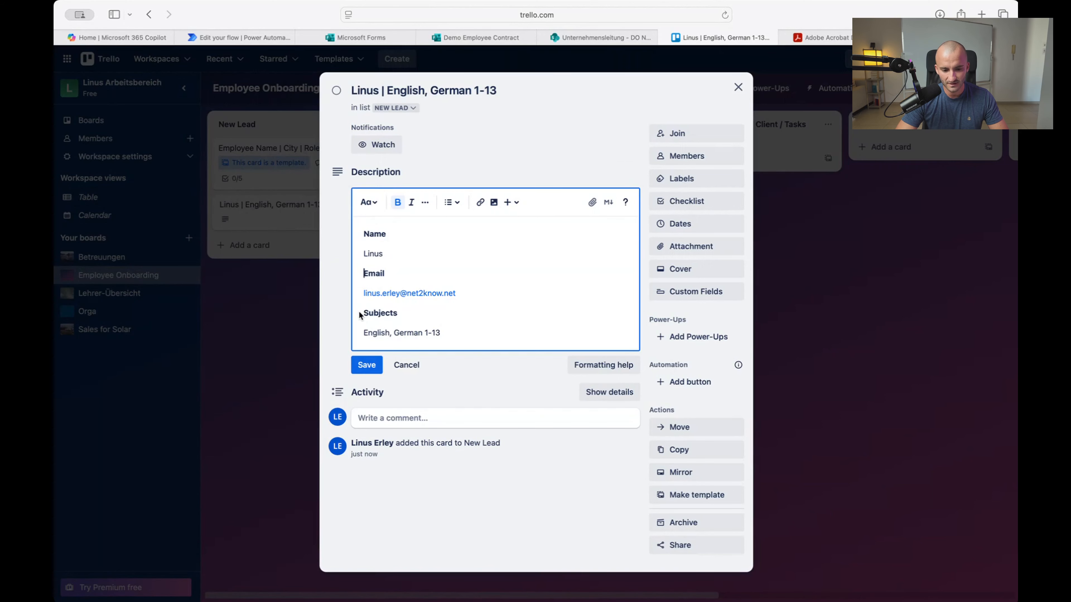
left_click_drag(461, 342, 344, 209)
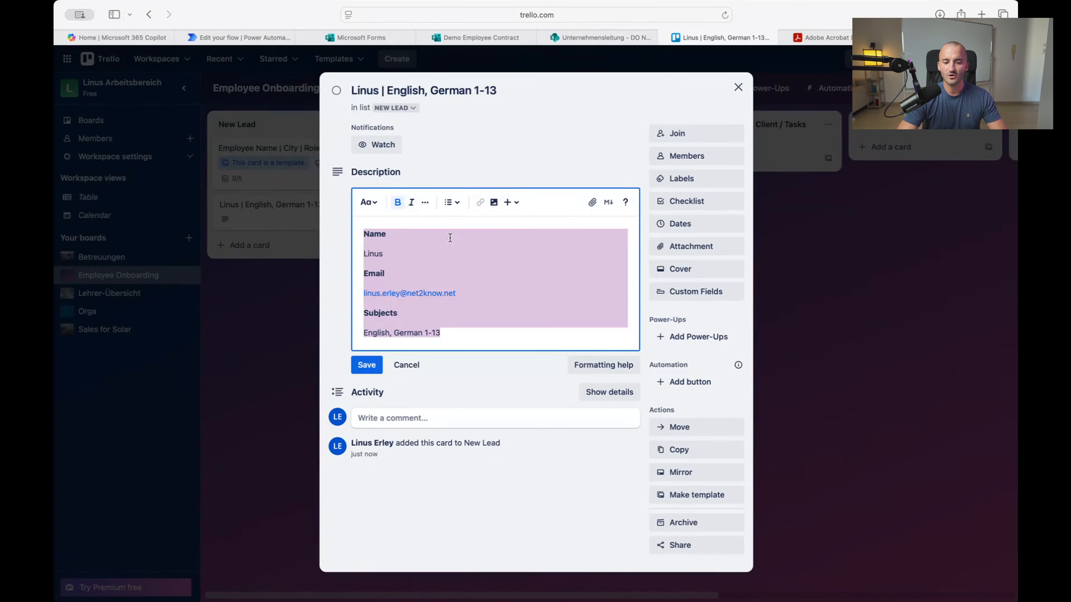
left_click(482, 255)
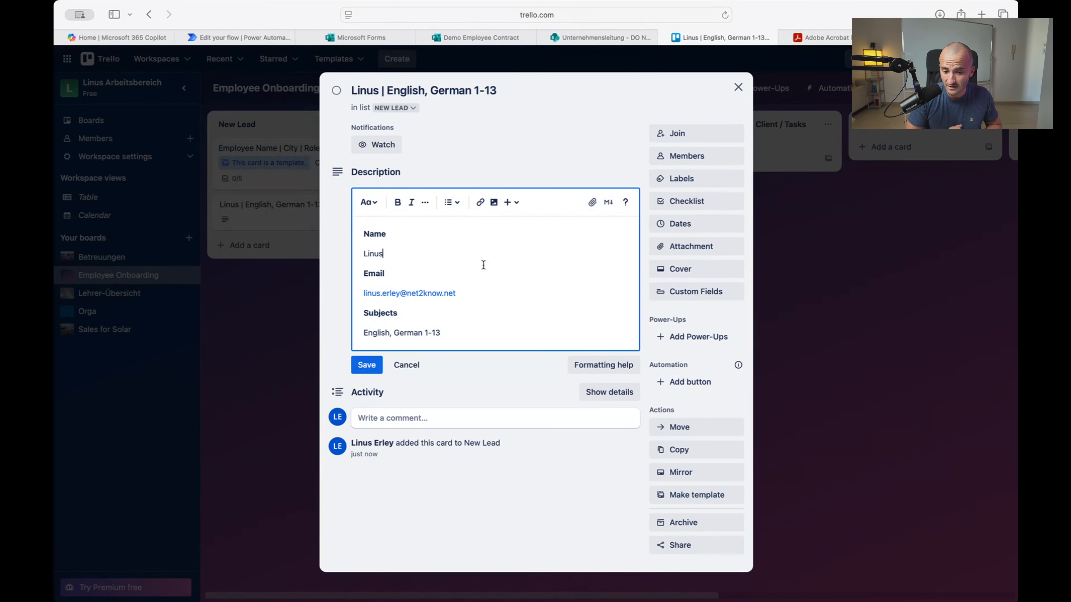
double_click(392, 224)
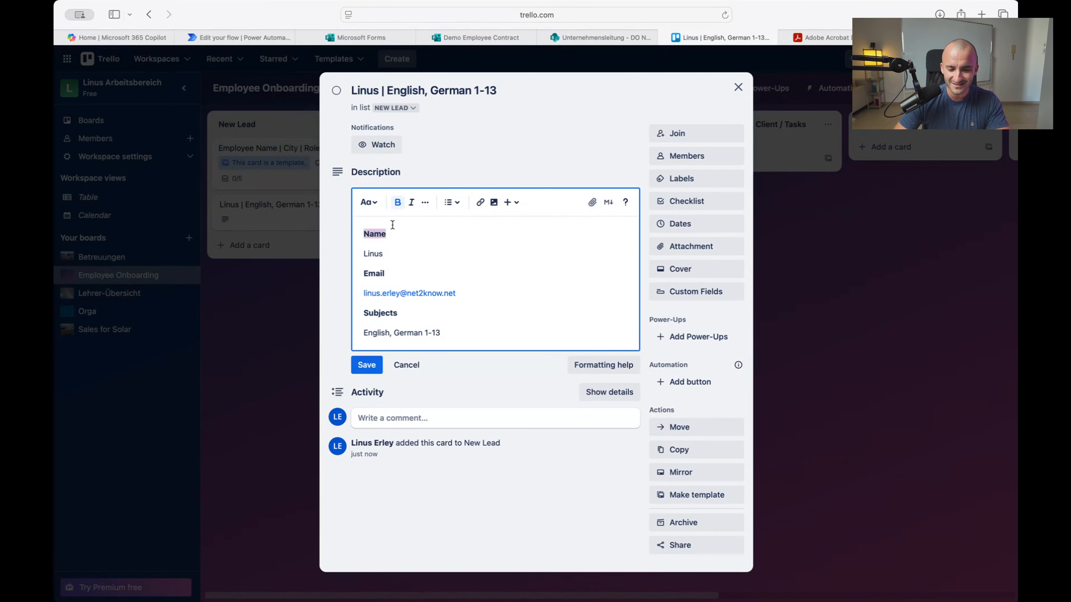
left_click(421, 254)
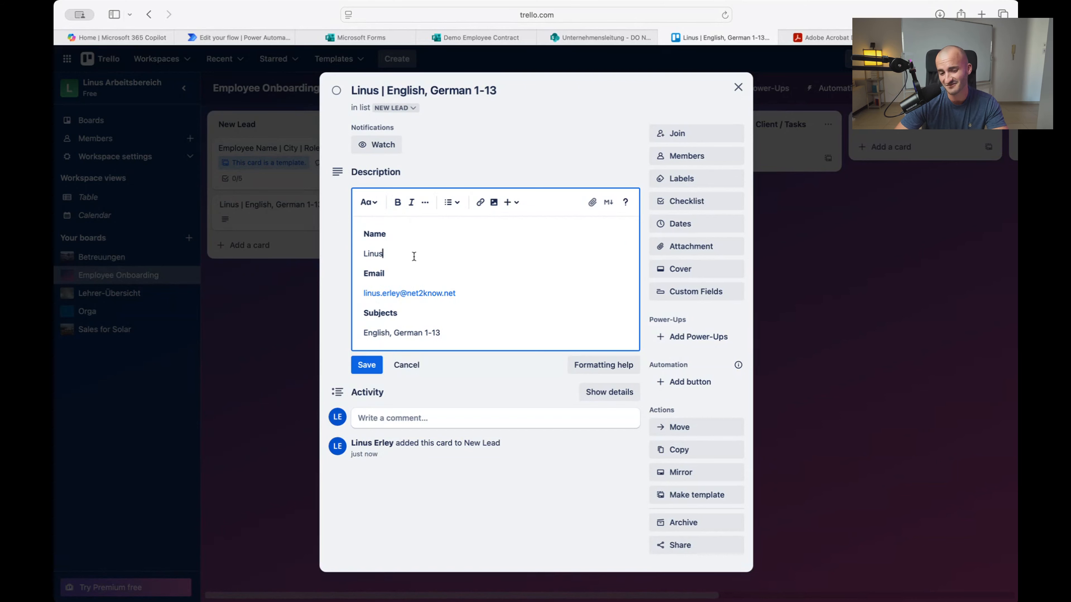
left_click_drag(386, 234, 355, 234)
left_click_drag(417, 257, 341, 248)
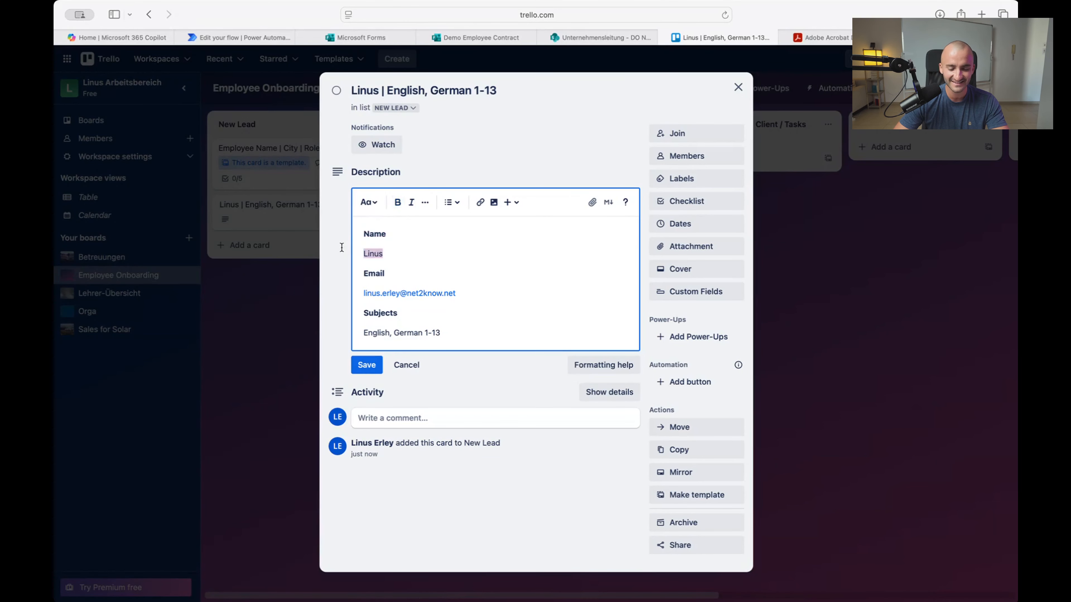
left_click(418, 259)
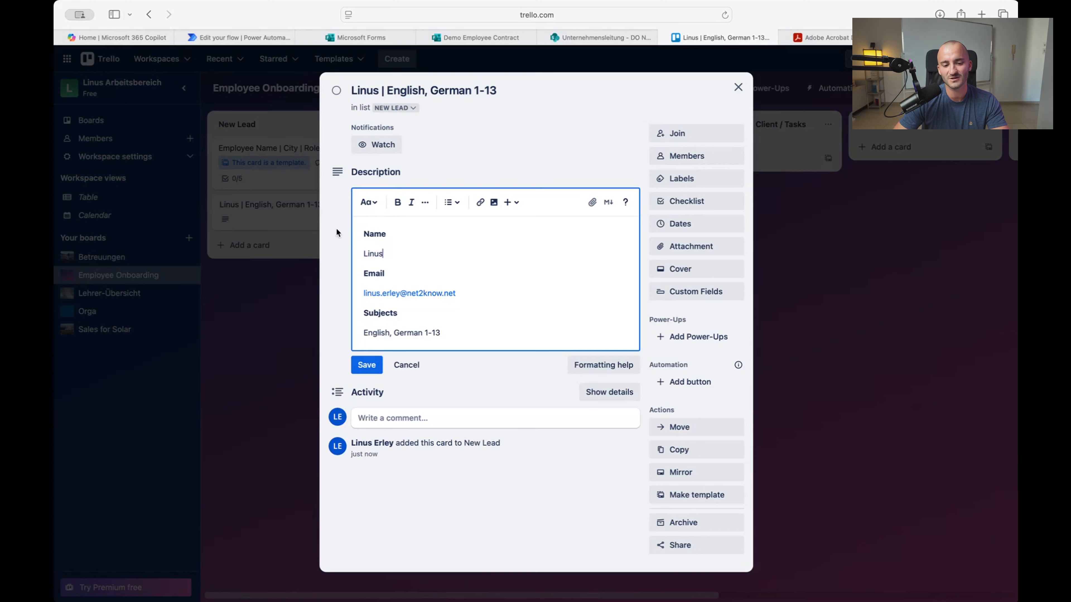
double_click(369, 252)
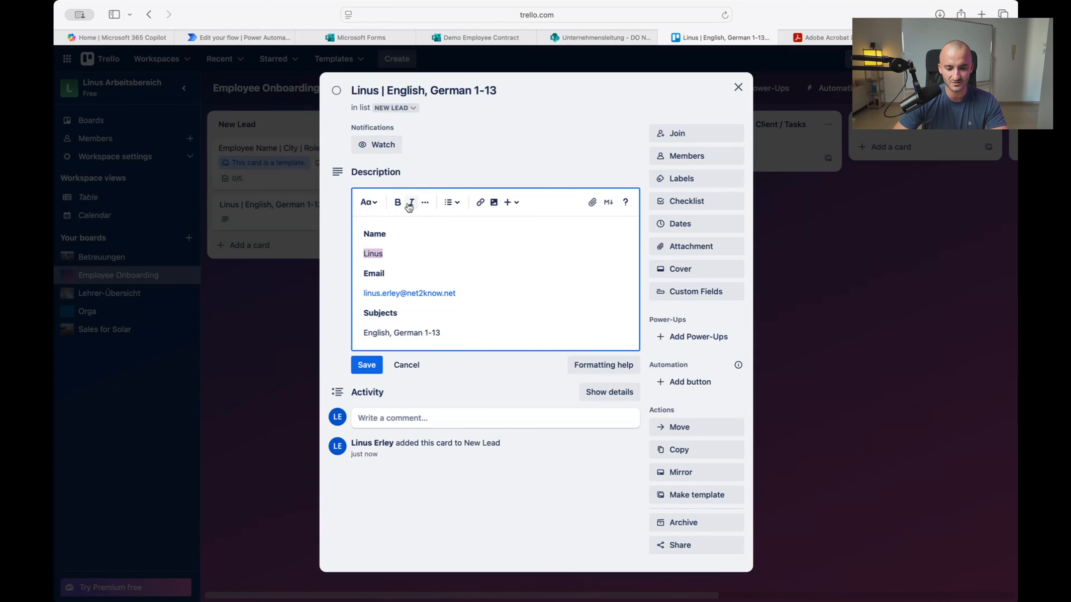
Remove italic from the name, apply then revert a heading, and close the card
key("super+i")
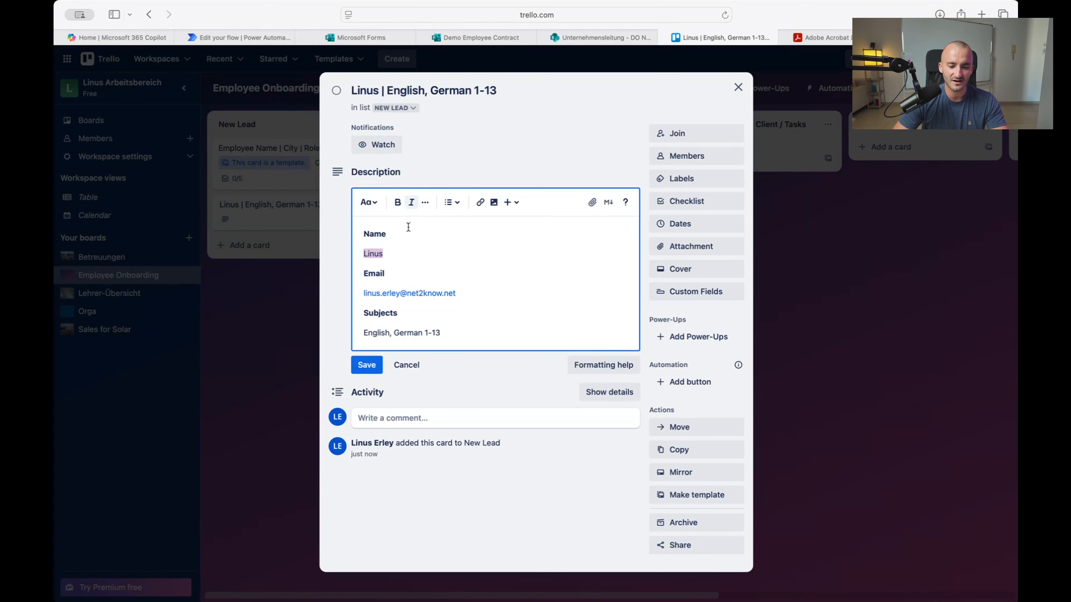
left_click(369, 203)
left_click(388, 254)
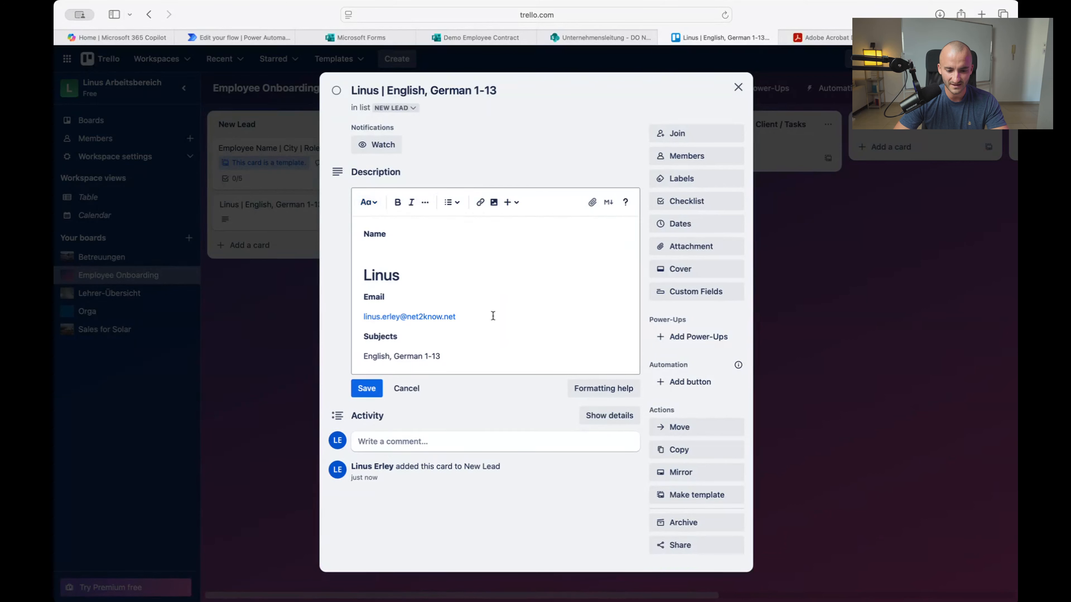
left_click(369, 203)
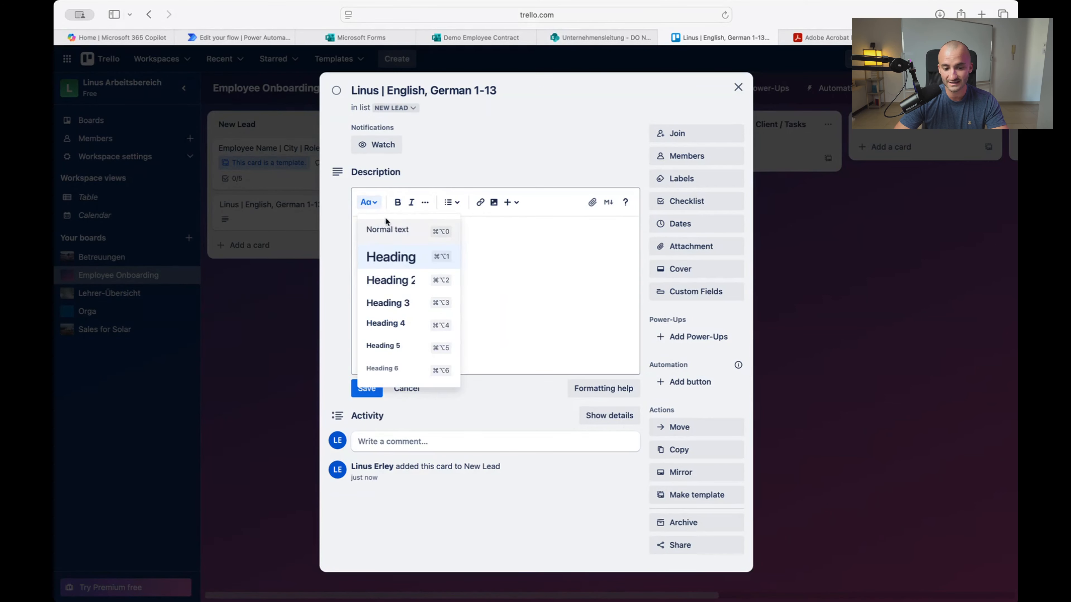
left_click(384, 229)
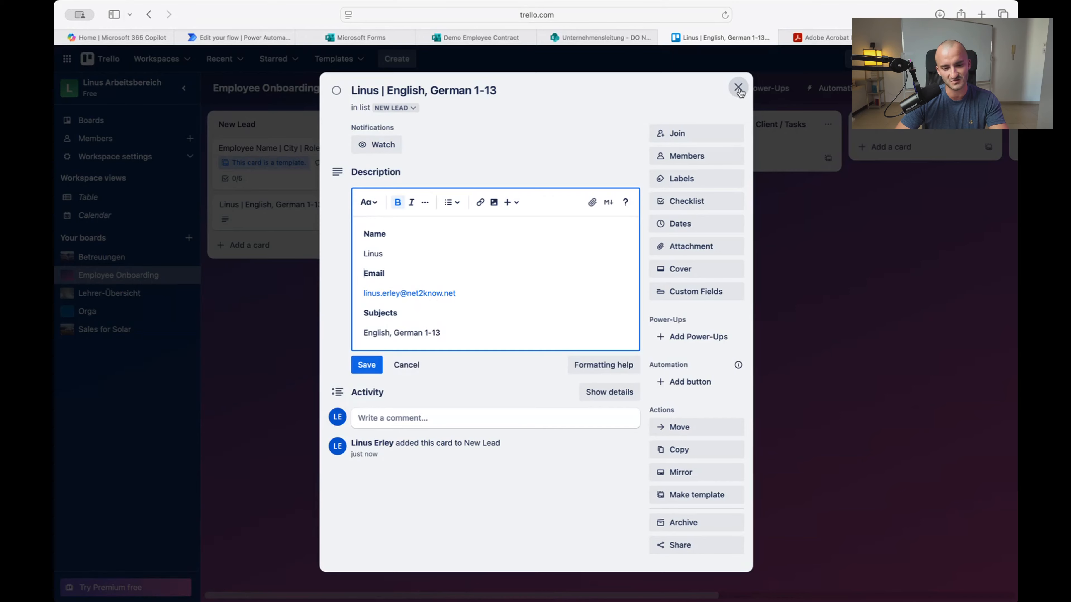
left_click(739, 88)
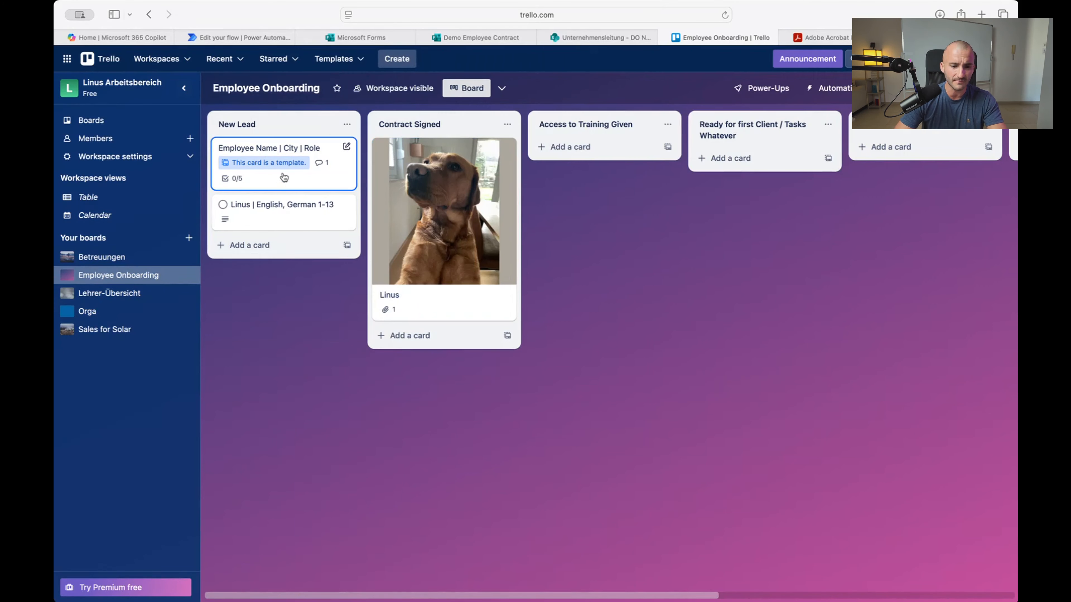
Show the Demo Employee Contract Responses Overview with 5 responses, average time 01:38
left_click(238, 37)
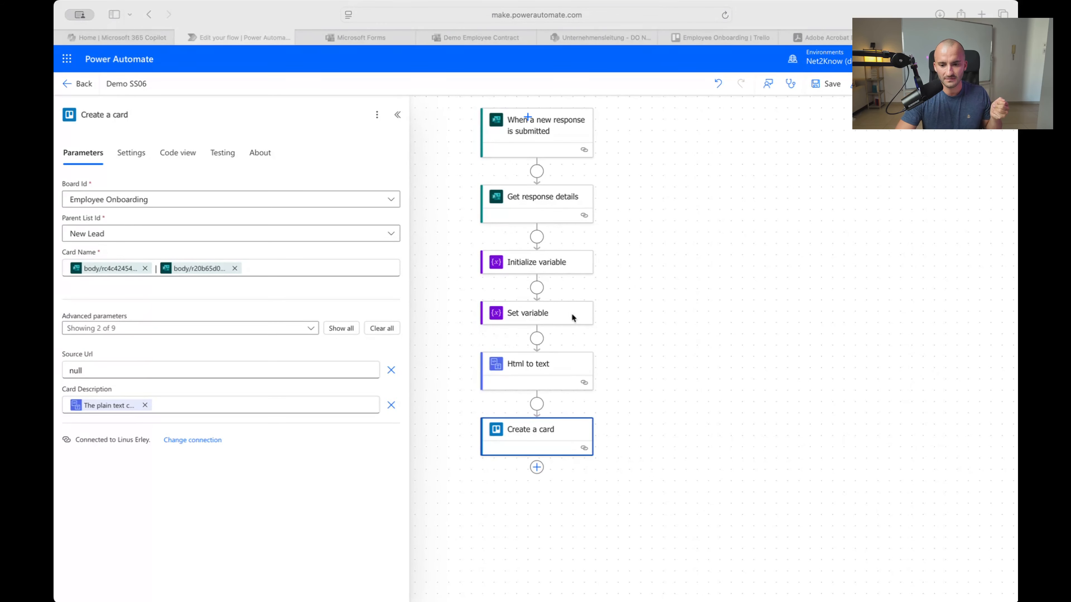
left_click(749, 243)
left_click(478, 41)
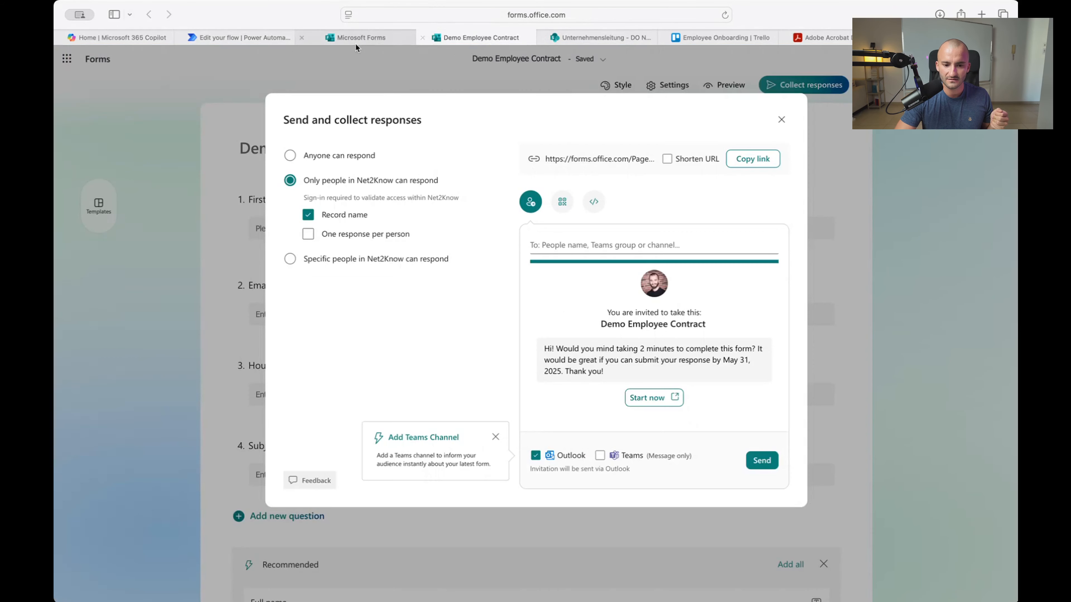
left_click(782, 120)
left_click(901, 86)
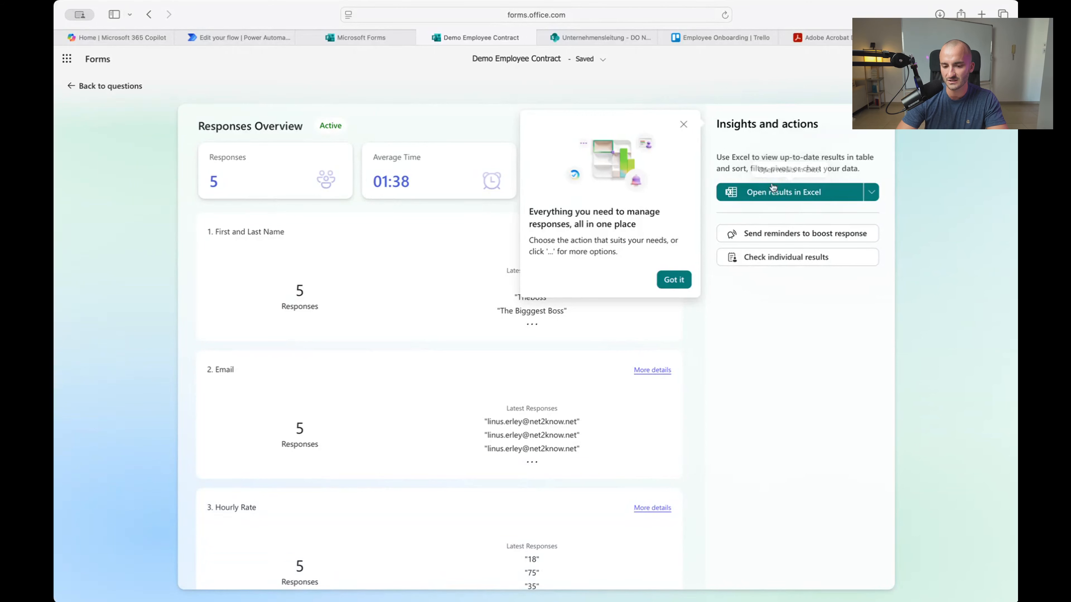
Dismiss the 'Everything you need' tip and go back to the Employee Onboarding Trello board
left_click(683, 124)
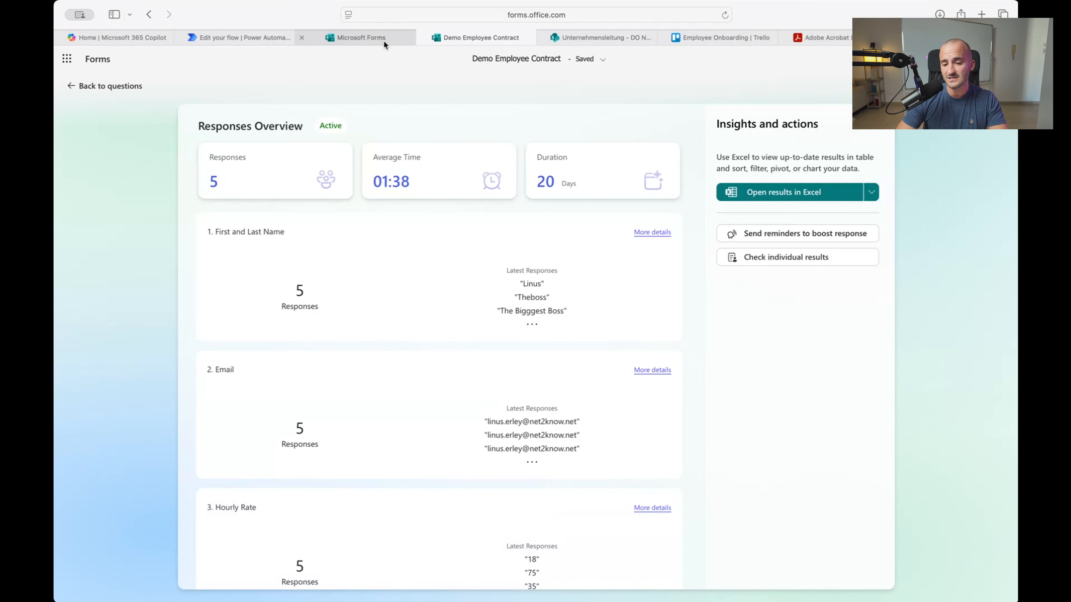
mouse_move(381, 42)
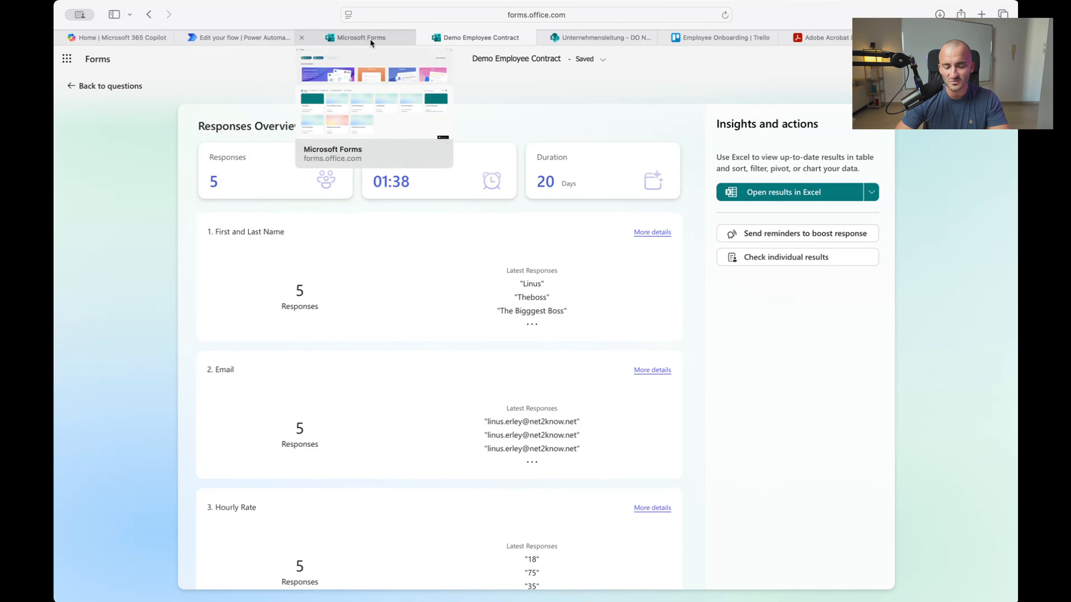
left_click(700, 37)
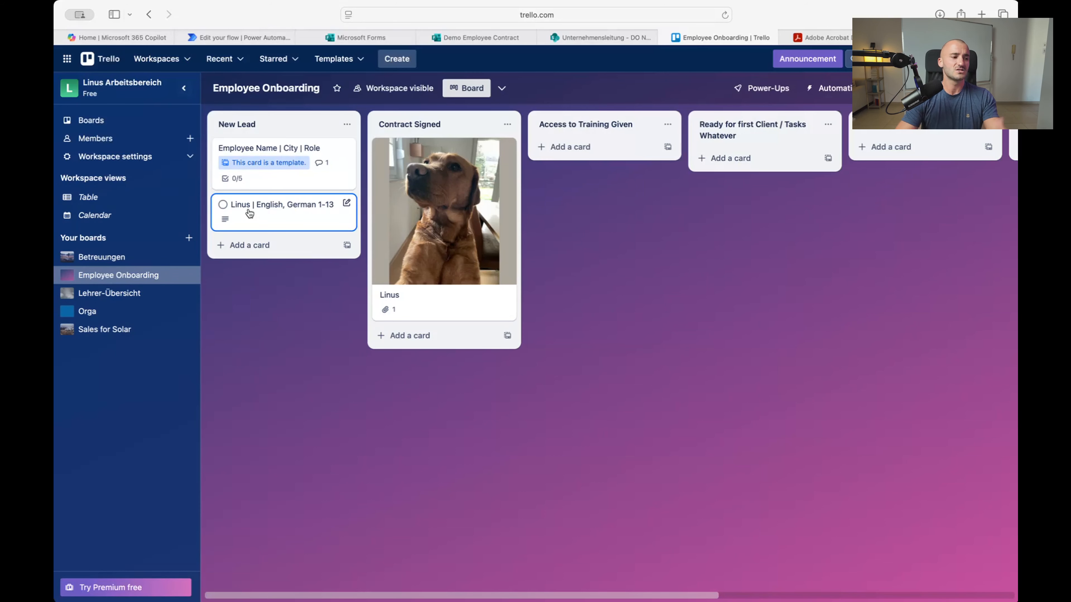
Bring Demo SS06's Create a card step into view and add a new action below it
left_click(238, 37)
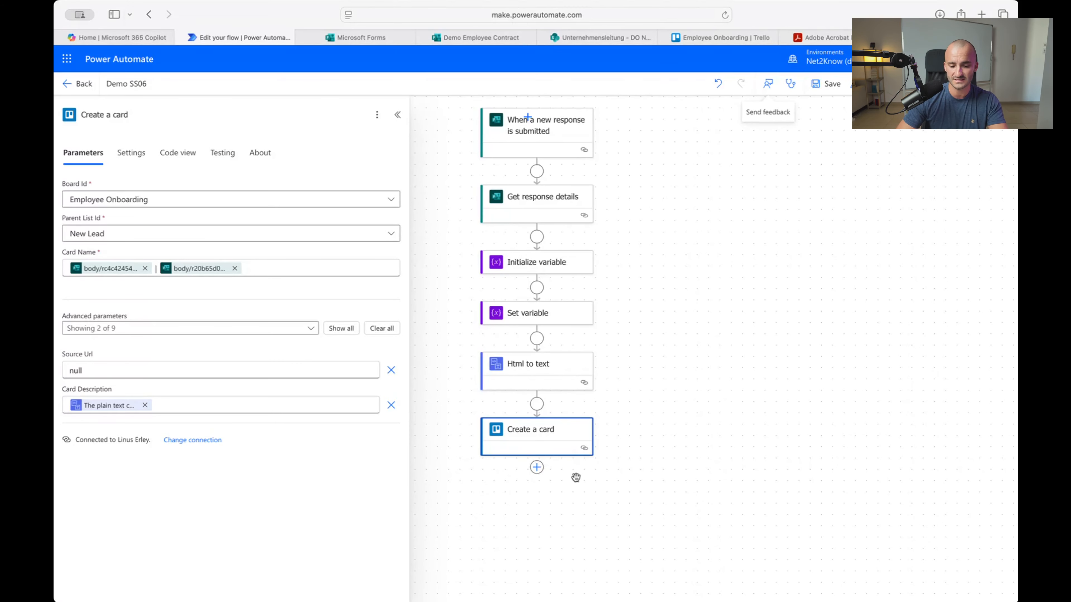
left_click_drag(618, 488, 711, 456)
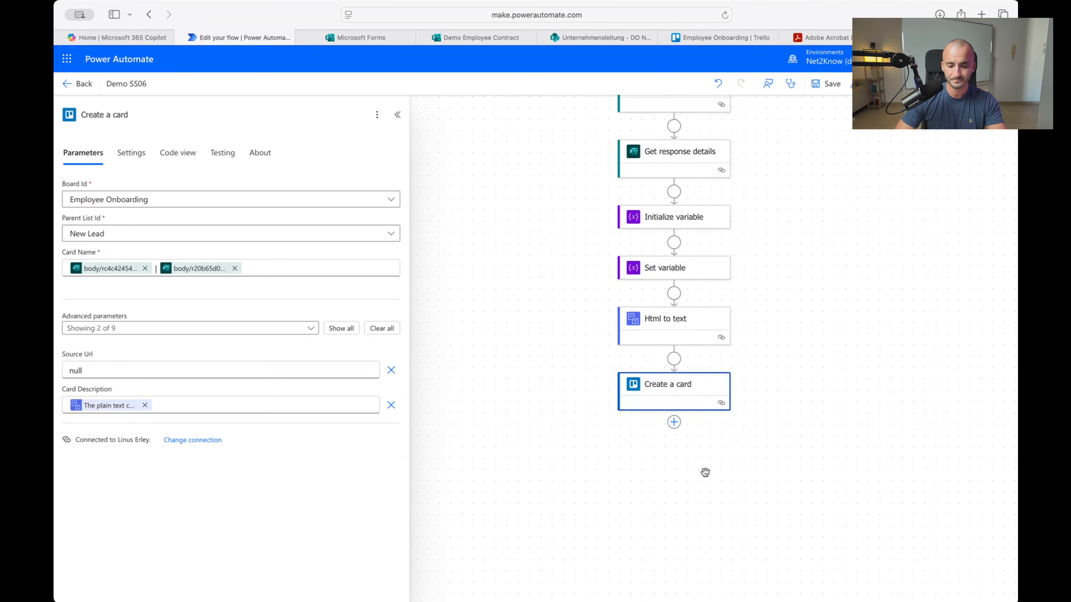
scroll(733, 473, "up", 1)
scroll(729, 478, "up", 1)
scroll(728, 477, "up", 3)
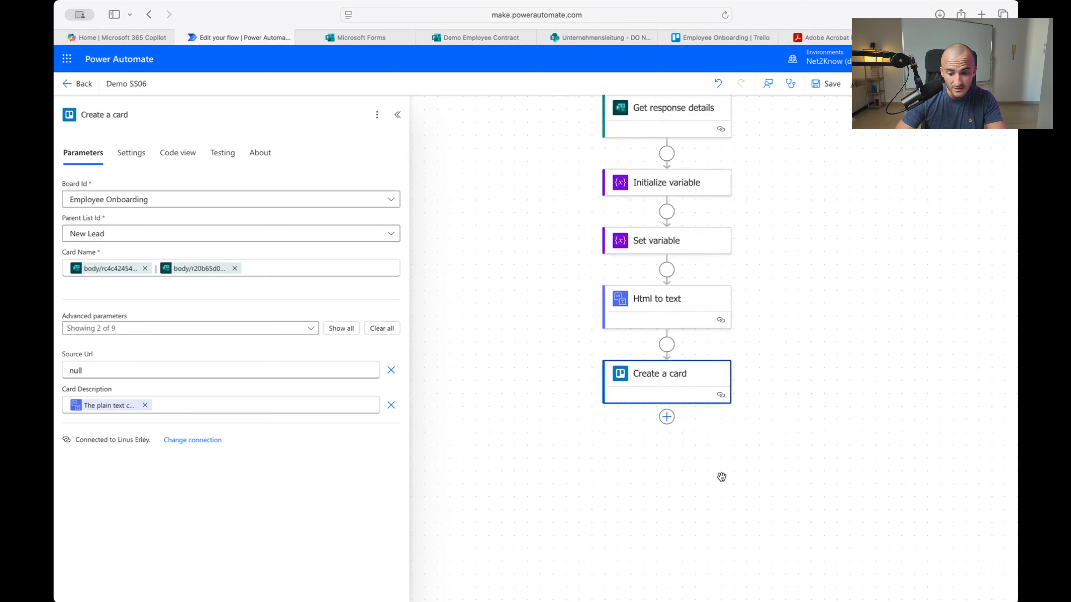
left_click_drag(708, 461, 755, 368)
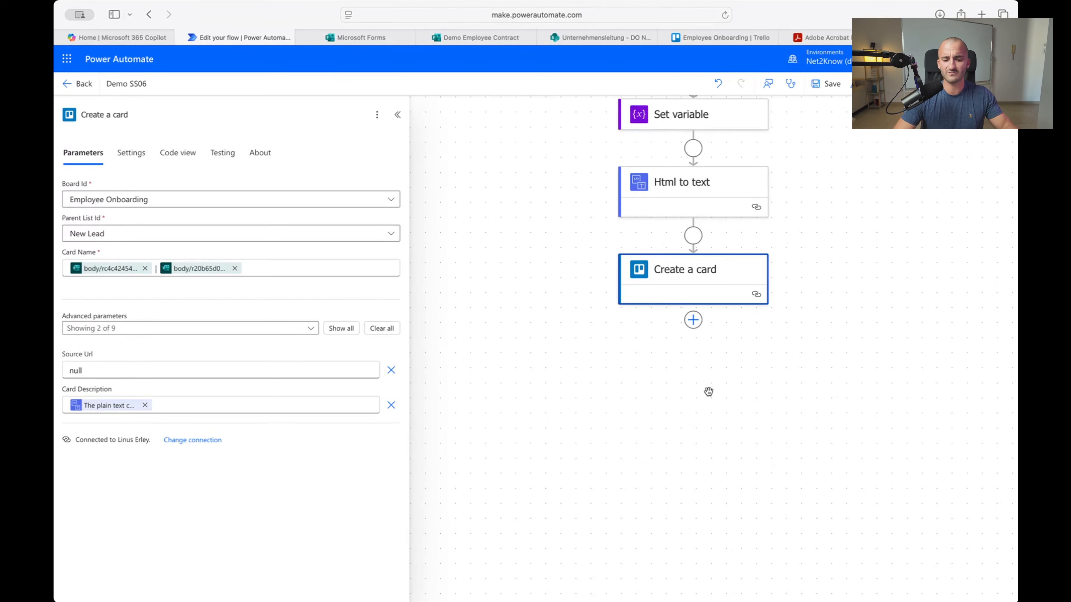
left_click(693, 319)
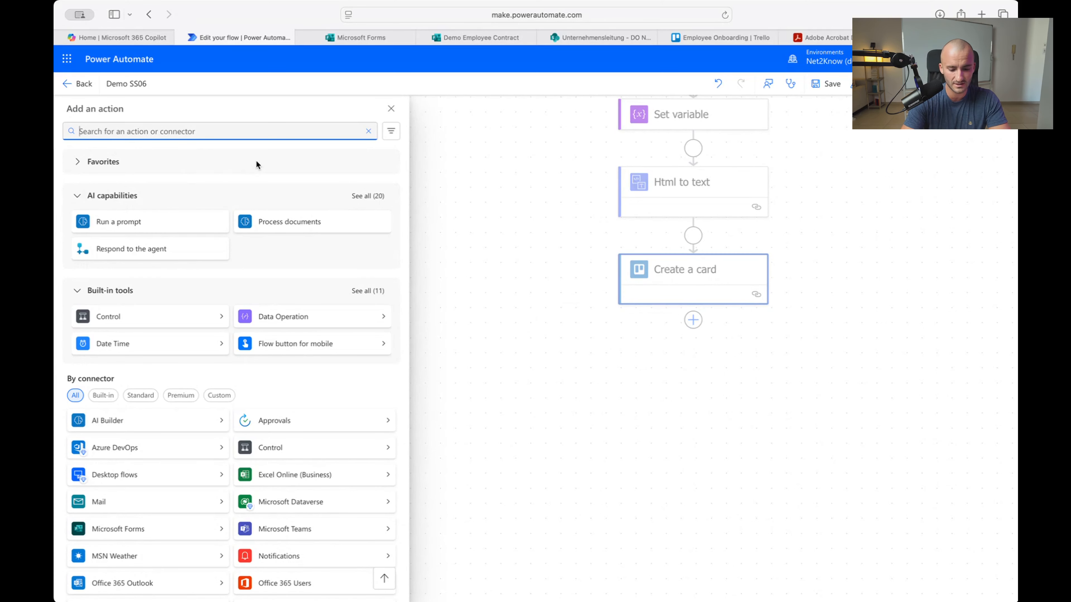
Search 'start and wait for app' and add the Start and wait for an approval action
type("start and wai")
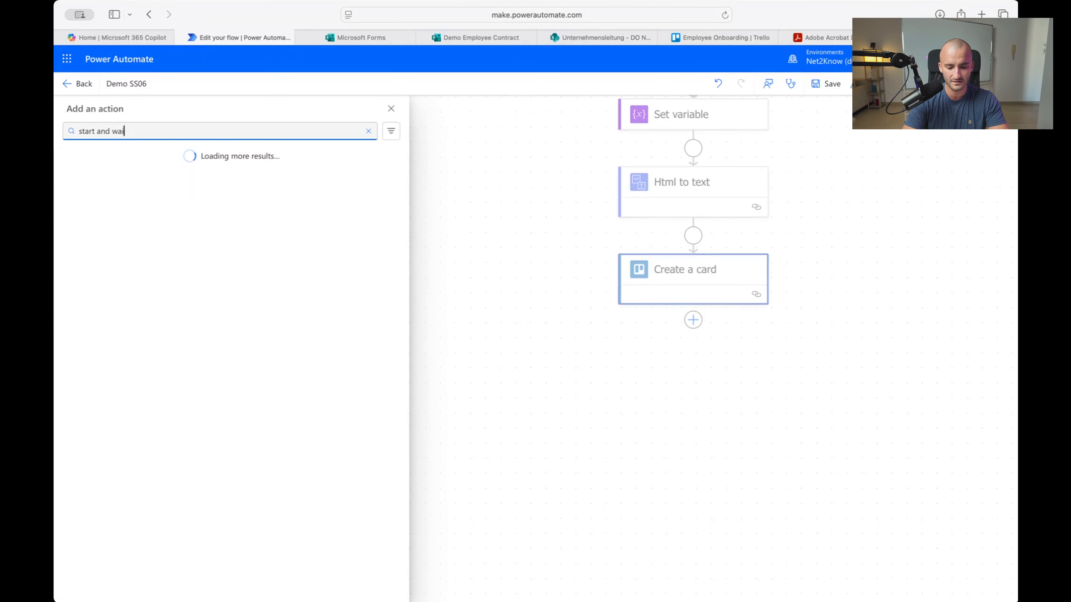
type("t for app")
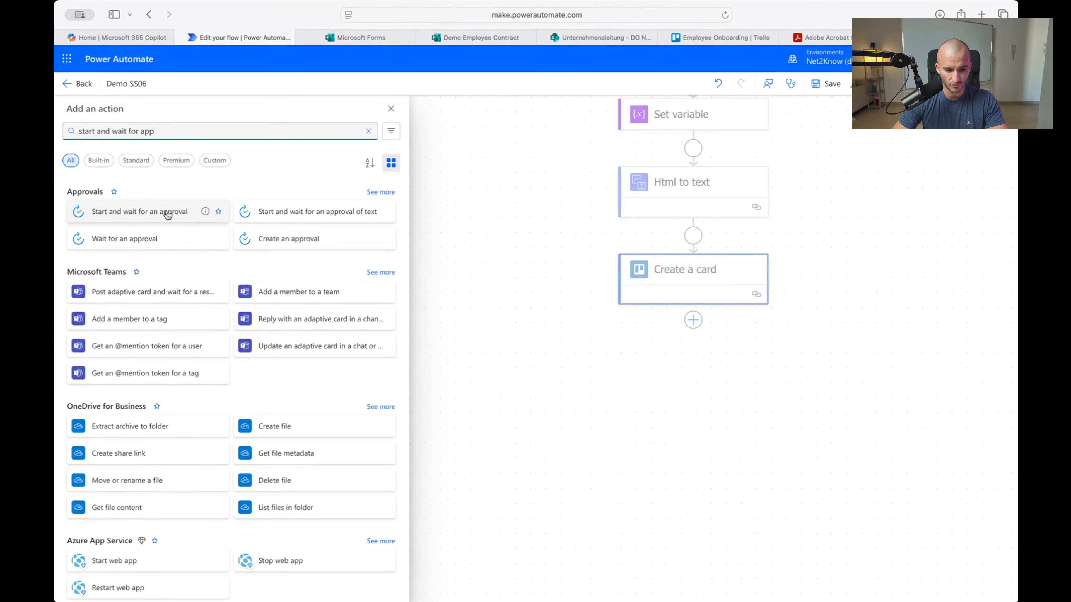
left_click(168, 214)
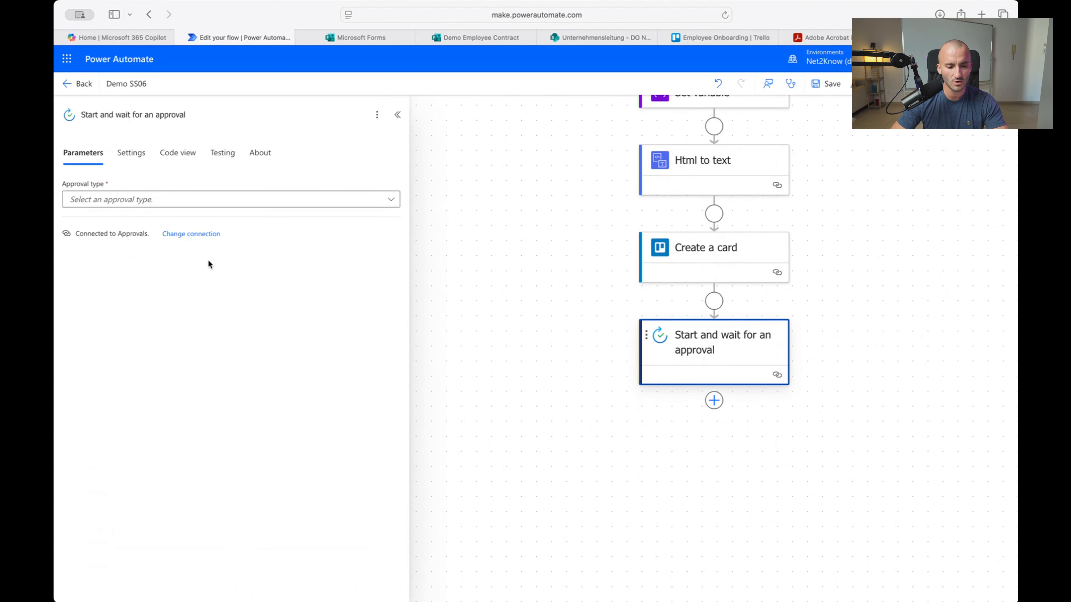
Set Approval type to 'Approve/Reject - Everyone must approve' and begin filling the Title
left_click(238, 204)
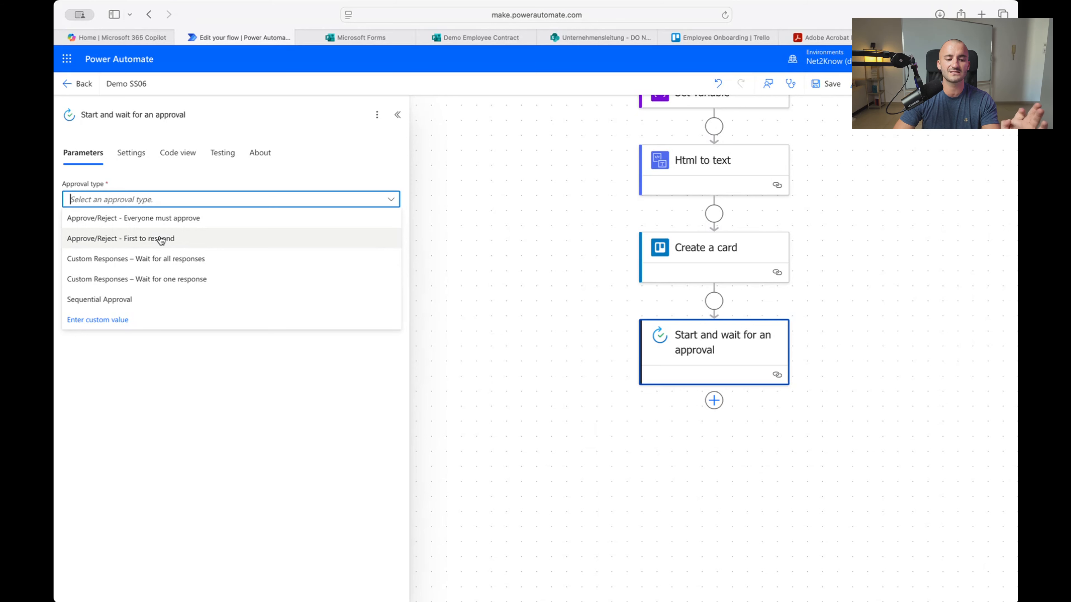
left_click(159, 219)
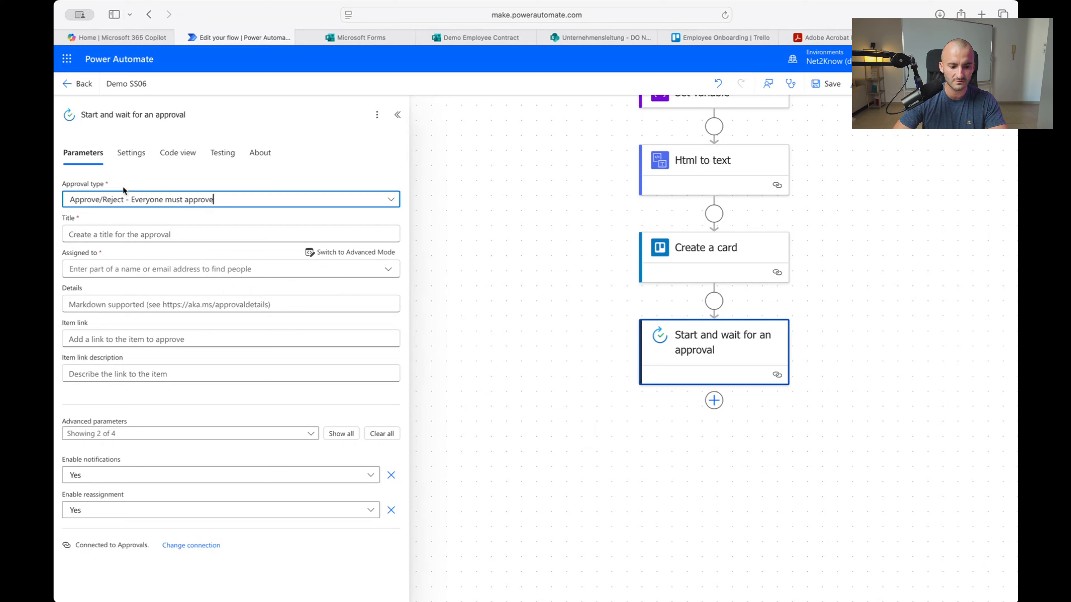
left_click(87, 235)
Enter 'New Contract Submission for' as the approval Title and bring up the dynamic content list
type("New")
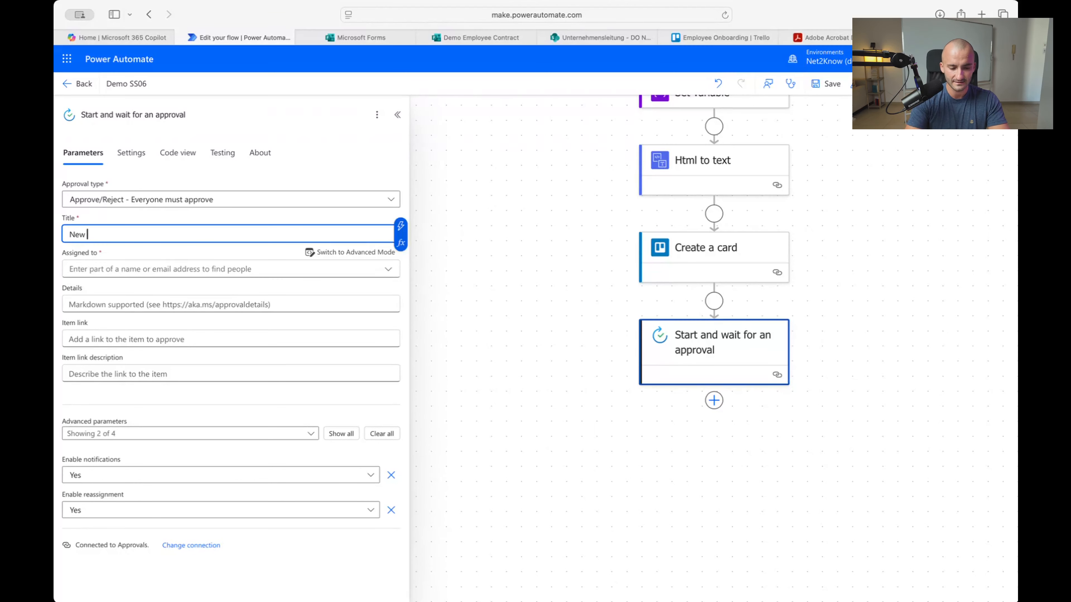
key("BackSpace")
key("BackSpace")
key("BackSpace")
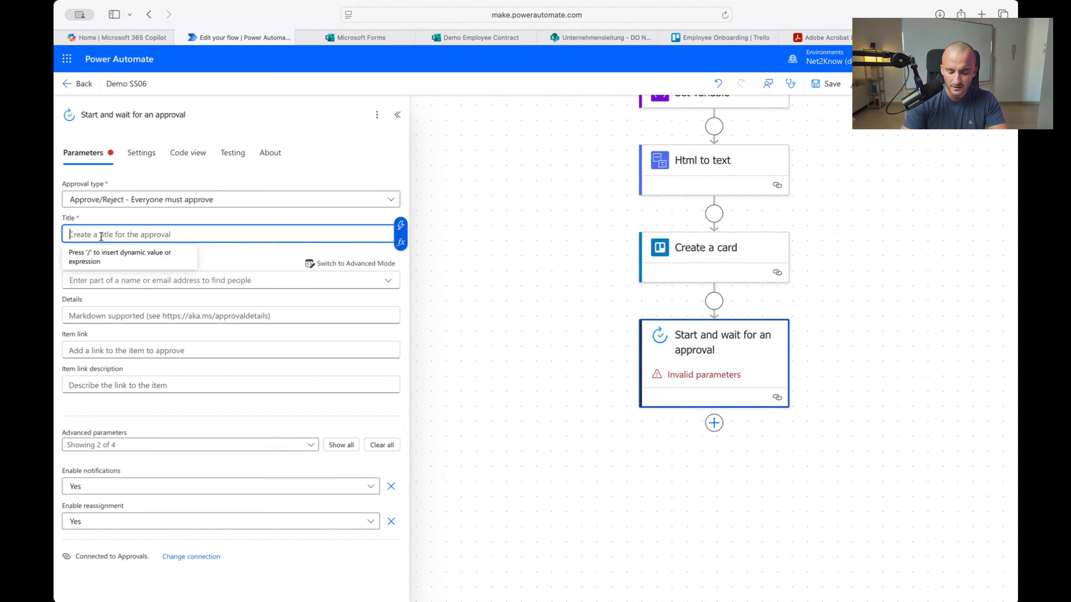
type("New")
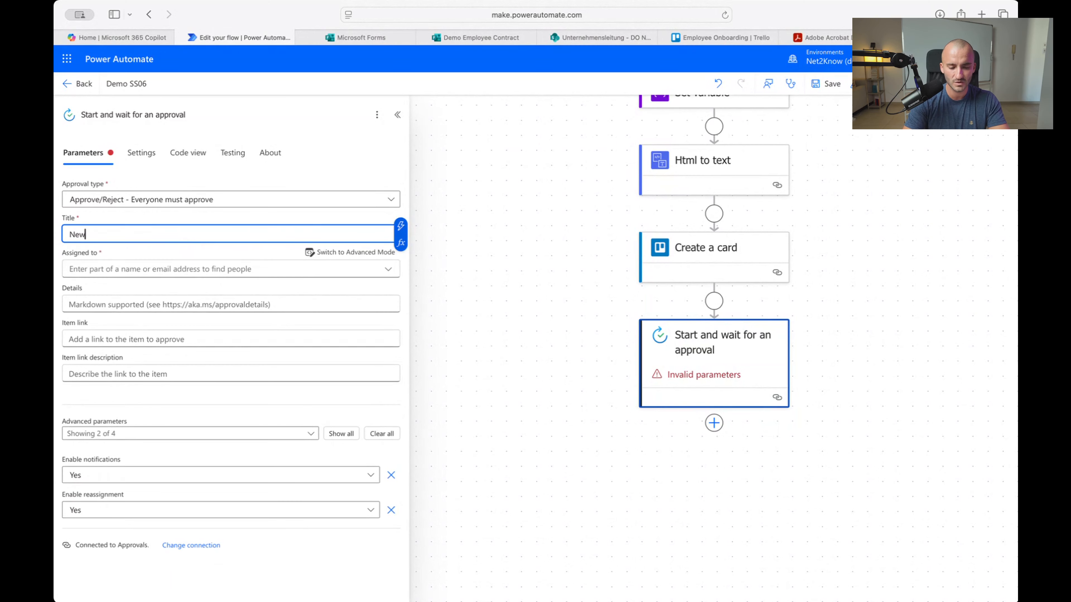
key("BackSpace")
key("BackSpace")
key("BackSpace")
key("BackSpace")
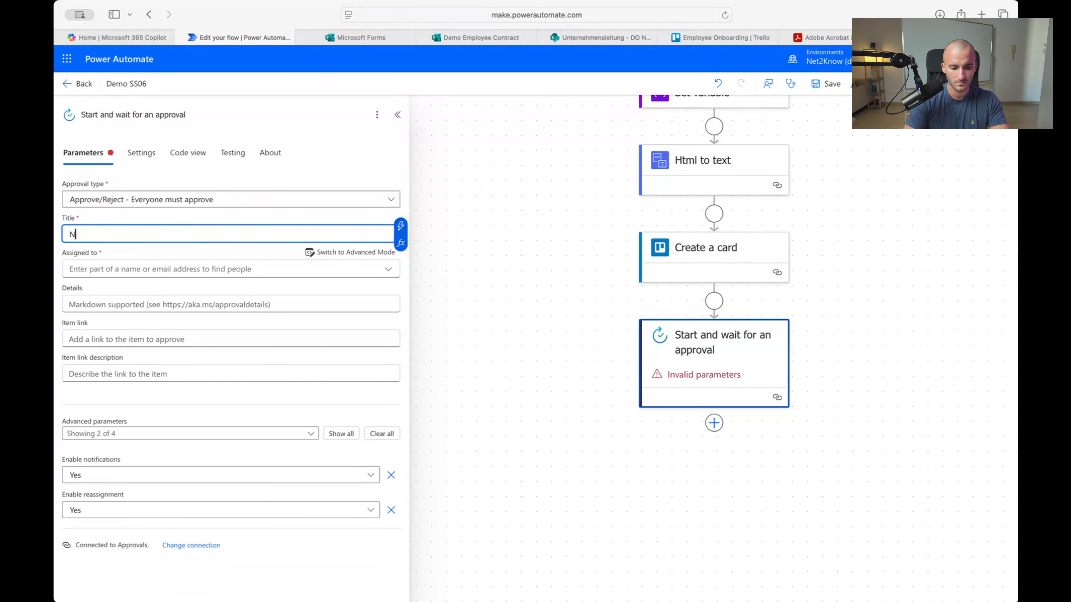
type("New Con")
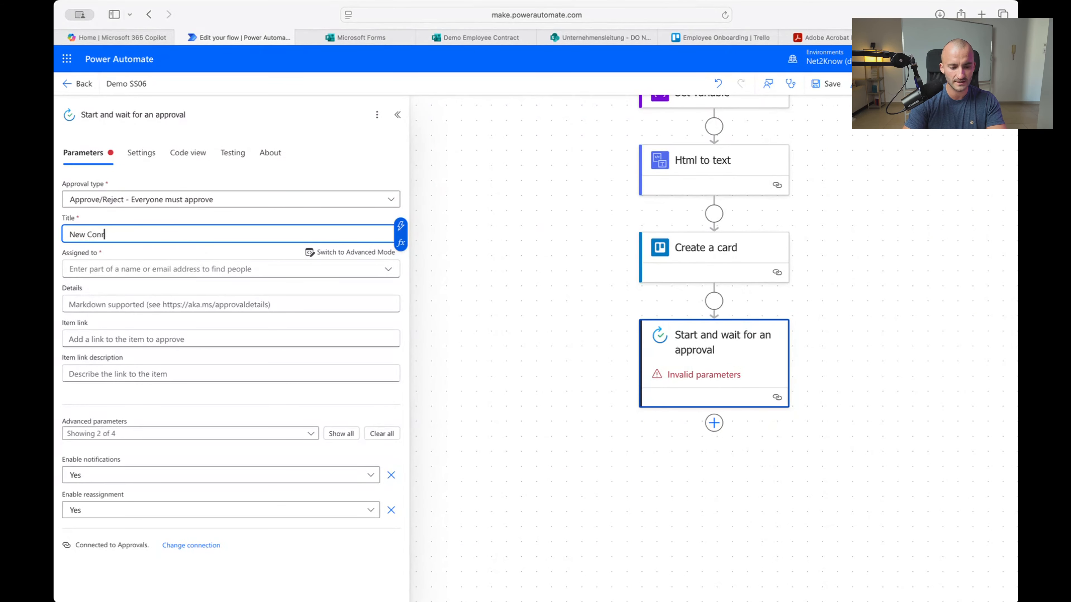
type("tract")
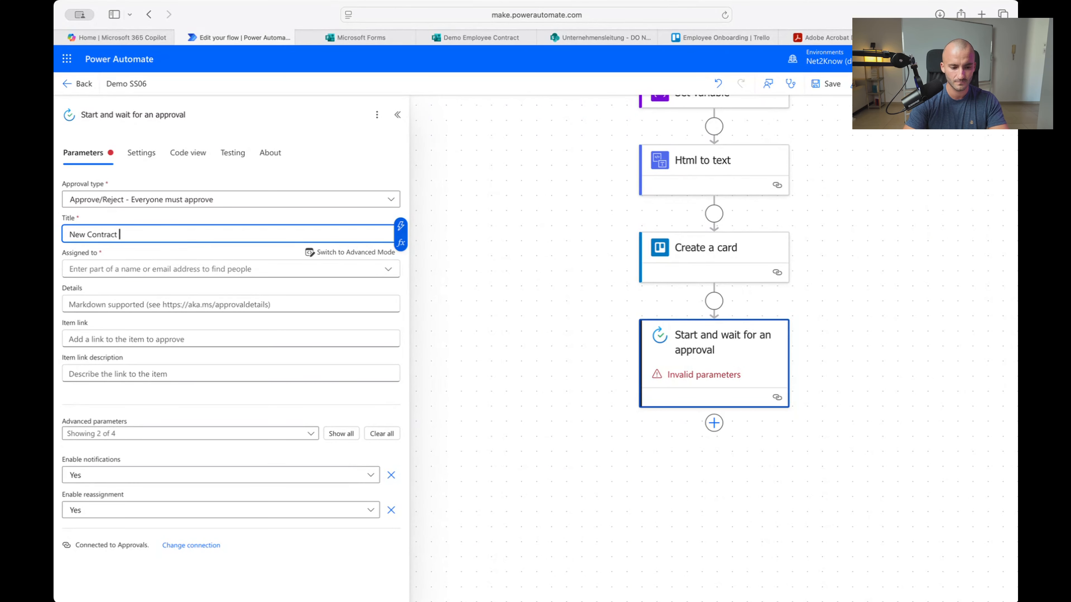
type(" Submission for")
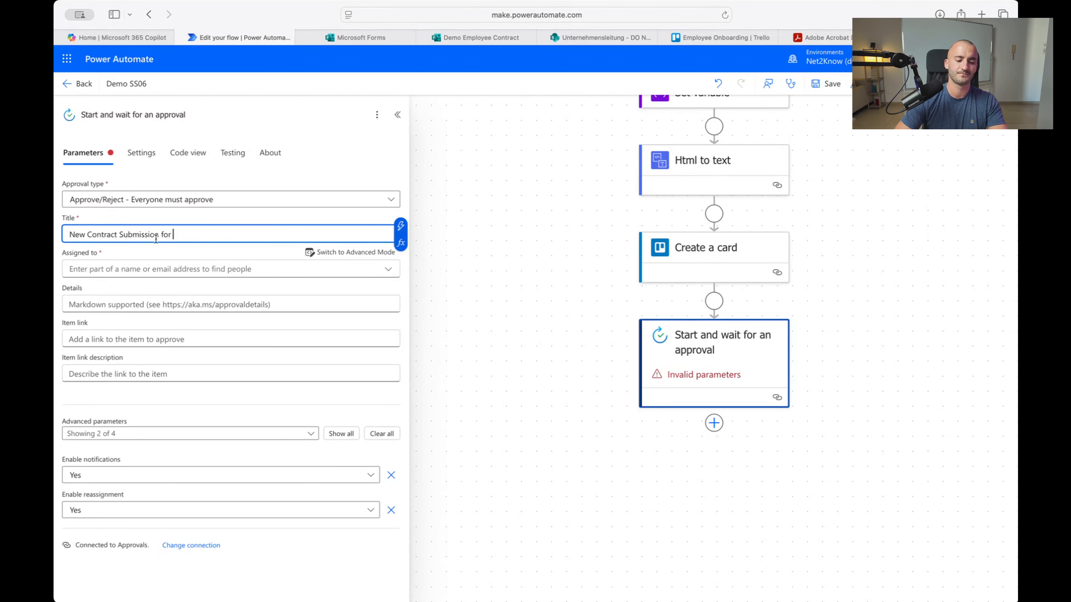
left_click(401, 227)
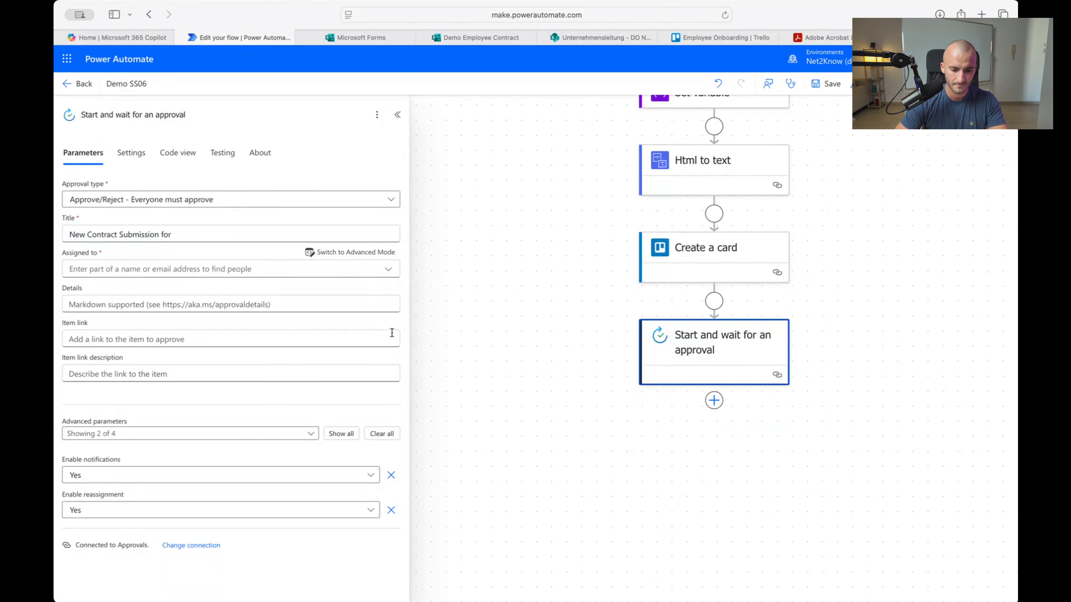
Append the form's 'First and Last Name' answer to the approval title
scroll(530, 424, "down", 2)
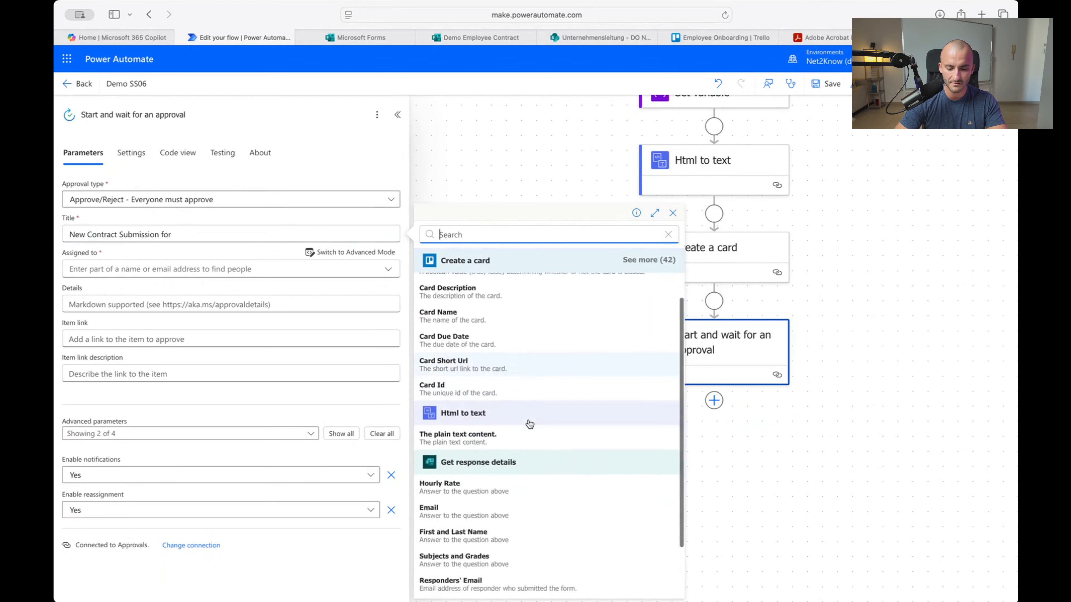
scroll(530, 424, "down", 2)
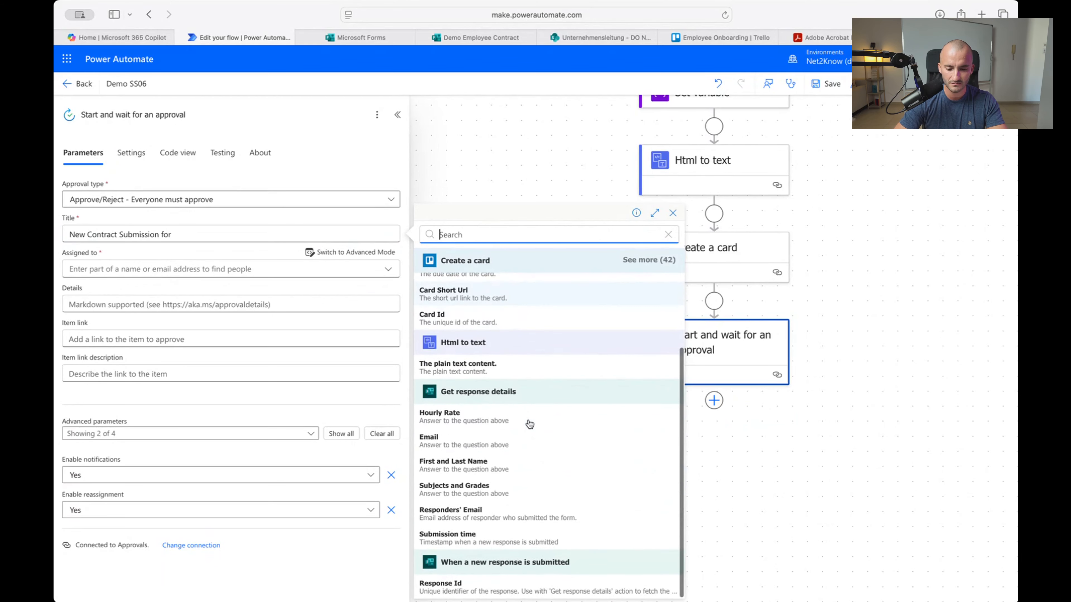
left_click(507, 469)
Assign the approval to a colleague by searching the Assigned to field and picking the suggestion
left_click(95, 274)
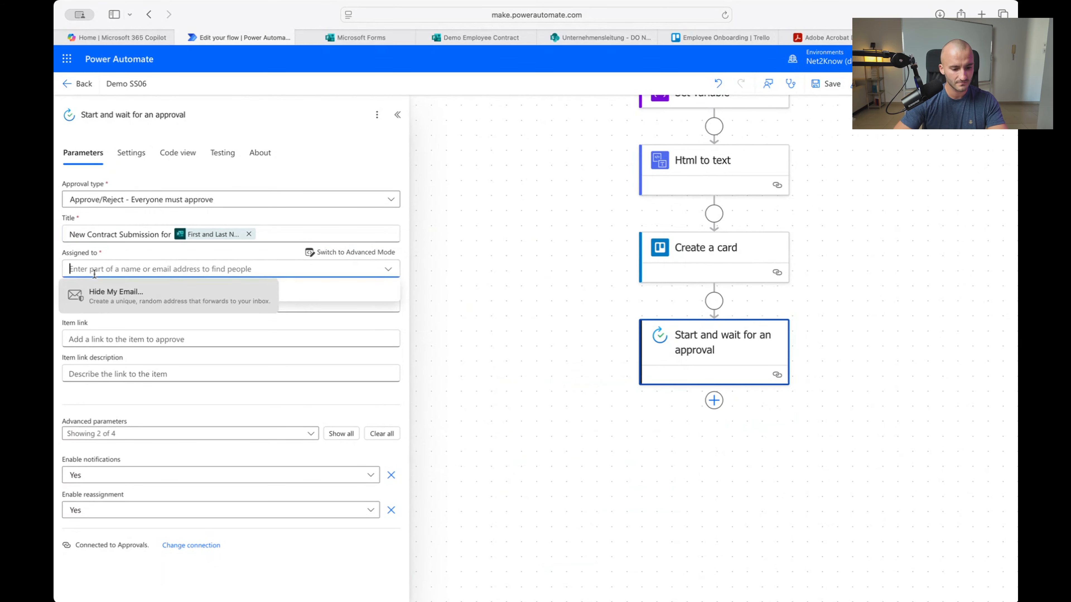
type("linuse")
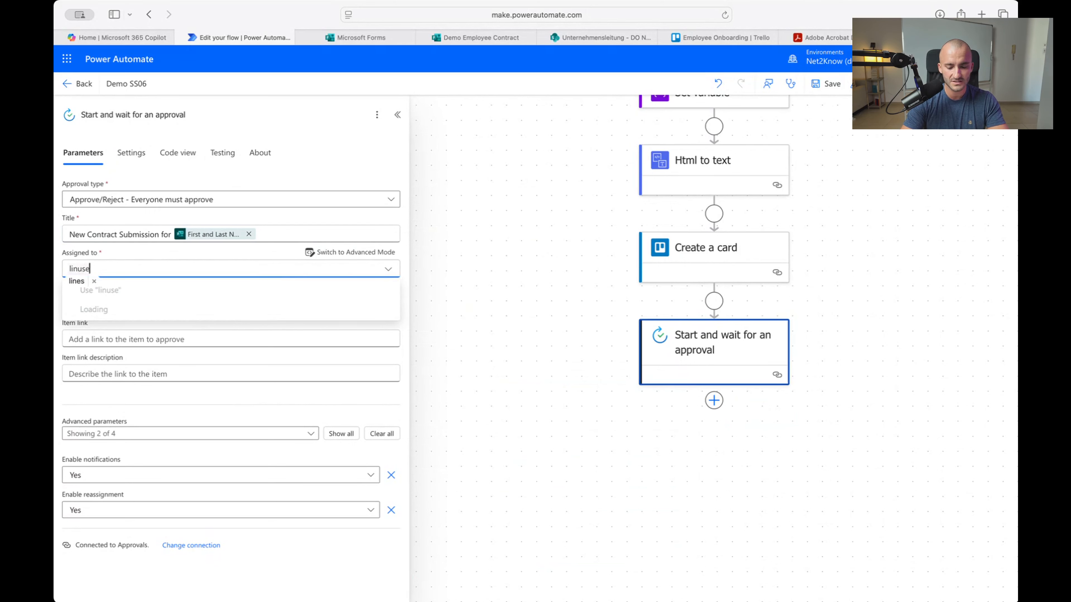
key("BackSpace")
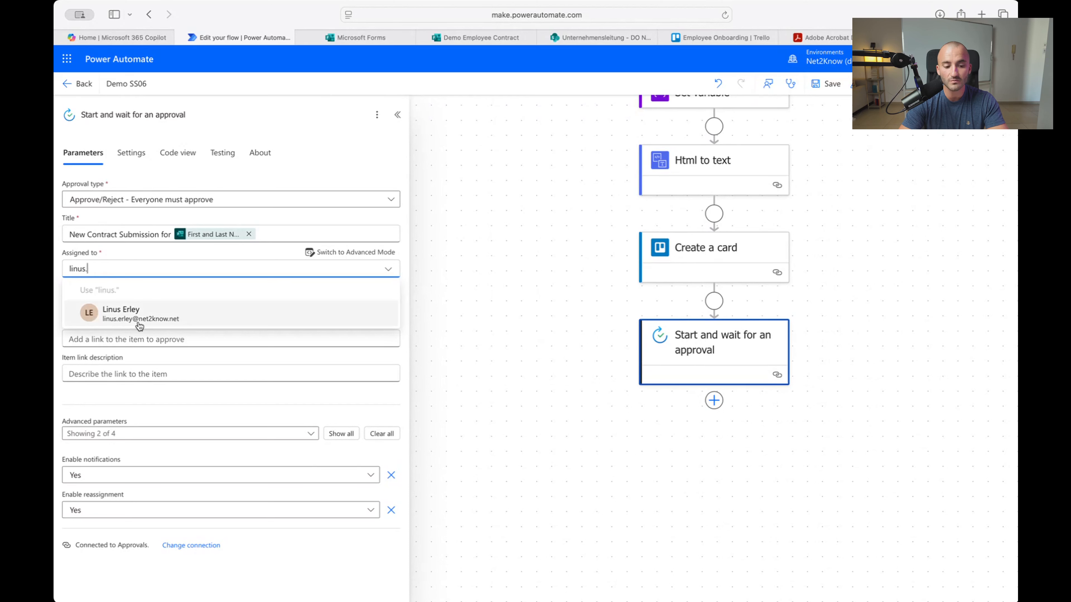
left_click(157, 312)
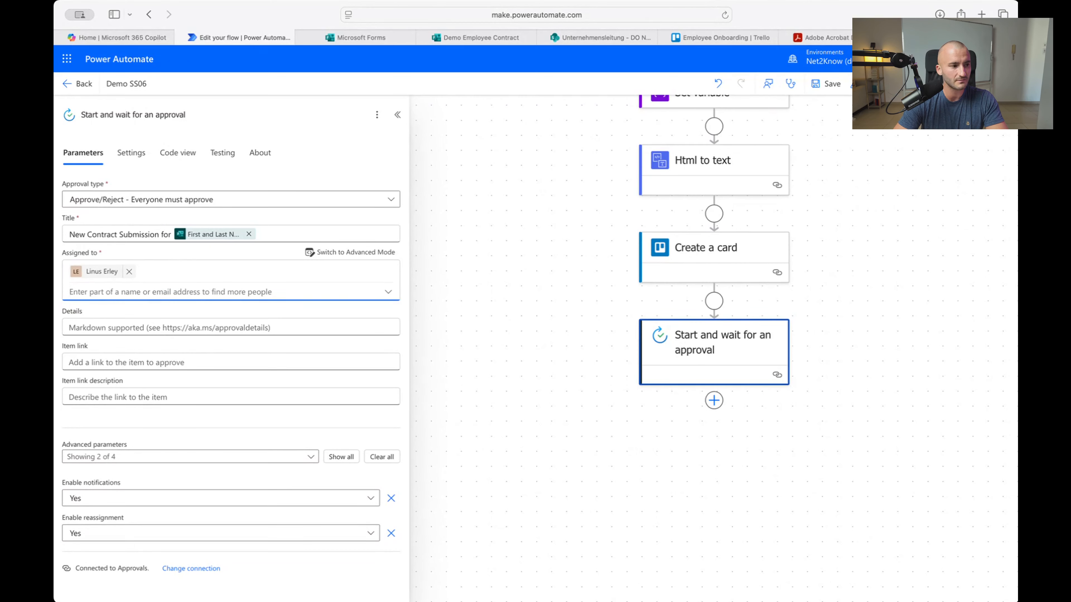
key("super+Tab")
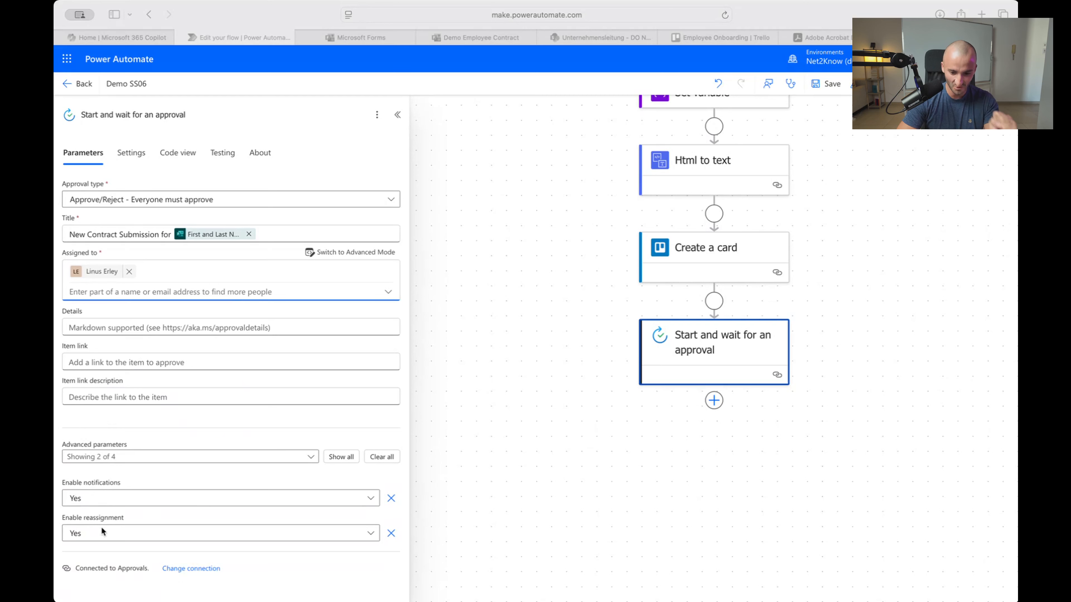
Set Enable notifications to No on the approval step
left_click(169, 498)
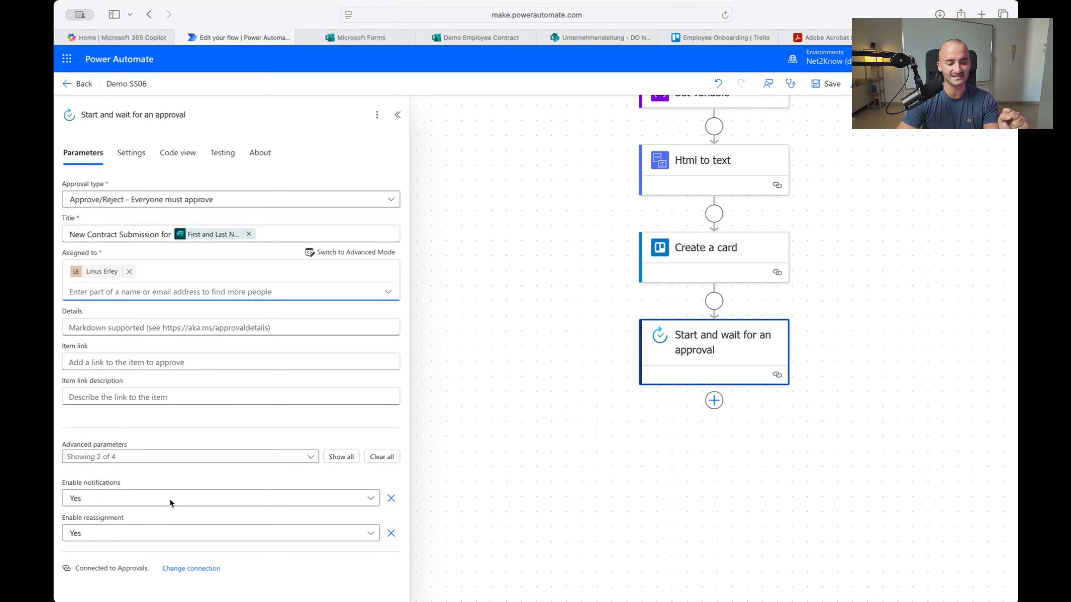
left_click(201, 504)
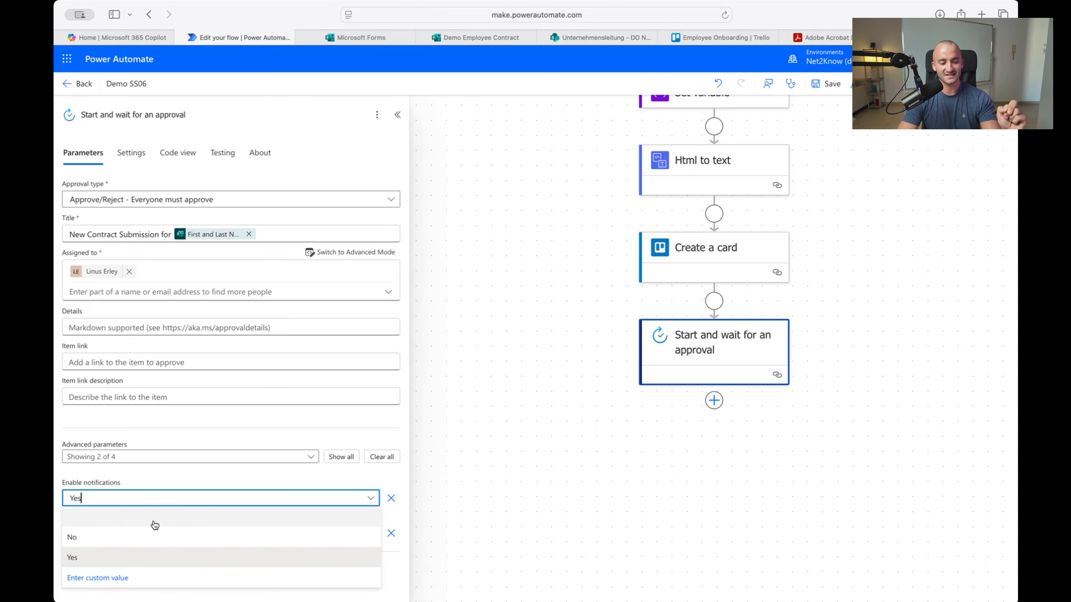
left_click(143, 538)
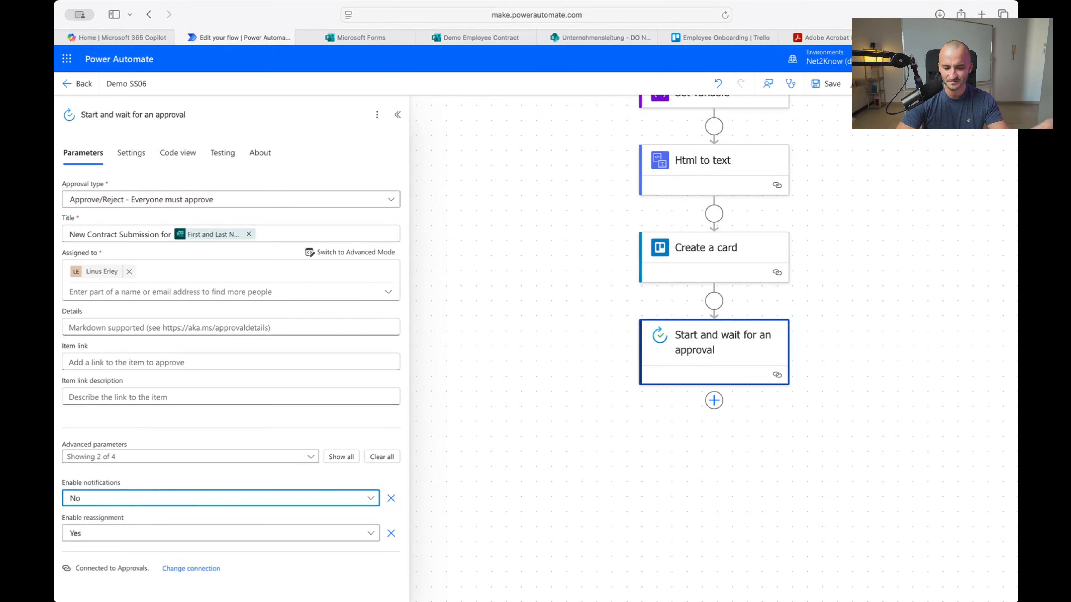
Set Enable reassignment to No on the approval step
left_click(331, 539)
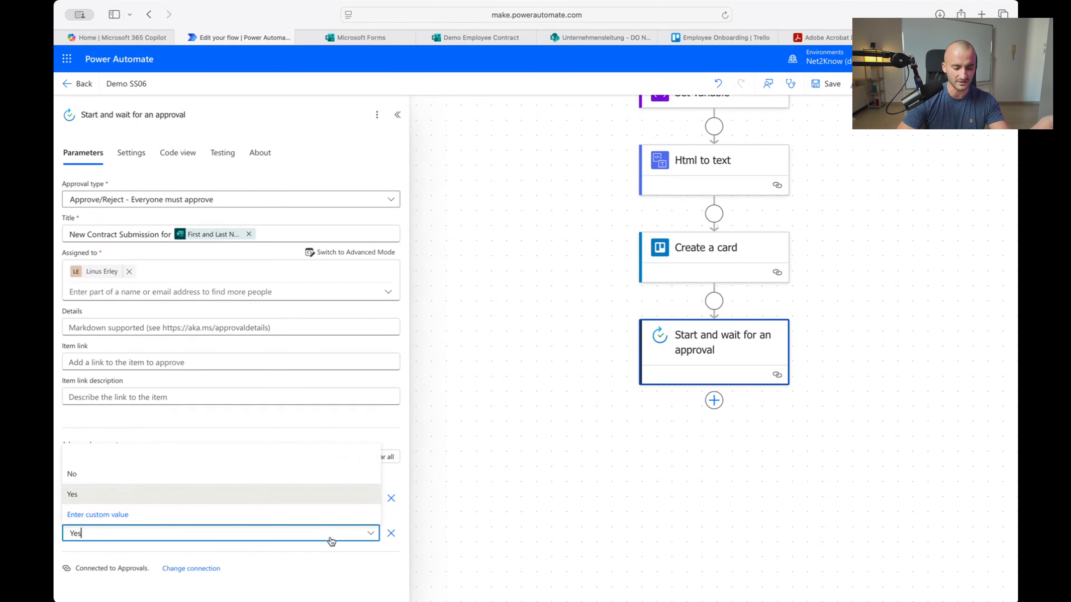
left_click(134, 477)
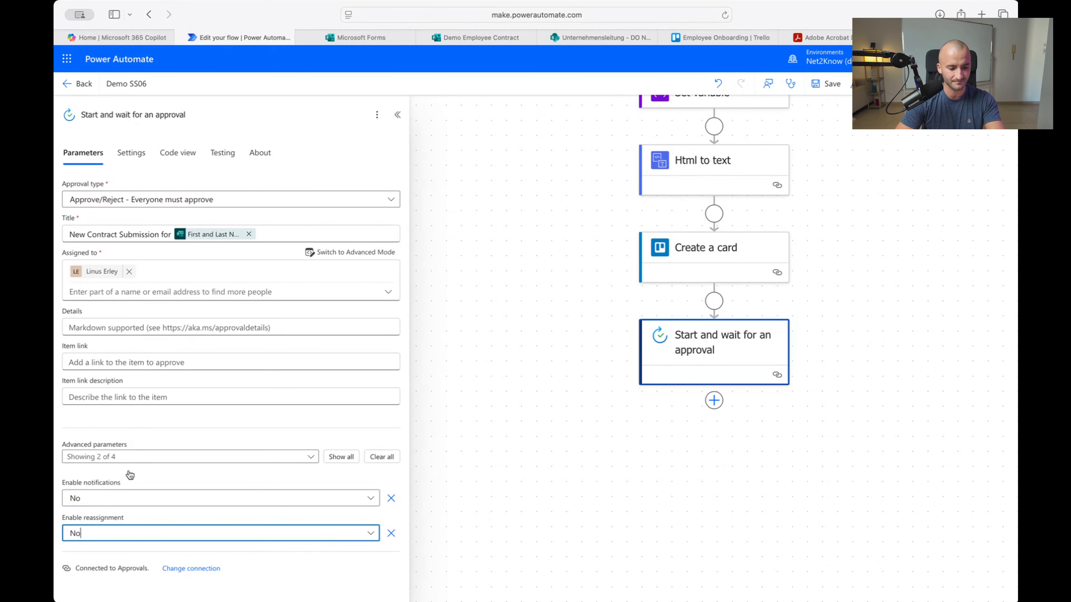
left_click(167, 539)
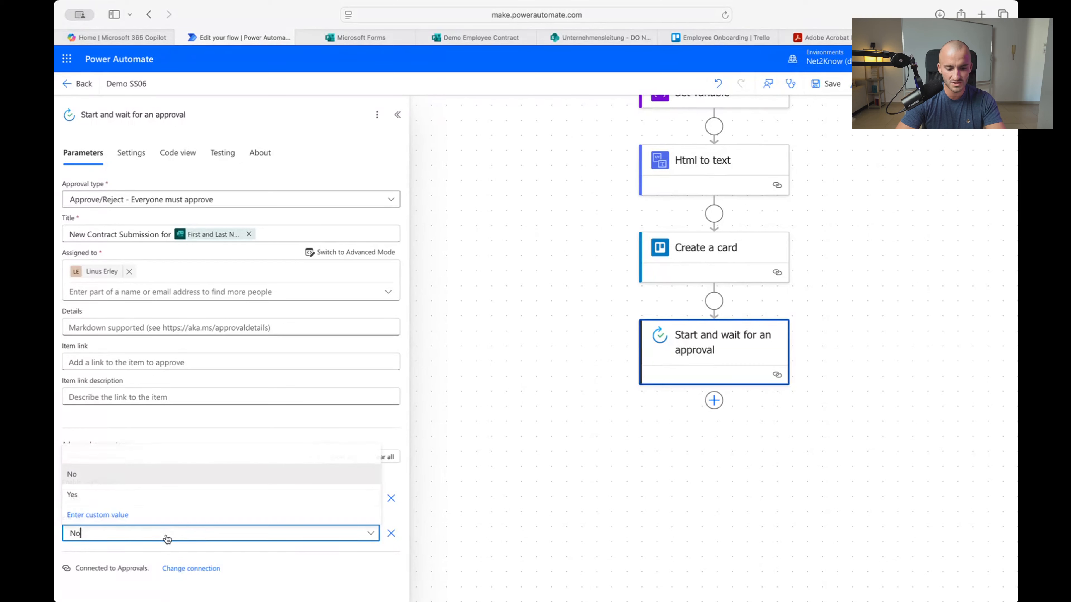
left_click(143, 494)
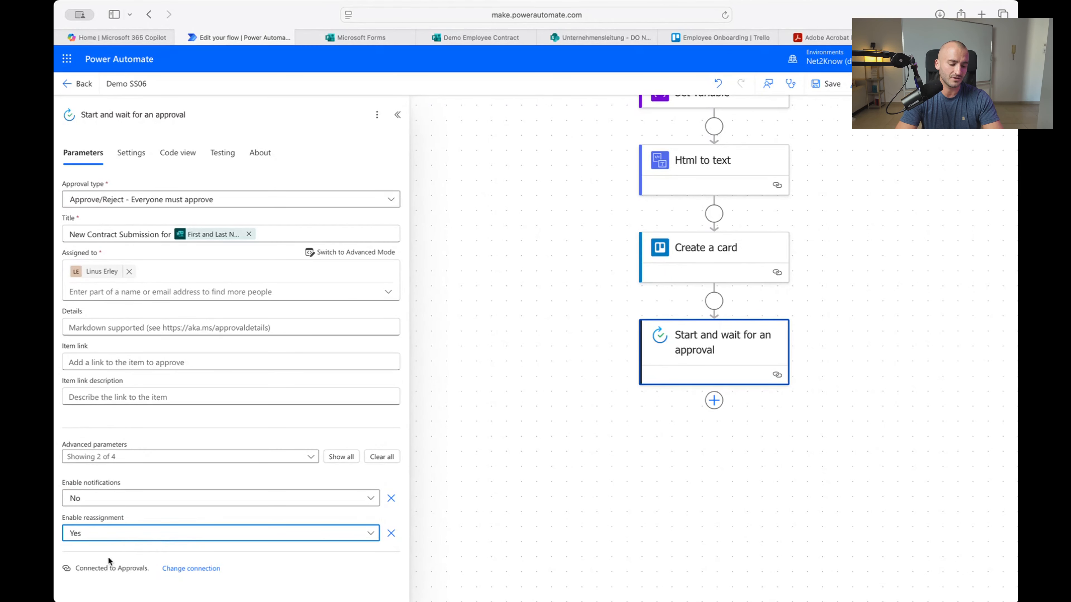
left_click(130, 539)
left_click(132, 481)
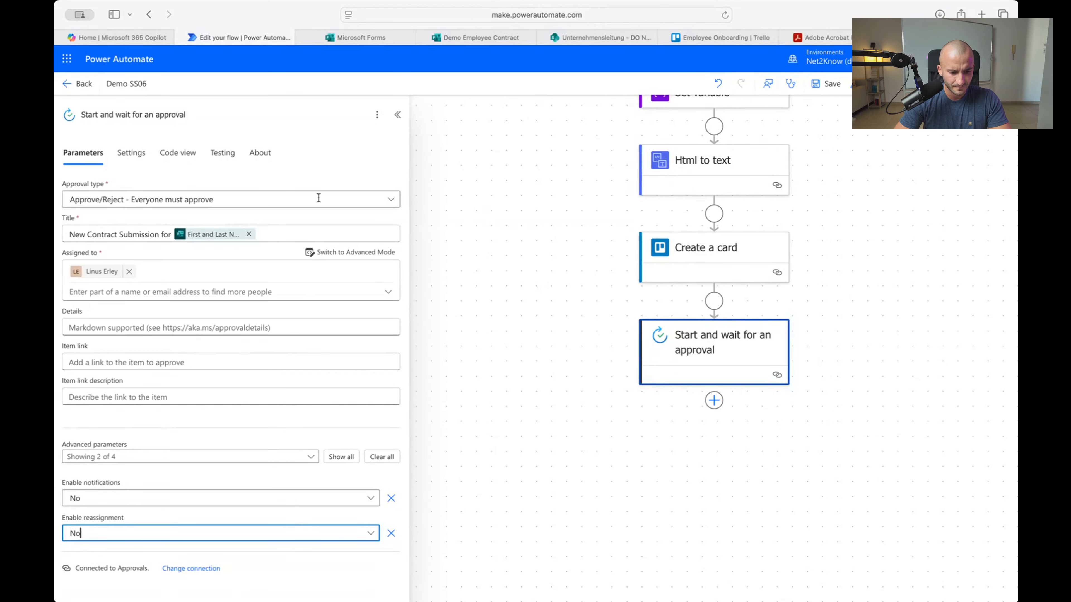
Save the 'Demo SS06' flow
left_click(819, 80)
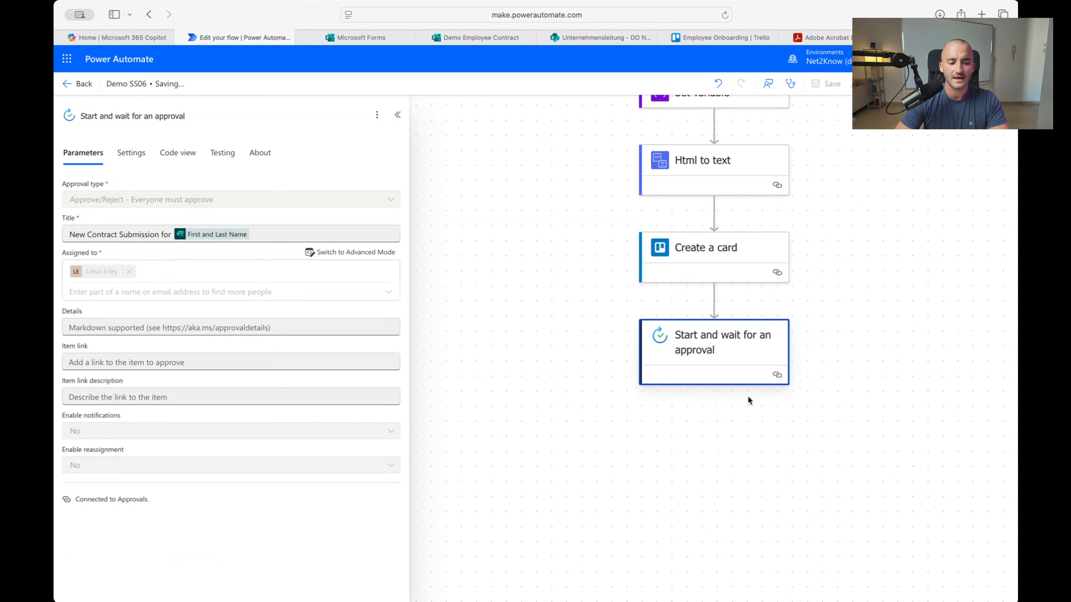
scroll(918, 331, "up", 2)
scroll(917, 331, "right", 2)
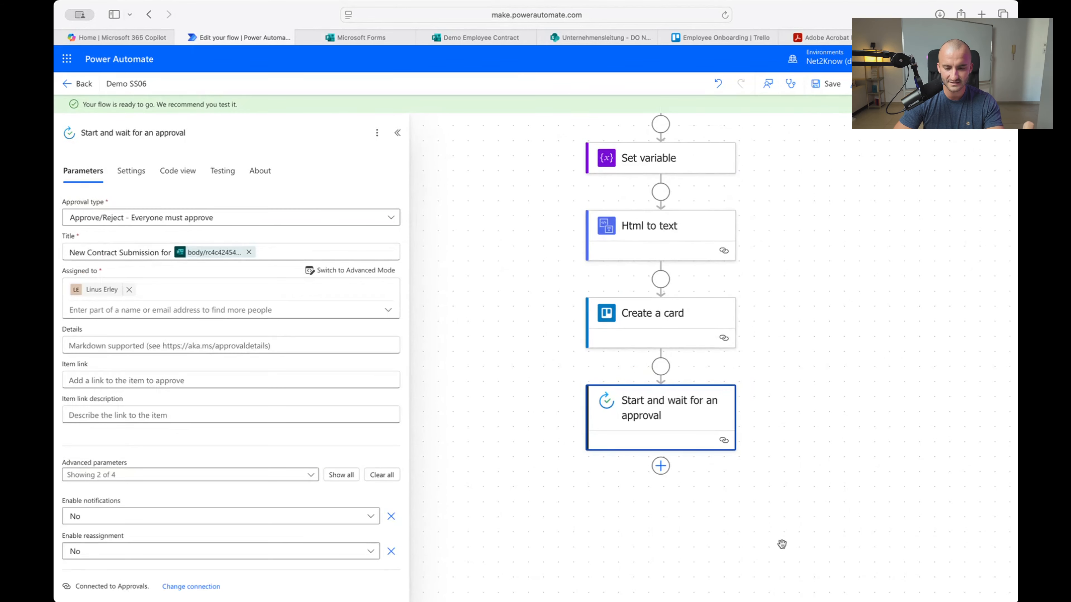
Test the flow automatically using the earlier run of a recently used trigger
left_click(850, 84)
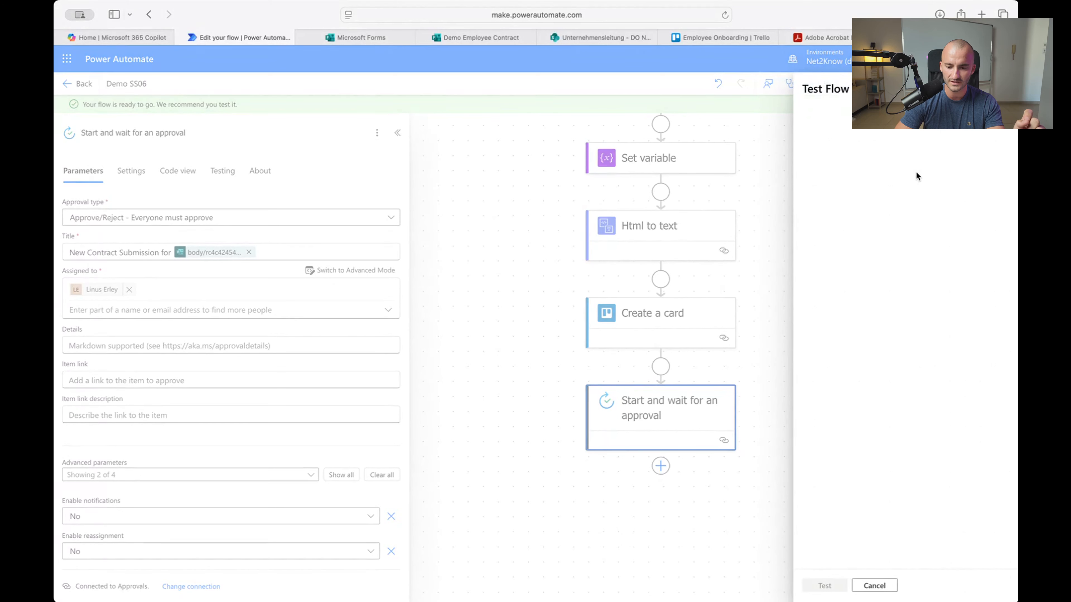
left_click(809, 145)
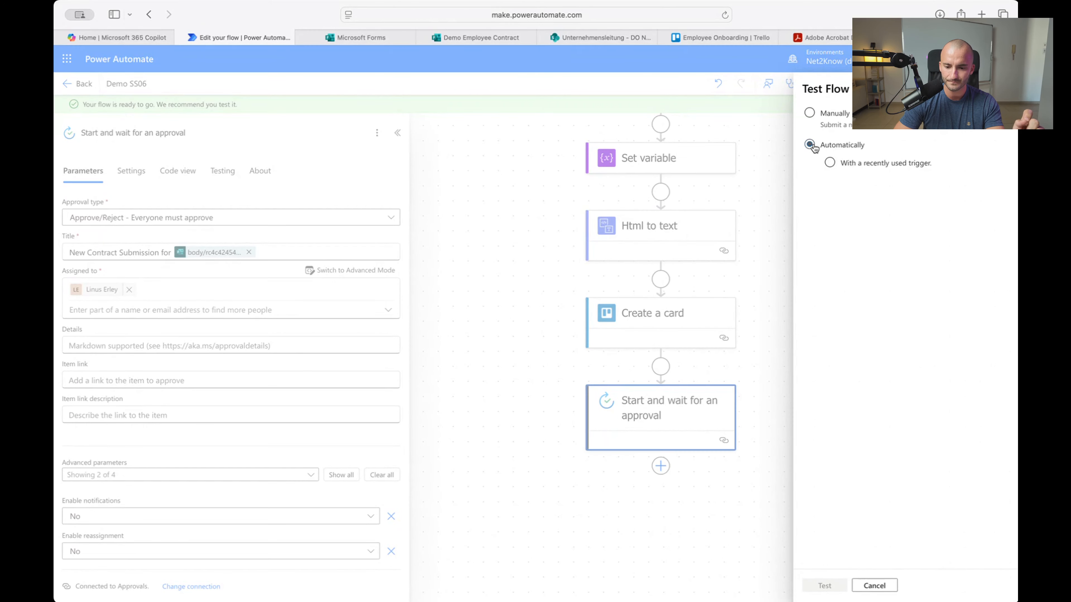
left_click(829, 163)
left_click(816, 185)
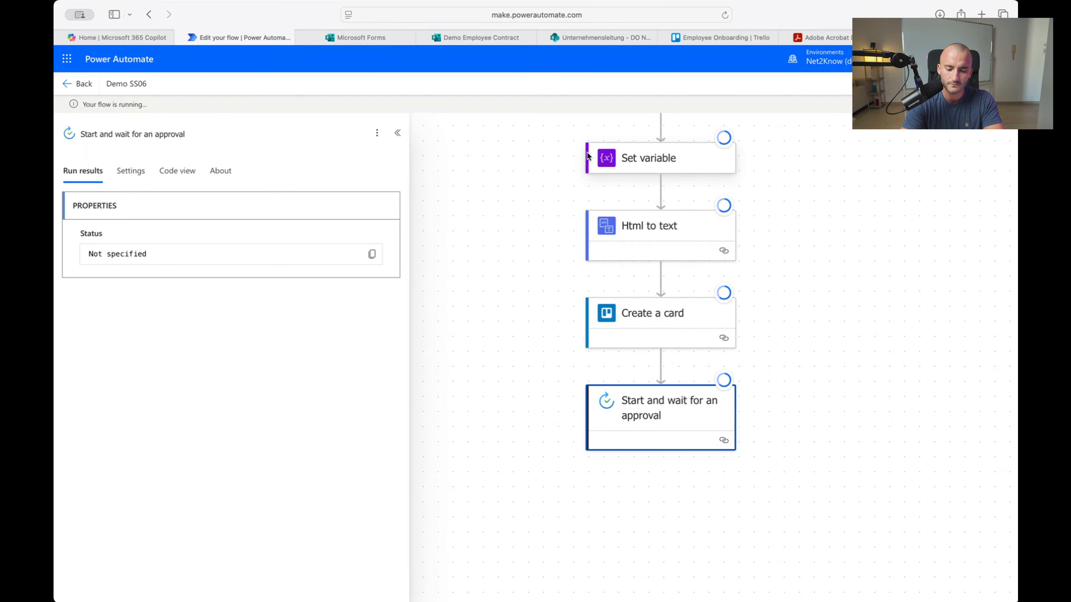
scroll(705, 212, "down", 3)
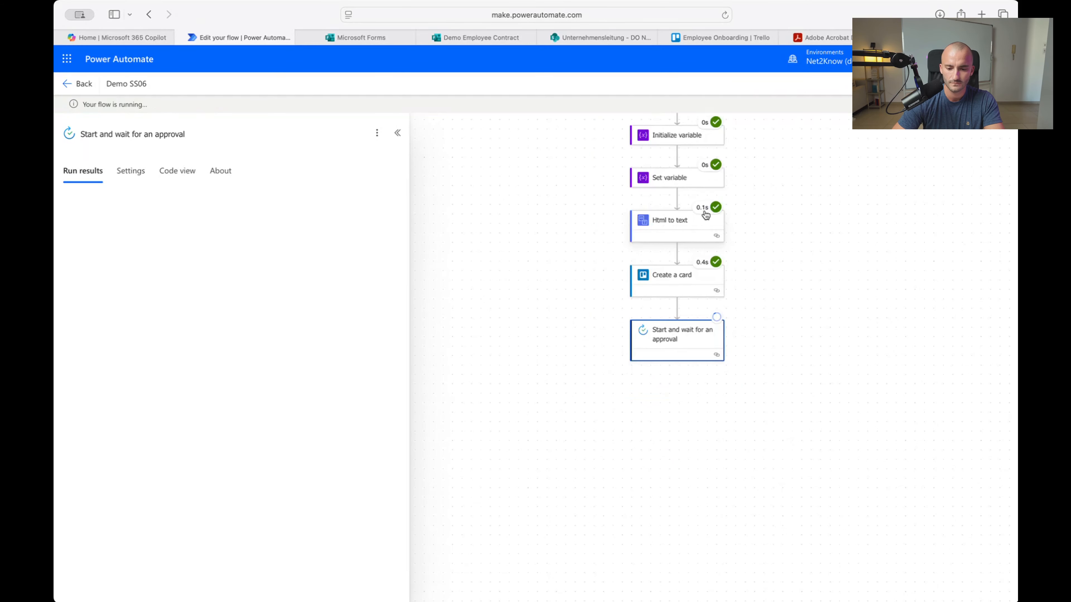
scroll(791, 315, "up", 5)
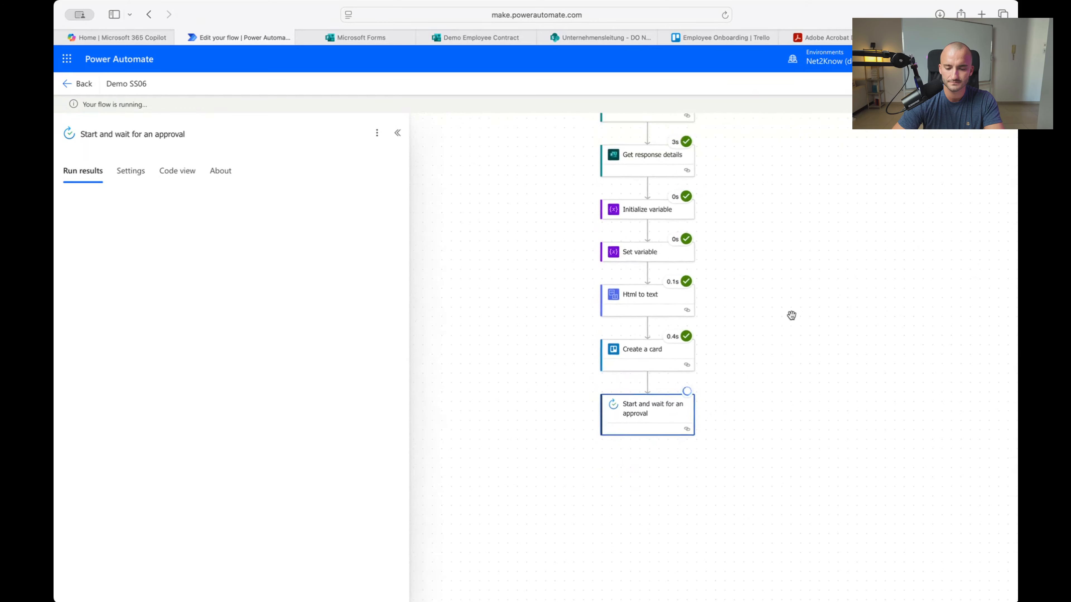
scroll(792, 316, "up", 2)
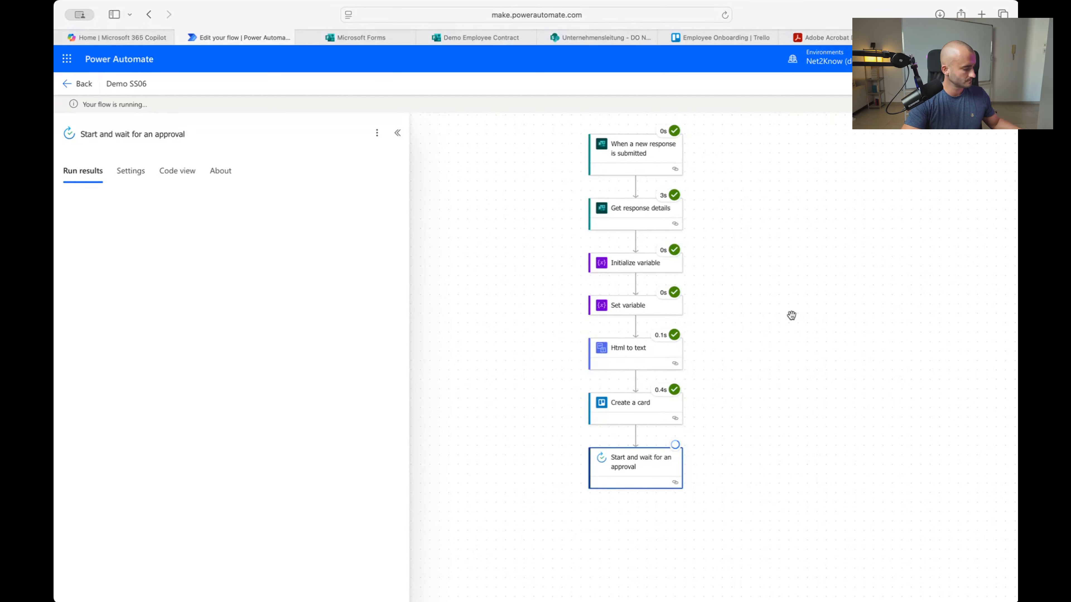
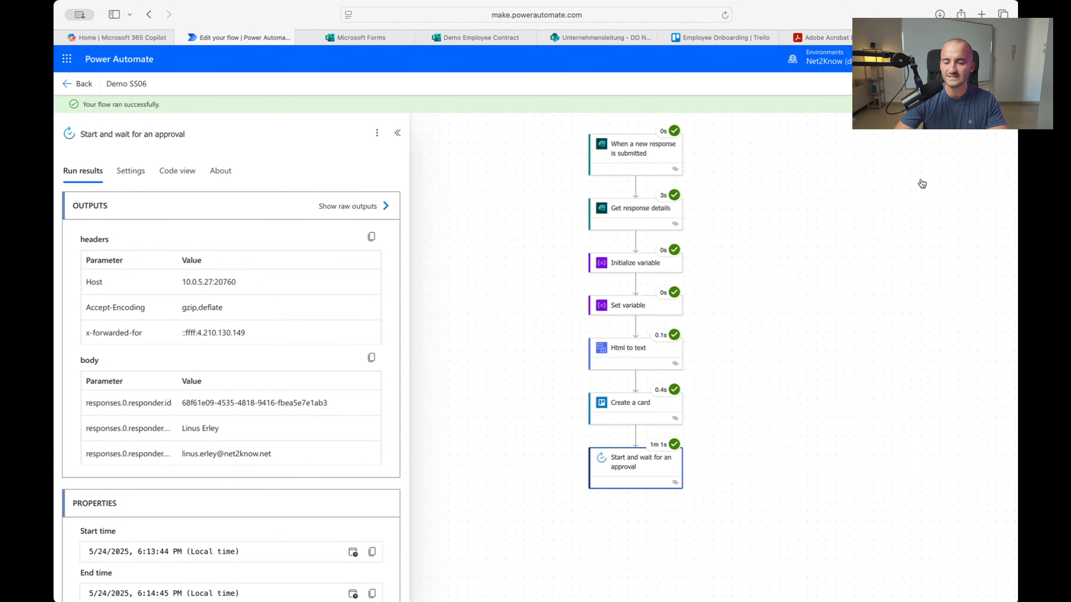
Scroll and pan the canvas to bring the 'Start and wait for an approval' step into view
scroll(676, 478, "up", 3)
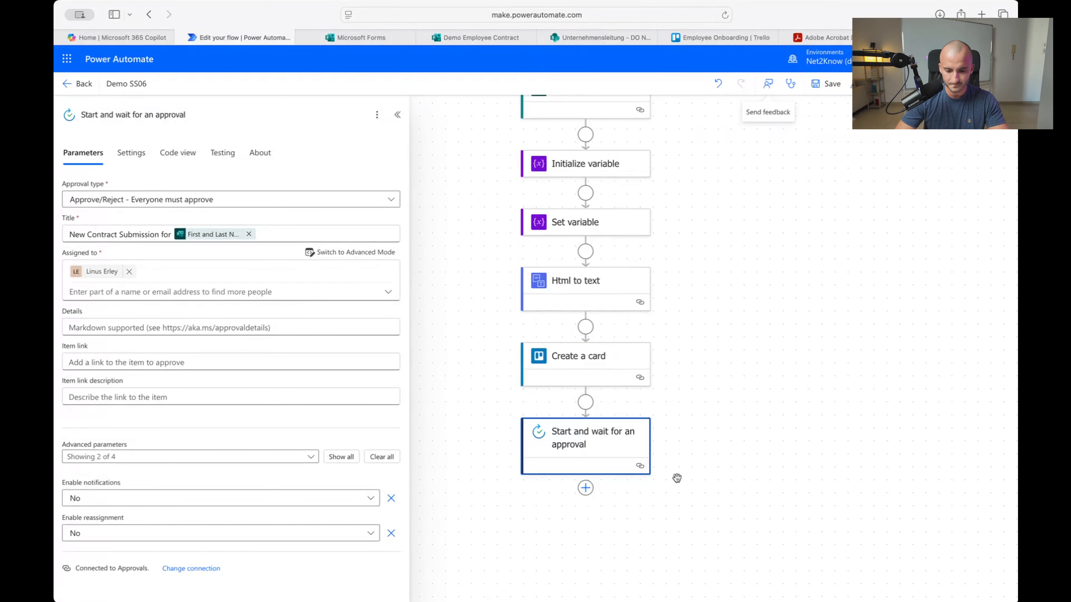
scroll(677, 478, "down", 3)
scroll(720, 476, "up", 5)
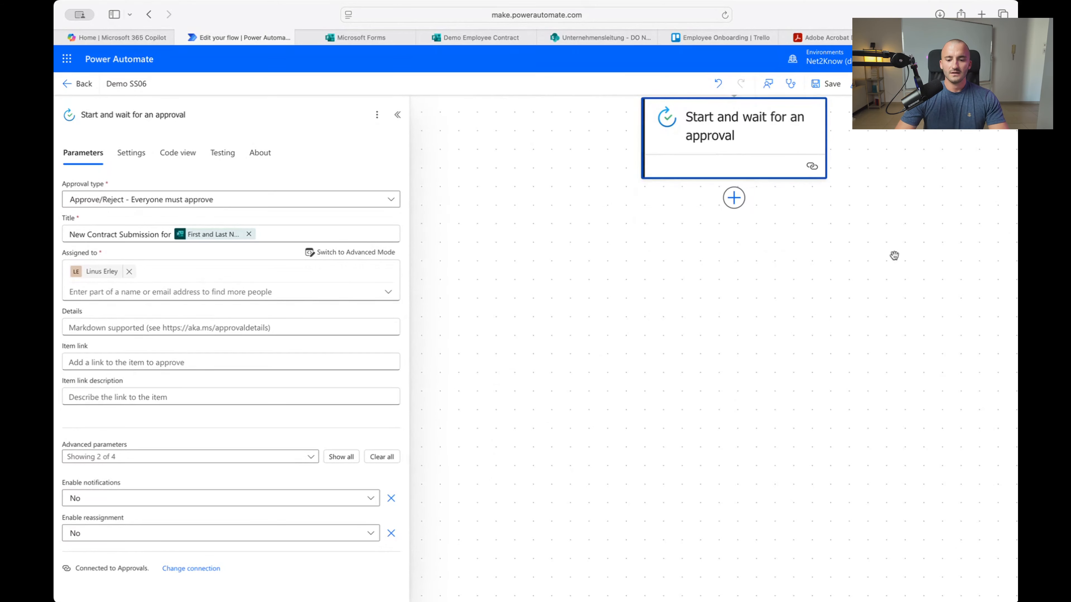
mouse_move(884, 335)
left_mouse_down()
mouse_move(862, 341)
mouse_move(864, 330)
left_mouse_up()
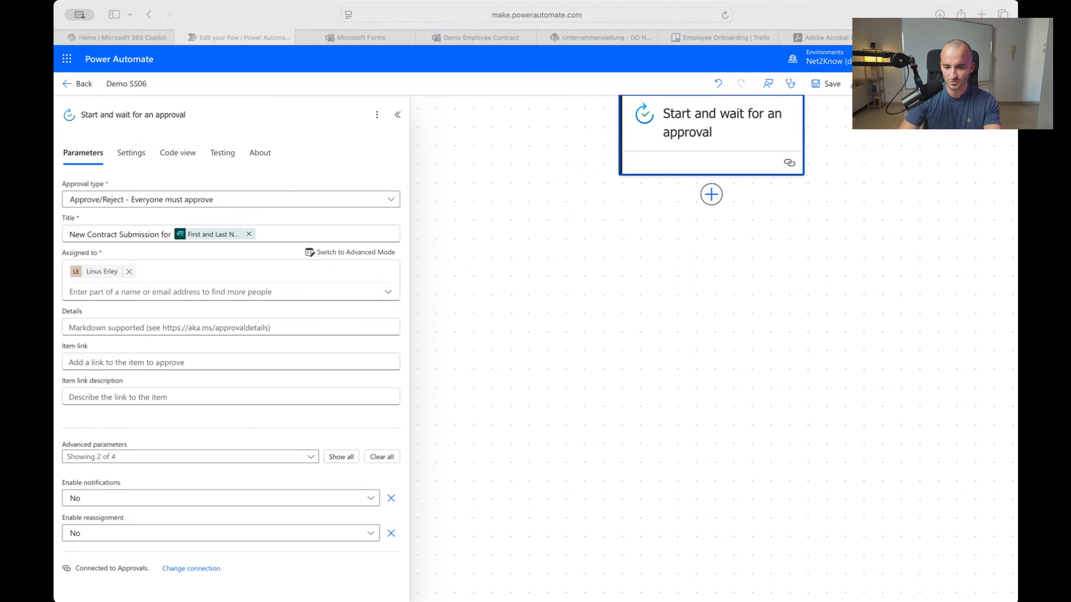
Add a Condition step directly after the approval step
left_click(712, 195)
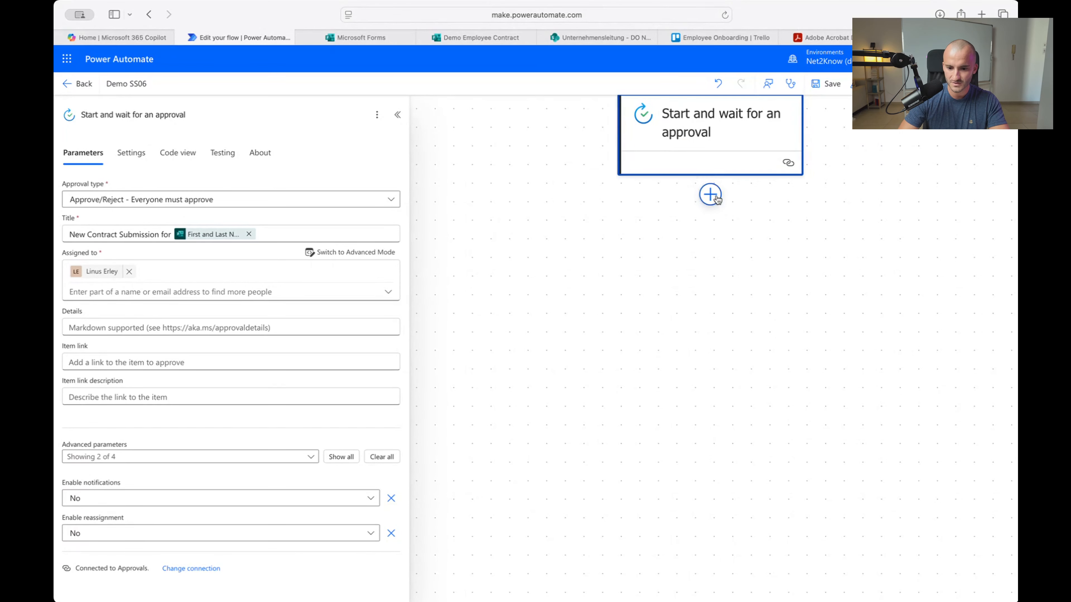
left_click(698, 211)
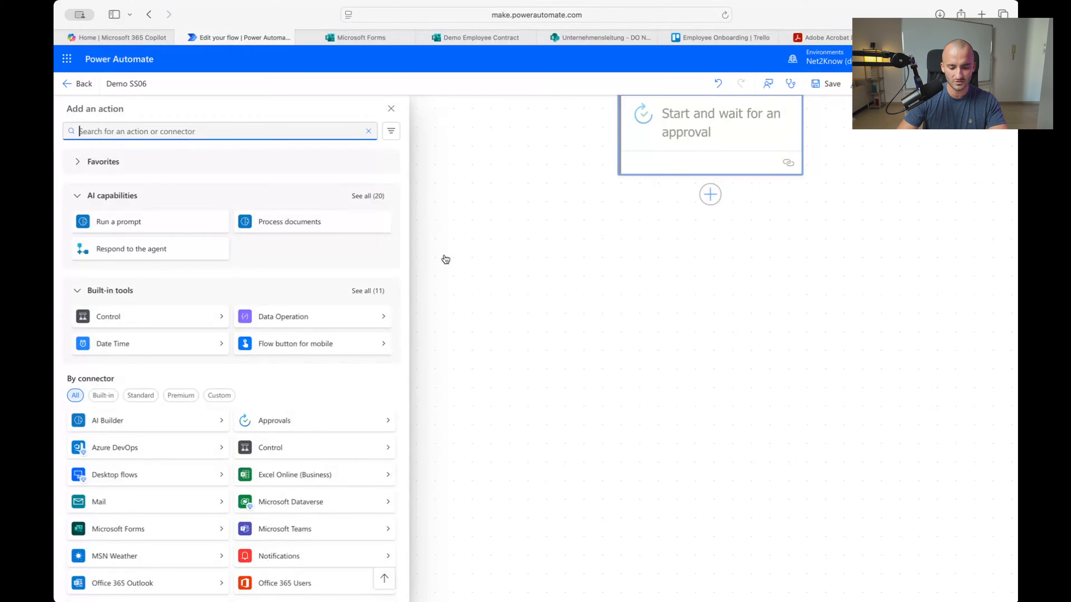
type("condi")
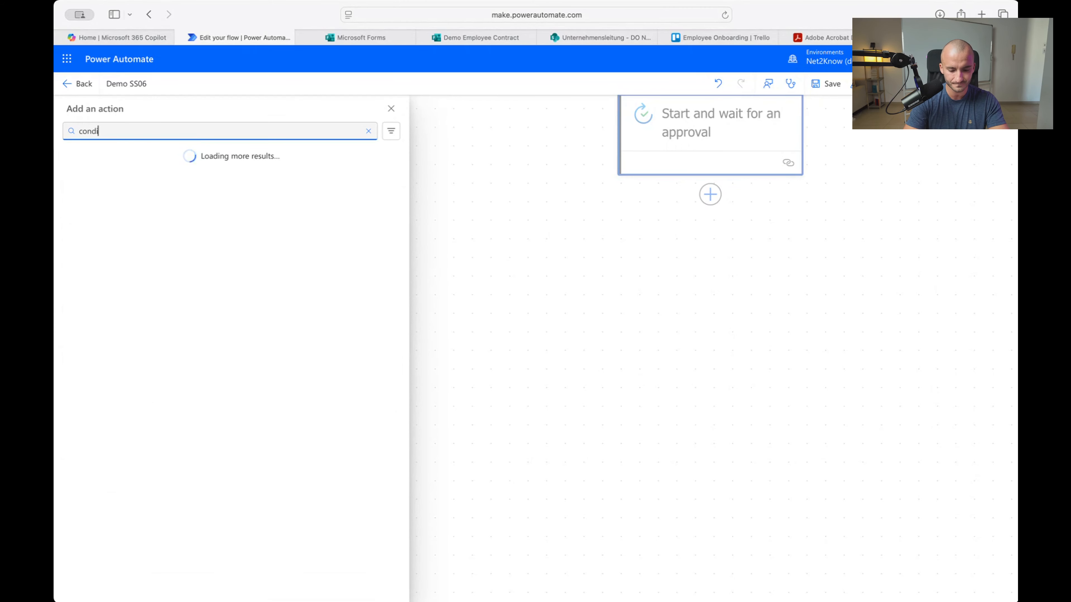
type("tion")
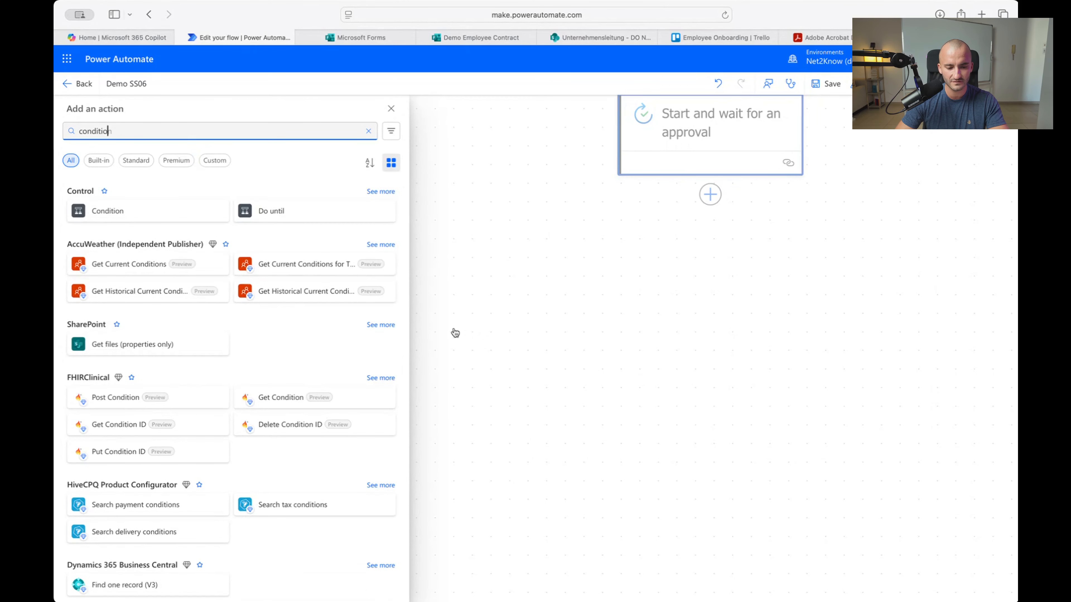
left_click(124, 219)
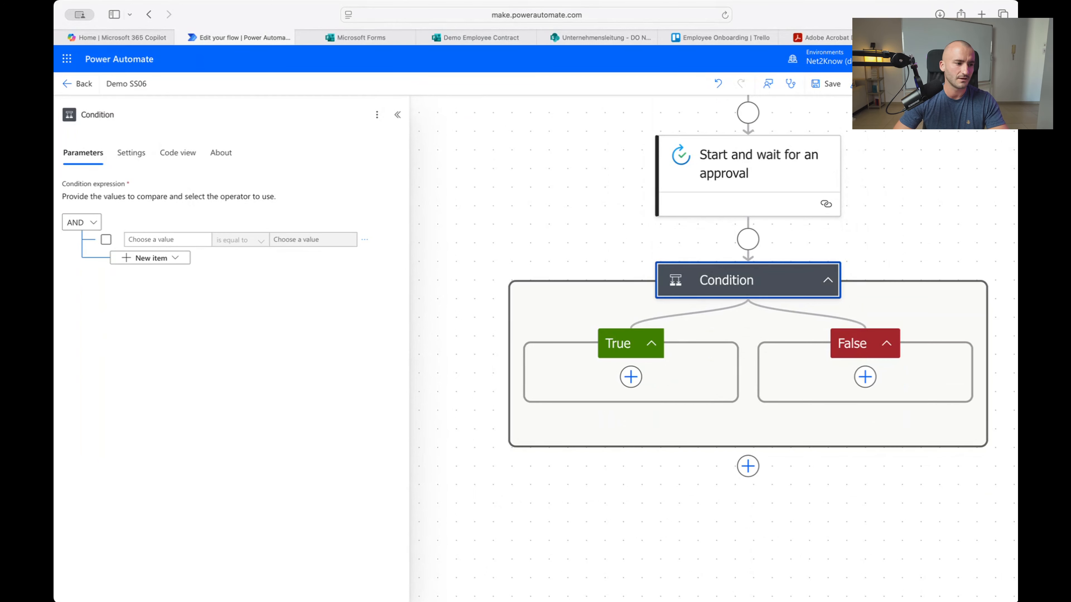
Set the condition to approval Outcome is equal to Approve and save the flow
key("super+Tab")
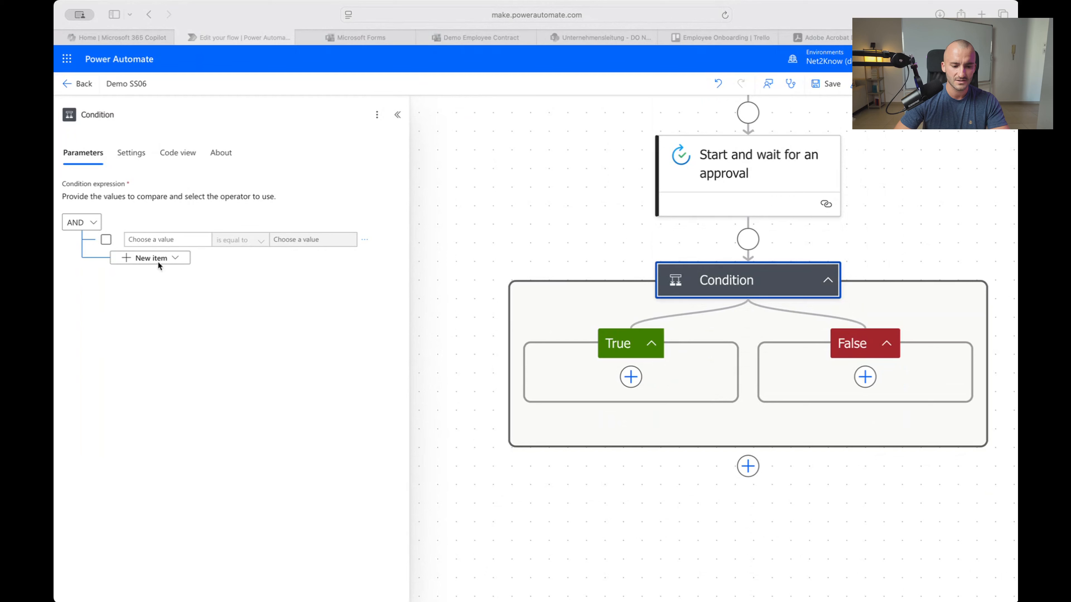
left_click(144, 241)
left_click(191, 240)
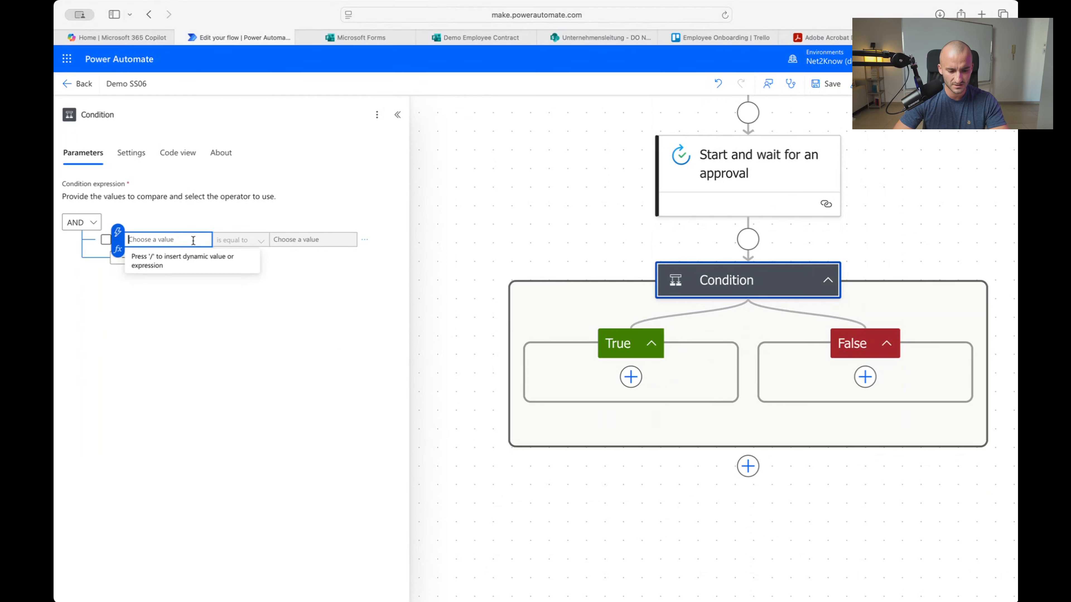
left_click(118, 231)
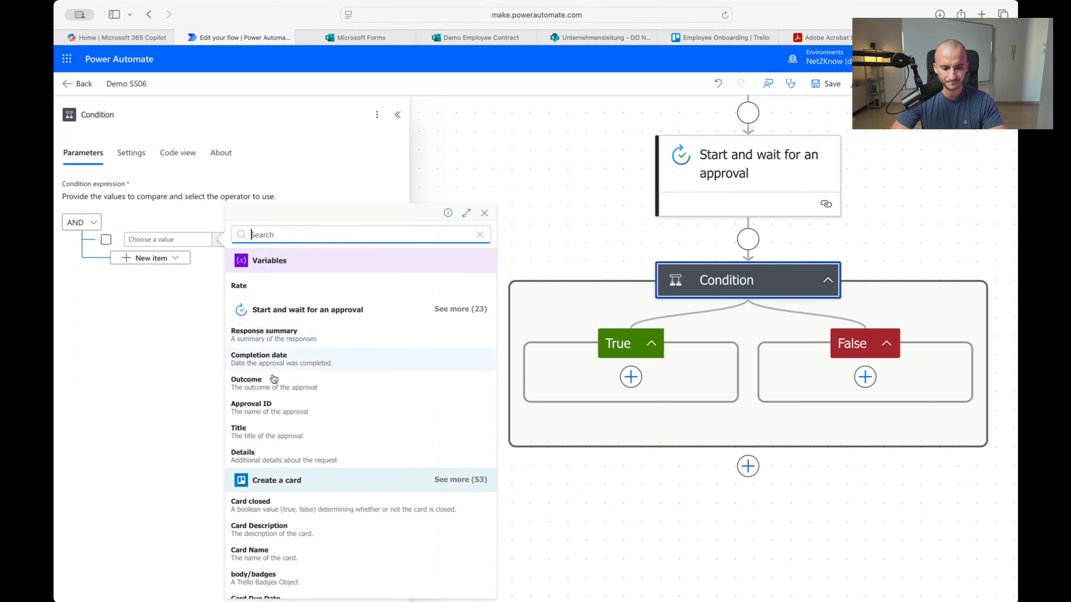
left_click(272, 390)
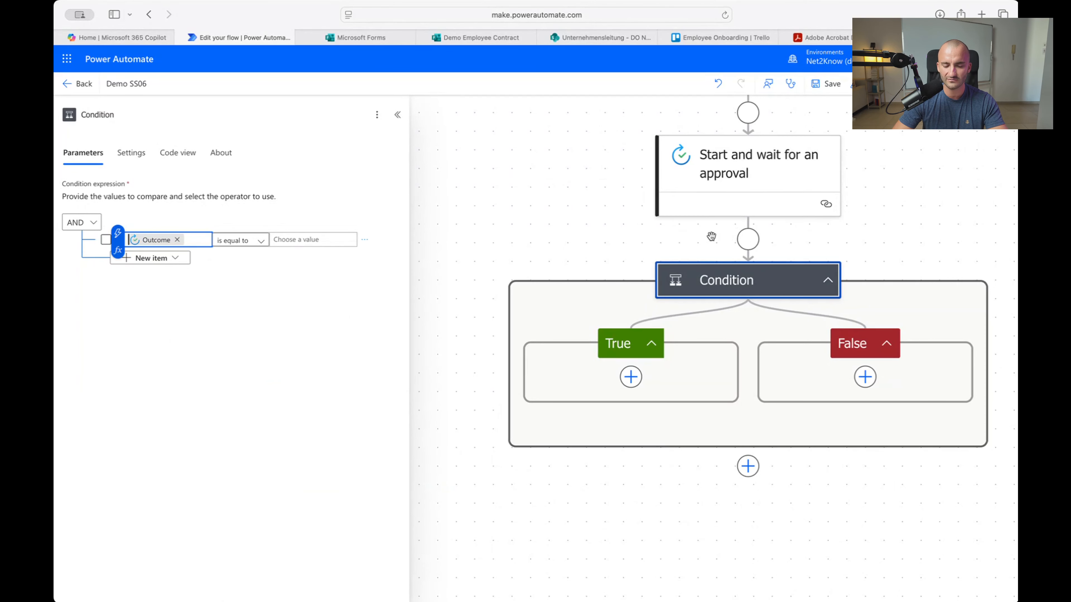
left_click(297, 240)
type("Approve")
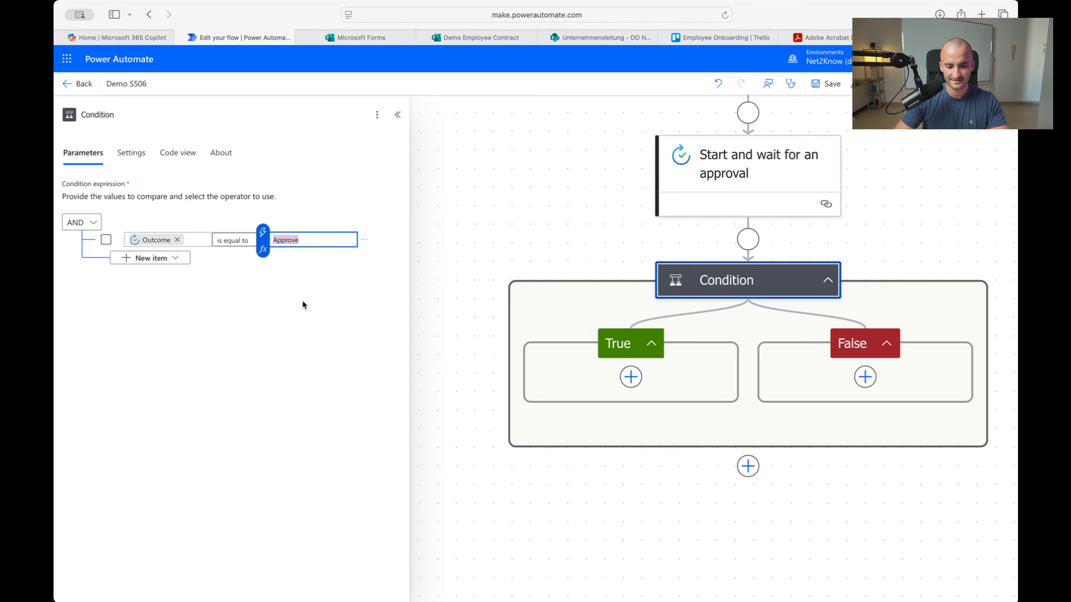
left_click(323, 327)
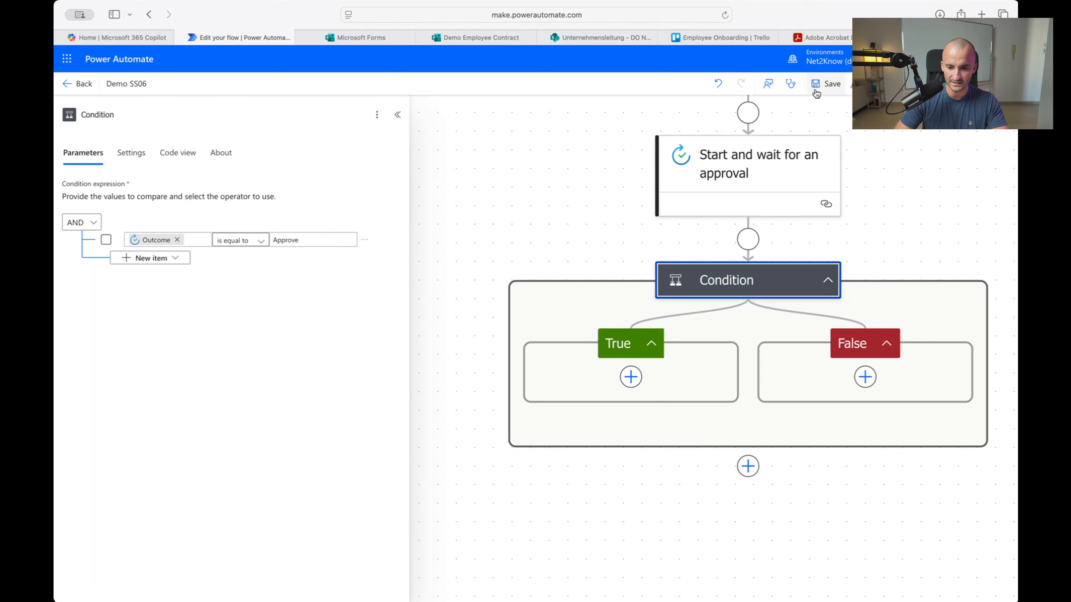
left_click(822, 83)
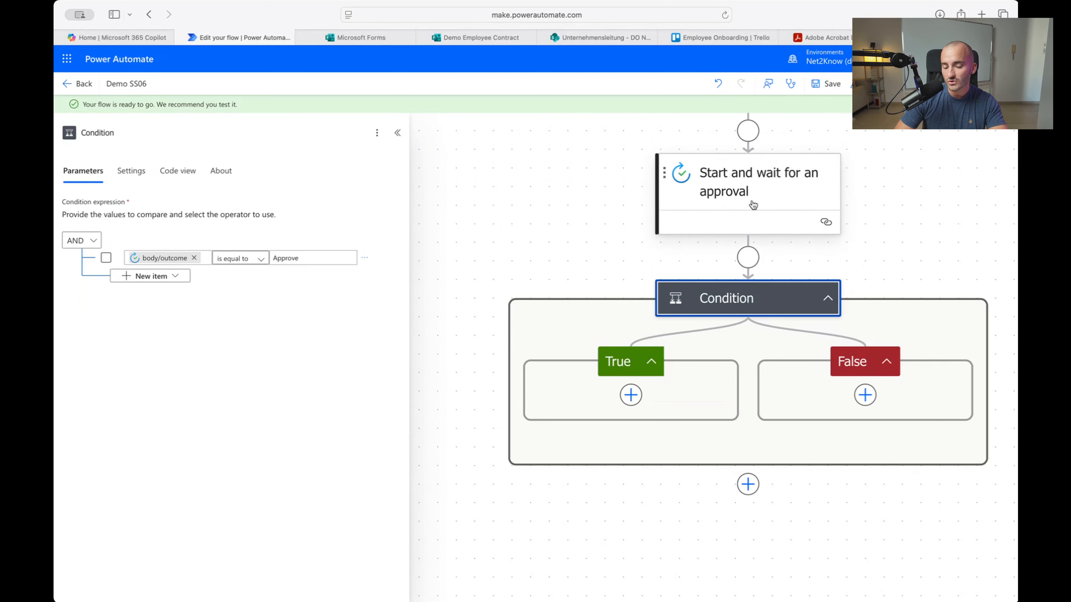
Add a Terminate action with status Failed to the condition's False branch
left_click(631, 395)
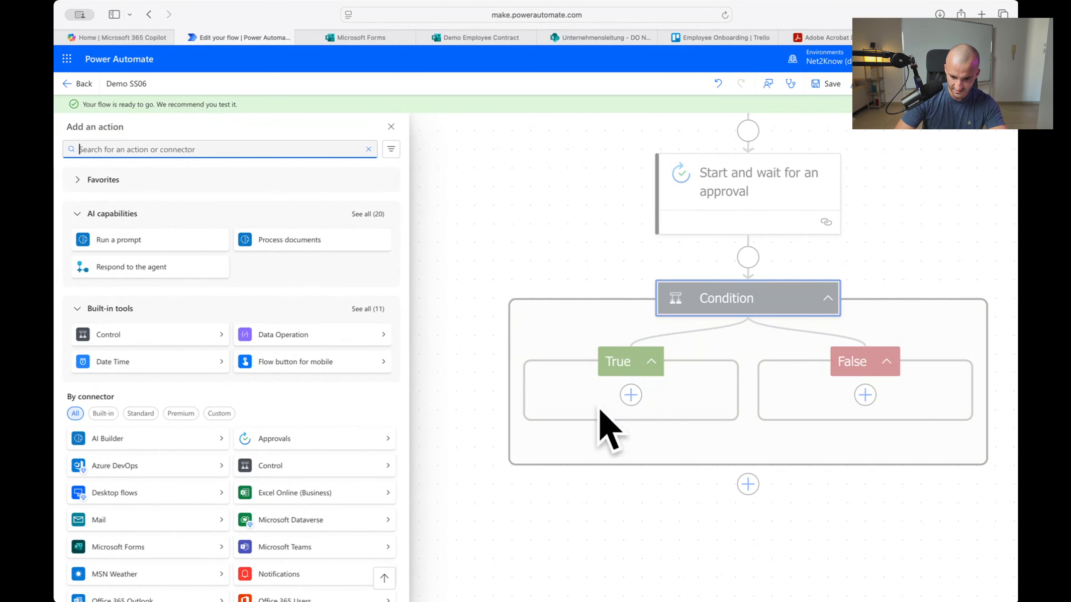
left_click(391, 126)
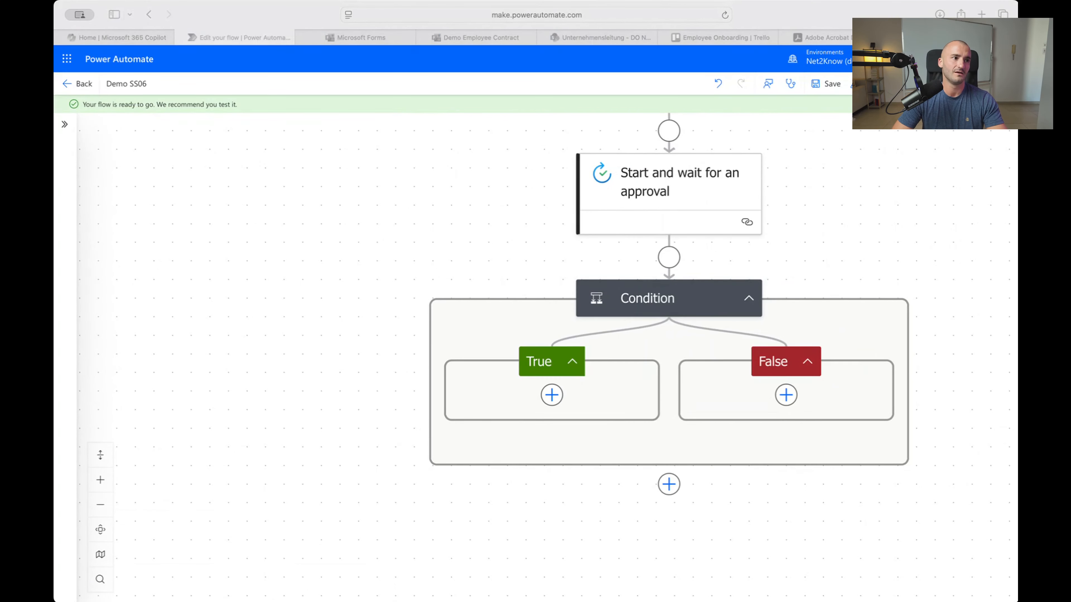
left_click(786, 395)
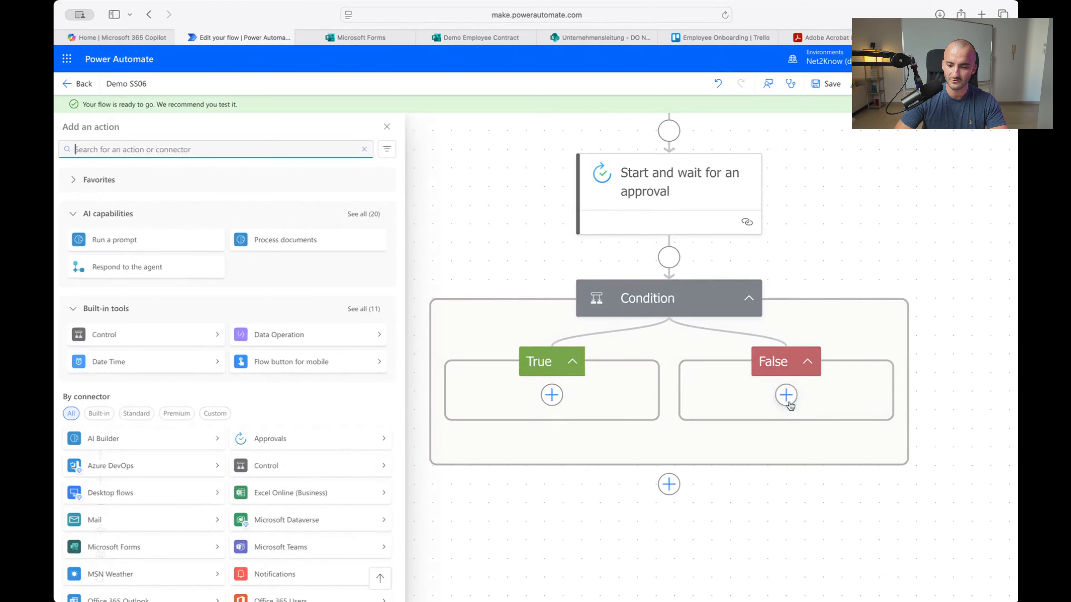
type("end")
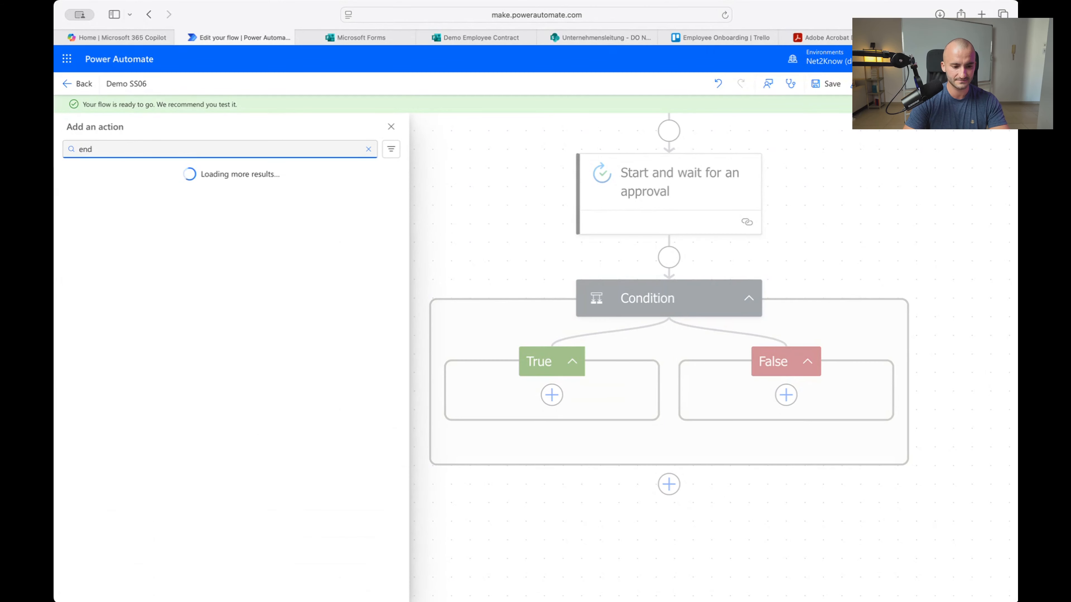
key("BackSpace")
key("BackSpace")
type("termi")
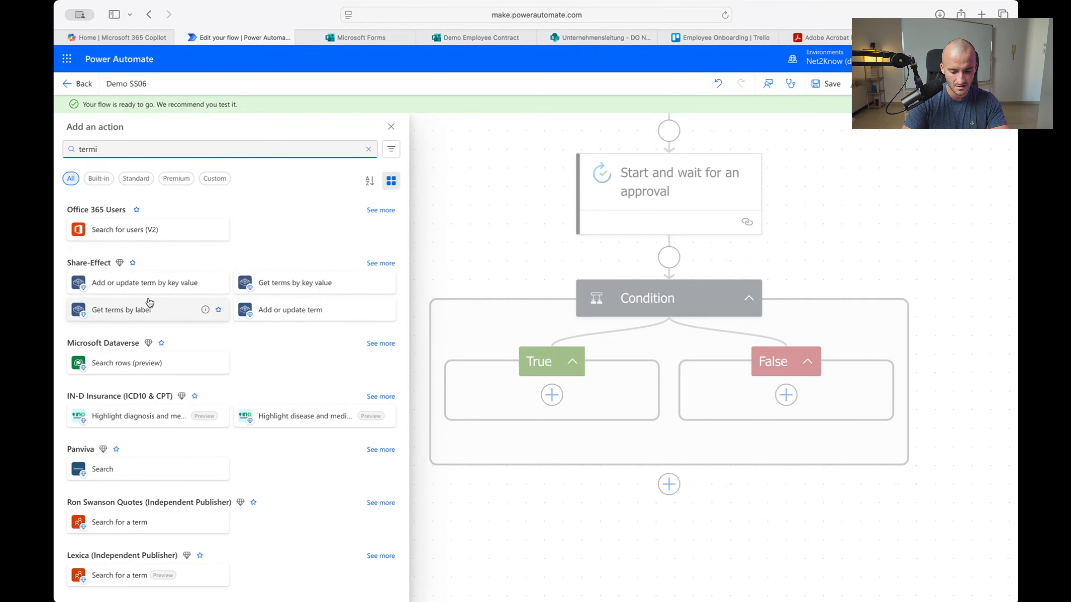
type("nate")
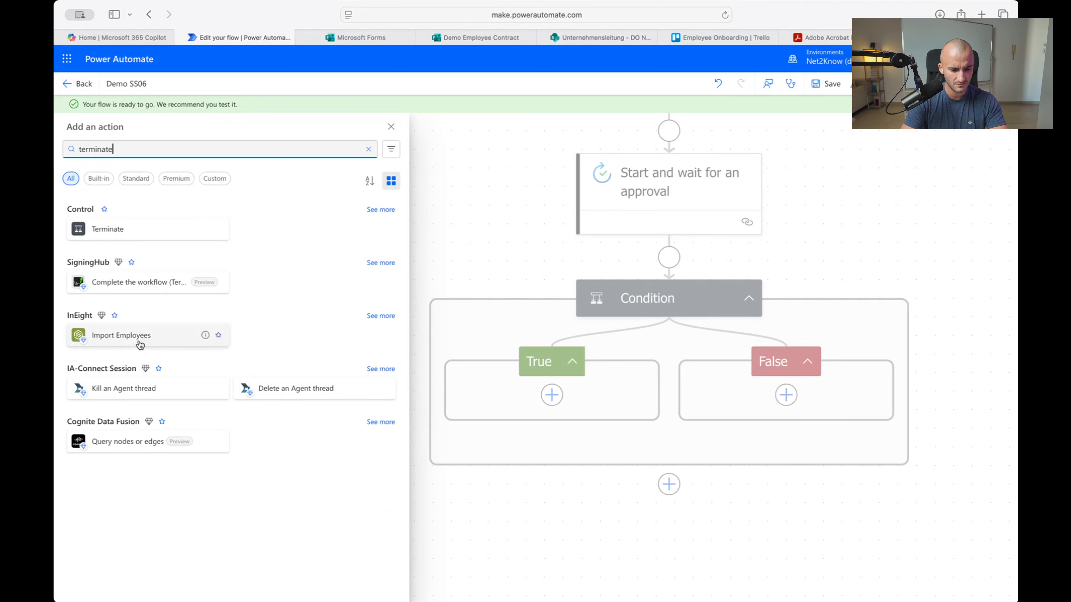
left_click(114, 240)
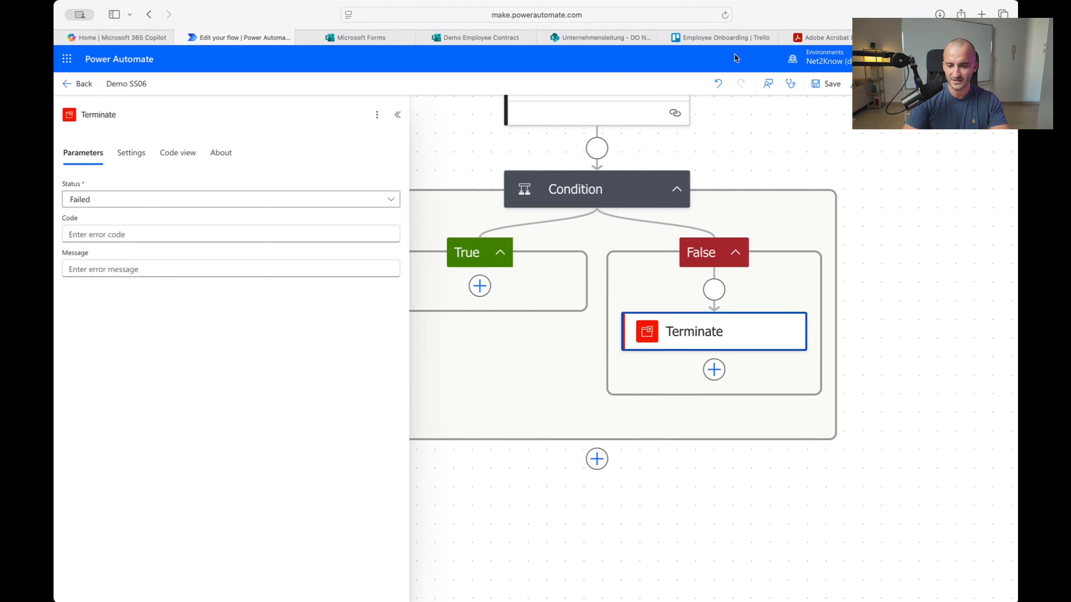
left_click(726, 41)
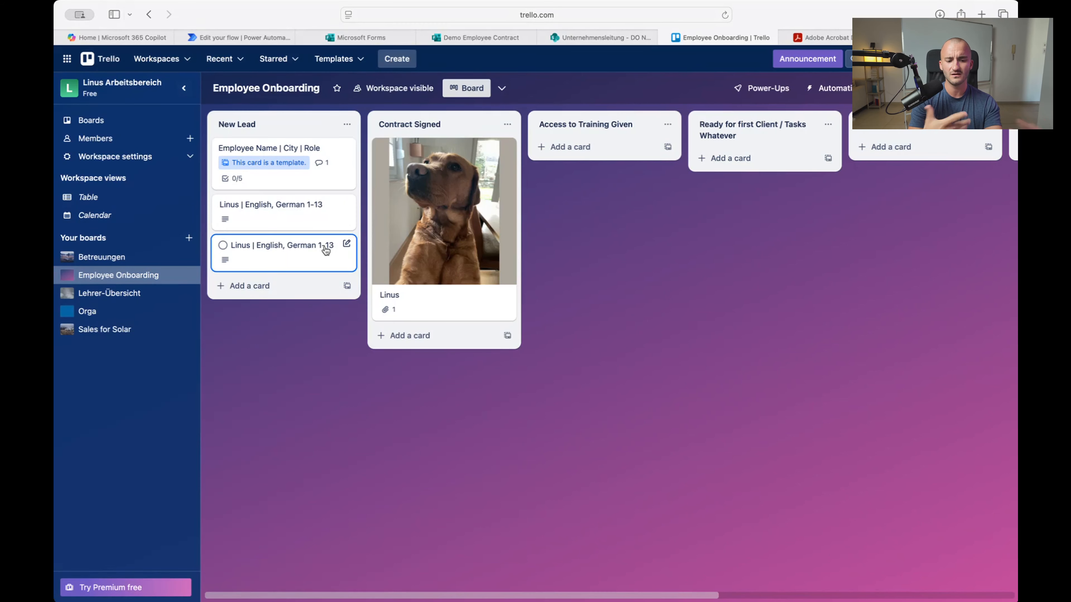
Scroll across the Employee Onboarding board's lists in Trello, then return to the flow editor
scroll(299, 217, "right", 10)
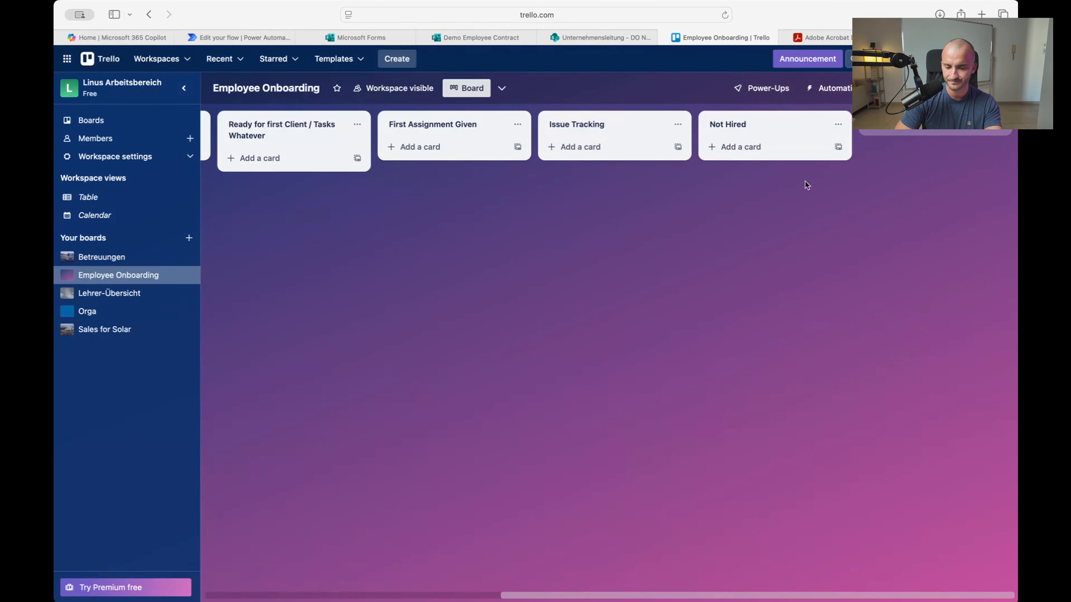
scroll(840, 256, "left", 8)
scroll(483, 250, "right", 10)
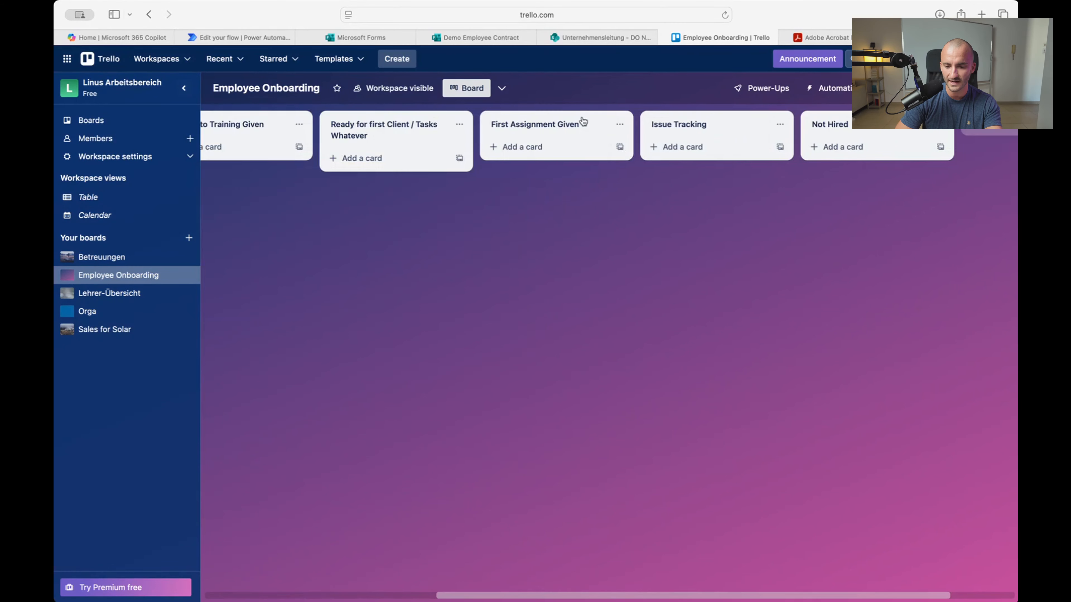
scroll(813, 155, "left", 8)
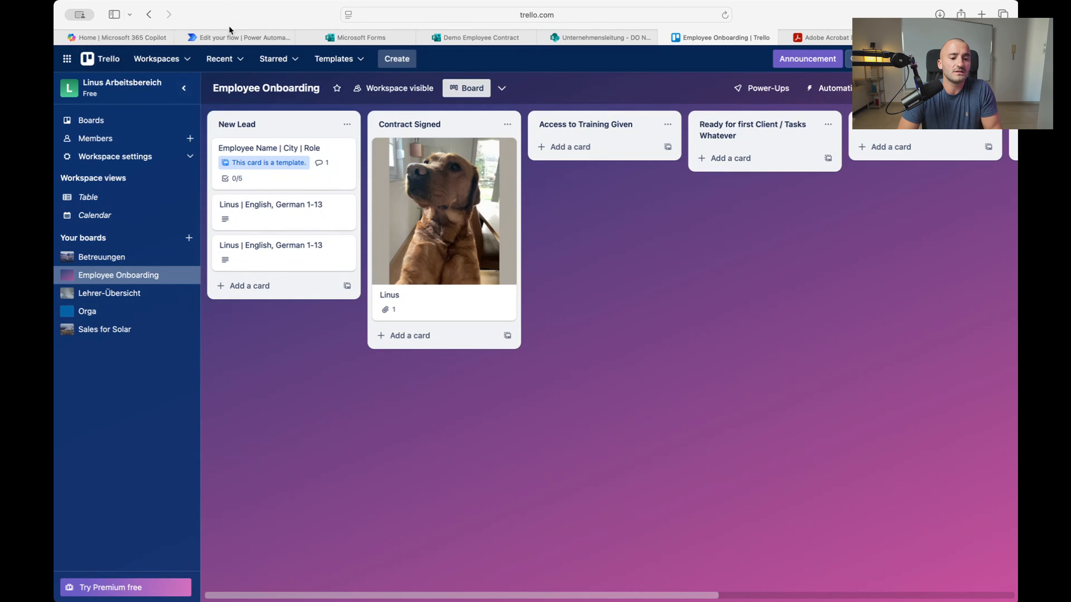
left_click(227, 35)
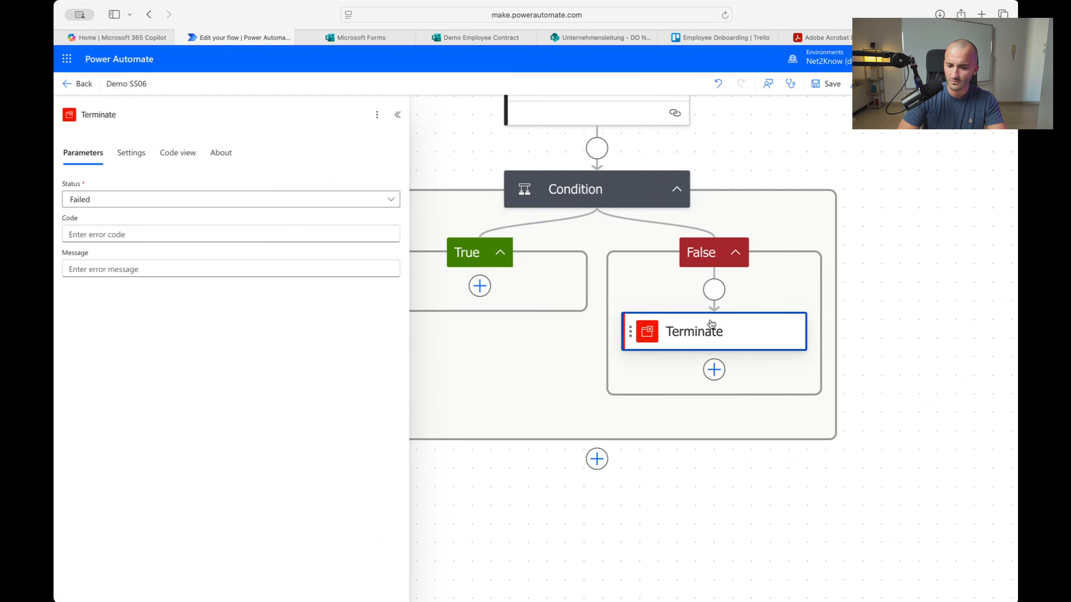
Insert a Trello 'Update a card' action above Terminate in the False branch
left_click(713, 290)
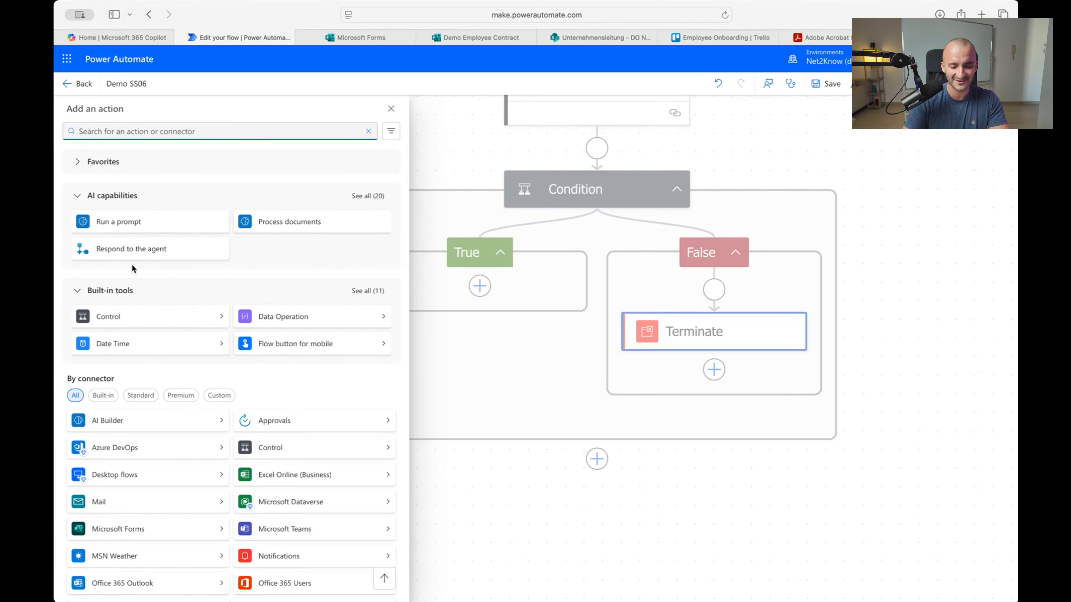
type("trello")
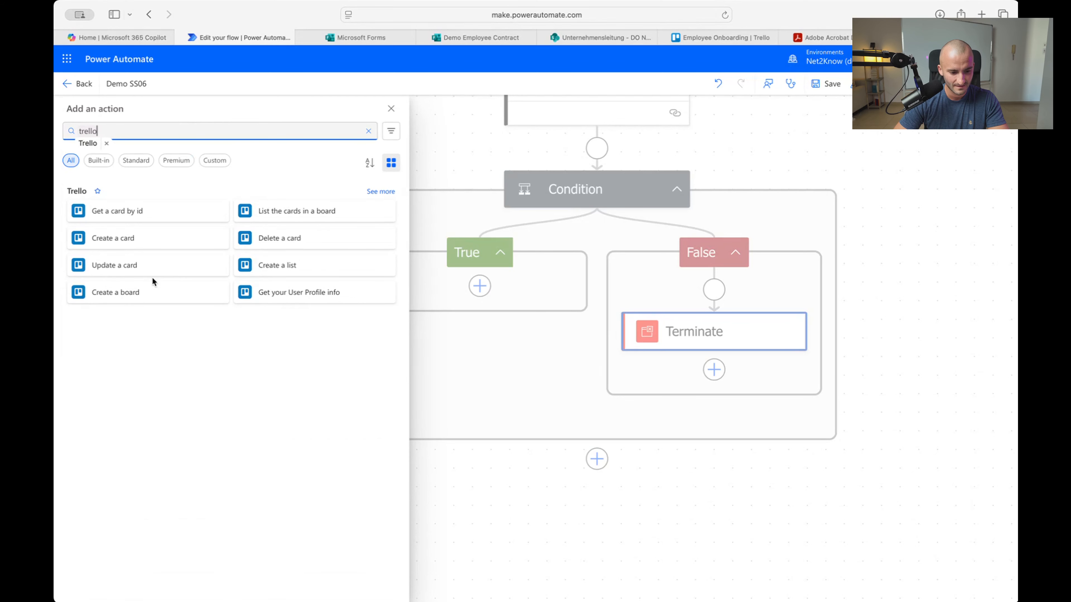
left_click(384, 192)
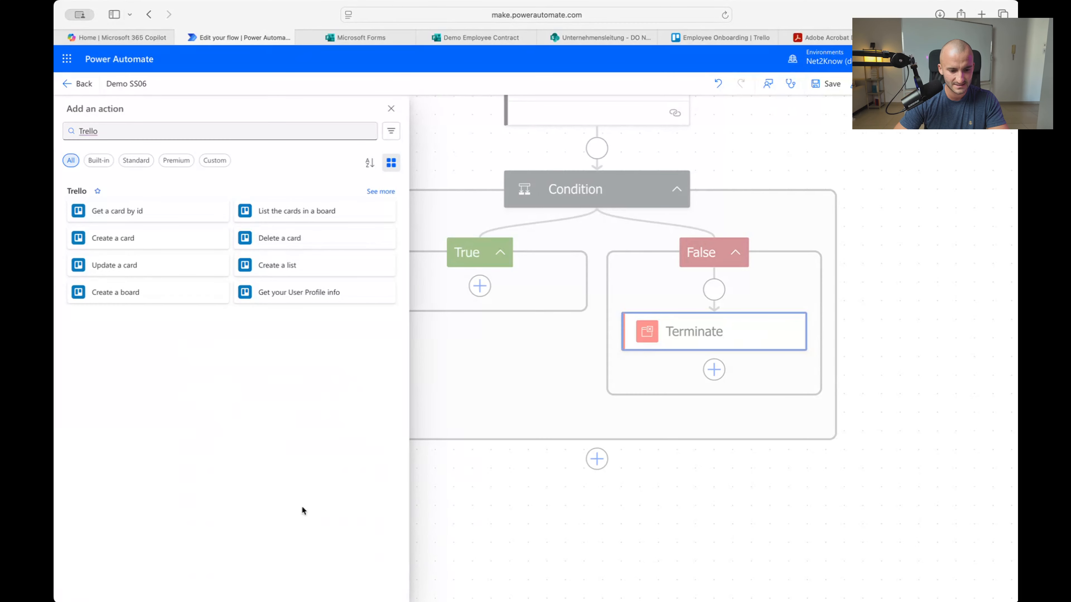
left_click(379, 191)
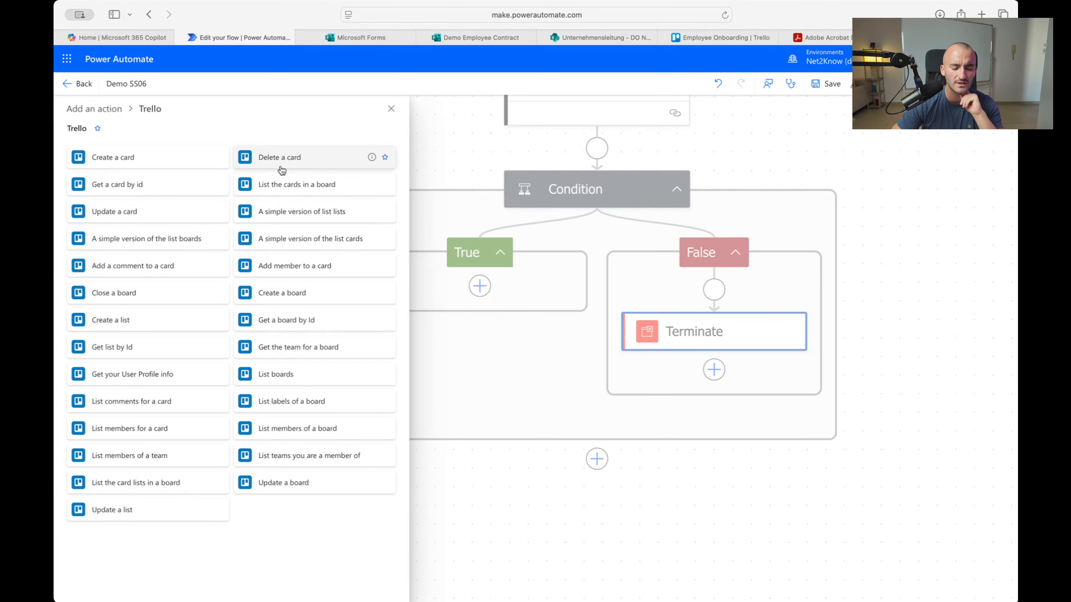
left_click(139, 215)
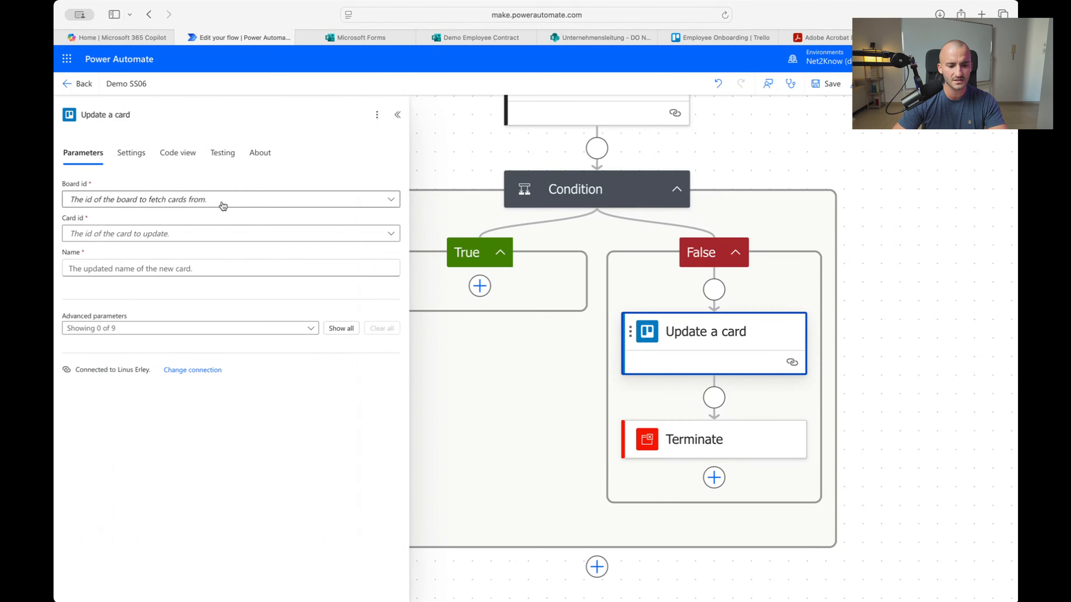
Set the Board id to Employee Onboarding and switch Card id to a custom value
left_click(221, 200)
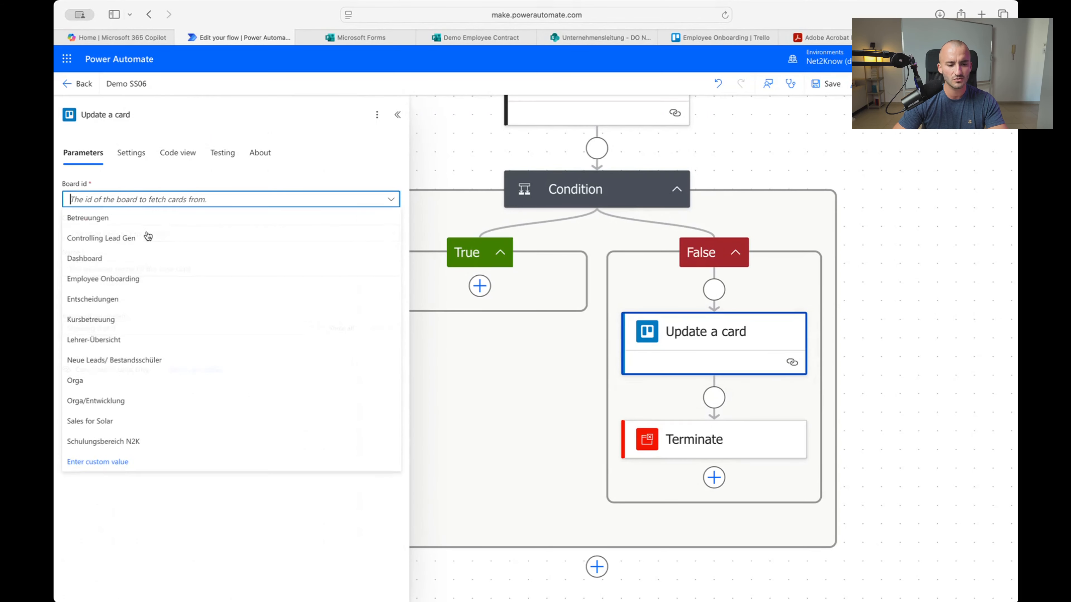
left_click(114, 279)
left_click(185, 240)
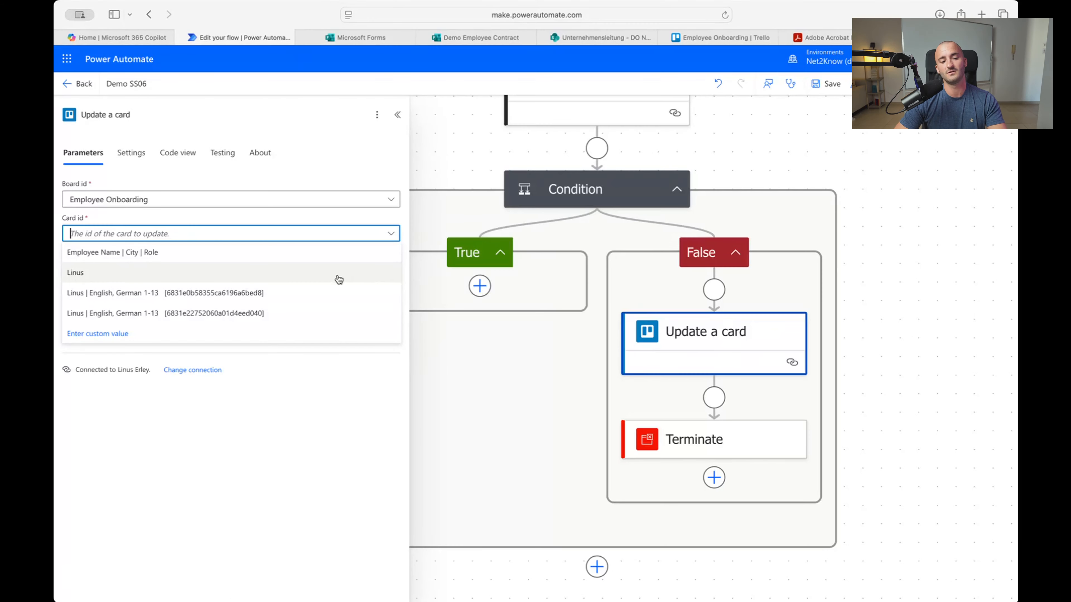
left_click(280, 480)
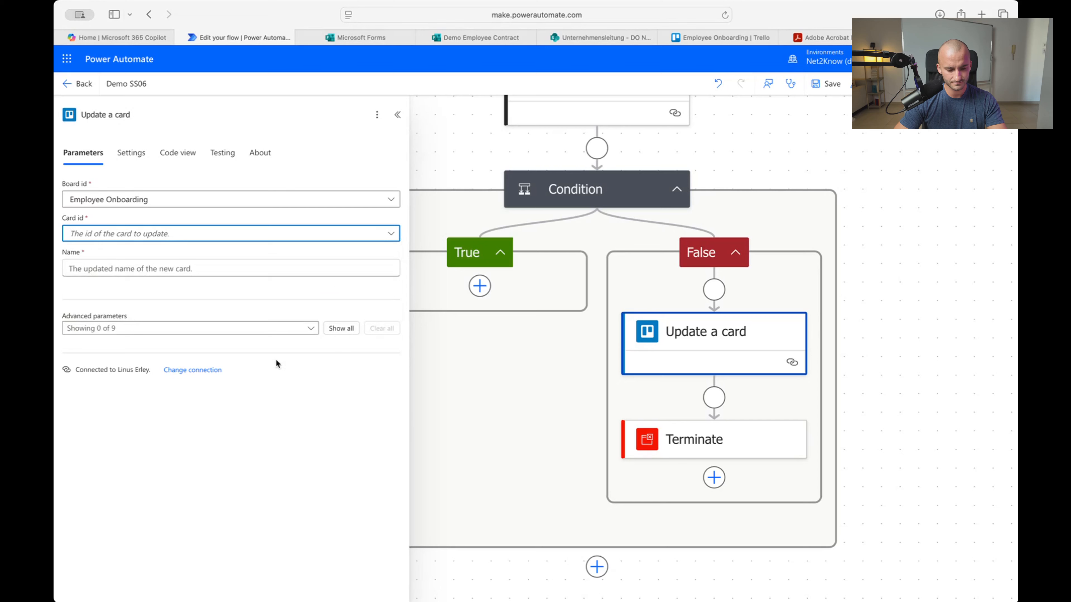
left_click(152, 236)
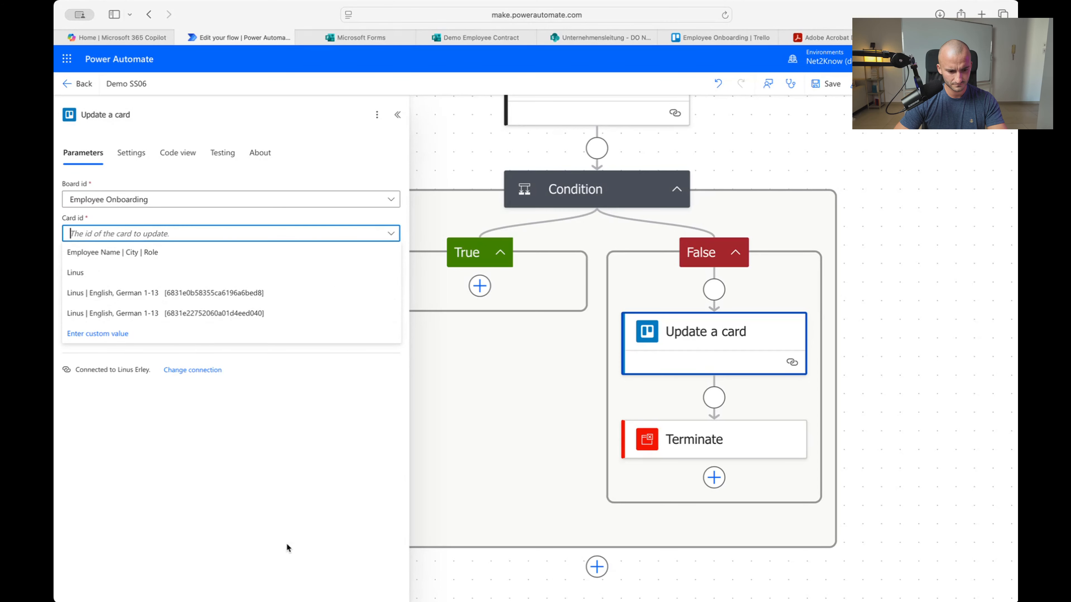
left_click(203, 461)
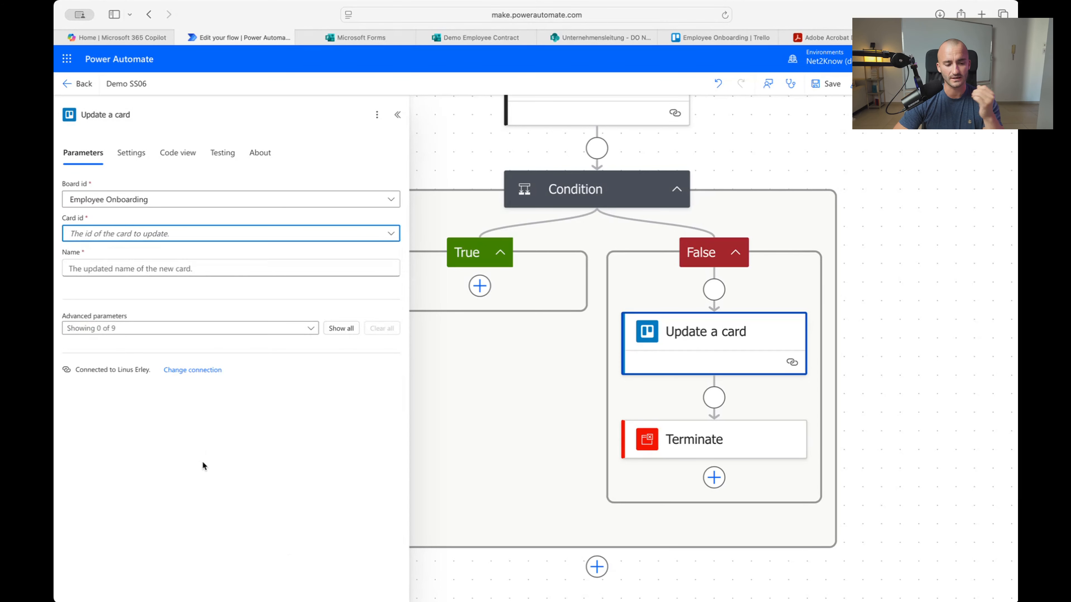
left_click(122, 236)
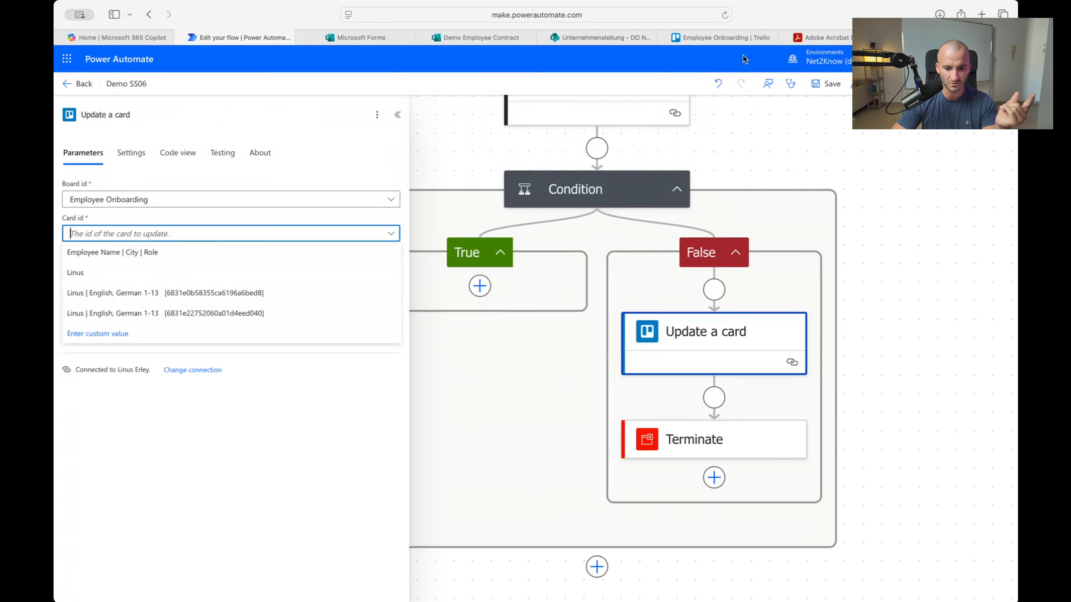
left_click(727, 38)
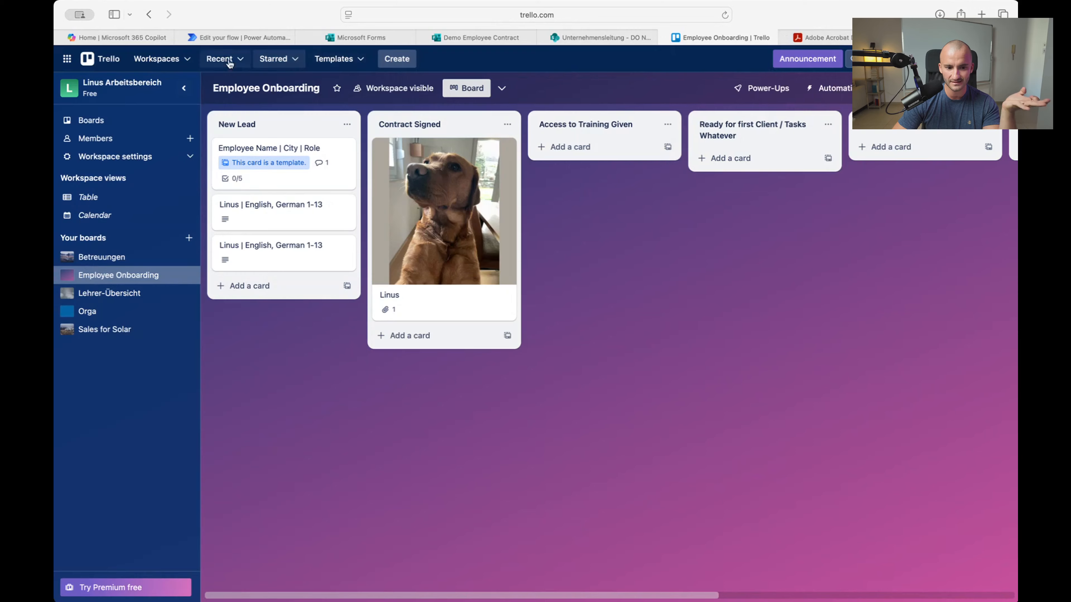
left_click(239, 38)
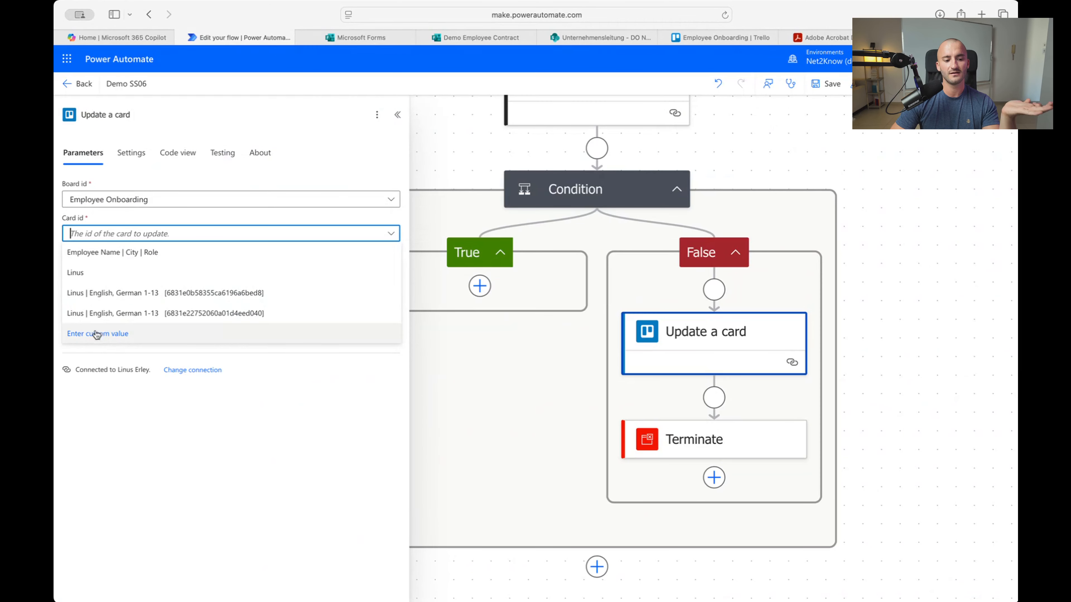
left_click(75, 339)
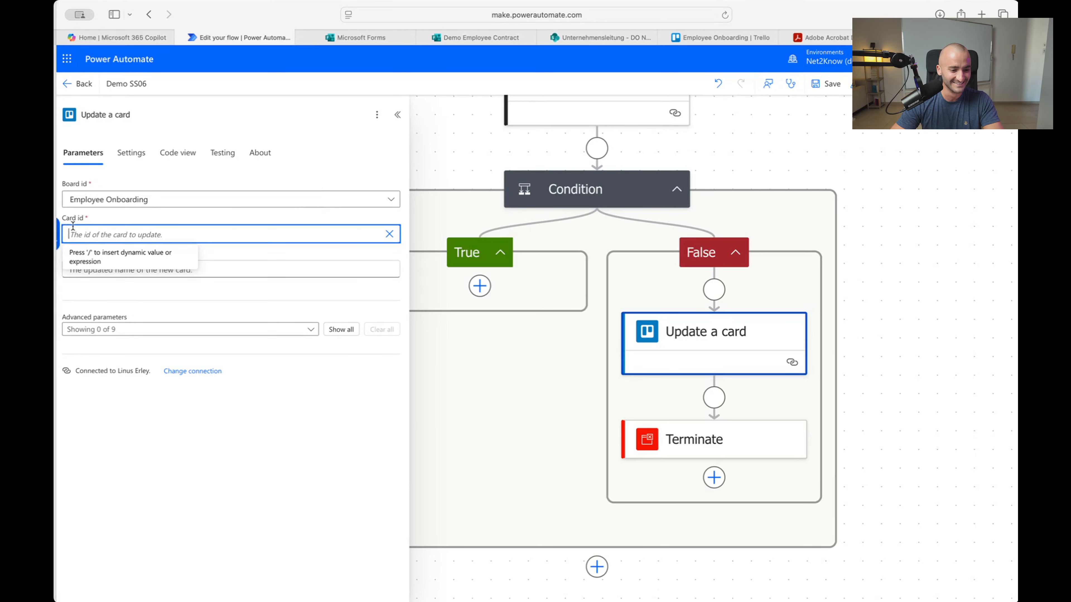
Fill the card update's Card id with the dynamic Card Id value
left_click(61, 229)
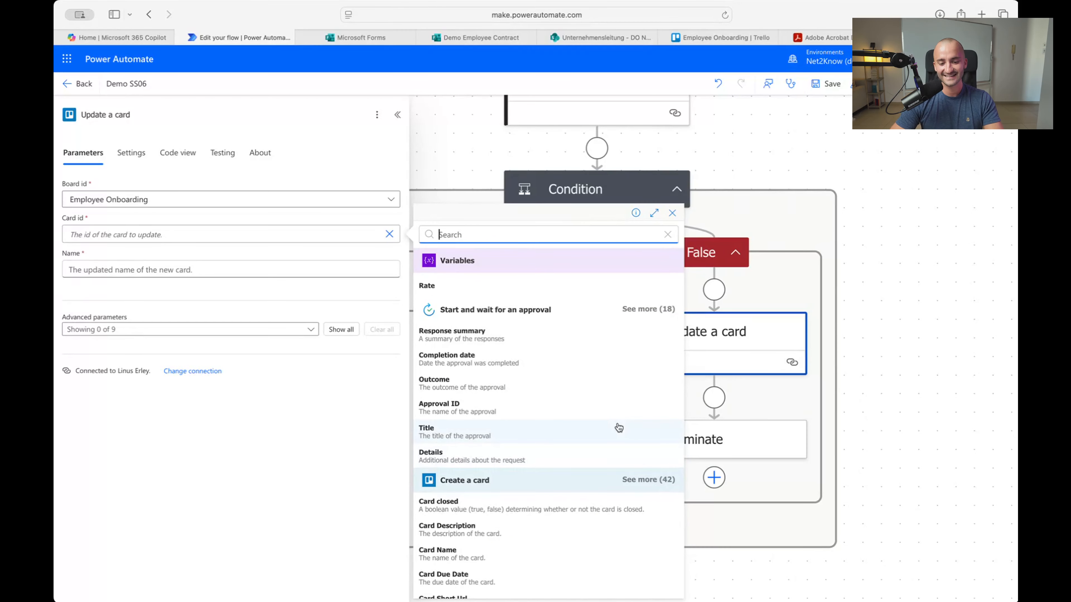
scroll(618, 429, "down", 3)
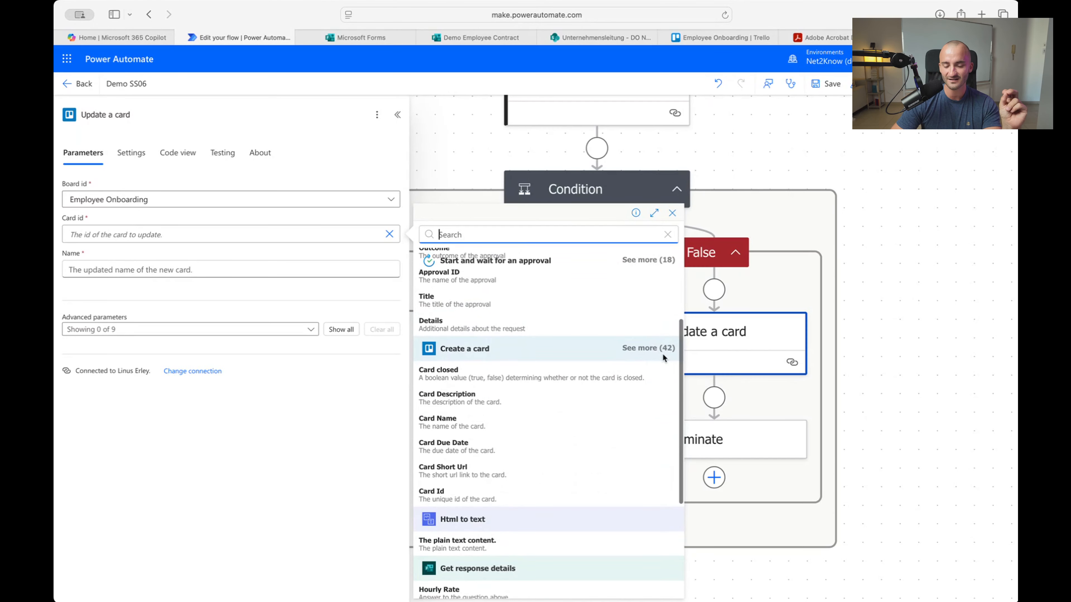
scroll(663, 355, "down", 1)
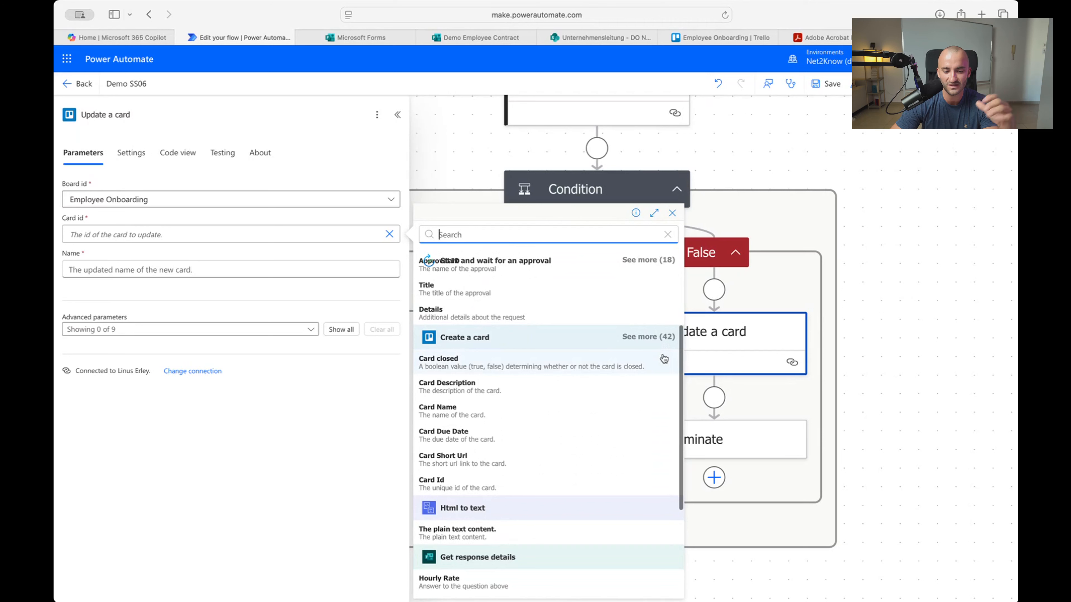
left_click(511, 490)
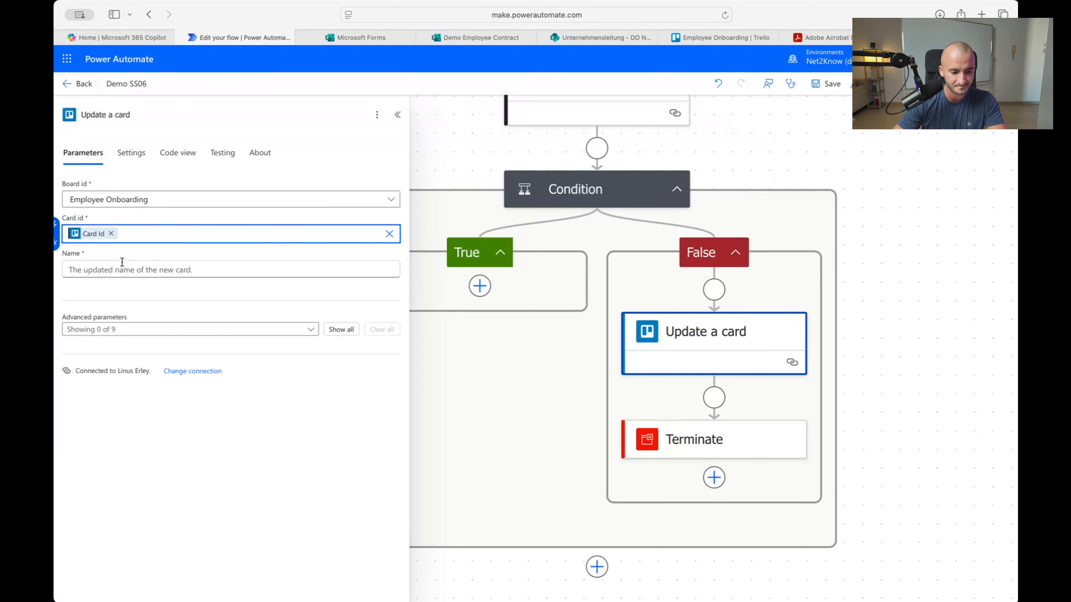
Set the card's new name to the dynamic Card Name followed by '| DECLINED'
left_click(170, 272)
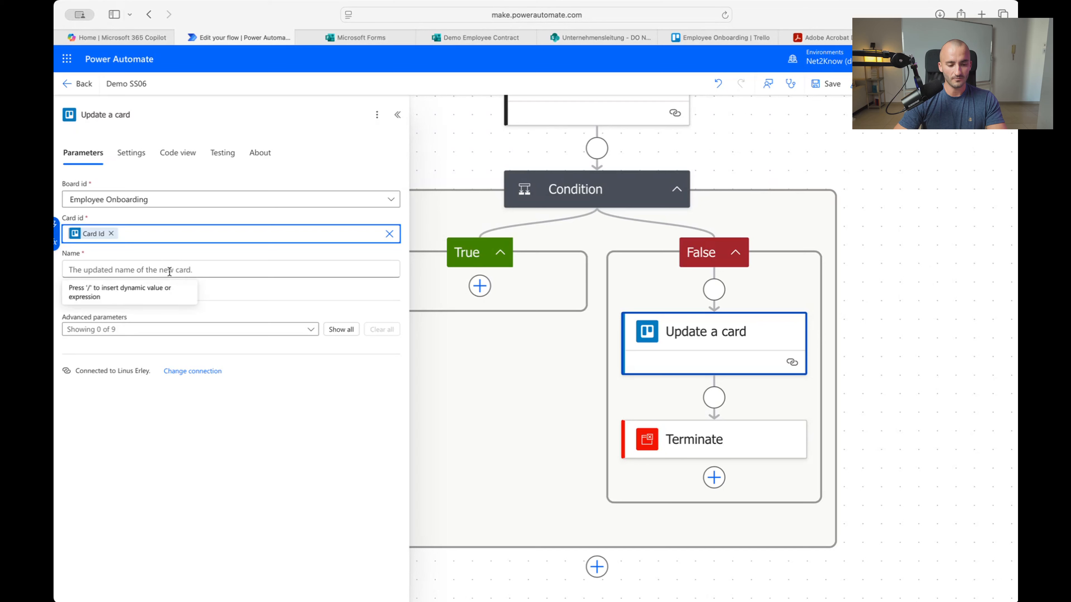
left_click(170, 271)
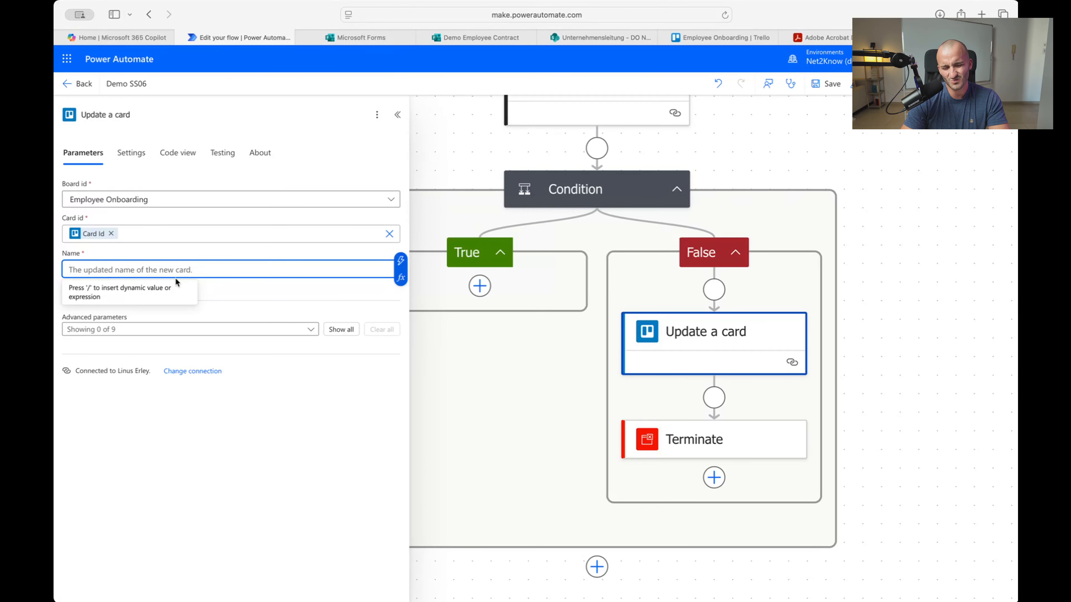
type("Linu")
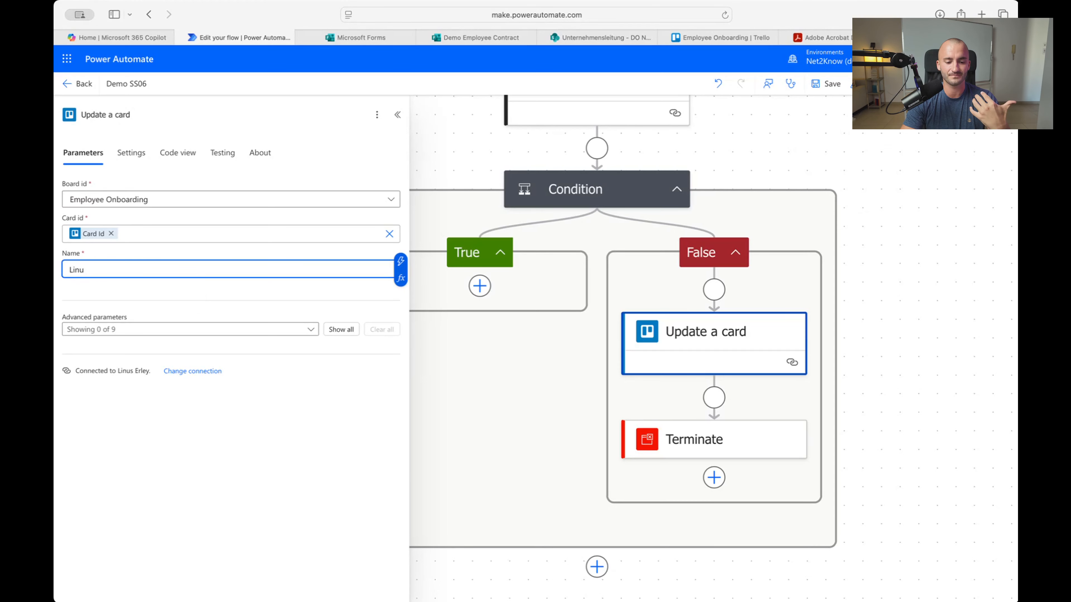
key("BackSpace")
key("BackSpace")
key("BackSpace")
key("BackSpace")
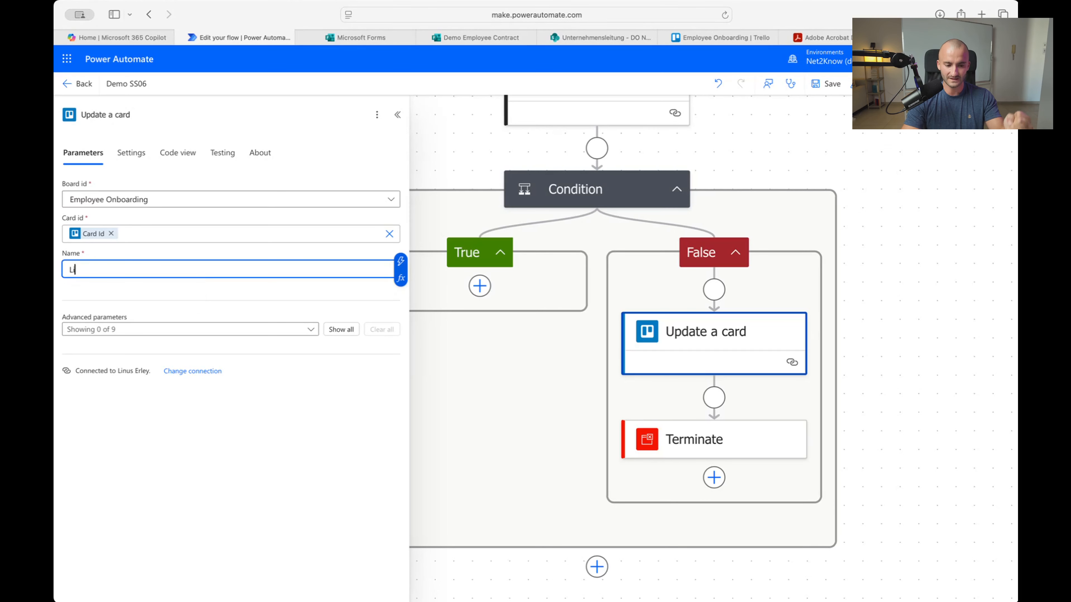
left_click(400, 261)
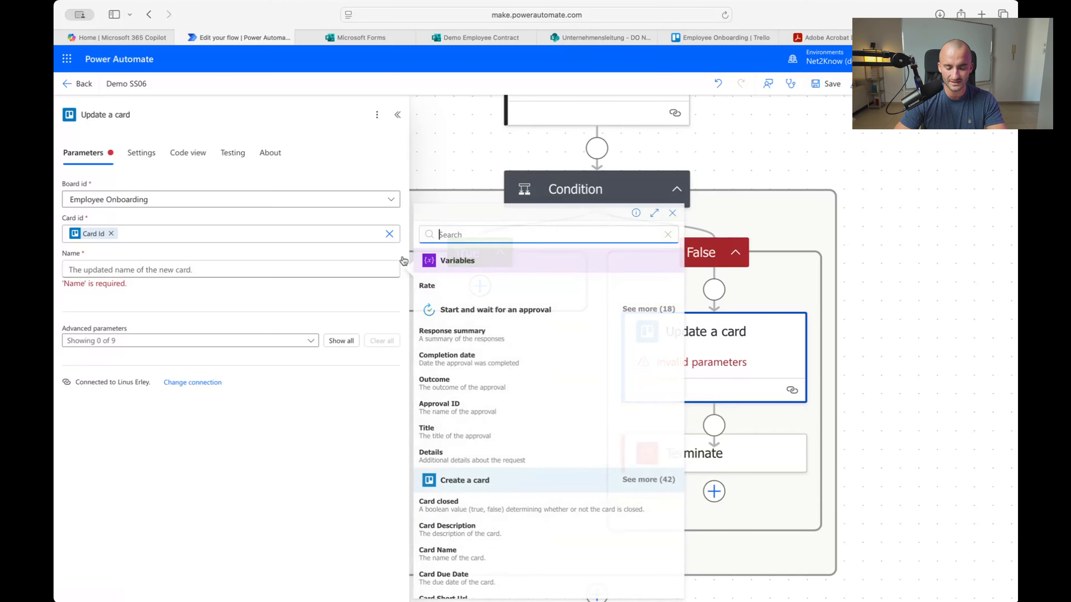
scroll(542, 462, "down", 4)
scroll(541, 463, "down", 3)
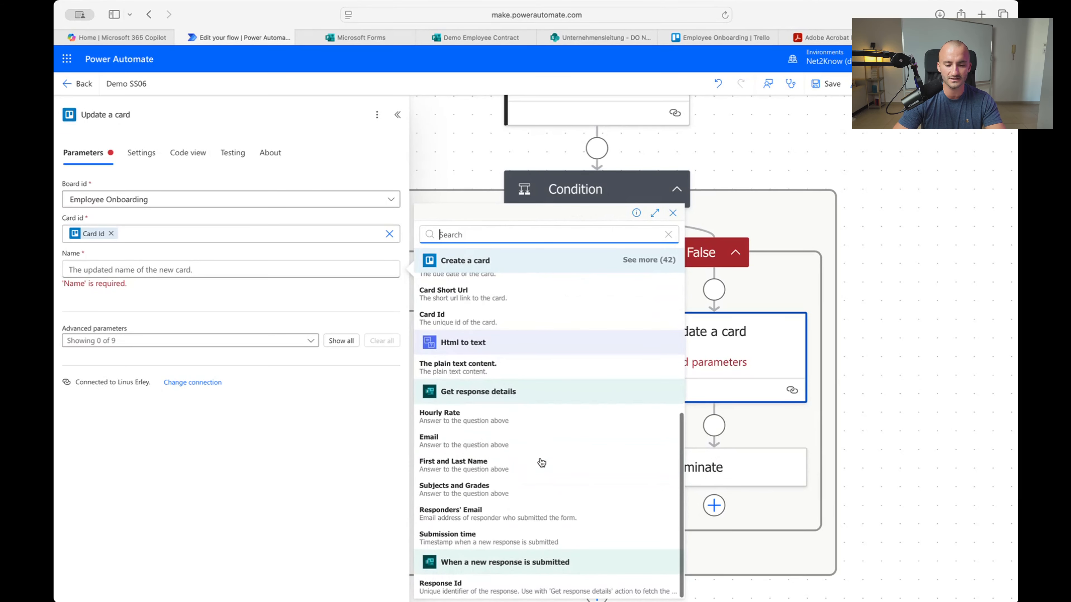
scroll(509, 414, "up", 2)
scroll(510, 415, "up", 1)
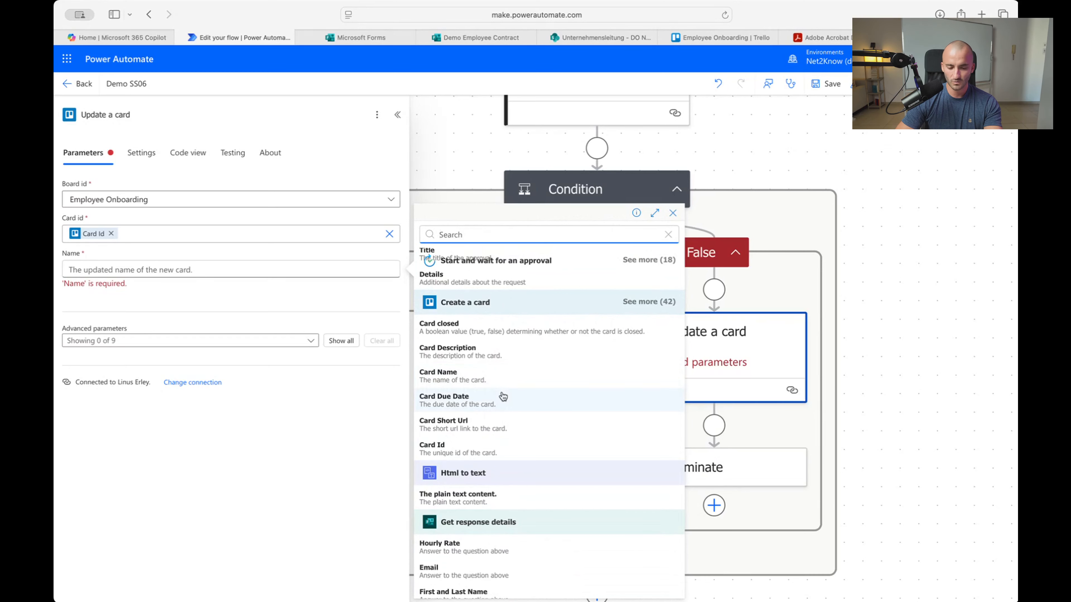
scroll(491, 383, "down", 4)
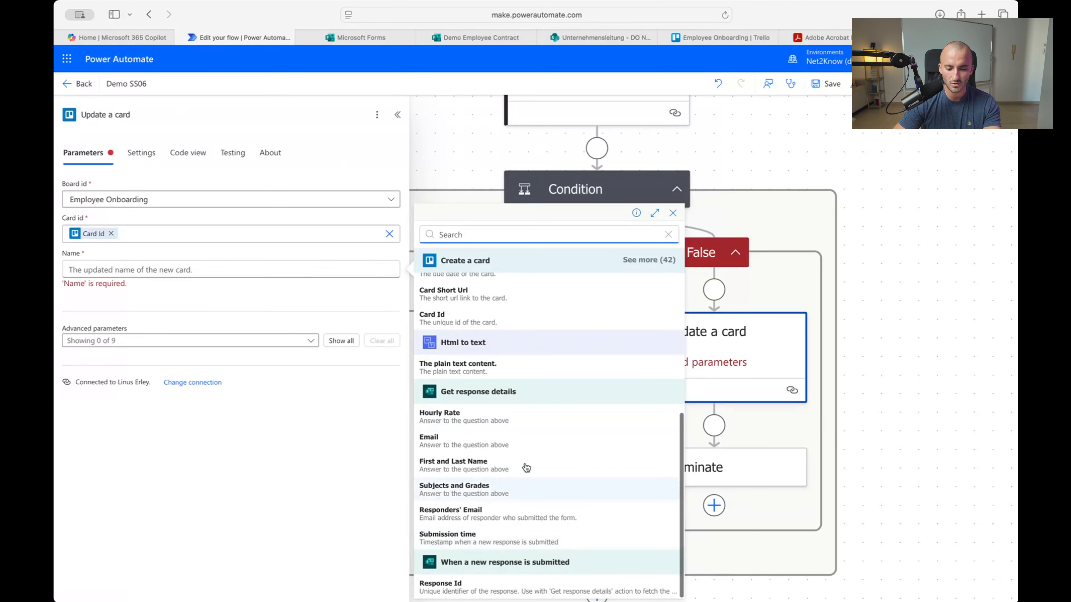
scroll(474, 311, "up", 4)
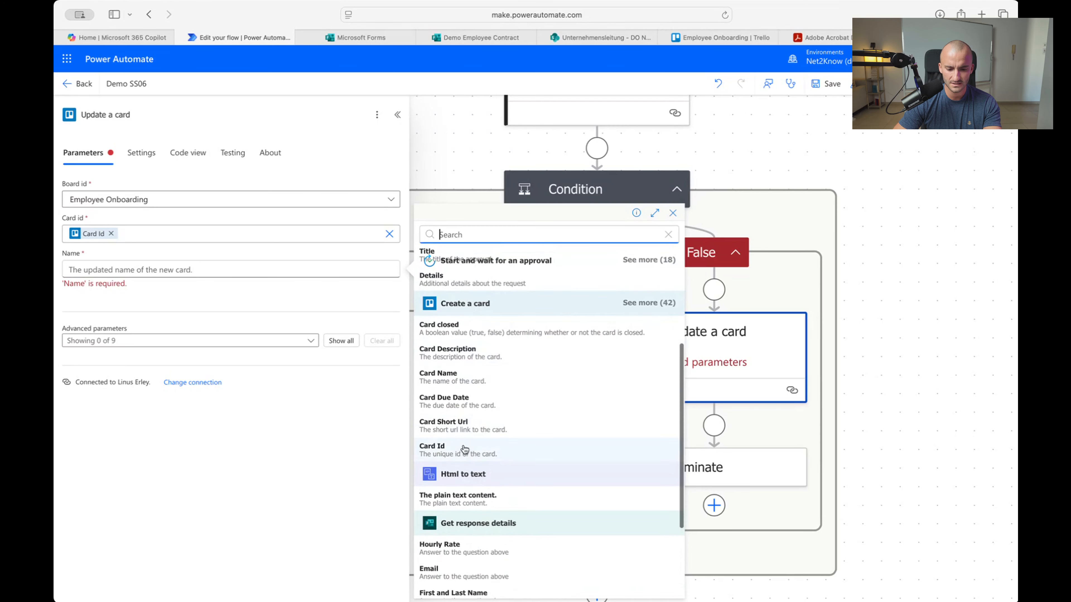
left_click(531, 388)
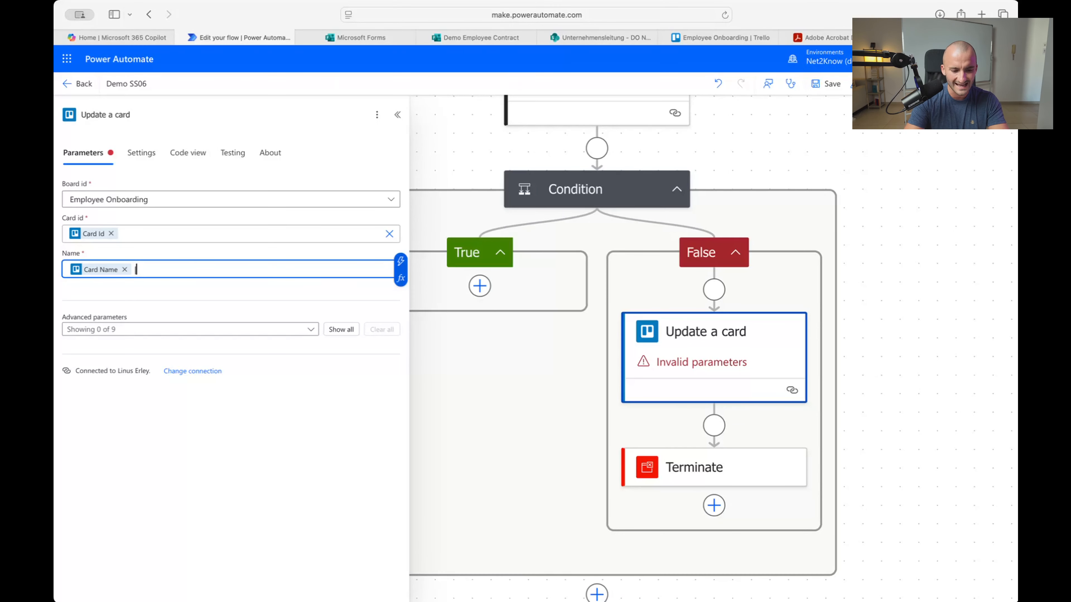
type("| DECLINED")
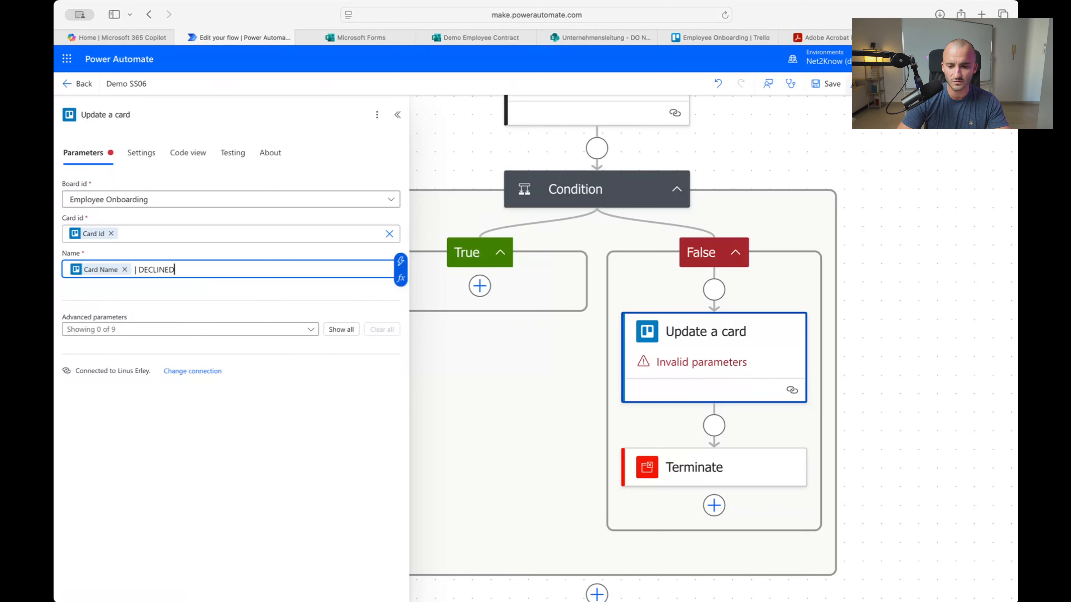
Save the flow, then check the templates in the Adobe Acrobat tab before returning
left_click(848, 192)
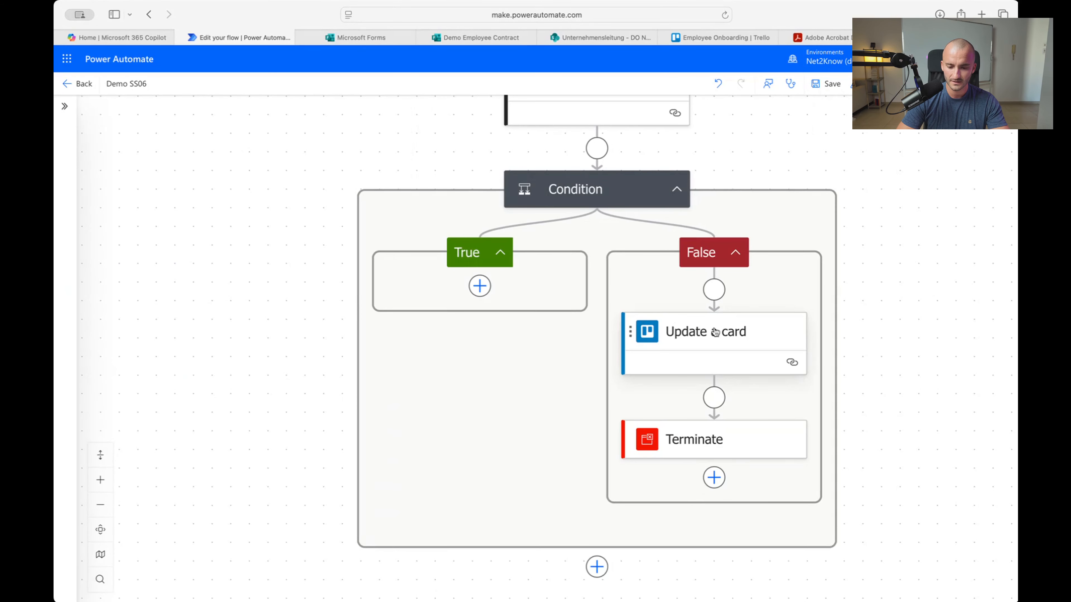
left_click(826, 84)
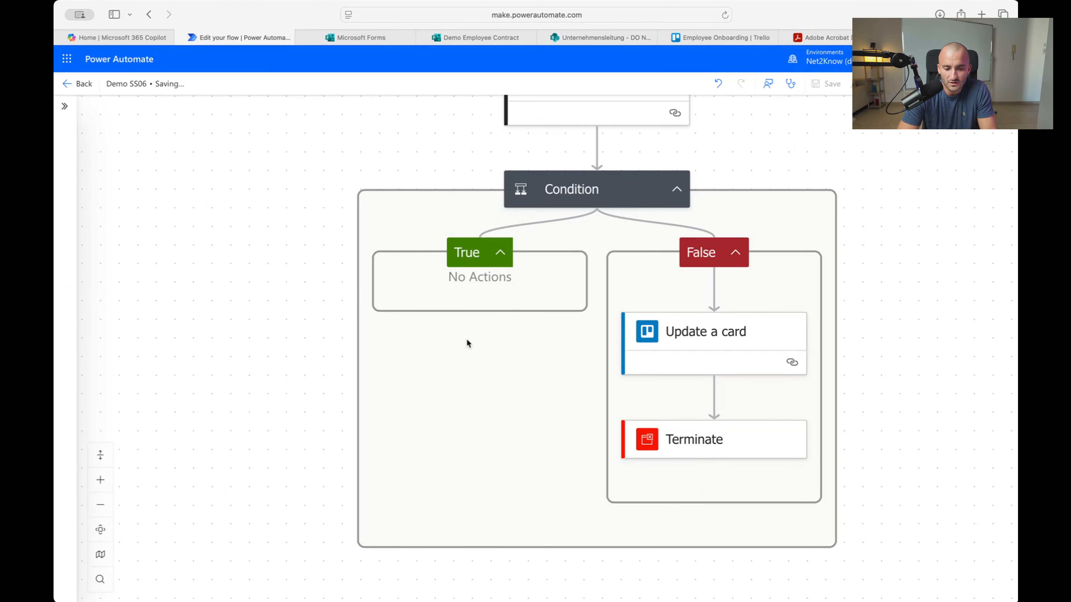
left_click(480, 303)
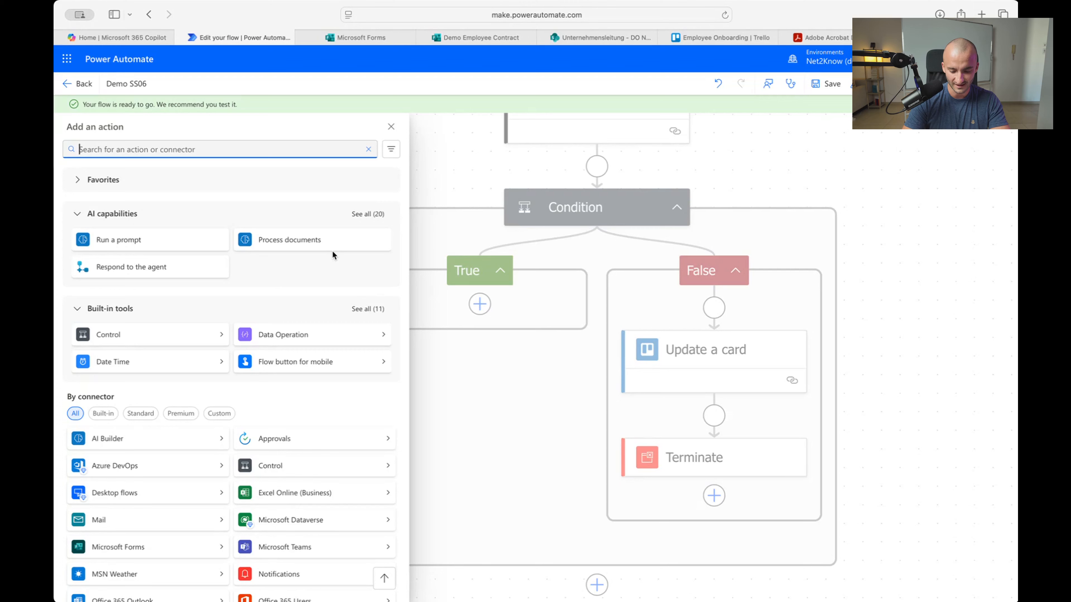
type("adobe si")
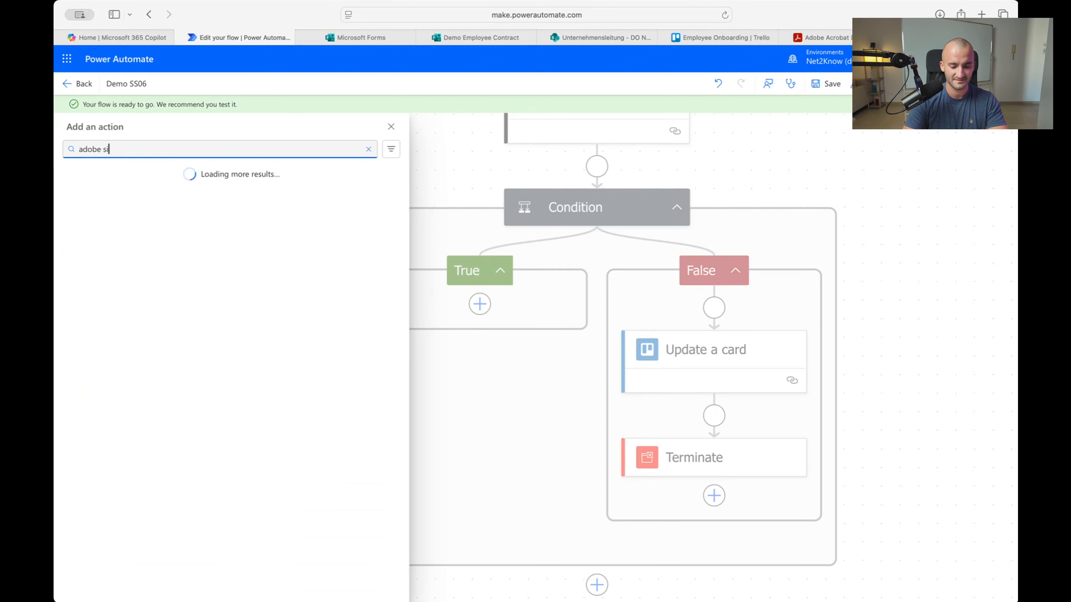
type("gn")
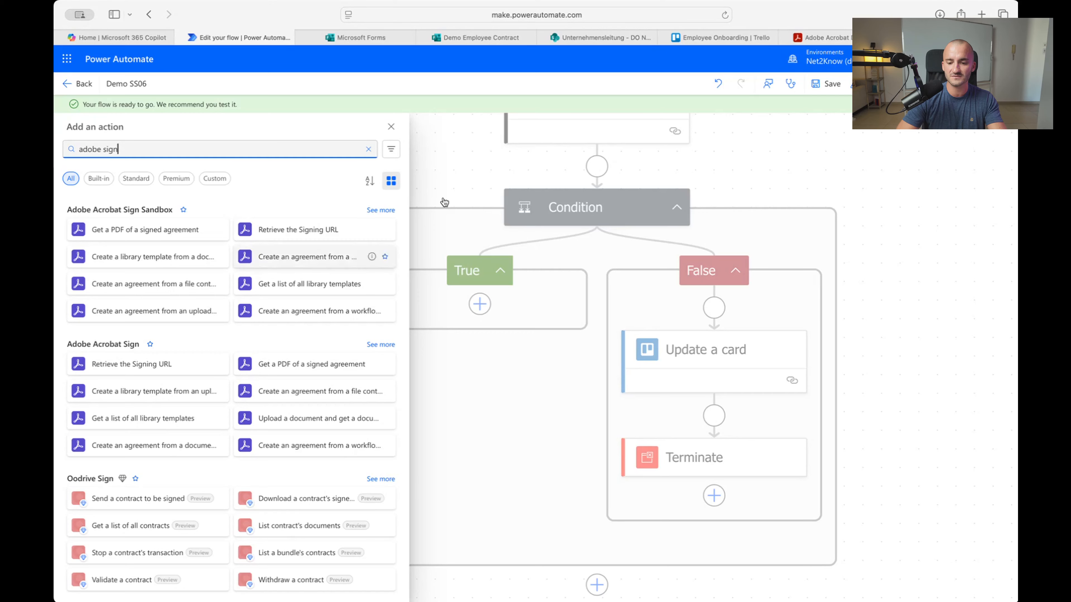
left_click(828, 52)
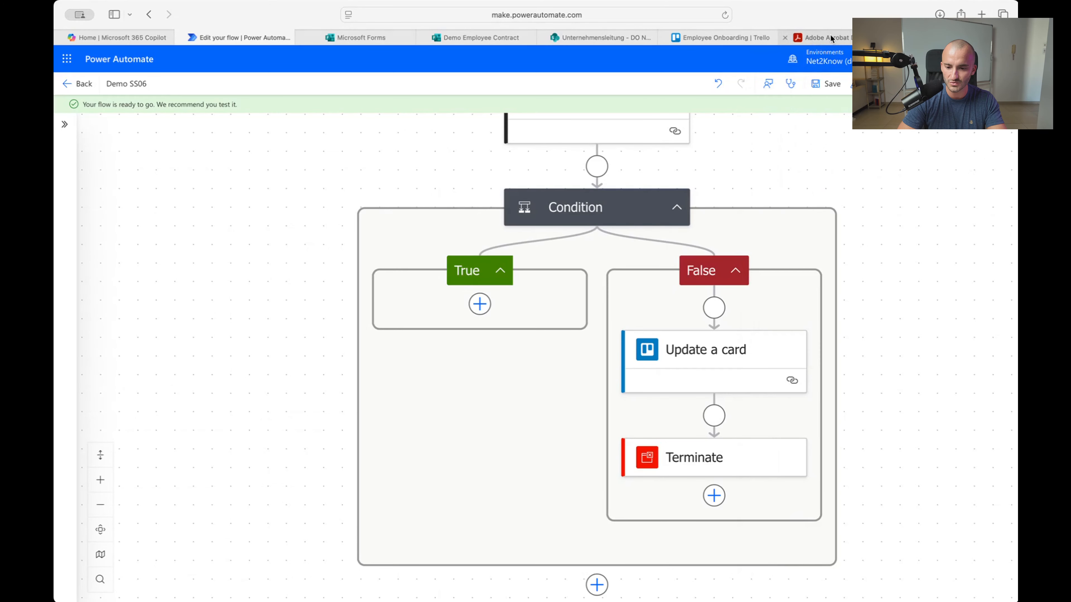
left_click(822, 37)
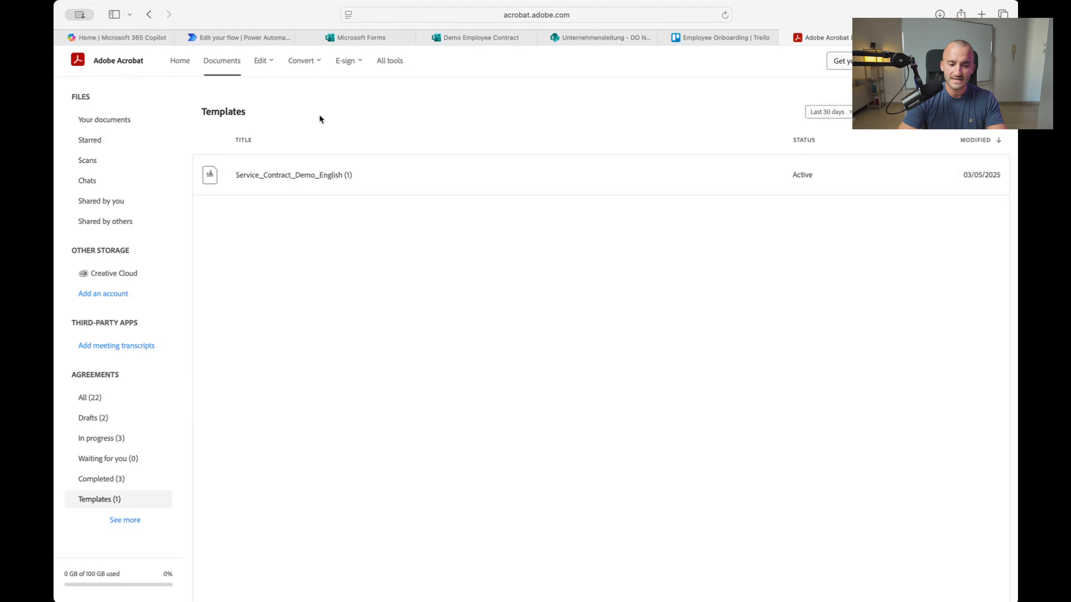
left_click(253, 38)
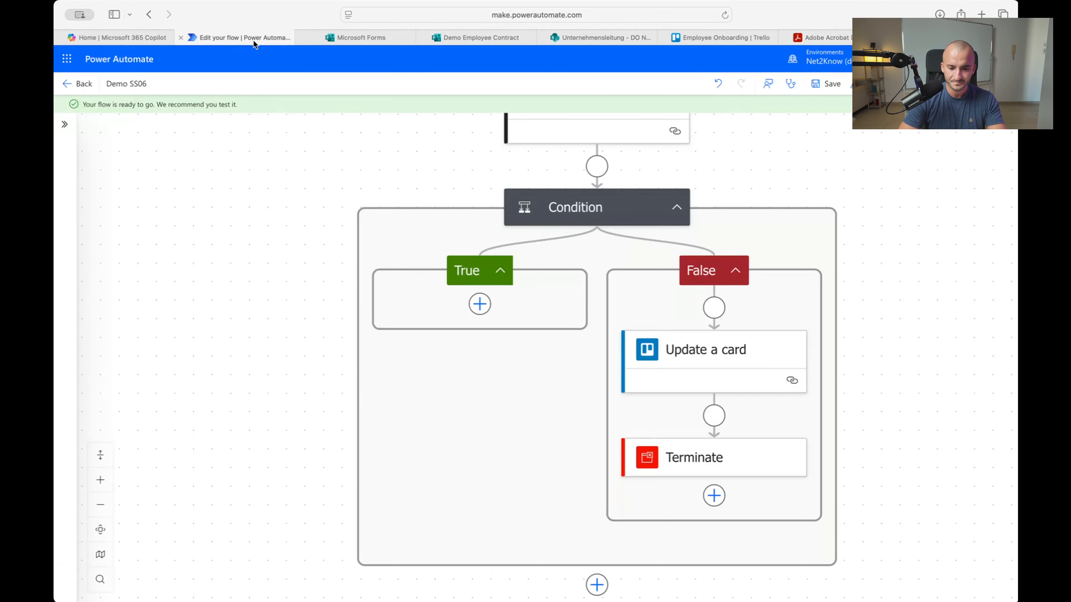
Add Adobe Acrobat Sign's 'Create an agreement from a library template and send for signature' to the True branch
left_click(479, 304)
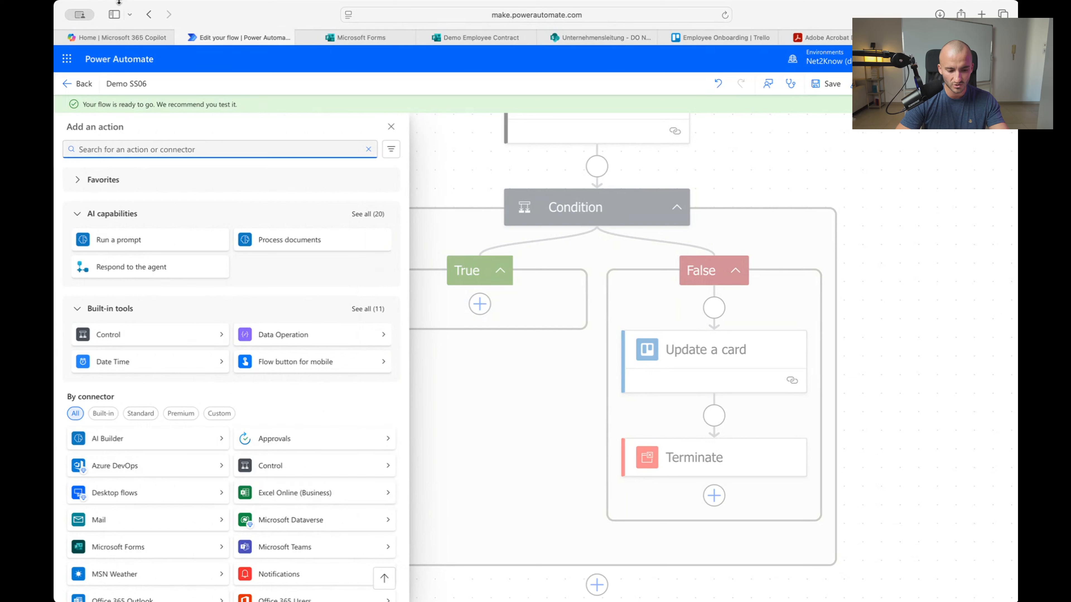
type("adobe sign")
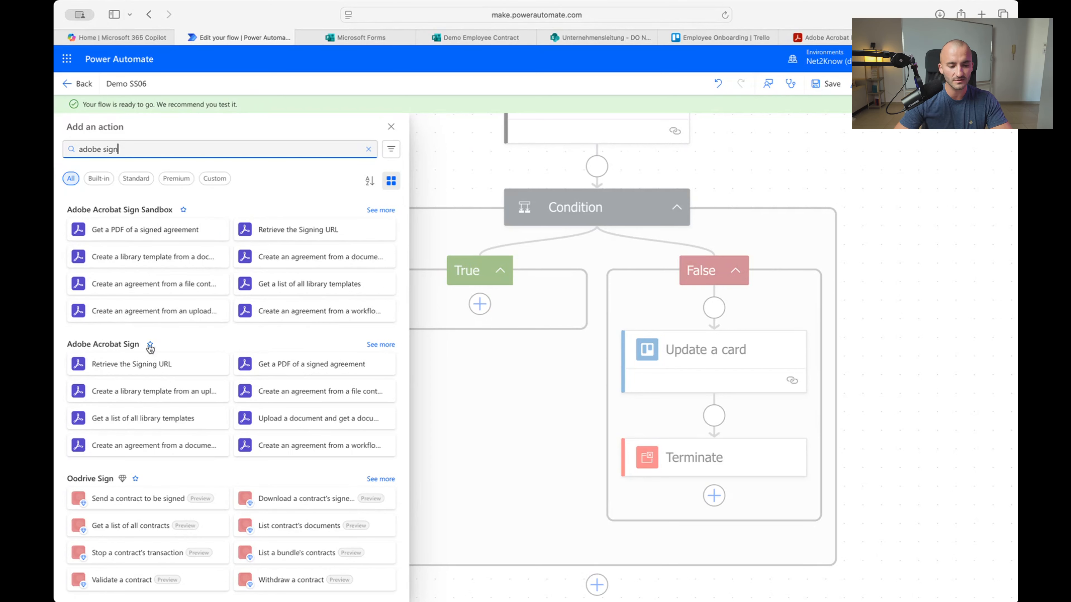
left_click(373, 353)
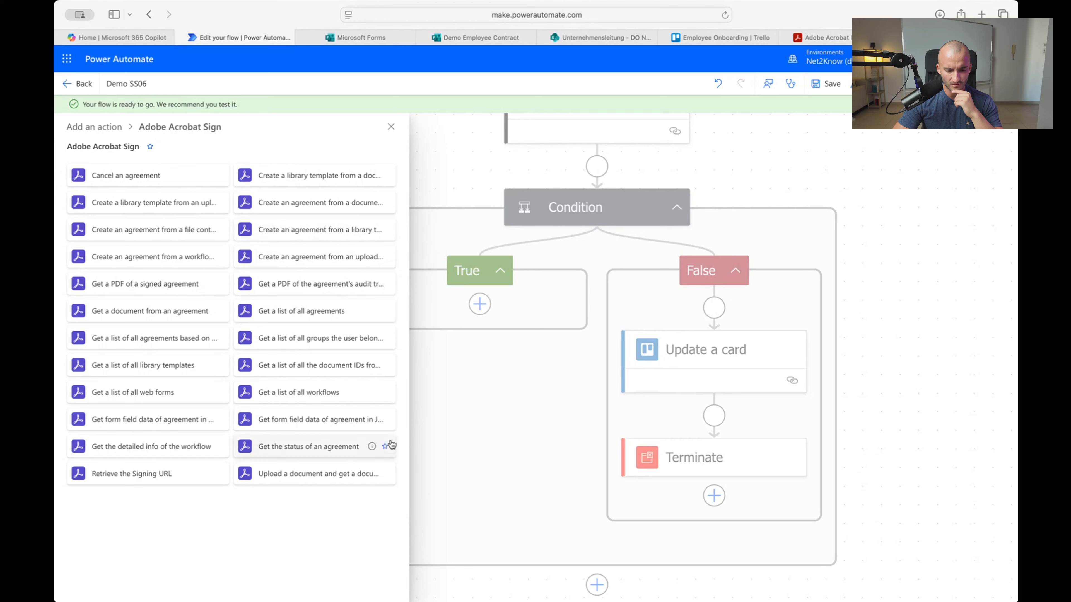
left_click(338, 229)
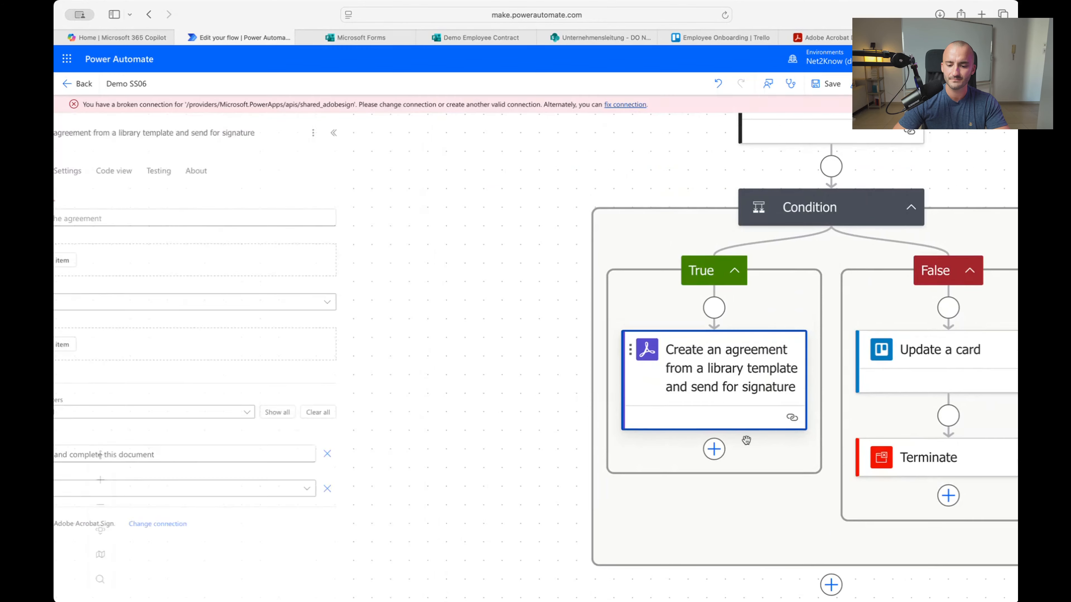
left_click(123, 218)
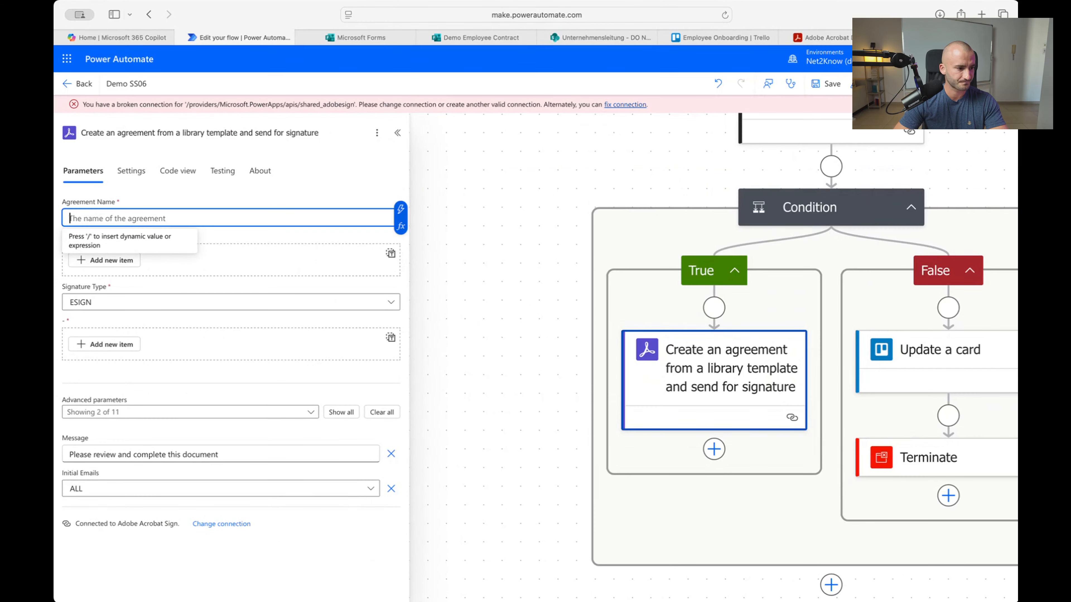
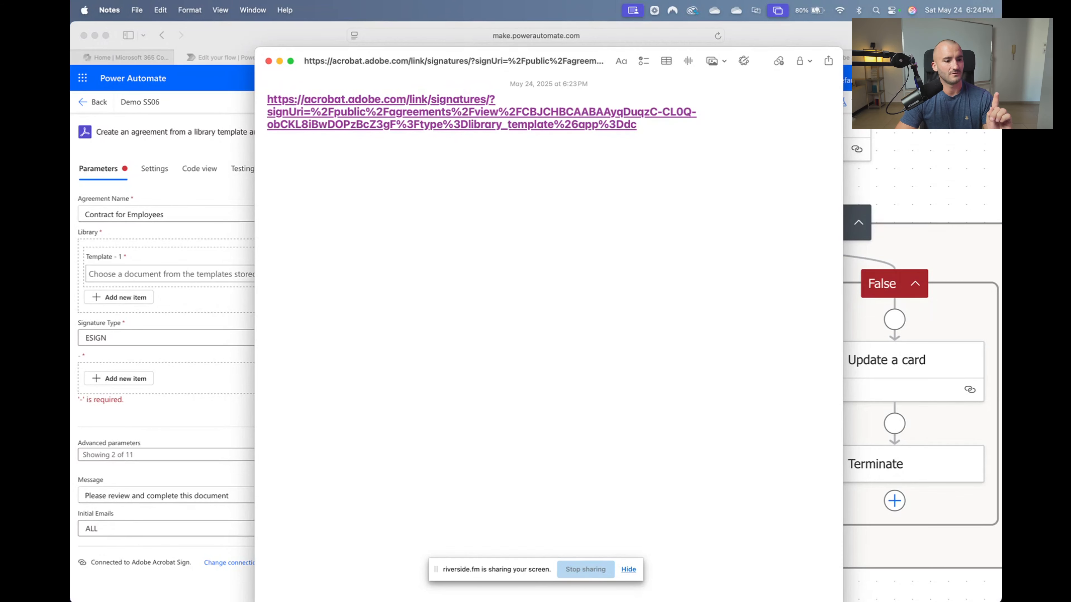
Remove the link formatting so the agreement URL in the note becomes plain text
left_click(111, 488)
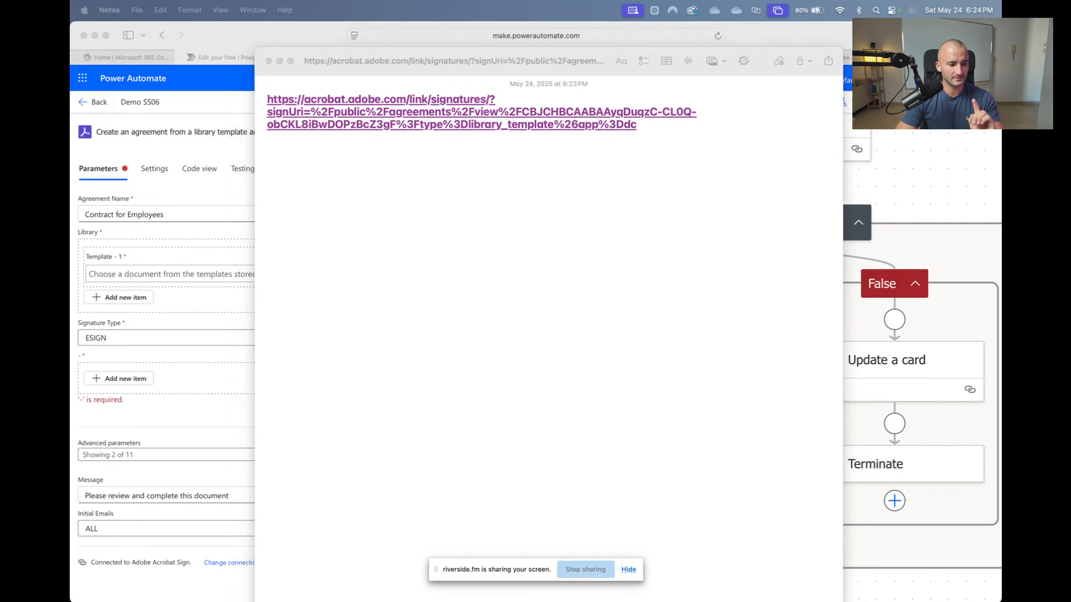
left_click(593, 255)
right_click(491, 113)
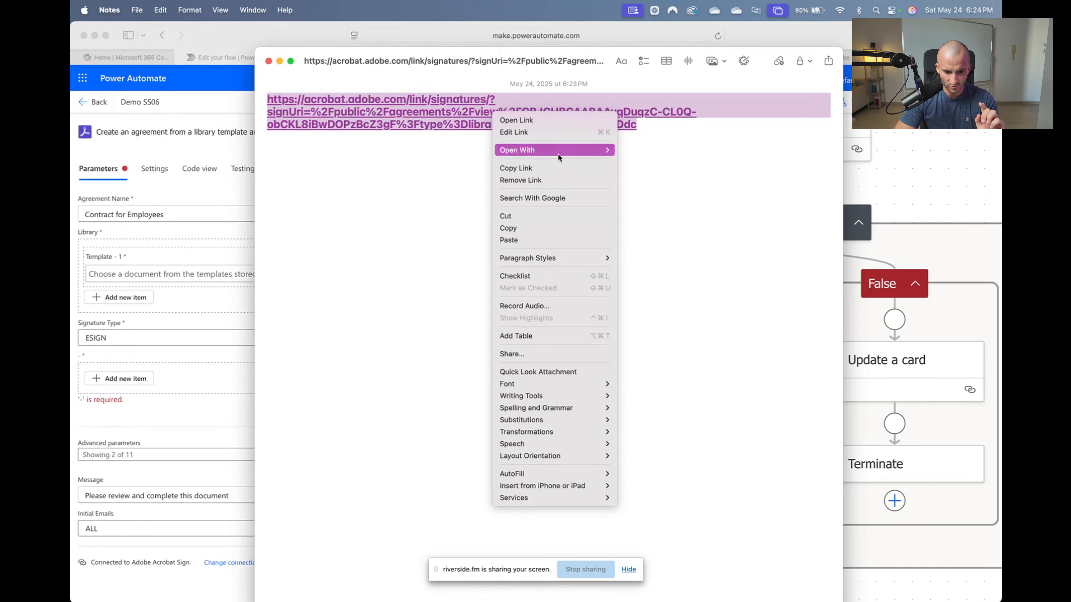
left_click(555, 180)
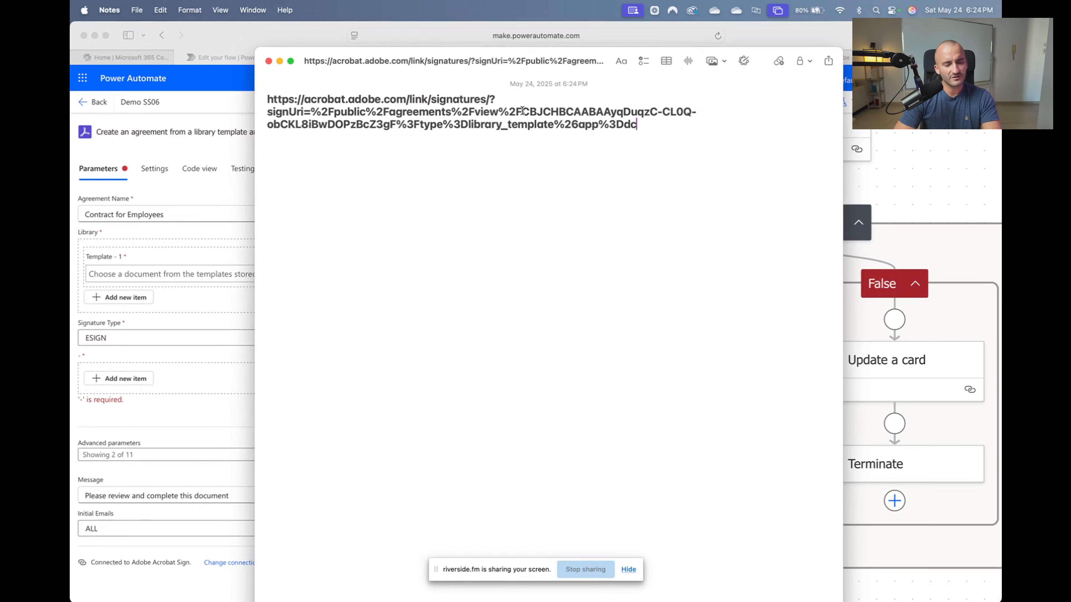
Select and copy the template ID portion of the URL, then return to the flow editor
left_click_drag(498, 111, 522, 112)
left_click(523, 112)
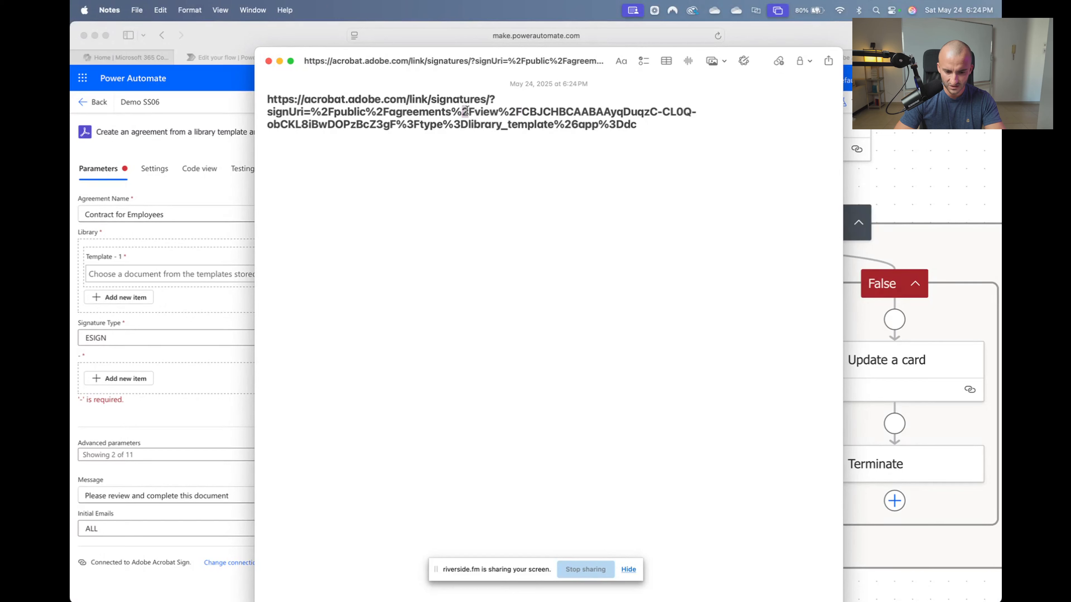
left_click_drag(467, 111, 525, 115)
left_click(527, 112)
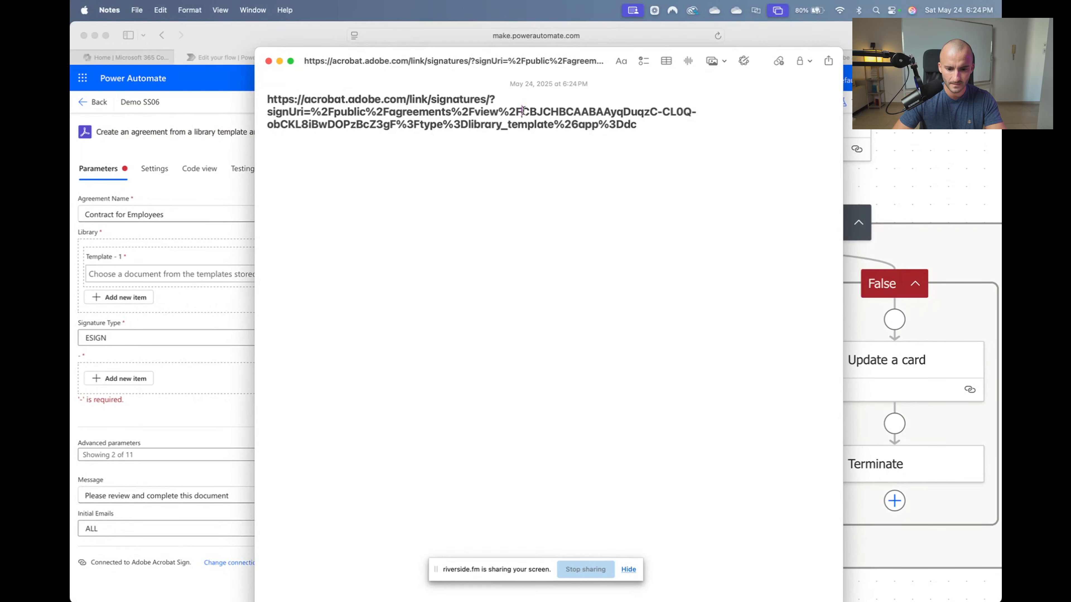
left_click_drag(523, 112, 394, 125)
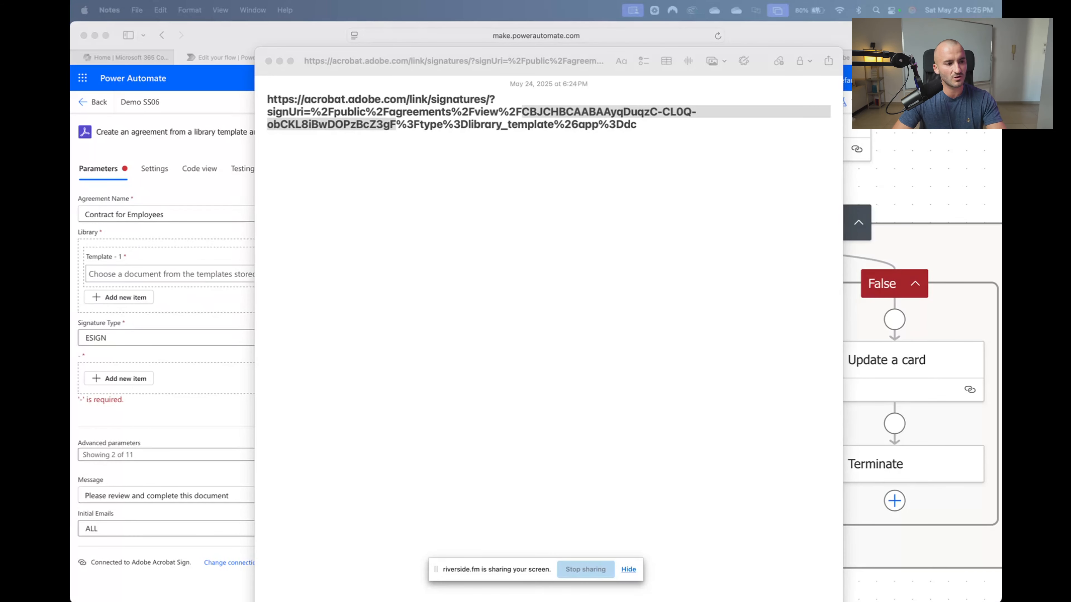
left_click(396, 125)
left_click_drag(396, 125, 524, 114)
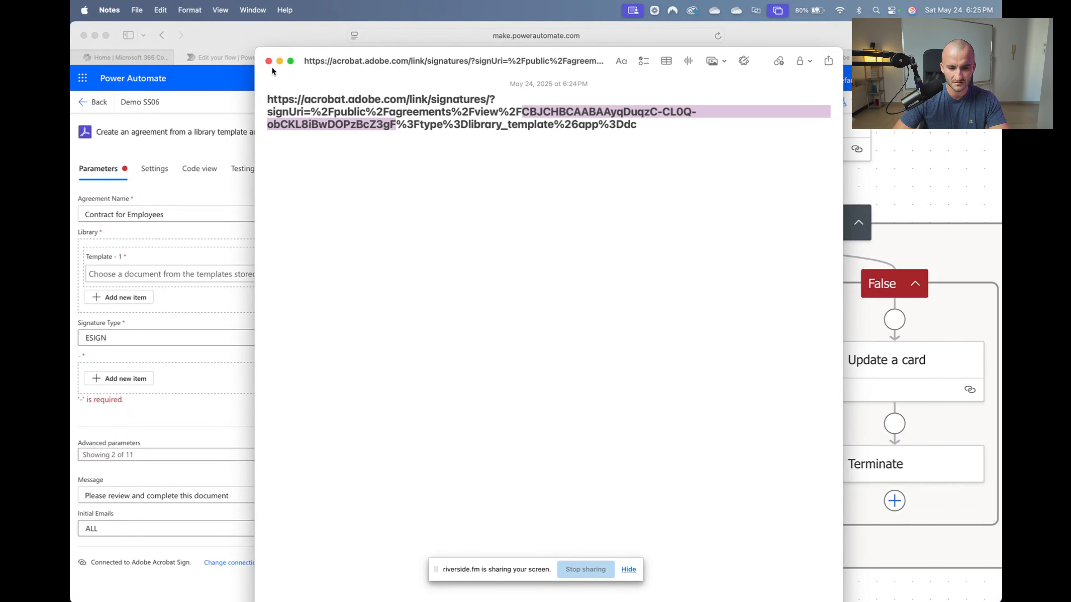
left_click(202, 261)
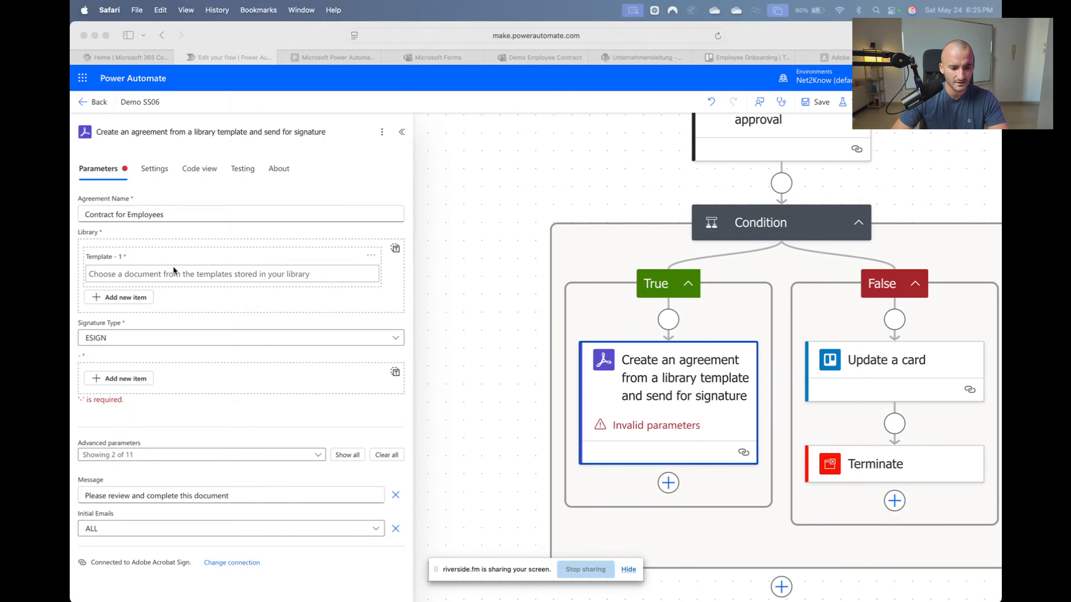
Paste the template ID into Template - 1 and add a participant group with role SIGNER
left_click(268, 274)
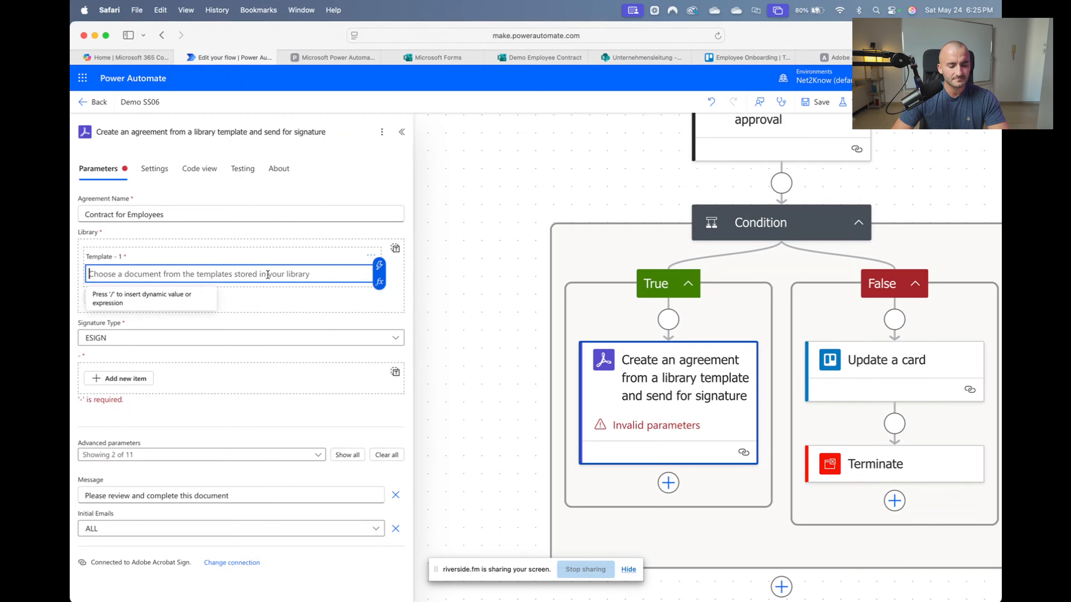
type("CBJCHBCAABAAyqDuqzC-CL0Q-obCKL8iBwDOPz8cZ3gF")
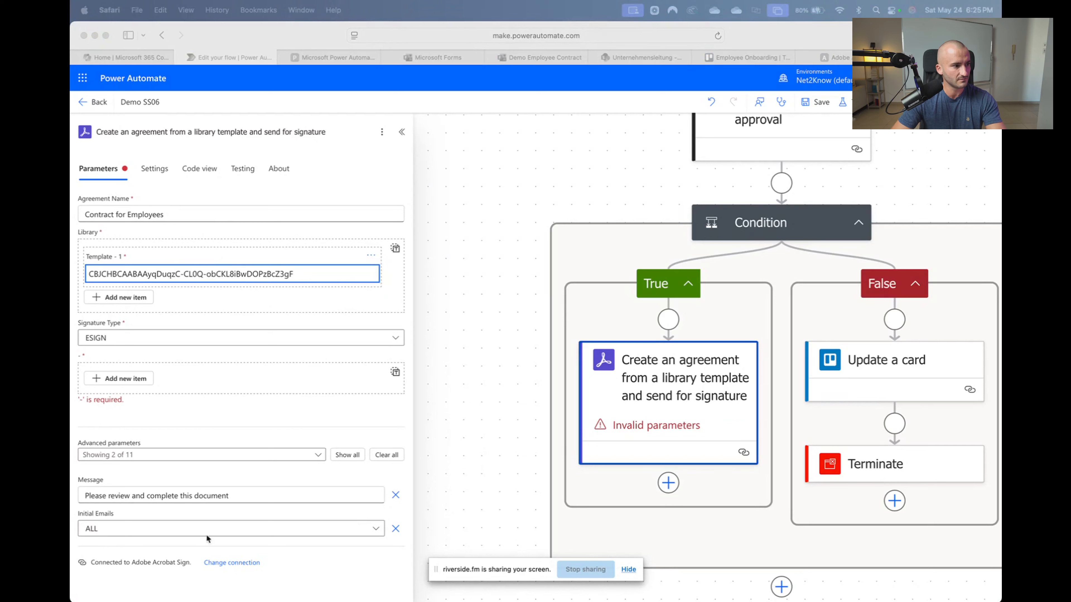
left_click(140, 379)
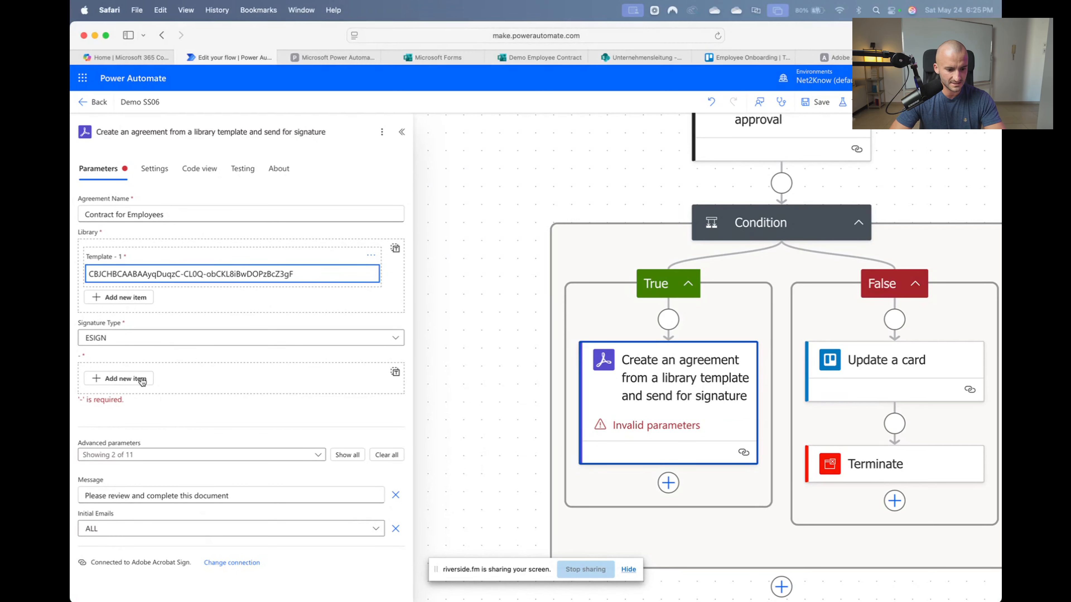
left_click(141, 379)
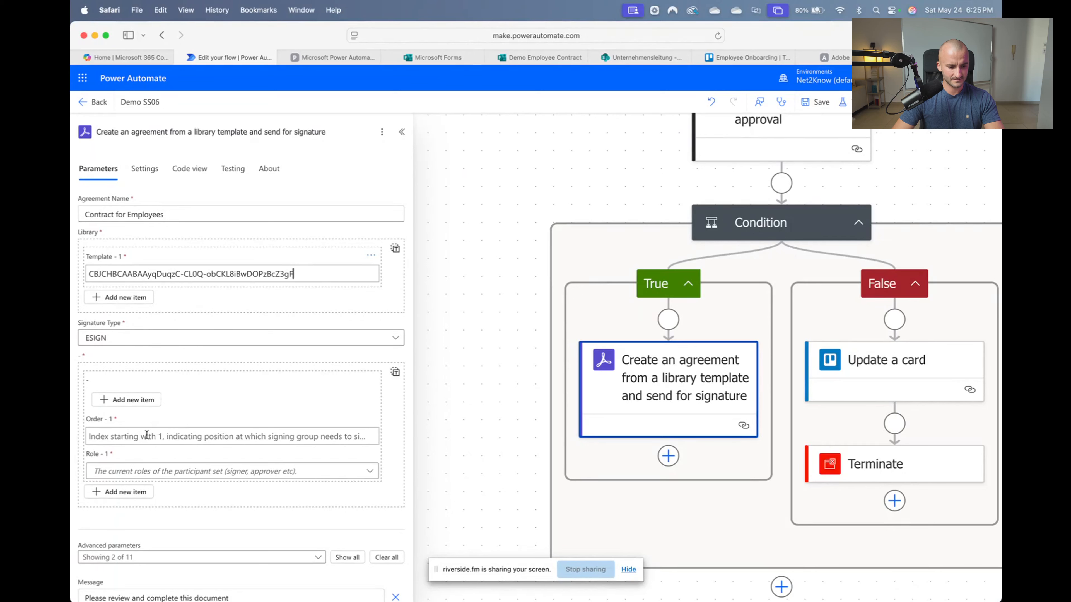
left_click(157, 473)
left_click(139, 433)
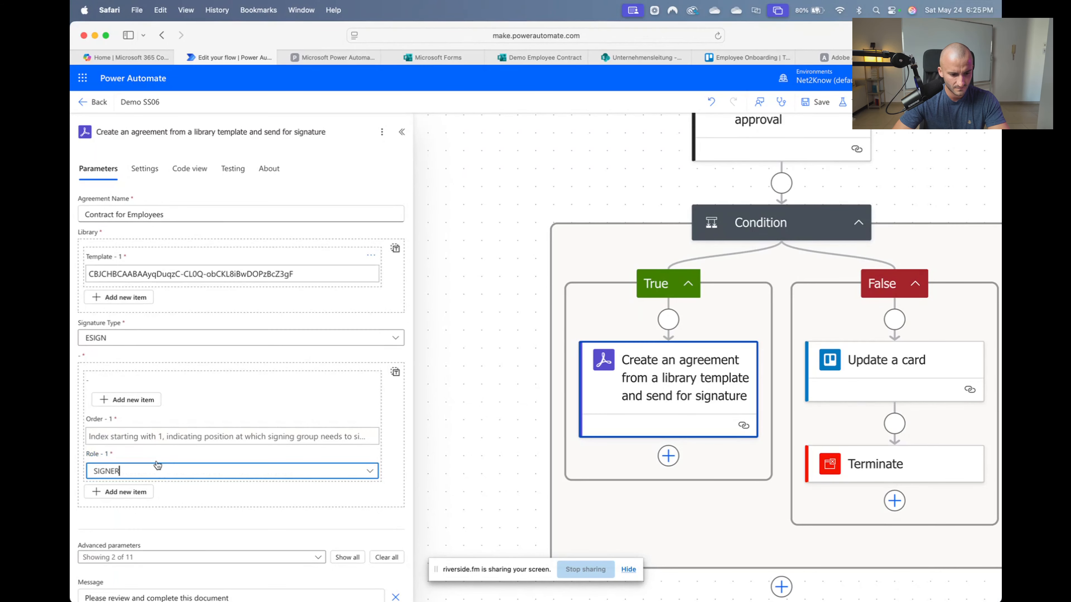
Browse the dynamic content options for Order - 1 without choosing a value
left_click(141, 438)
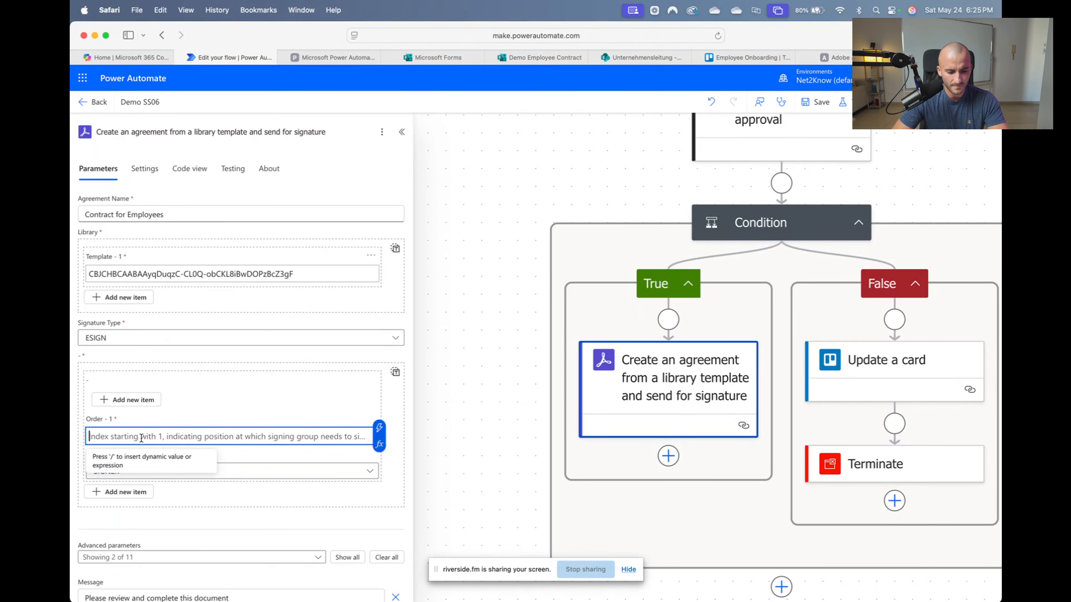
left_click(380, 430)
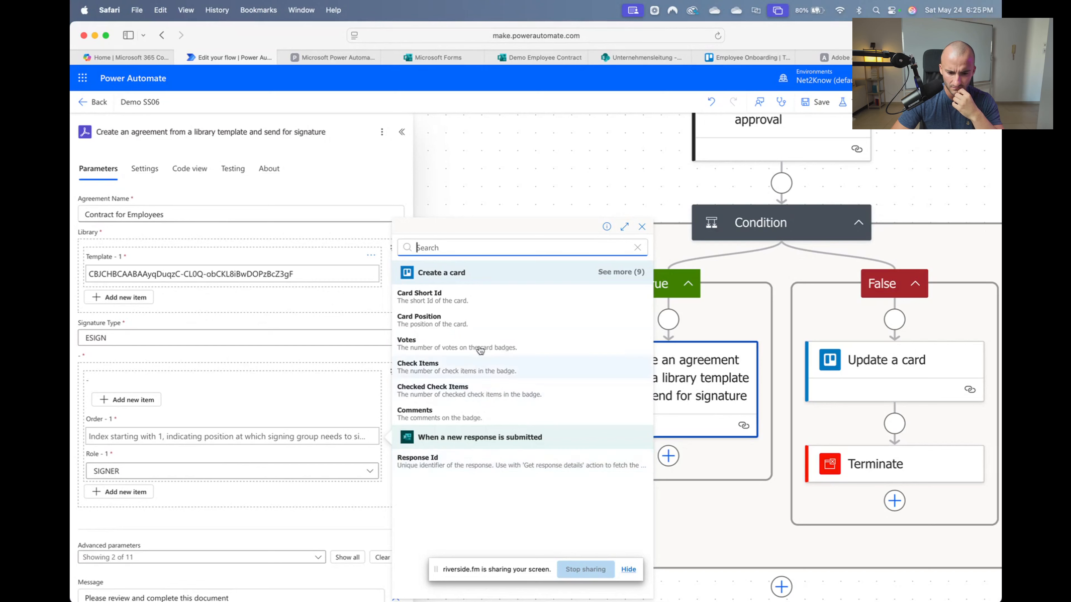
left_click(255, 397)
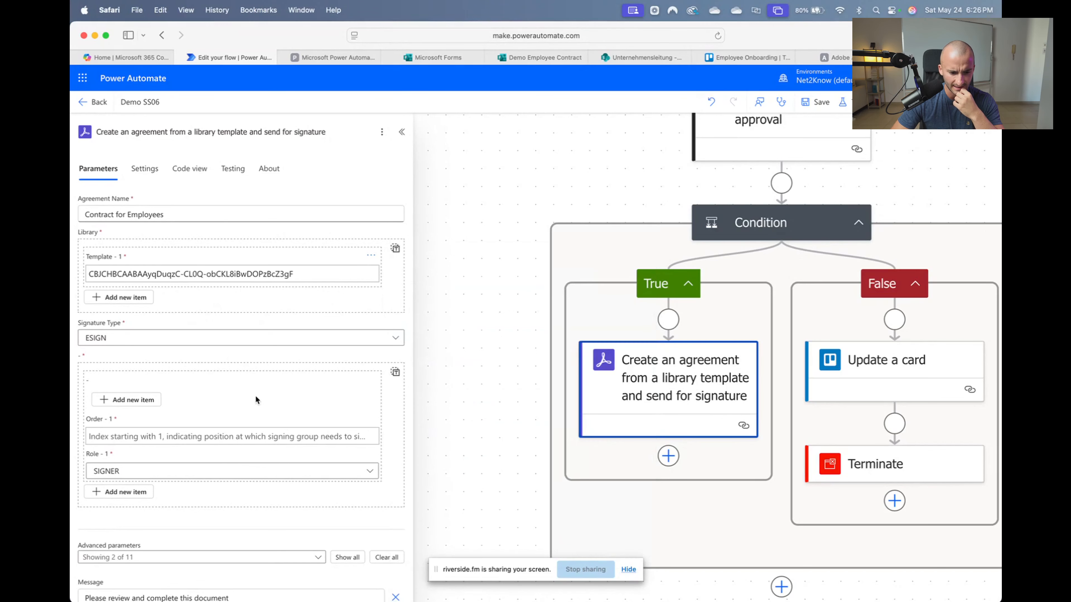
left_click(328, 440)
left_click(379, 431)
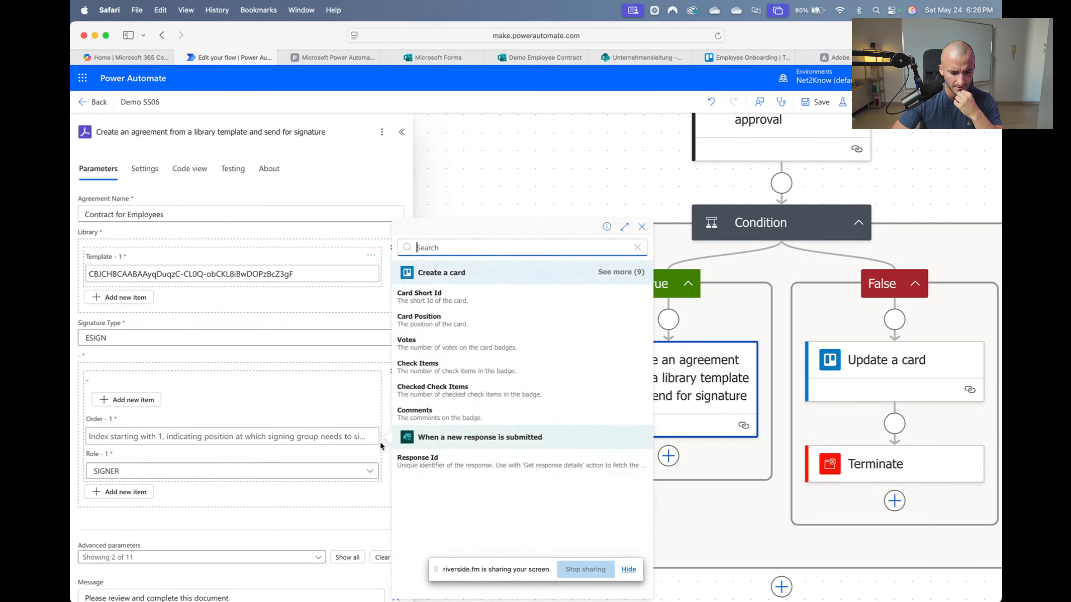
left_click(529, 210)
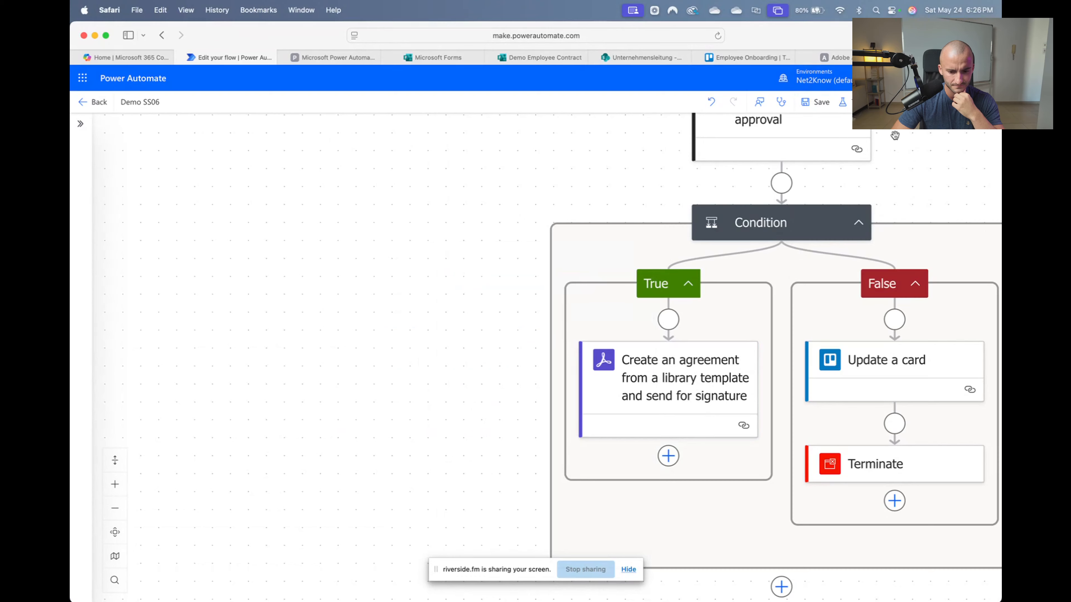
scroll(802, 282, "down", 1)
scroll(736, 408, "right", 8)
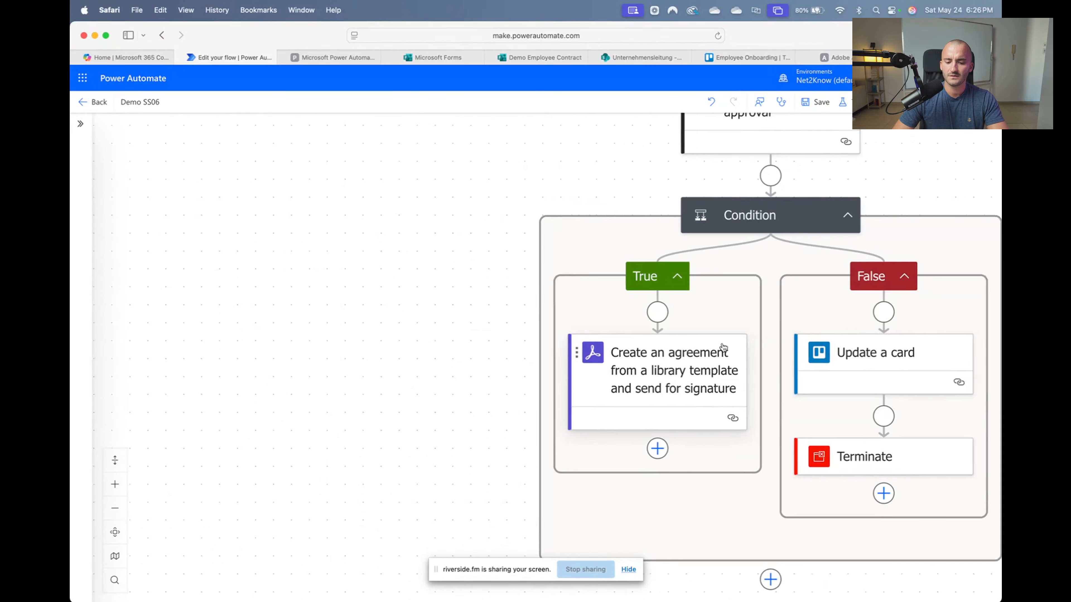
scroll(624, 342, "up", 4)
scroll(547, 271, "right", 1)
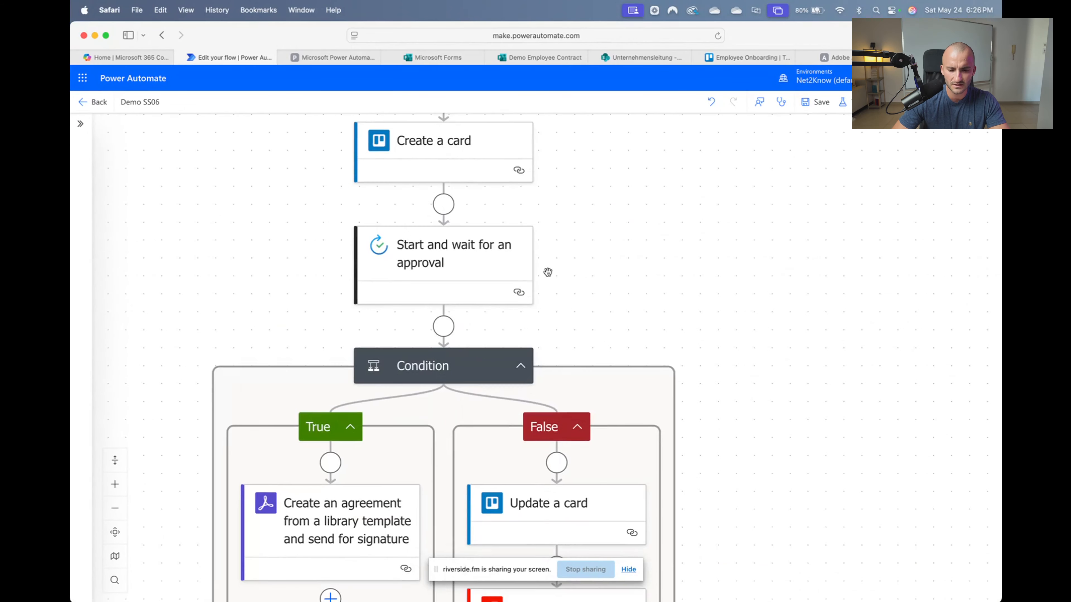
scroll(549, 273, "down", 3)
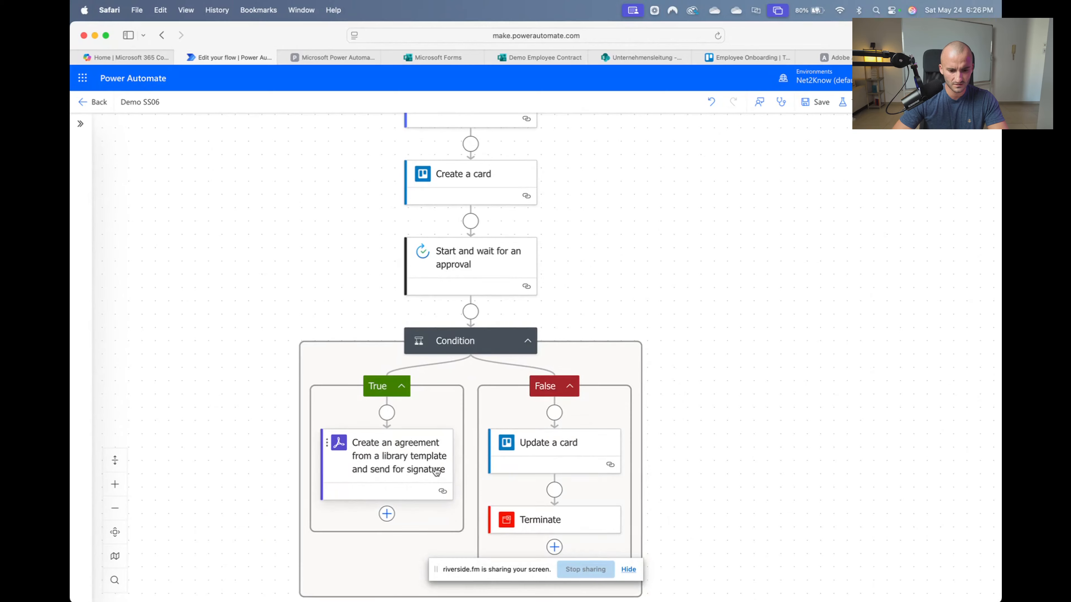
scroll(400, 467, "right", 2)
Reopen the agreement step and delete the null value, leaving Order - 1 empty
left_click(375, 466)
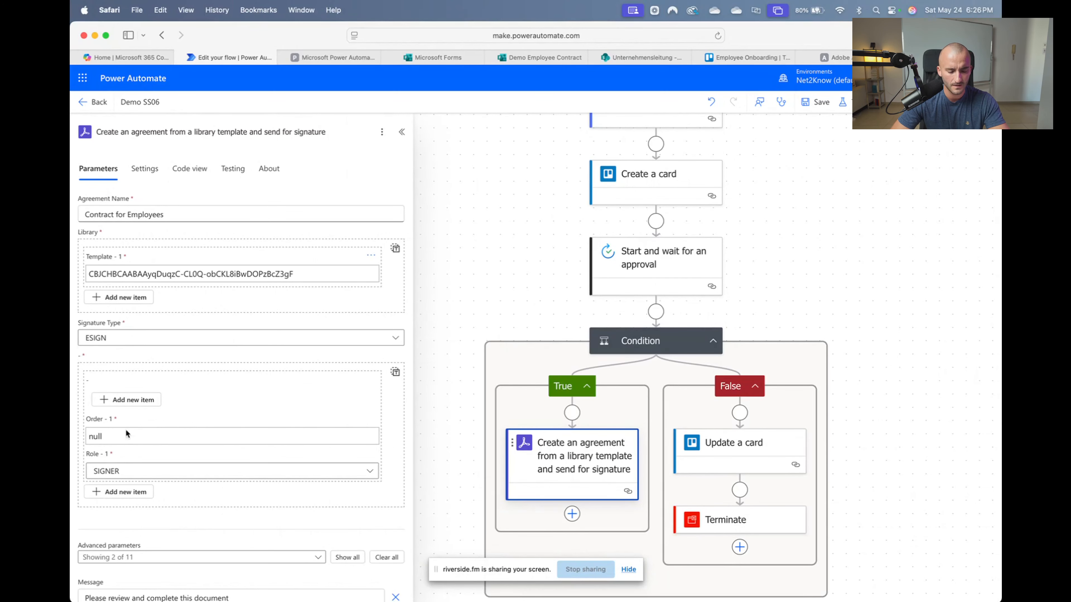
left_click(102, 437)
left_click(381, 429)
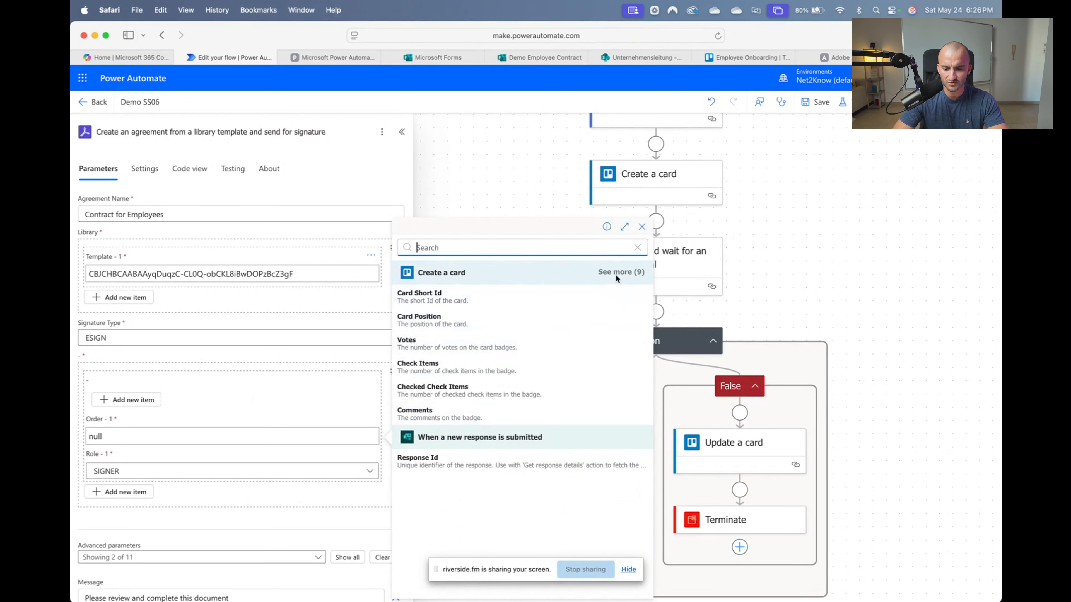
left_click(644, 228)
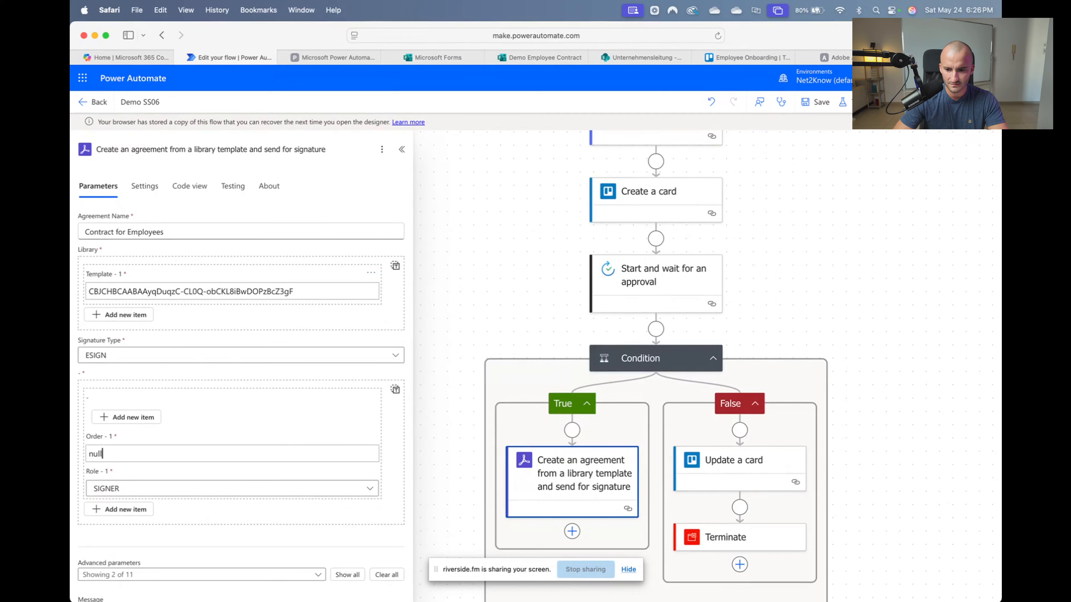
left_click(160, 436)
key("BackSpace")
key("BackSpace")
key("BackSpace")
key("BackSpace")
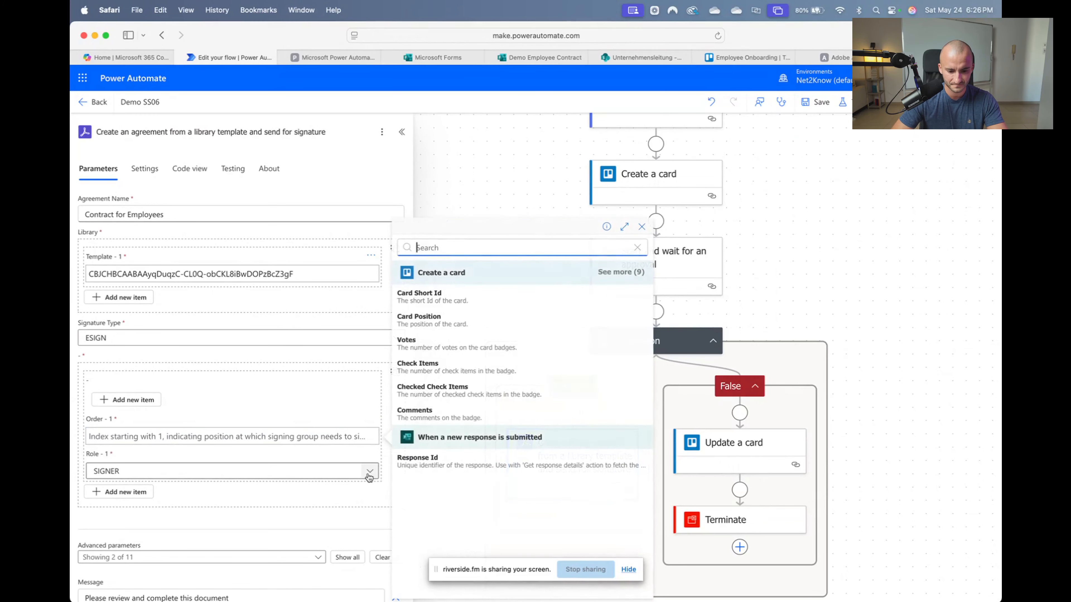
left_click(325, 406)
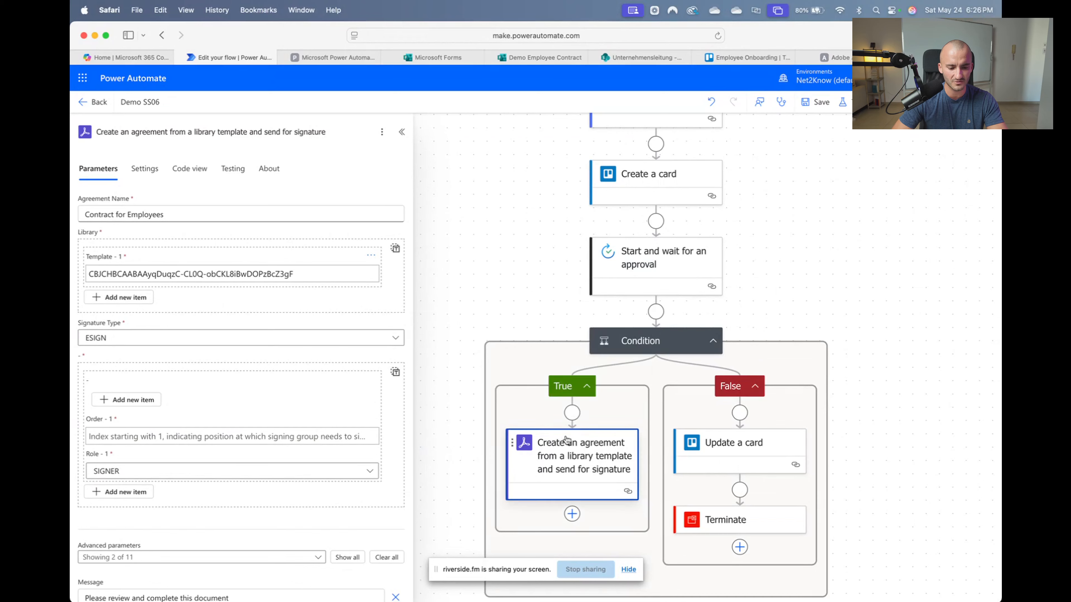
Delete the agreement step from the True branch and save the flow
right_click(584, 464)
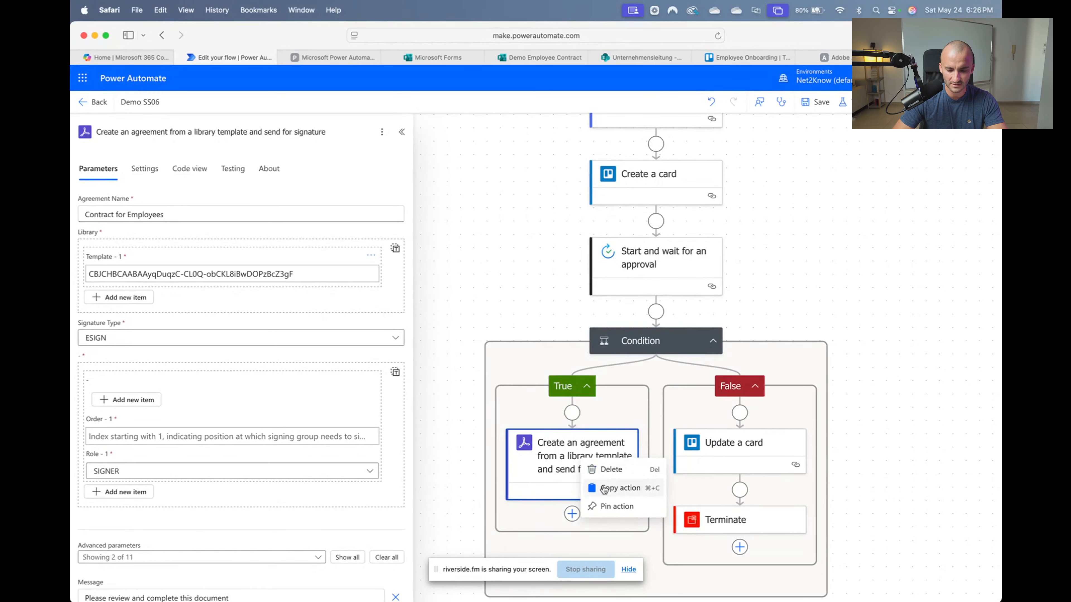
left_click(599, 467)
left_click(662, 369)
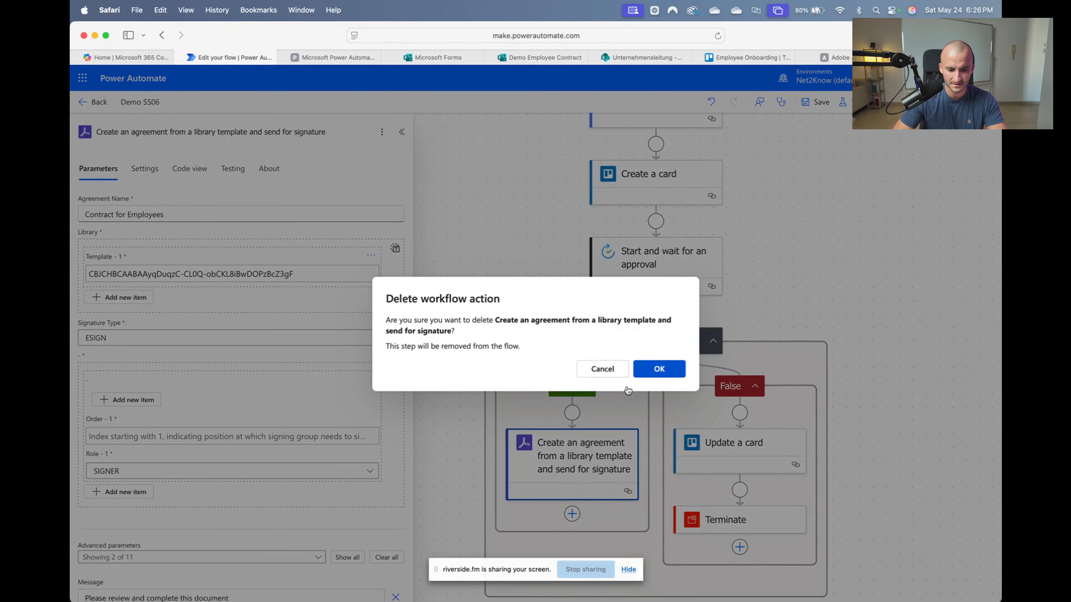
left_click(817, 102)
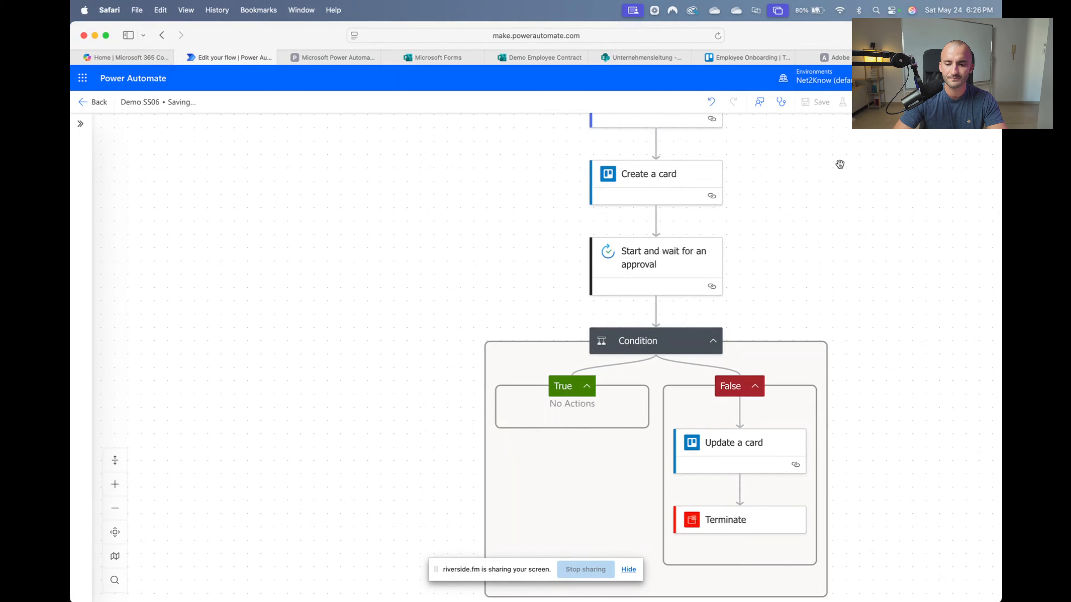
Test the flow automatically using the recent trigger from 13 minutes ago, then view the Trello board
scroll(824, 263, "right", 2)
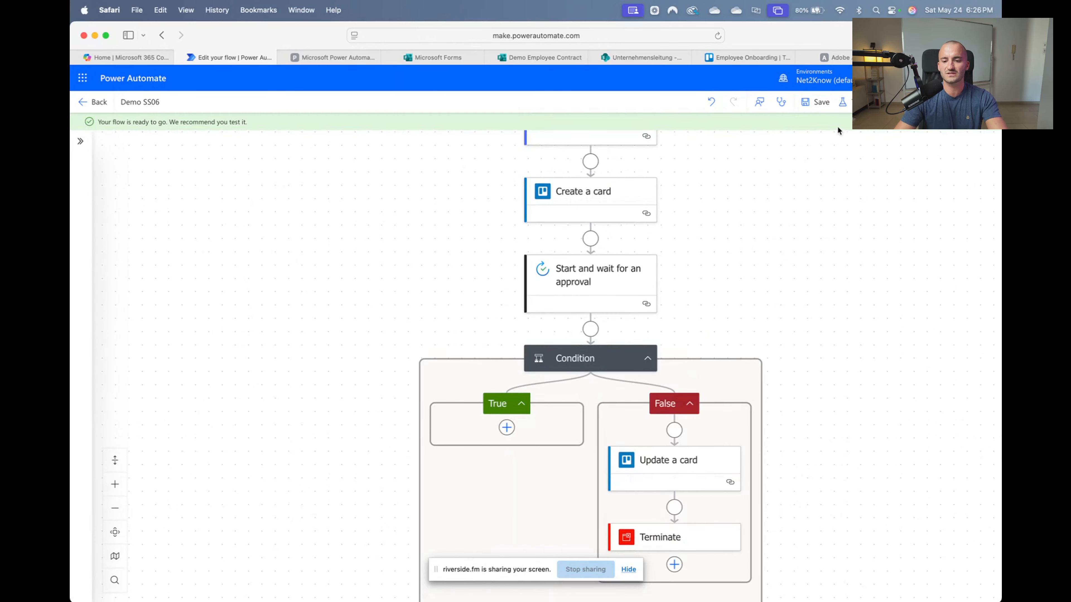
left_click(843, 102)
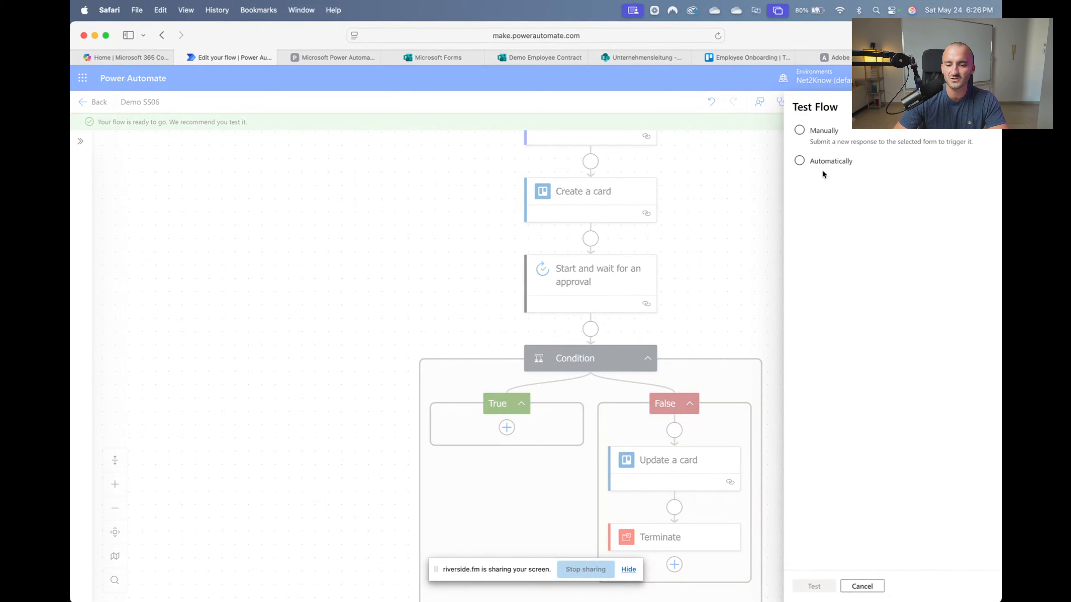
left_click(824, 164)
left_click(826, 178)
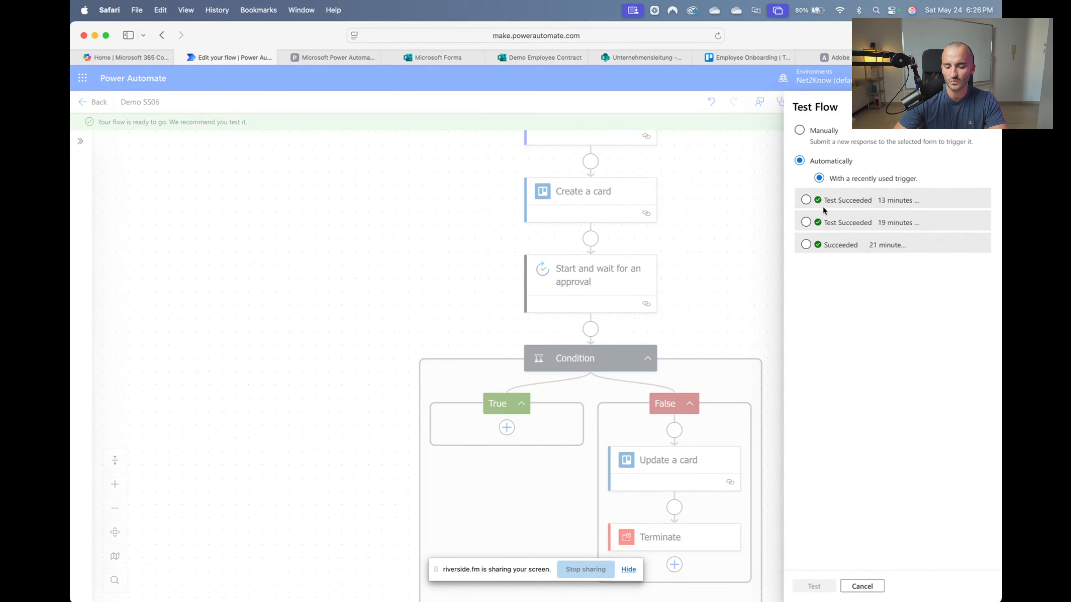
left_click(806, 201)
left_click(815, 586)
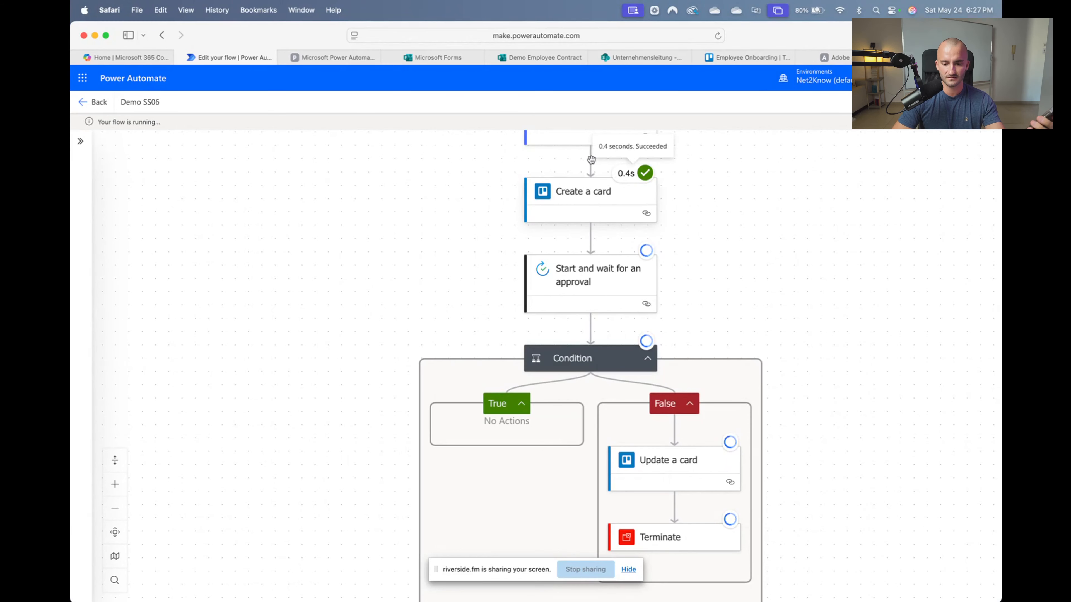
left_click(734, 56)
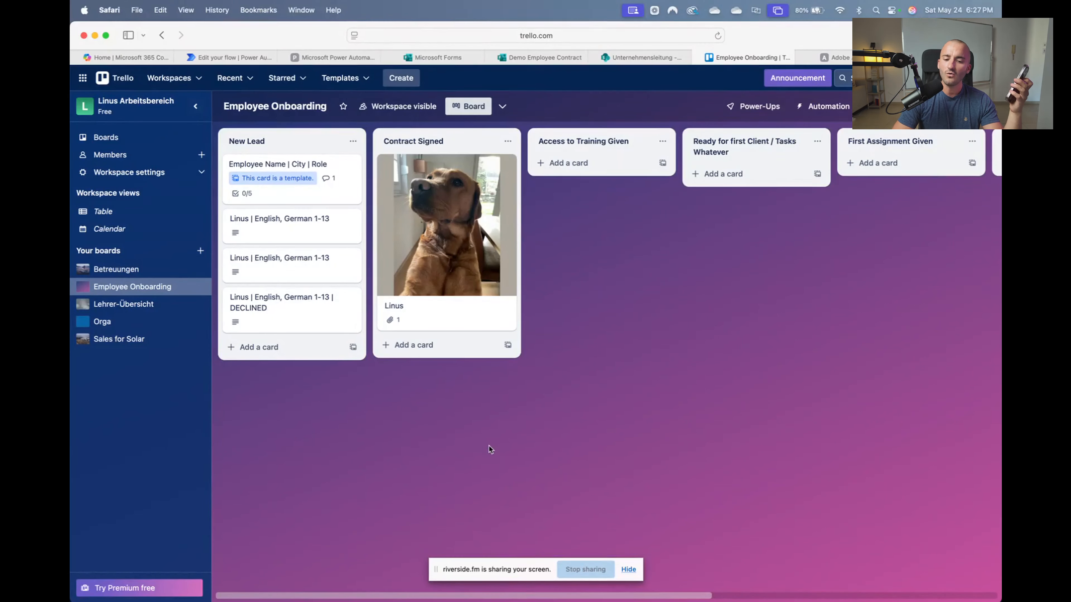
Leave the Trello Employee Onboarding board for the Power Automate Connections page
left_click(320, 58)
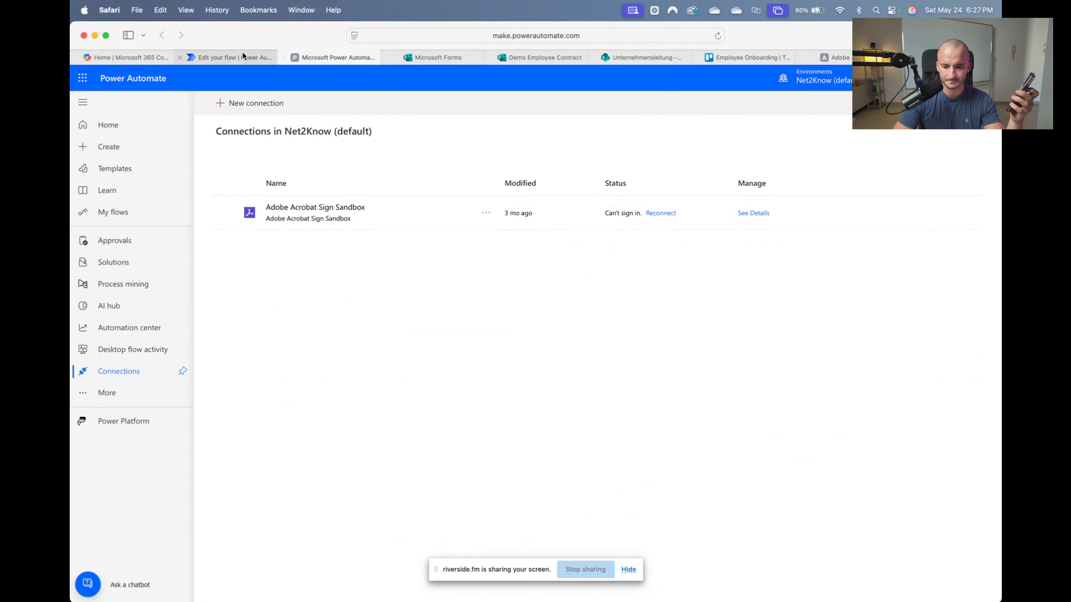
Back in Demo SS06, add the List Id parameter to the Update a card step
left_click(232, 54)
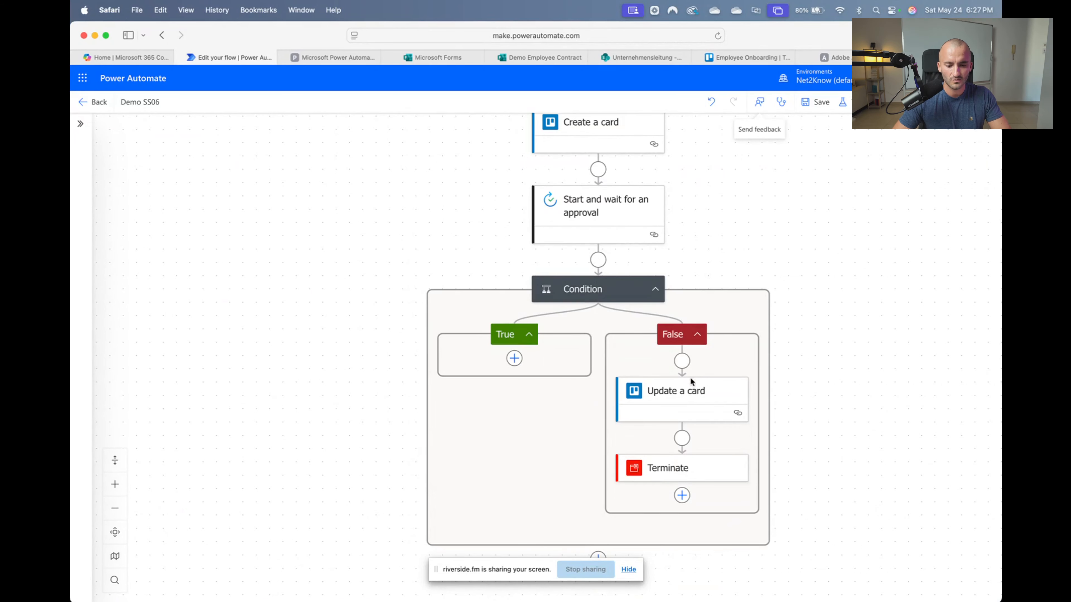
left_click(676, 415)
left_click(172, 340)
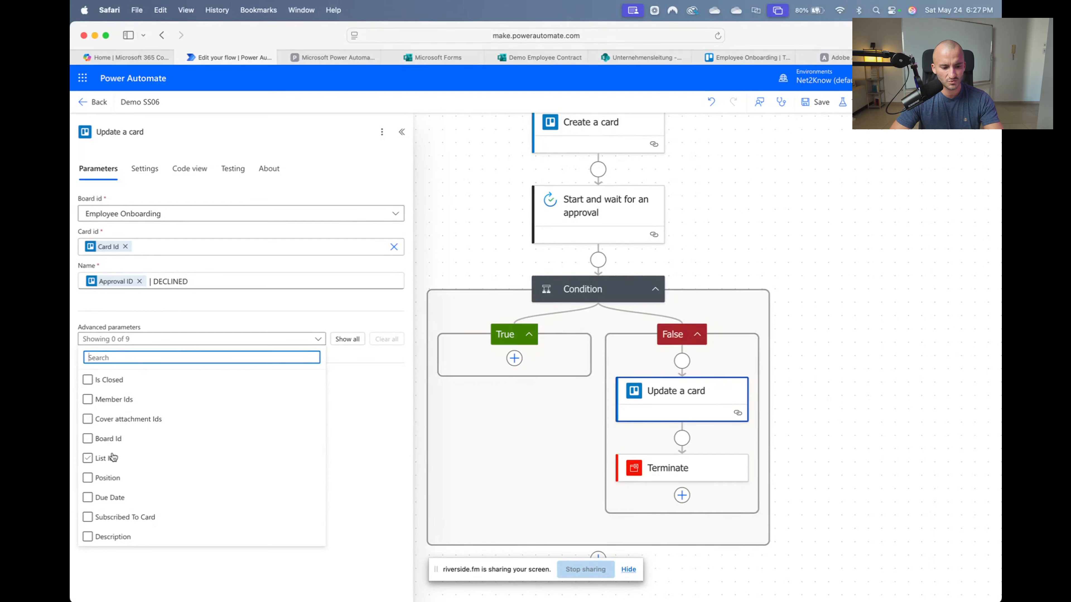
left_click(111, 459)
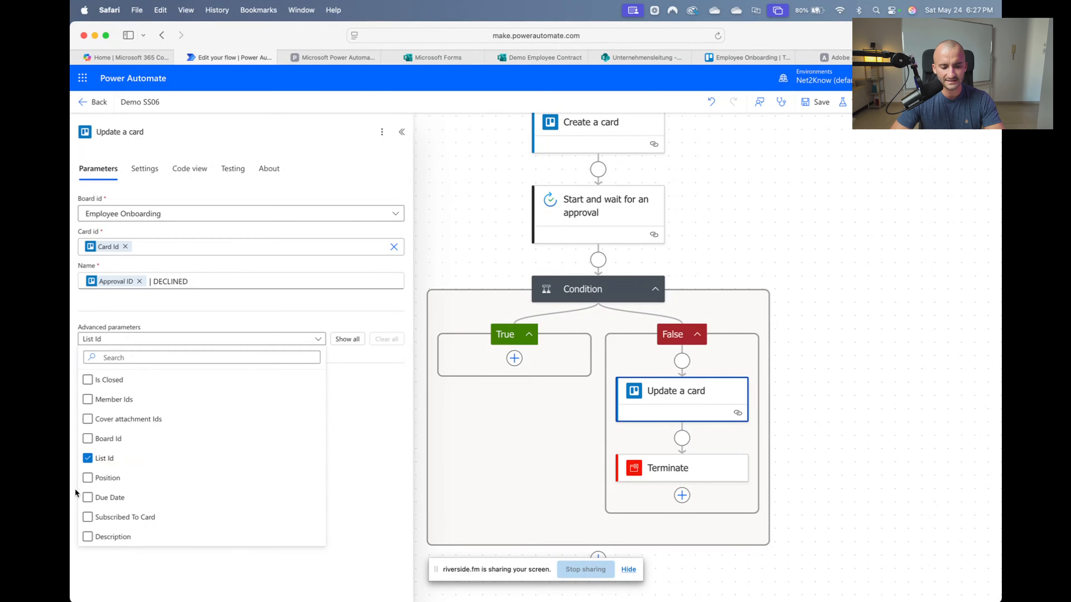
left_click(378, 434)
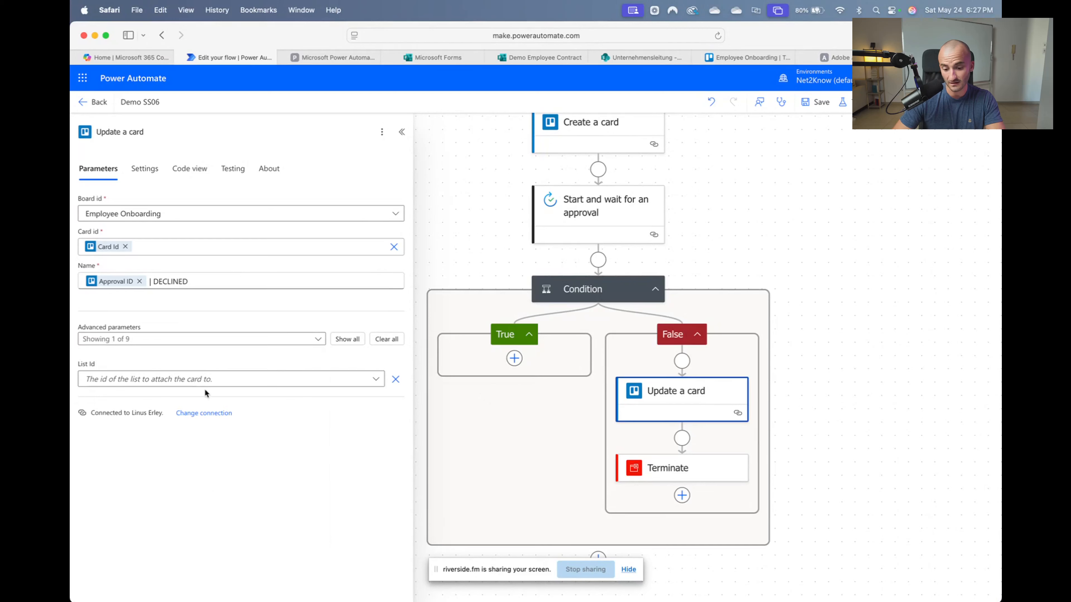
left_click(221, 382)
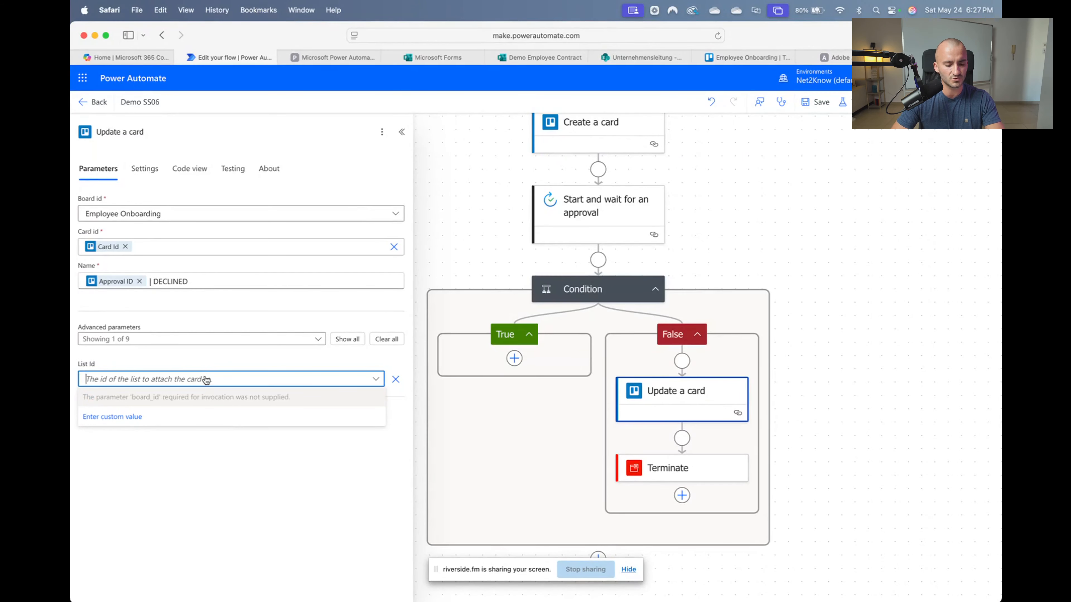
left_click(204, 466)
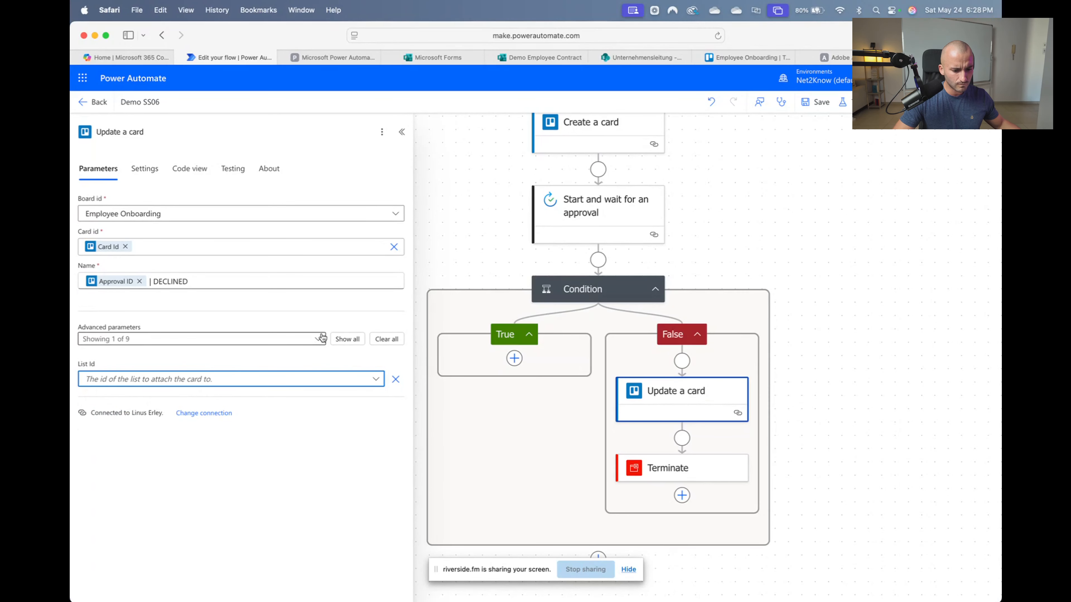
Add Board Id, choose the Employee Onboarding board and Not Hired list, and save the flow
left_click(307, 340)
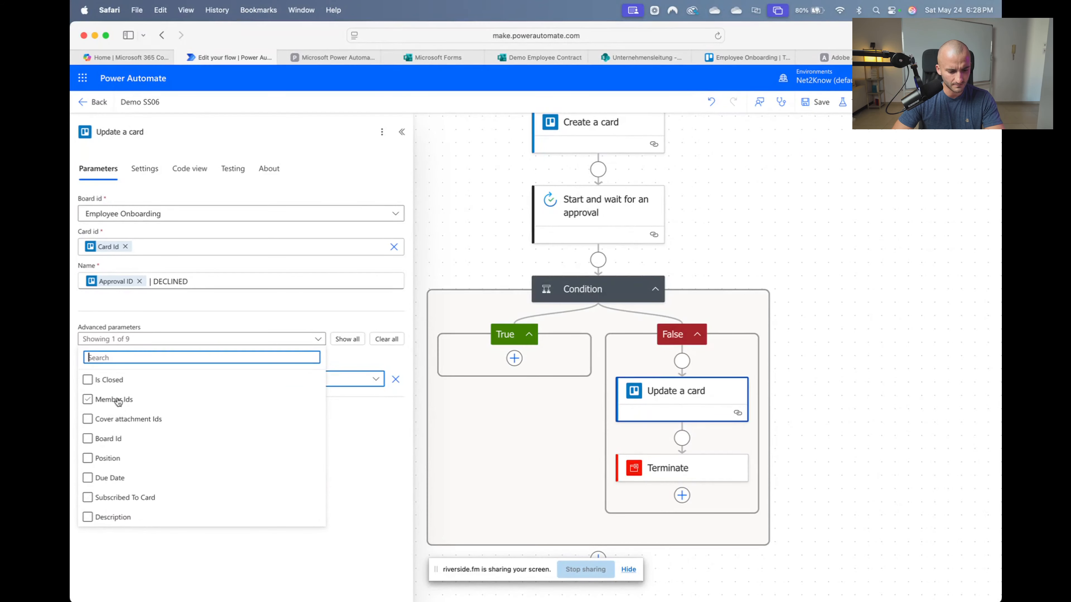
left_click(108, 438)
left_click(348, 443)
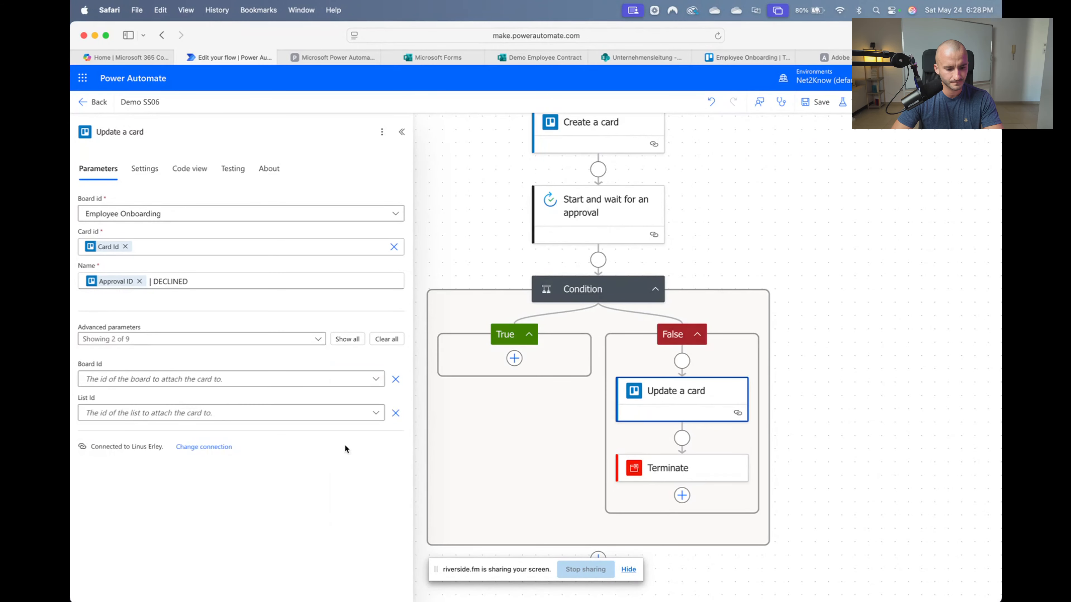
left_click(304, 380)
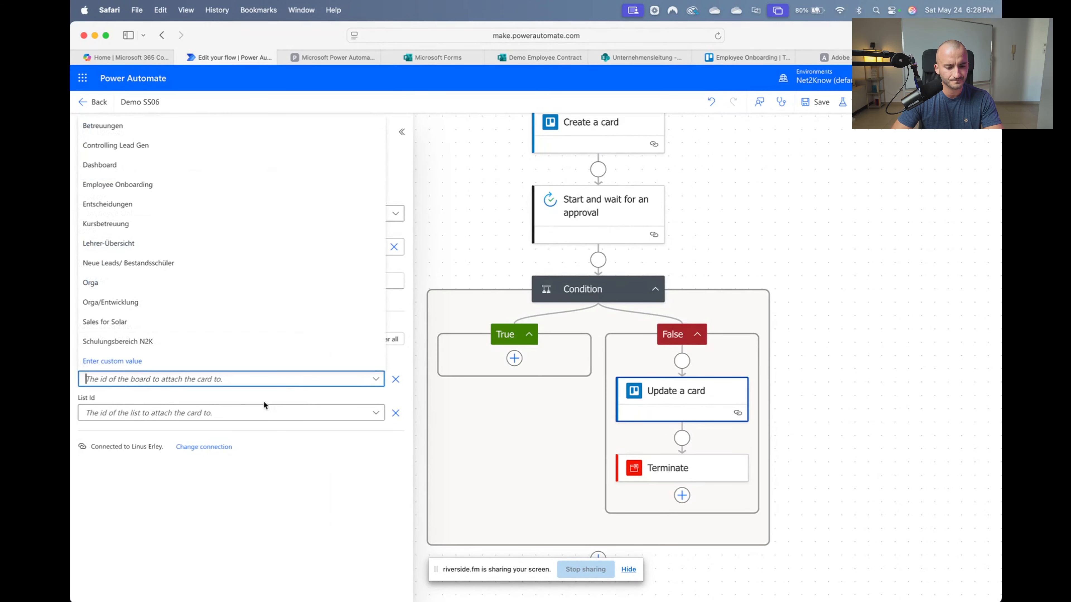
left_click(135, 186)
left_click(242, 412)
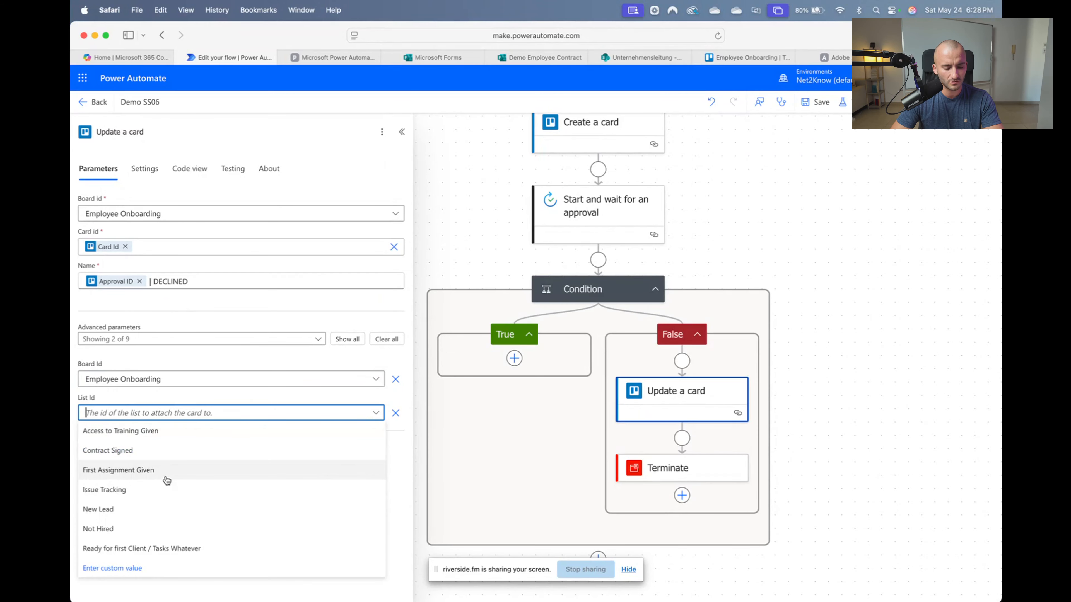
left_click(155, 529)
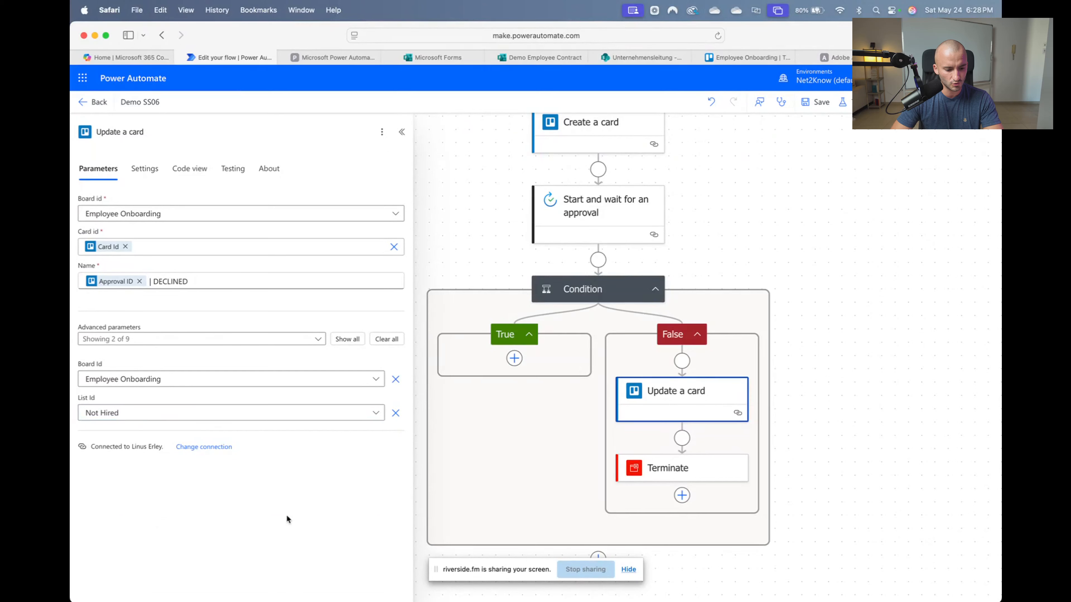
left_click(789, 185)
left_click(818, 101)
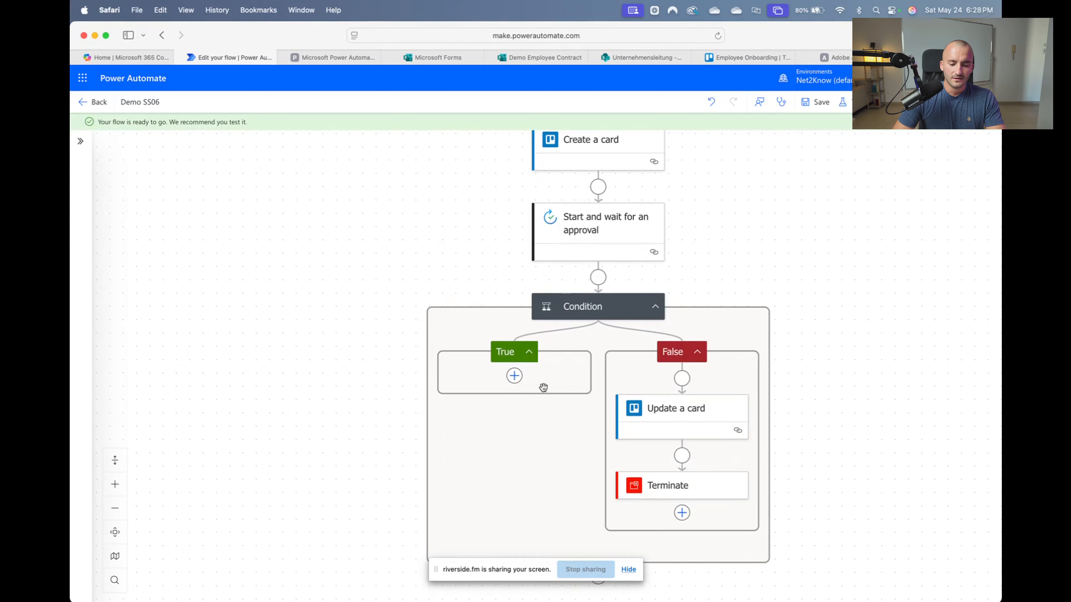
left_click(514, 376)
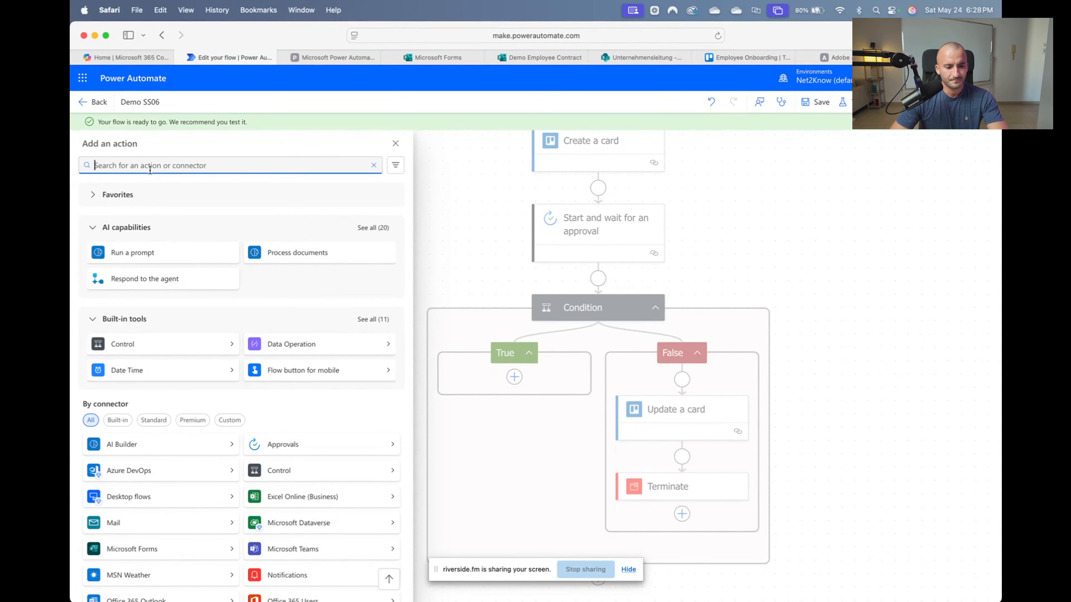
Search 'adobe' and add Acrobat Sign's 'Create an agreement from a library template' action
type("adobe")
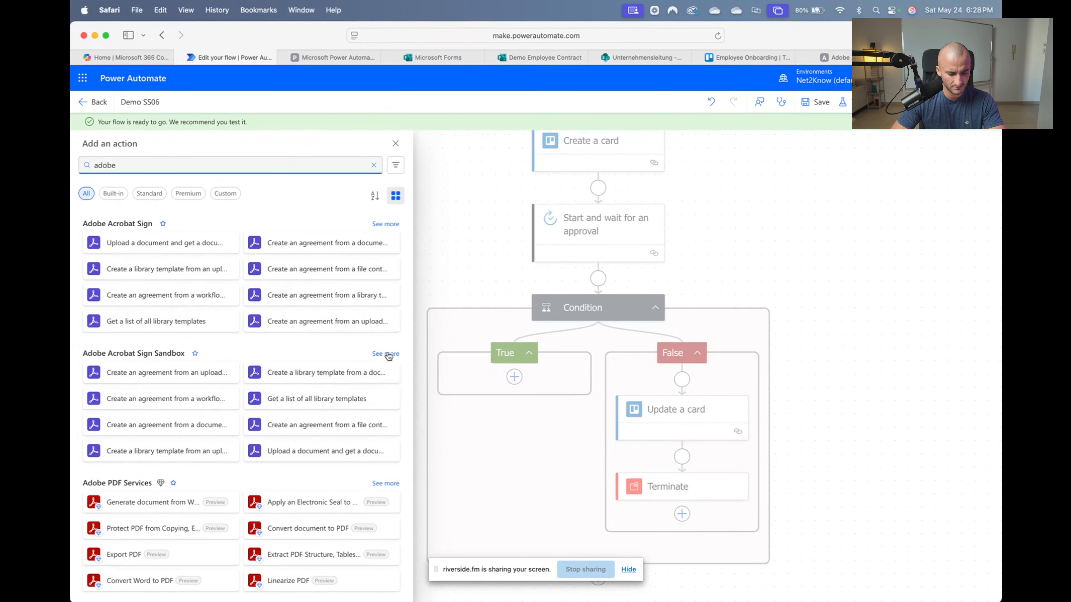
left_click(384, 226)
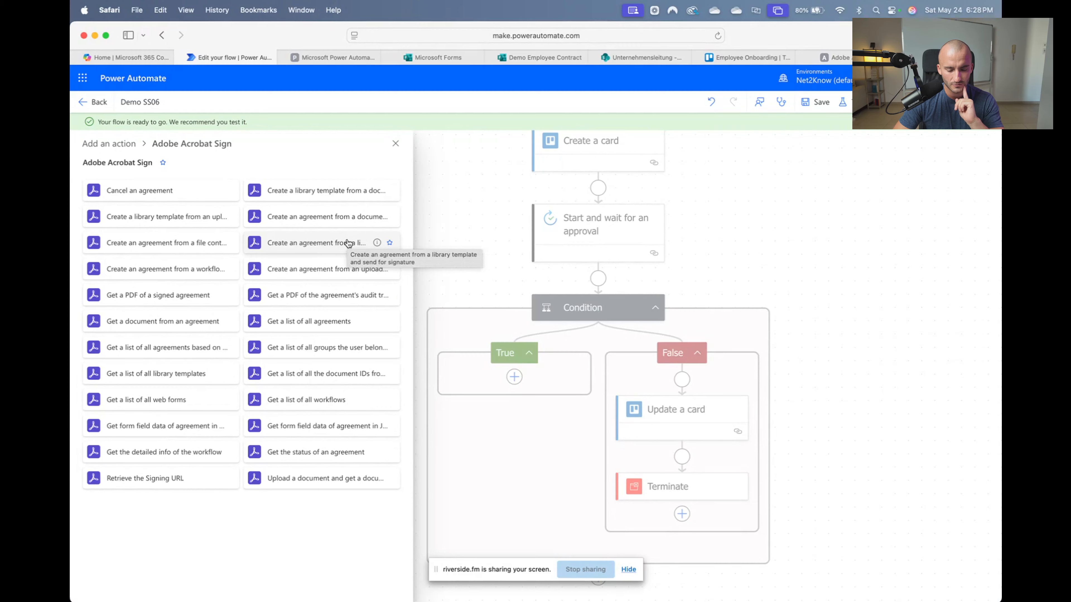
left_click(347, 243)
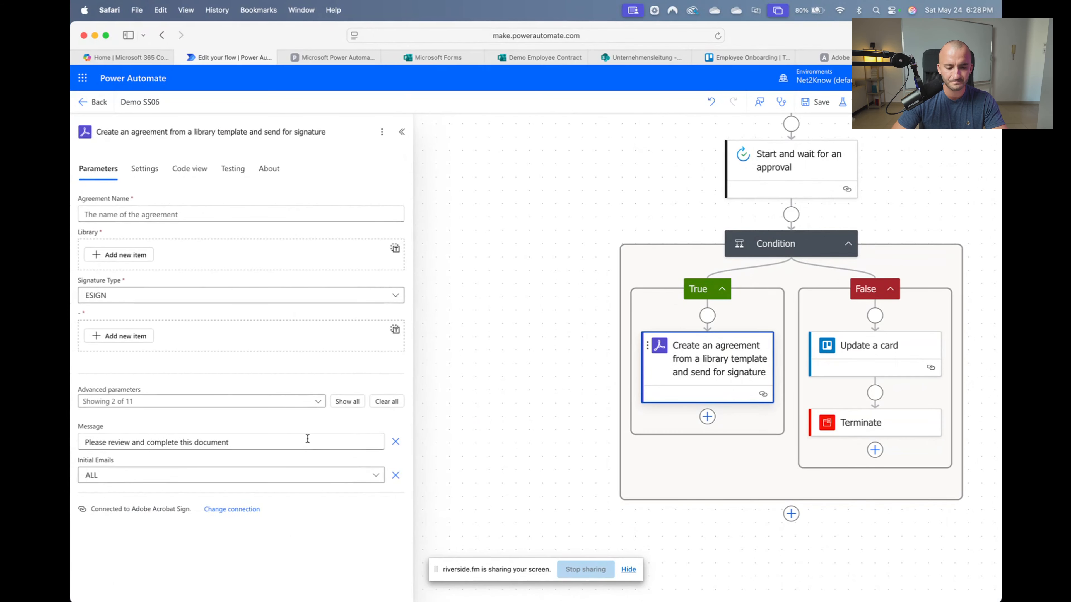
Name the agreement 'Contractors Contract' and paste the template ID as its library template
left_click(146, 214)
type("c")
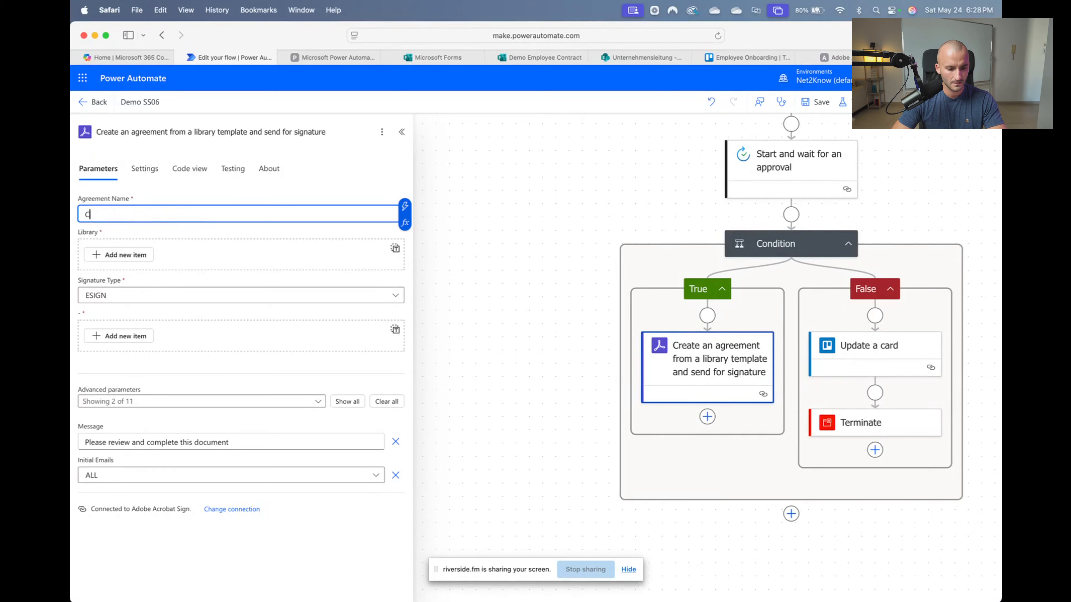
type("ontractors Contract")
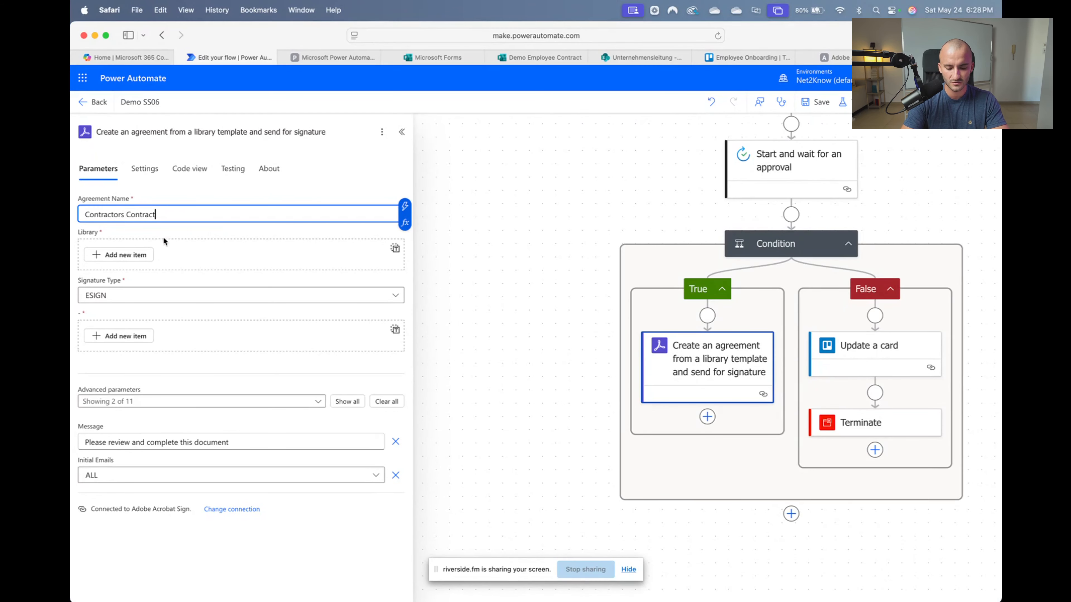
left_click(120, 256)
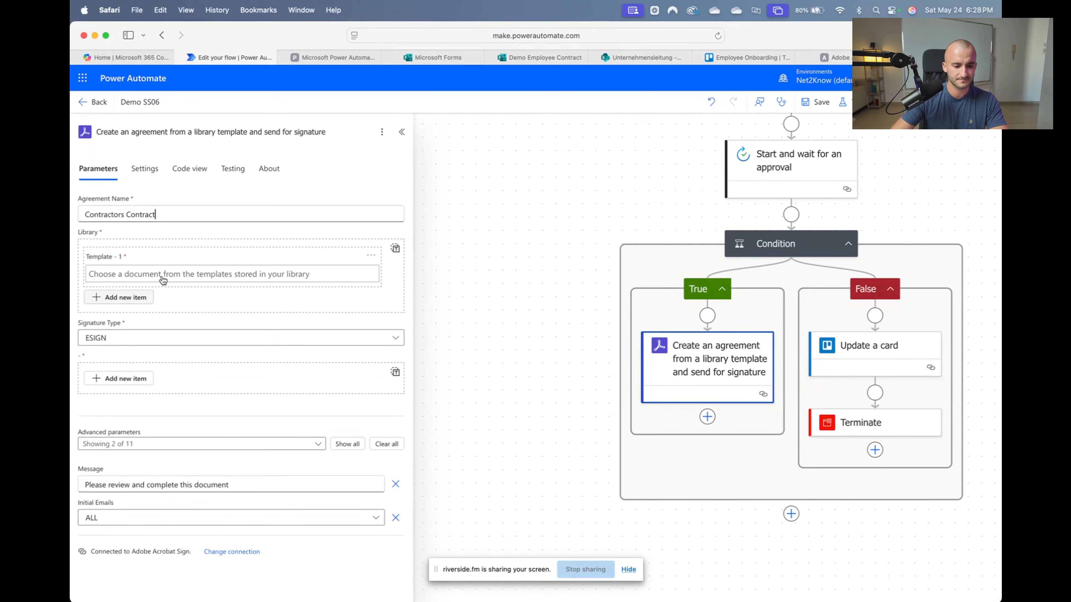
left_click(163, 275)
type("CBJCHBCAABAAyqDuqzC-CL0Q-obCKL8iBwDOPzBcZ3gF")
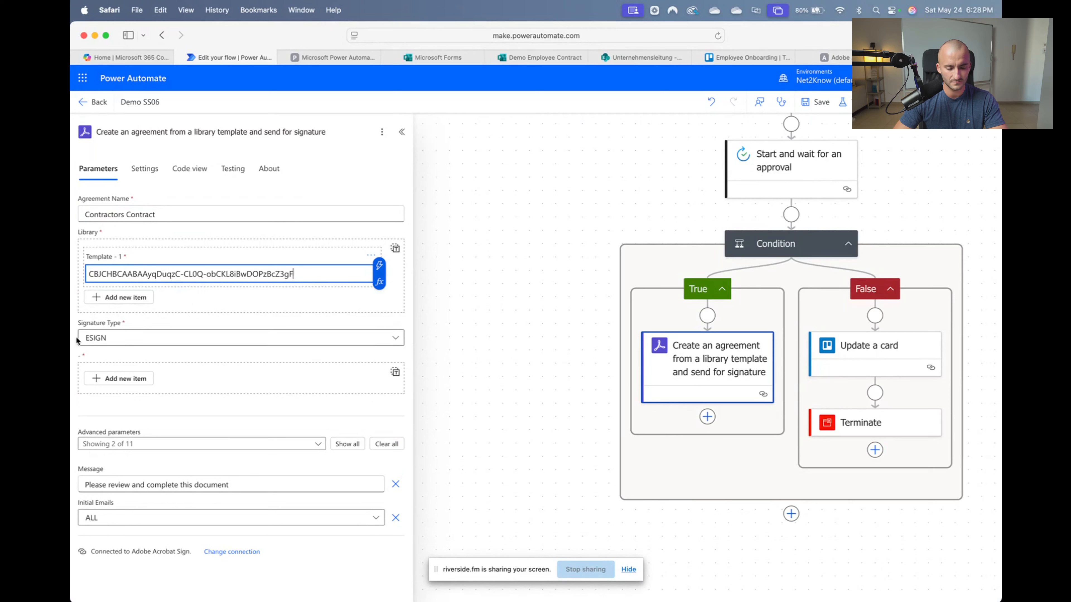
Add a first participant group and fill its signing order field, typing 1 then deleting it
left_click(134, 378)
left_click(173, 438)
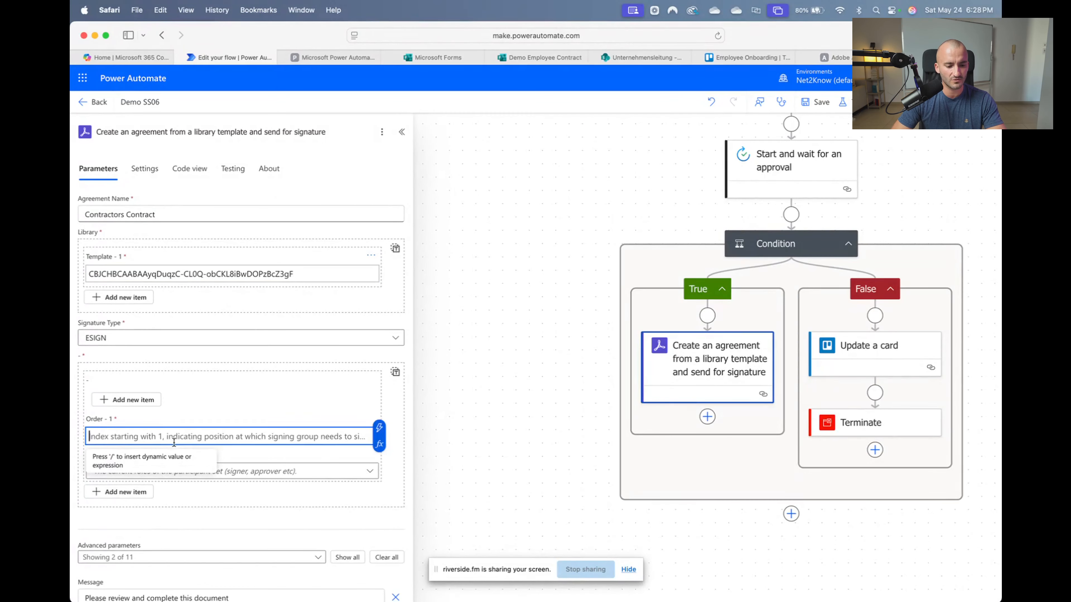
left_click(379, 427)
left_click(309, 439)
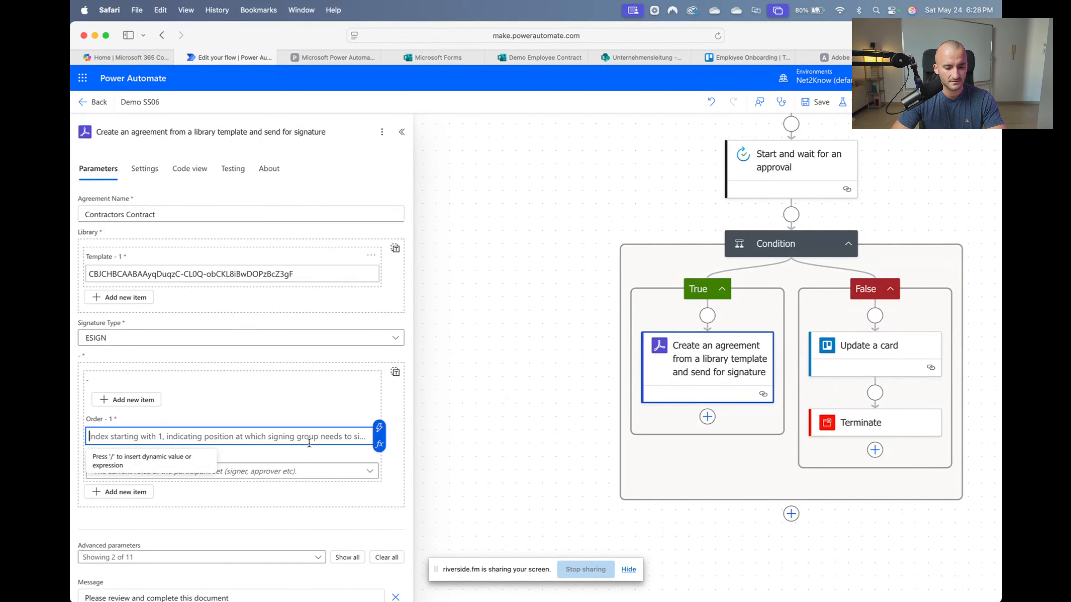
left_click(389, 429)
left_click(369, 430)
left_click(379, 428)
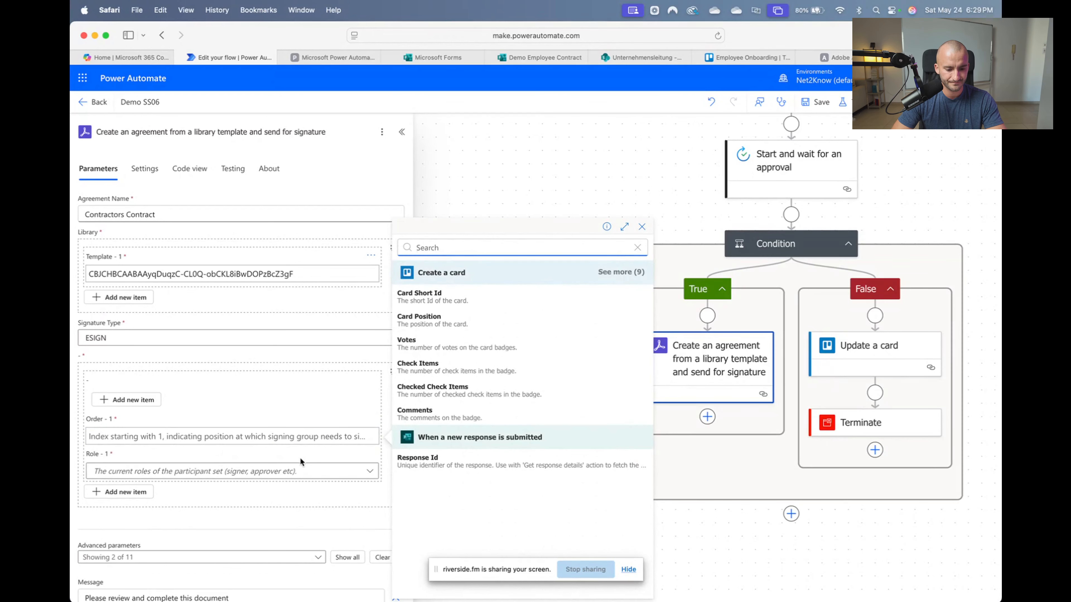
left_click(278, 441)
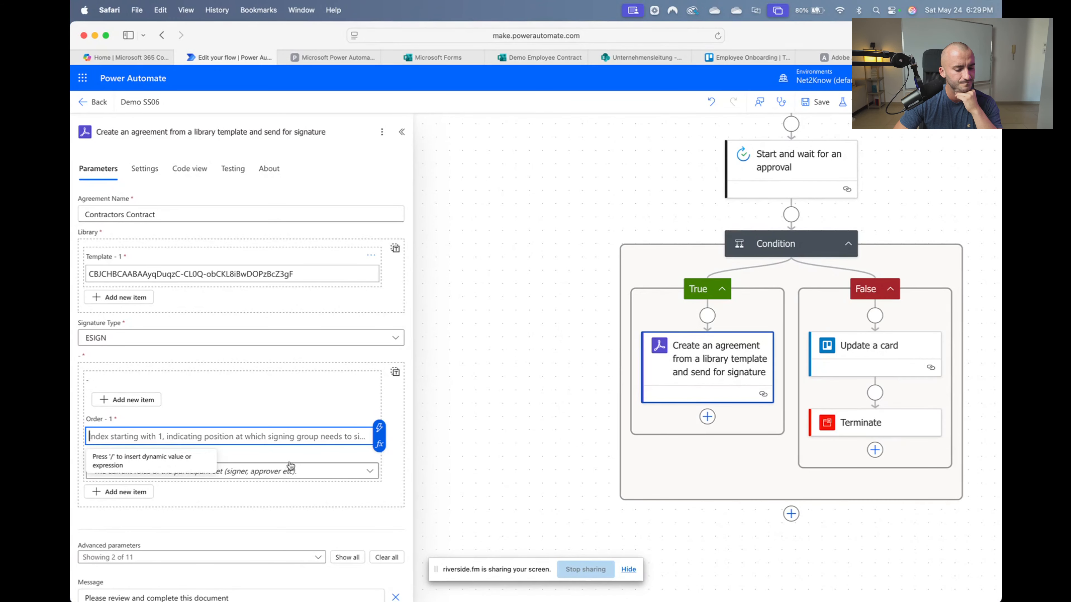
type("1")
key("BackSpace")
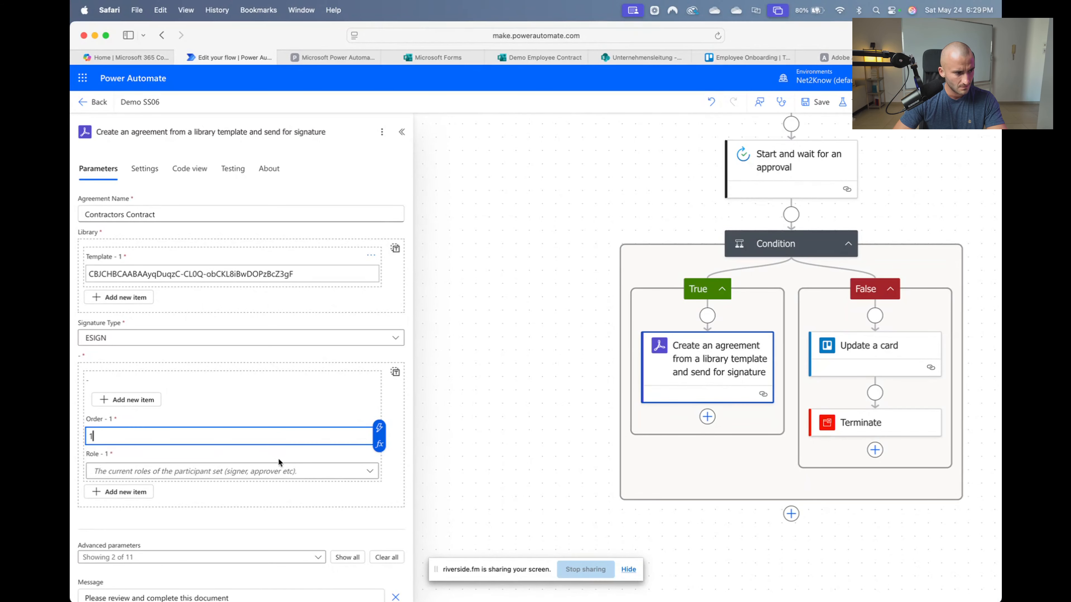
left_click(279, 470)
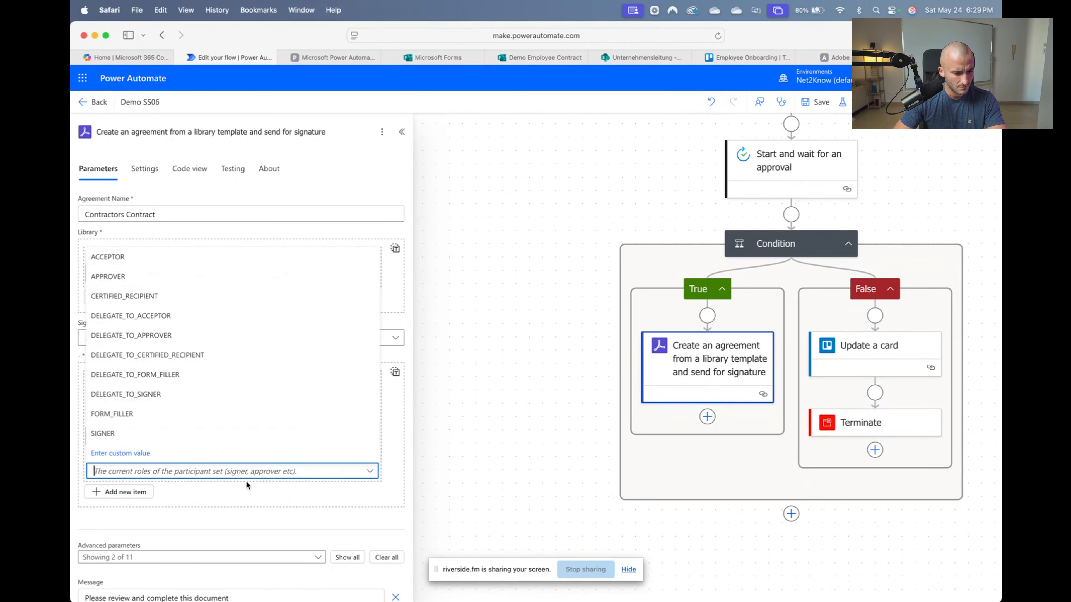
left_click(119, 436)
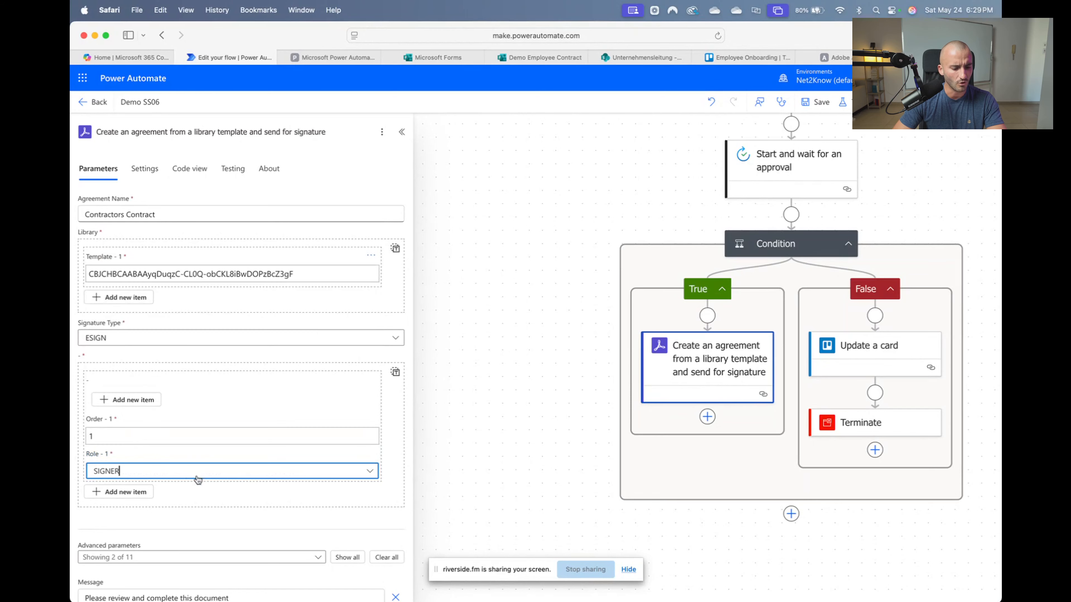
left_click(133, 491)
scroll(196, 516, "down", 3)
scroll(147, 346, "up", 3)
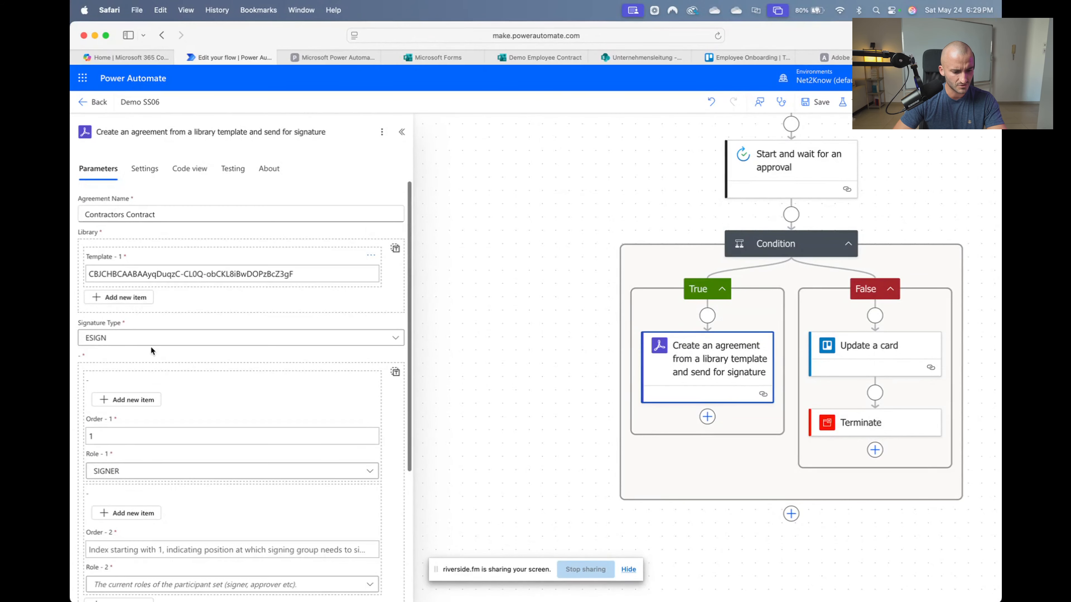
left_click(105, 439)
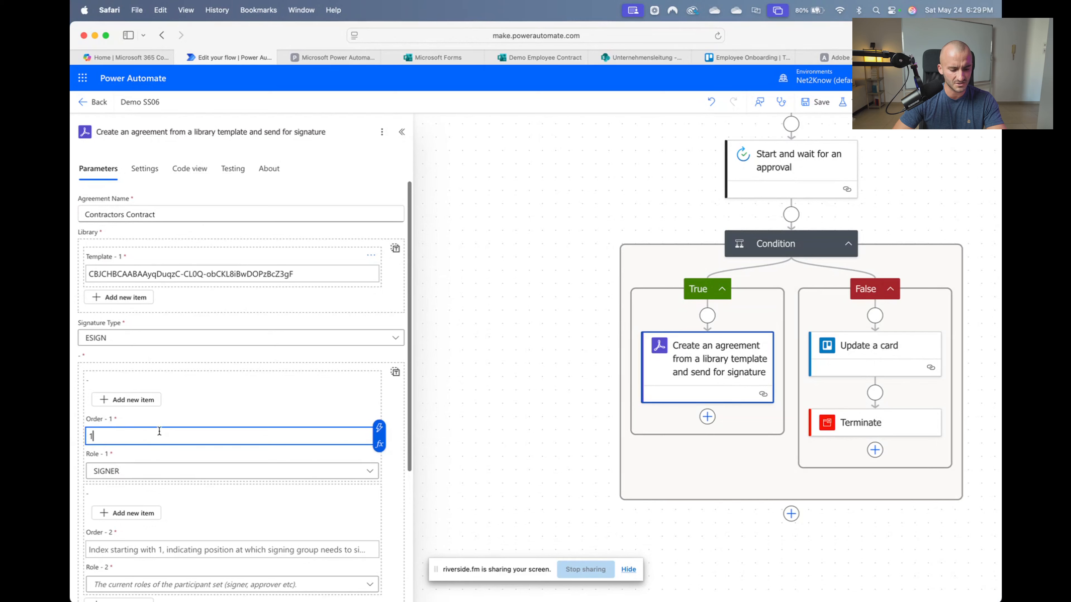
left_click_drag(159, 431, 91, 426)
left_click(265, 415)
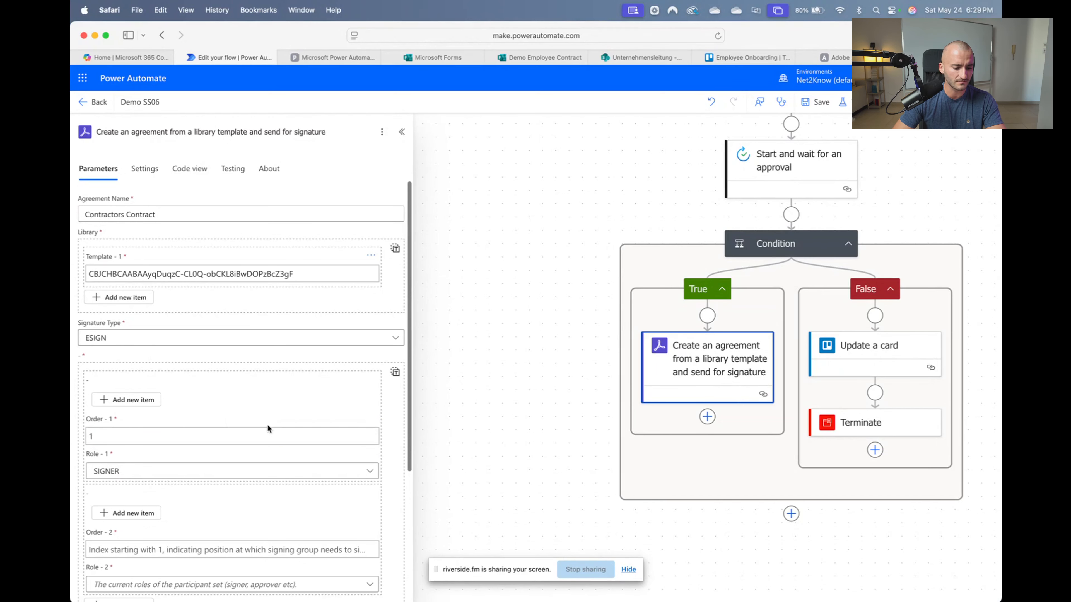
scroll(210, 466, "down", 1)
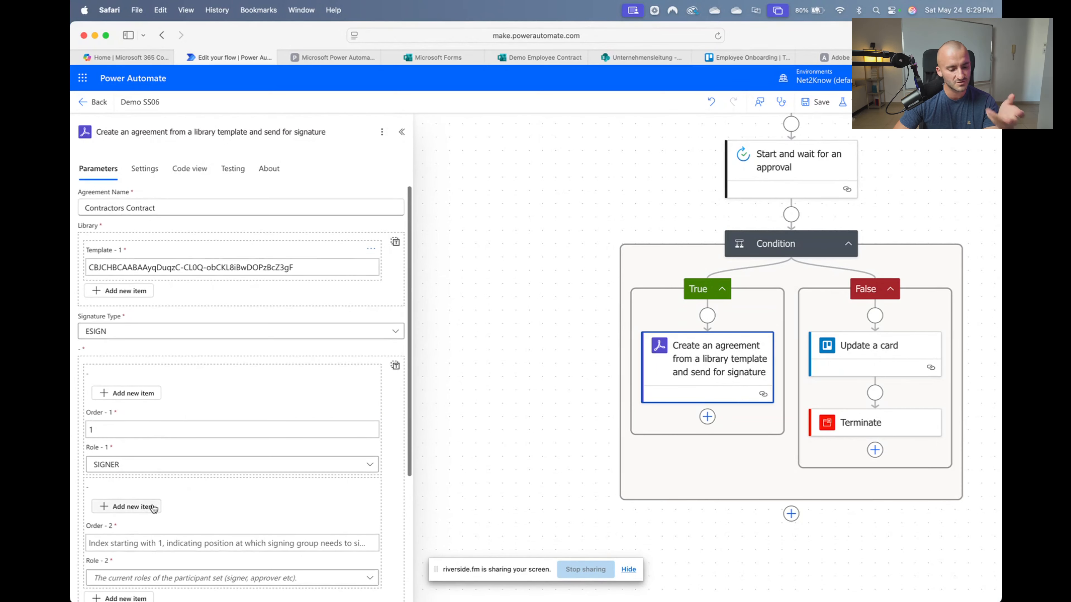
left_click(748, 57)
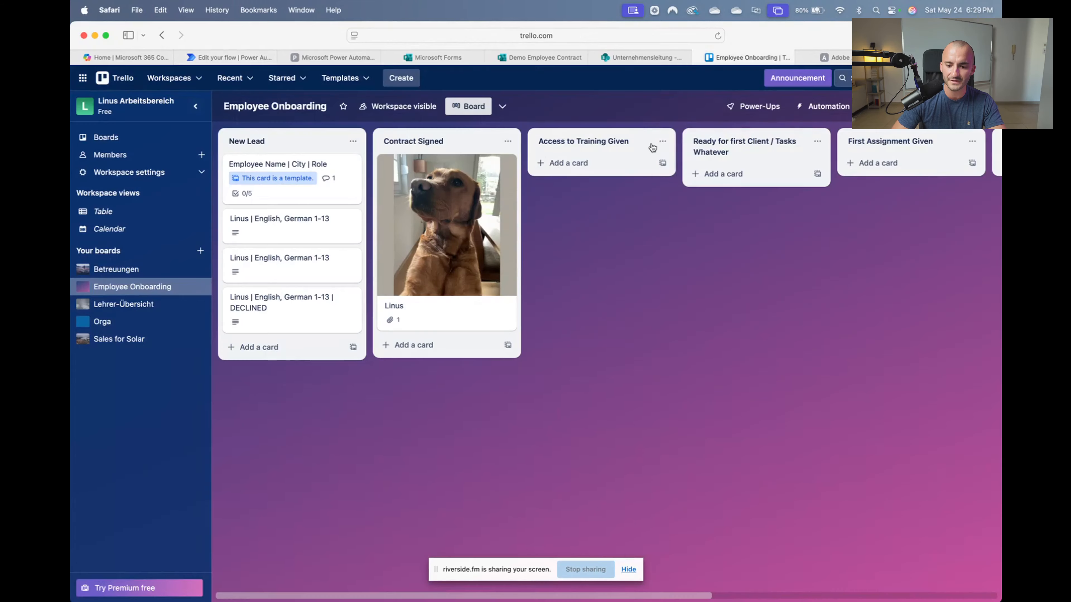
left_click(236, 57)
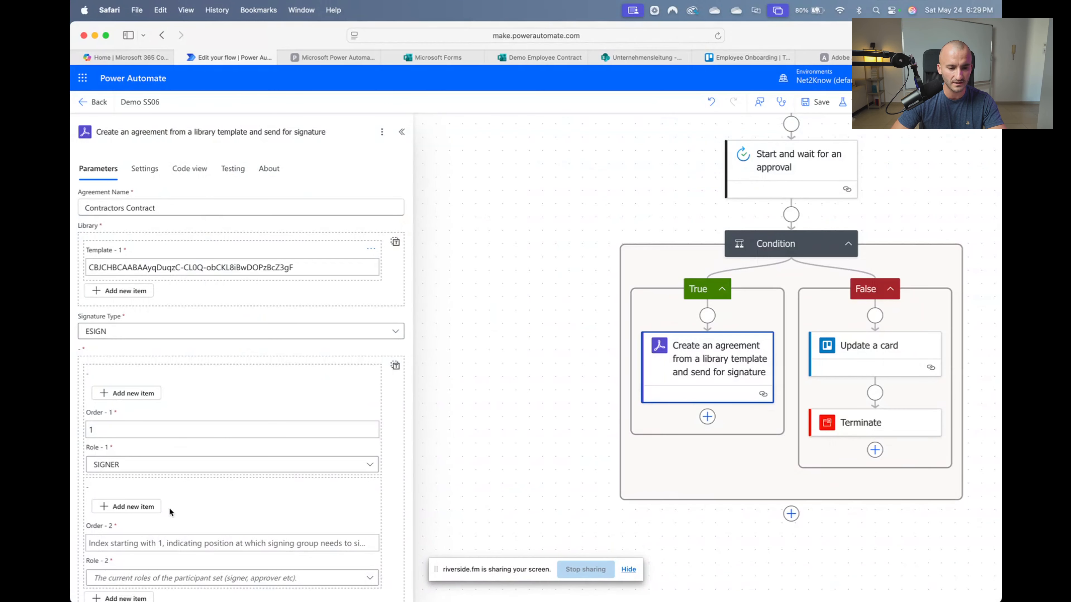
scroll(170, 512, "down", 5)
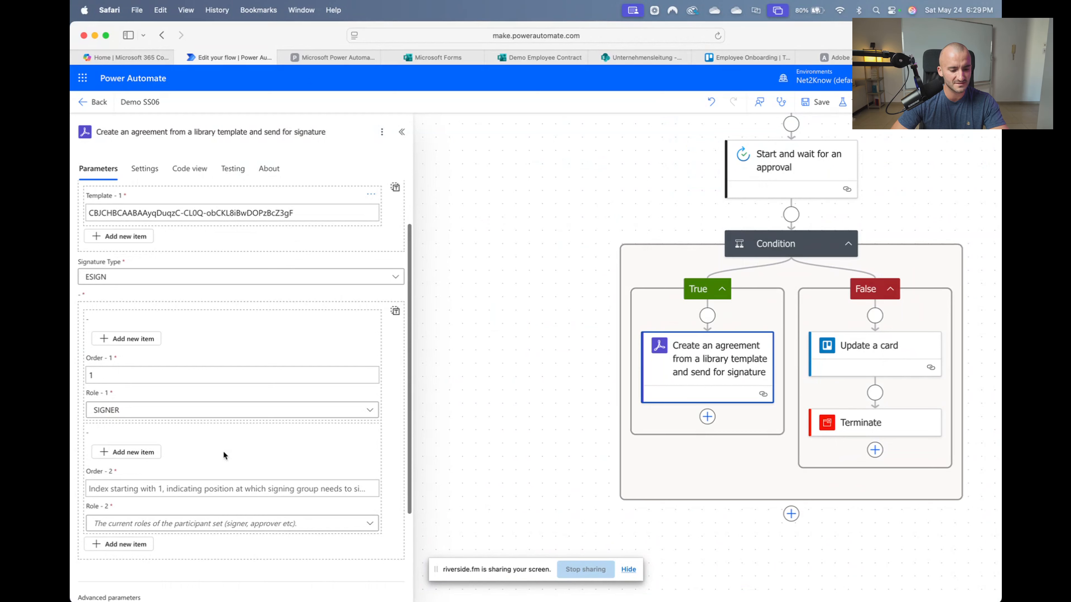
Delete the empty second signing group in the raw JSON view of the participant groups
left_click(394, 309)
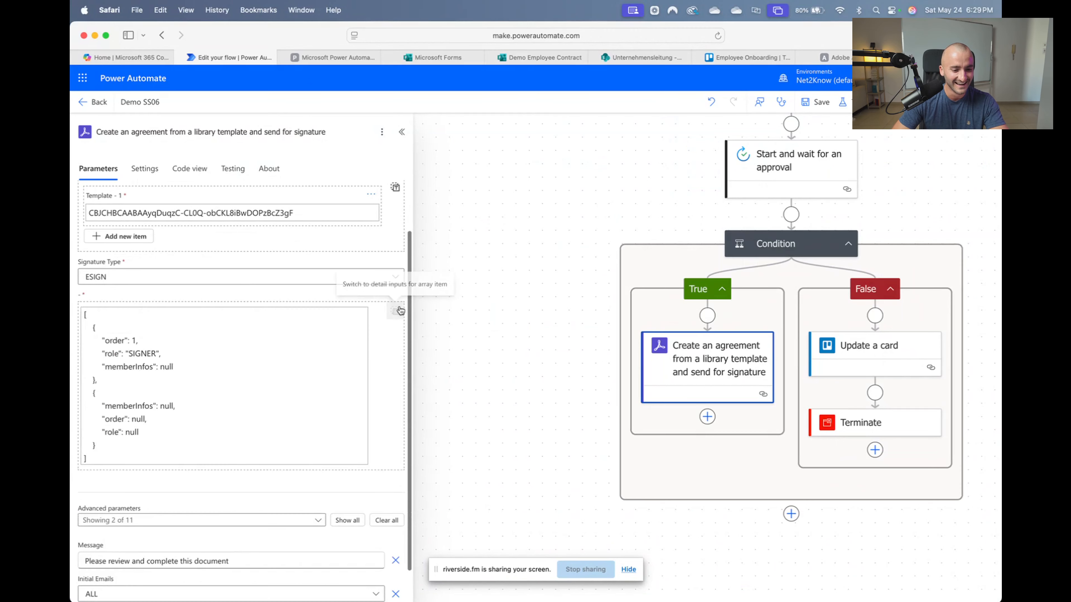
left_click_drag(156, 447, 87, 396)
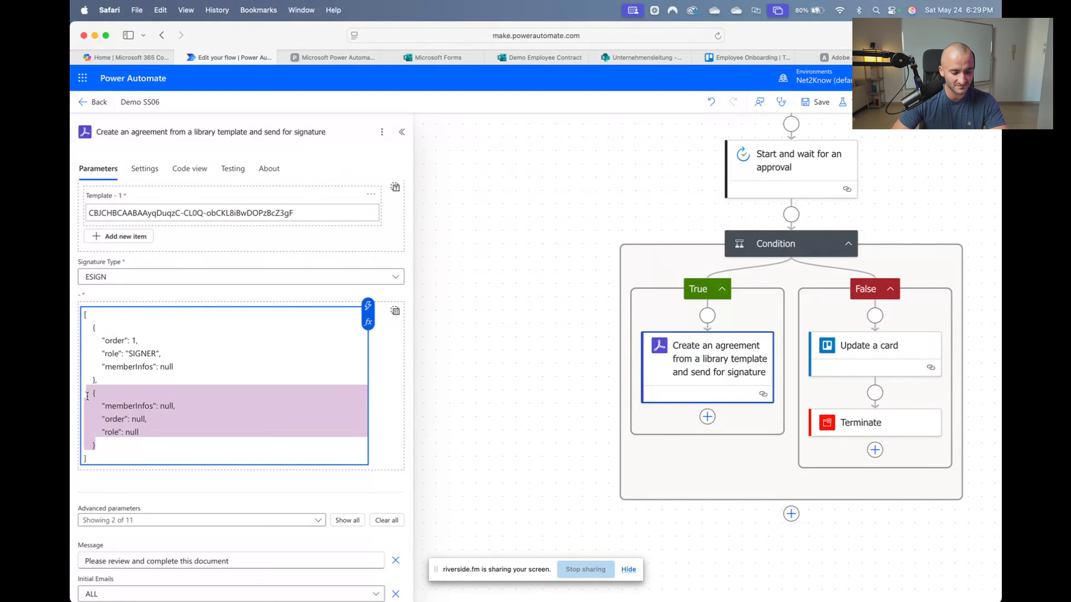
key("BackSpace")
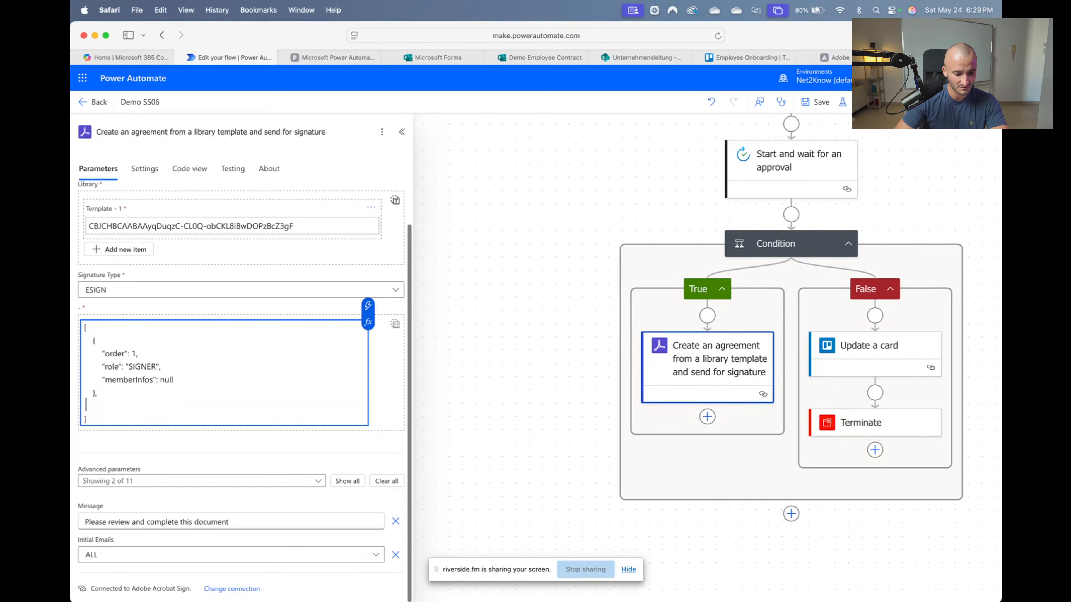
key("BackSpace")
key("BackSpace")
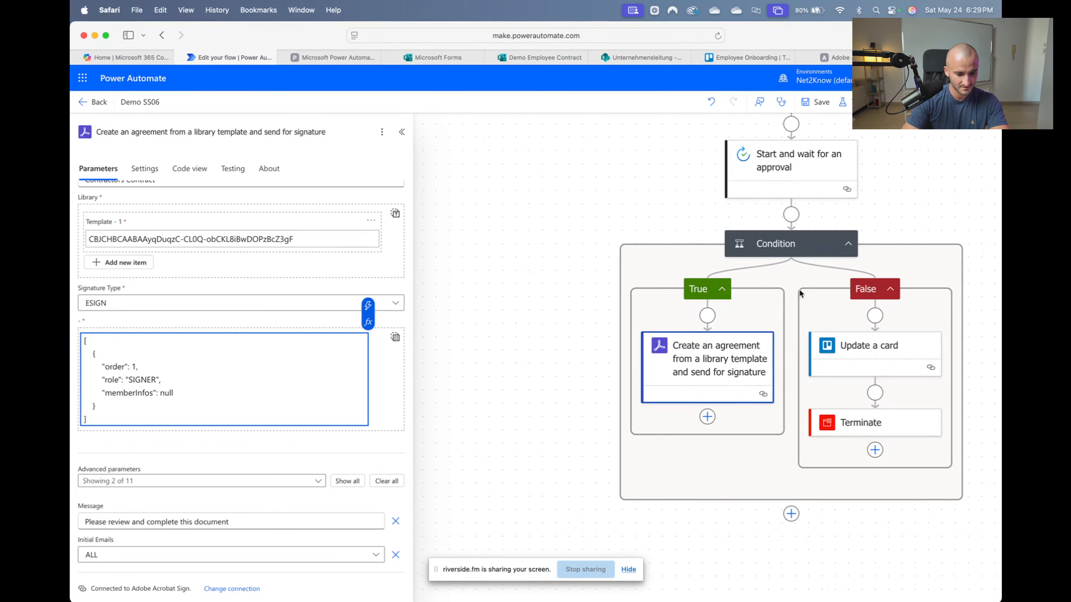
left_click(395, 337)
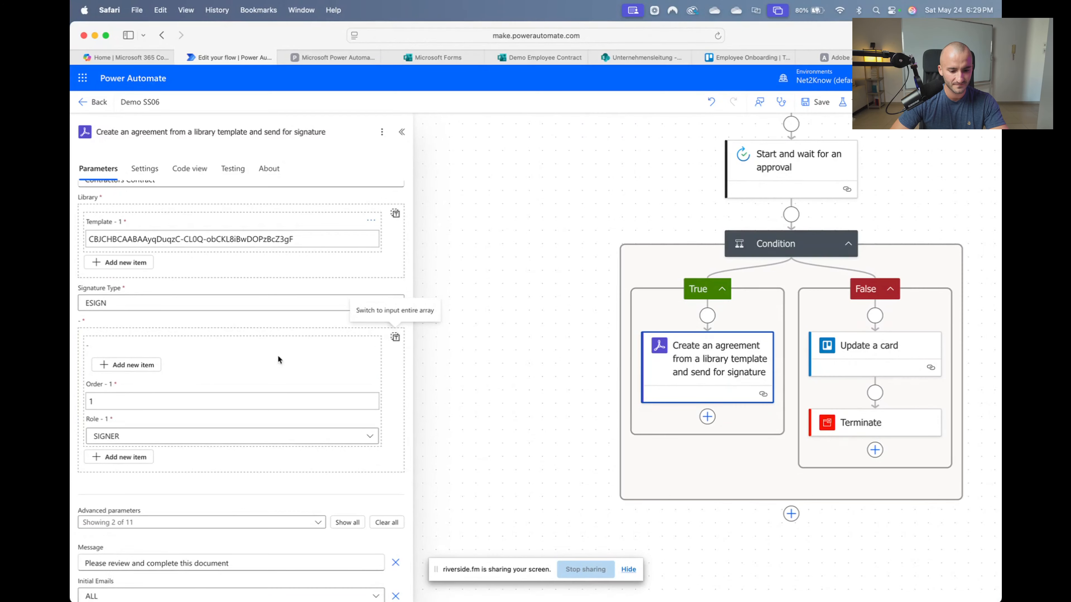
Set the participant email to the form's dynamic Email answer, keeping order 1 and role SIGNER
left_click(130, 365)
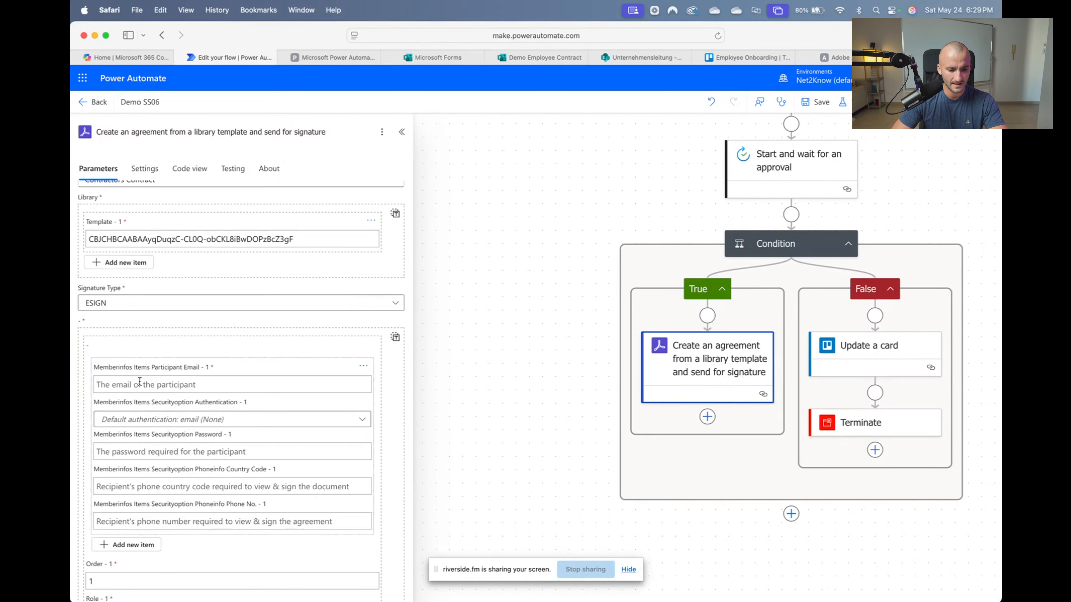
left_click(140, 383)
left_click(371, 377)
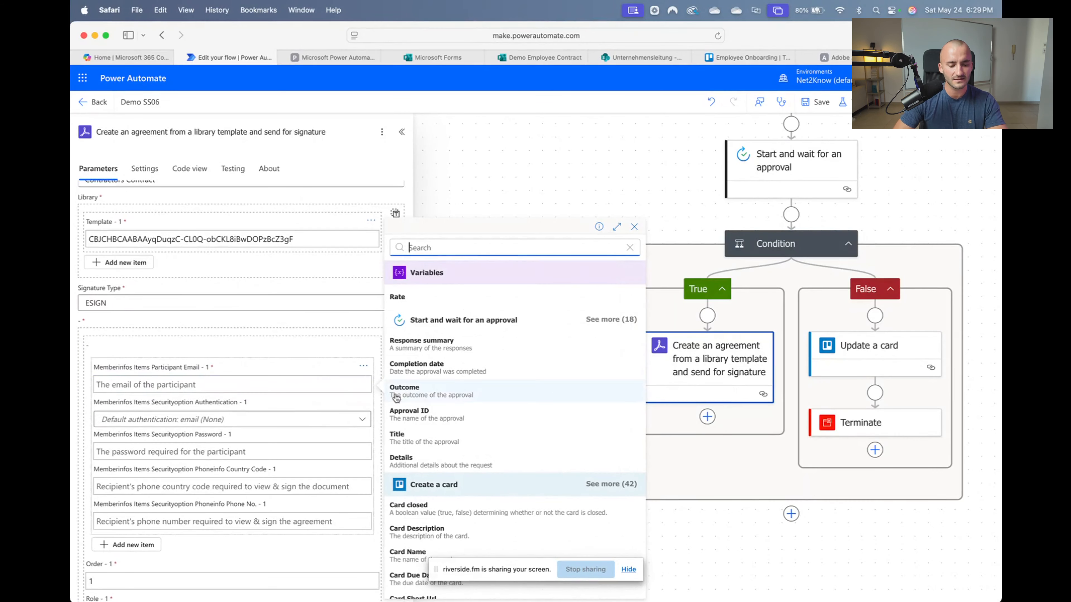
scroll(554, 439, "down", 7)
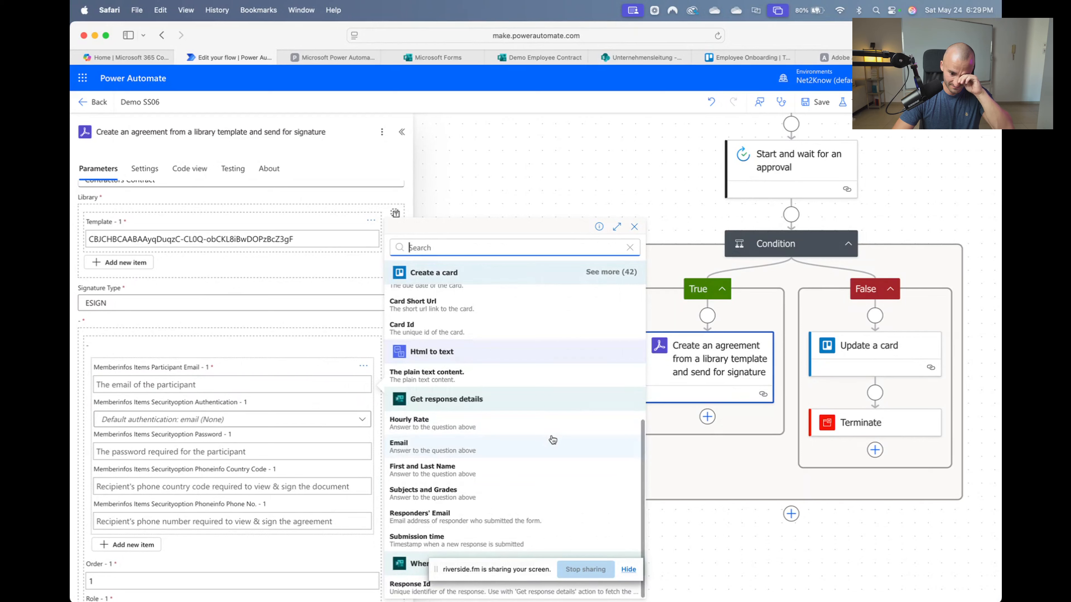
left_click(458, 447)
scroll(231, 405, "down", 1)
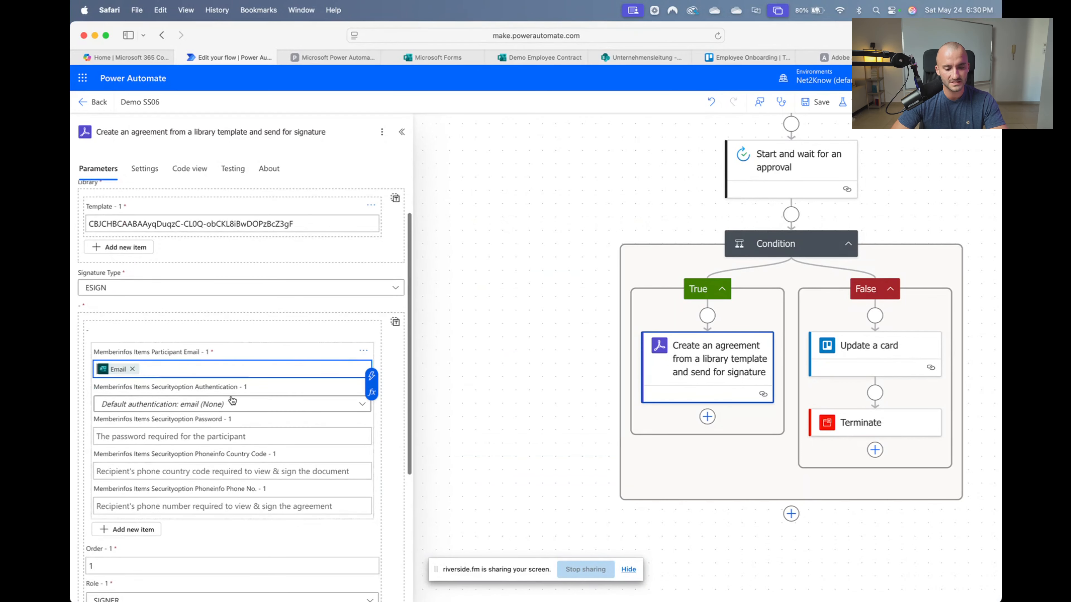
scroll(233, 401, "down", 3)
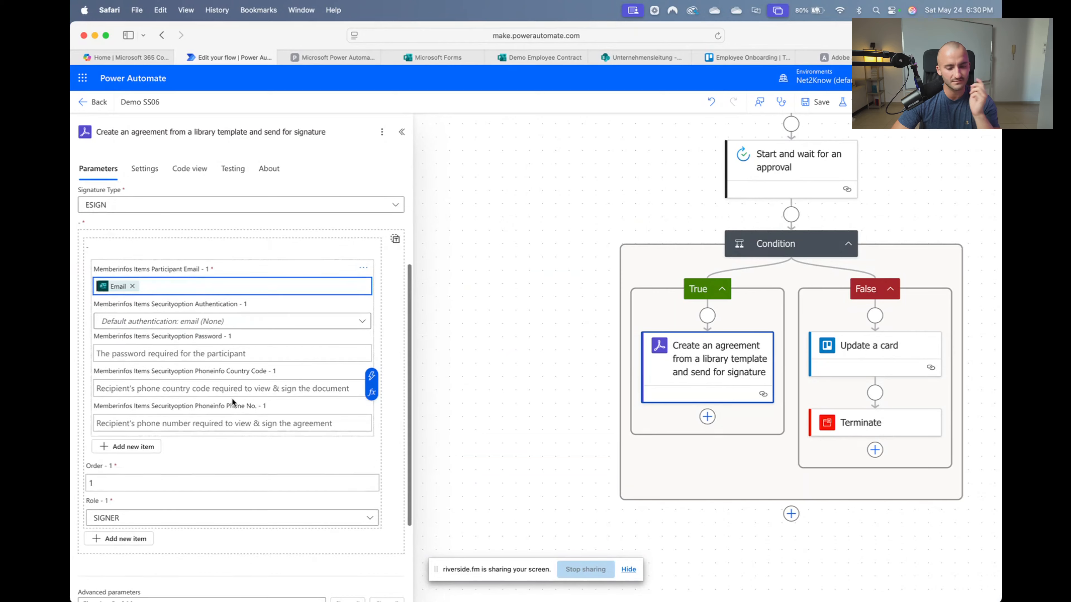
scroll(209, 403, "down", 2)
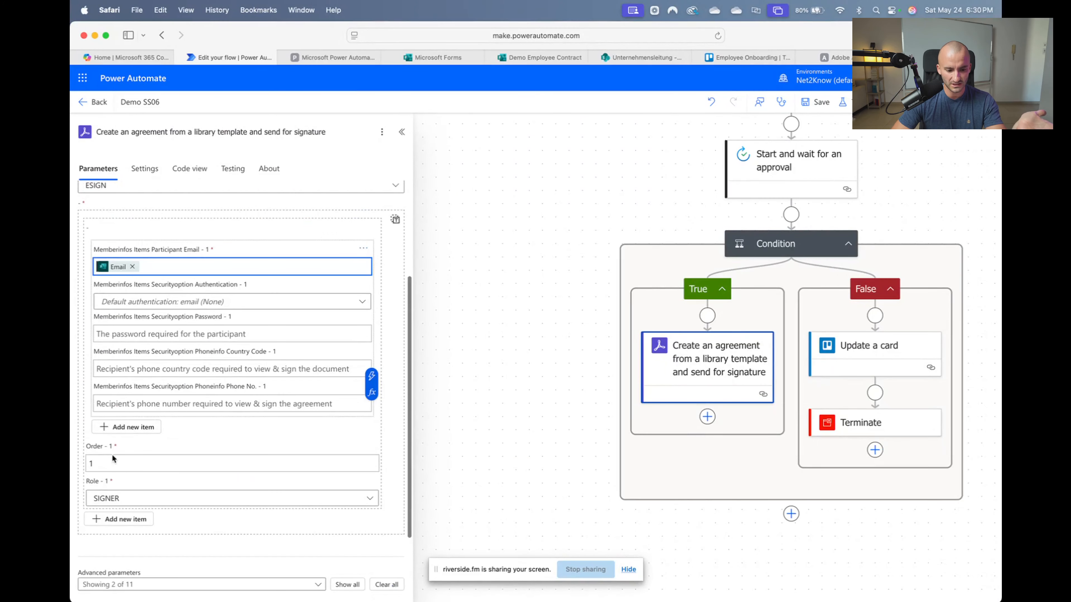
left_click(112, 465)
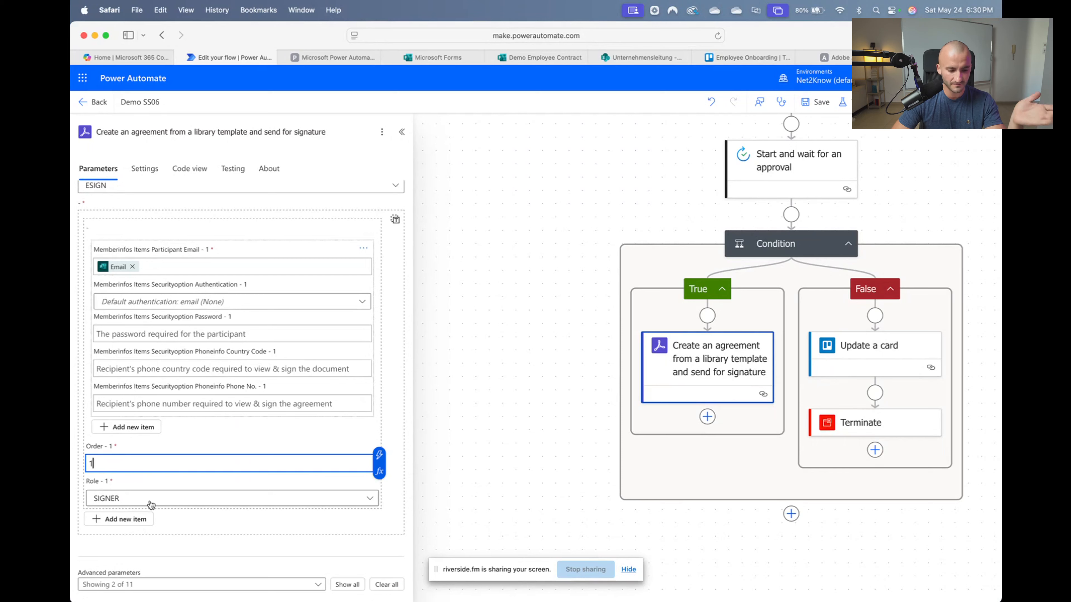
left_click_drag(95, 500, 135, 503)
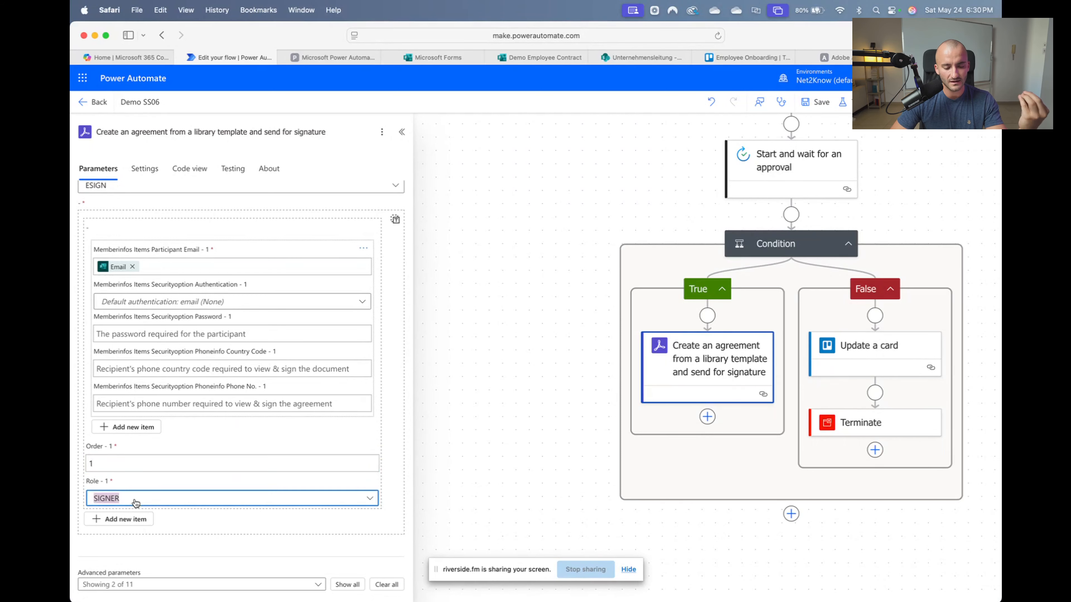
left_click(170, 503)
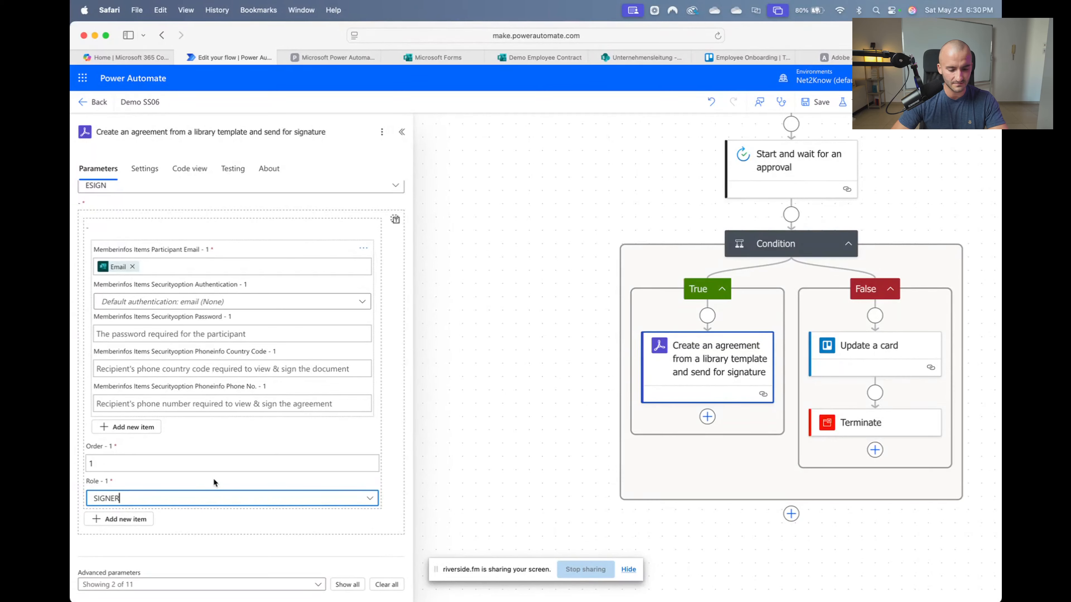
scroll(214, 483, "up", 4)
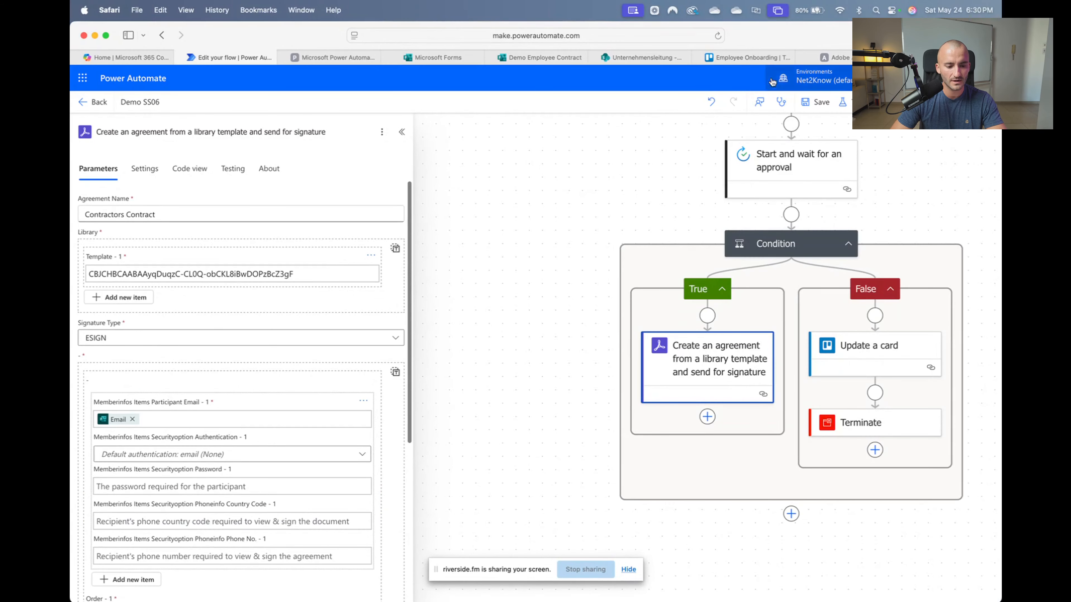
left_click(817, 102)
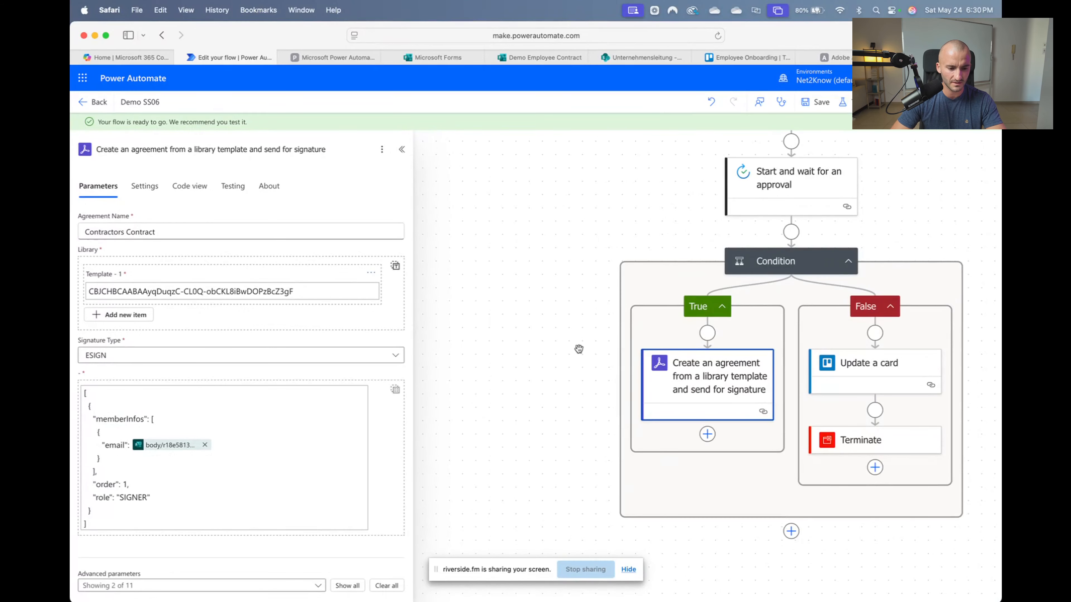
scroll(550, 359, "down", 2)
scroll(577, 393, "down", 1)
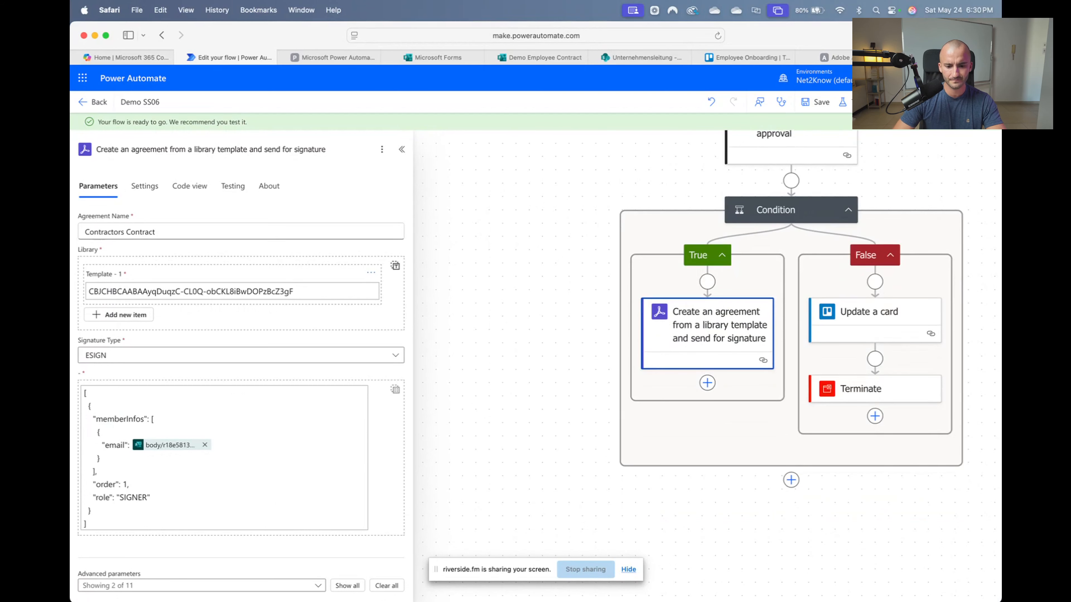
left_click(71, 296)
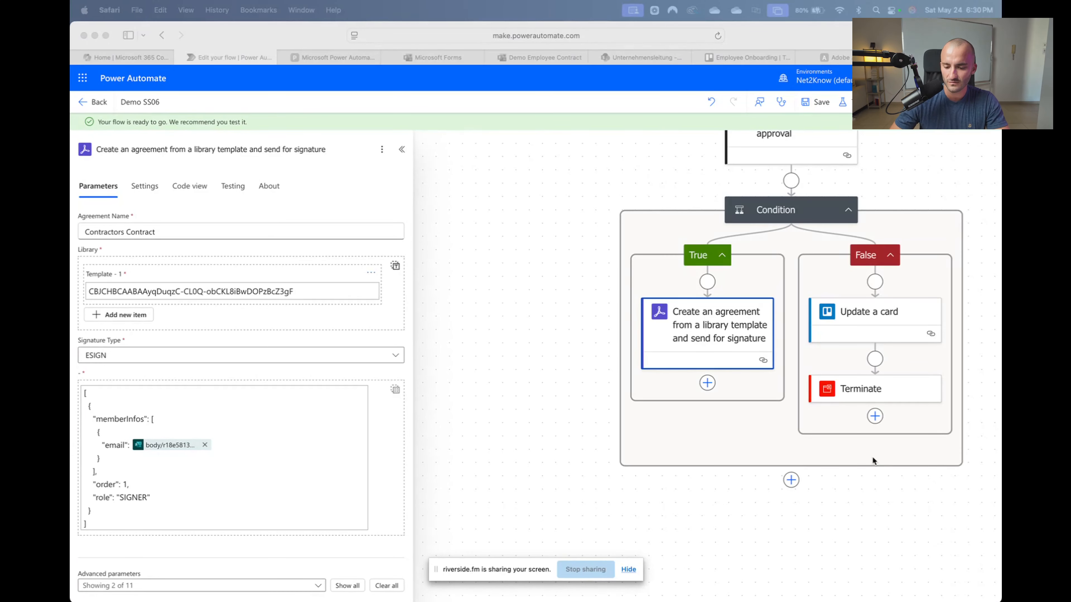
scroll(872, 456, "right", 3)
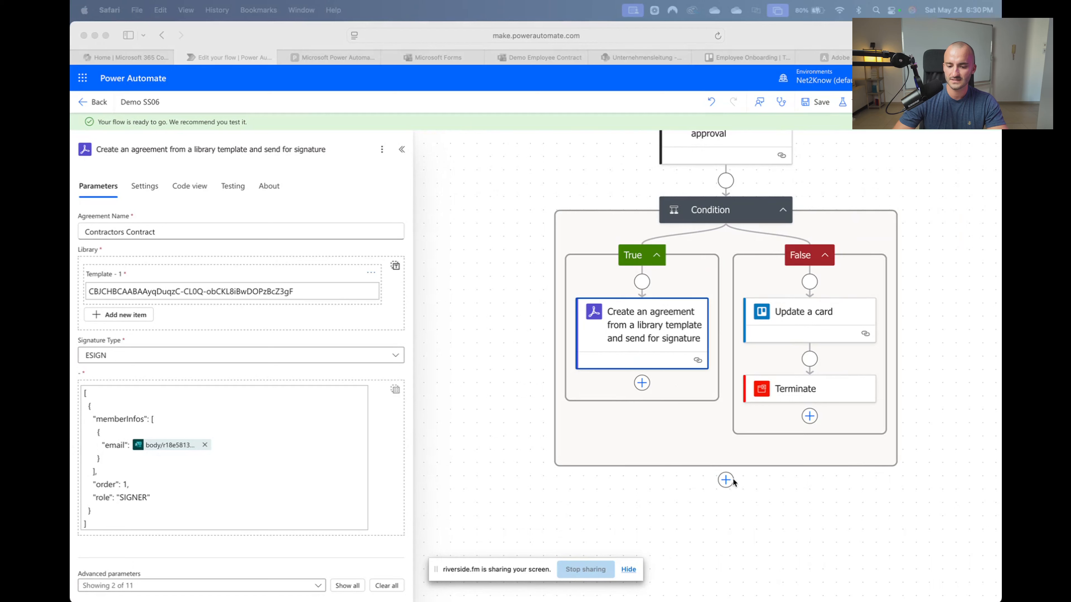
scroll(720, 478, "right", 2)
scroll(720, 478, "right", 1)
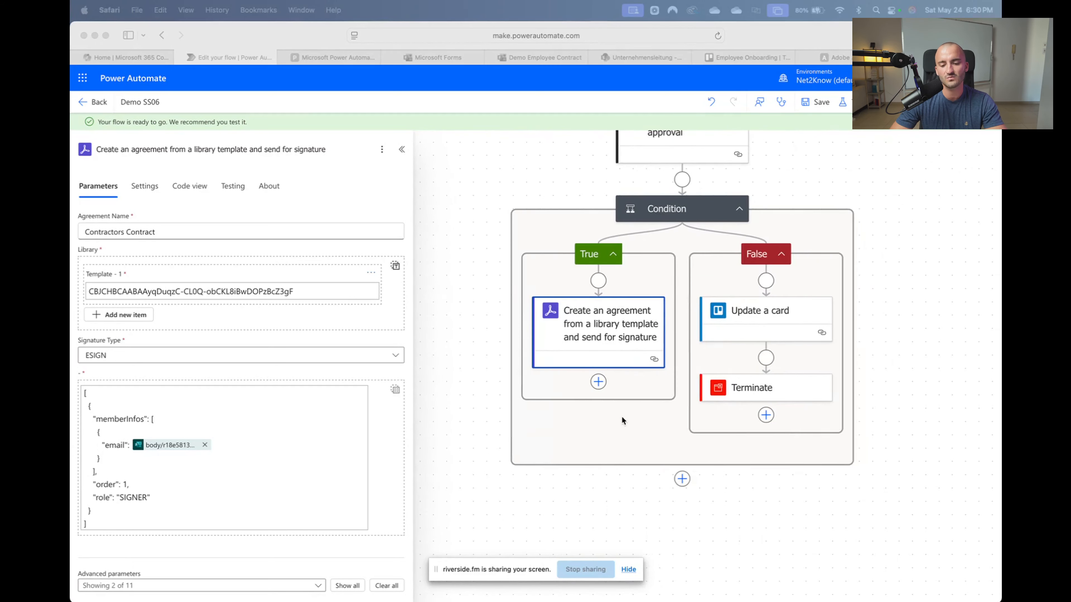
scroll(623, 421, "down", 5)
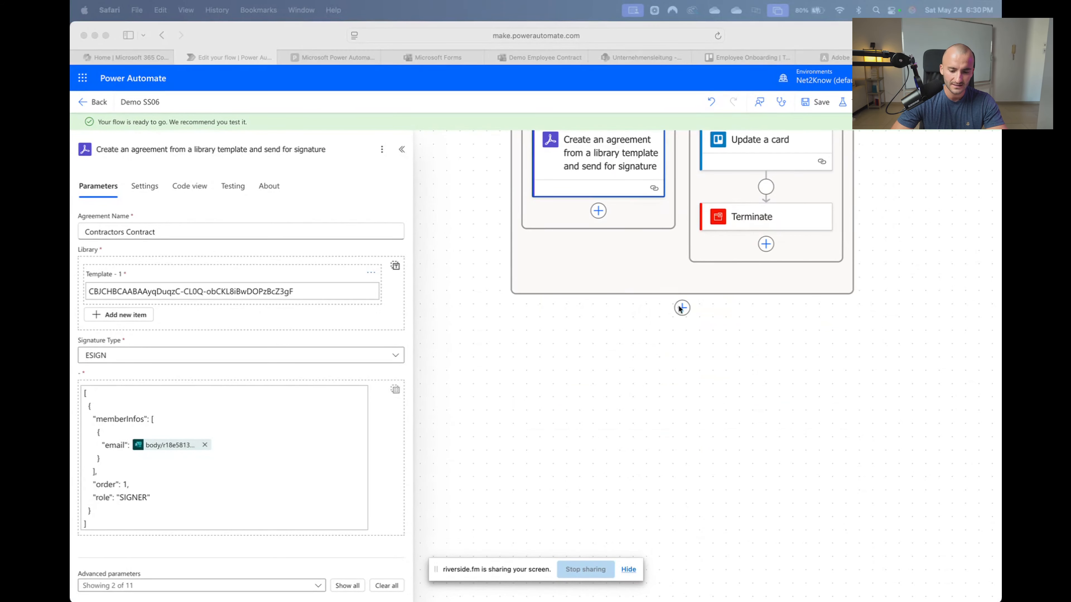
scroll(691, 340, "left", 1)
left_click(711, 314)
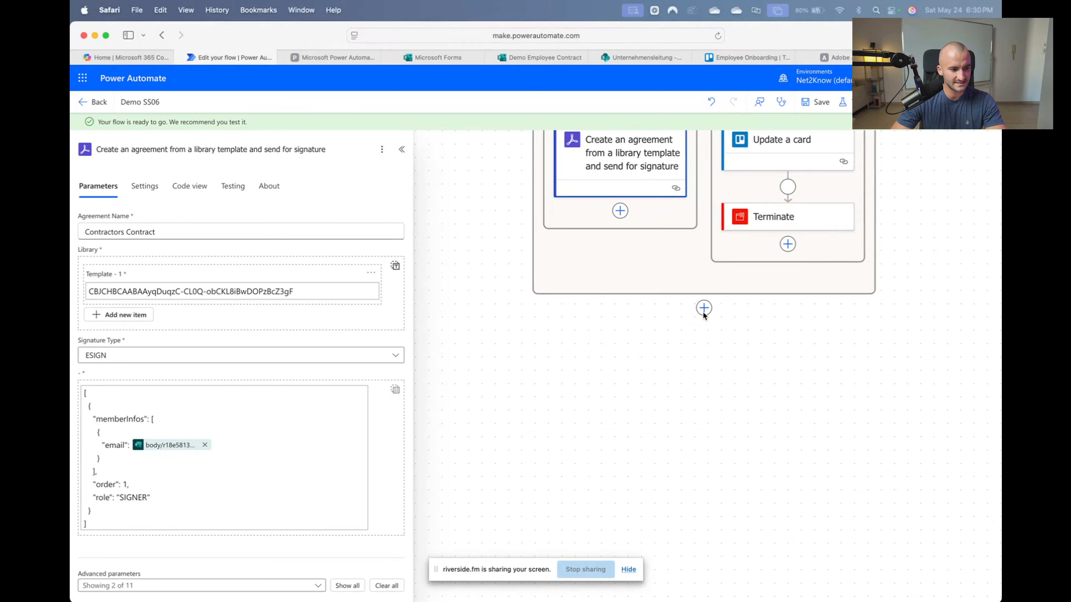
left_click(704, 309)
left_click(679, 397)
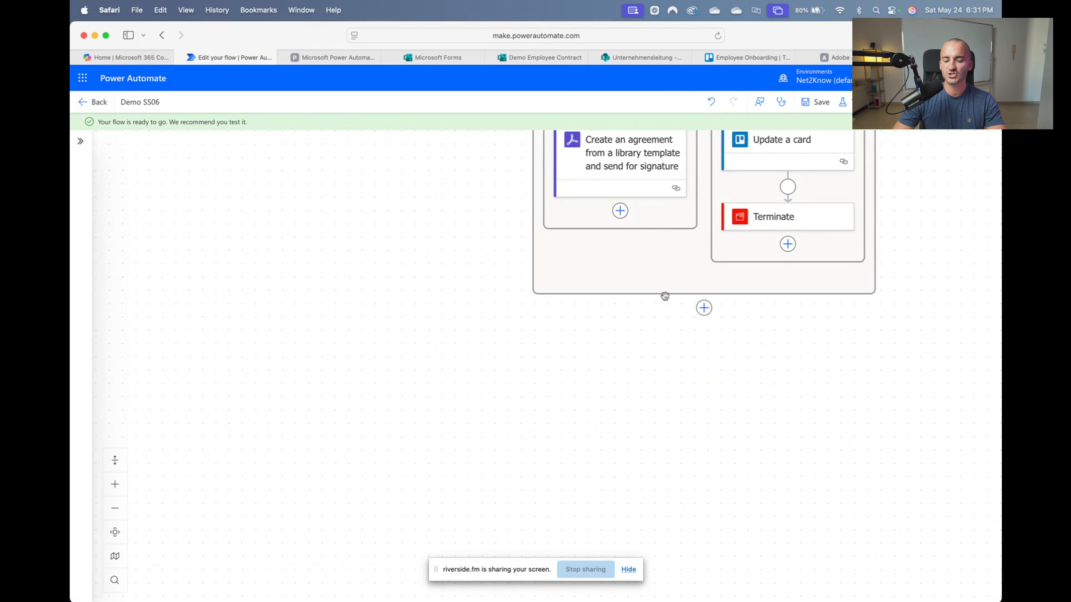
scroll(814, 333, "left", 2)
scroll(816, 337, "right", 5)
scroll(788, 334, "up", 6)
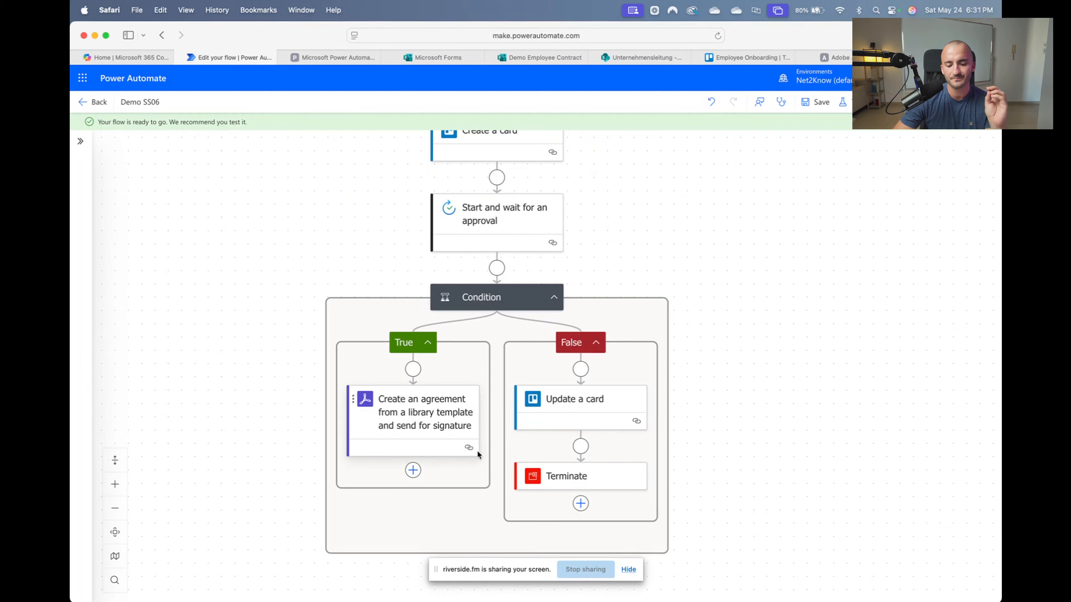
scroll(504, 255, "up", 1)
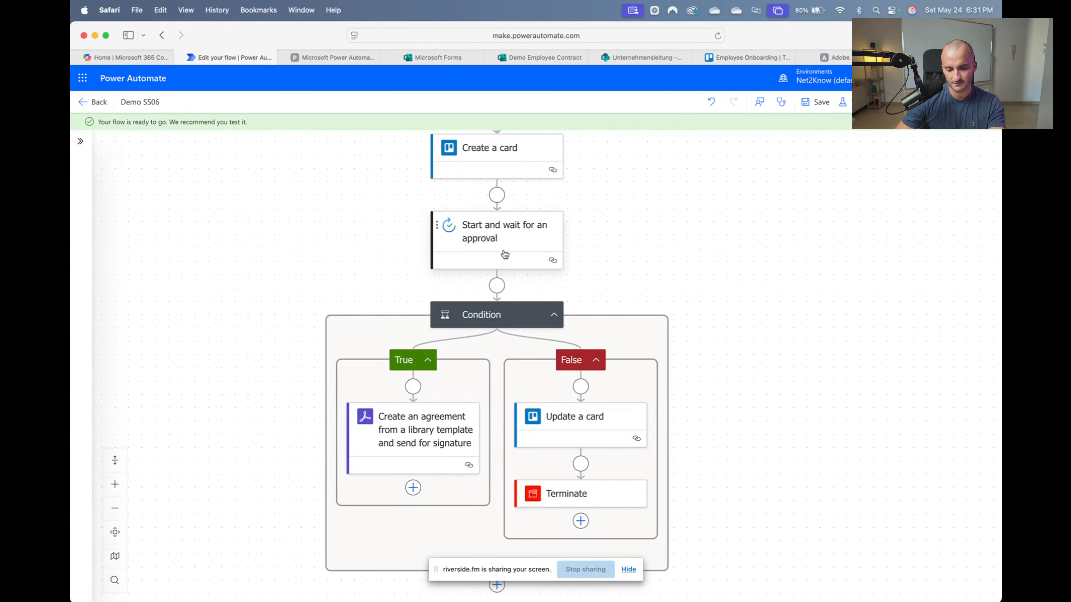
scroll(522, 233, "up", 10)
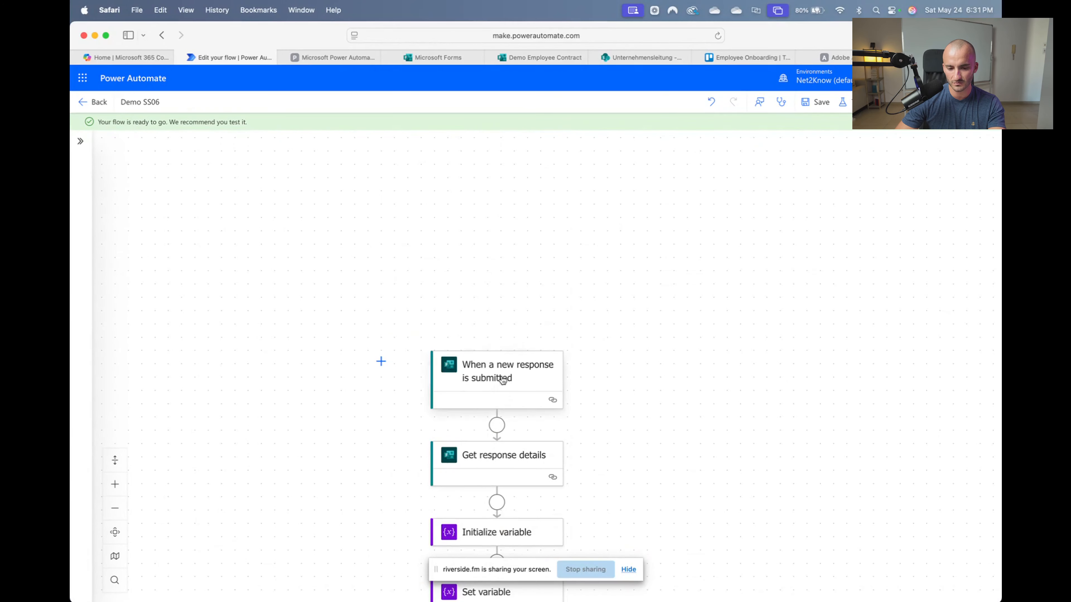
scroll(501, 371, "down", 3)
scroll(487, 325, "down", 10)
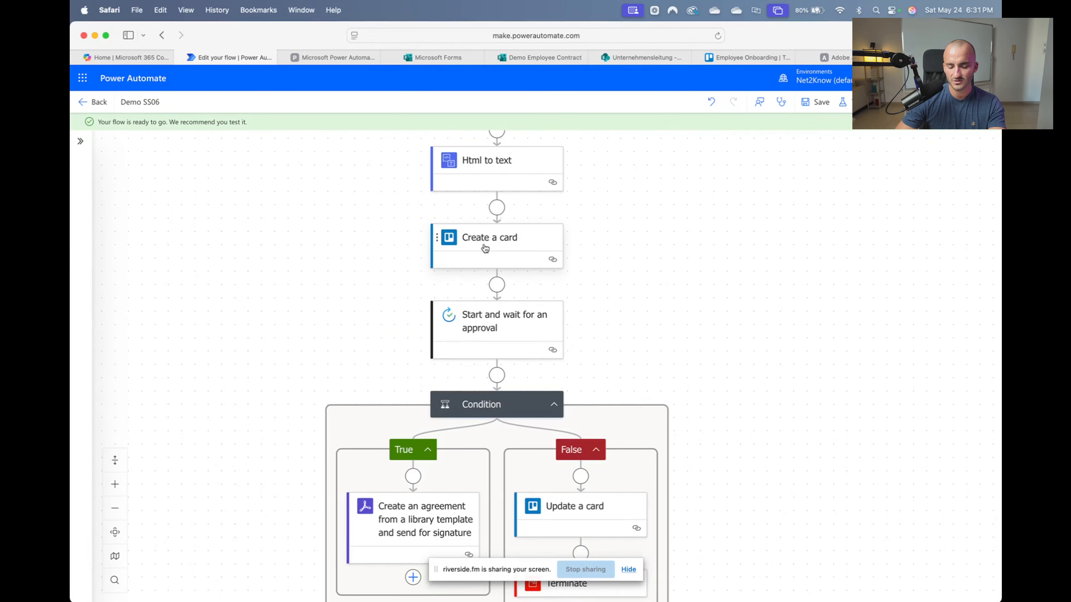
scroll(485, 249, "down", 3)
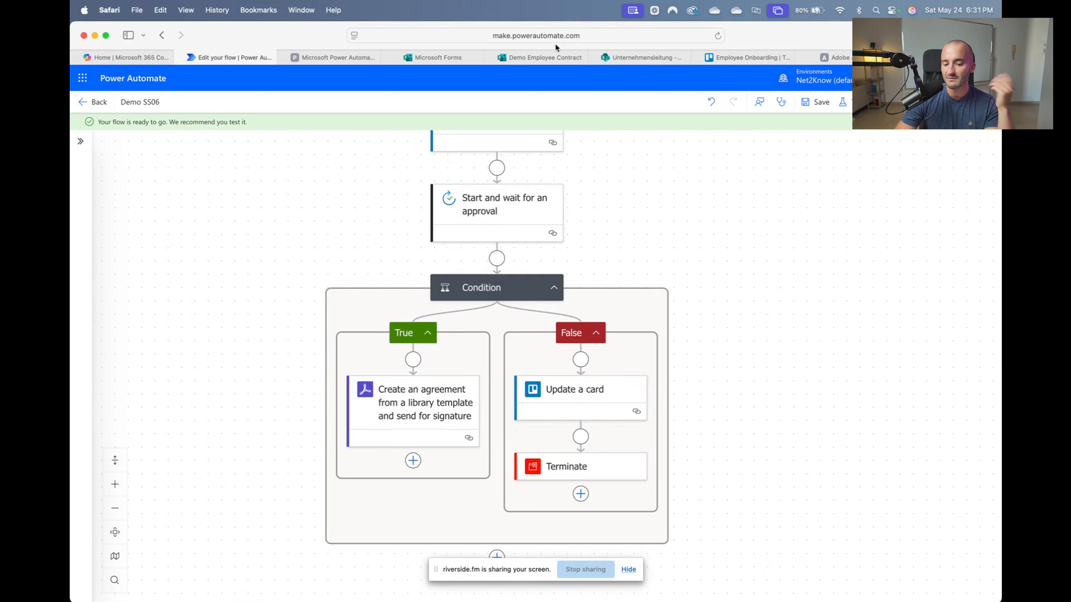
left_click(747, 57)
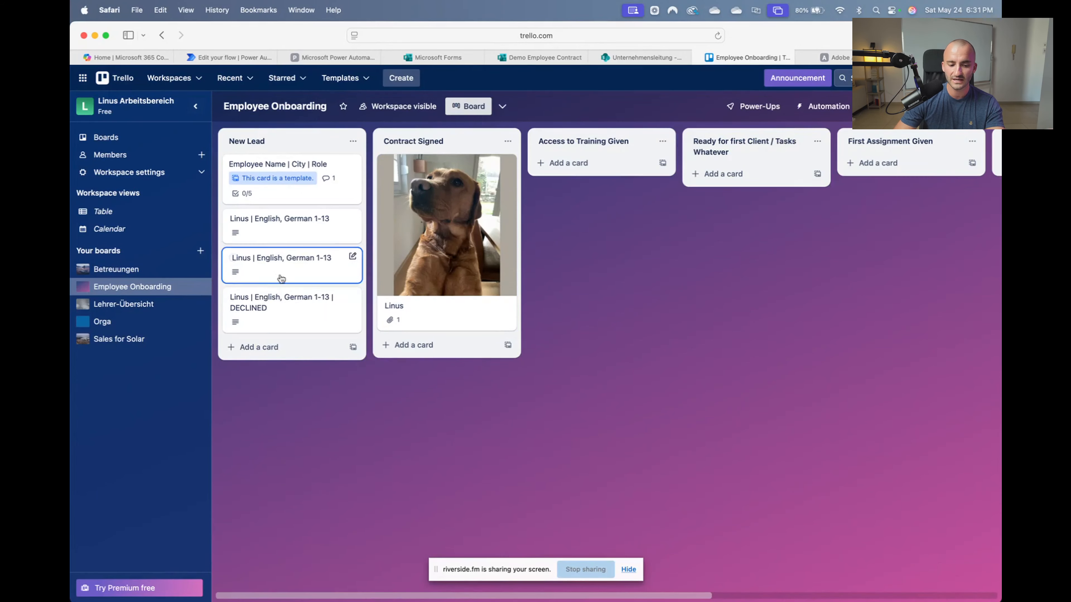
Drag the DECLINED card from New Lead to Not Hired, then return to the flow designer
left_click_drag(291, 306, 800, 195)
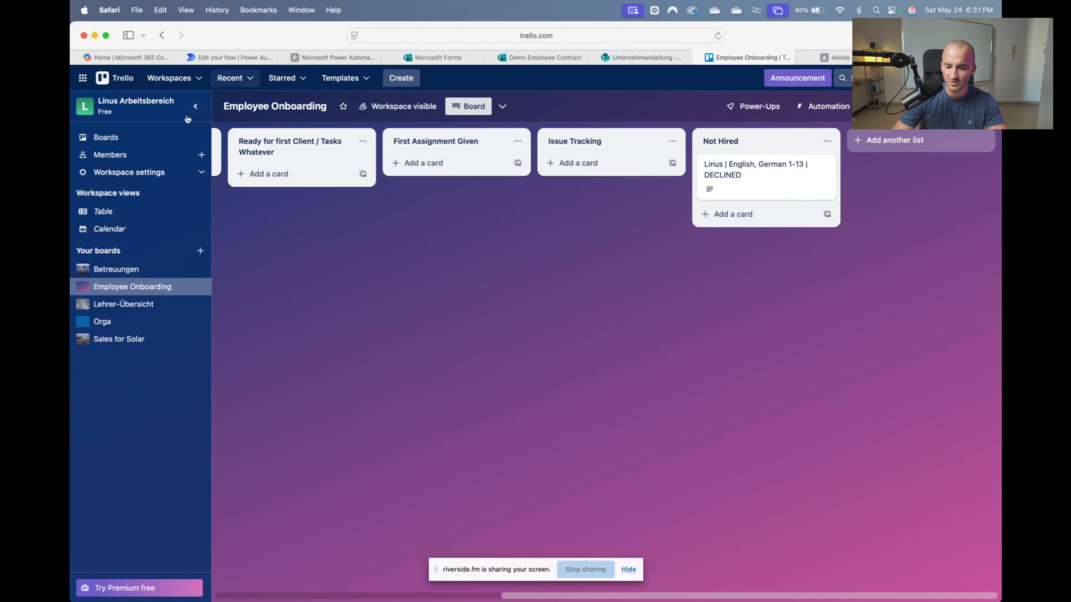
scroll(305, 225, "left", 10)
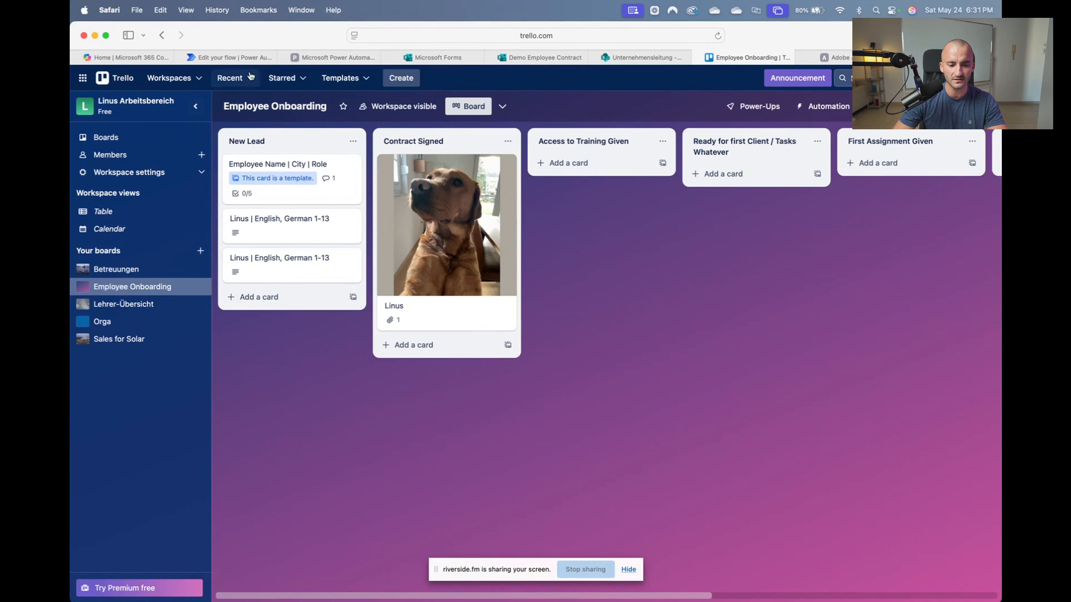
left_click(236, 56)
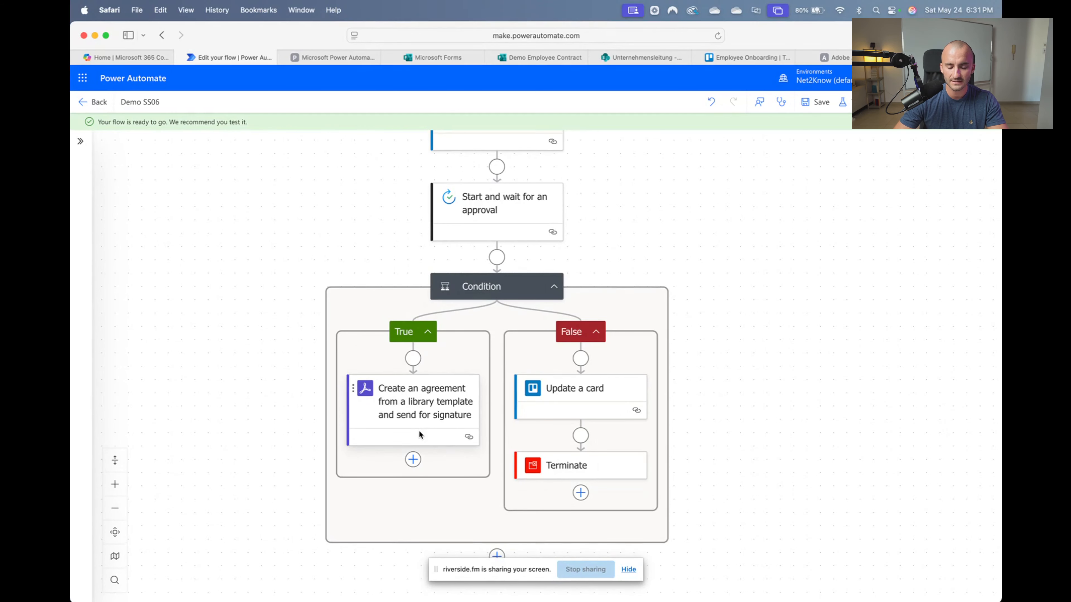
scroll(494, 172, "down", 2)
left_click(738, 61)
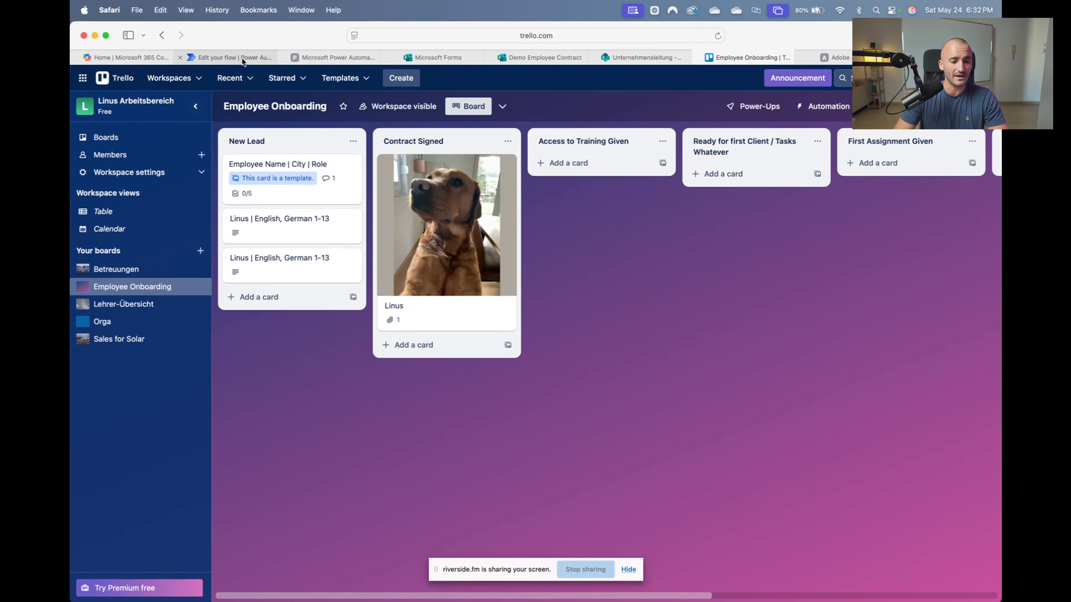
mouse_move(242, 58)
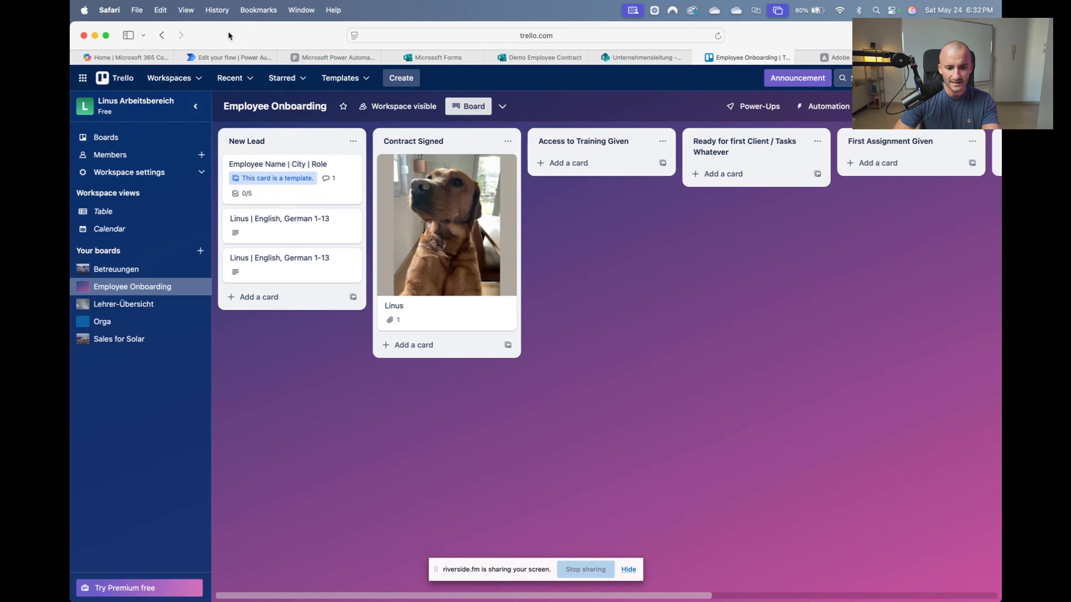
left_click(229, 58)
Add 'Get the status of an agreement' after the Condition, using the created agreement's Agreement ID
scroll(534, 484, "down", 5)
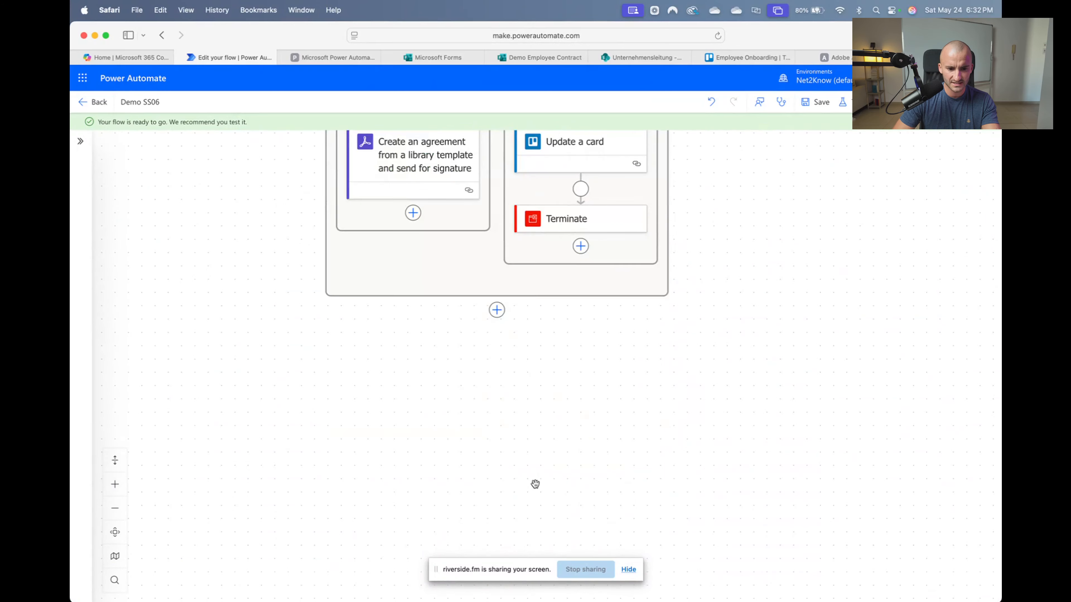
scroll(500, 316, "up", 1)
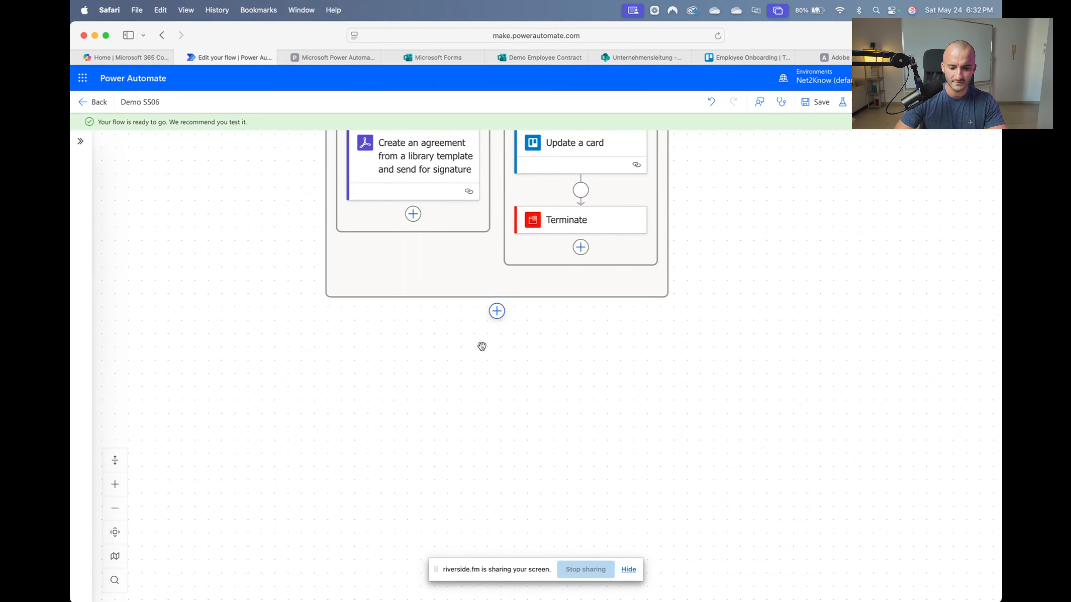
left_click(497, 311)
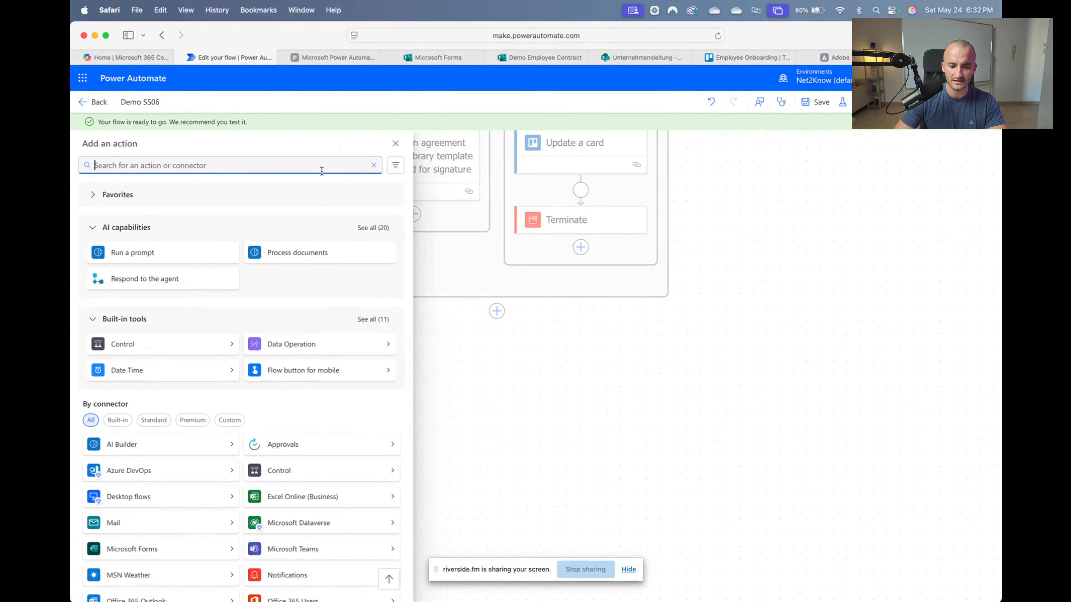
type("get the status")
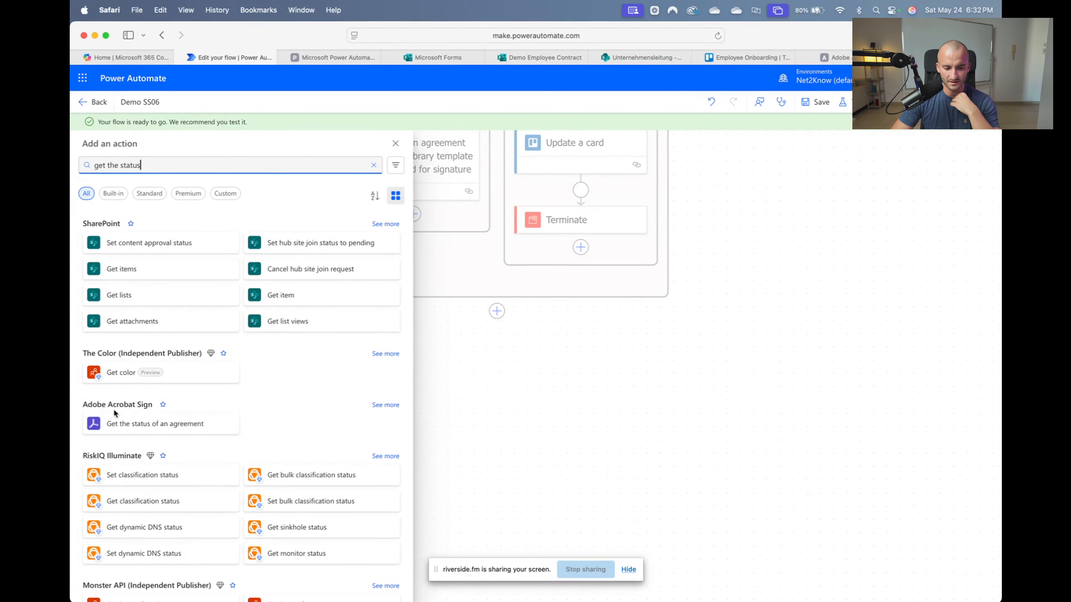
left_click(169, 426)
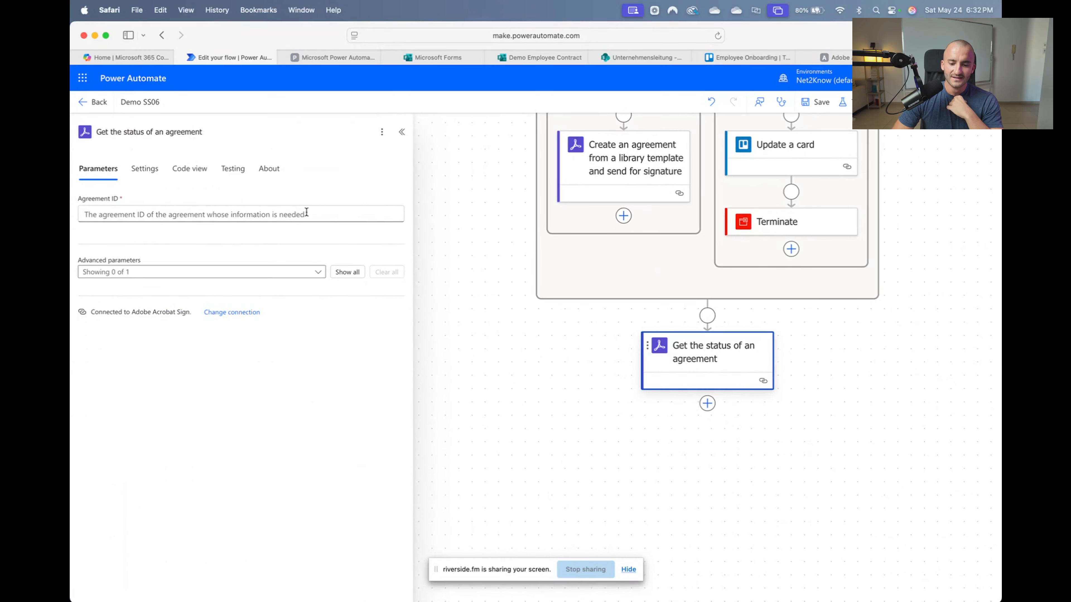
left_click(333, 214)
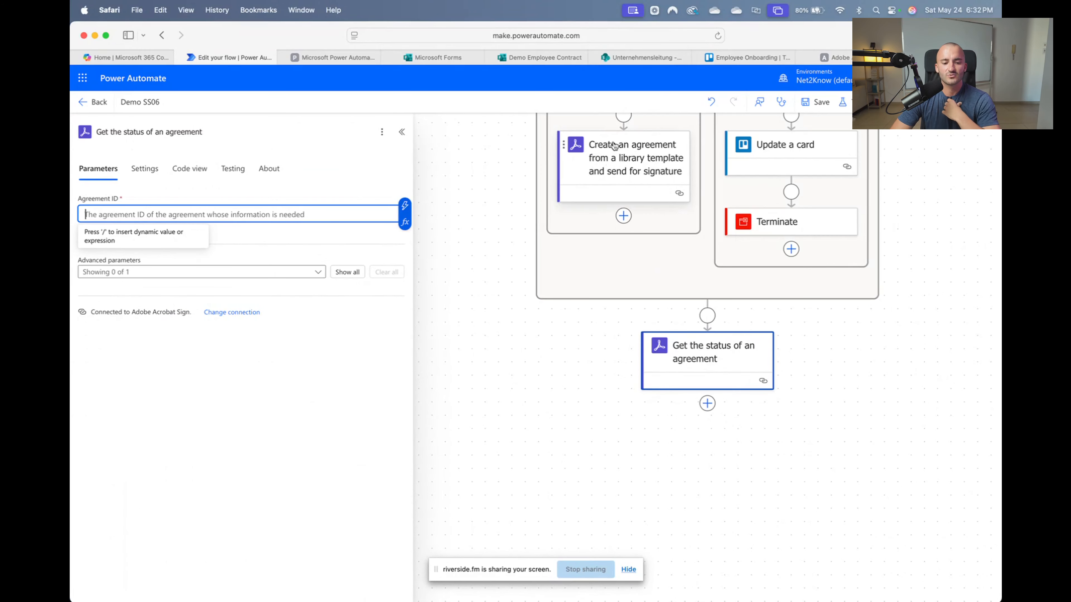
left_click(405, 209)
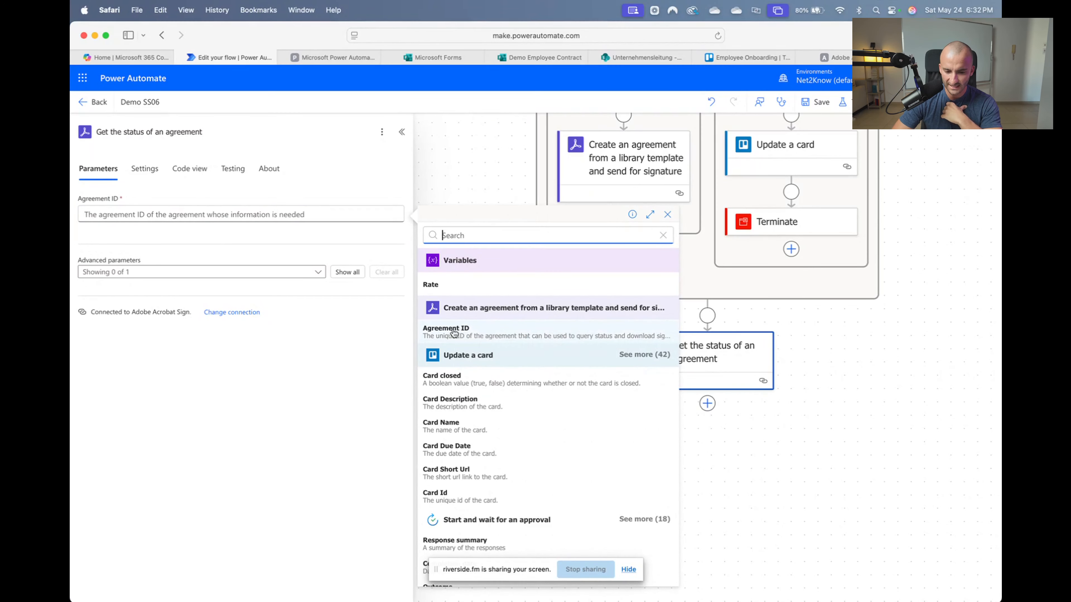
left_click(489, 332)
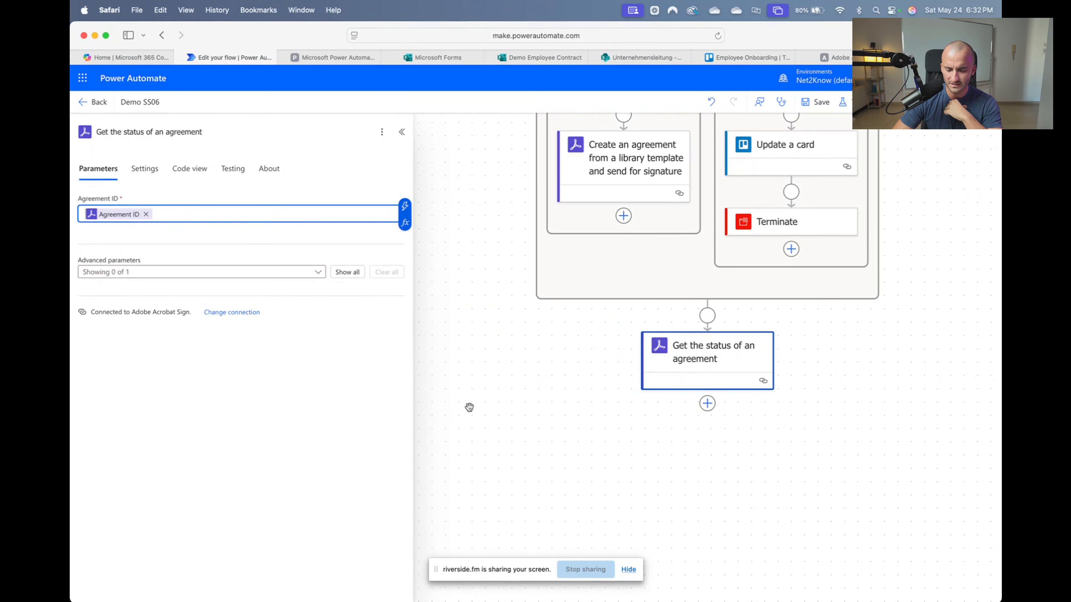
left_click(708, 404)
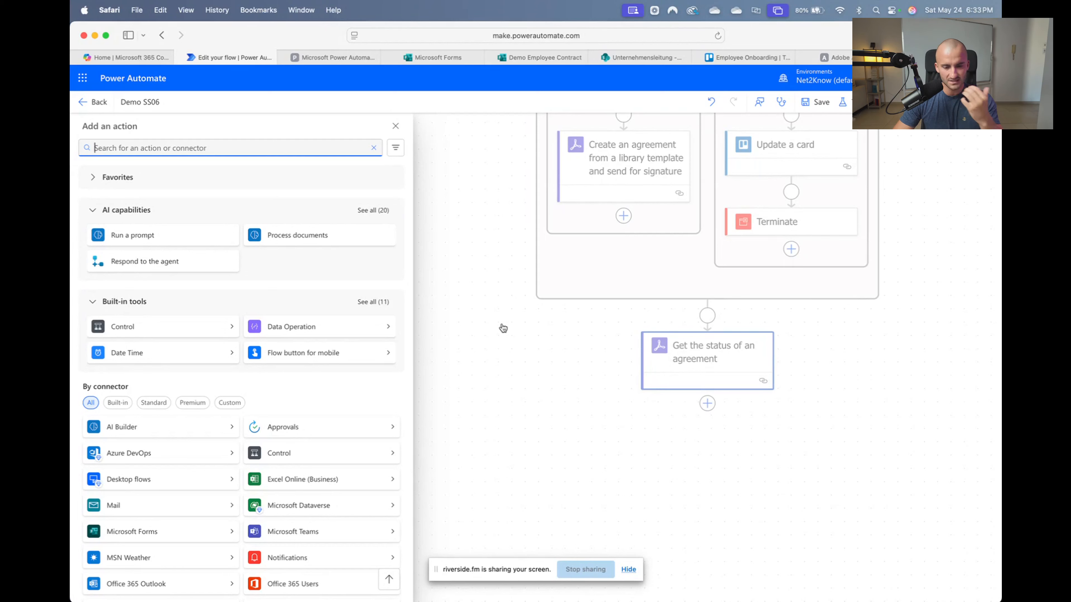
Search 'variable' and add an Initialize variable step below the agreement status check
type("variabl")
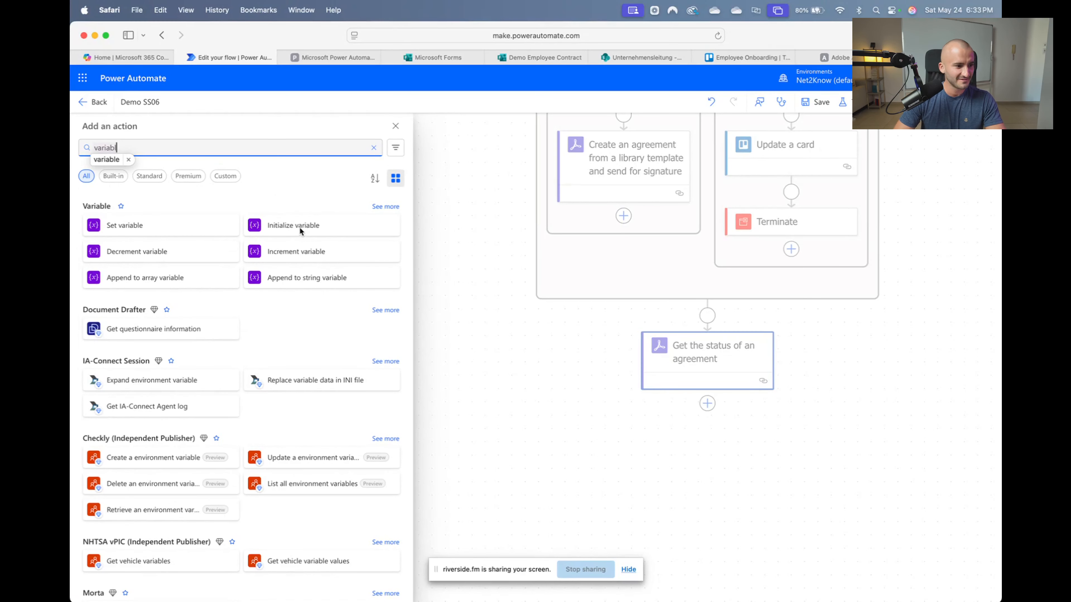
type("e")
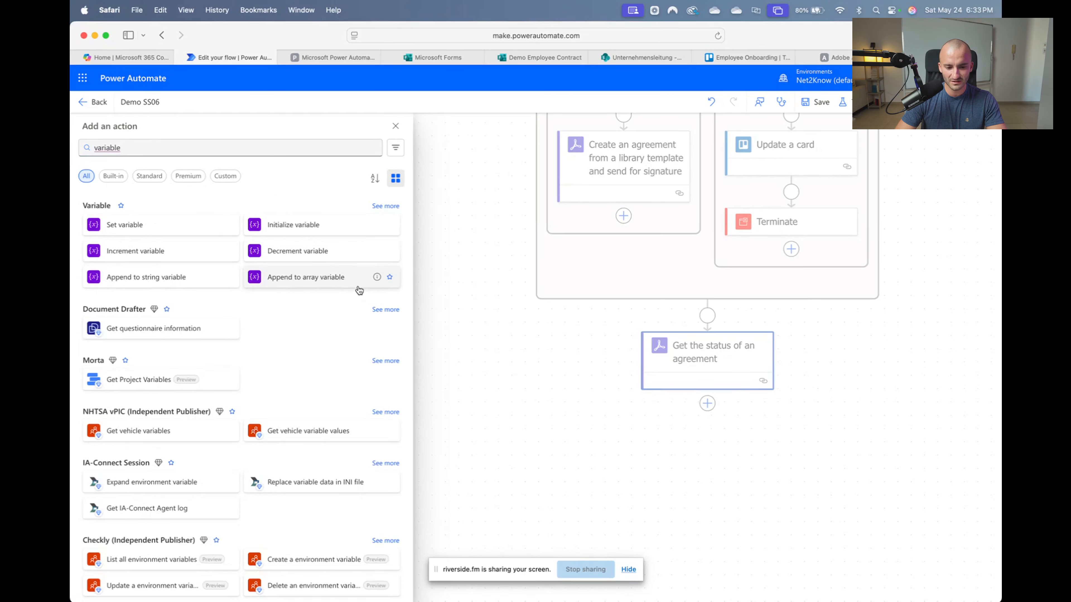
left_click(290, 228)
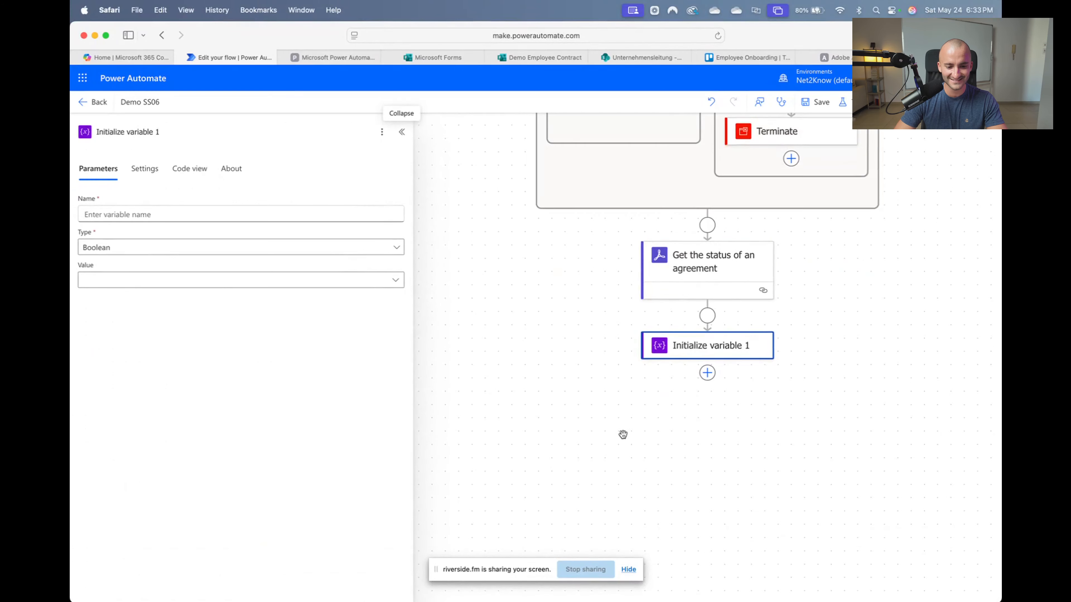
left_click(729, 280)
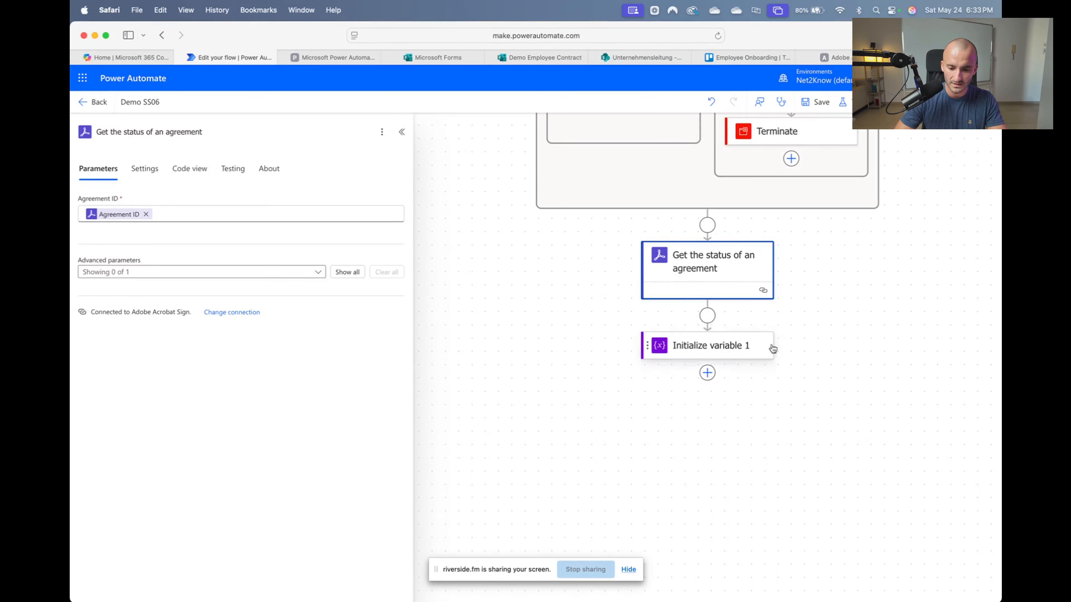
left_click(675, 347)
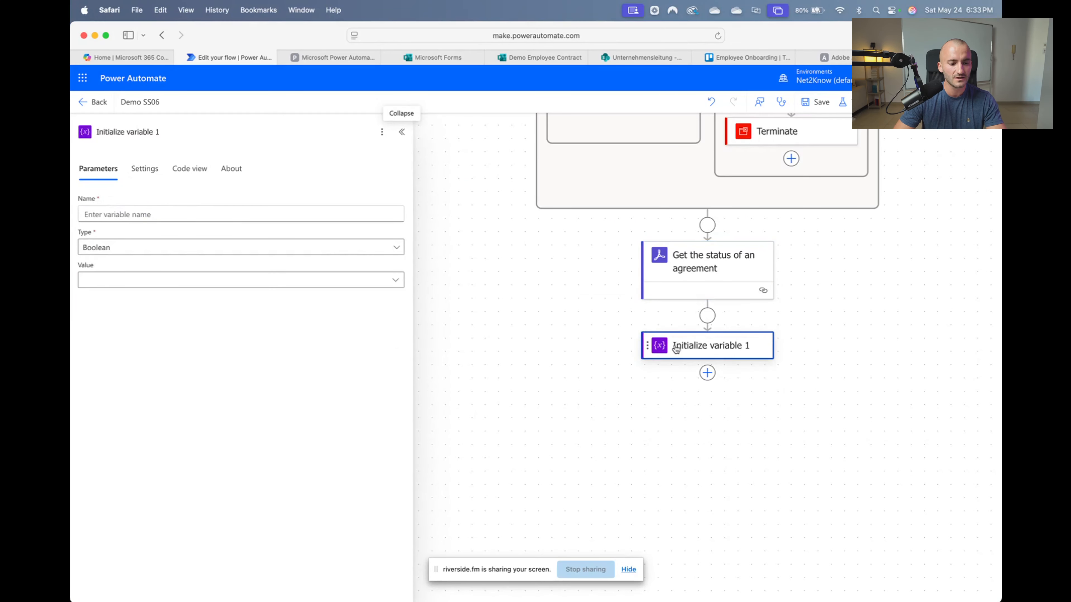
Name the new variable Status and make its type String
left_click(169, 207)
type("Stt")
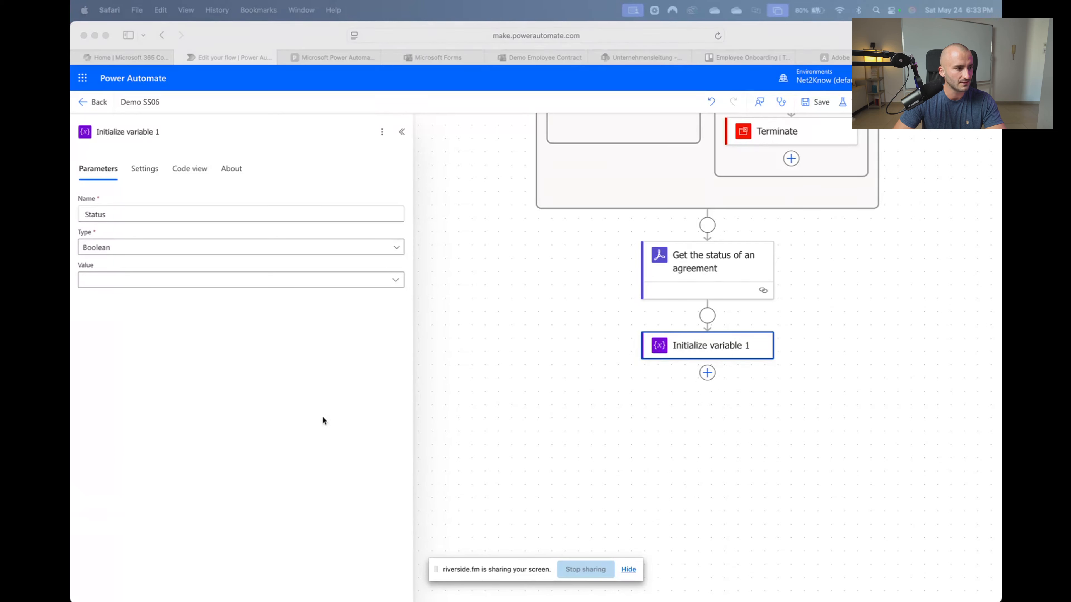
left_click(116, 248)
left_click(117, 248)
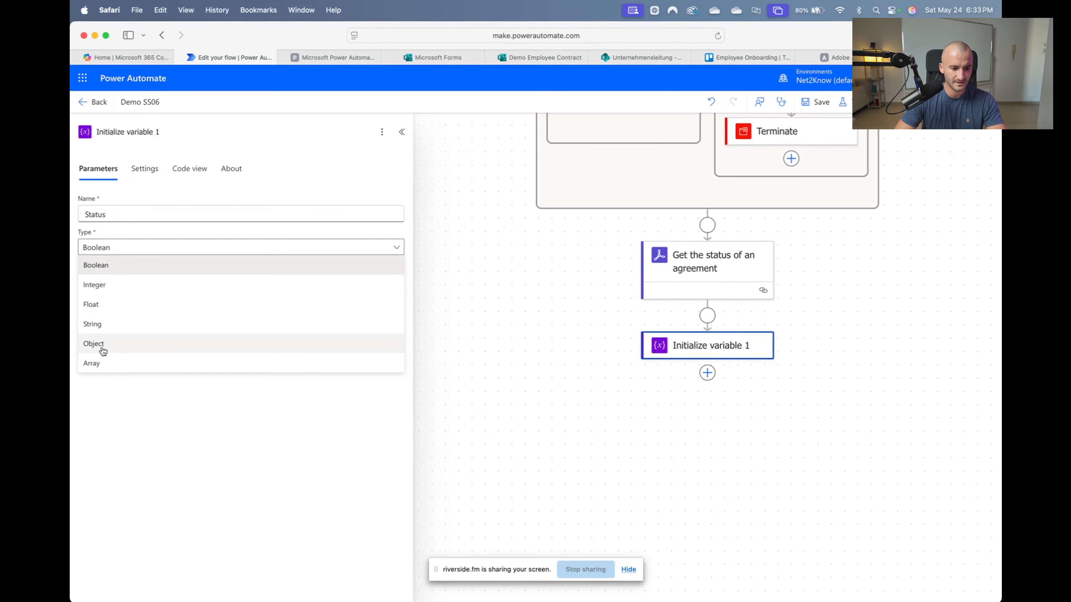
left_click(114, 325)
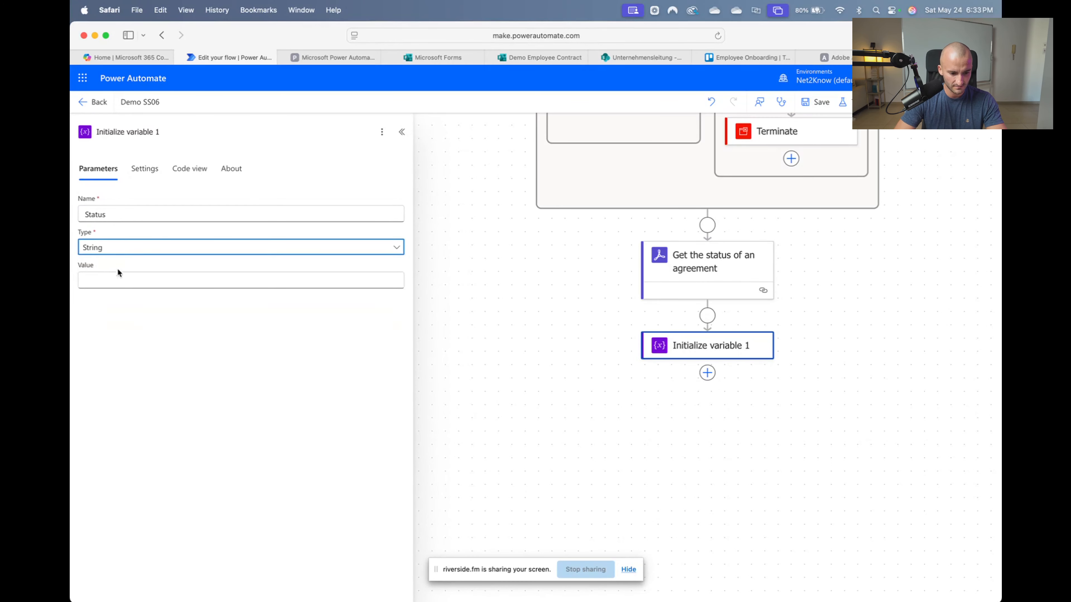
Set the variable's initial value to the agreement's dynamic Status output
left_click(117, 275)
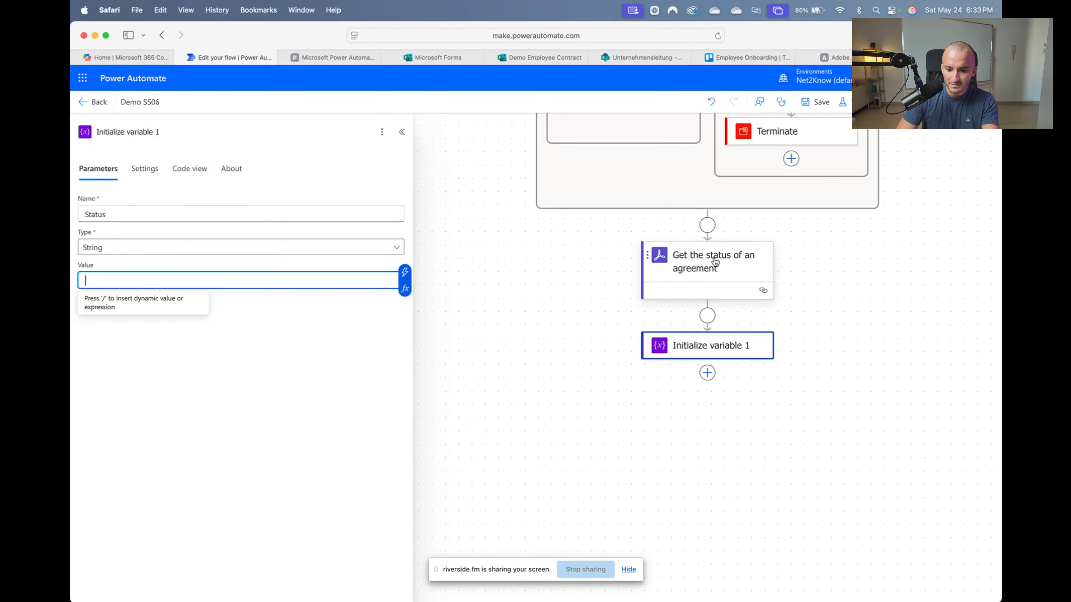
left_click(407, 277)
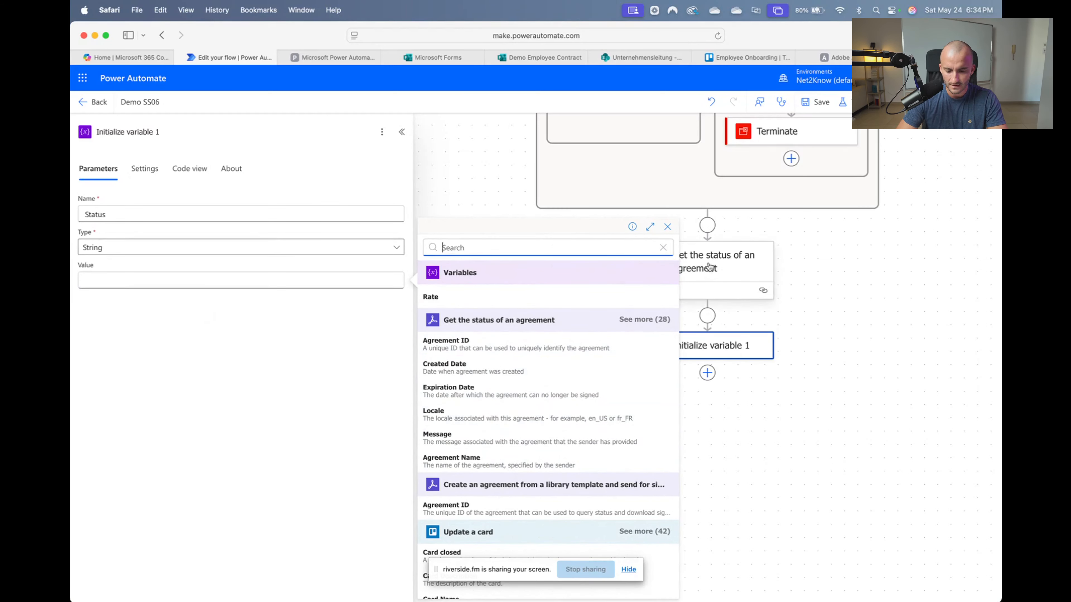
left_click(647, 324)
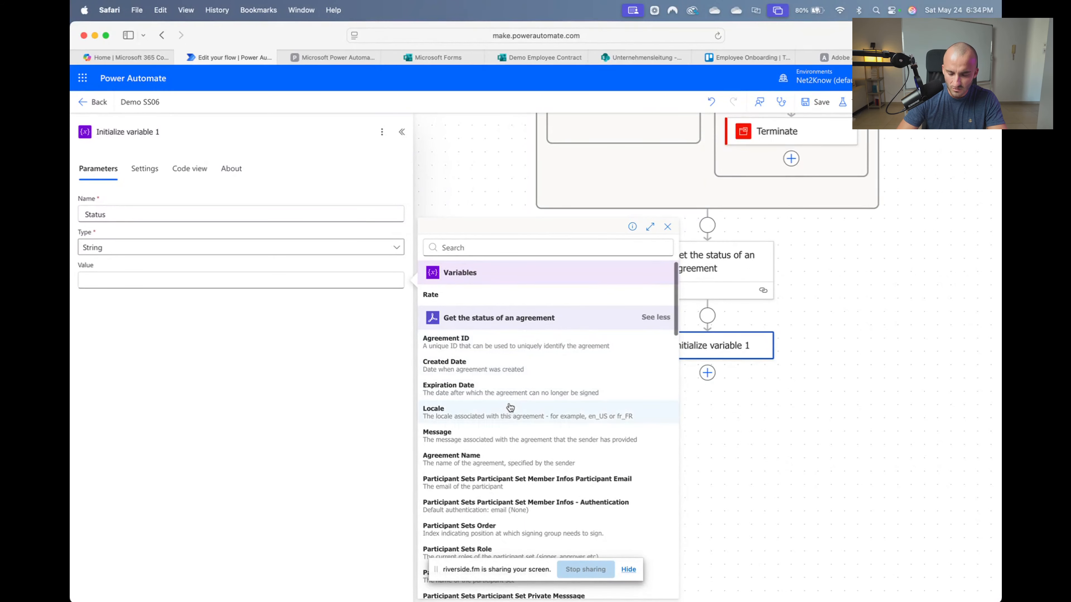
scroll(510, 392, "down", 1)
scroll(511, 406, "down", 5)
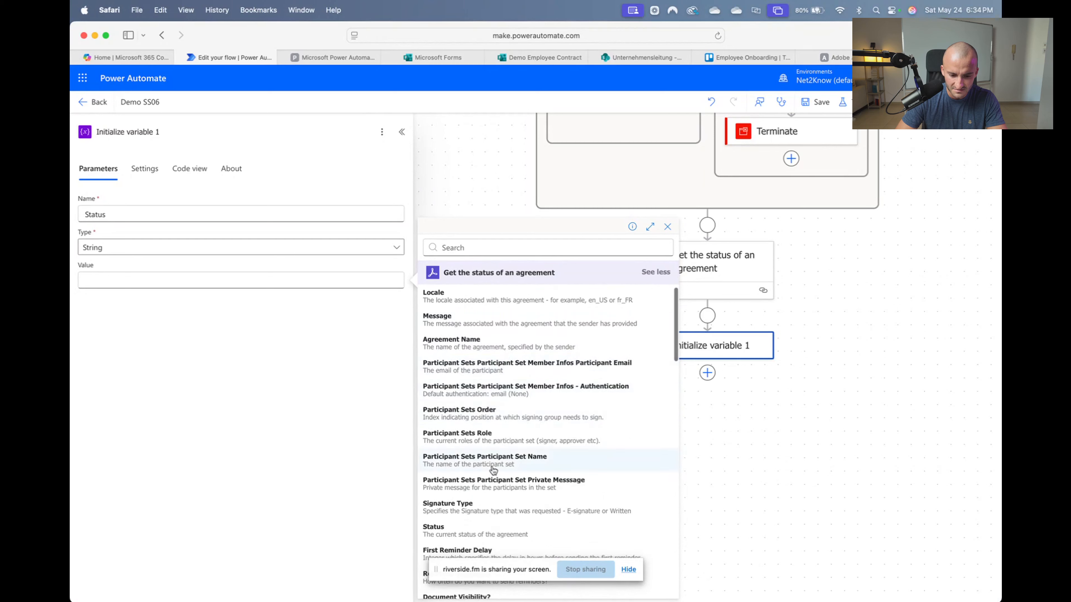
scroll(489, 475, "down", 3)
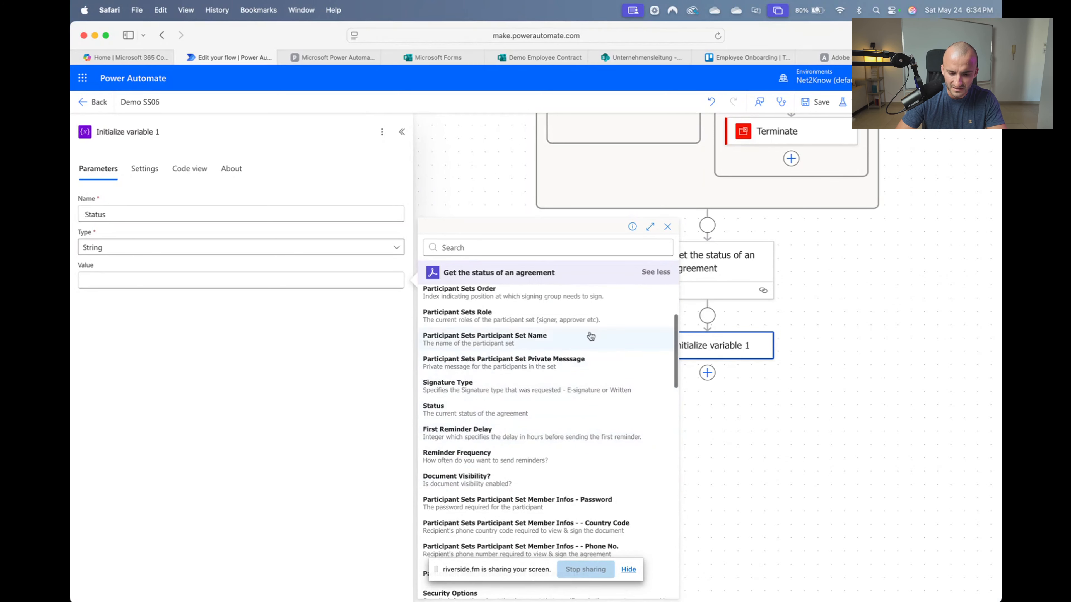
left_click(460, 411)
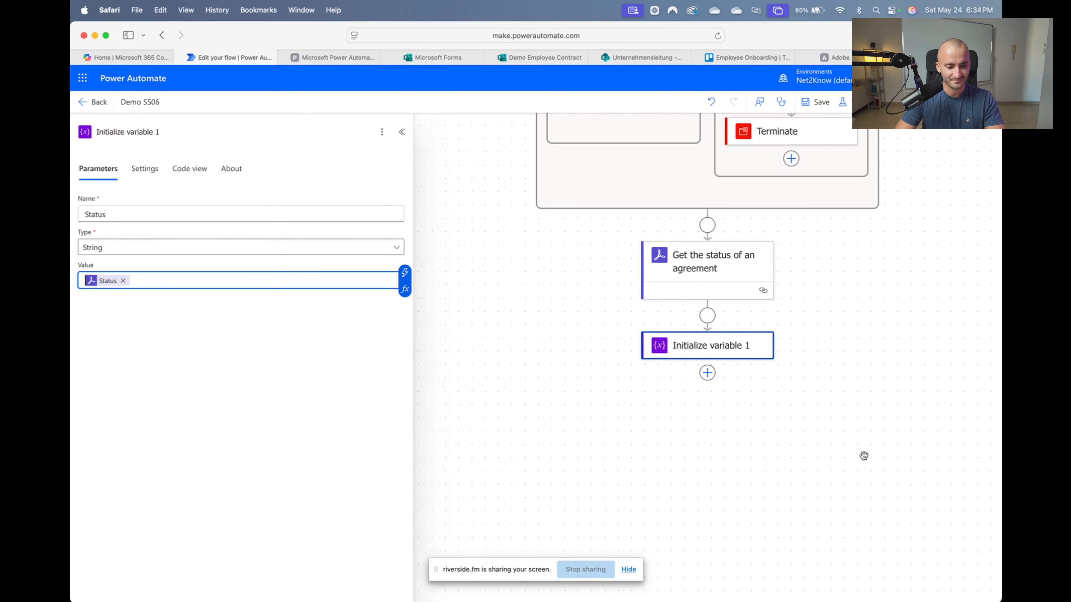
left_click(851, 462)
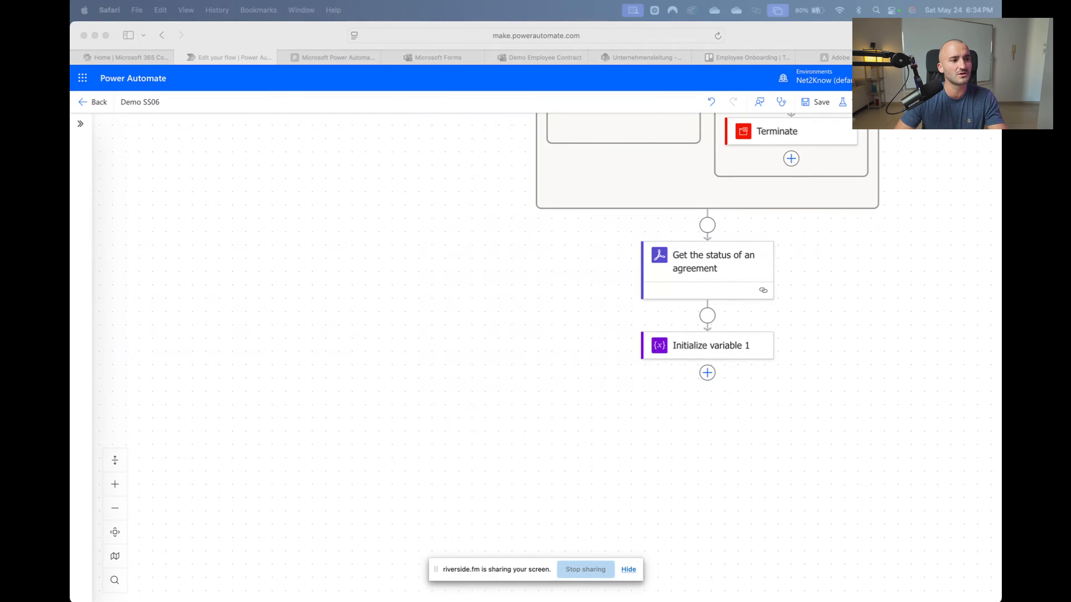
Insert a Do until loop after Initialize variable 1
left_click(759, 275)
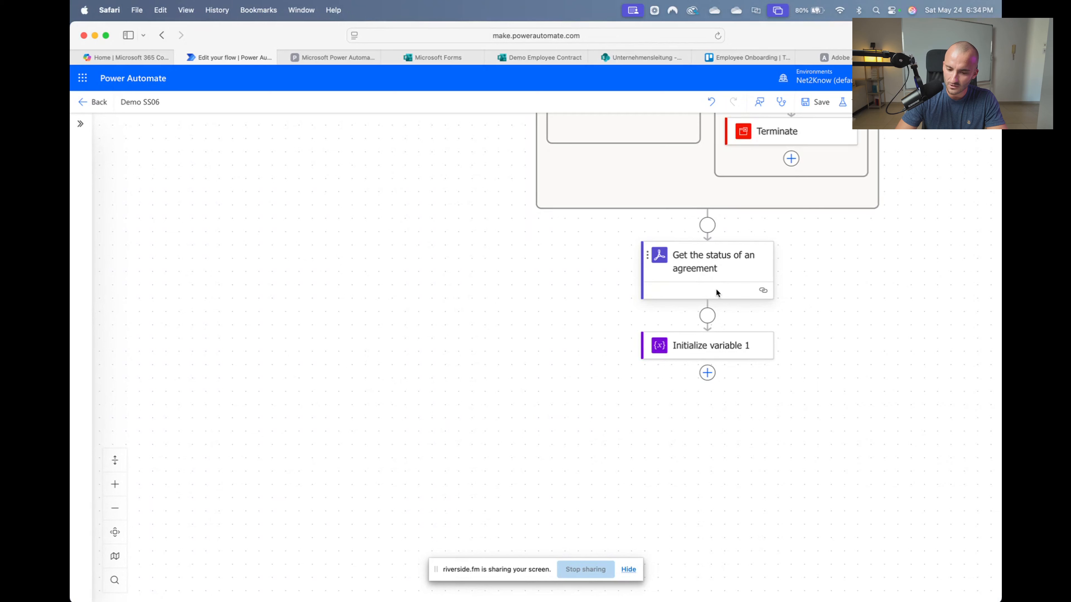
left_click(712, 347)
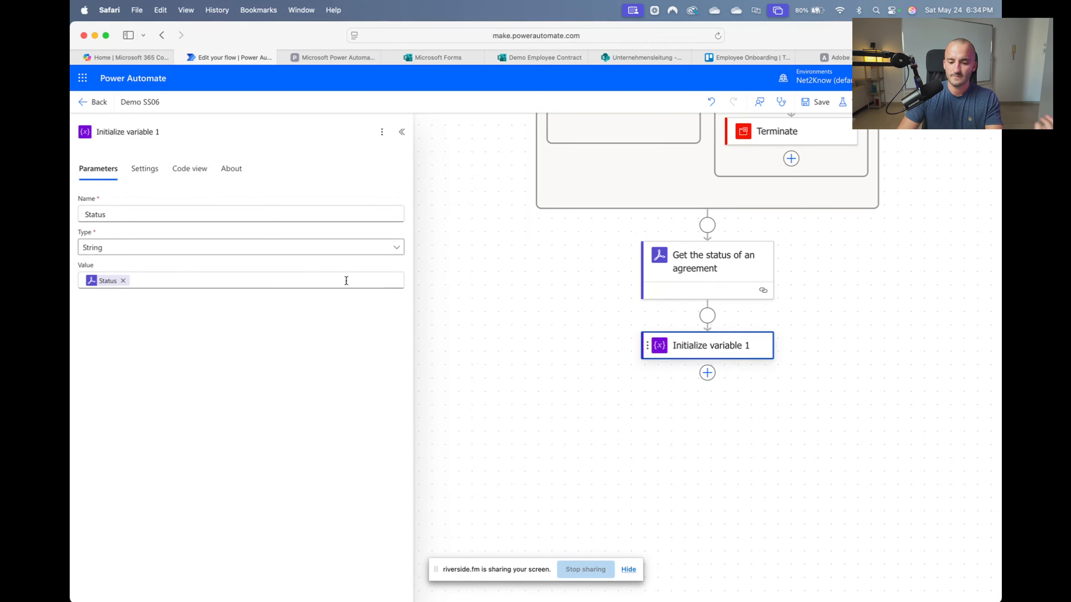
left_click(556, 409)
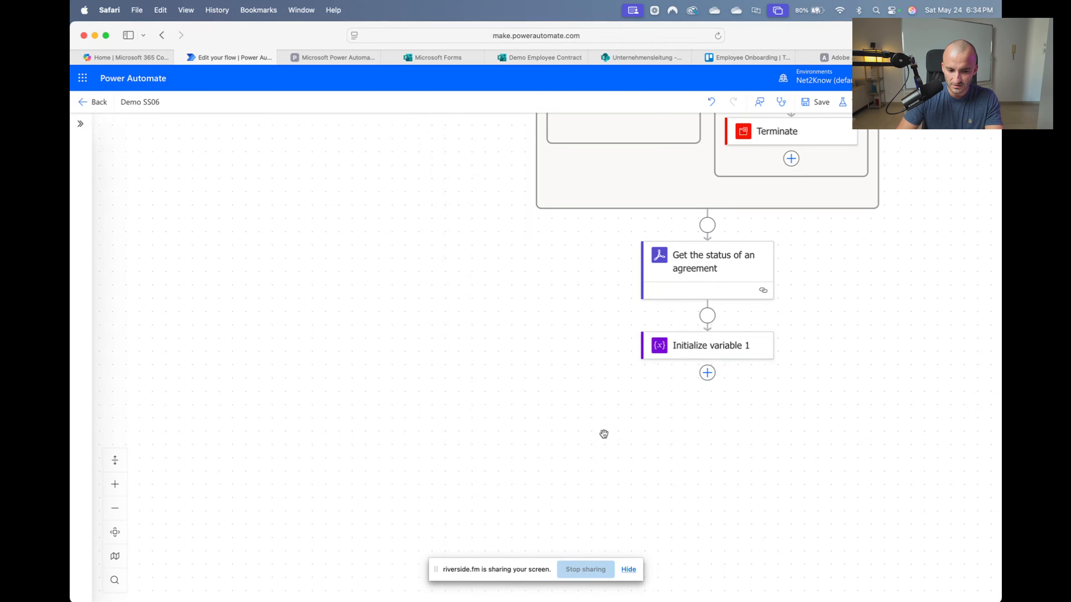
left_click(707, 374)
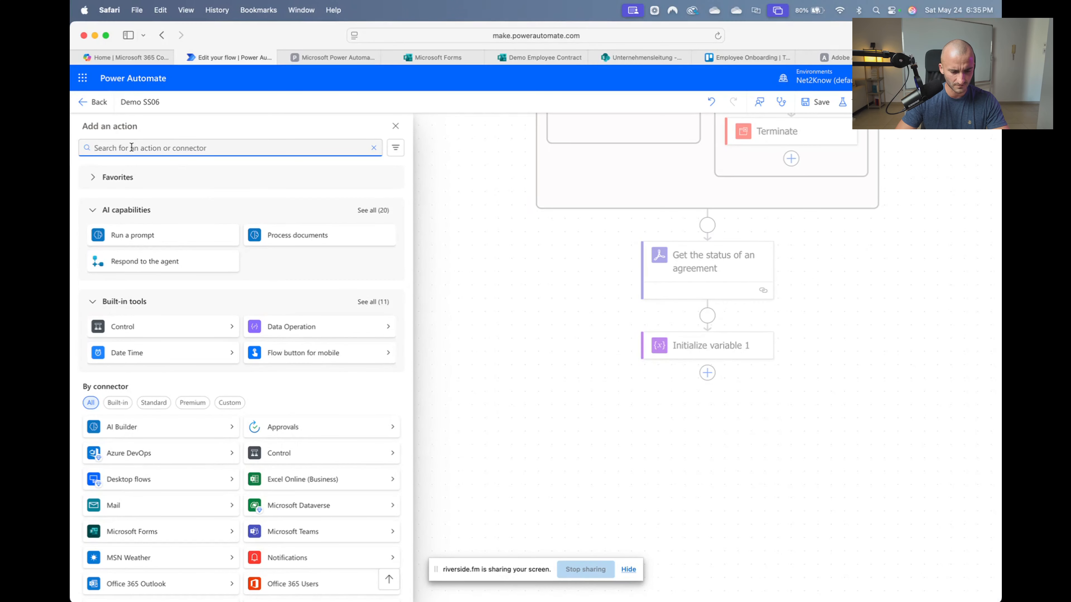
type("do un")
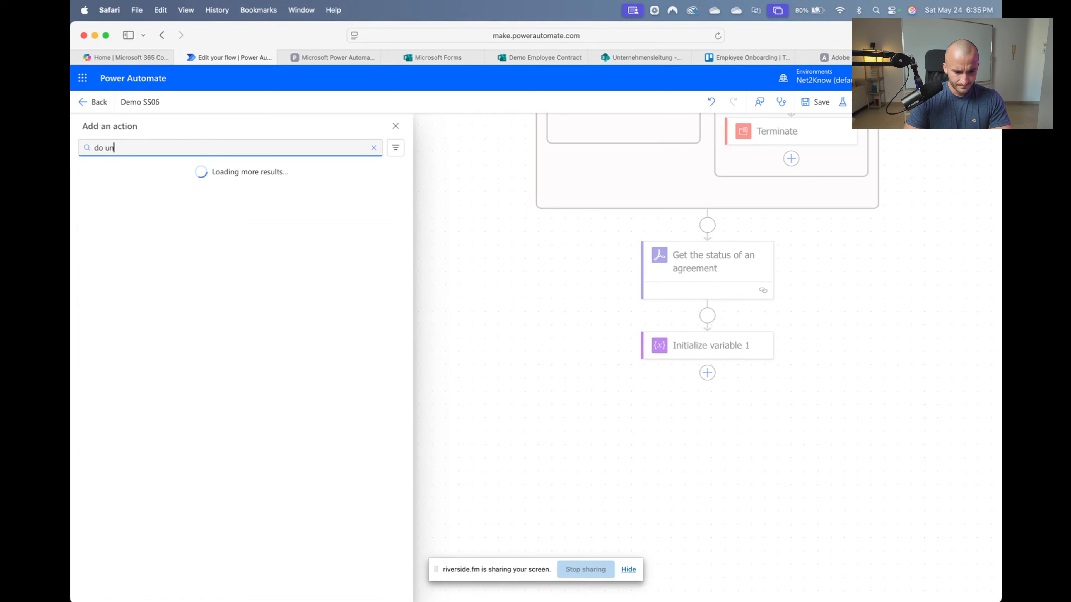
type("ti")
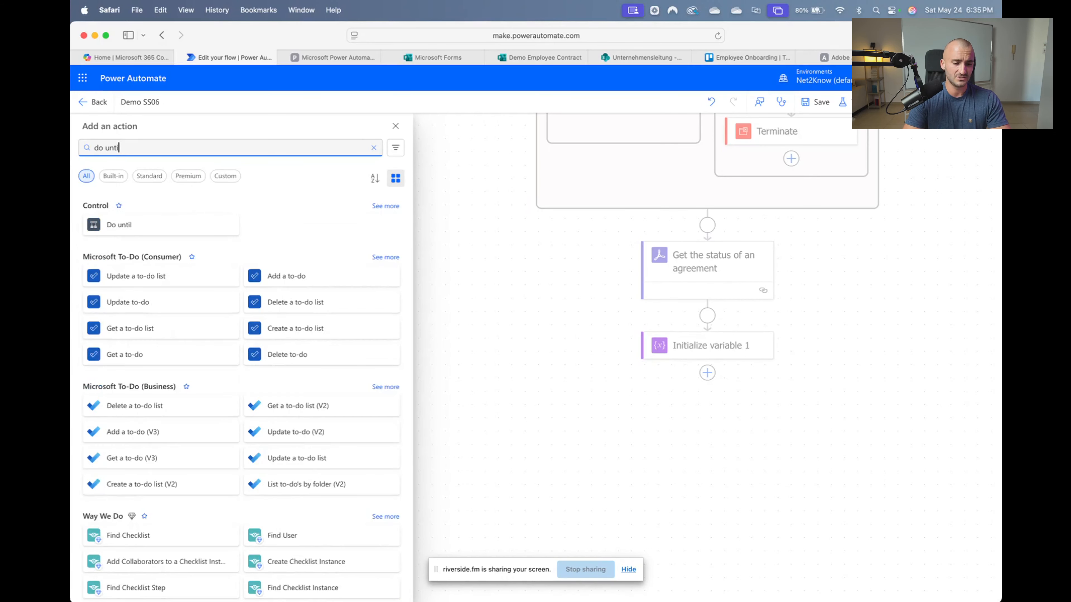
type("l")
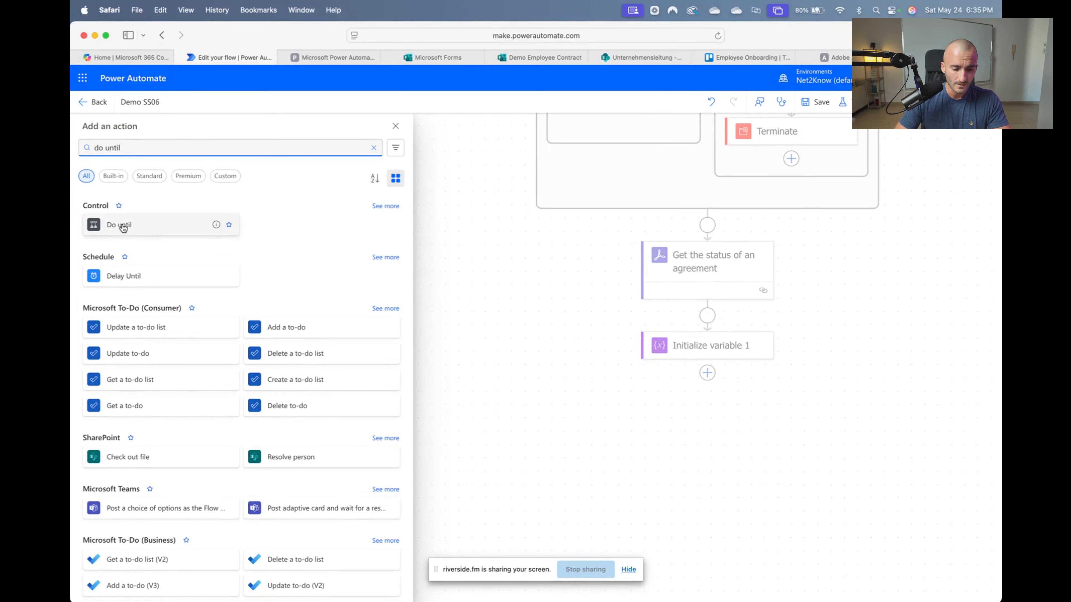
left_click(121, 225)
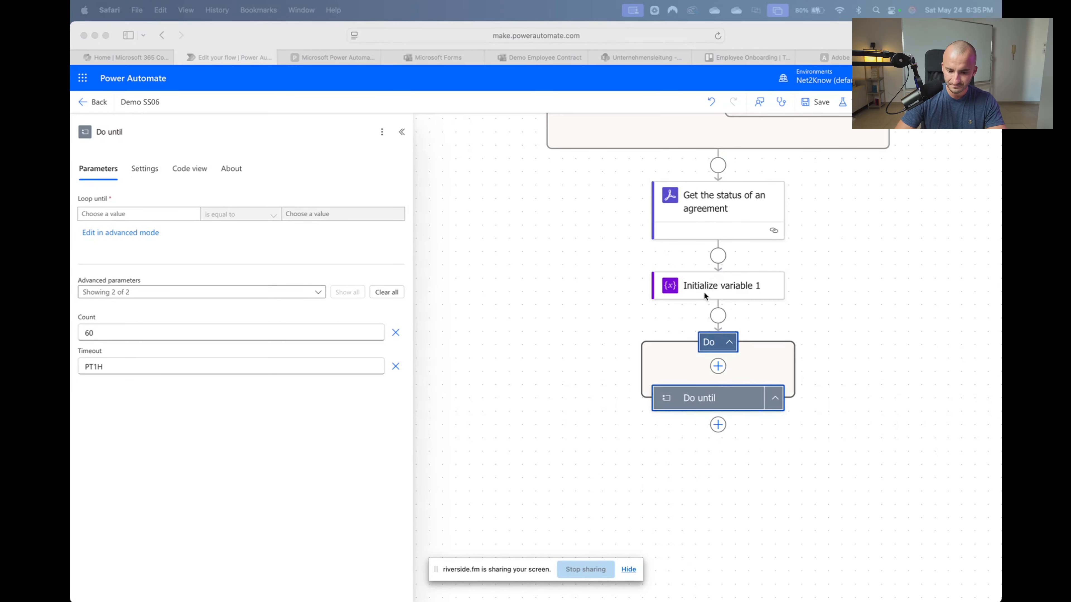
Make the loop's exit condition the Status variable equal to SIGNED
left_click(116, 210)
left_click(117, 213)
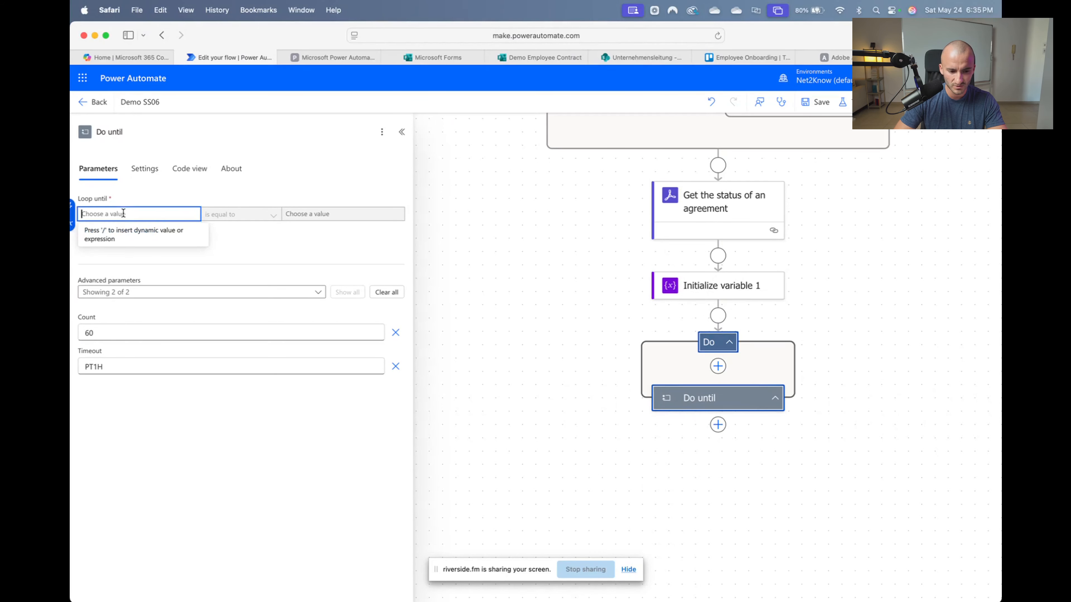
left_click(72, 206)
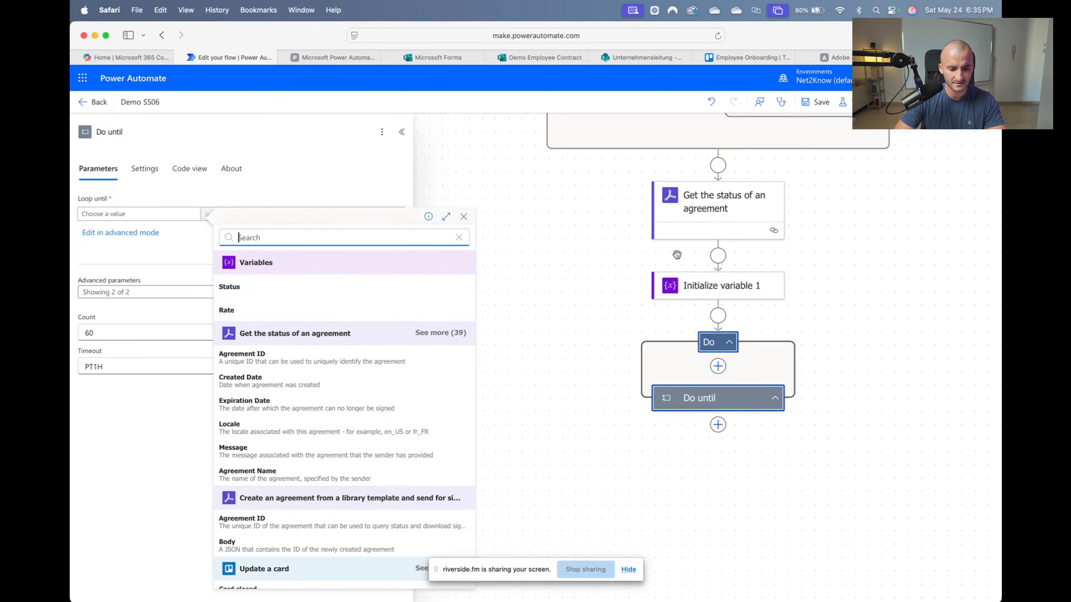
left_click(320, 287)
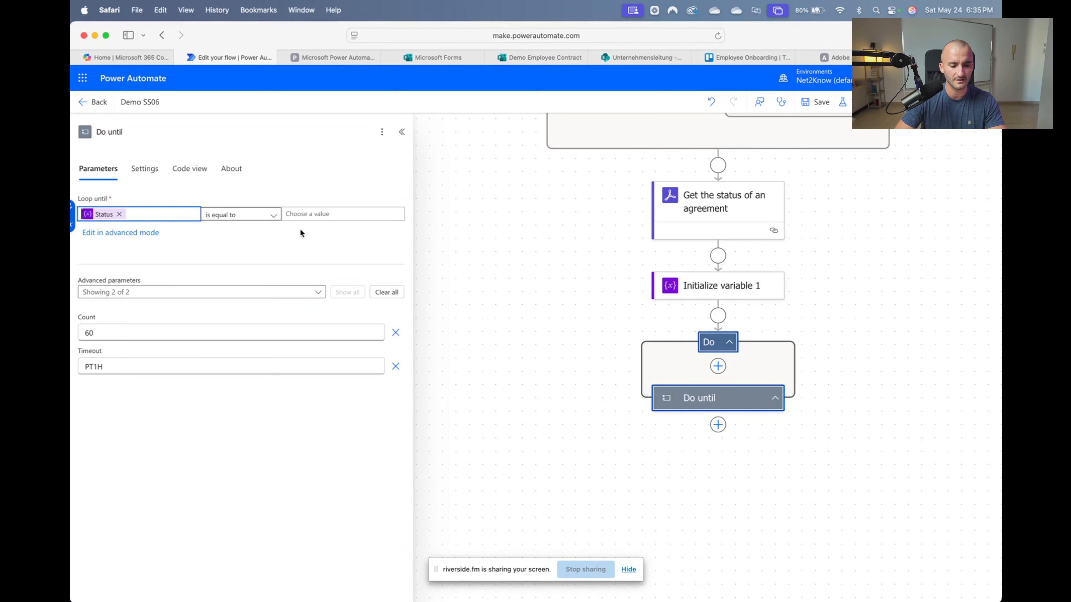
left_click(313, 211)
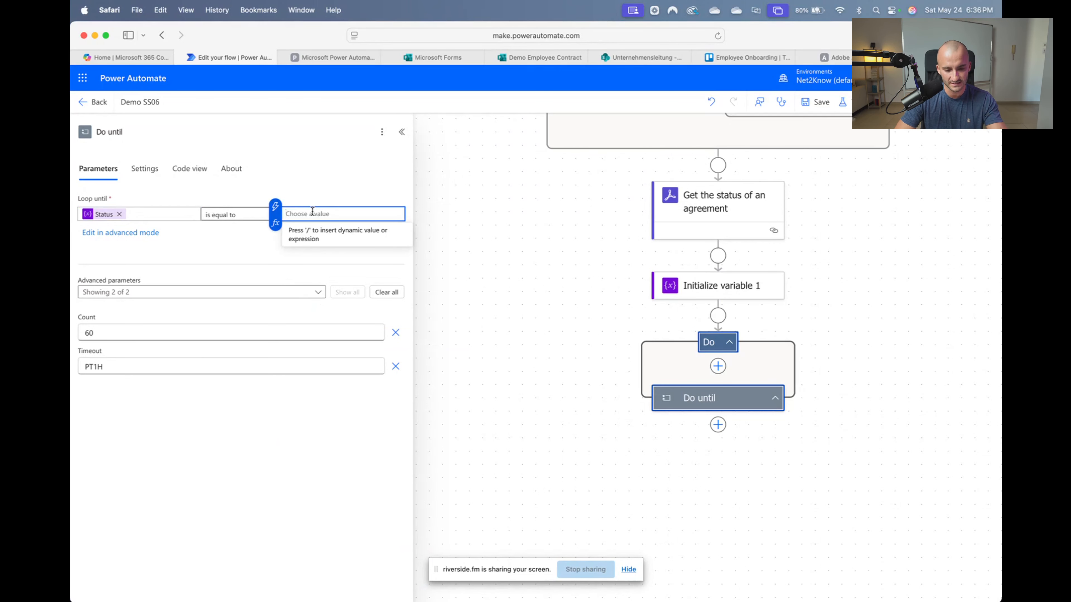
type("SIGNED")
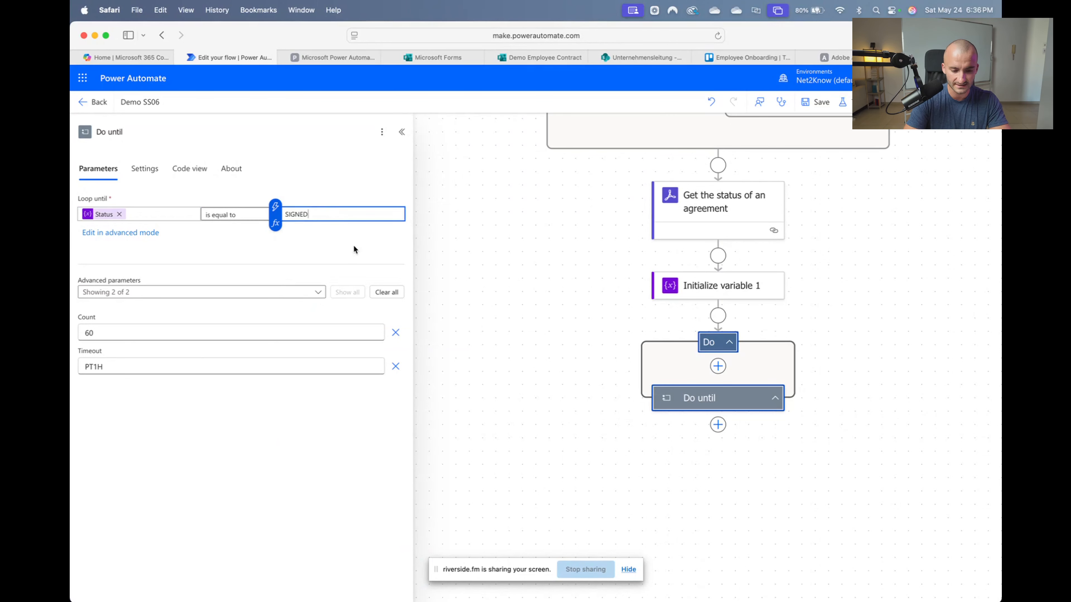
left_click(337, 248)
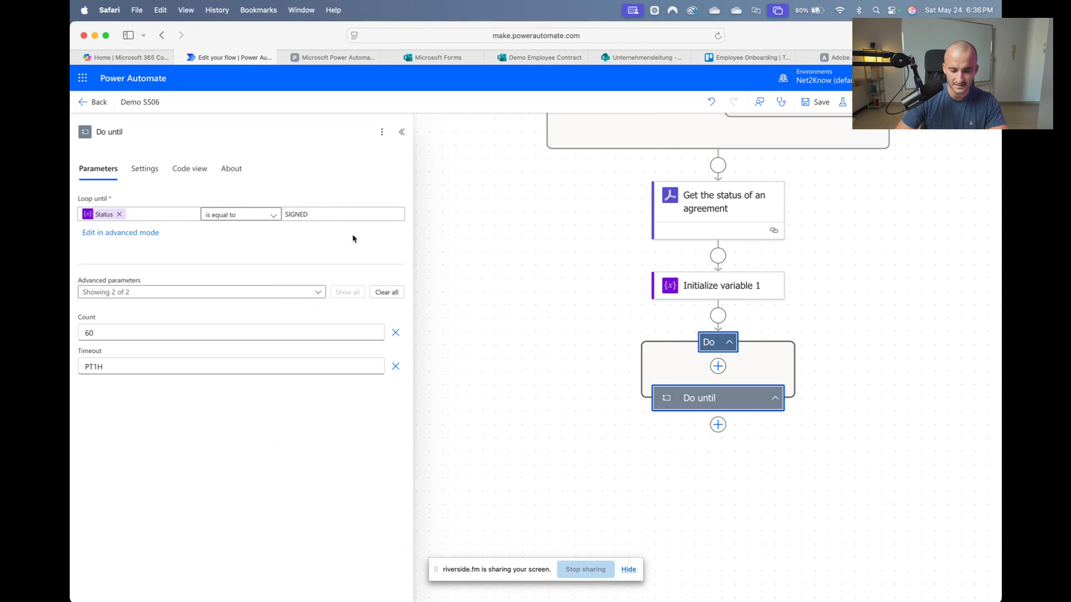
Remove the loop's Timeout and set its Count limit to 170
left_click(395, 367)
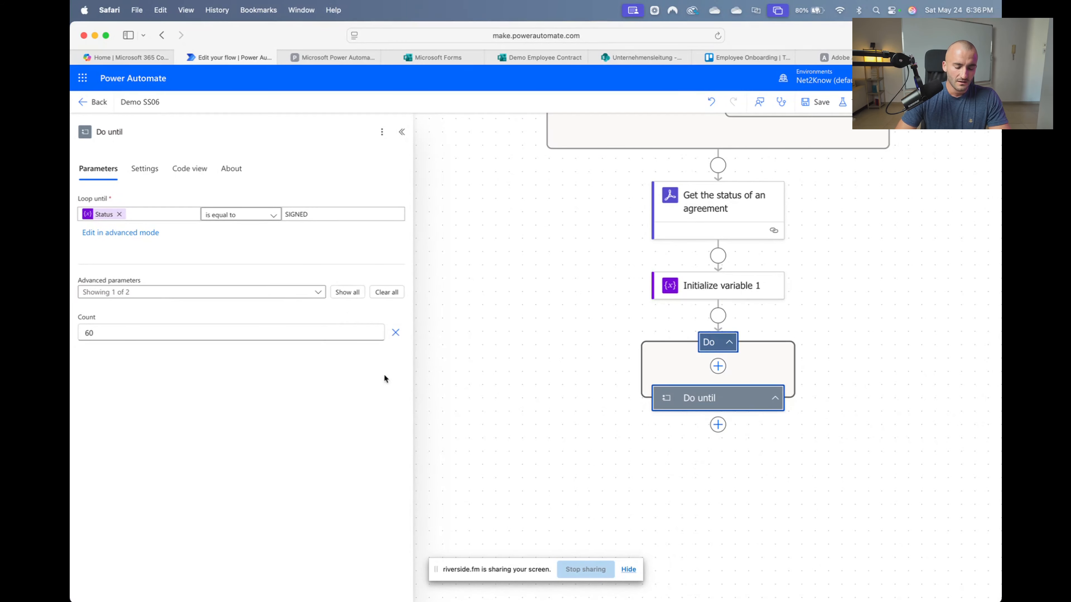
left_click(157, 330)
key("BackSpace")
key("BackSpace")
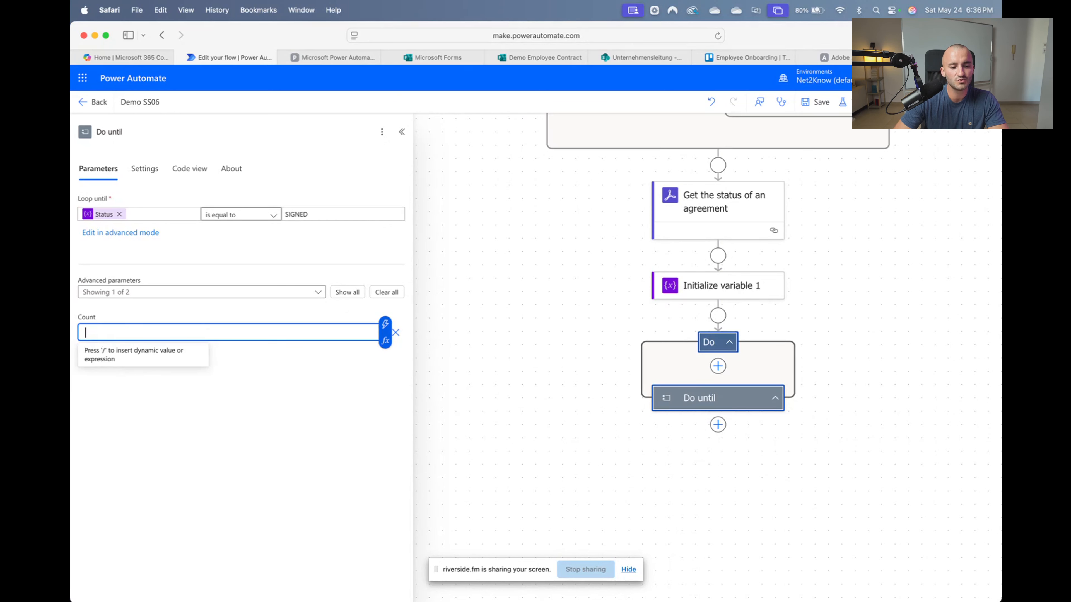
type("120")
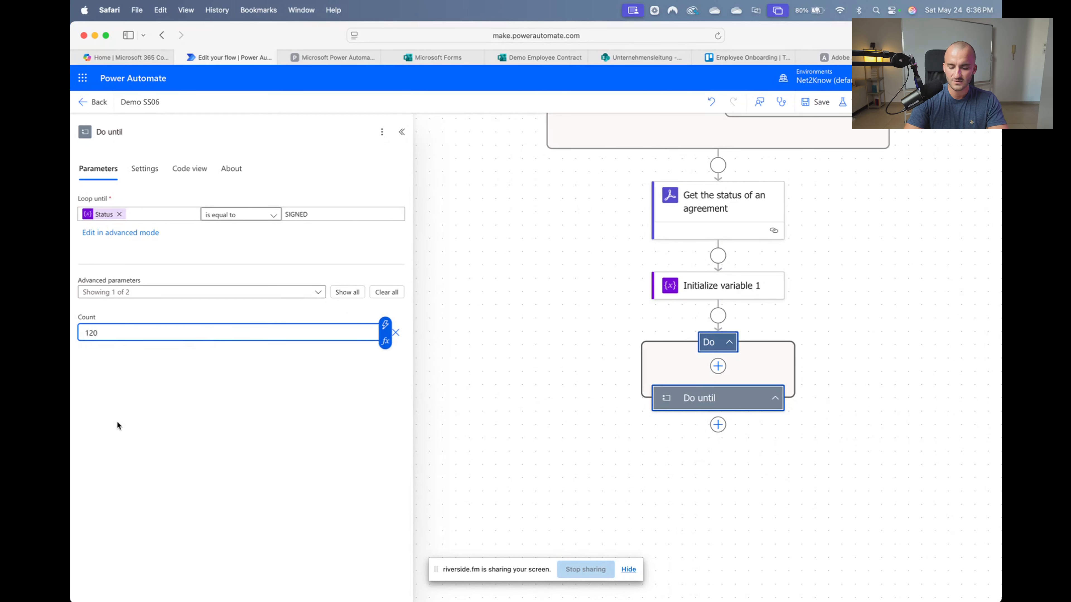
left_click(117, 423)
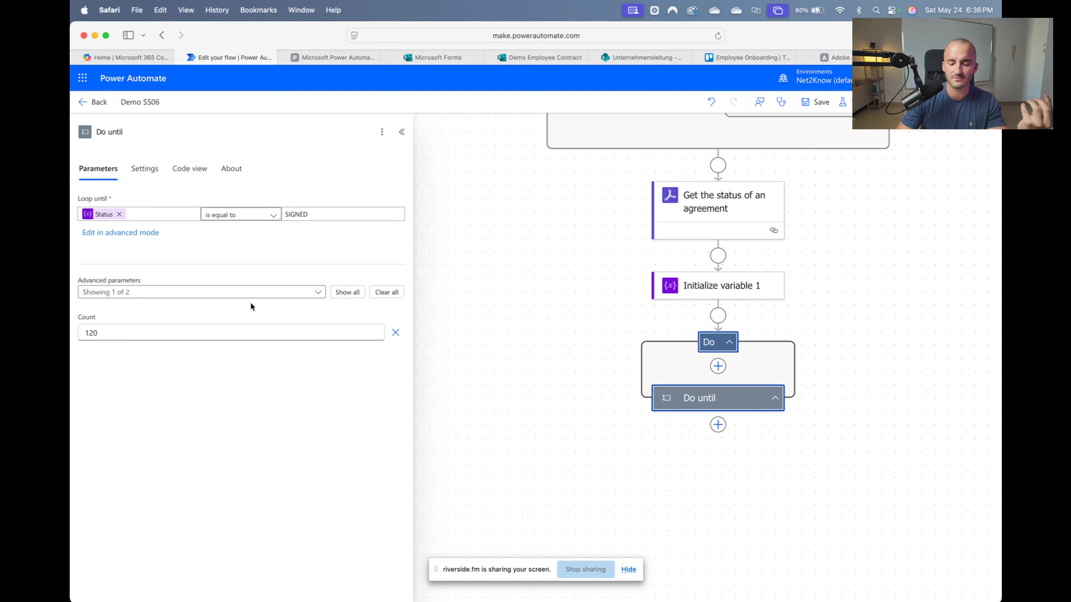
double_click(141, 329)
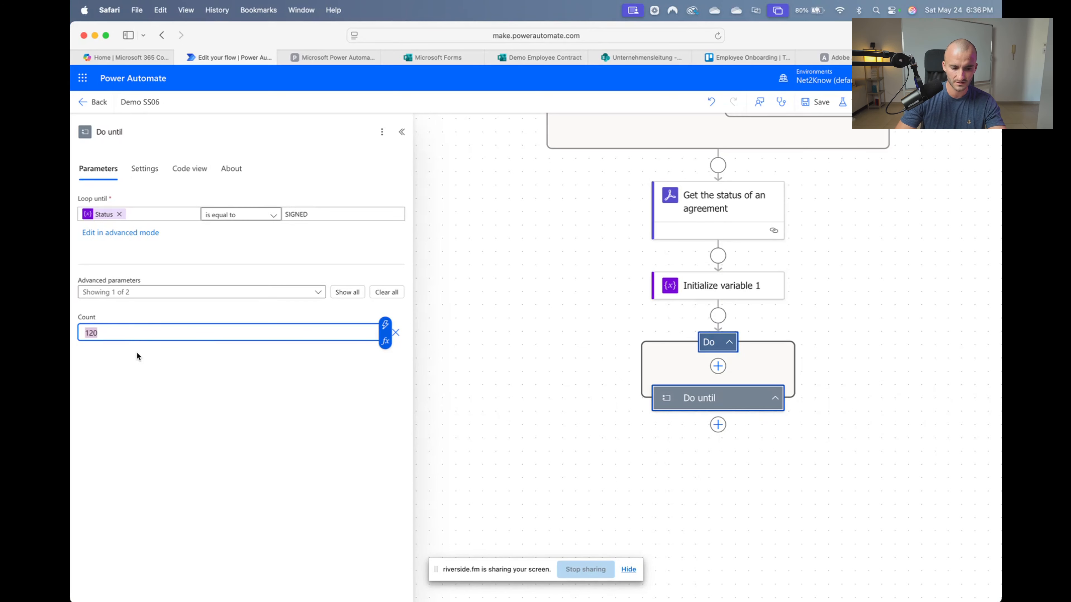
type("170")
left_click(122, 437)
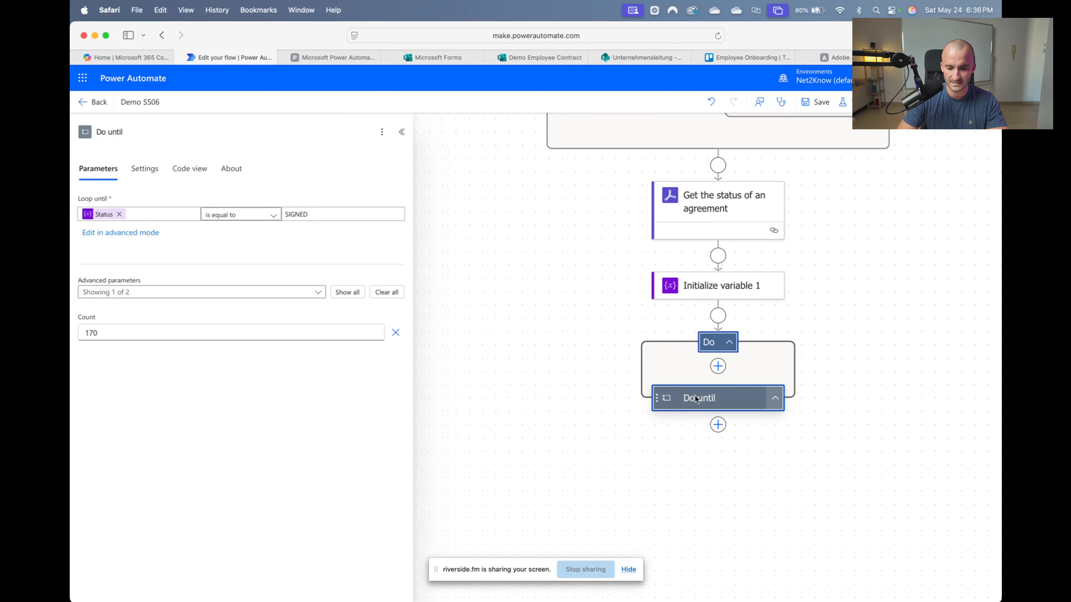
left_click(402, 131)
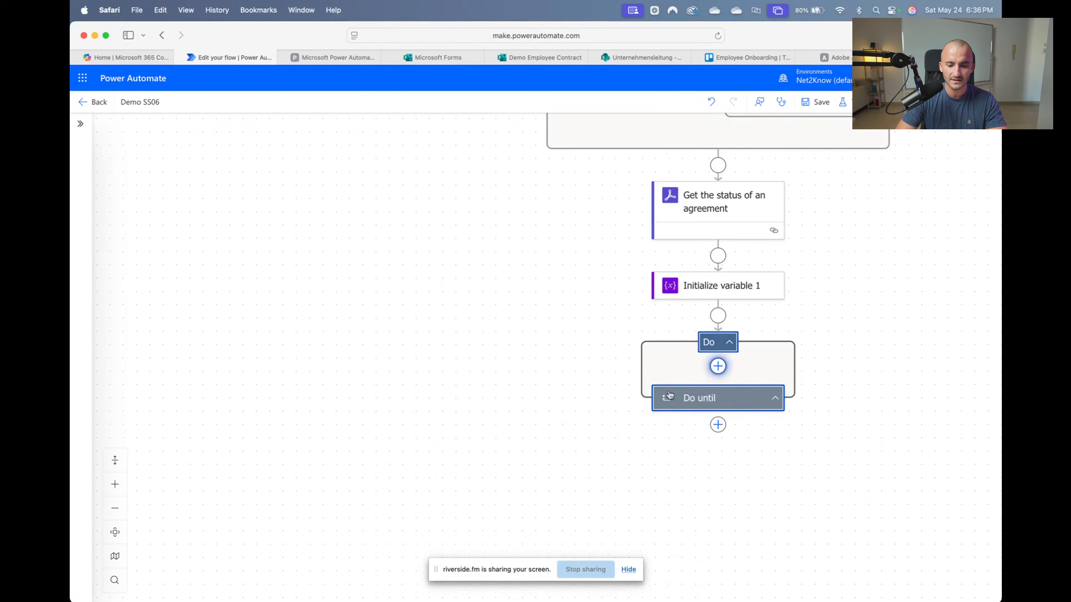
Add Get the status of an agreement inside the loop, using the earlier step's Agreement ID
type("g")
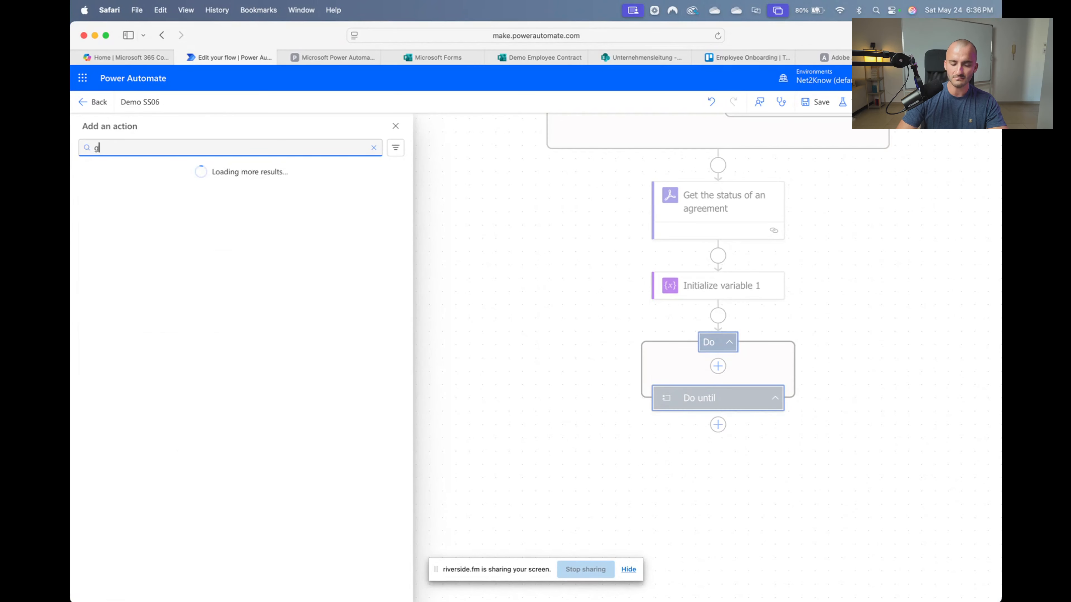
type("et the statu")
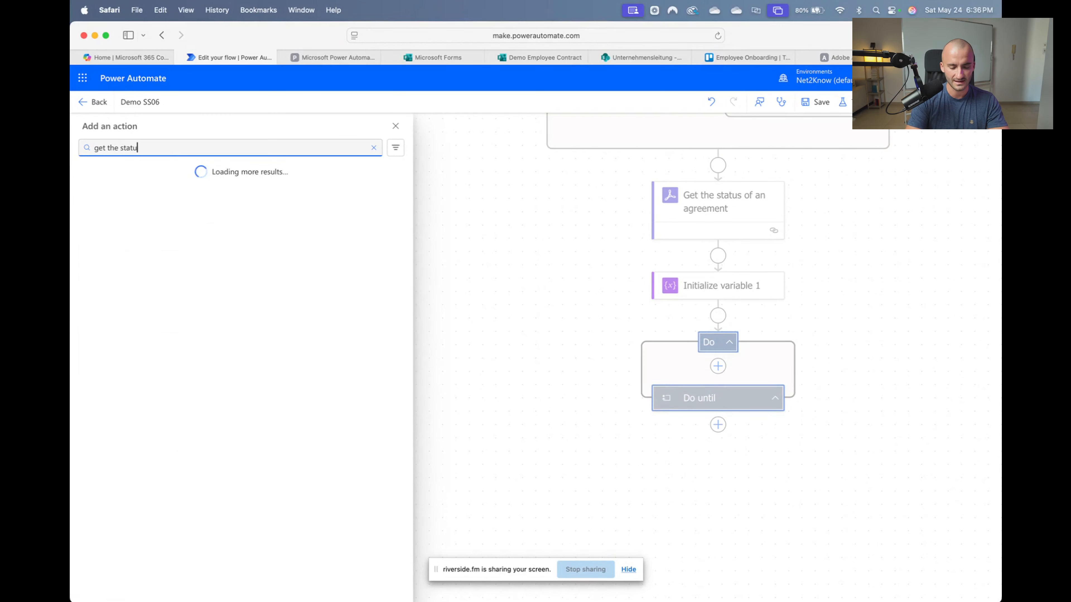
type("s")
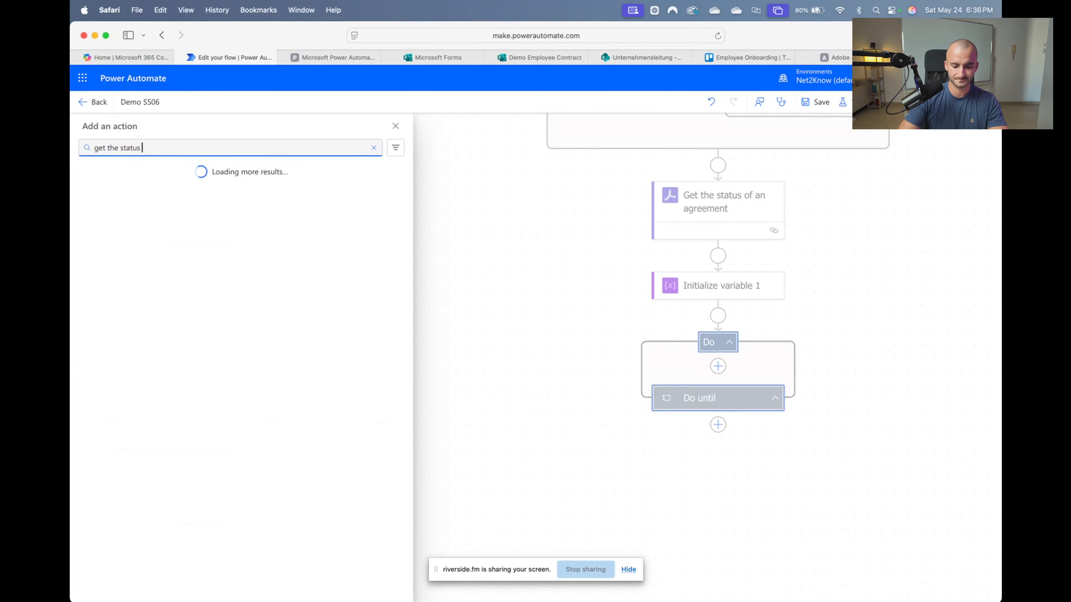
type(" of ")
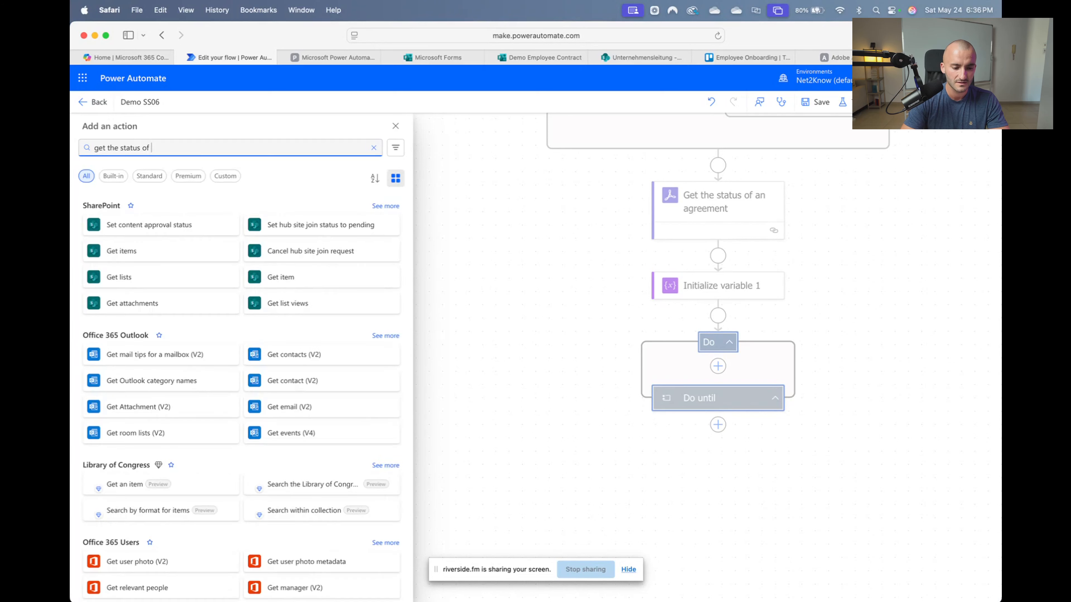
type("an agree")
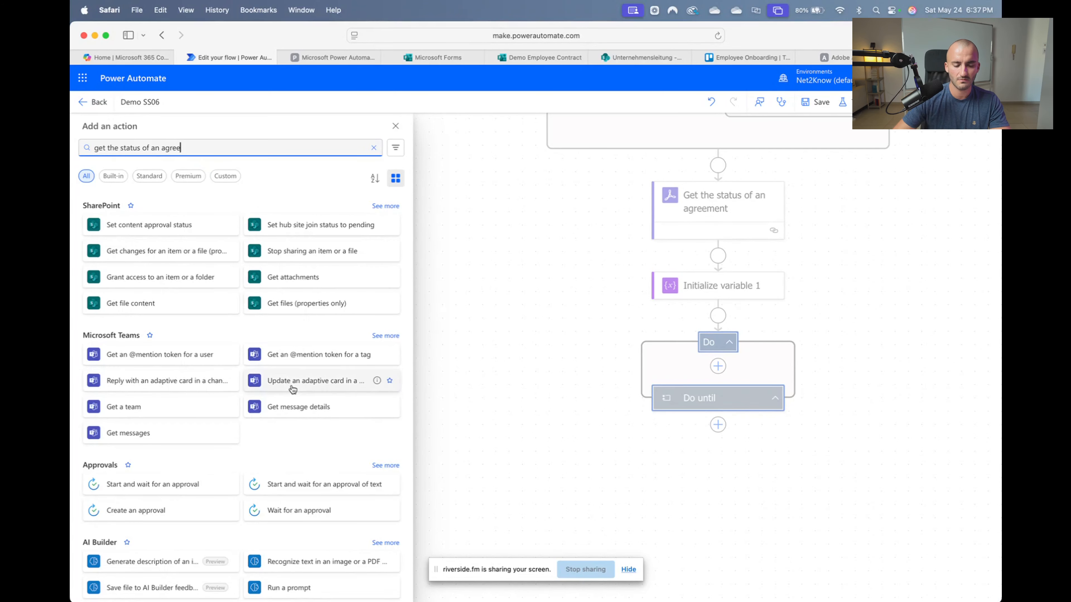
type("ment")
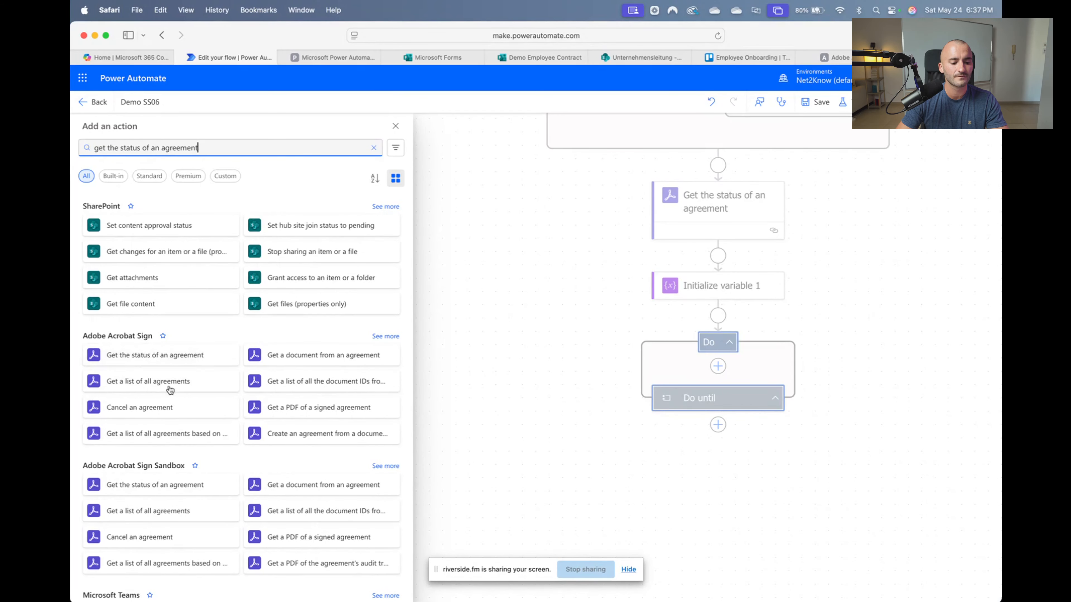
left_click(167, 356)
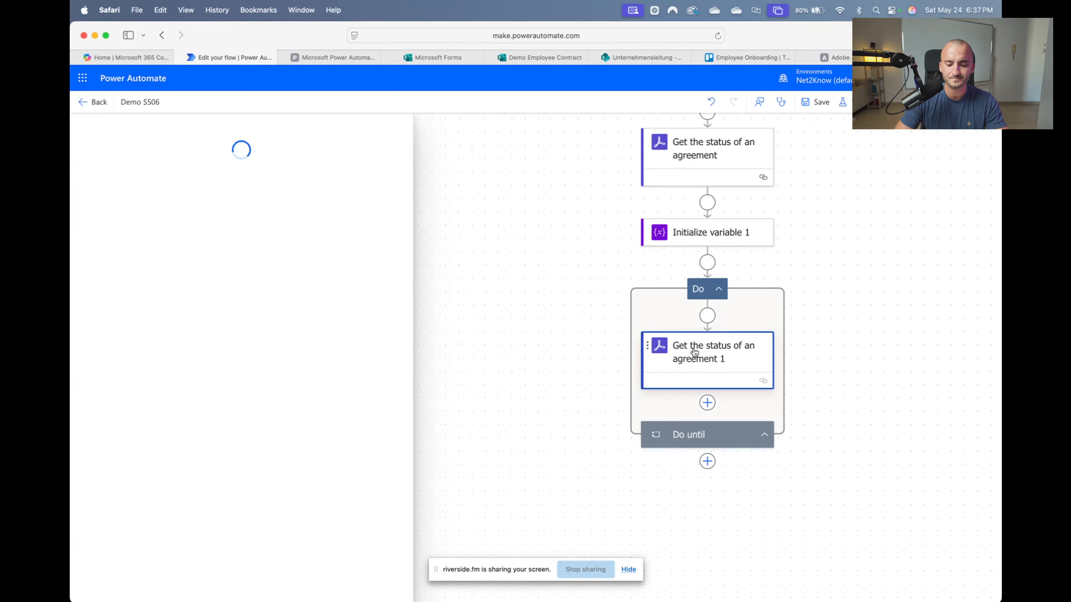
left_click(373, 215)
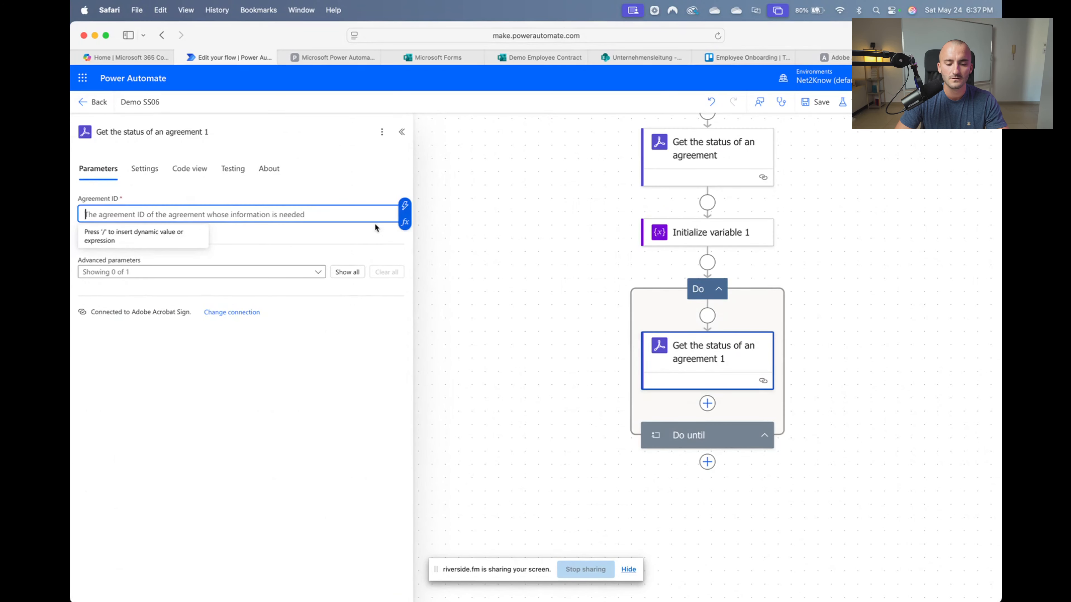
left_click(403, 213)
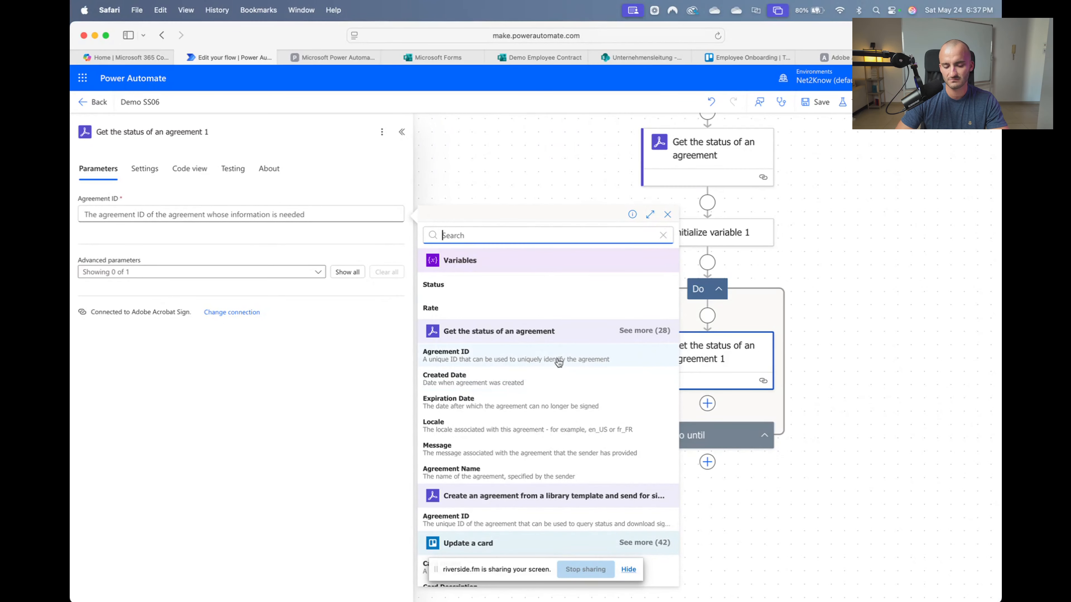
scroll(575, 496, "down", 3)
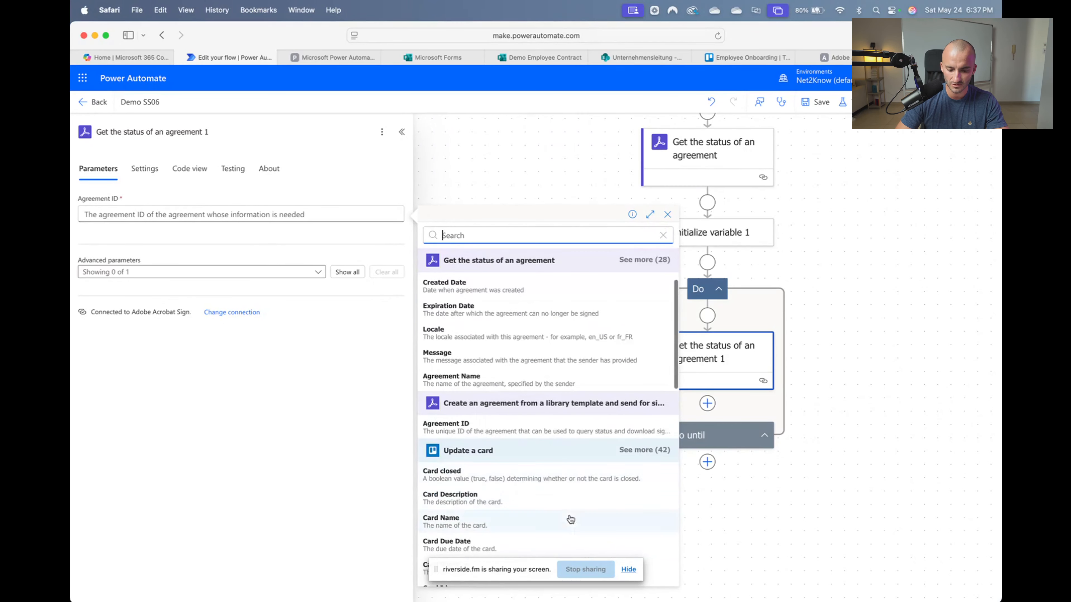
left_click(476, 289)
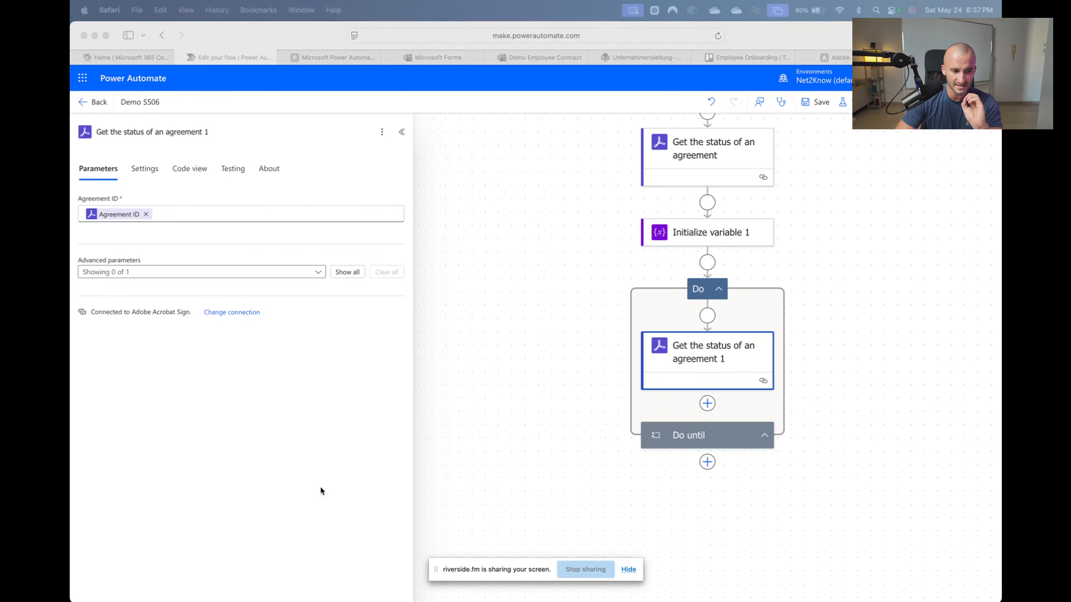
left_click(710, 403)
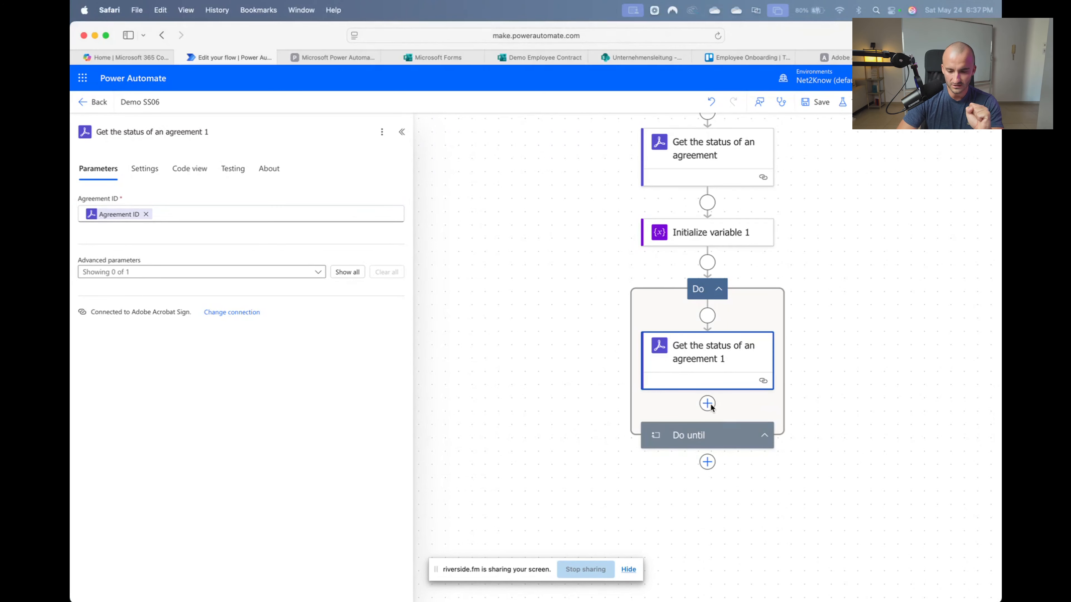
Add a Set variable step inside the loop targeting the Status variable
left_click(744, 276)
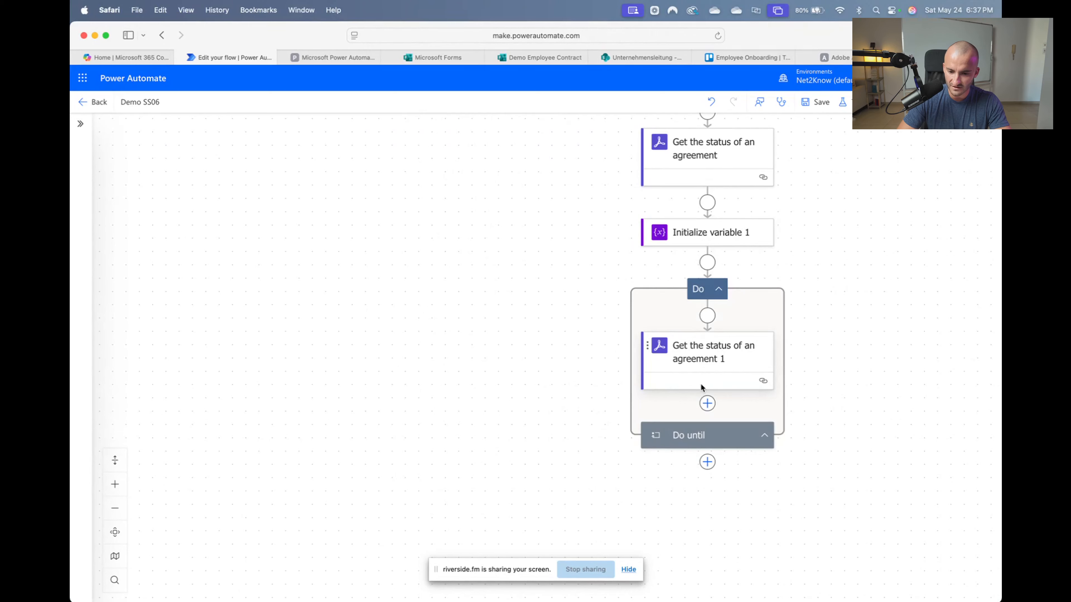
left_click(706, 403)
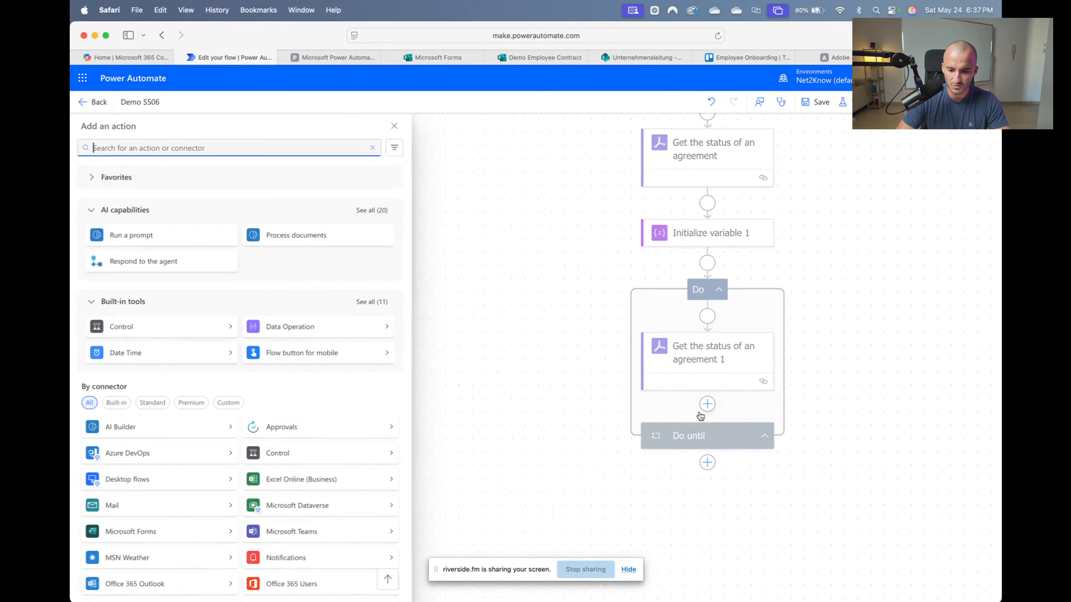
type("variable")
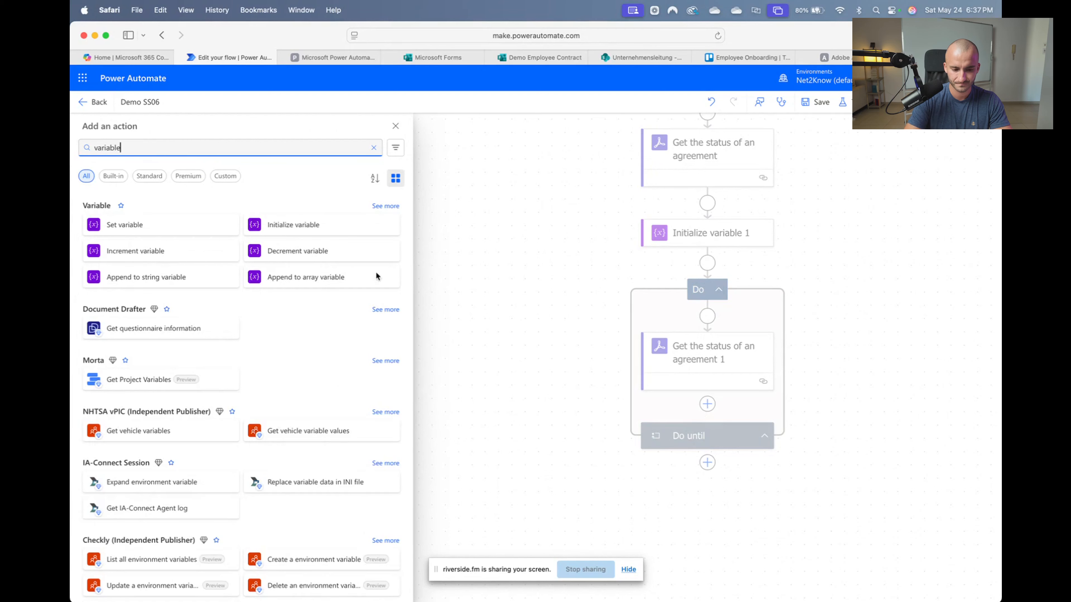
left_click(127, 223)
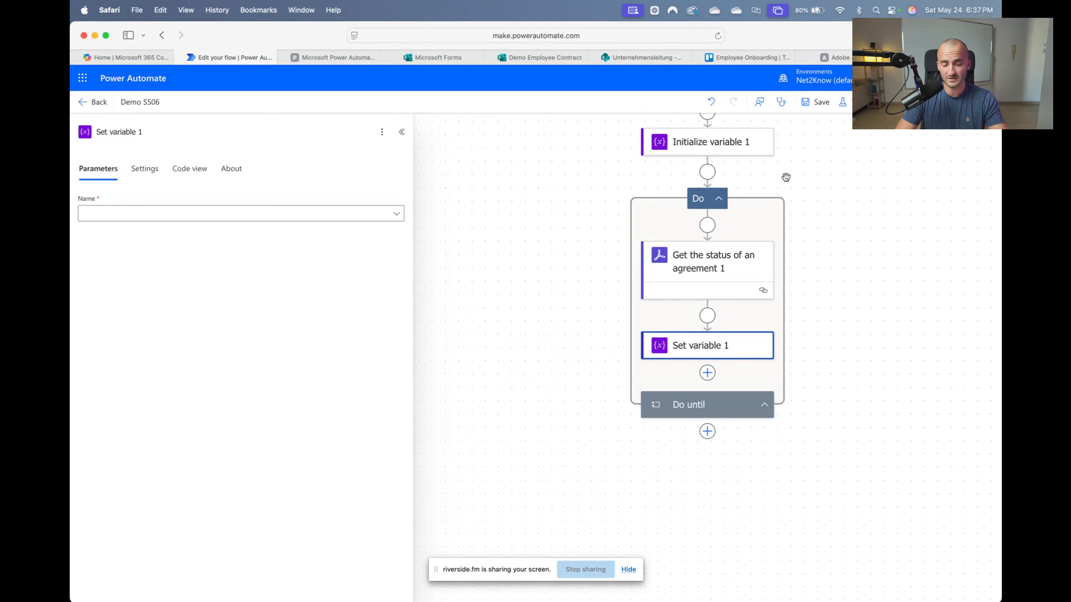
scroll(786, 175, "up", 3)
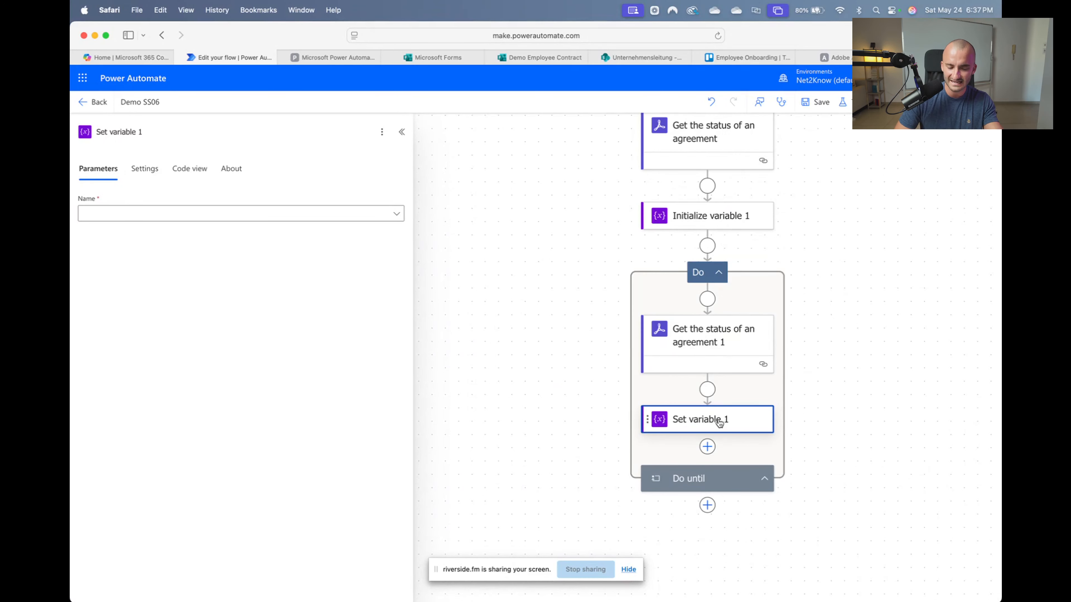
left_click(172, 213)
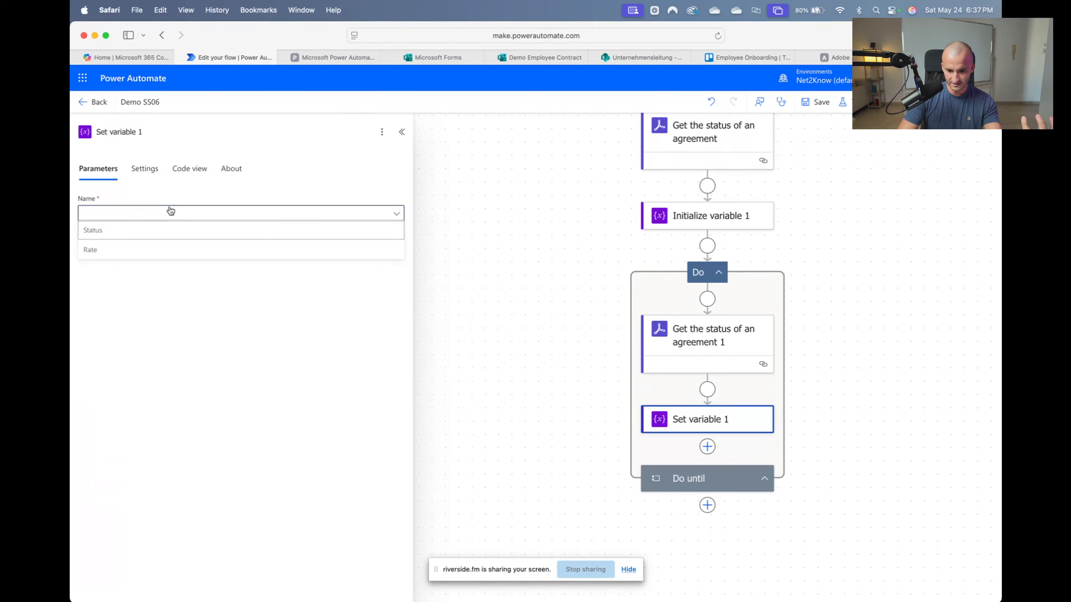
left_click(135, 236)
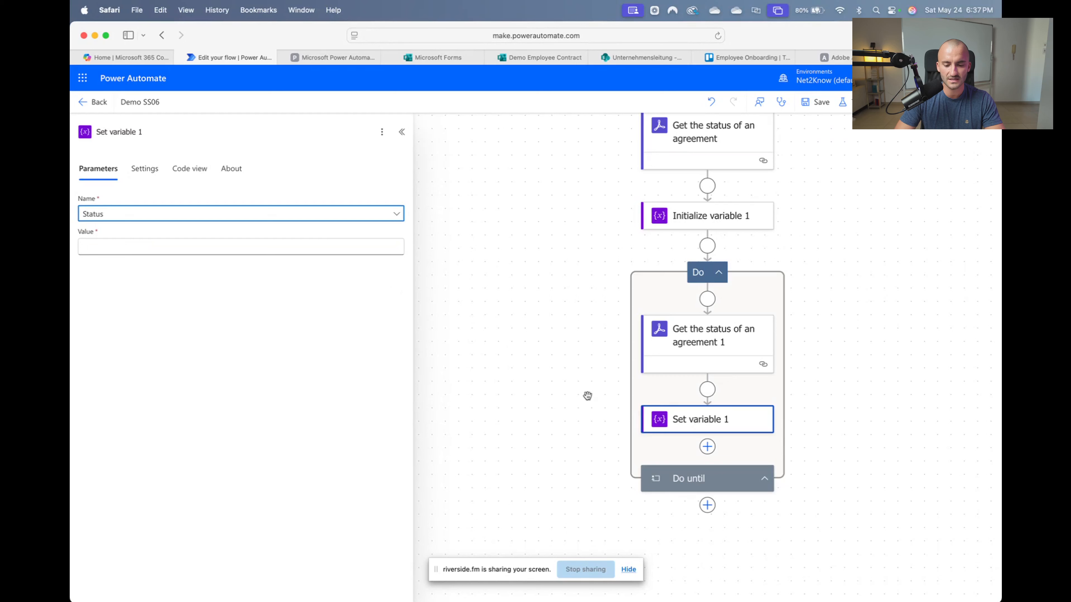
Assign it the agreement status check's dynamic Status output as the value
left_click(118, 245)
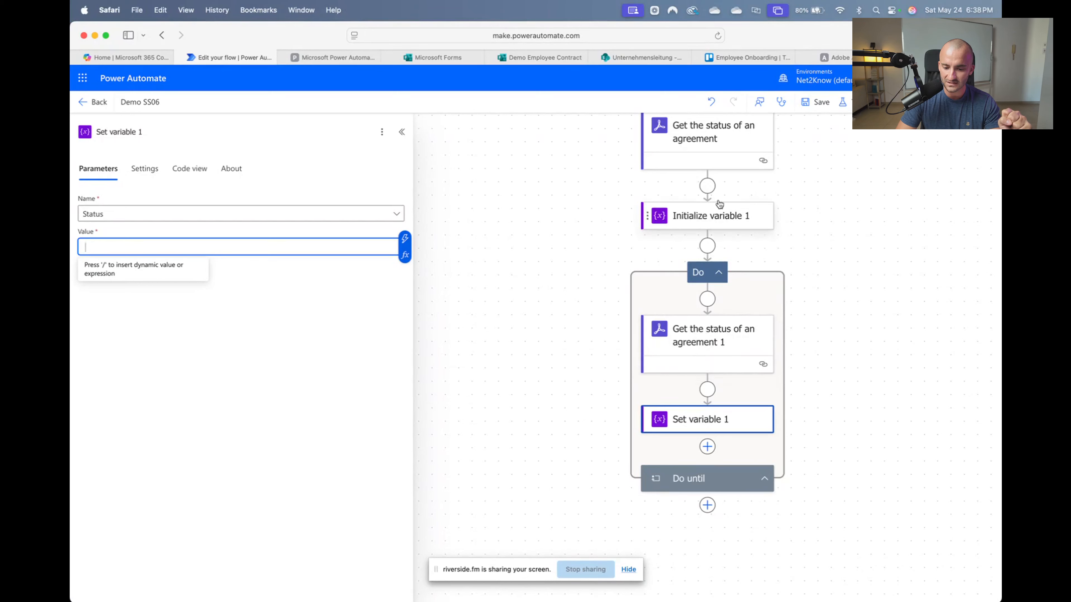
left_click(405, 239)
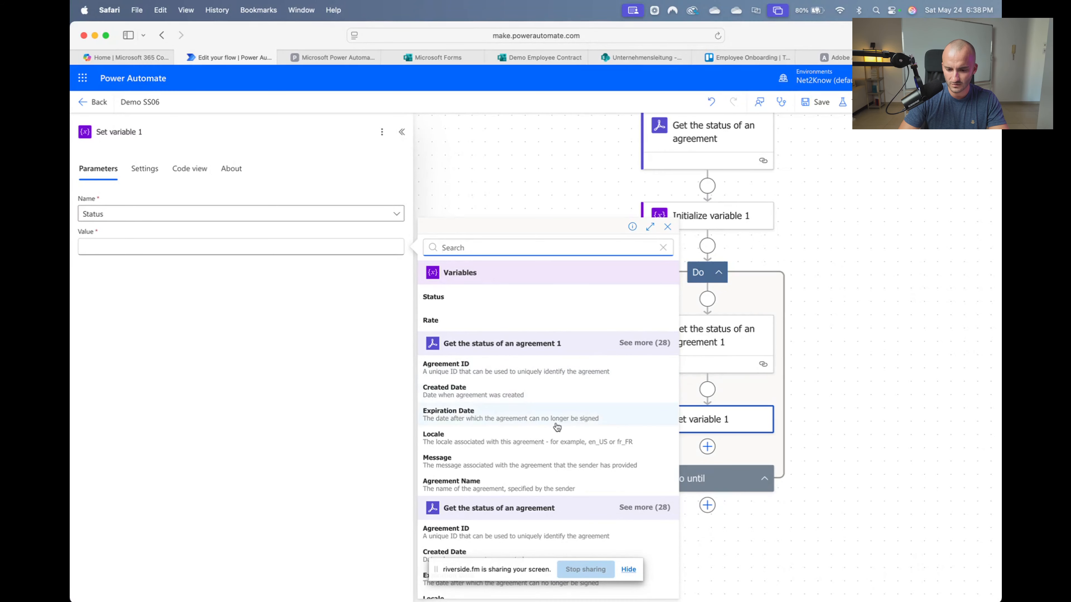
left_click(644, 343)
scroll(559, 426, "down", 10)
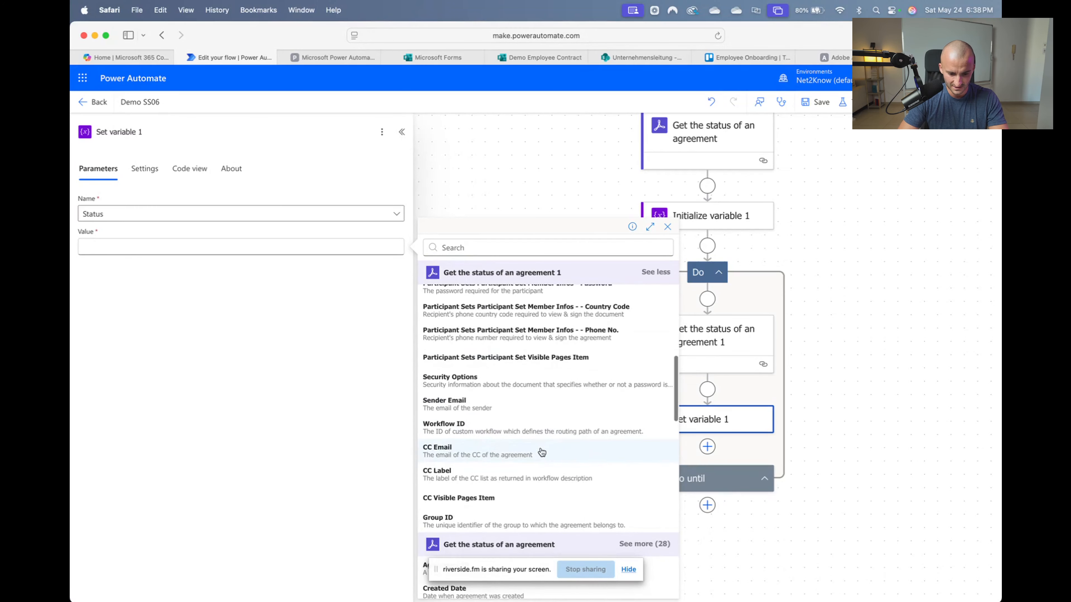
scroll(540, 419, "up", 5)
scroll(608, 370, "up", 1)
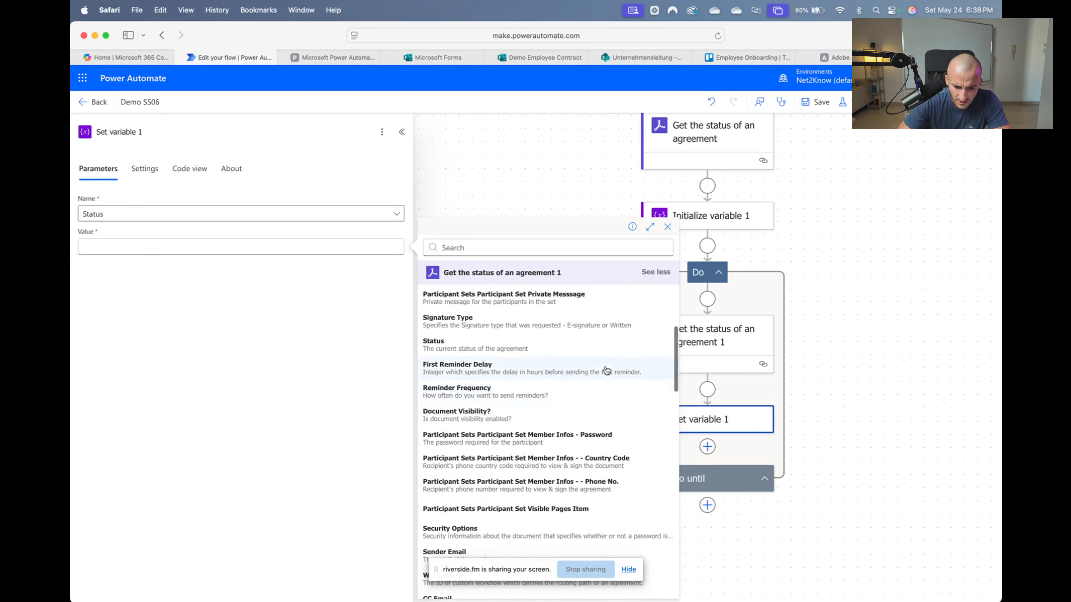
left_click(486, 350)
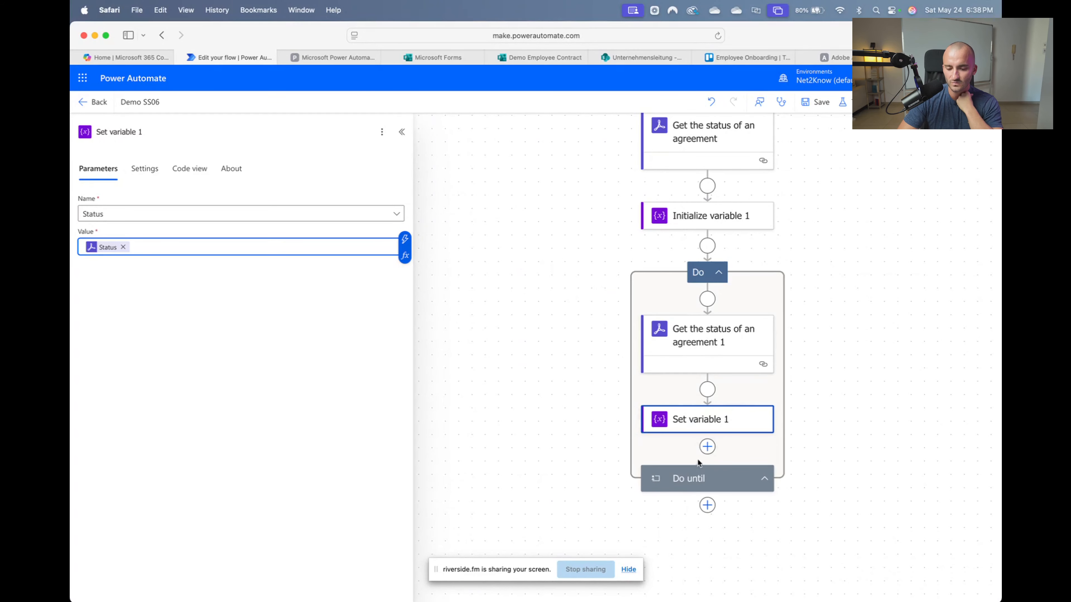
left_click(707, 451)
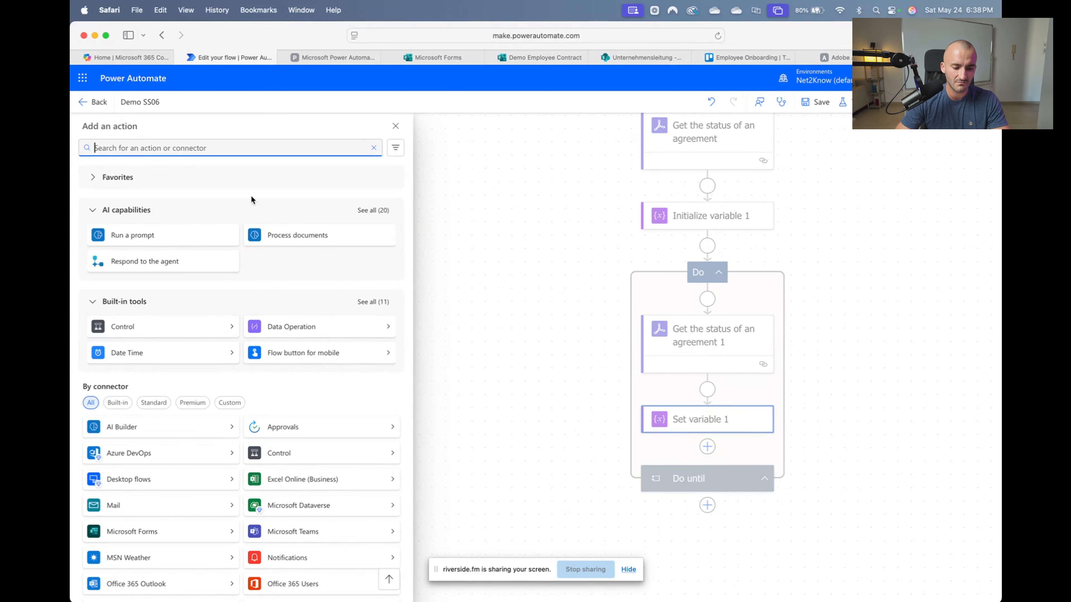
Add a Delay step inside the loop with its unit set to Second
type("delay")
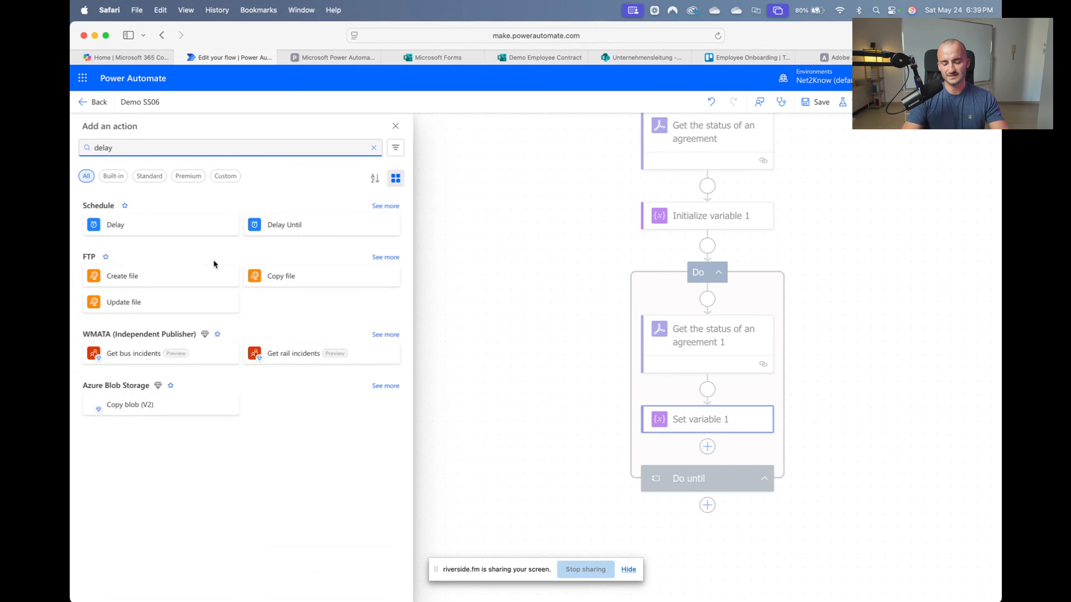
left_click(153, 231)
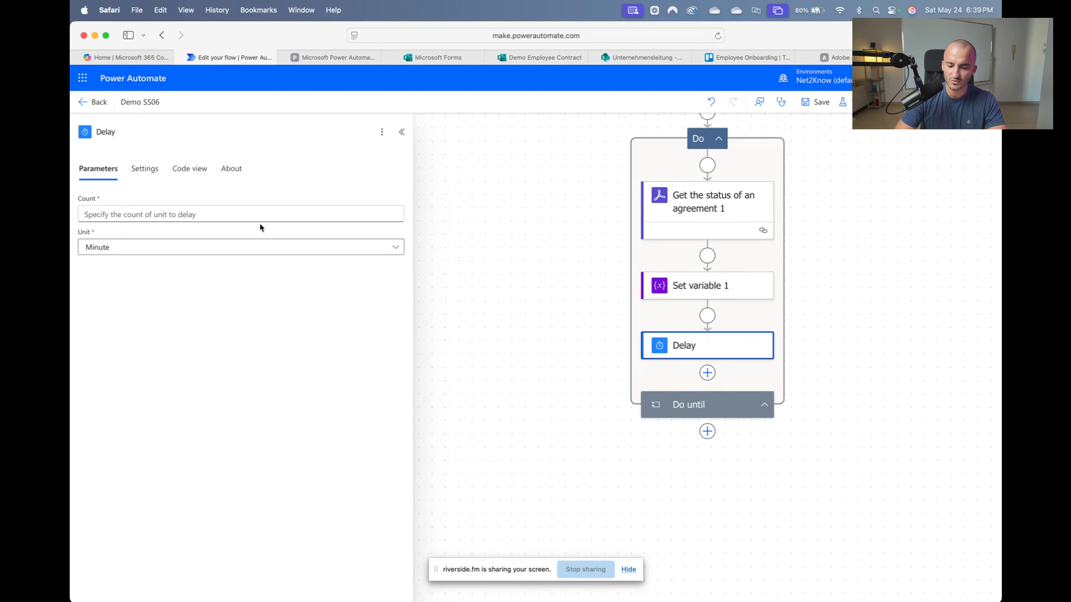
left_click(373, 253)
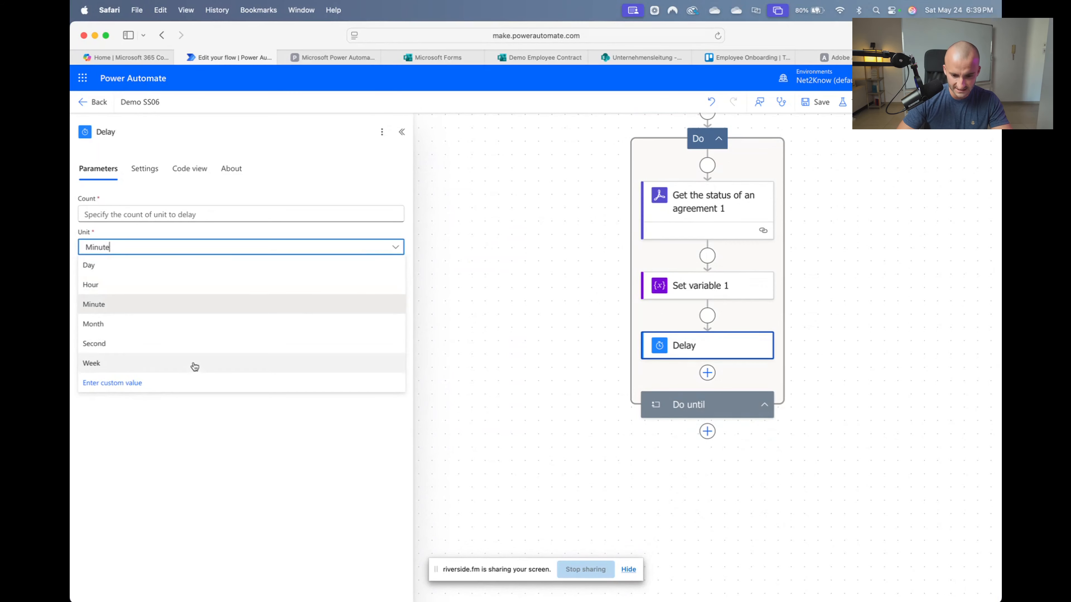
left_click(176, 361)
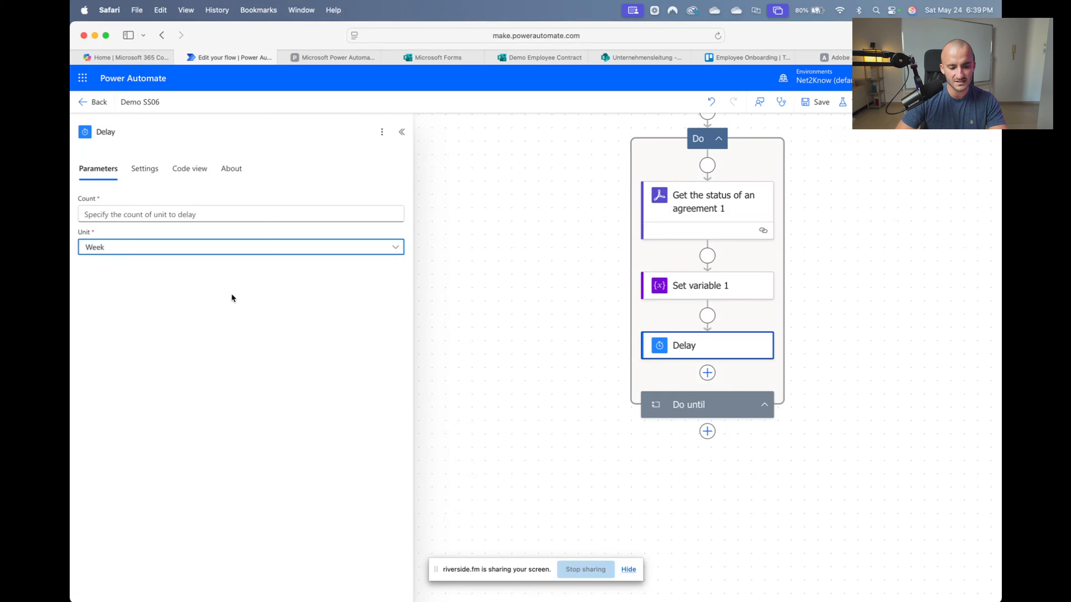
left_click(302, 247)
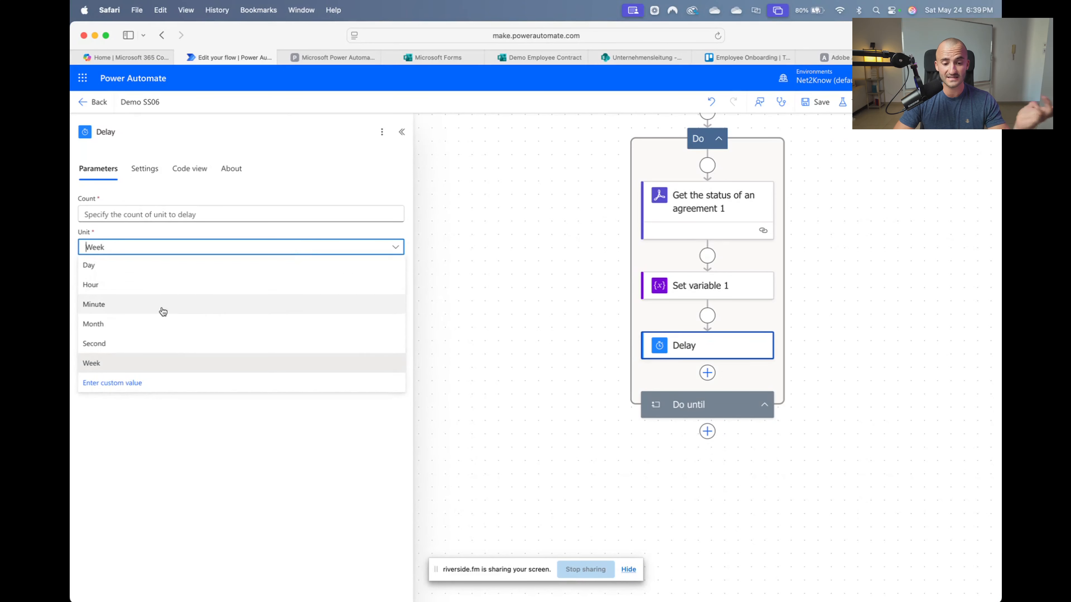
left_click(120, 267)
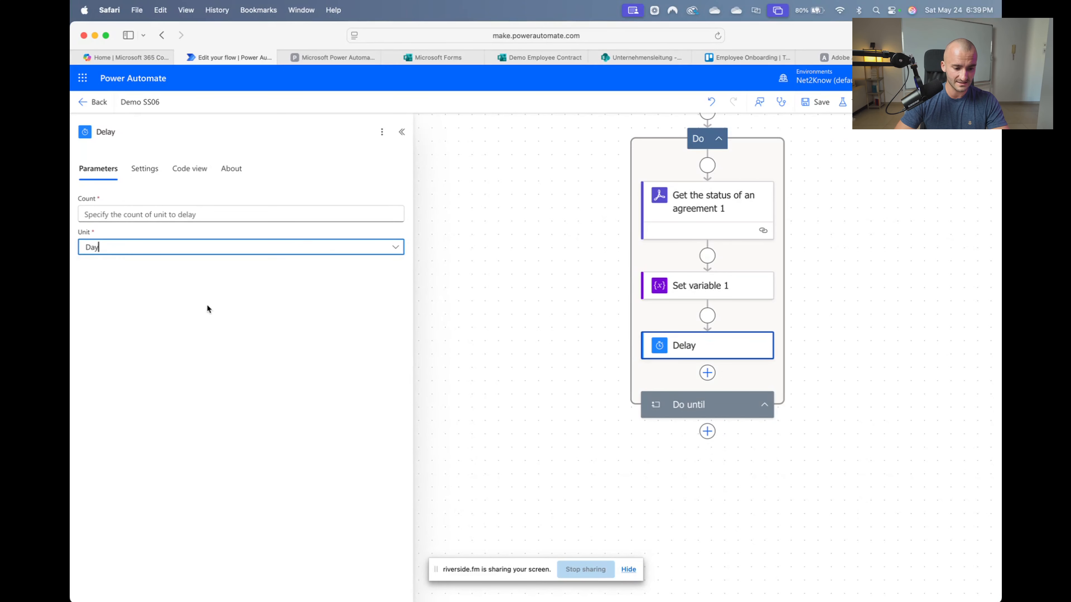
left_click(350, 254)
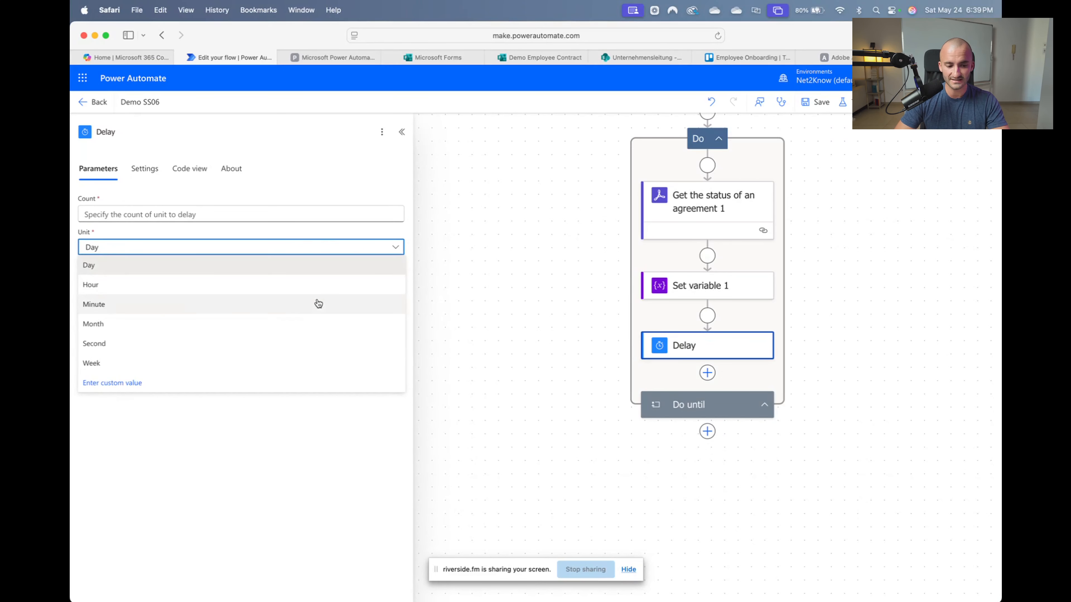
left_click(139, 286)
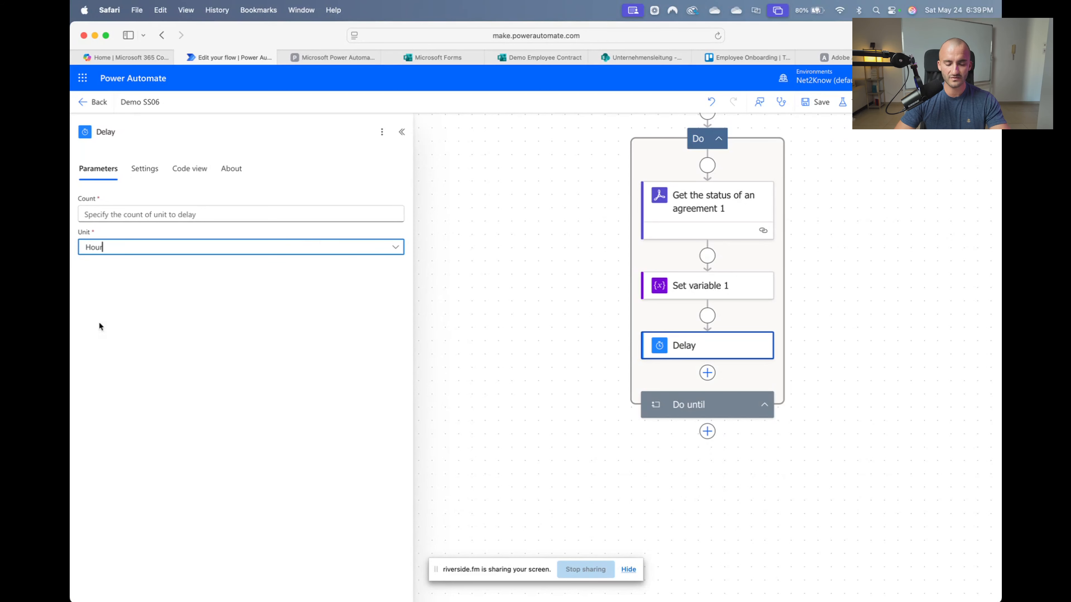
left_click(179, 253)
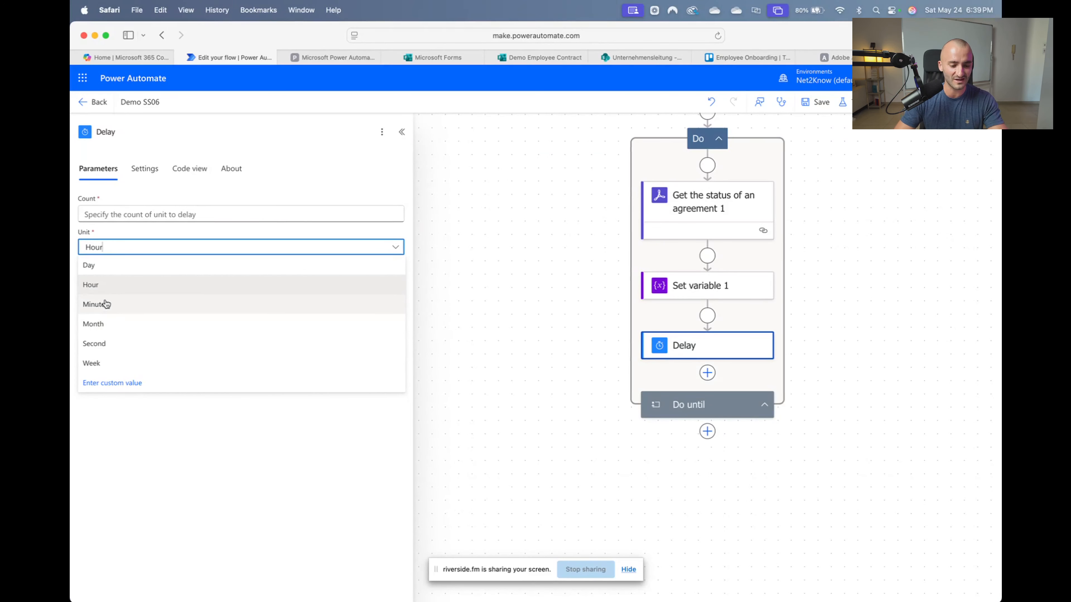
key("Return")
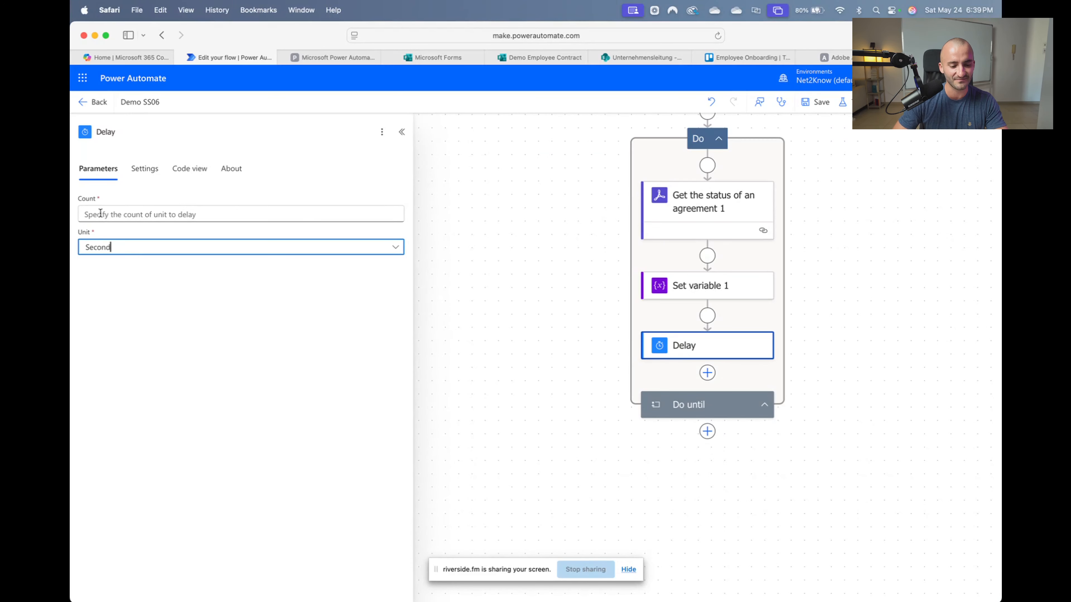
Set the delay count to 30
left_click(96, 215)
type("30")
left_click(174, 374)
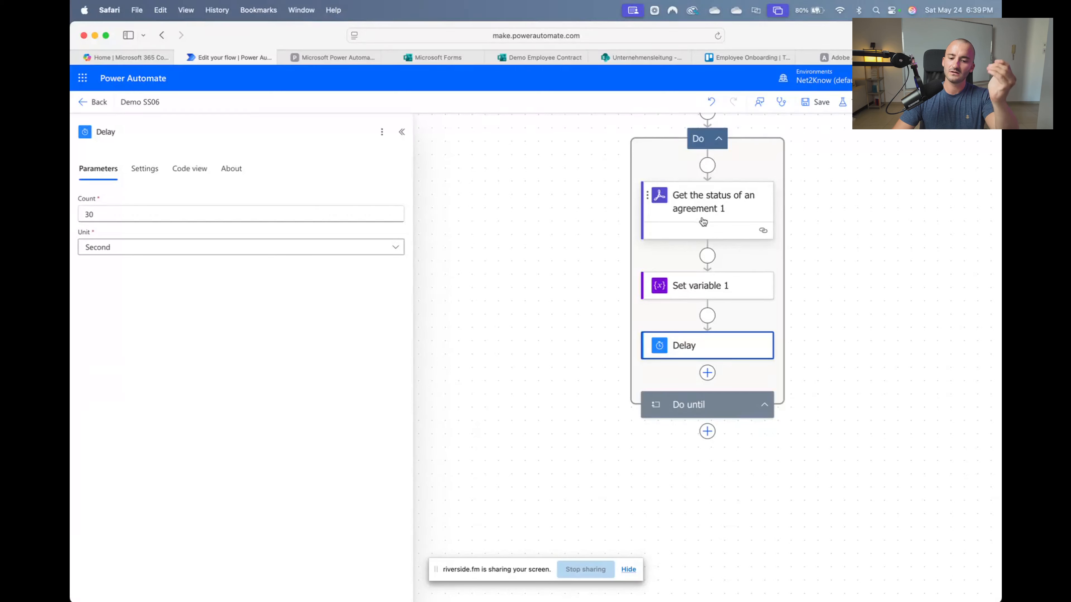
left_click(721, 405)
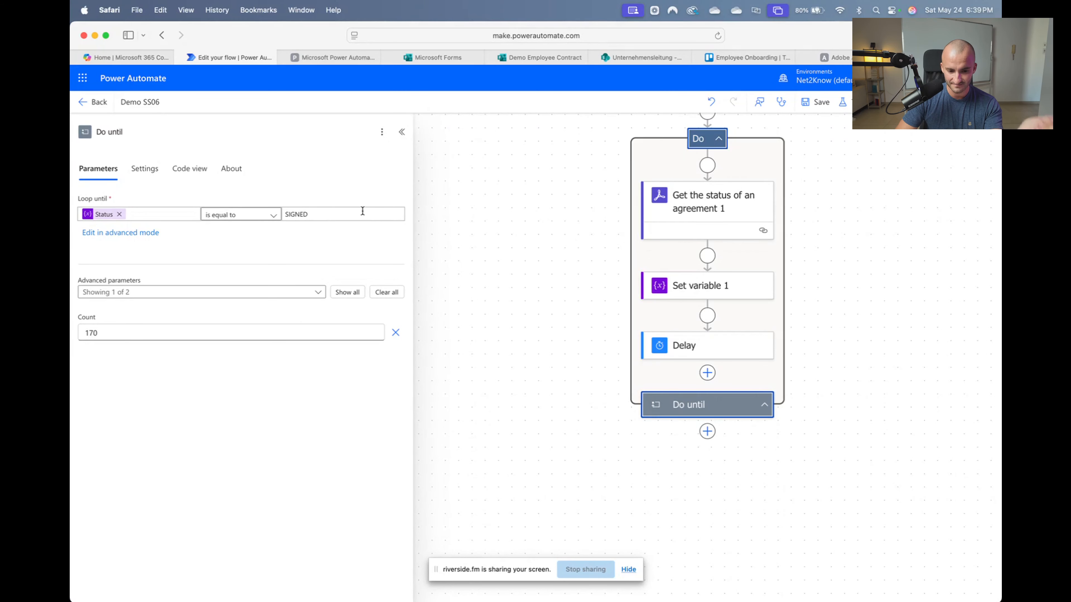
Collapse the settings pane and save the Demo SS06 flow
left_click(401, 132)
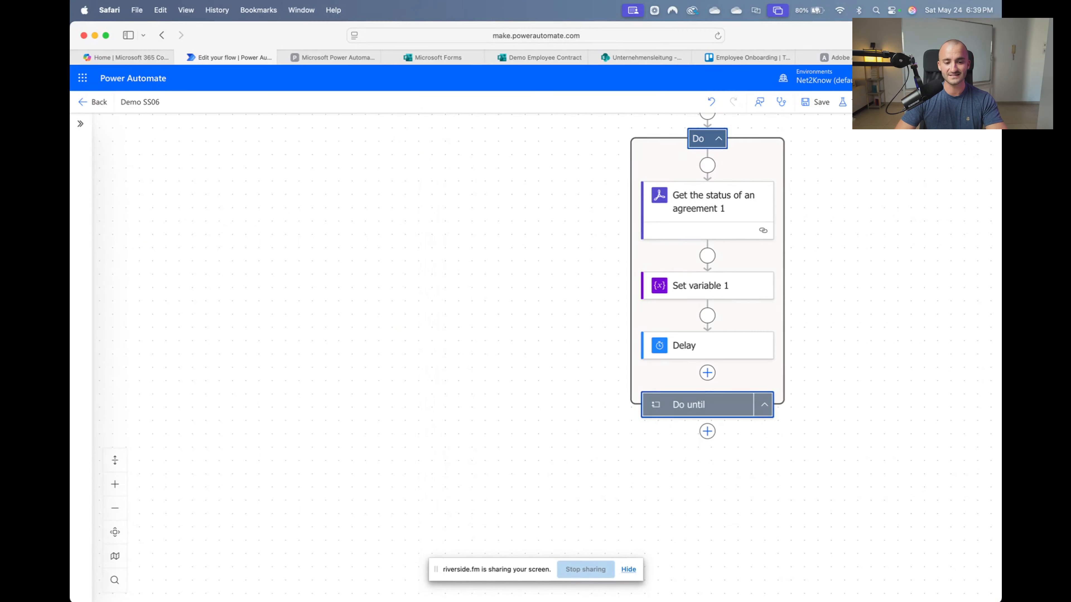
left_click(817, 102)
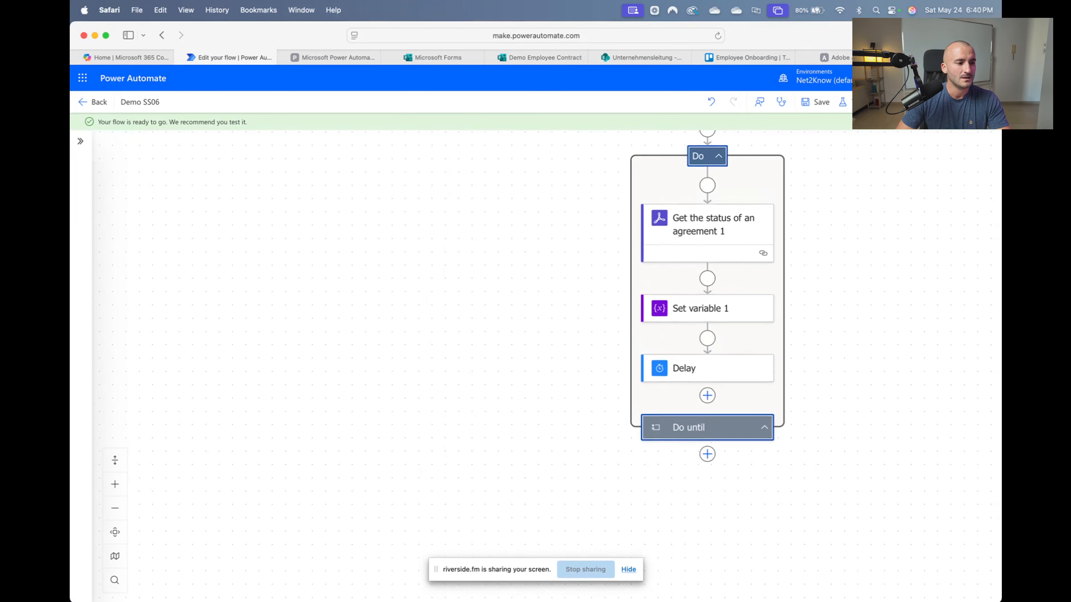
scroll(668, 566, "right", 5)
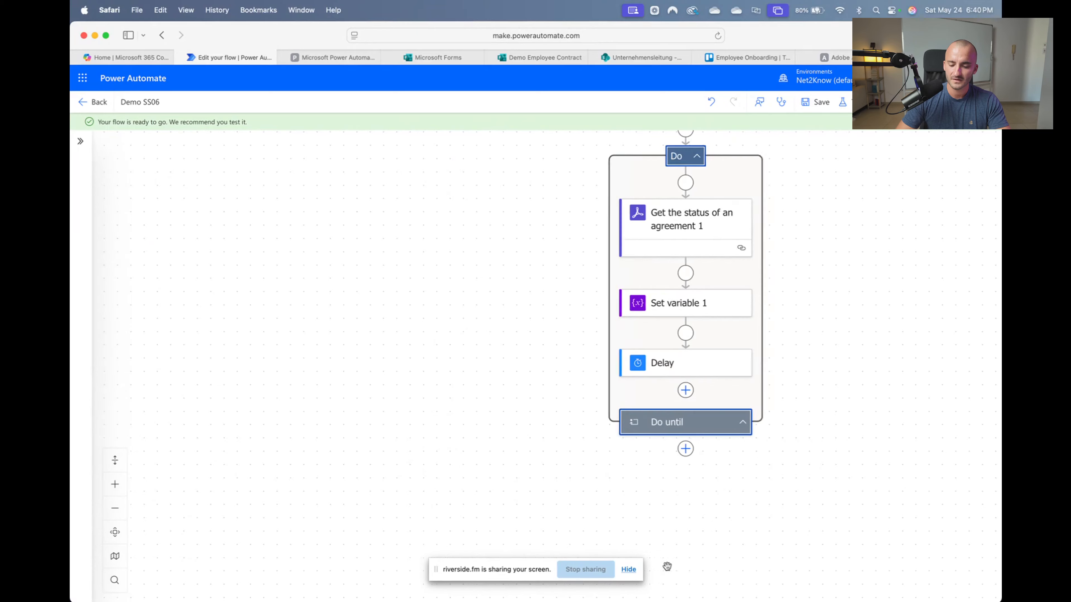
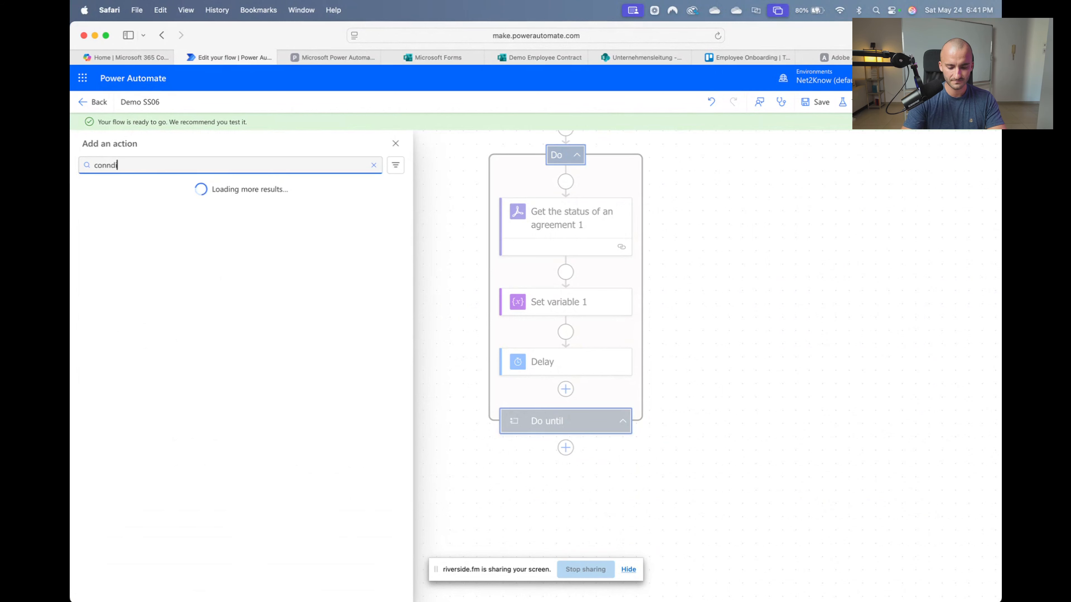
Search for 'condition' and add a Control Condition step right after the Do until loop
key("BackSpace")
key("BackSpace")
key("BackSpace")
type("dit")
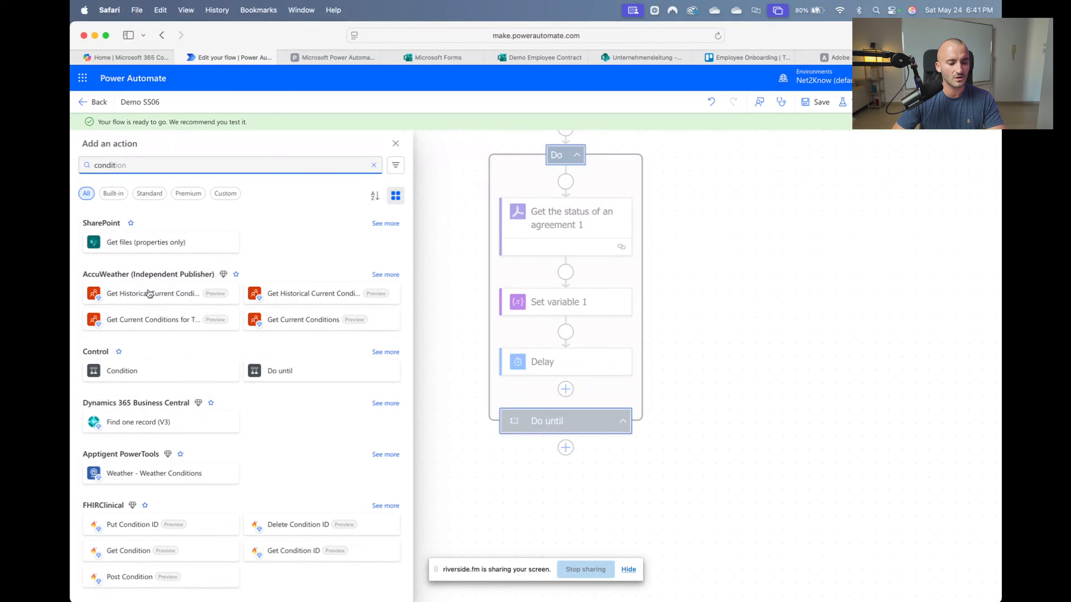
left_click(157, 373)
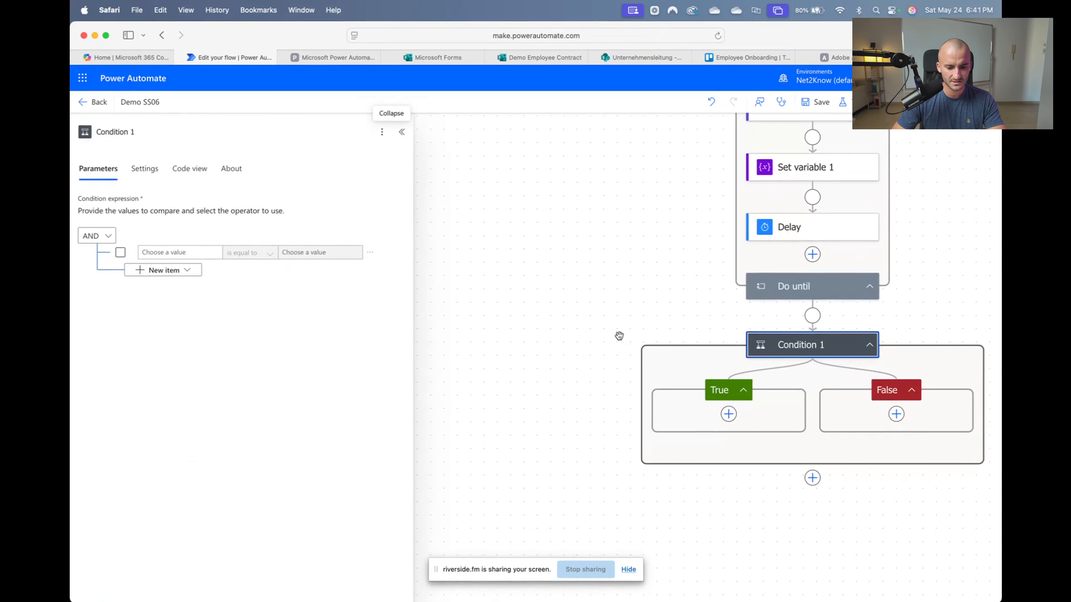
scroll(753, 315, "down", 3)
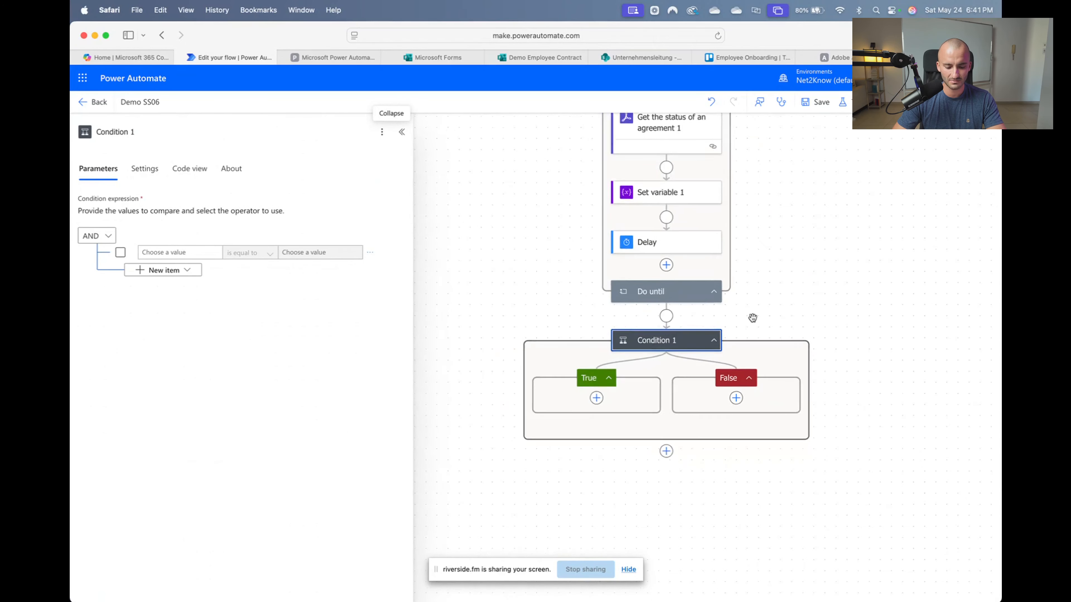
scroll(786, 231, "up", 10)
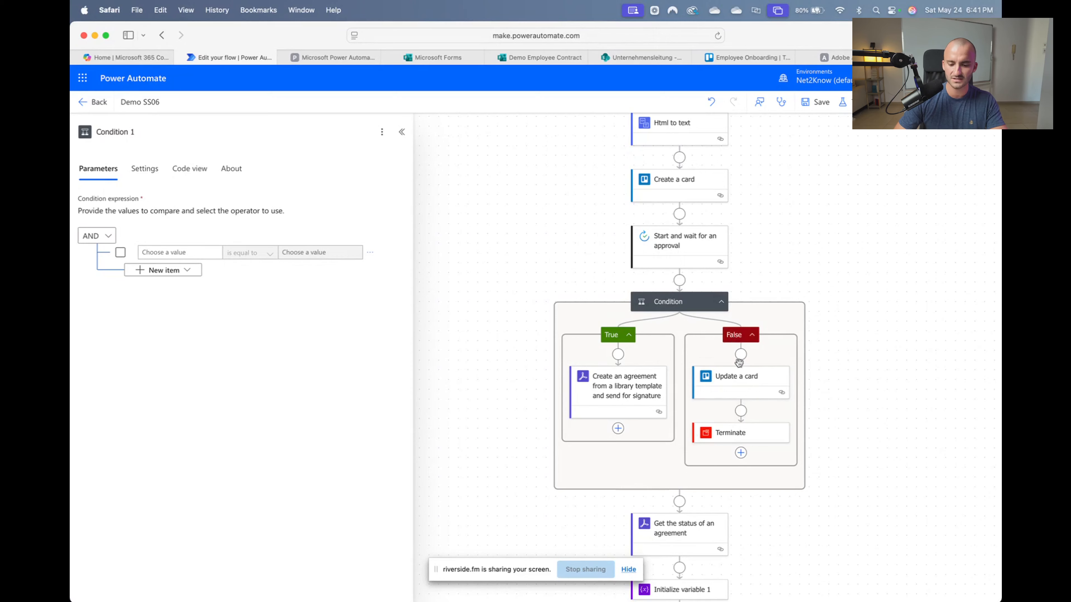
scroll(747, 407, "down", 10)
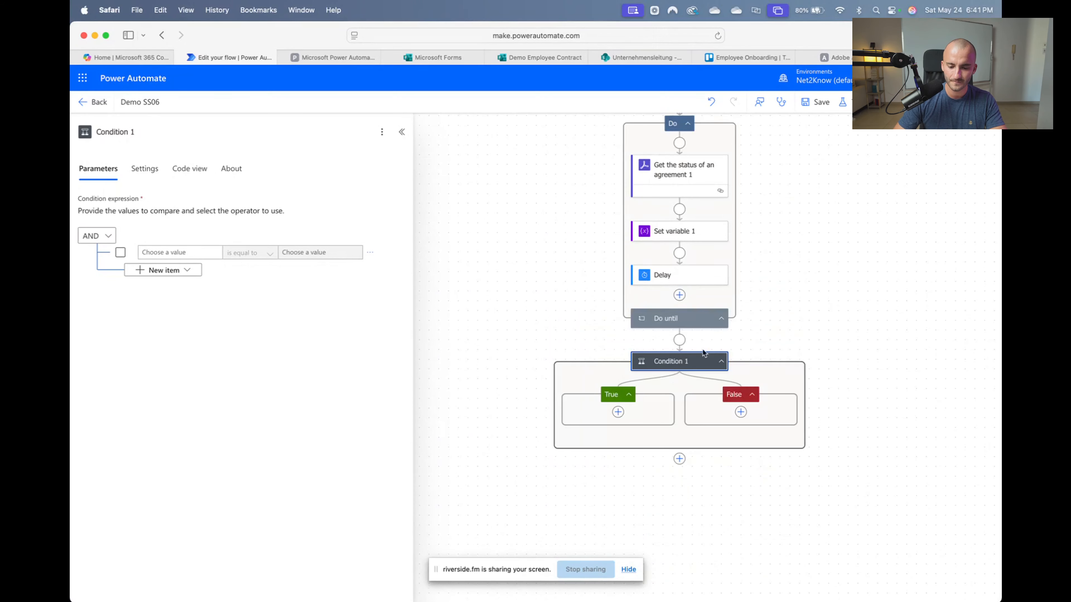
scroll(674, 404, "left", 2)
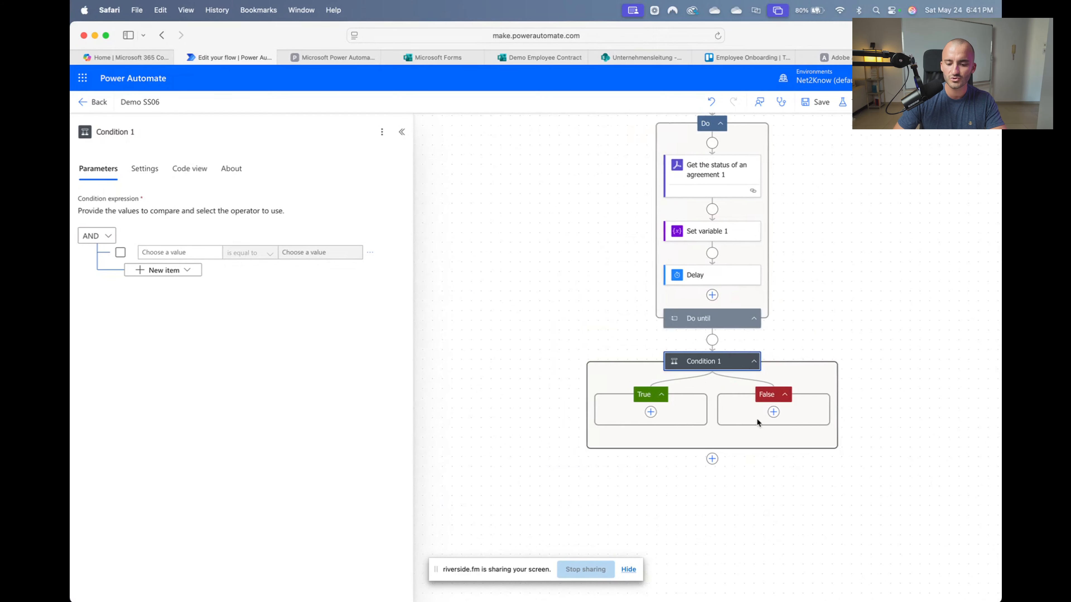
scroll(658, 422, "up", 3)
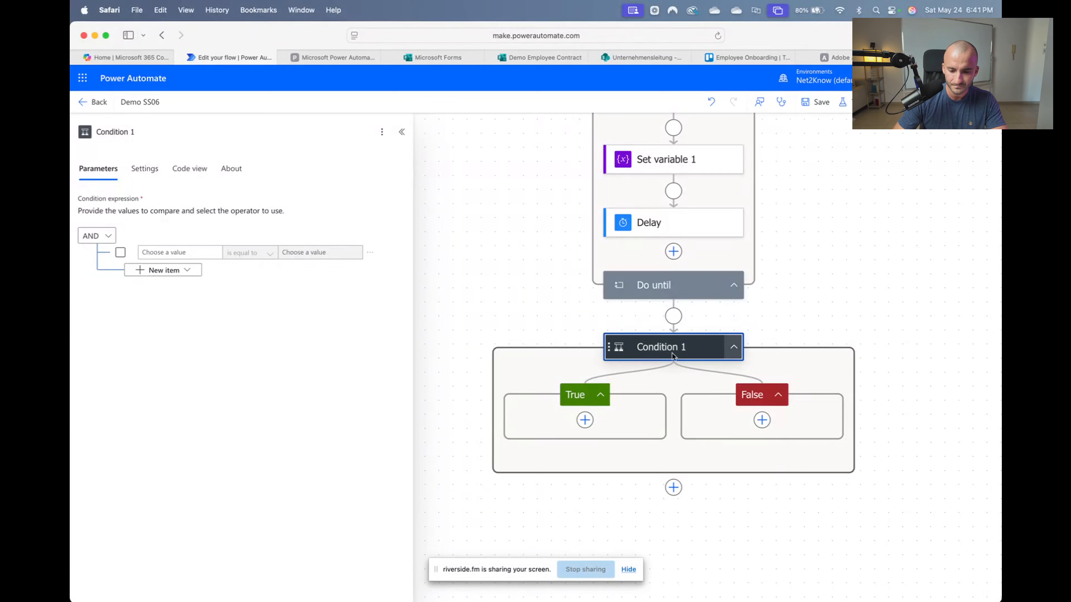
Make Condition 1 test whether the Status variable equals SIGNED, then select the Do until loop
left_click(173, 253)
left_click(129, 244)
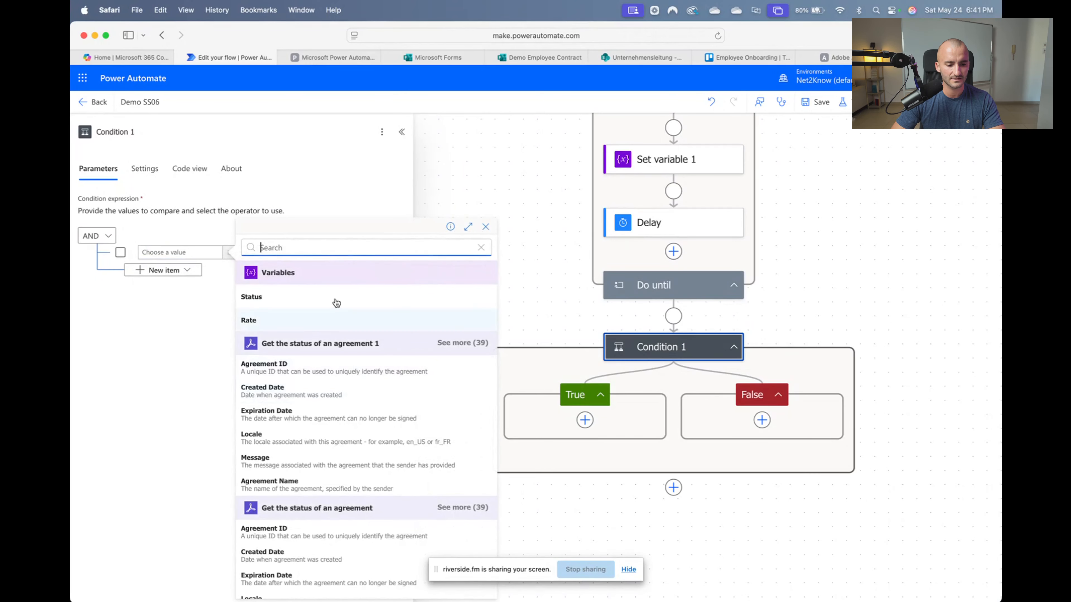
left_click(270, 298)
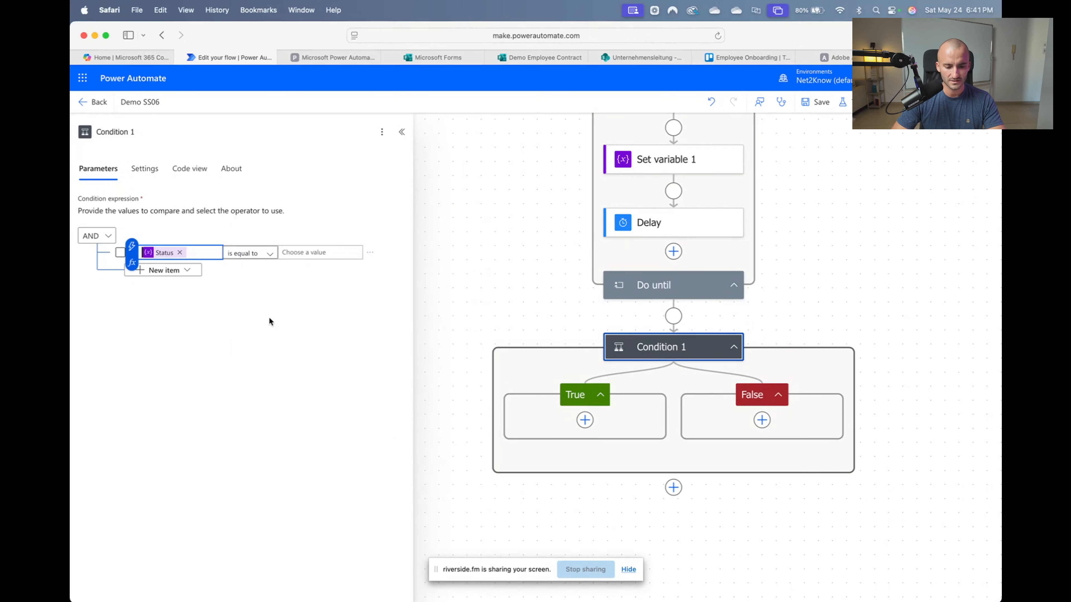
left_click(300, 251)
type("Sl")
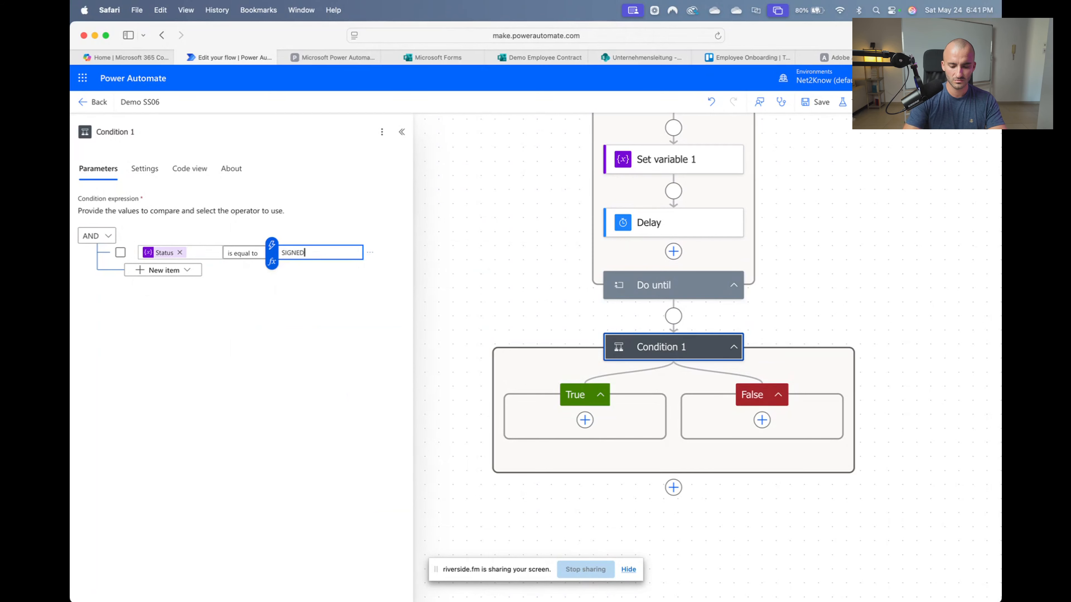
left_click(252, 329)
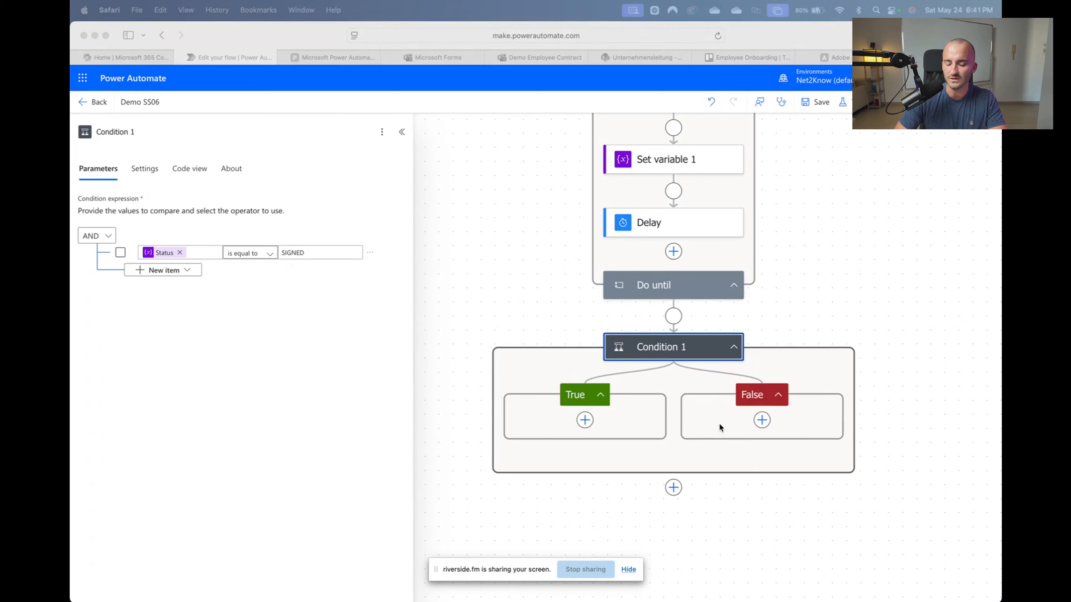
left_click(816, 282)
left_click(695, 289)
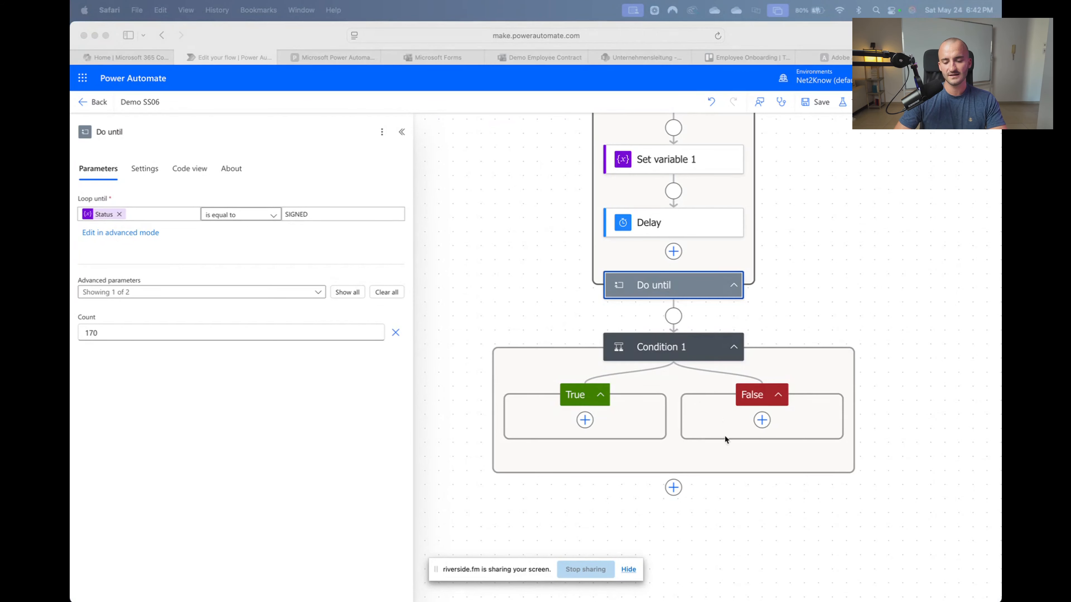
Add a False-branch mobile notification: First and Last Name plus ' did NOT sign their Agreement'
left_click(762, 421)
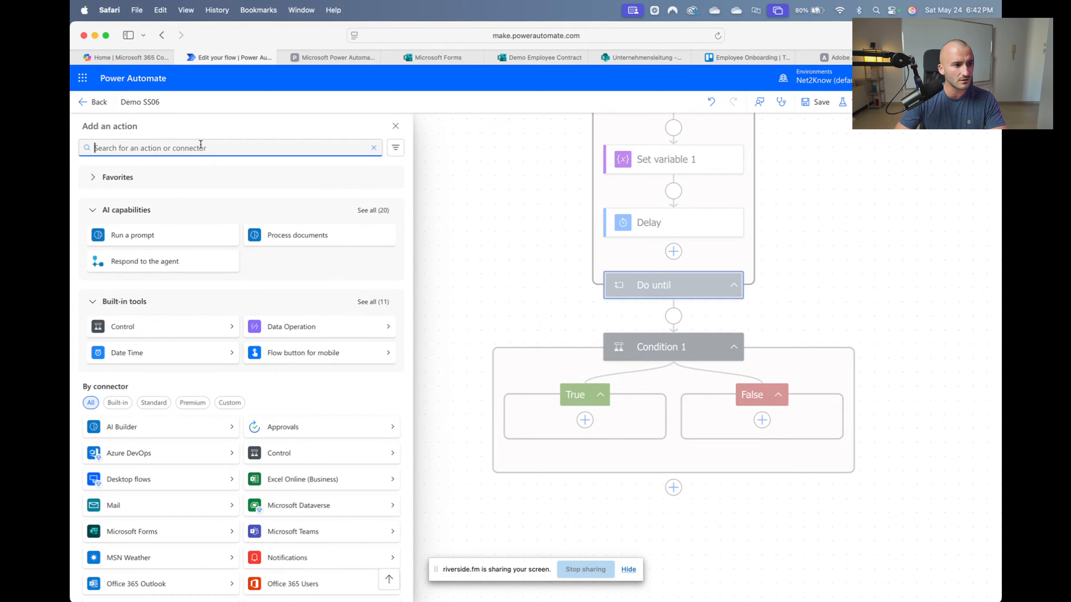
type("se")
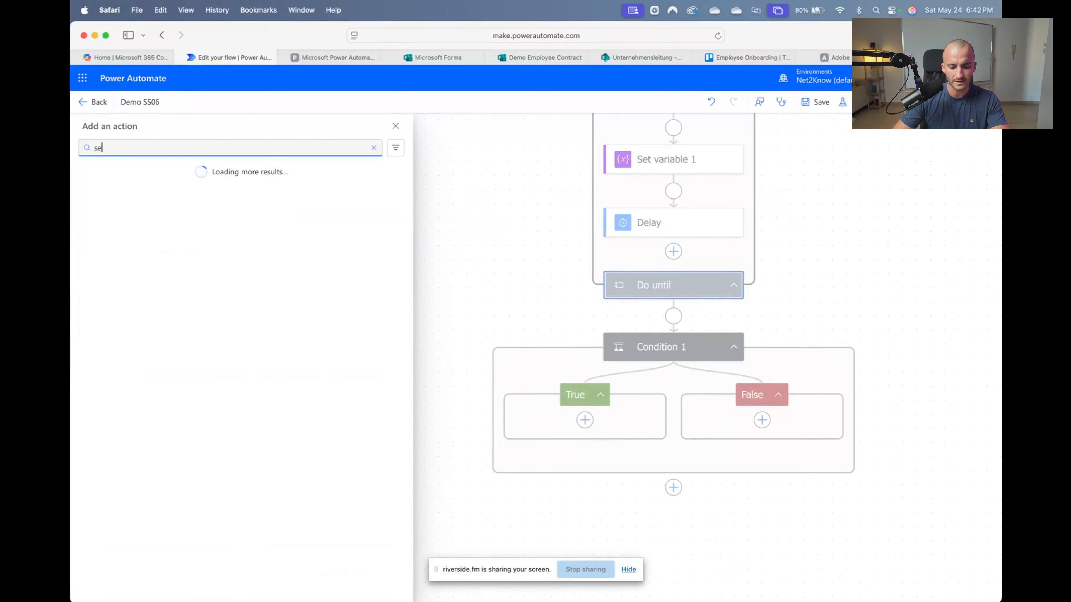
type("nd mobi")
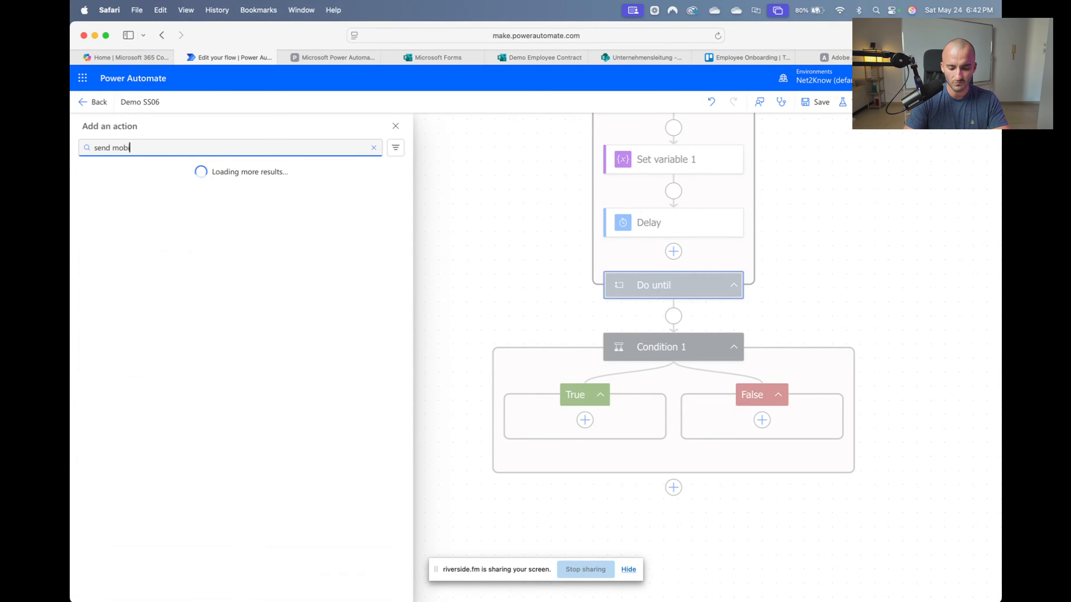
type("le not")
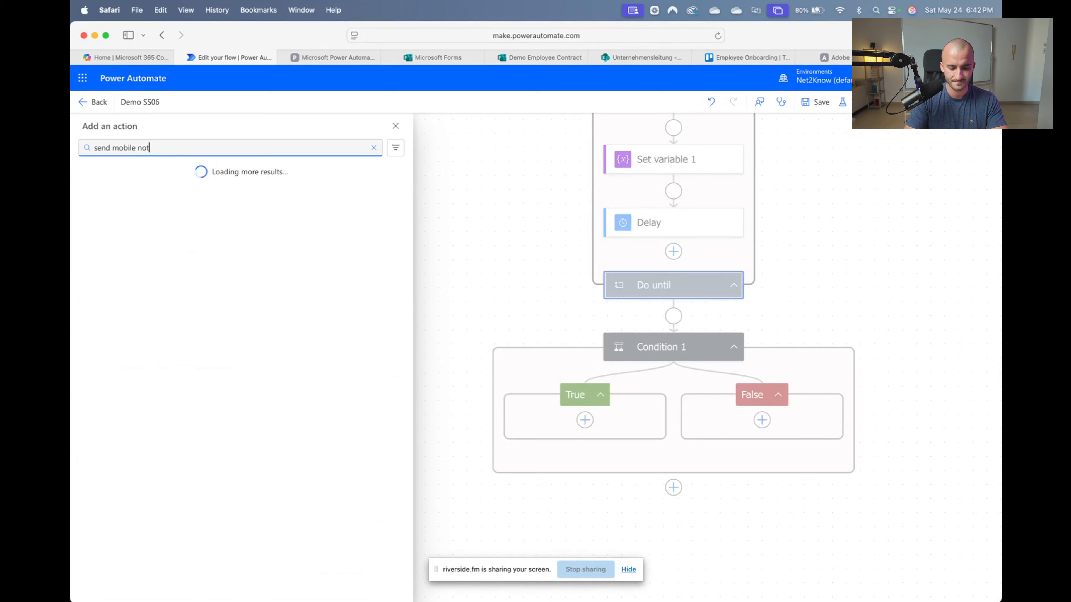
left_click(161, 228)
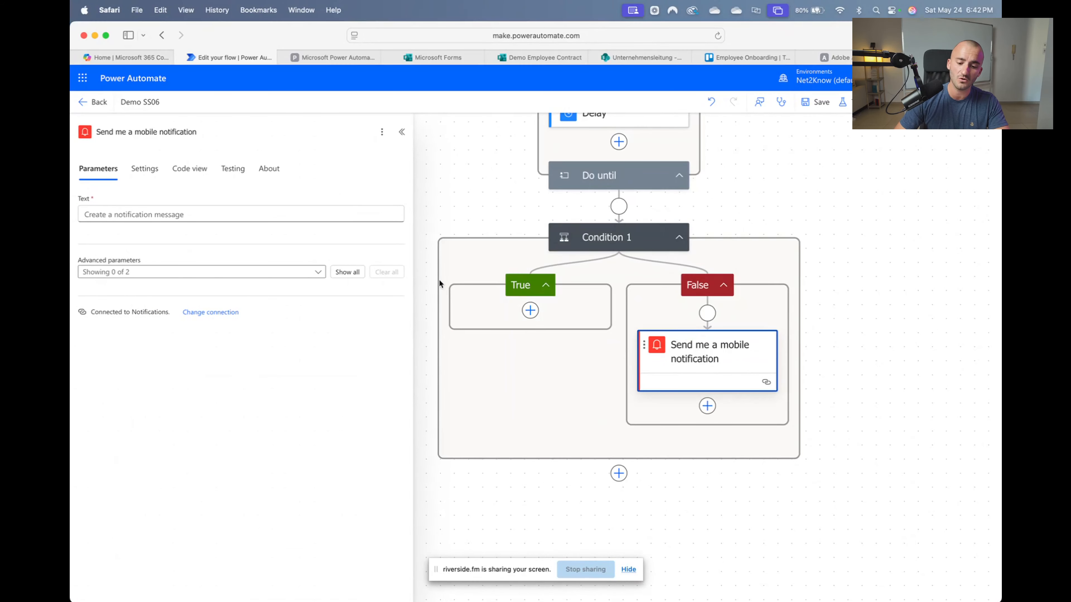
left_click(147, 216)
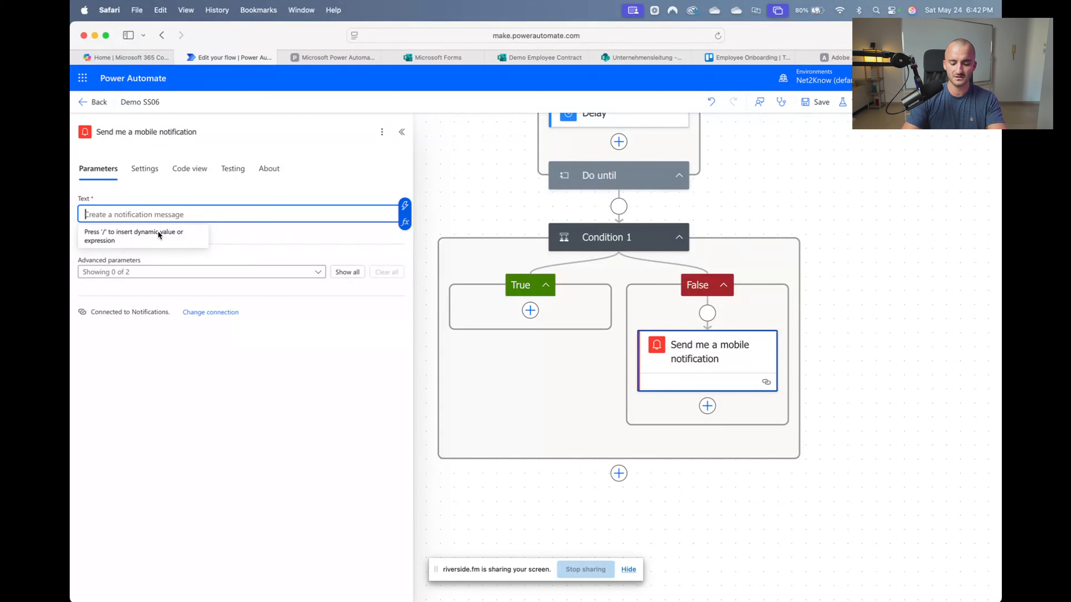
left_click(405, 205)
scroll(458, 404, "down", 2)
scroll(464, 408, "down", 10)
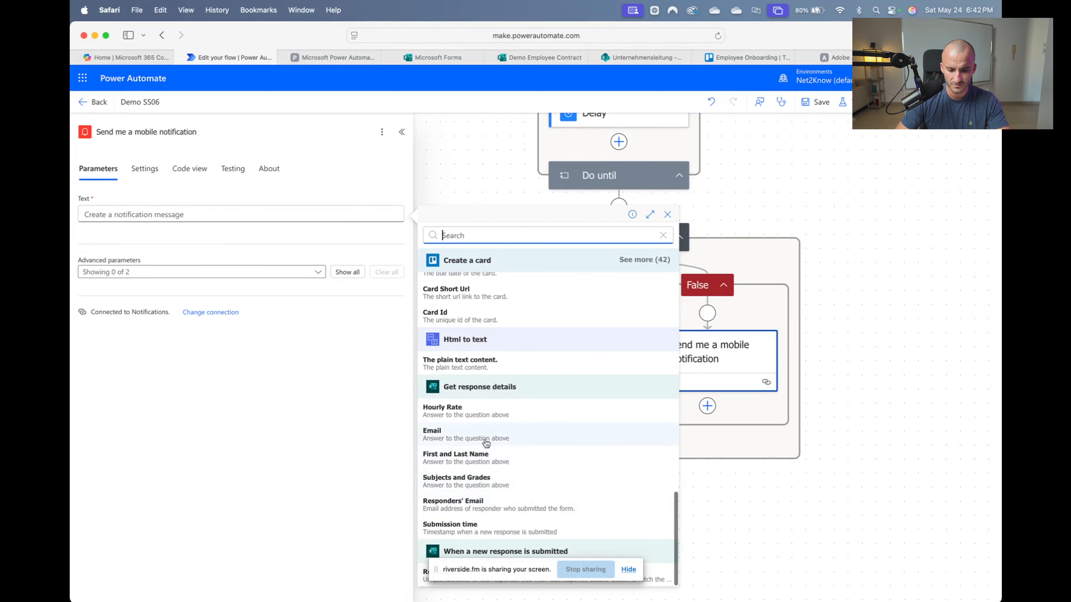
left_click(485, 458)
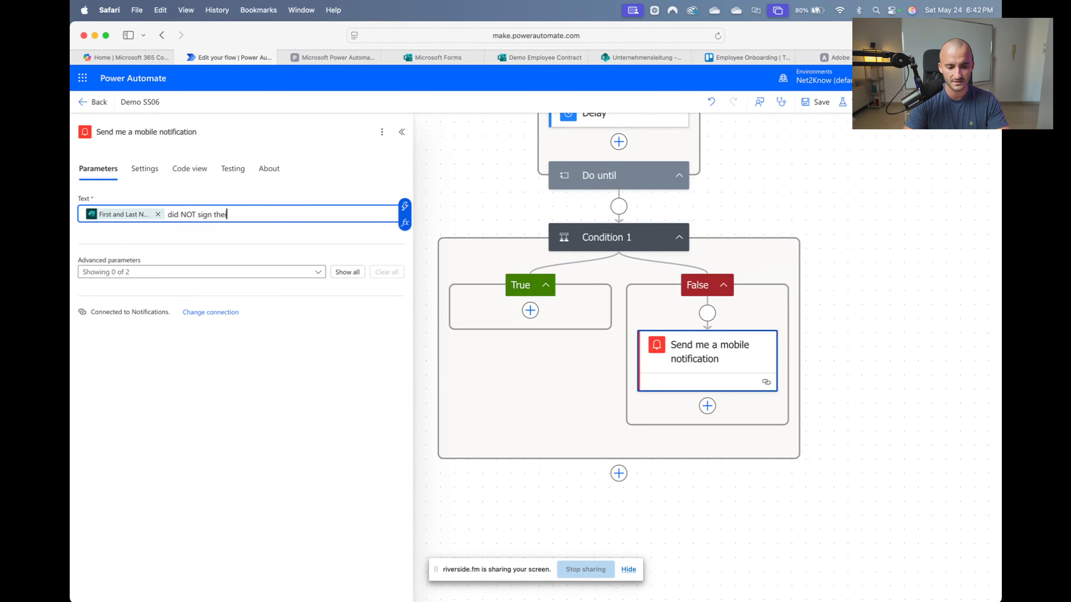
type("did NOT sign their Agreement")
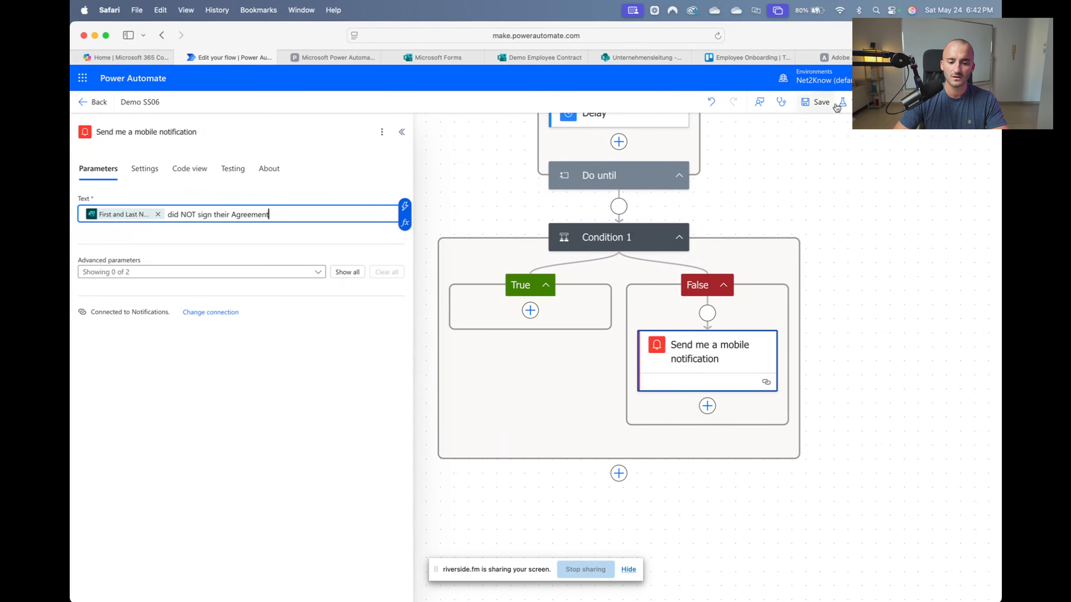
left_click(708, 406)
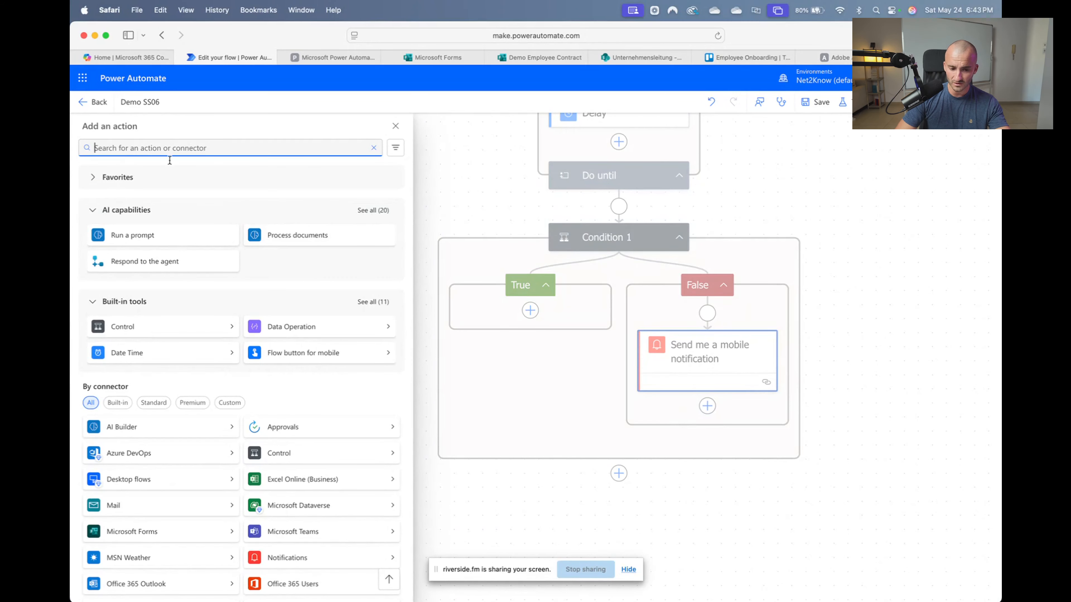
Add a Trello Update a card action targeting the Employee Onboarding board
type("trello")
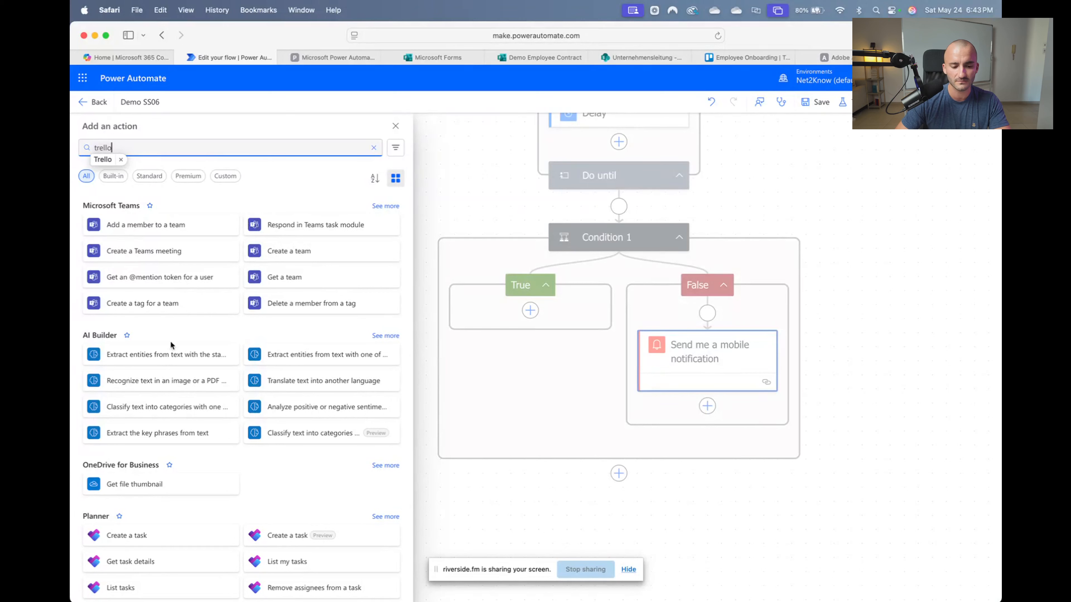
key("Return")
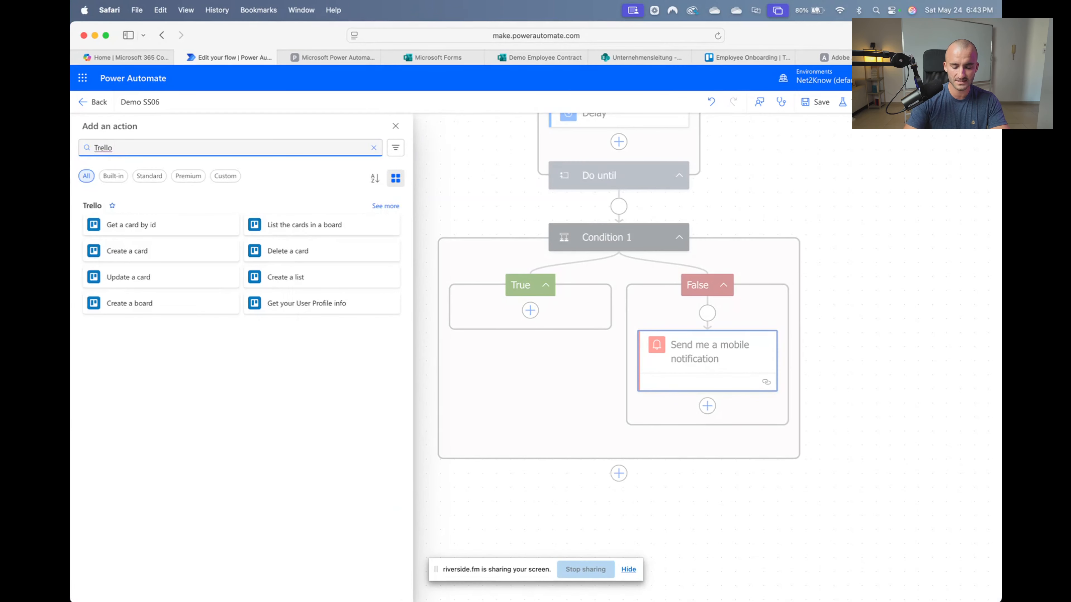
left_click(135, 282)
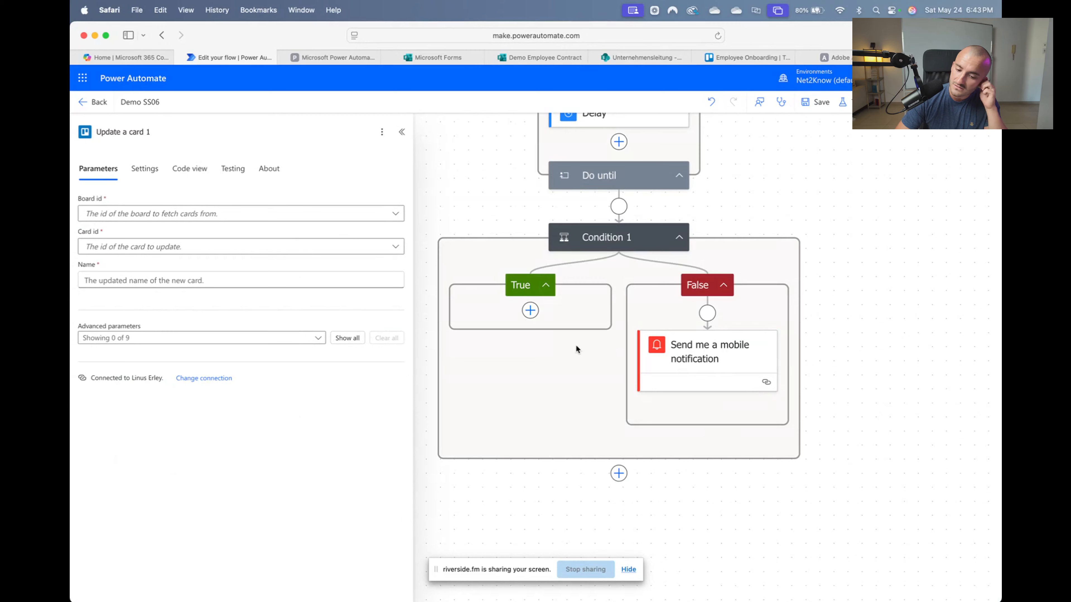
left_click(203, 214)
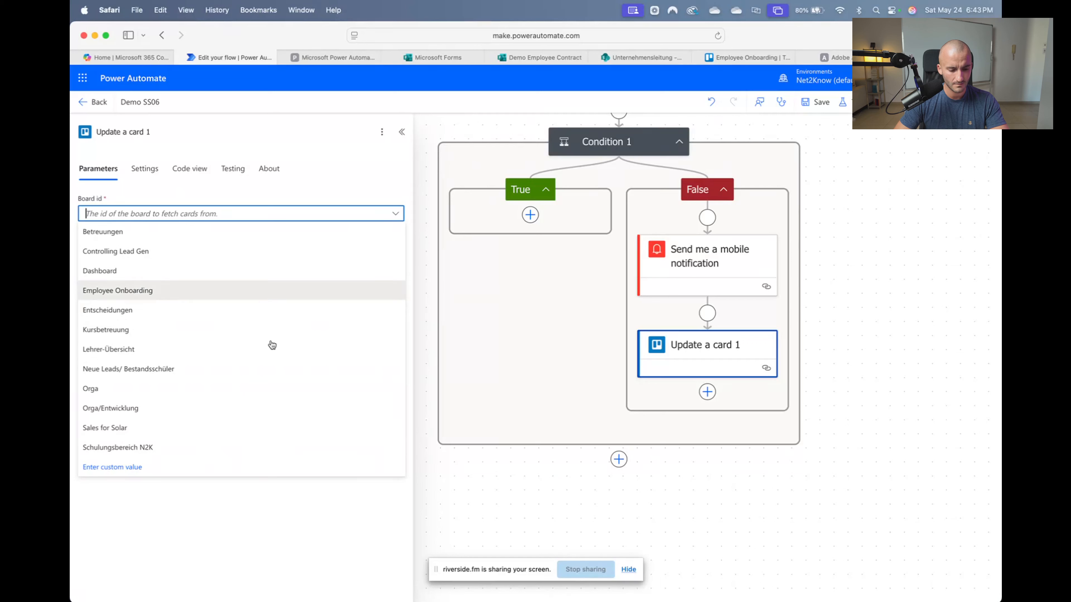
left_click(177, 292)
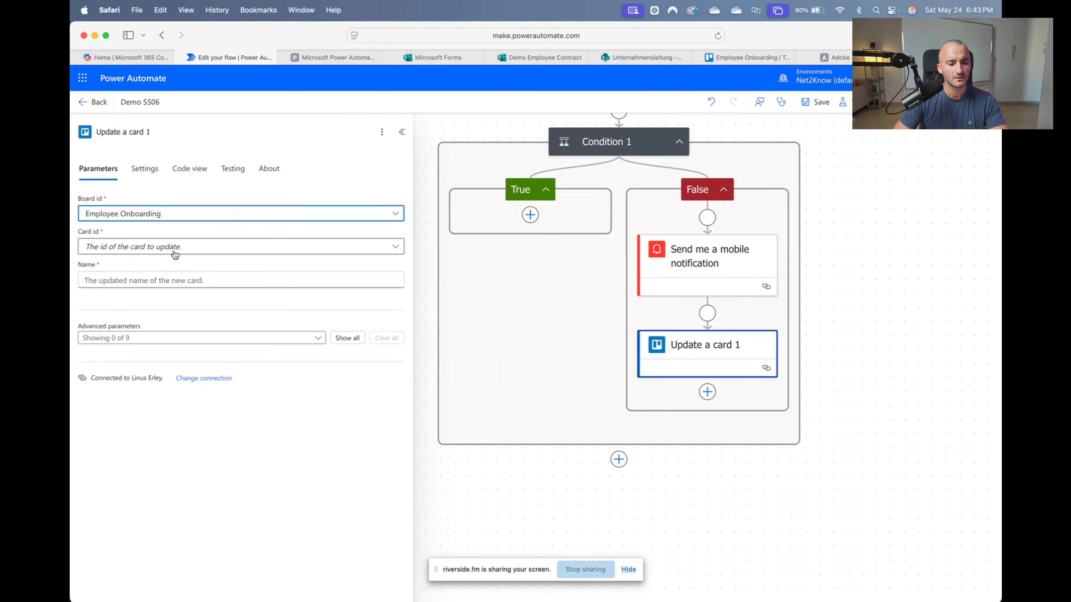
left_click(174, 253)
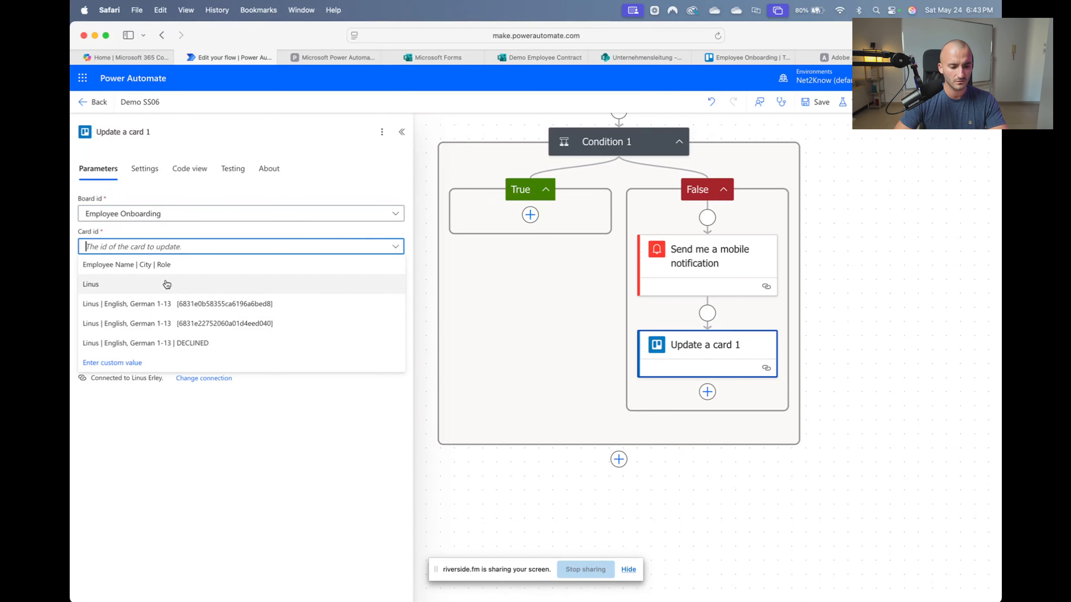
Set the Card id to the created card's dynamic Card Id value
left_click(133, 363)
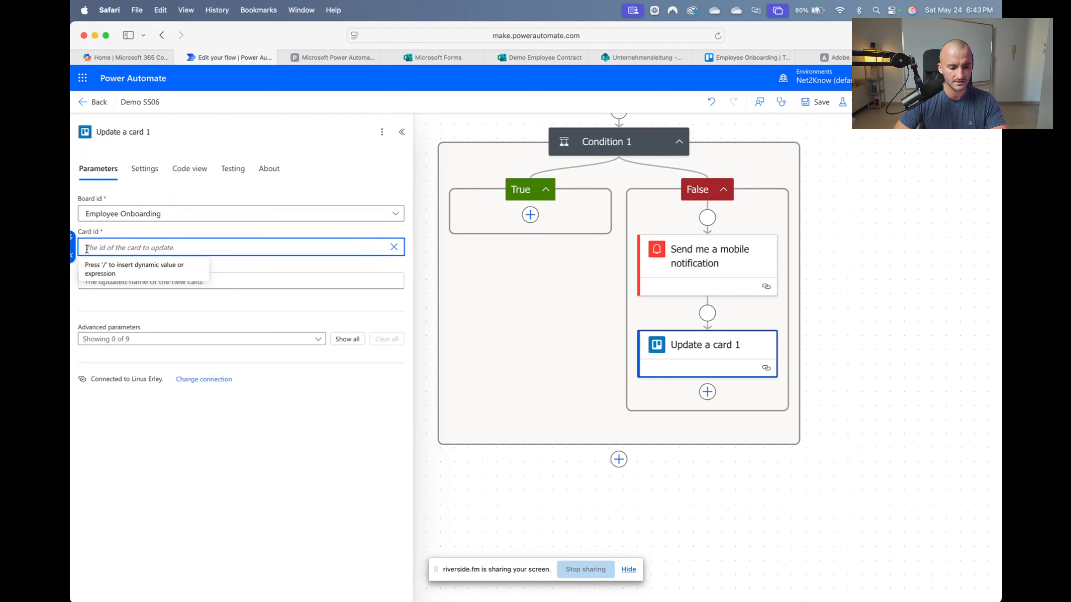
left_click(71, 237)
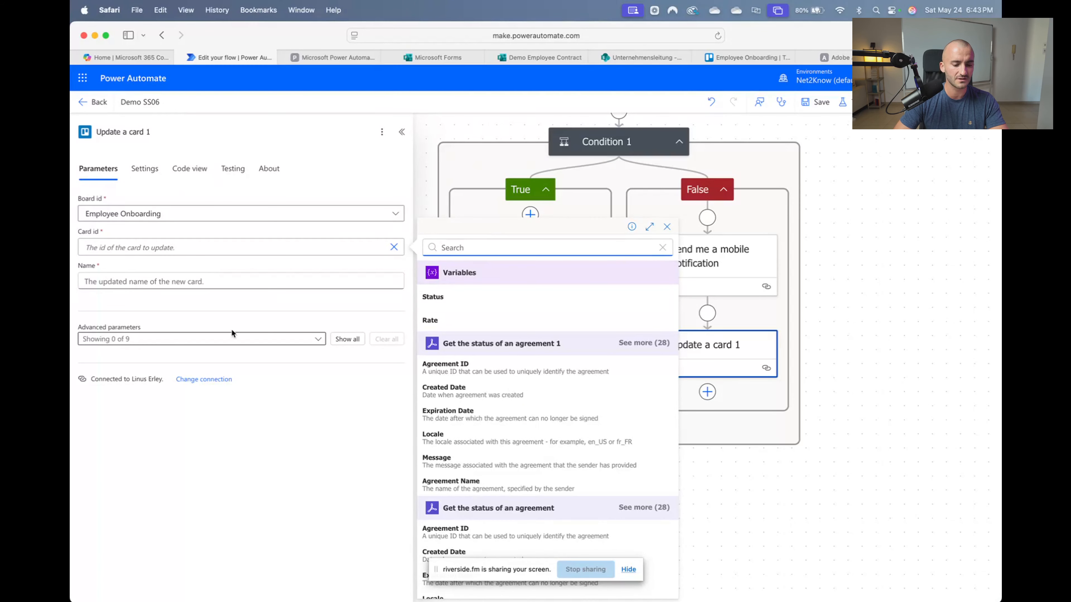
scroll(543, 388, "down", 10)
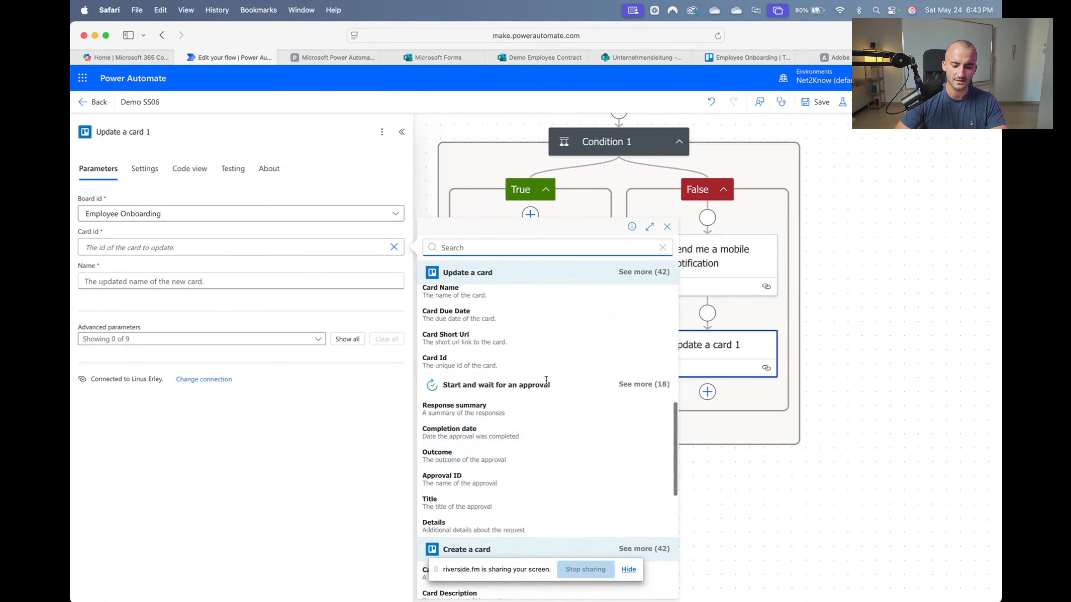
scroll(546, 381, "up", 5)
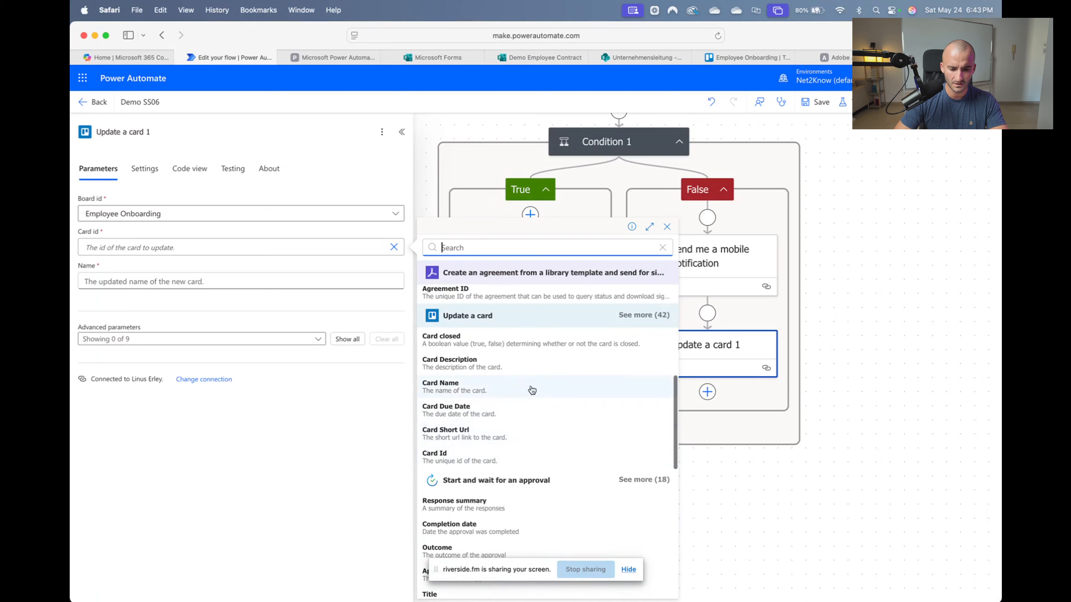
scroll(540, 440, "down", 5)
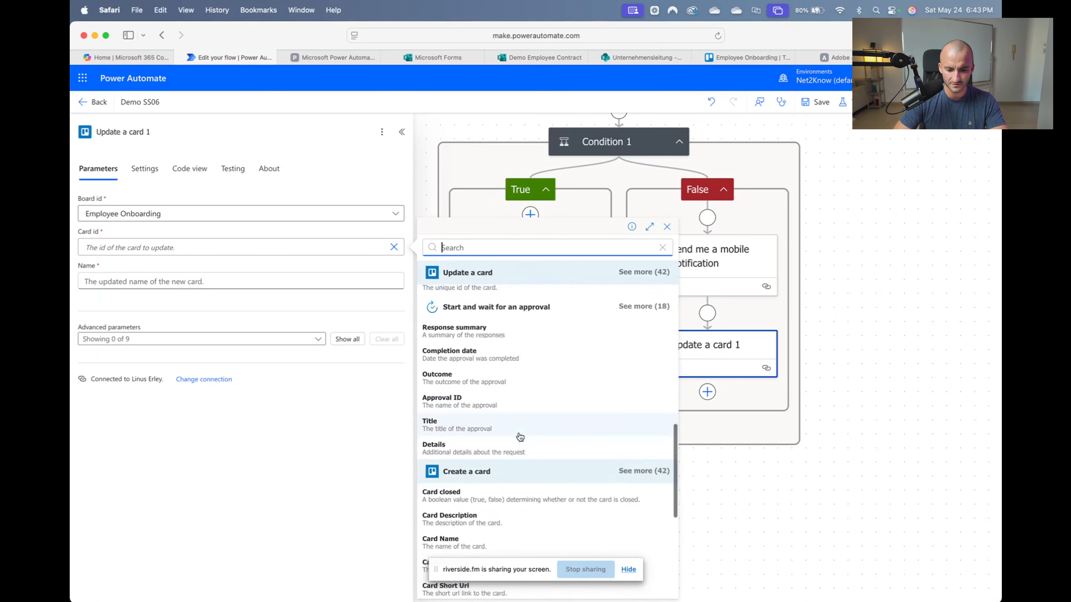
scroll(520, 437, "down", 5)
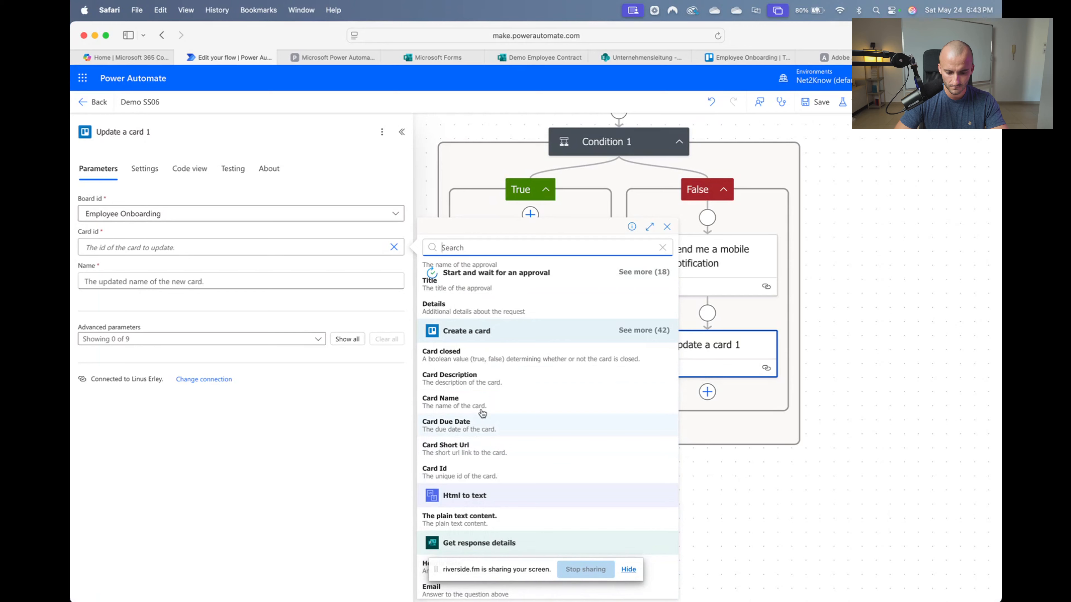
left_click(518, 471)
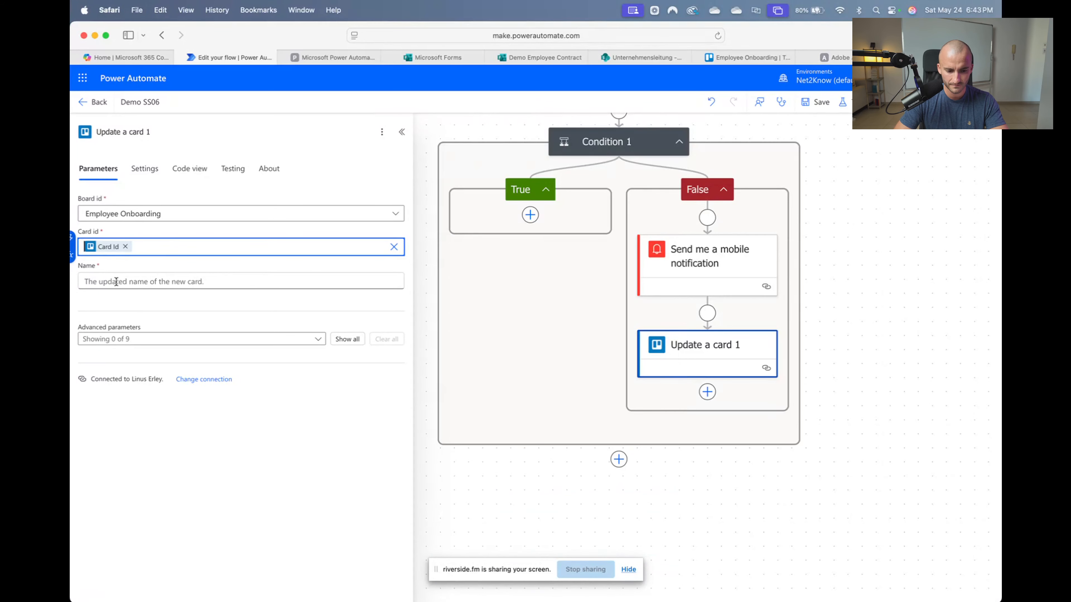
Set the card Name to the Card Name token followed by '| NOT SIGNED'
left_click(145, 290)
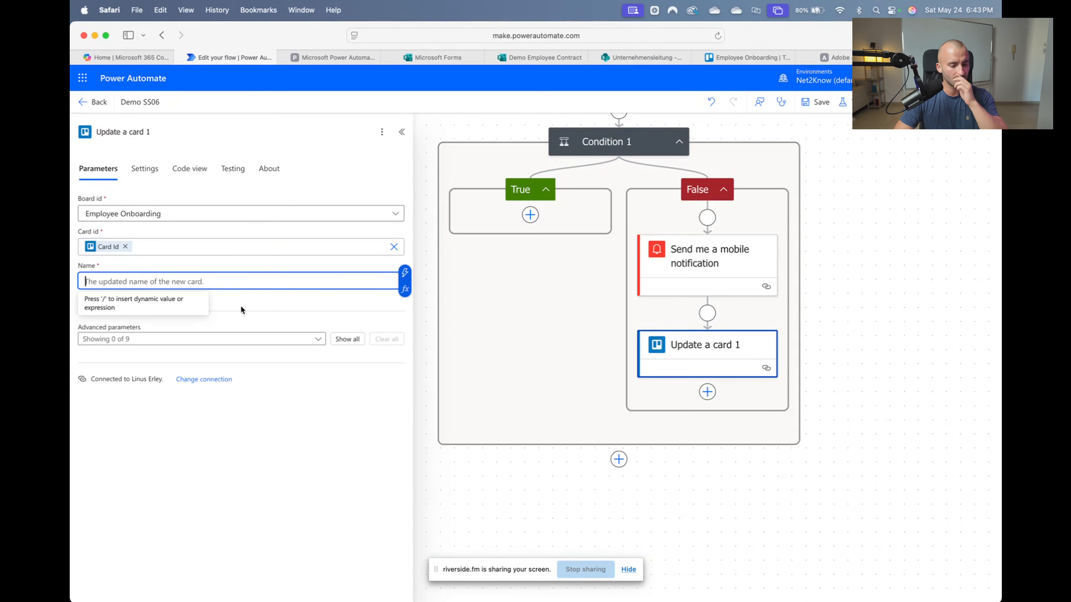
left_click(406, 272)
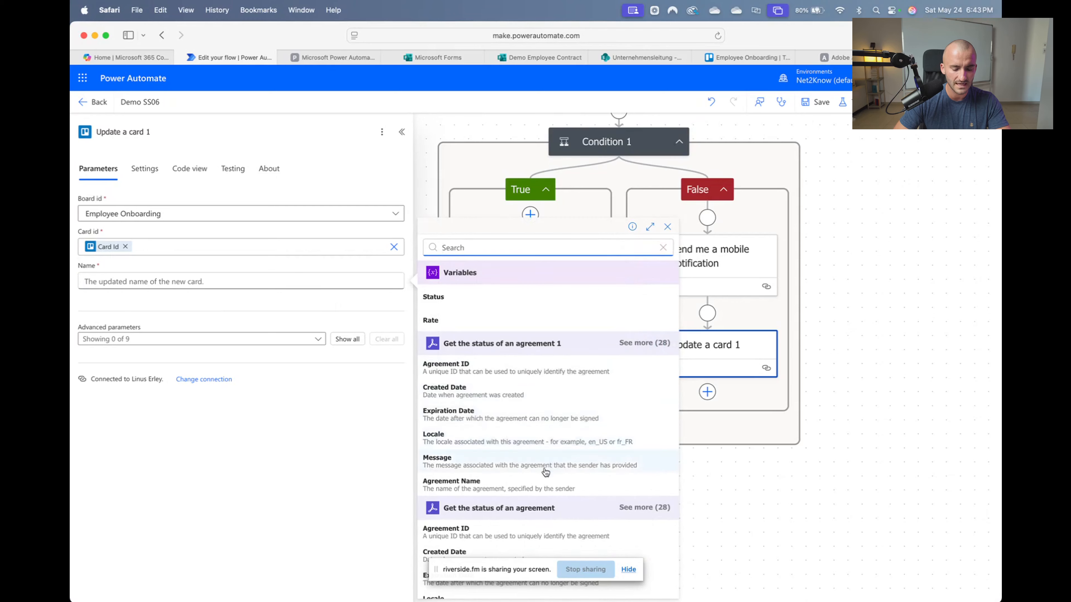
scroll(544, 469, "down", 5)
scroll(528, 428, "down", 2)
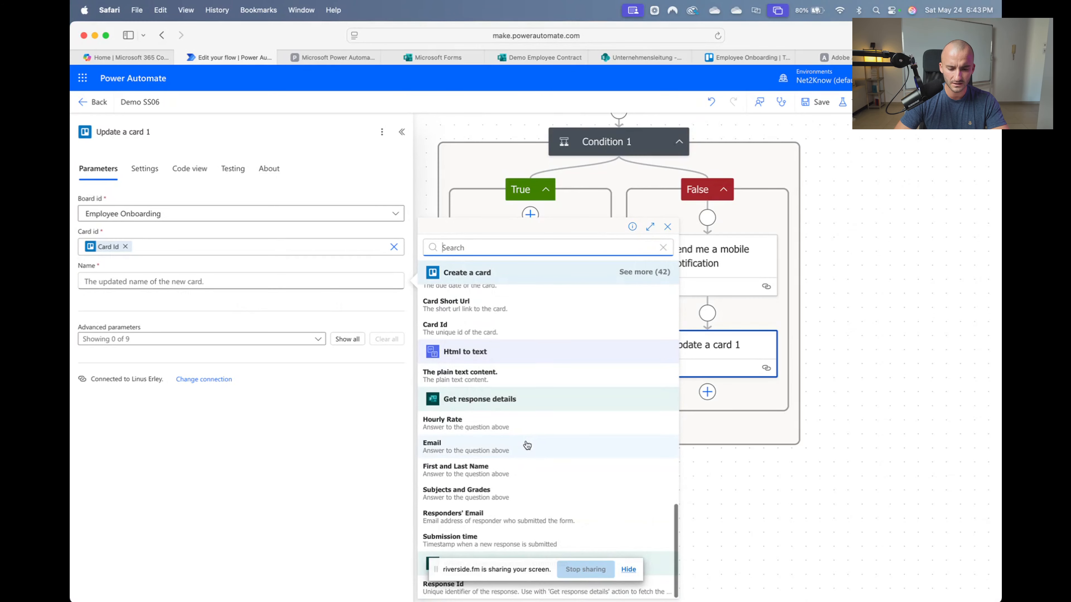
scroll(527, 446, "up", 6)
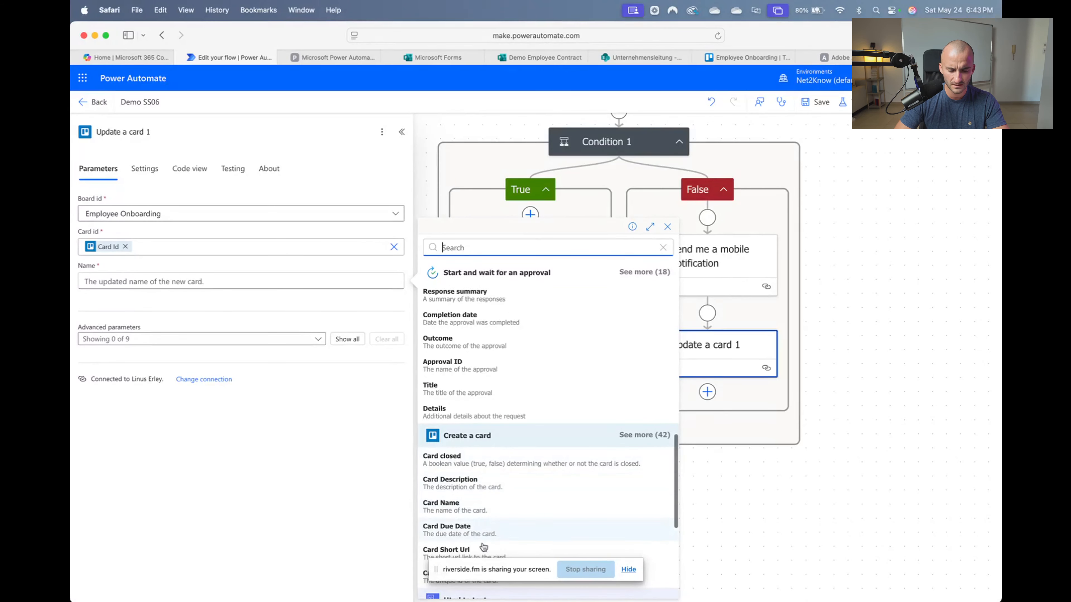
scroll(483, 548, "down", 3)
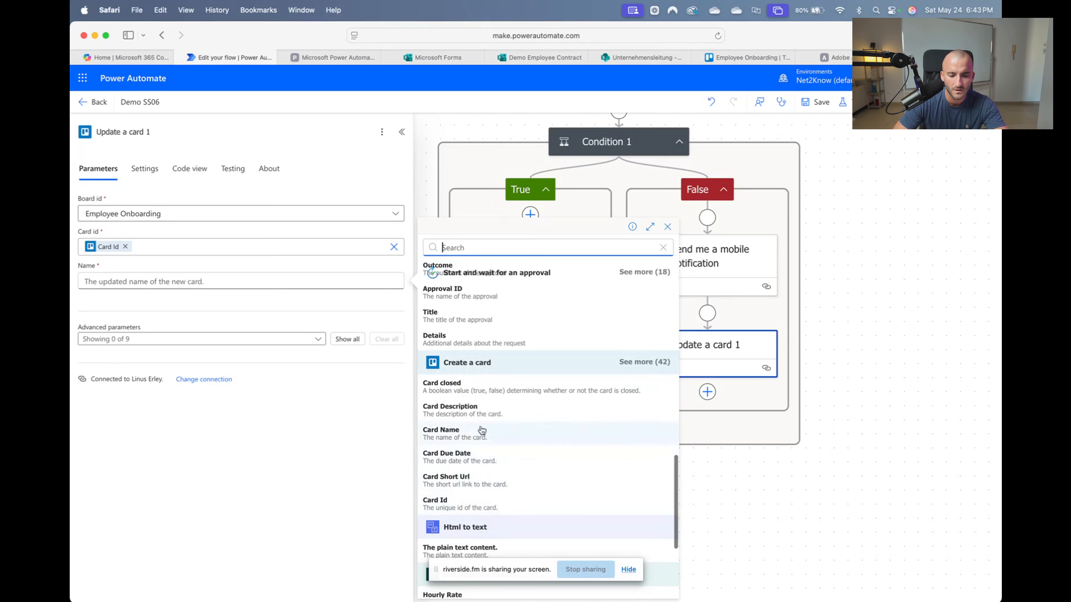
left_click(479, 436)
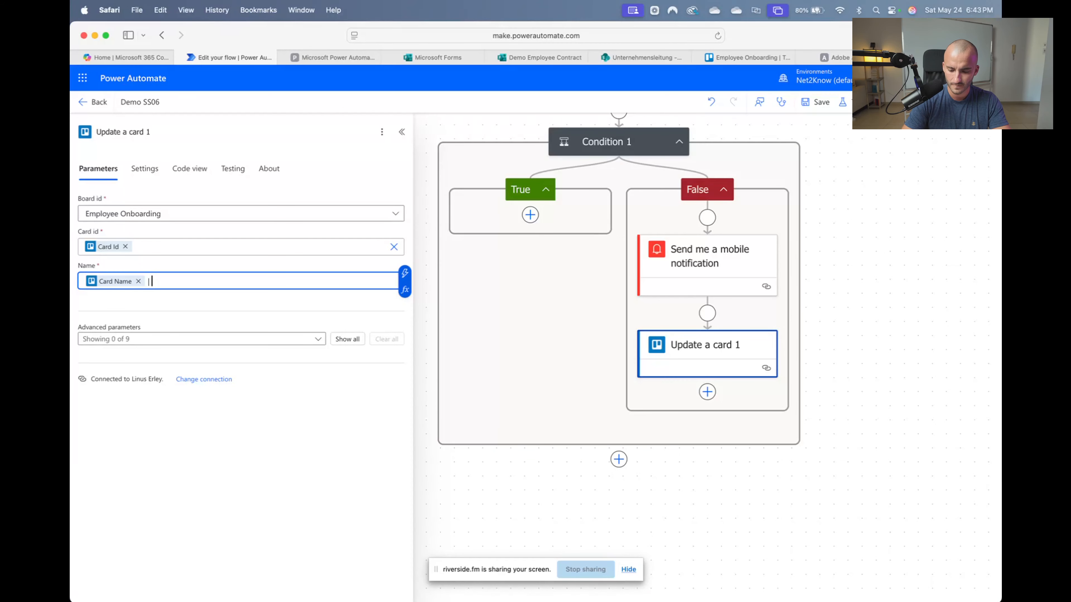
type("| NOT SIGNED")
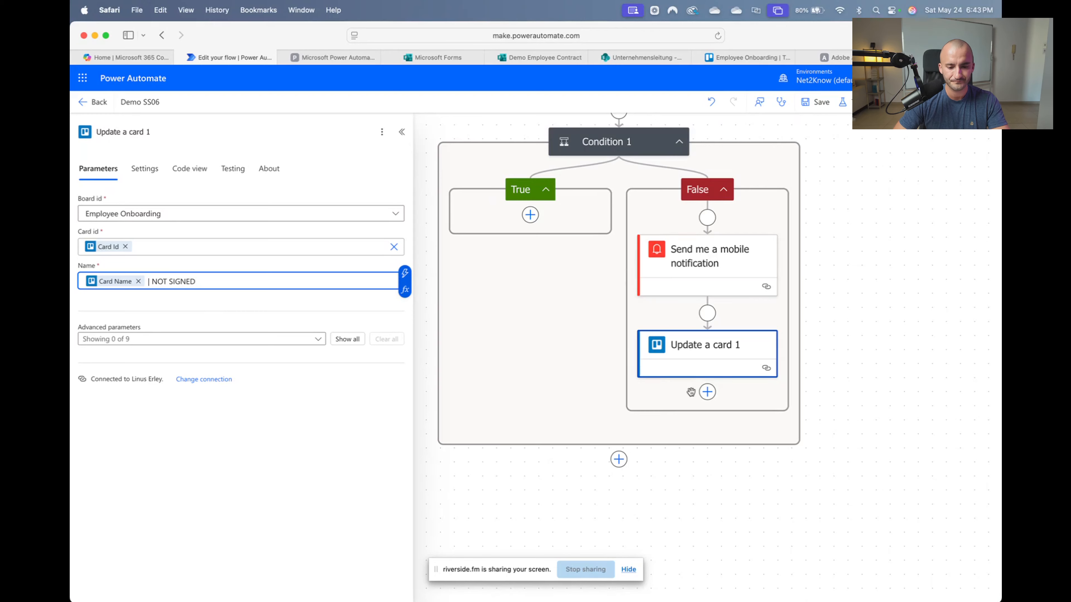
left_click(701, 427)
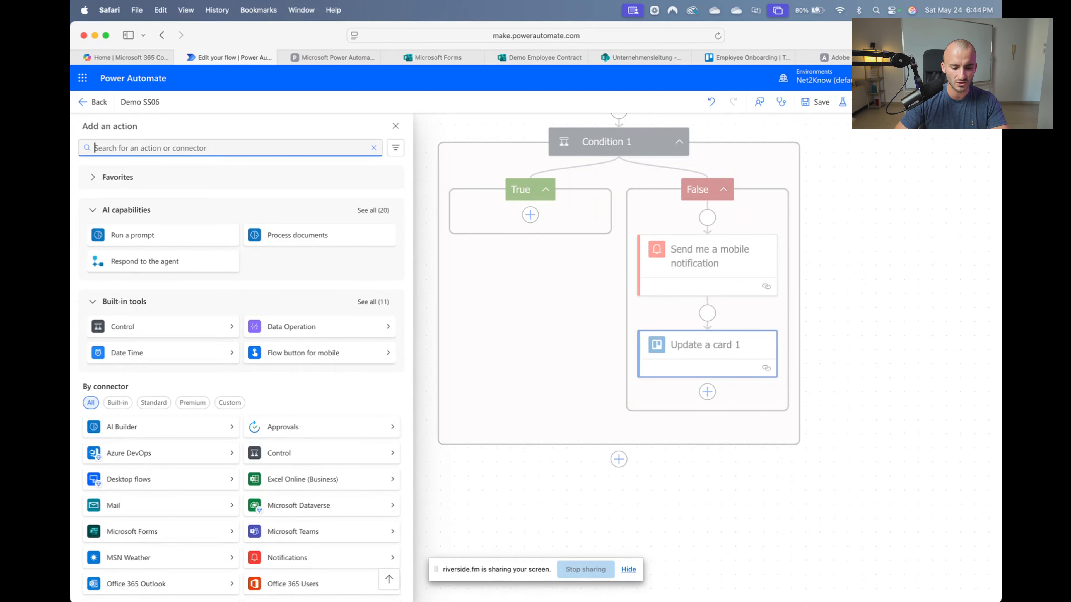
Add a Terminate step with Status Failed at the end of the False branch
type("Y")
type("erm")
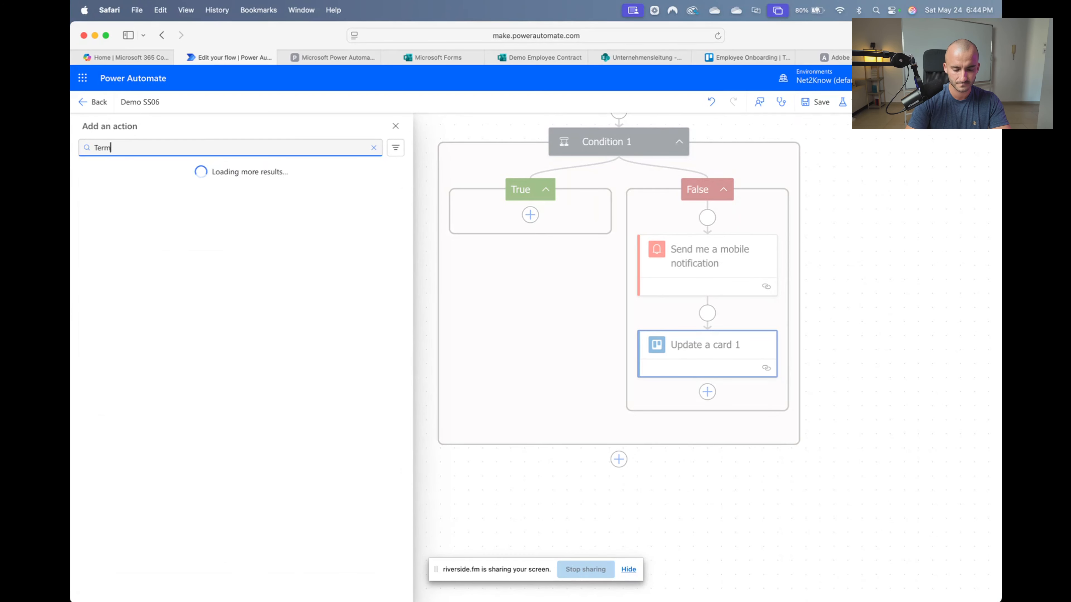
type("ina")
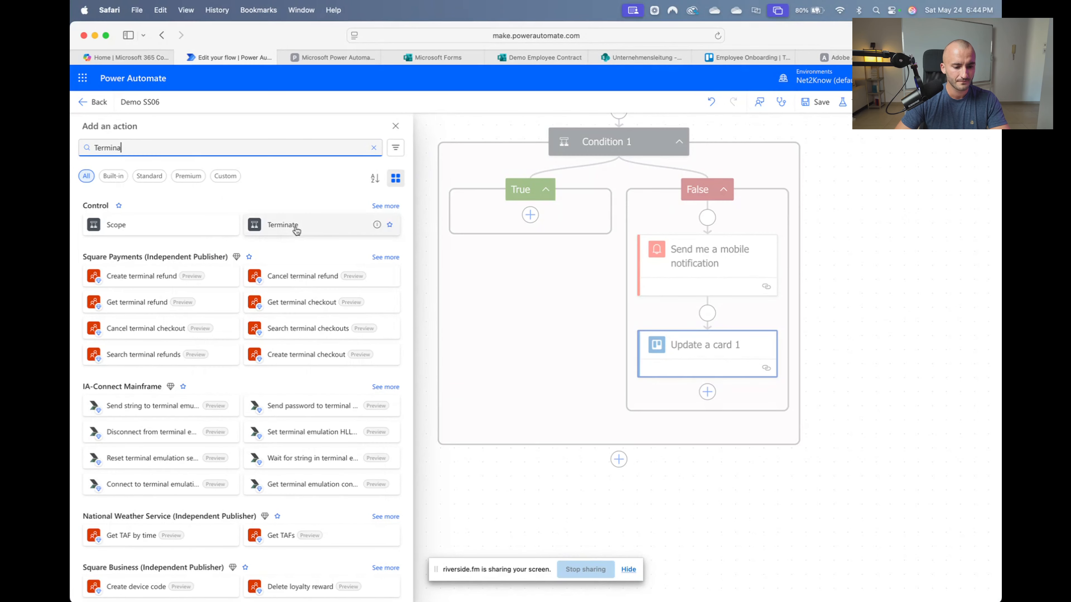
left_click(297, 230)
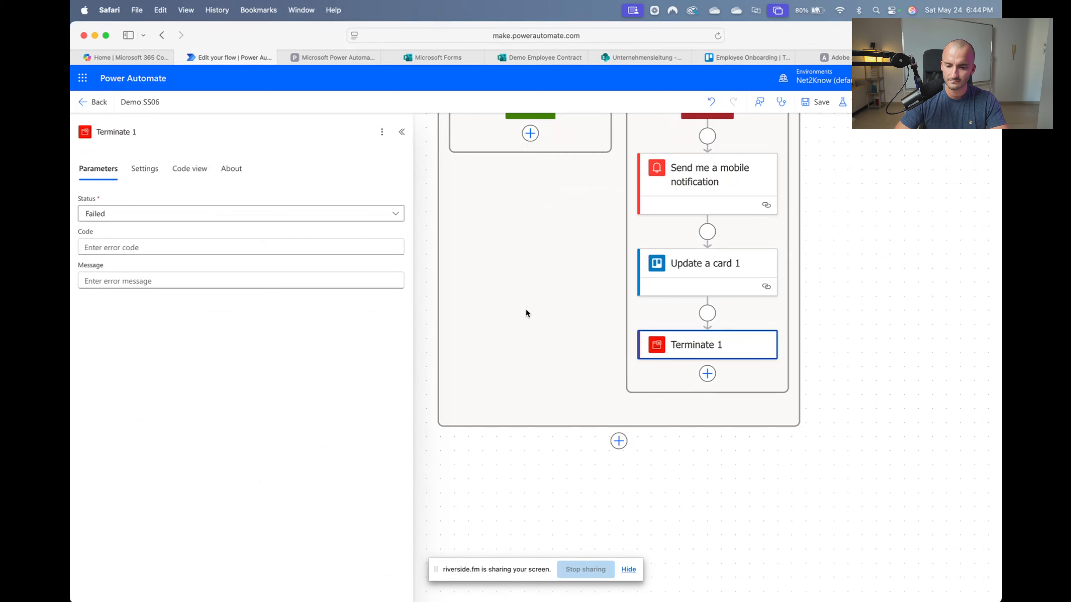
scroll(527, 310, "left", 1)
scroll(526, 310, "up", 2)
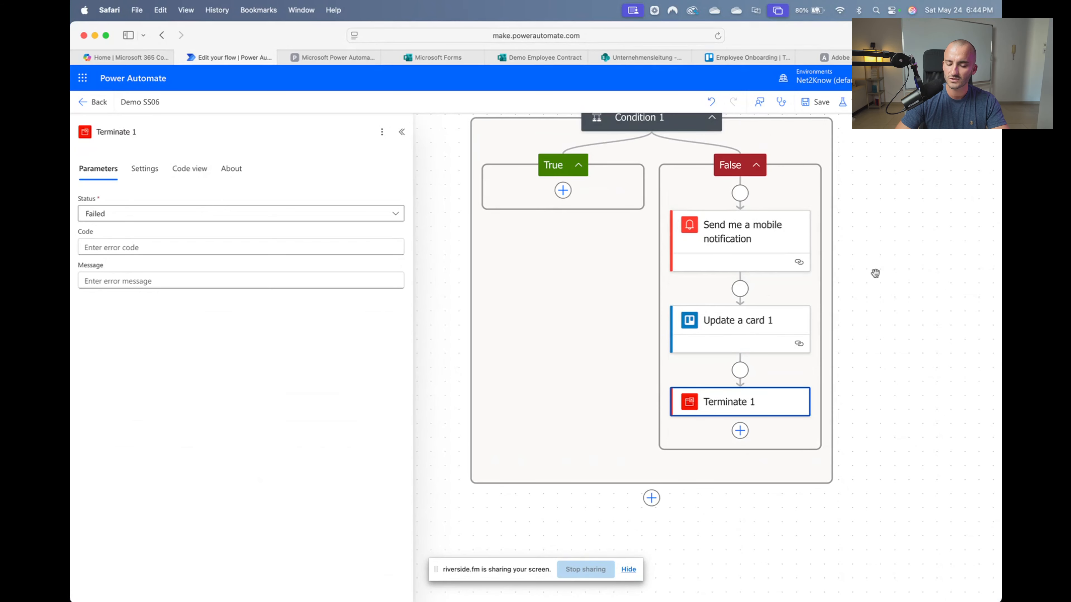
Save the Demo SS06 flow
left_click(820, 105)
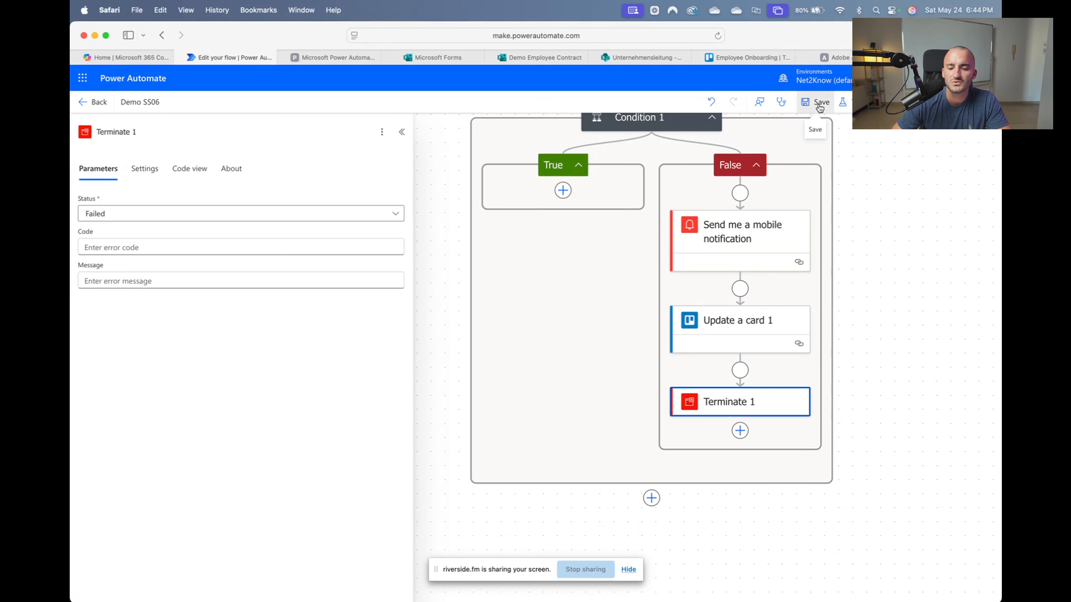
scroll(891, 301, "left", 1)
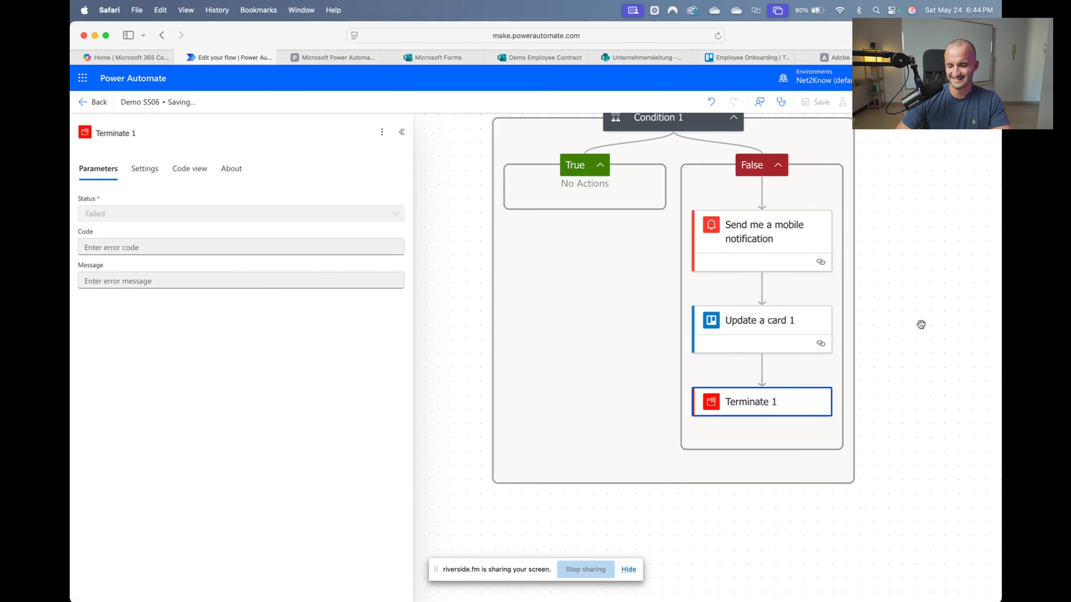
scroll(922, 323, "right", 1)
scroll(922, 323, "up", 3)
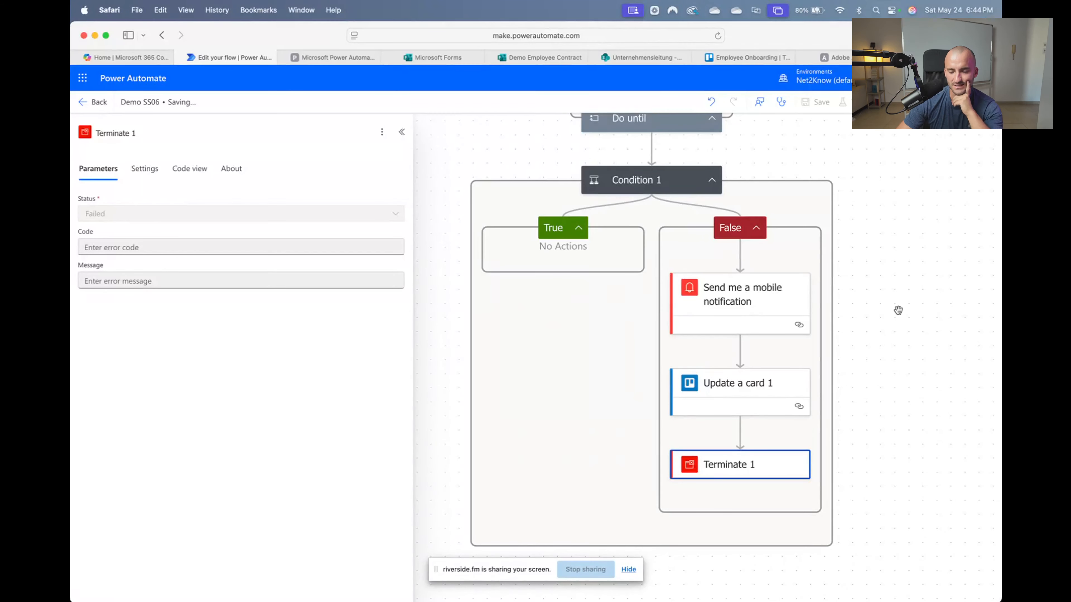
scroll(883, 307, "up", 10)
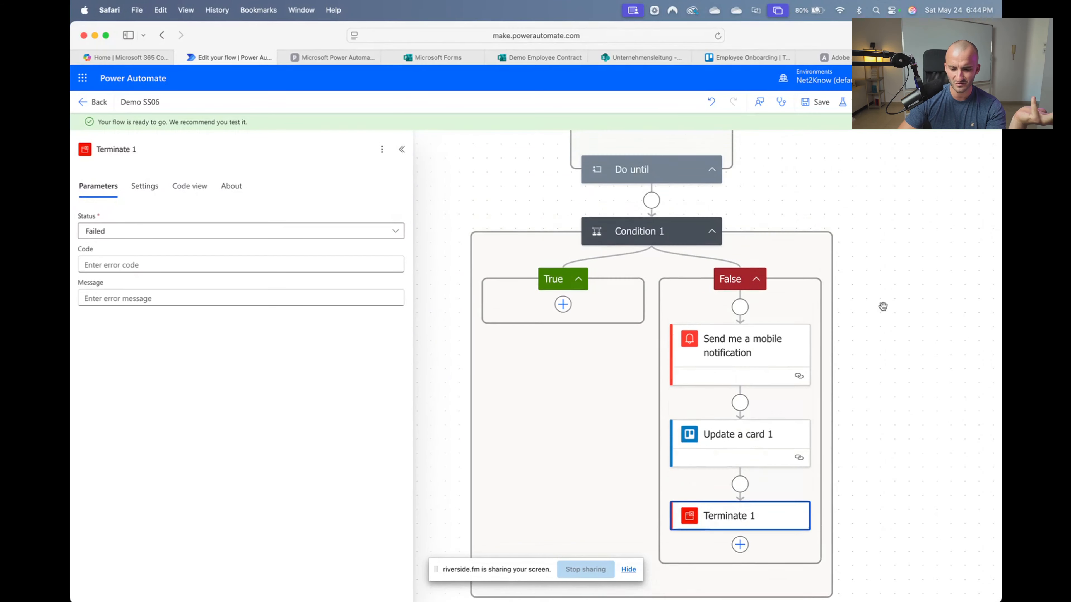
Review the Initialize variable (Rate) and Set variable step settings, then close the panel
scroll(883, 307, "up", 12)
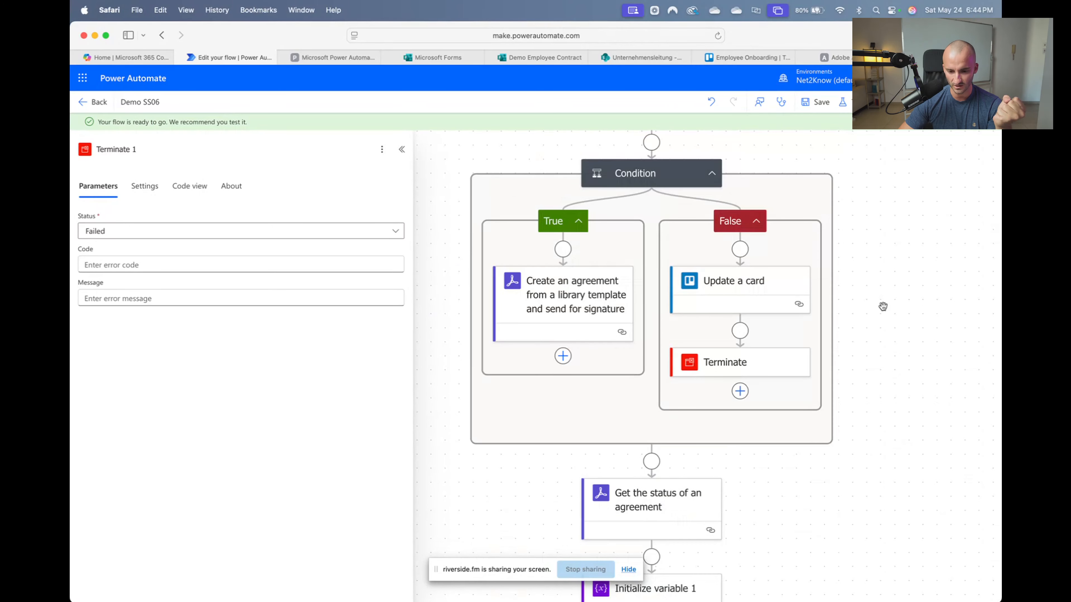
scroll(878, 310, "down", 10)
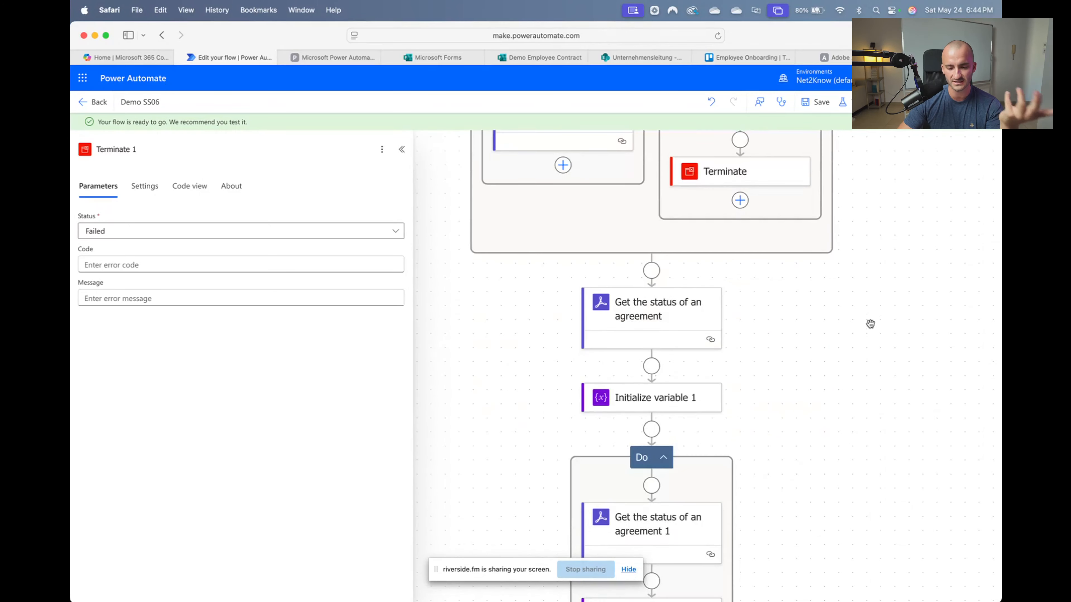
scroll(870, 324, "up", 15)
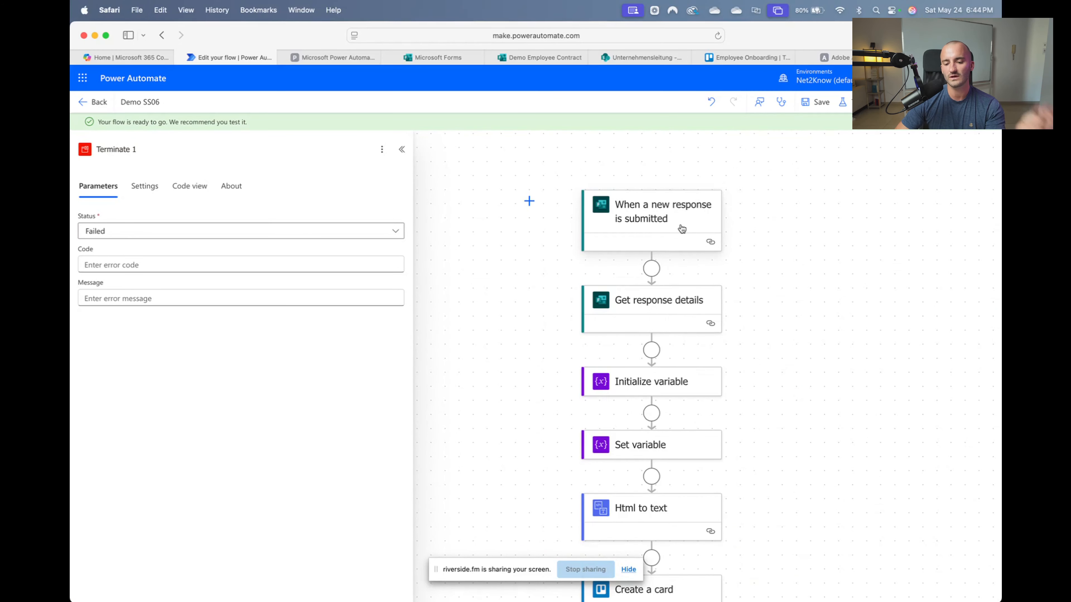
scroll(682, 229, "down", 3)
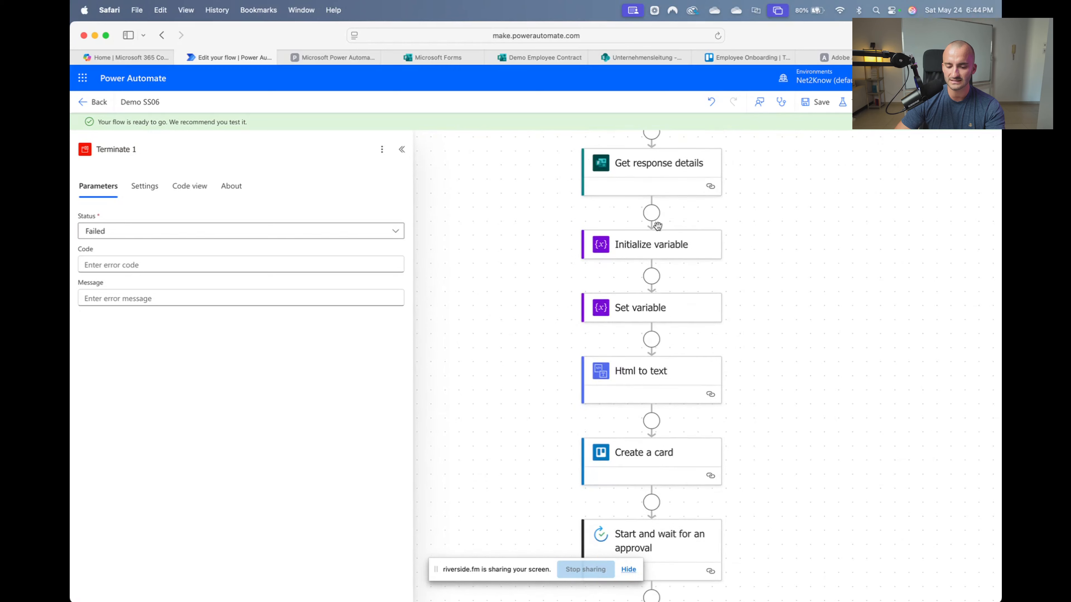
scroll(657, 226, "down", 1)
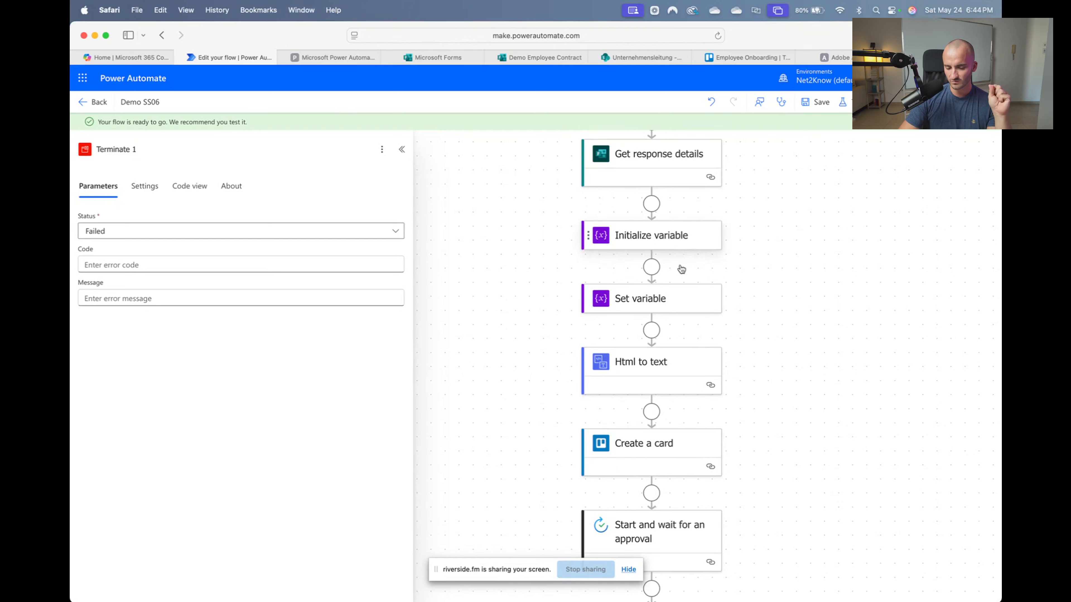
left_click(682, 251)
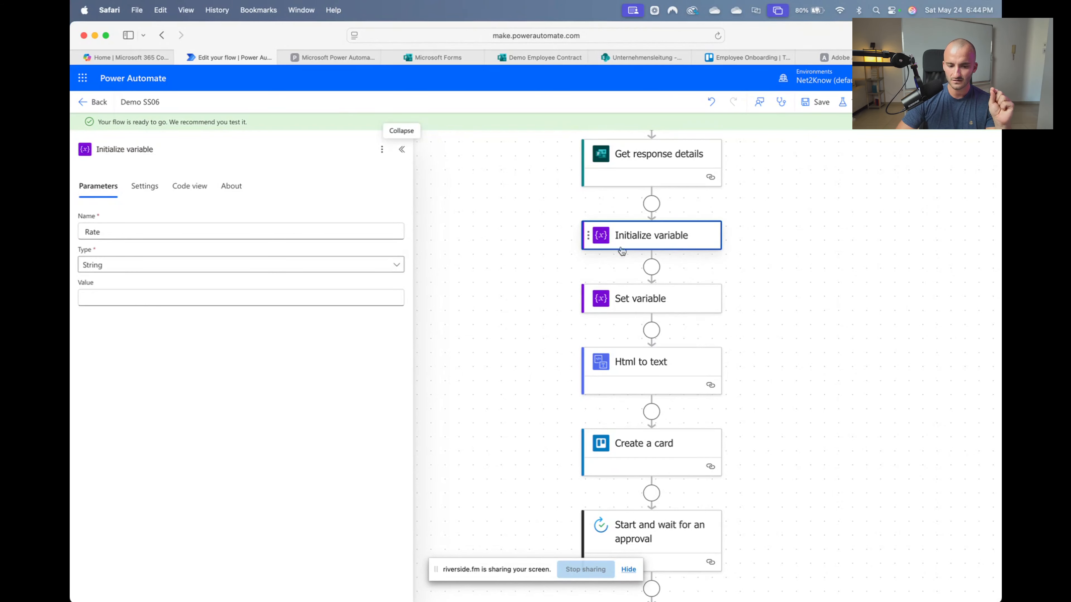
left_click(122, 231)
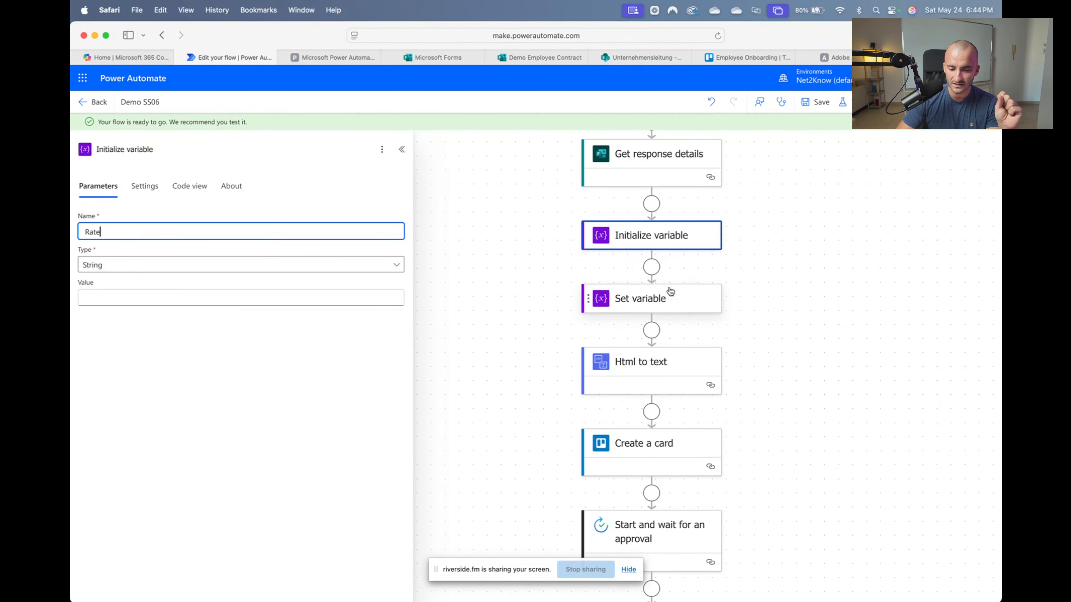
left_click(700, 307)
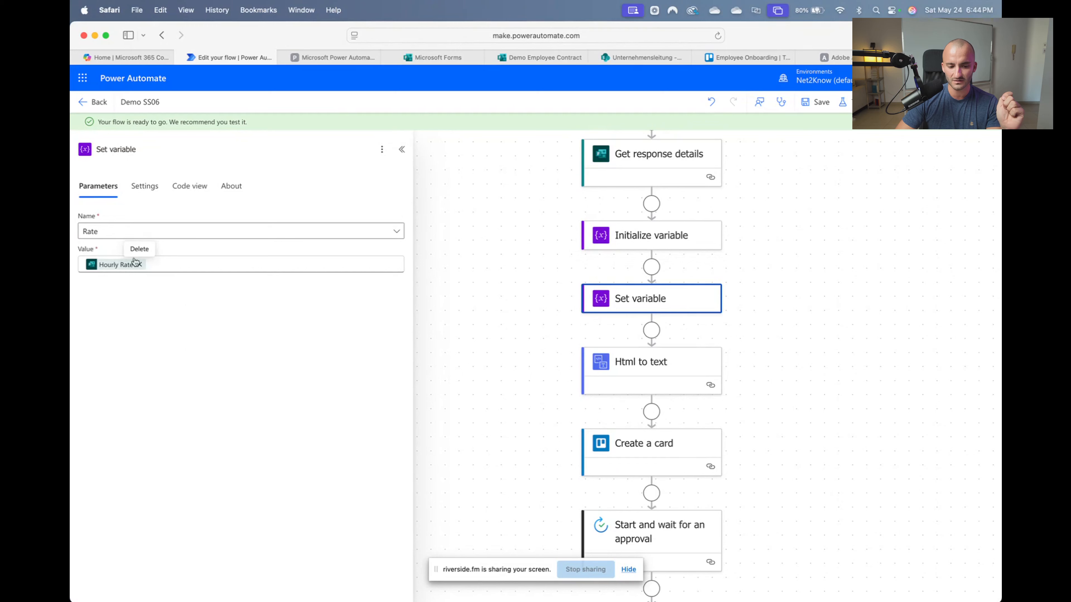
left_click(842, 296)
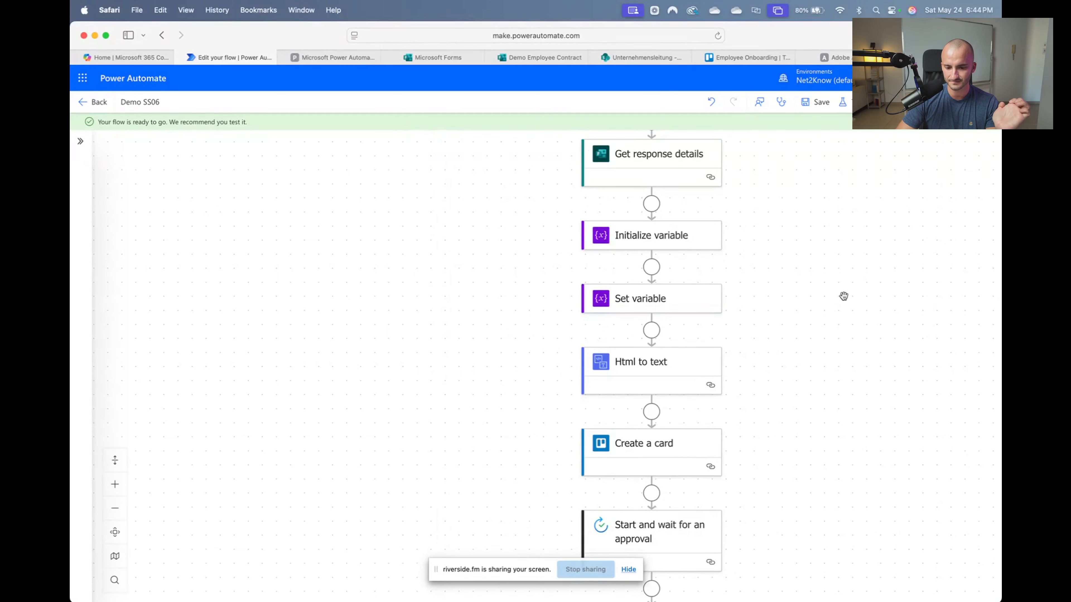
Scroll down past Condition 1 and open the Do until loop's settings
scroll(716, 348, "down", 2)
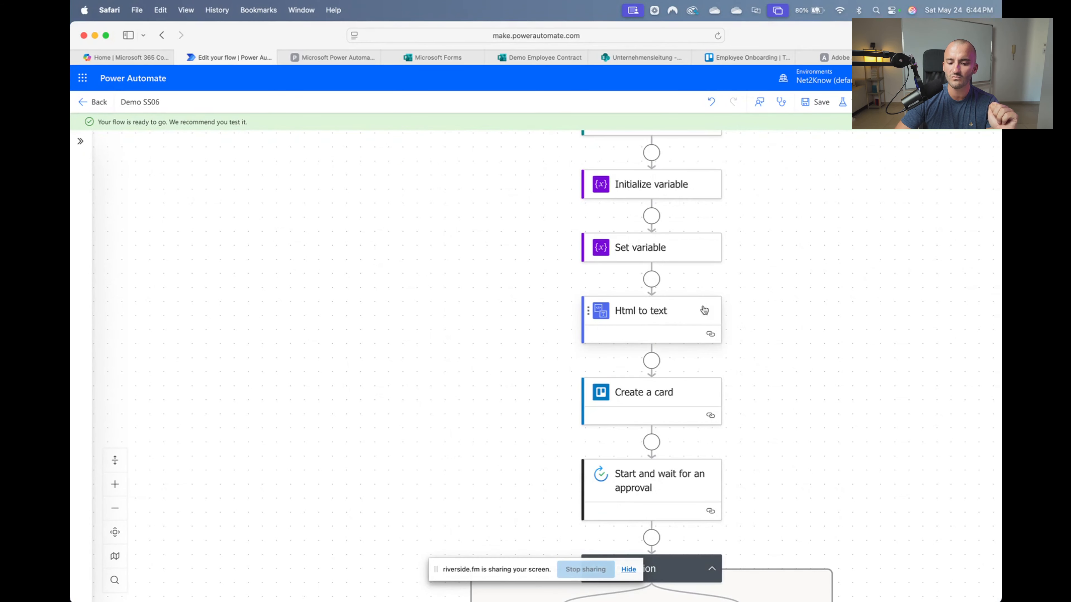
scroll(675, 324, "down", 2)
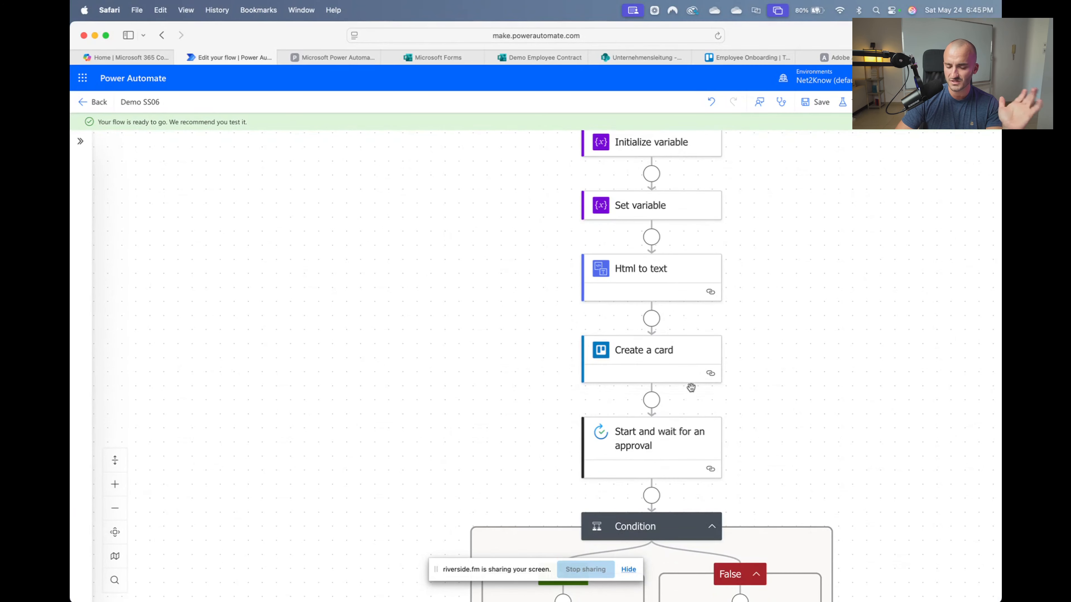
scroll(660, 372, "down", 6)
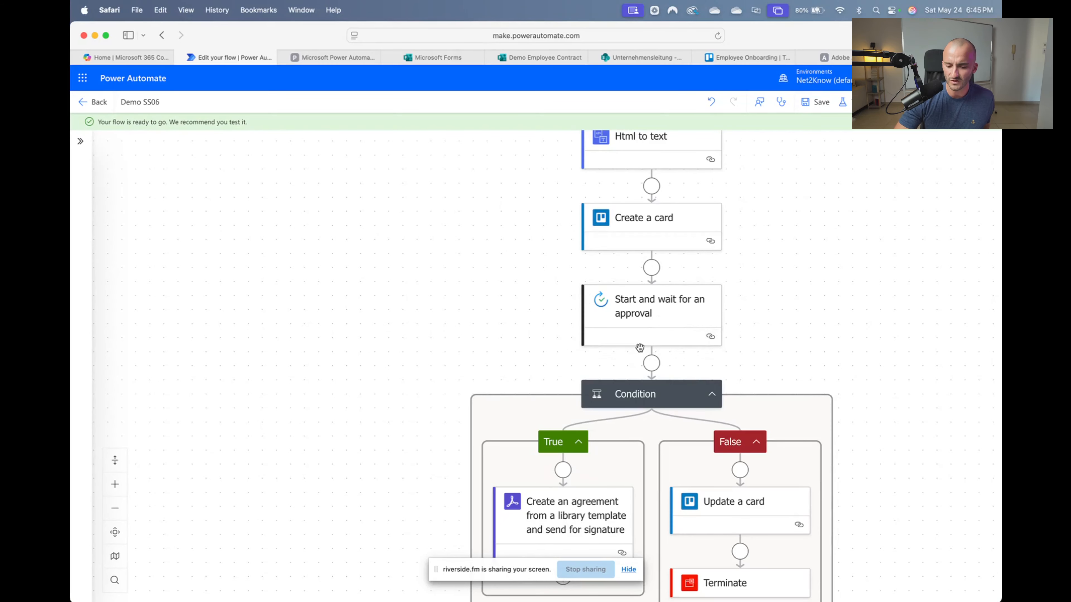
scroll(701, 325, "down", 3)
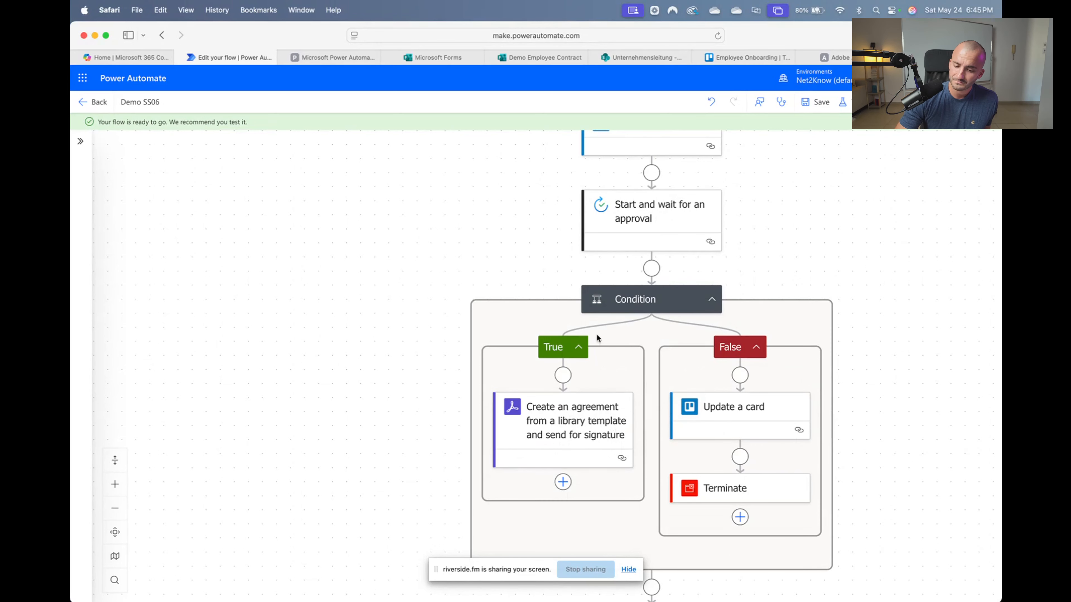
scroll(557, 434, "down", 3)
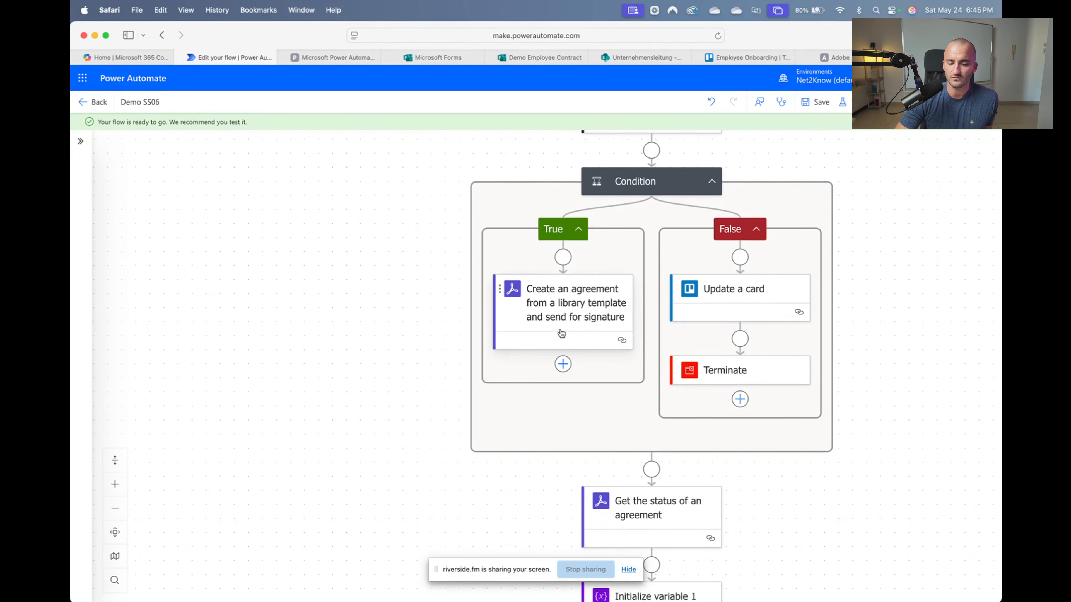
scroll(566, 359, "down", 1)
scroll(656, 482, "down", 6)
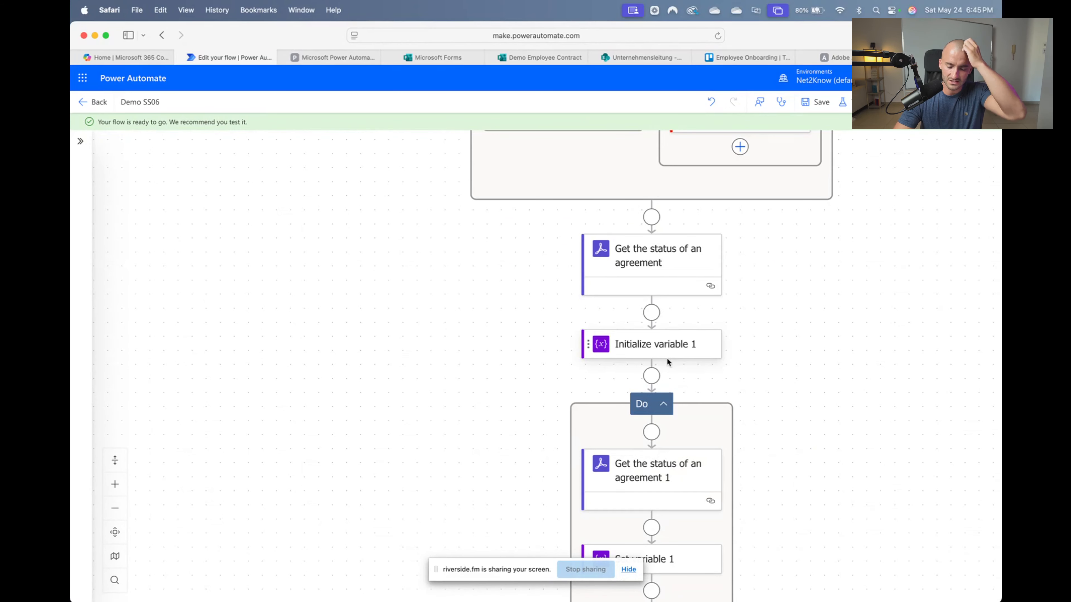
scroll(675, 374, "down", 2)
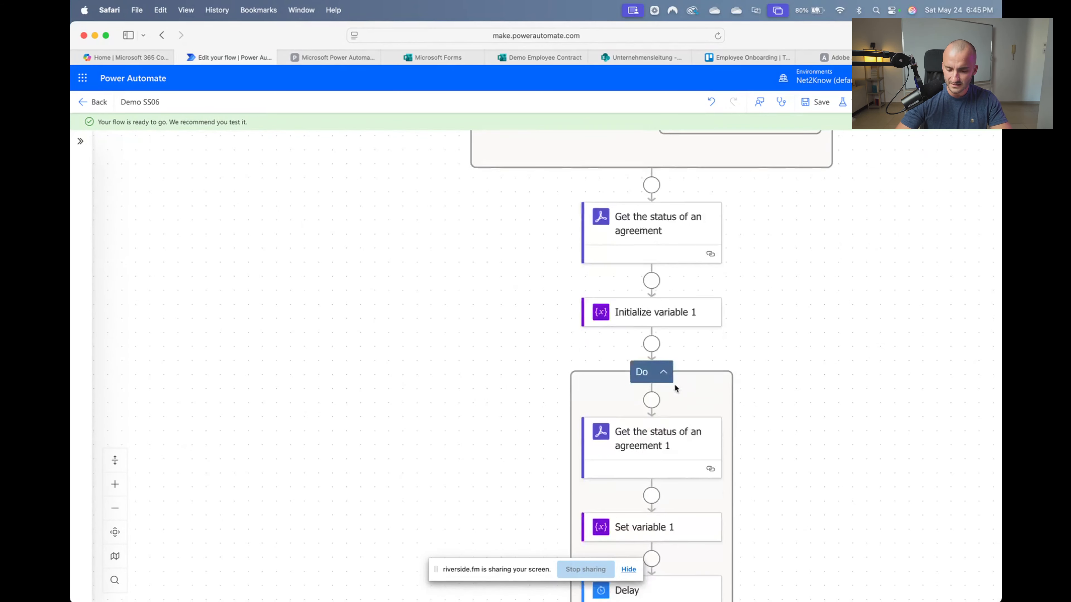
scroll(670, 388, "down", 2)
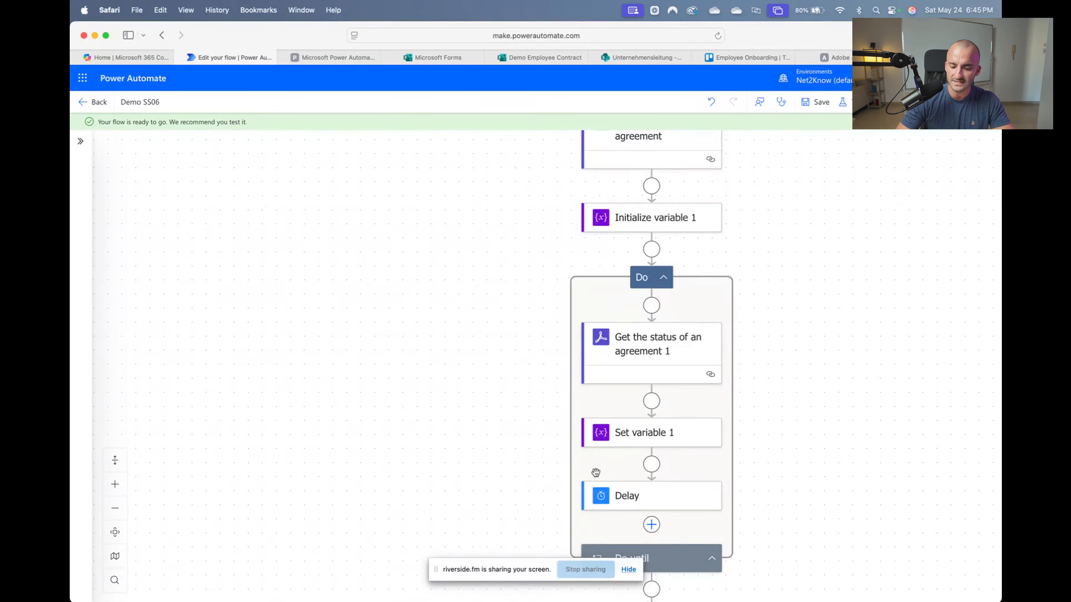
scroll(670, 344, "down", 3)
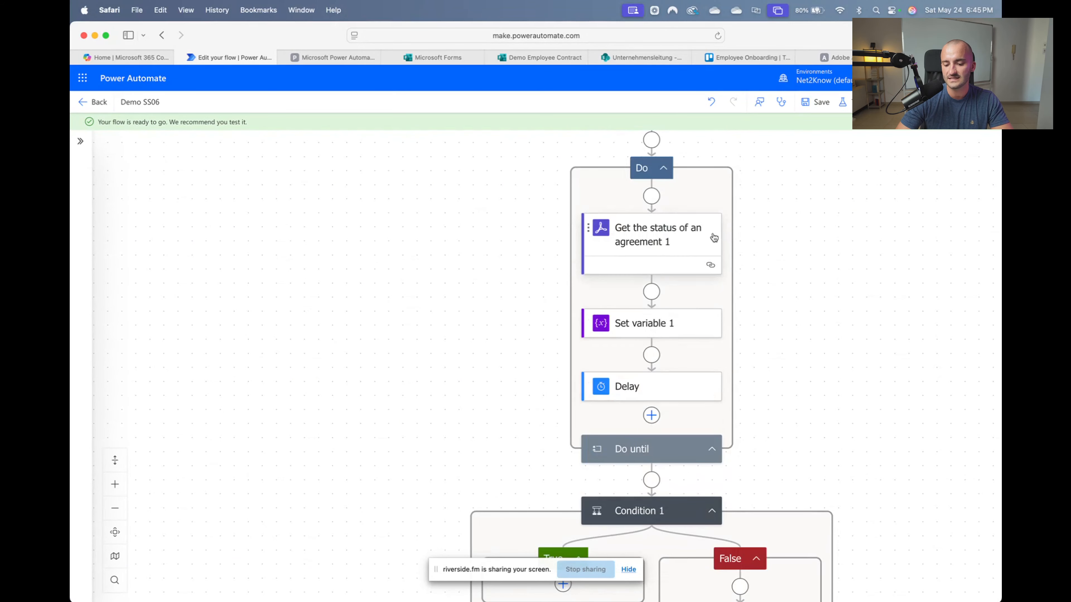
scroll(660, 350, "down", 1)
left_click(658, 400)
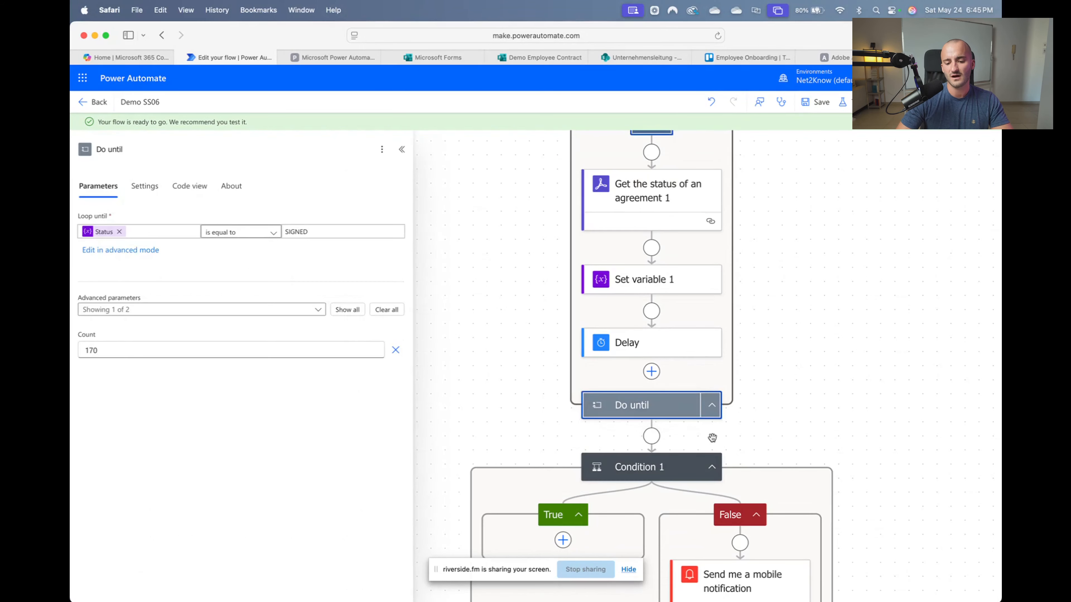
Check the Do until loop count of 170 and the Delay step settings
left_click(128, 354)
double_click(129, 354)
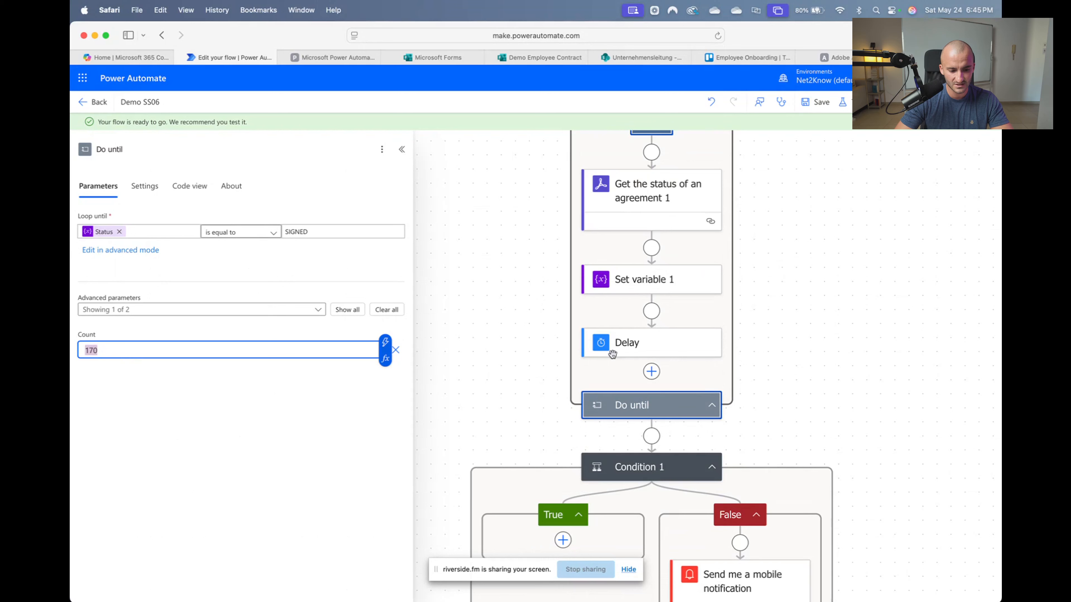
left_click(885, 392)
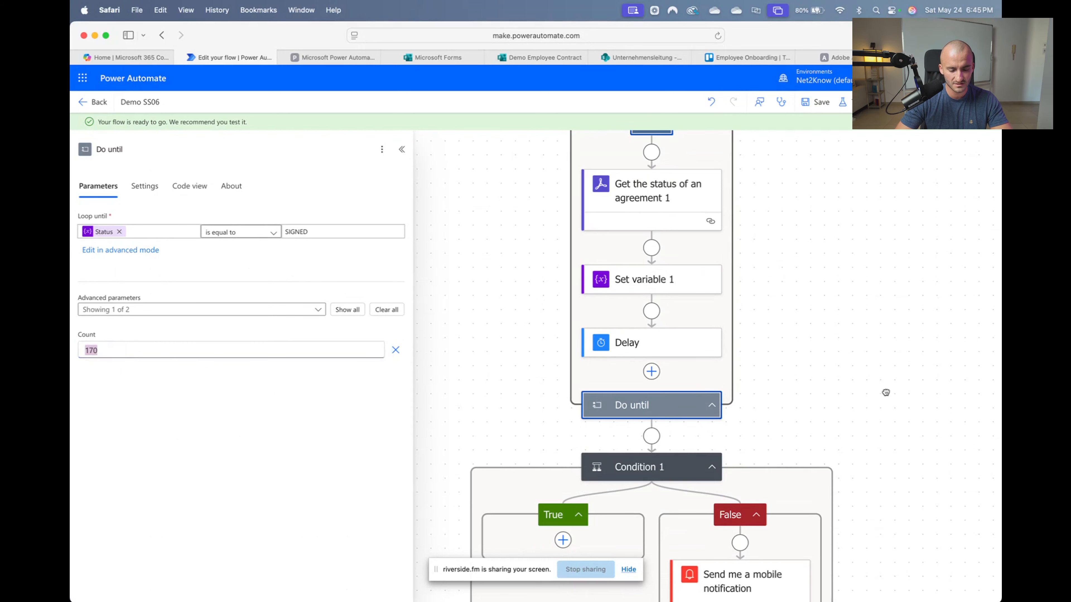
left_click(631, 342)
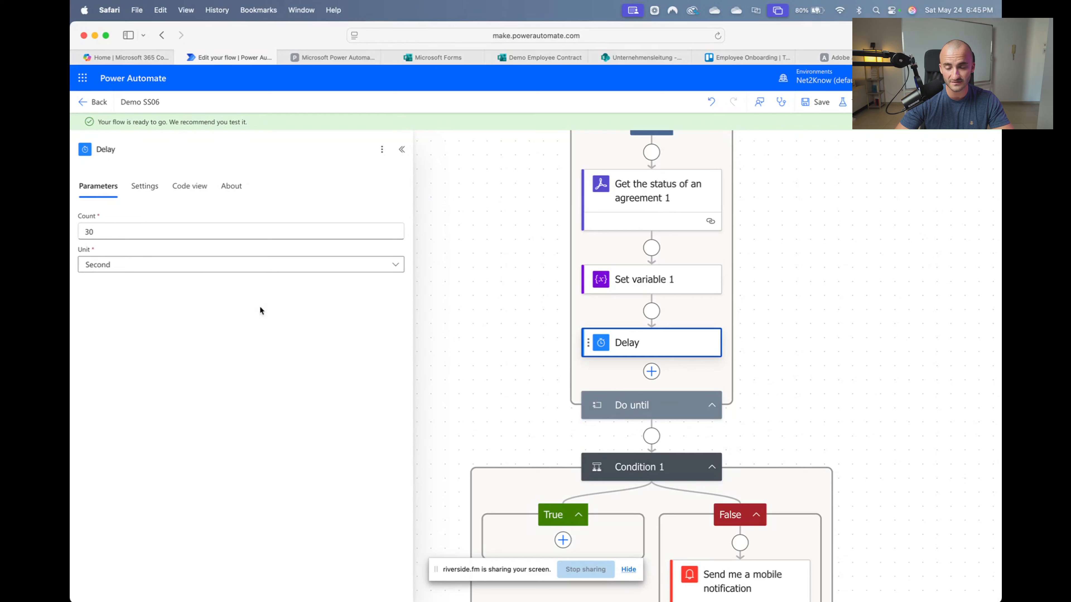
left_click(864, 350)
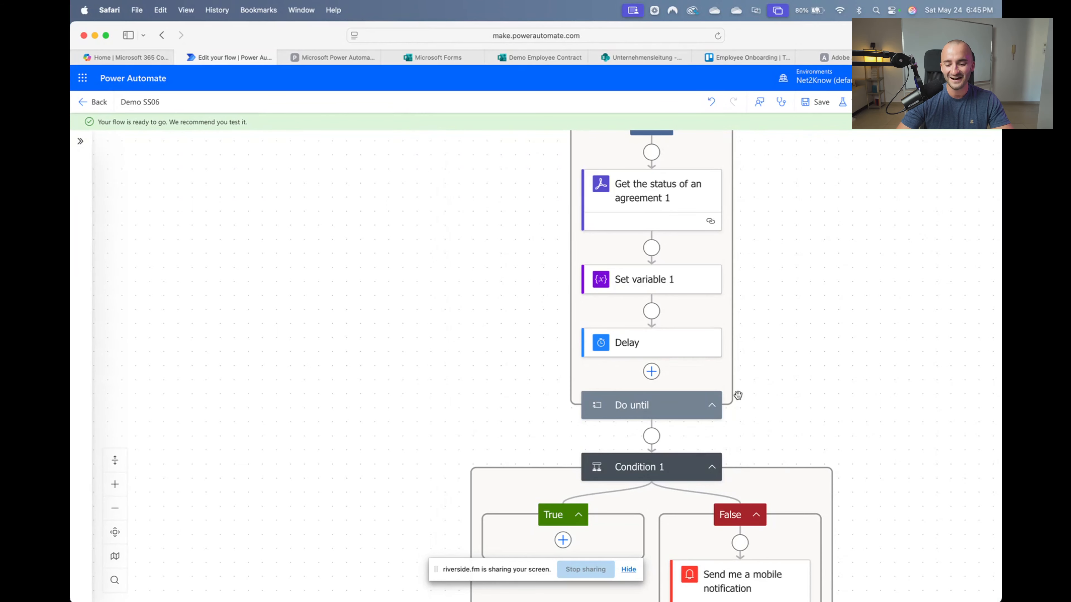
Inspect the mobile notification and Update a card 1 steps, then switch to the Employee Onboarding Trello board
scroll(854, 365, "down", 10)
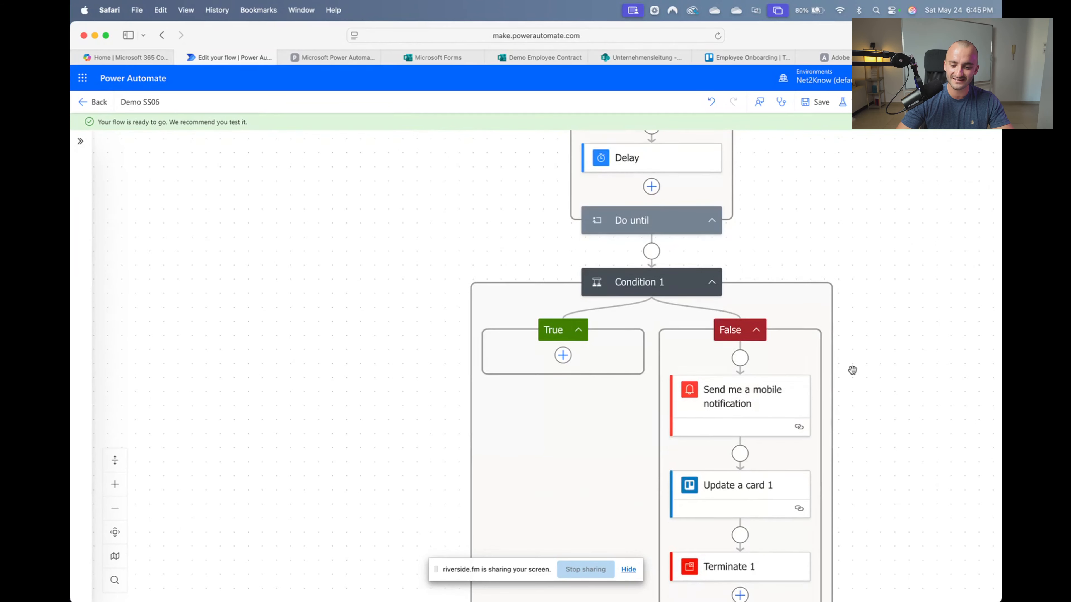
left_click(747, 344)
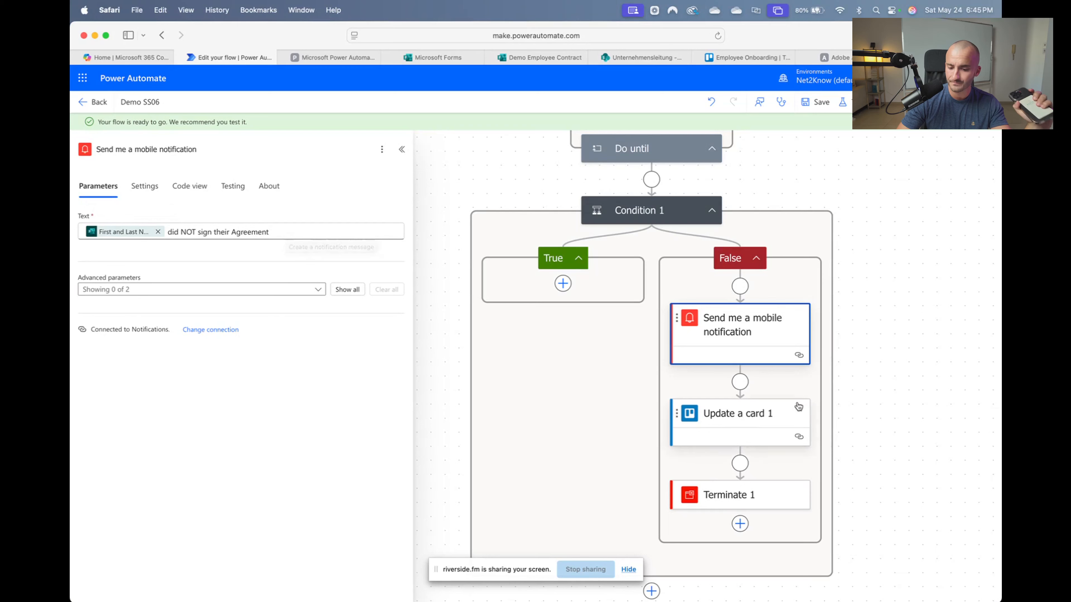
left_click(782, 421)
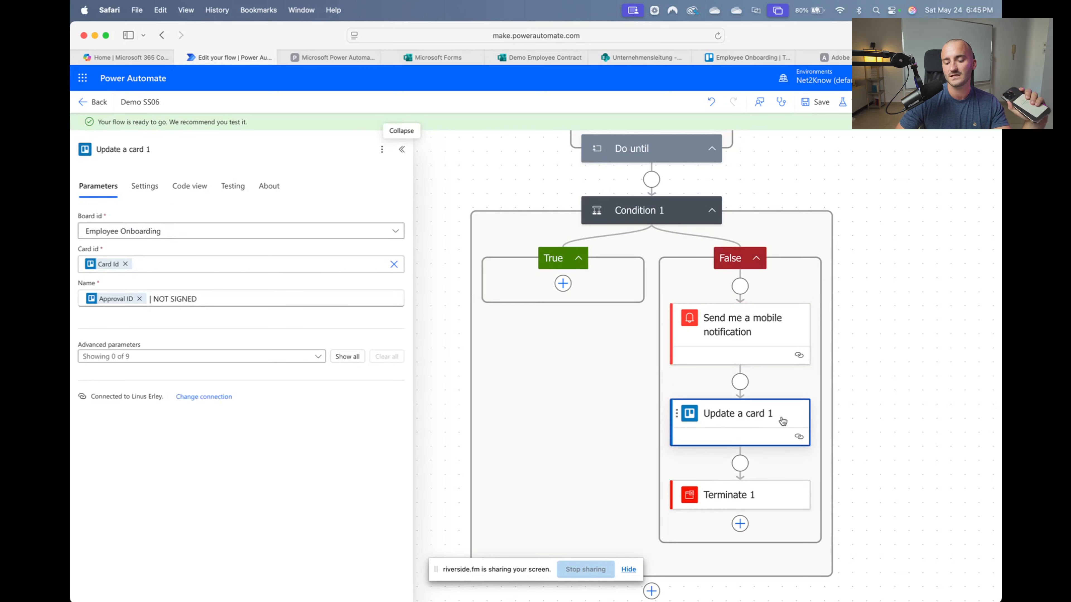
left_click(755, 56)
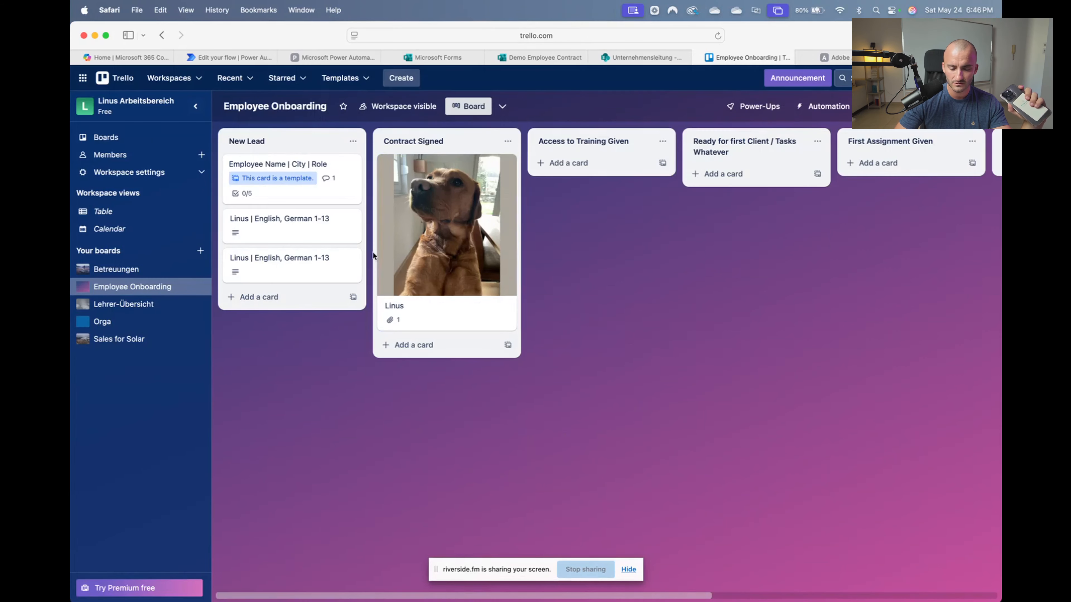
Append '| NOT SIGNED' to the lower English, German 1-13 New Lead card's title, then return to the flow
left_click(336, 274)
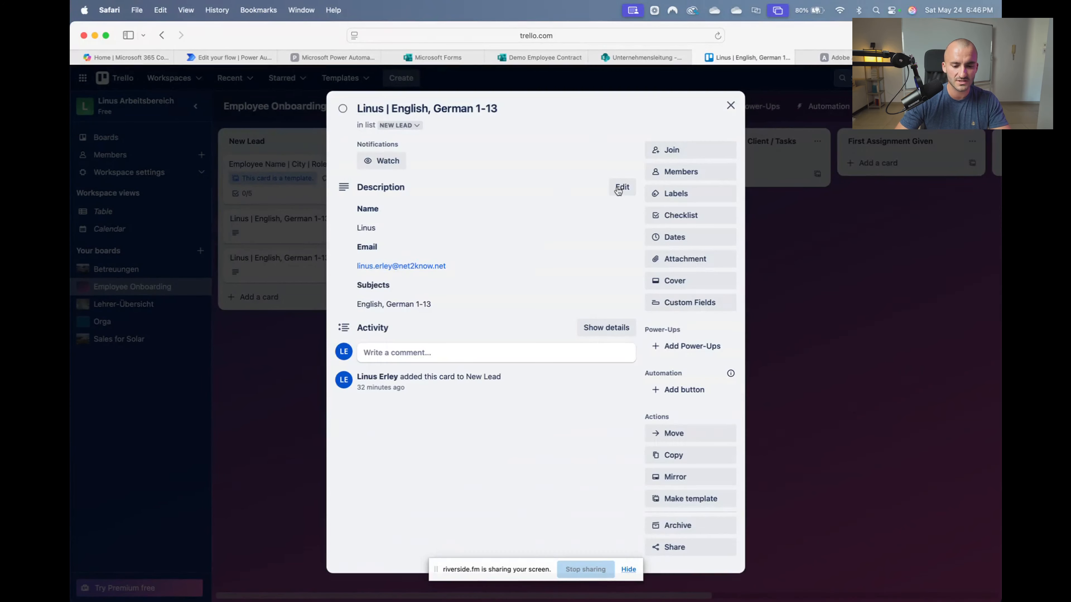
left_click(518, 103)
type("|")
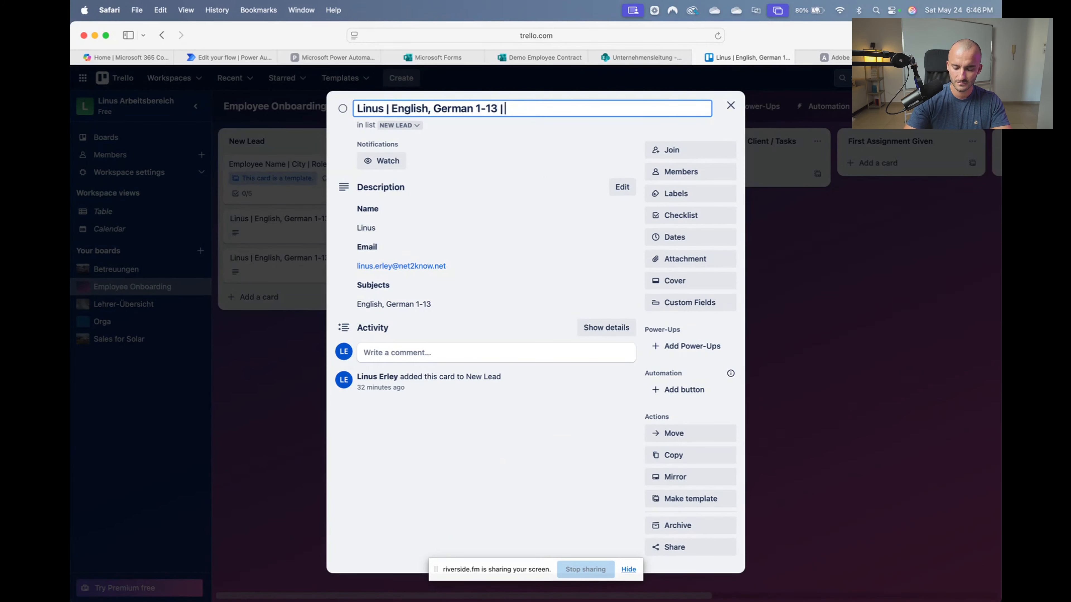
type(" NOT SIGNED")
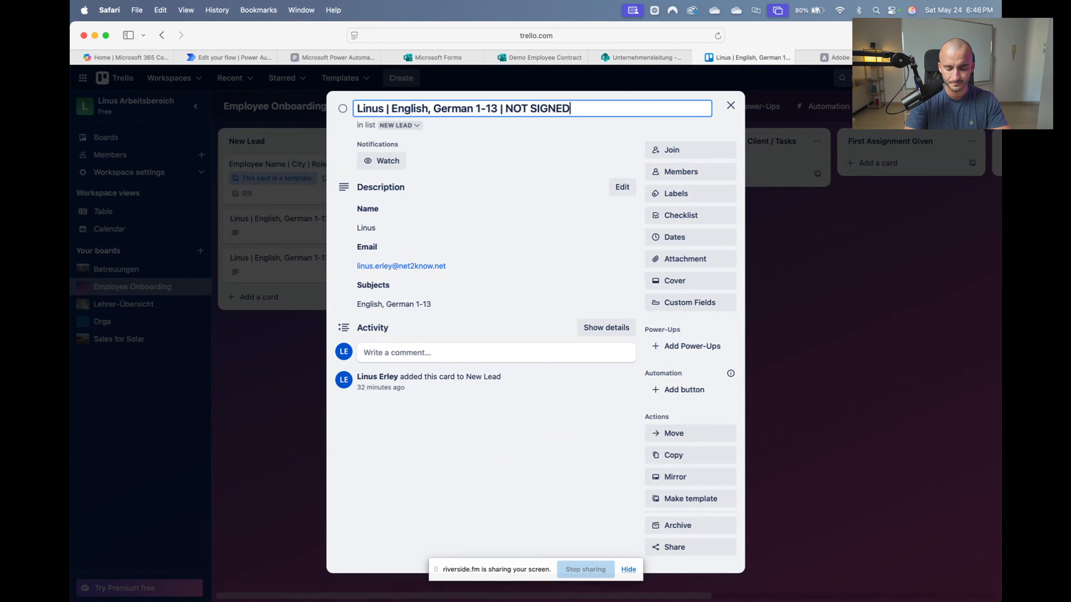
left_click(731, 105)
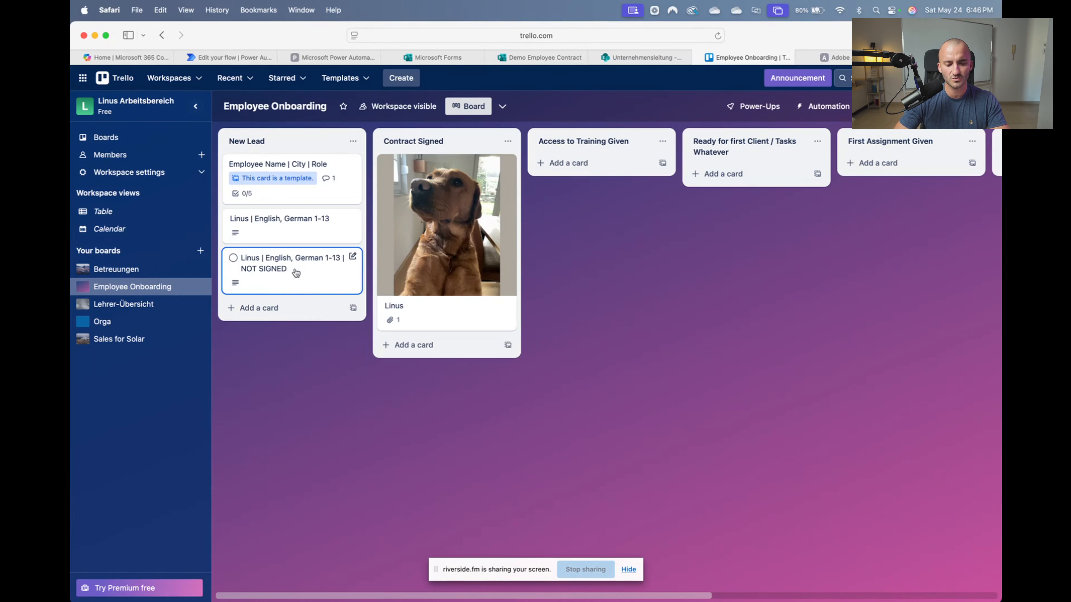
scroll(386, 272, "right", 1)
scroll(381, 270, "left", 1)
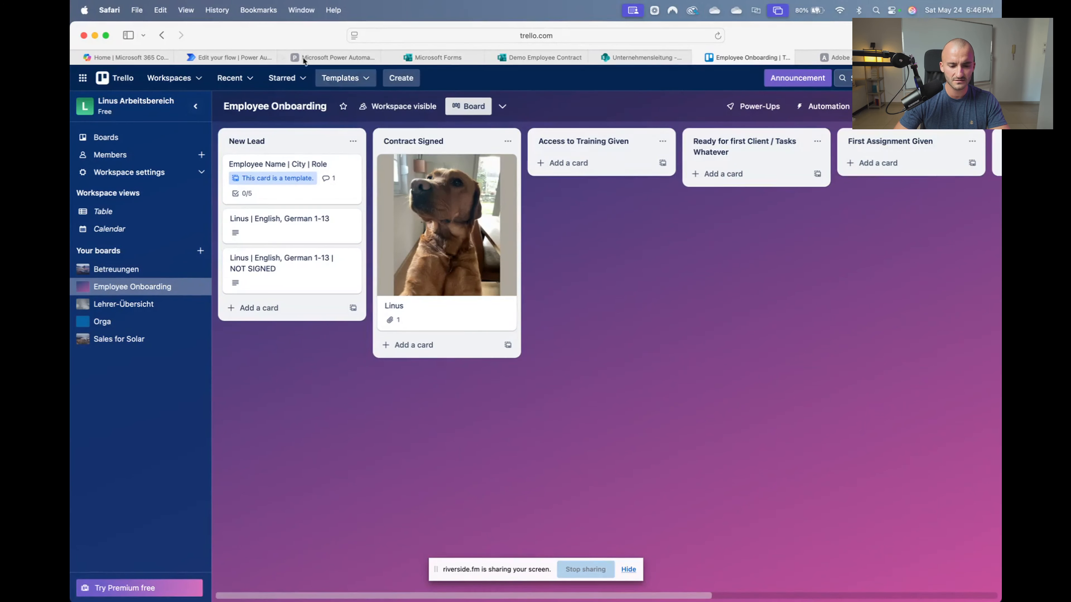
left_click(228, 58)
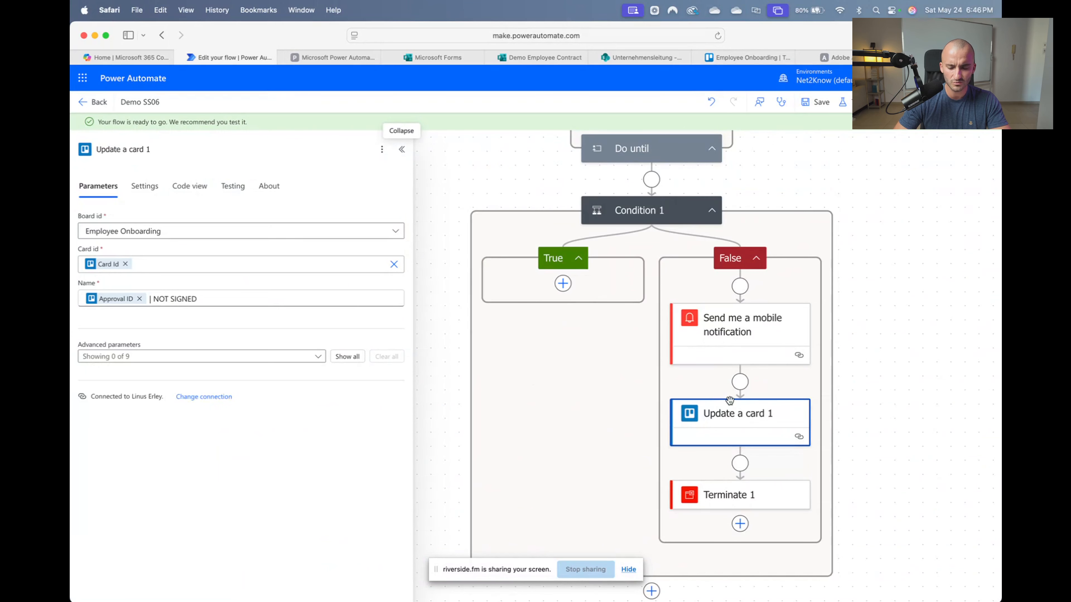
Add Board Id and List Id to Update a card 1: Employee Onboarding board, Not Hired list
left_click(263, 357)
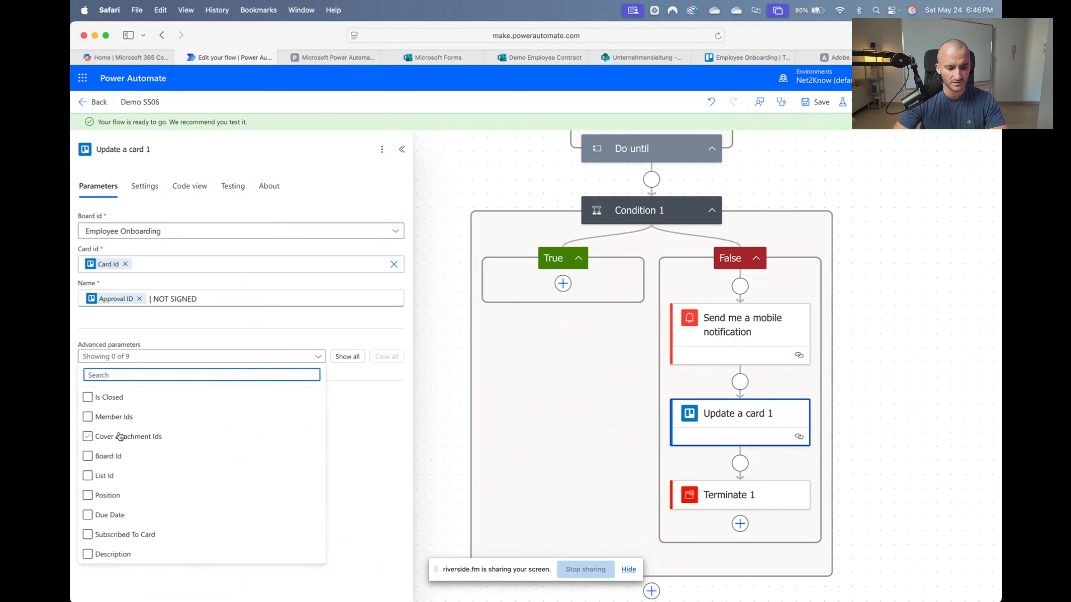
left_click(101, 456)
left_click(102, 476)
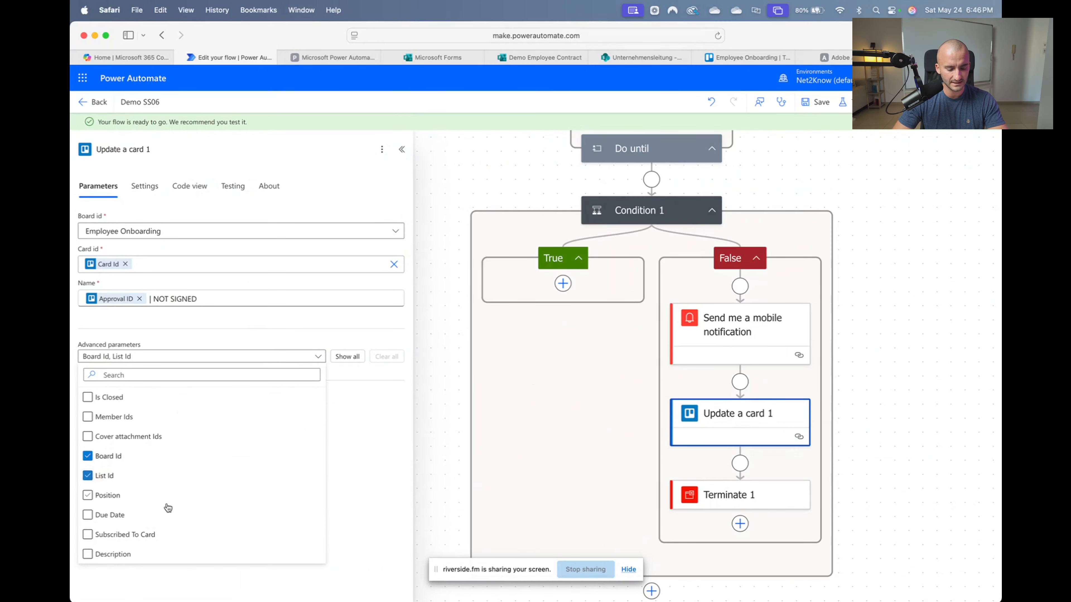
left_click(340, 511)
left_click(167, 379)
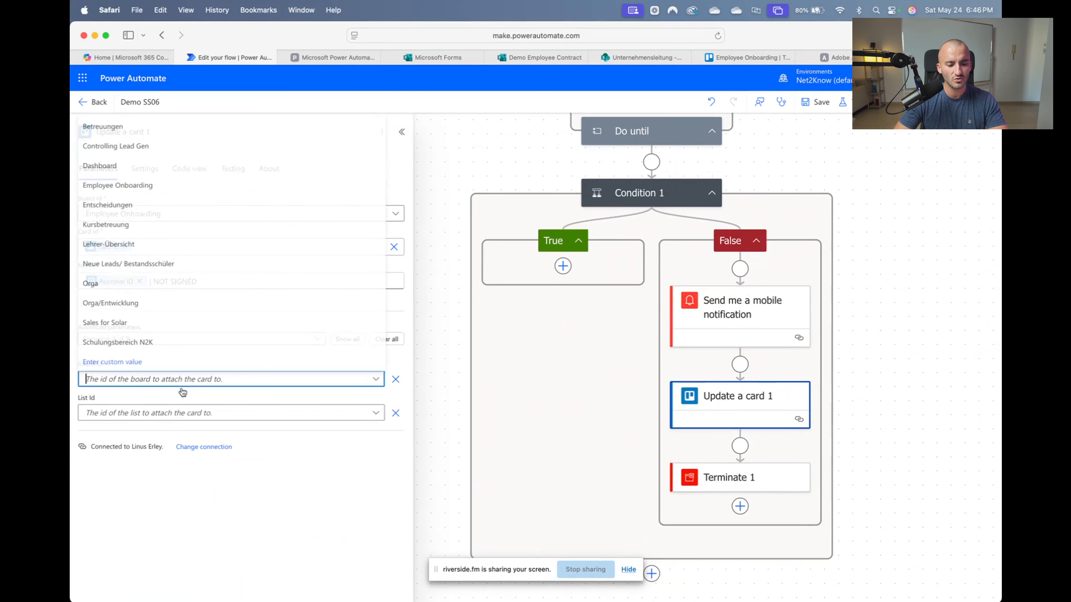
left_click(126, 184)
left_click(205, 413)
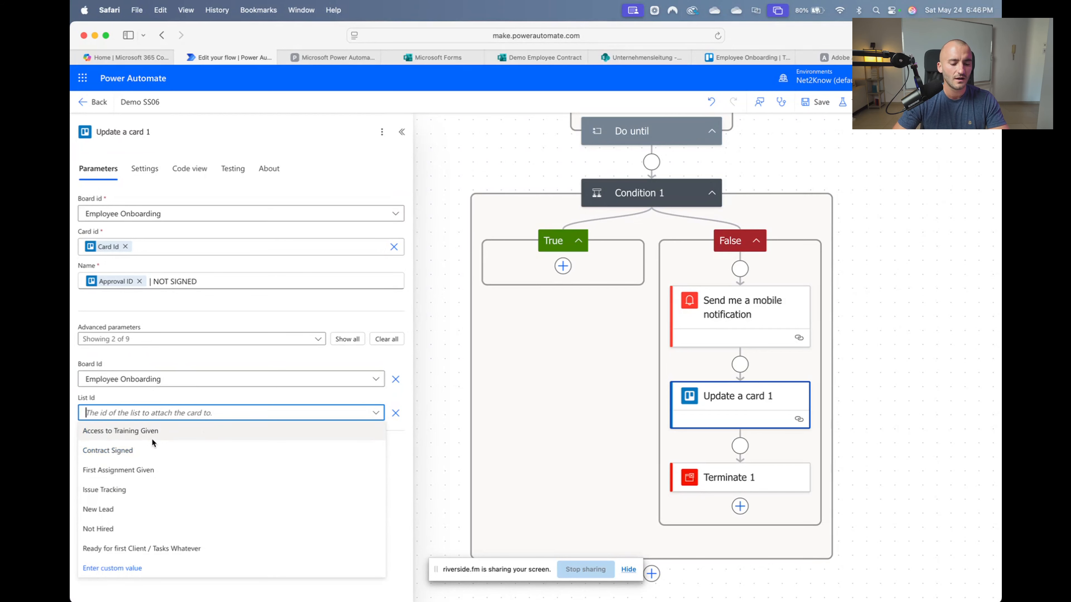
left_click(134, 528)
left_click(253, 523)
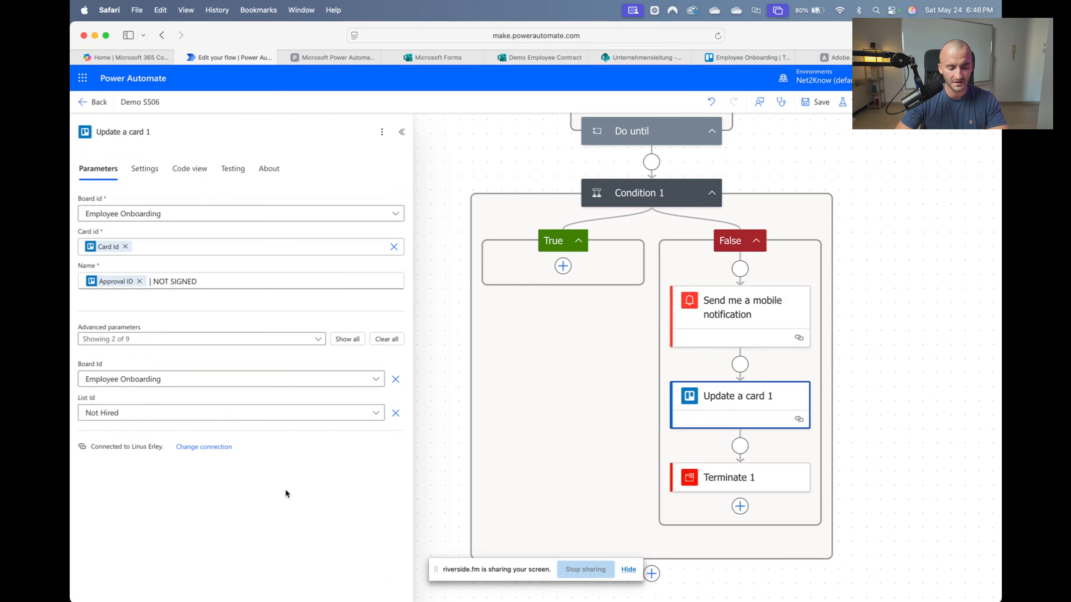
left_click(826, 373)
Open the Create an agreement step's settings and expand its Advanced parameters list
scroll(834, 375, "up", 5)
scroll(736, 347, "up", 10)
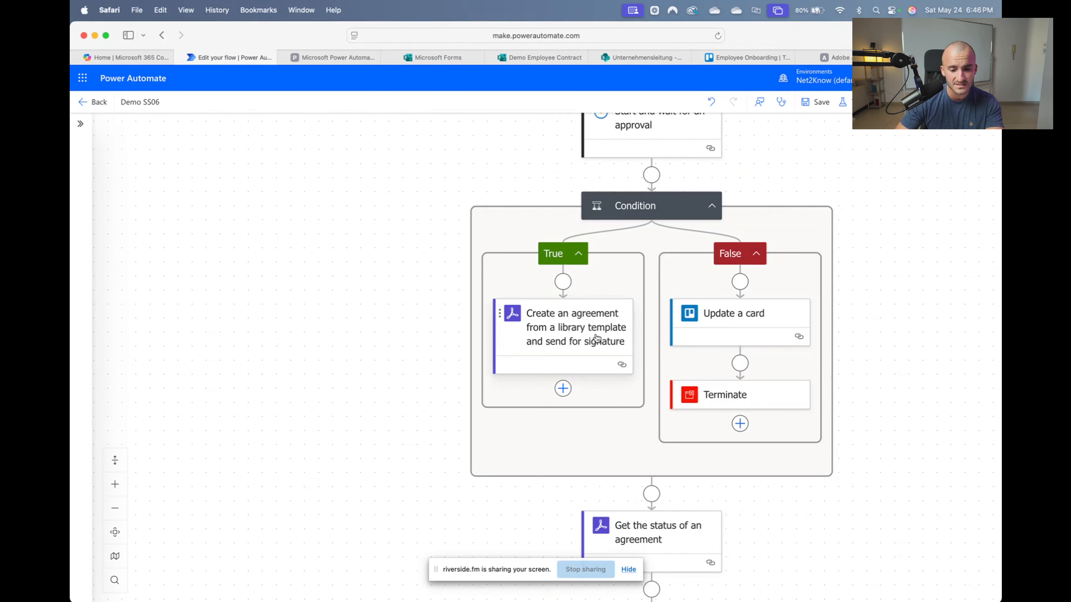
left_click(596, 339)
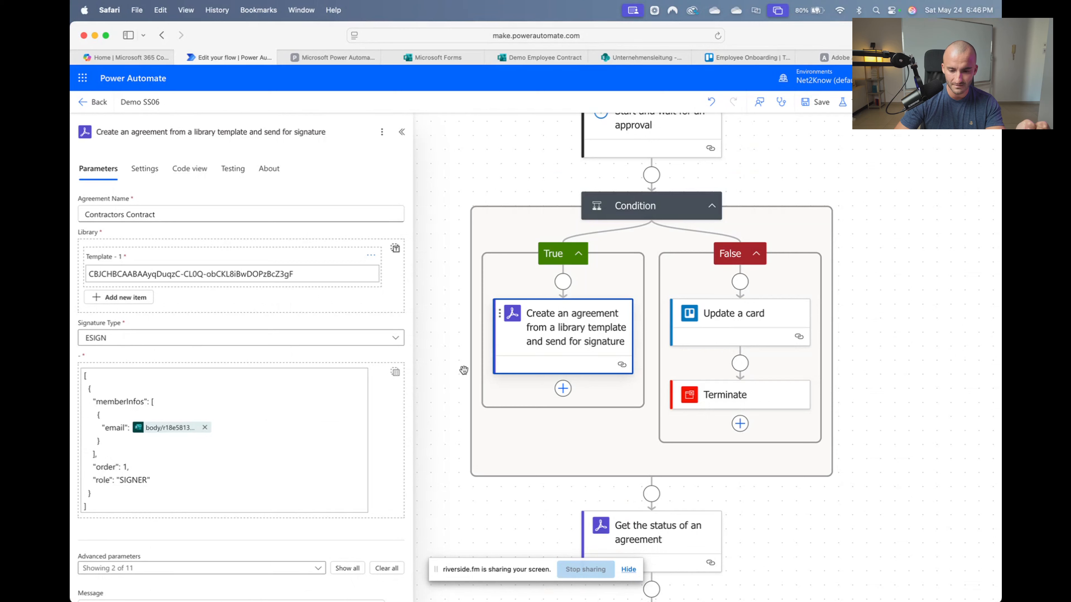
scroll(331, 481, "down", 3)
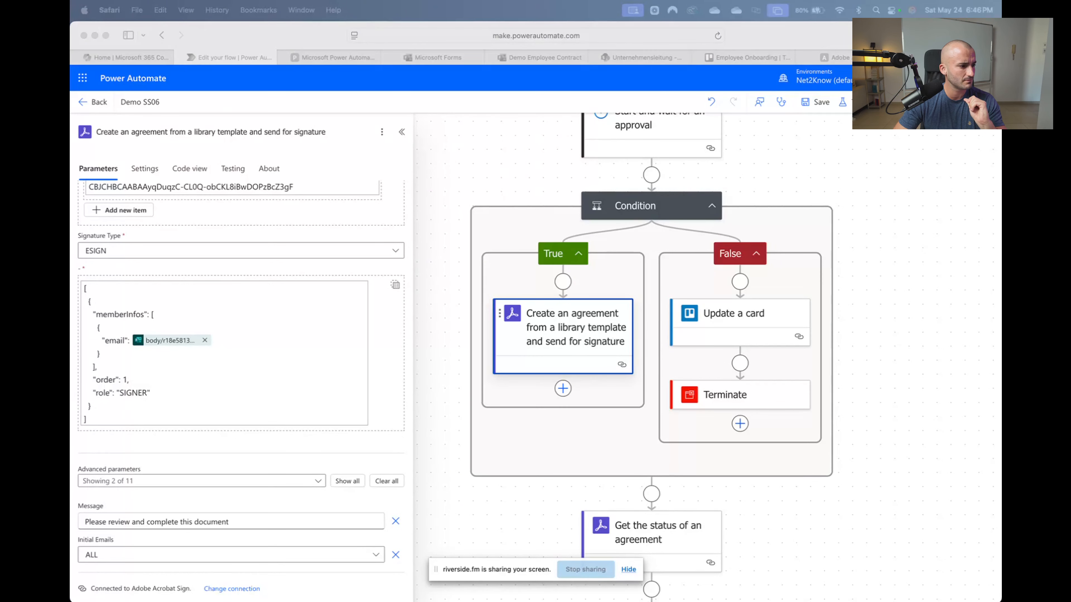
left_click(229, 481)
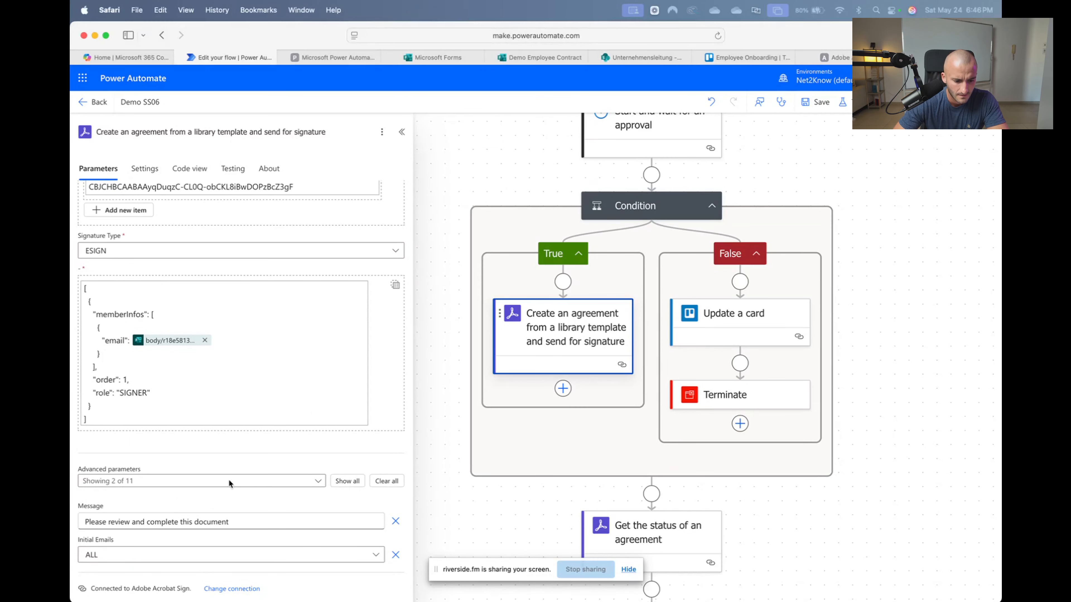
left_click(282, 484)
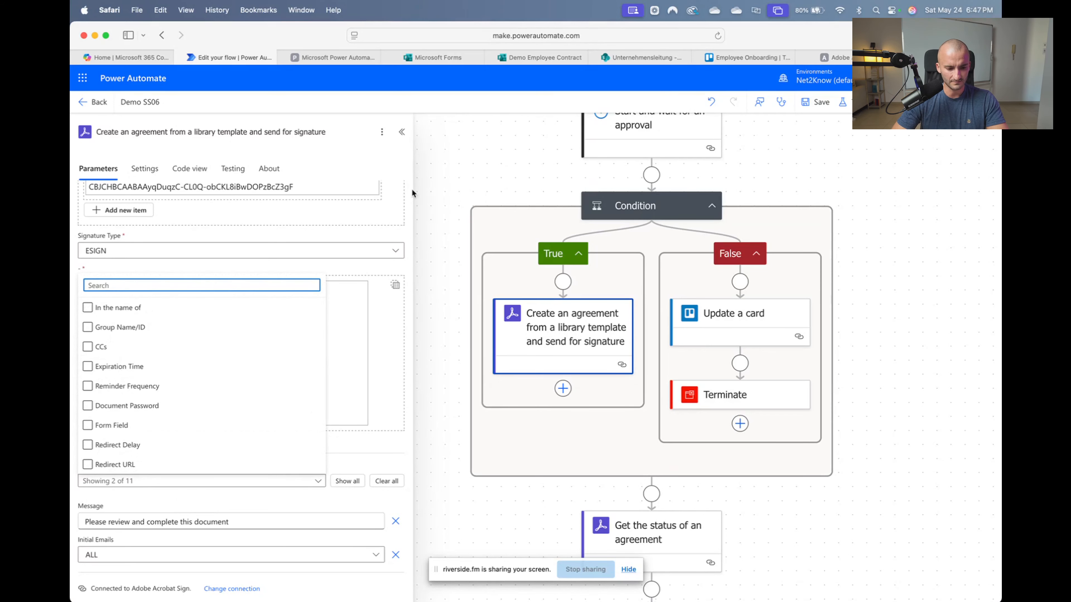
left_click(833, 57)
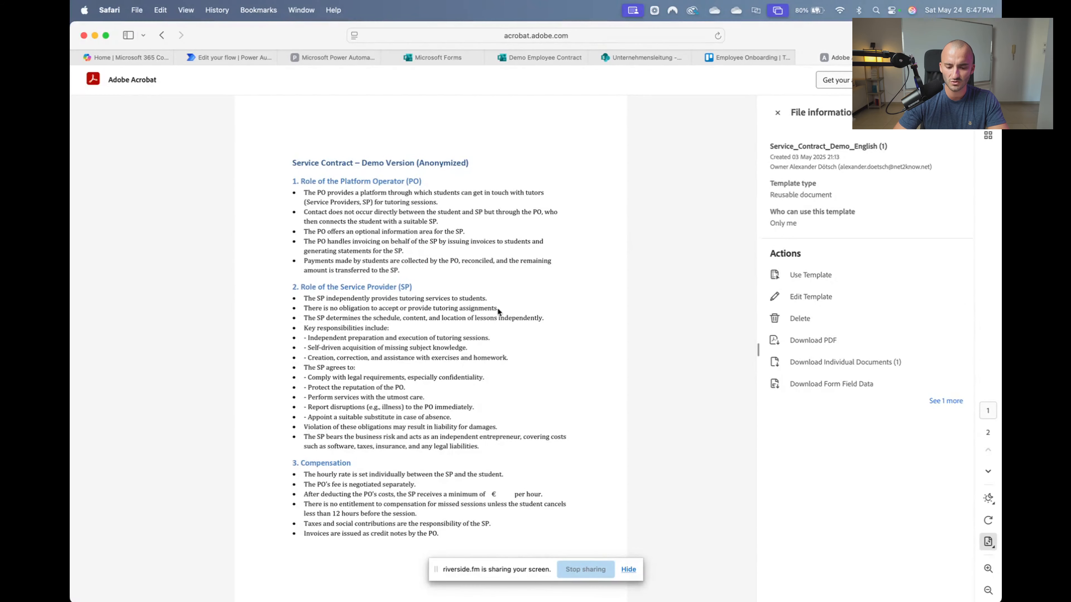
scroll(498, 311, "down", 5)
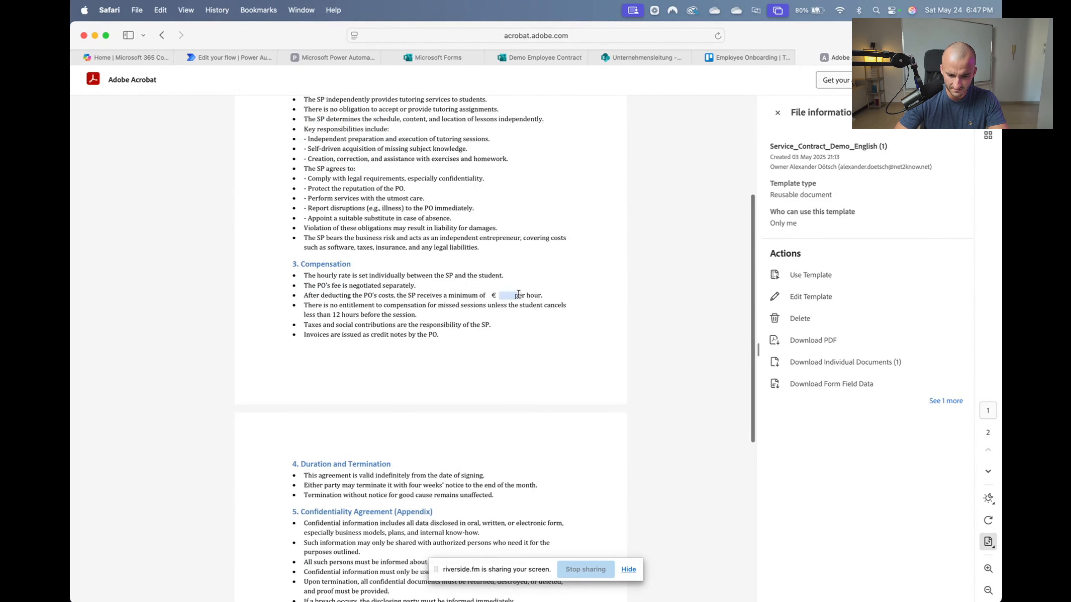
left_click(510, 296)
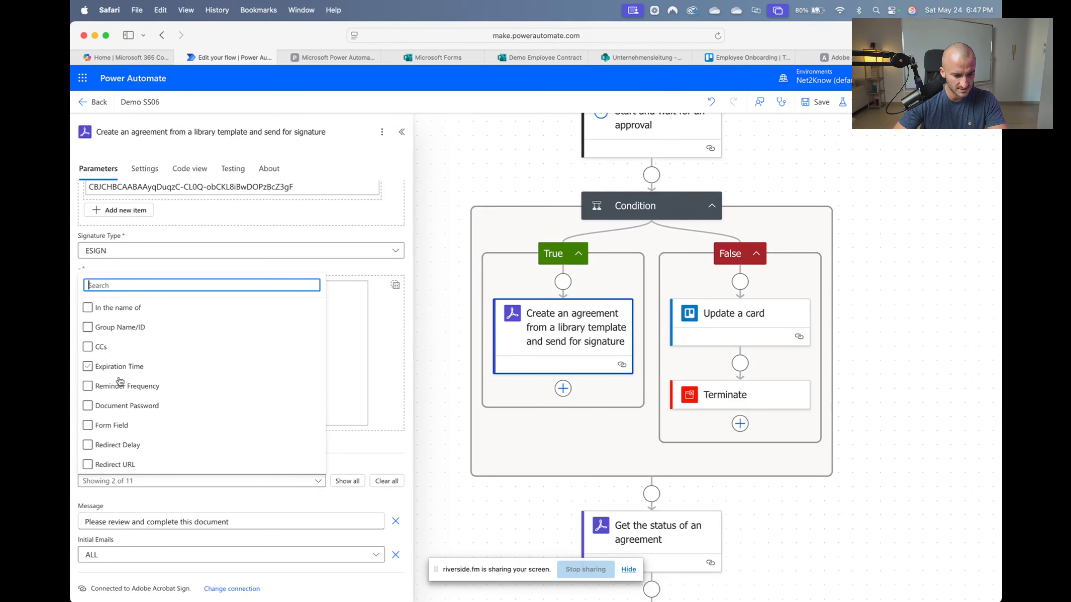
Add a Form Field item named 'Custom Field 1' to the agreement step's advanced parameters
left_click(122, 427)
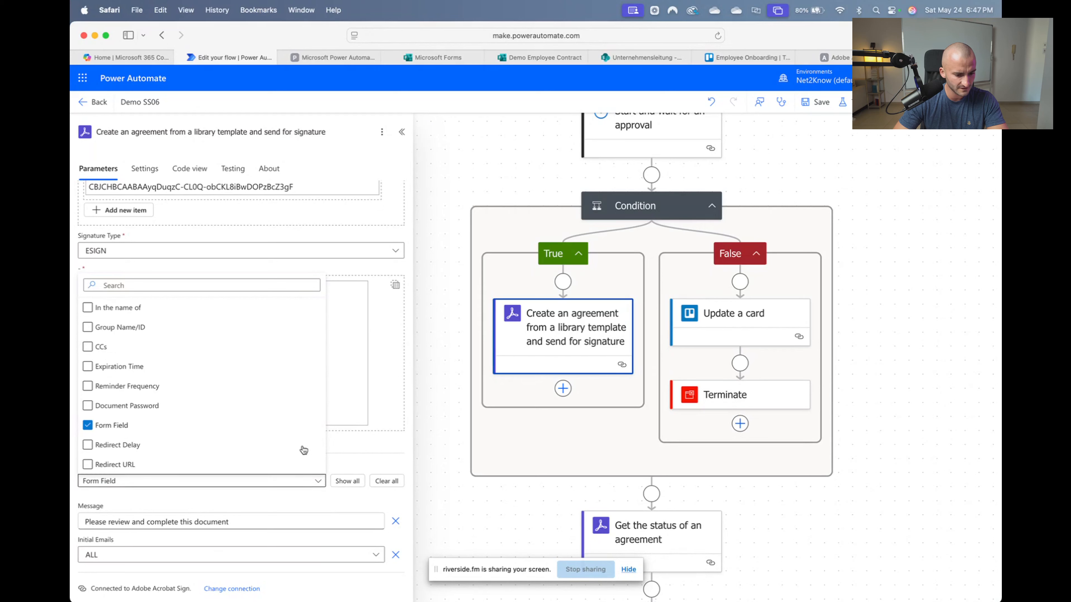
left_click(384, 442)
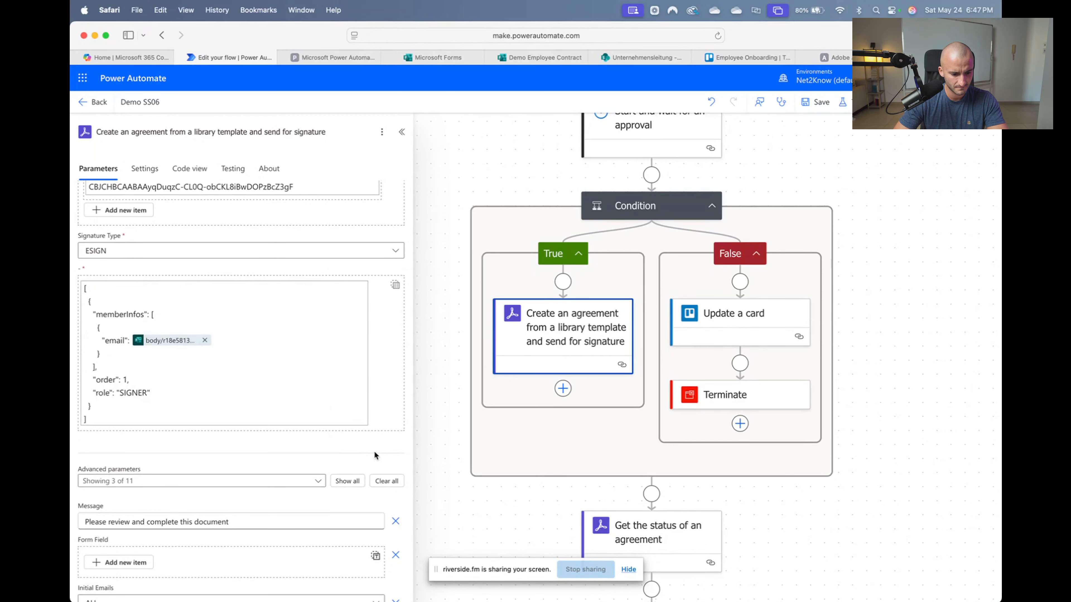
scroll(374, 451, "down", 1)
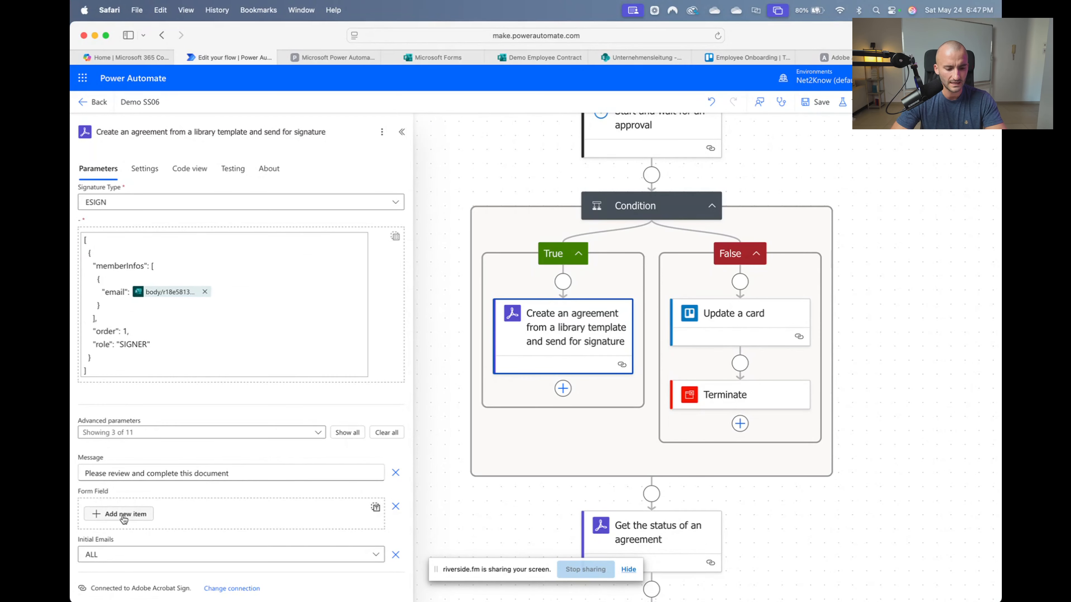
left_click(134, 524)
scroll(127, 485, "down", 2)
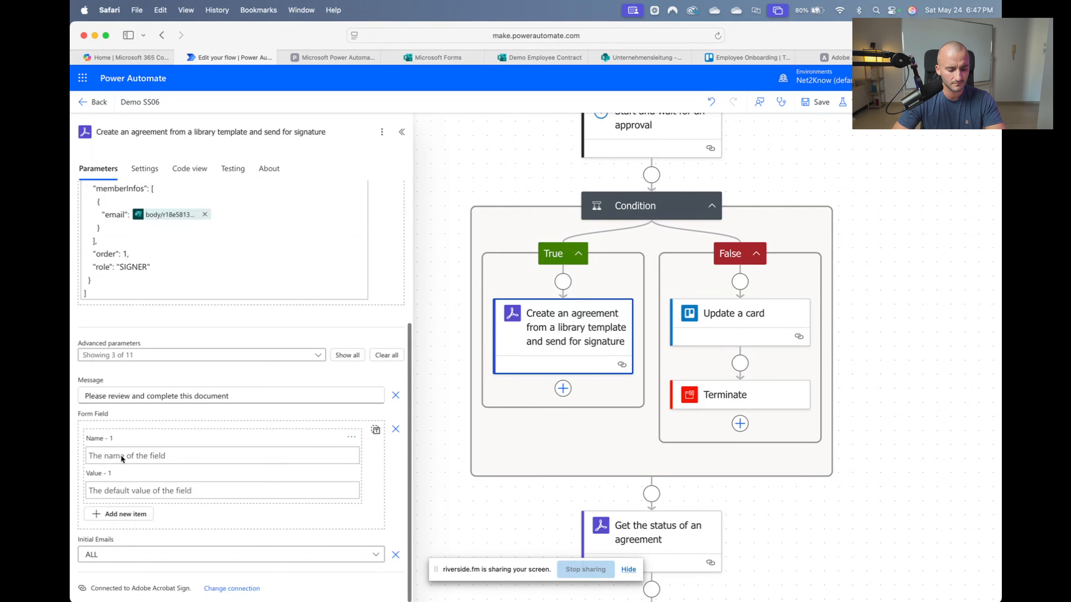
left_click(130, 455)
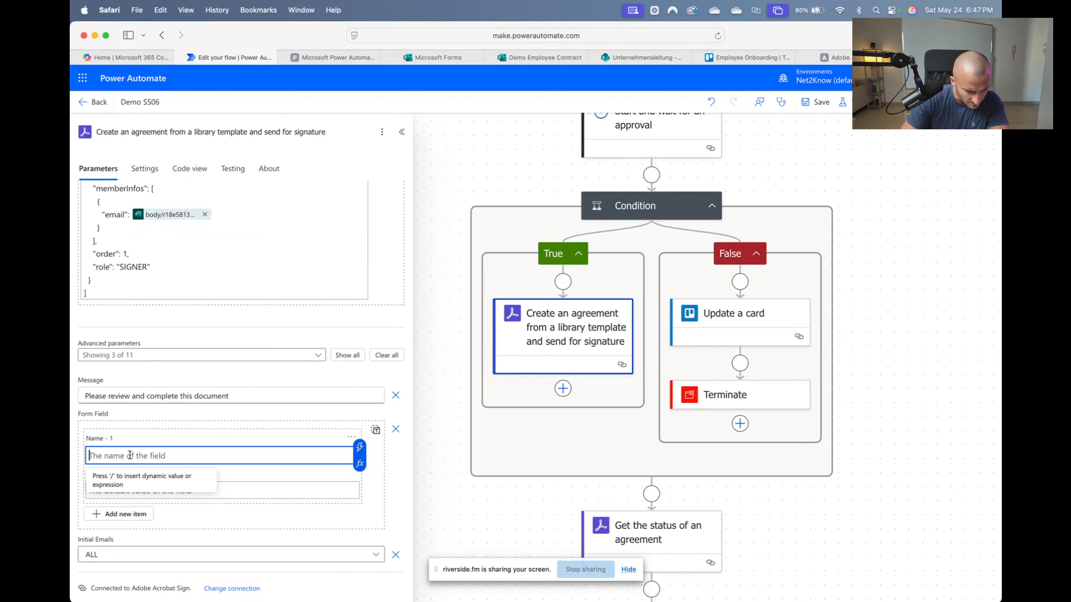
type("Custom Field 1")
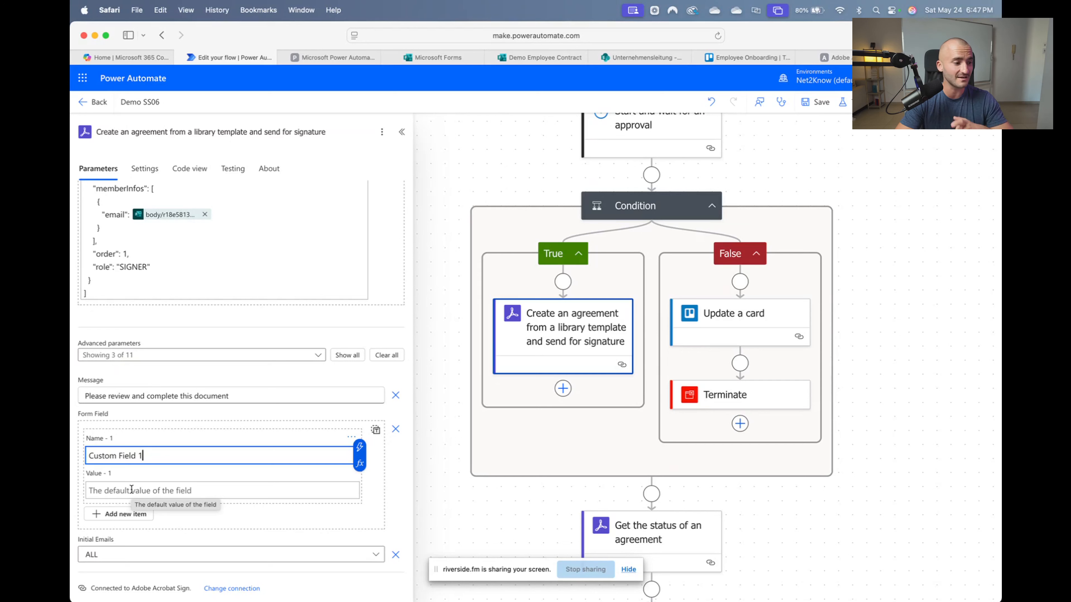
Set the Custom Field 1 value to the Rate dynamic value
left_click(202, 489)
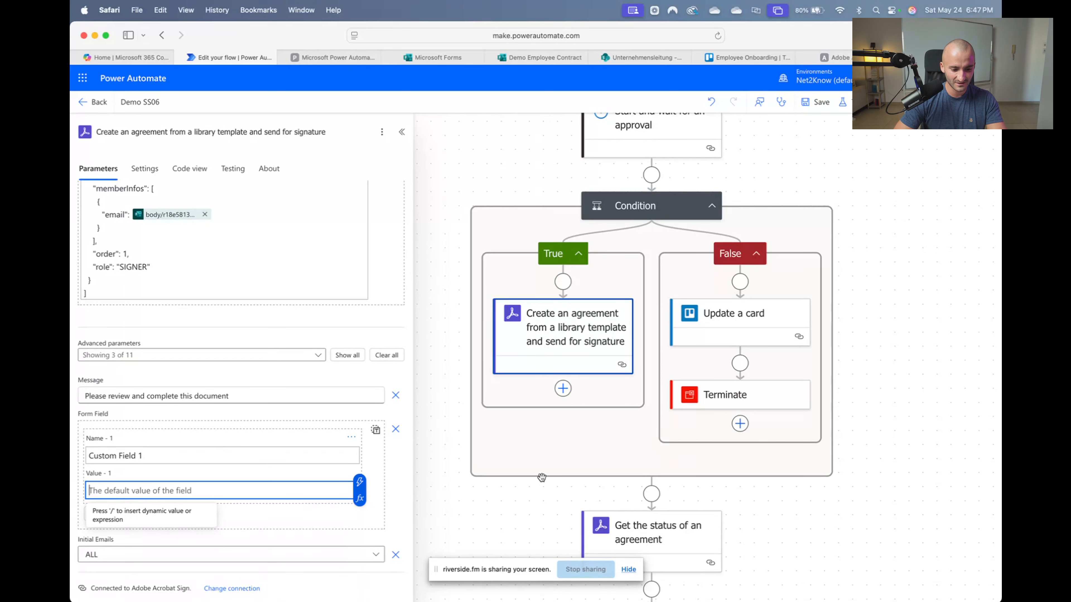
left_click(359, 482)
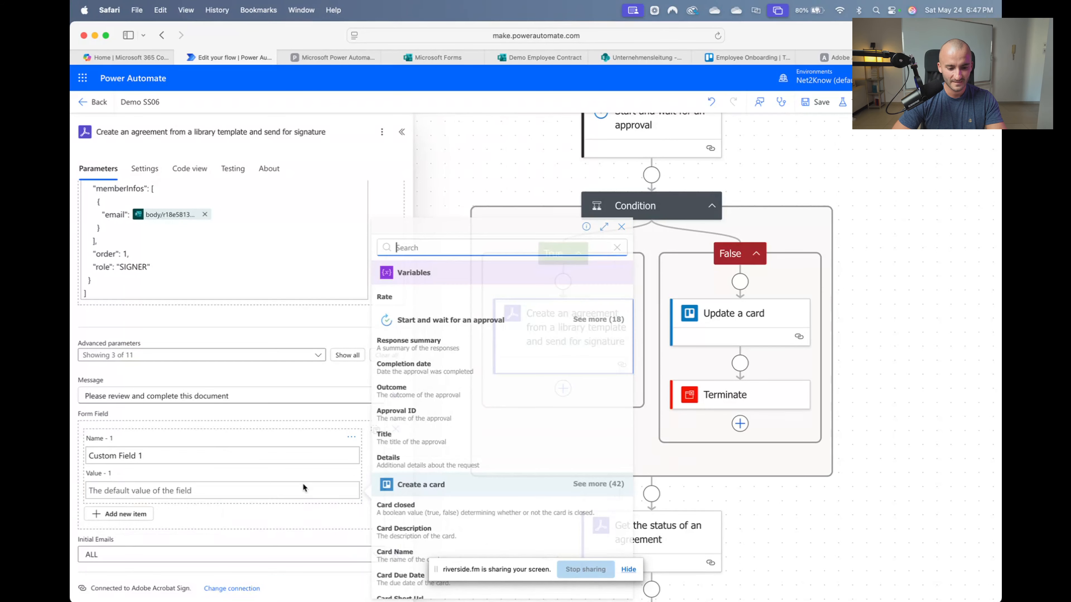
left_click(473, 331)
scroll(474, 331, "up", 3)
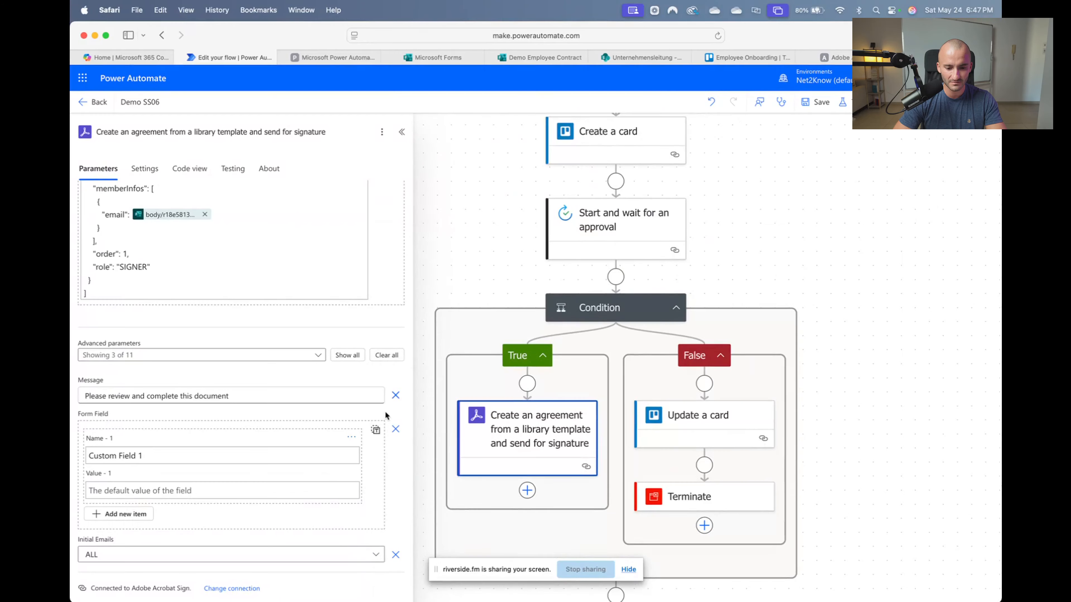
left_click(308, 493)
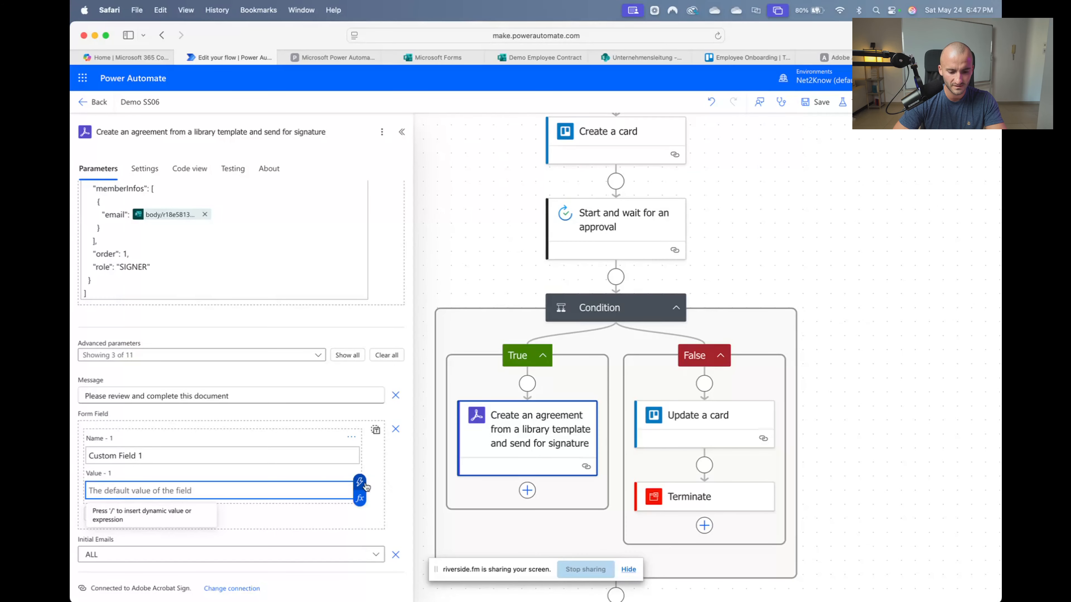
left_click(362, 485)
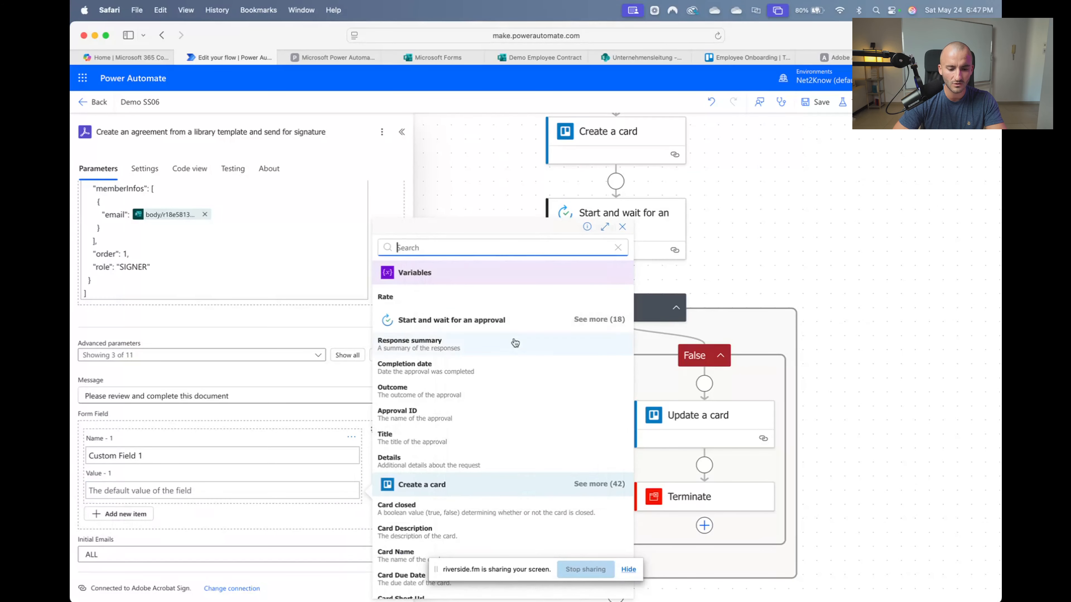
left_click(462, 296)
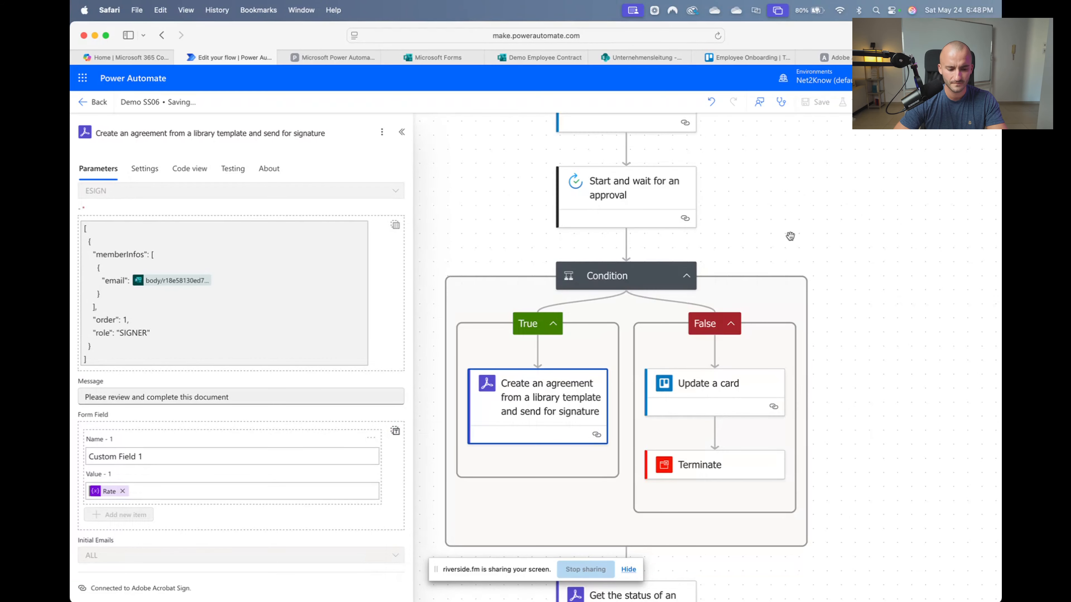
scroll(789, 236, "down", 2)
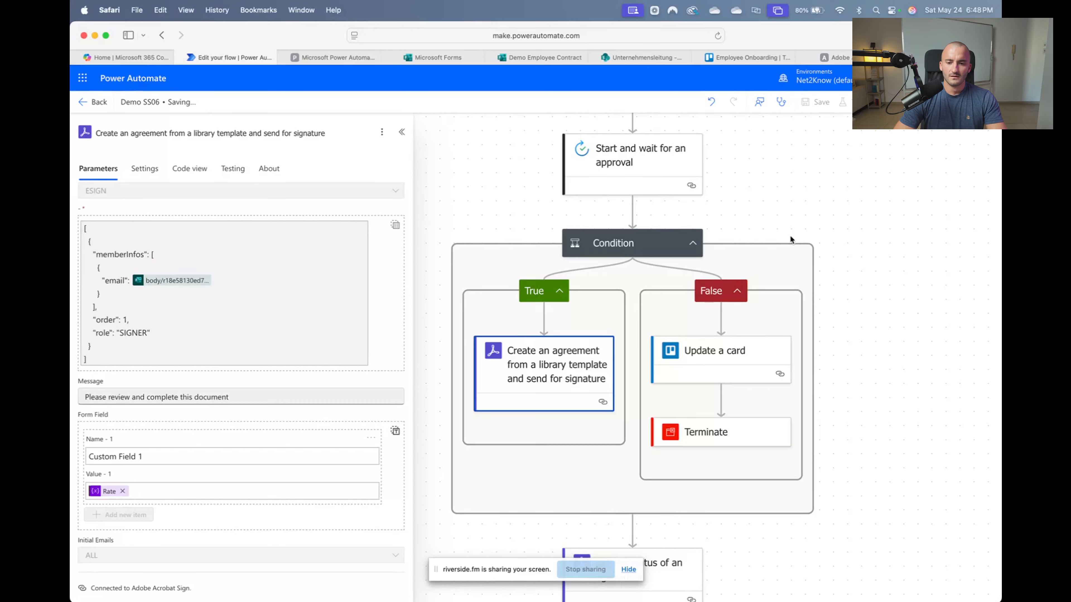
scroll(791, 236, "down", 2)
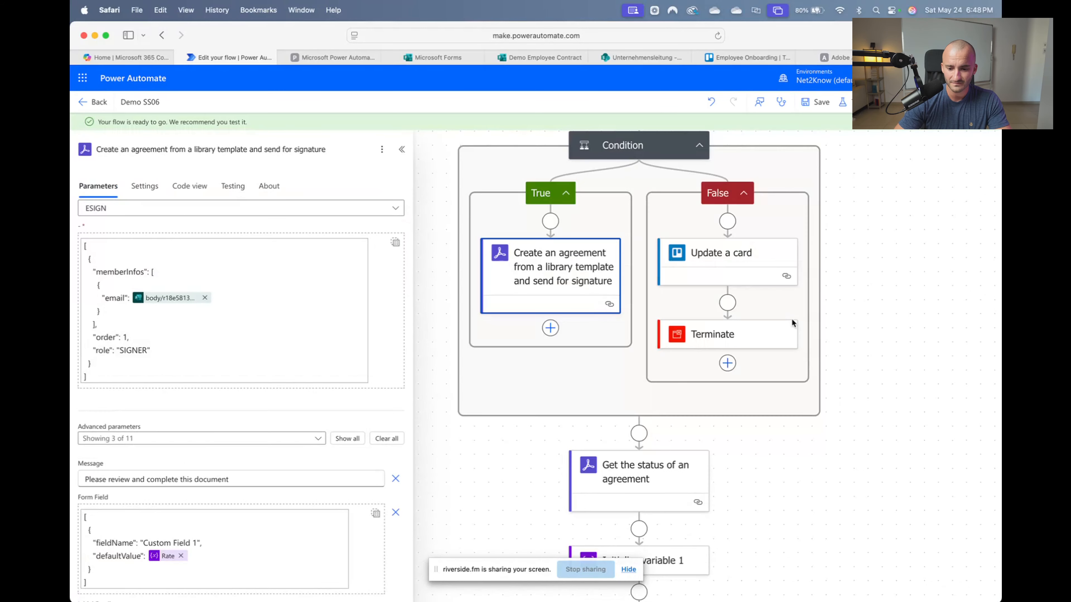
scroll(792, 321, "down", 4)
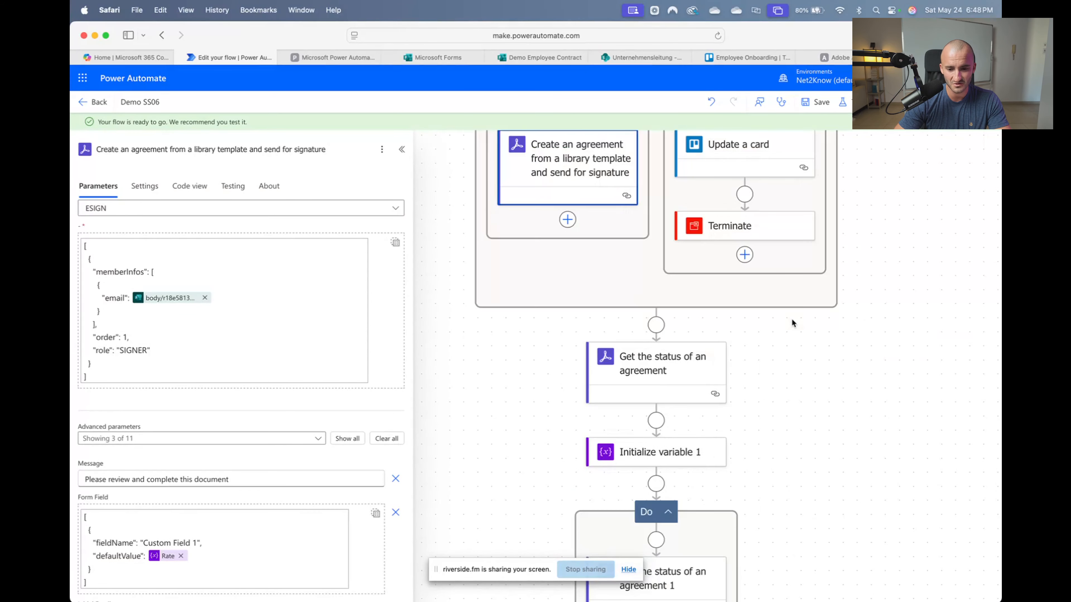
scroll(793, 321, "down", 15)
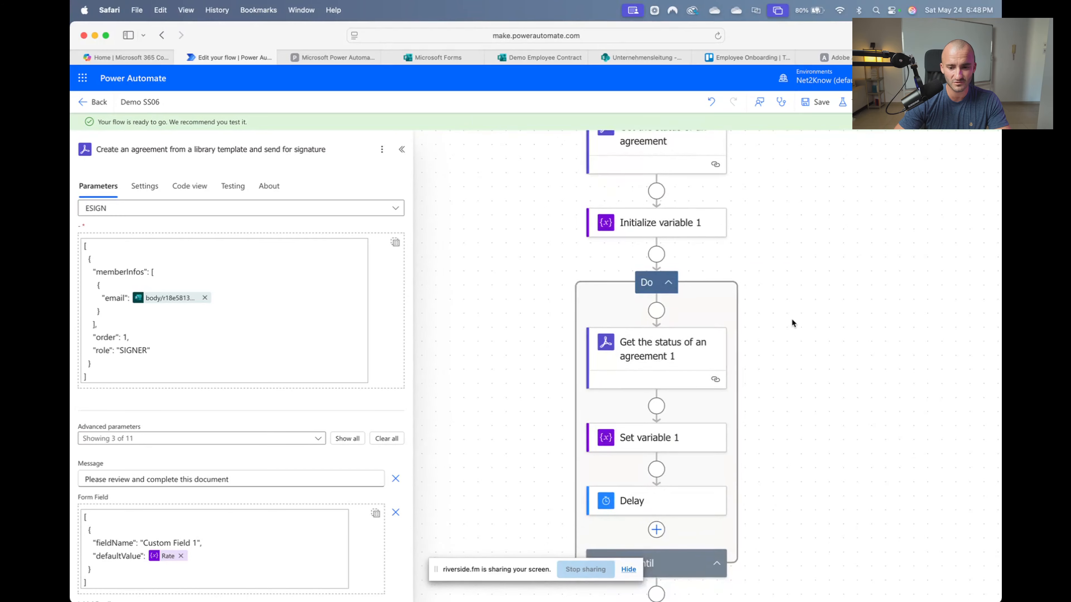
scroll(792, 322, "down", 10)
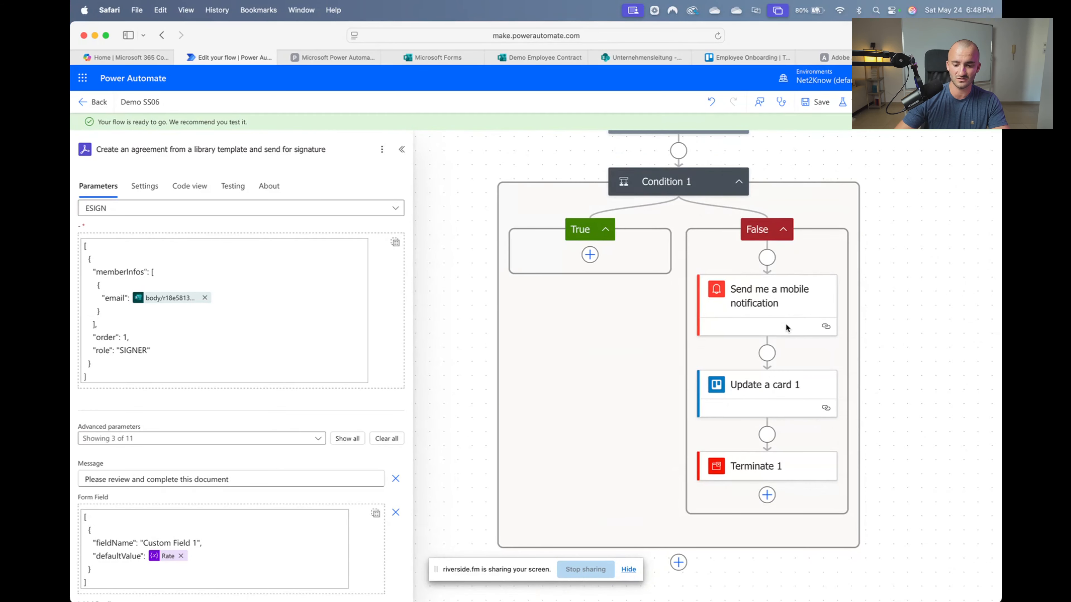
left_click(777, 329)
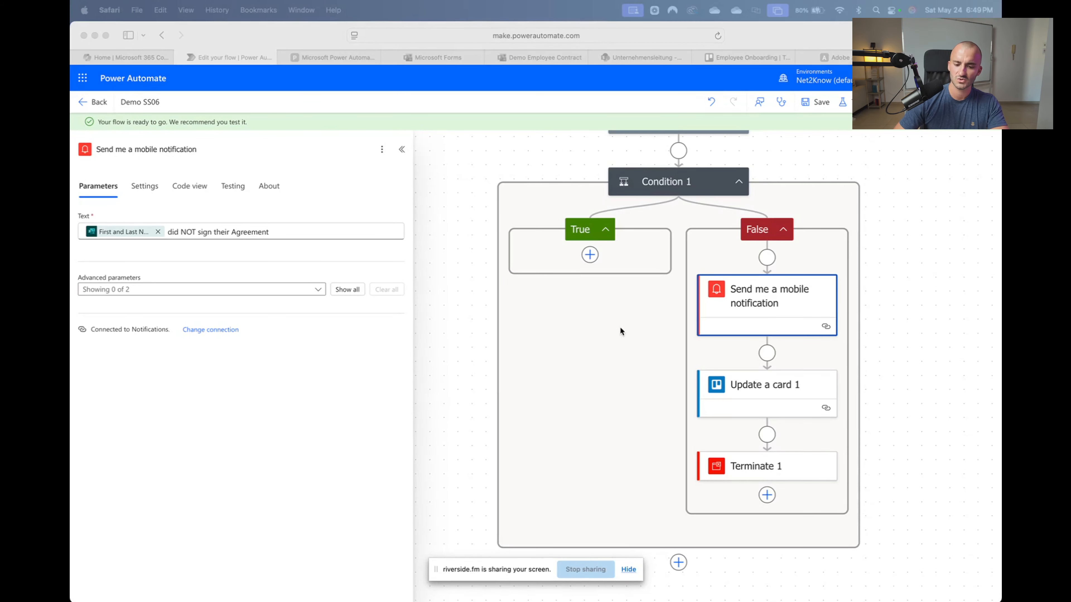
scroll(620, 331, "up", 5)
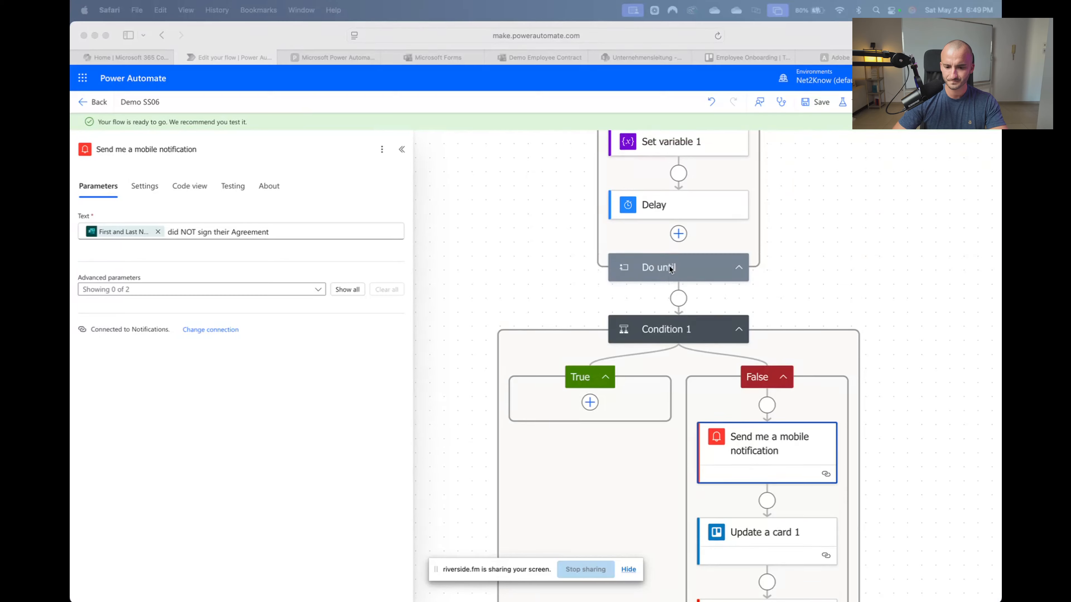
scroll(671, 270, "down", 8)
scroll(669, 270, "up", 15)
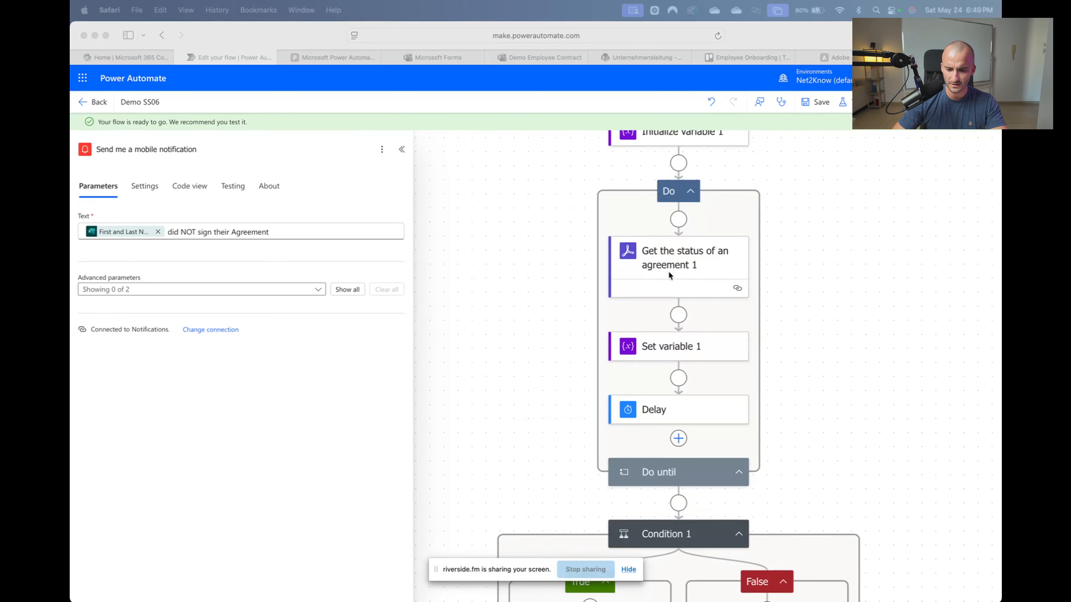
scroll(755, 348, "down", 4)
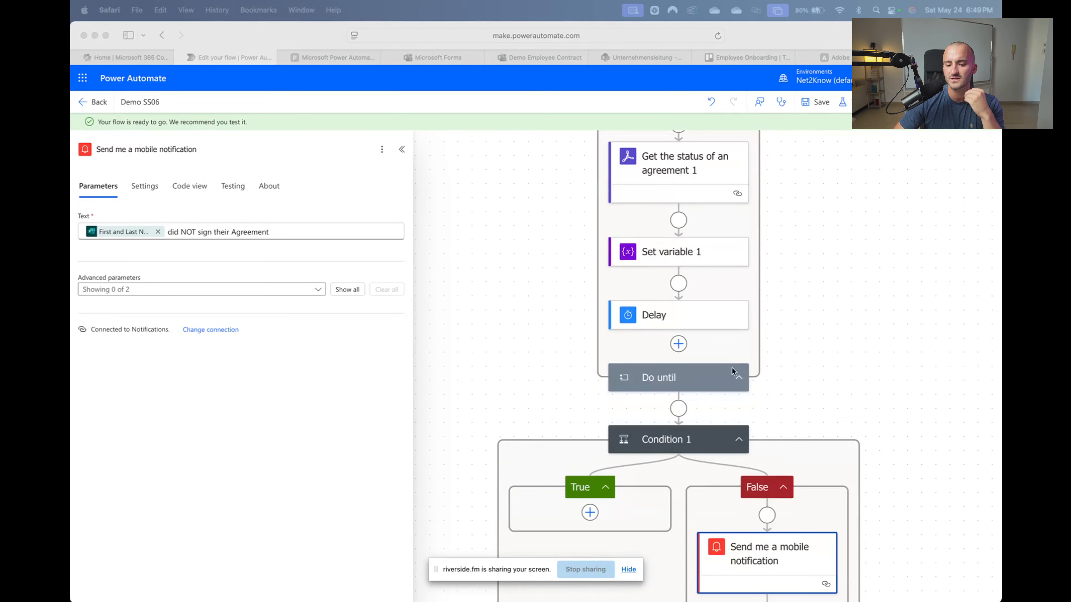
scroll(674, 380, "down", 6)
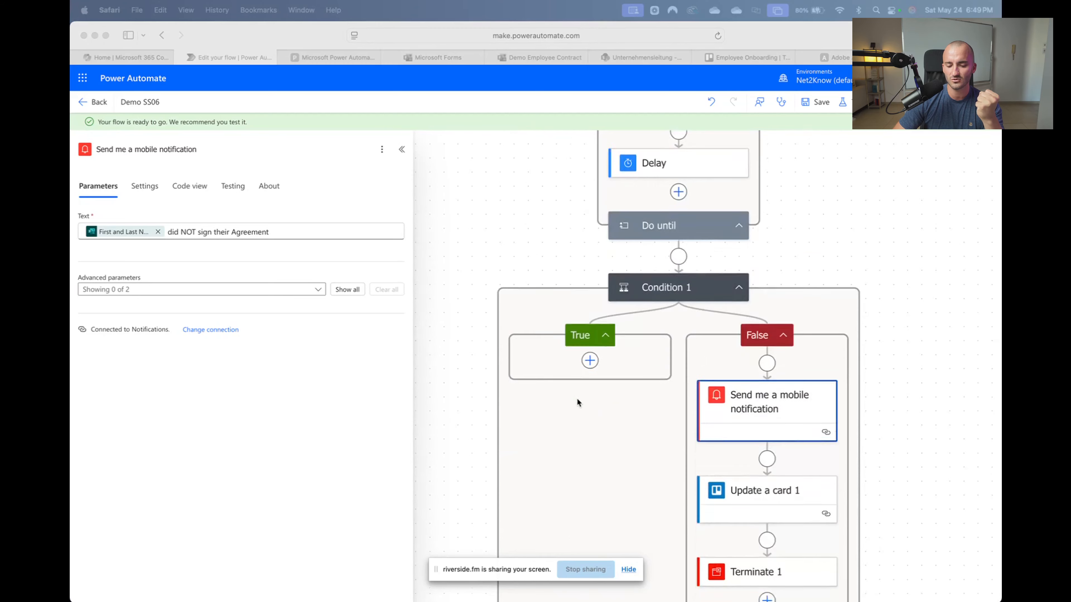
scroll(578, 403, "down", 4)
Search 'adobe Sign' and add 'Get a PDF of a signed agreement' to the True branch
left_click(590, 263)
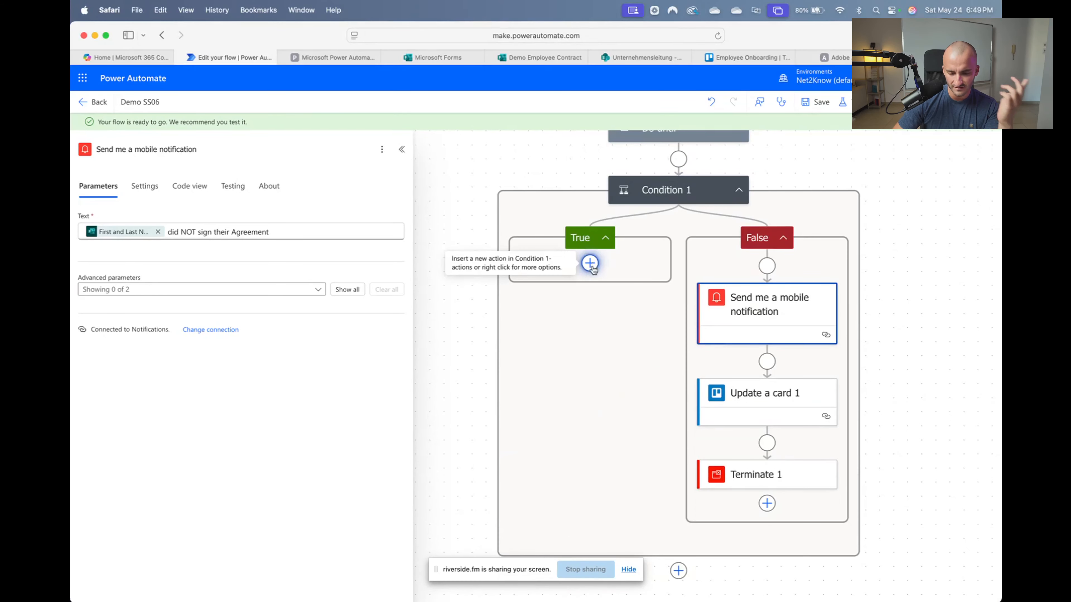
left_click(590, 263)
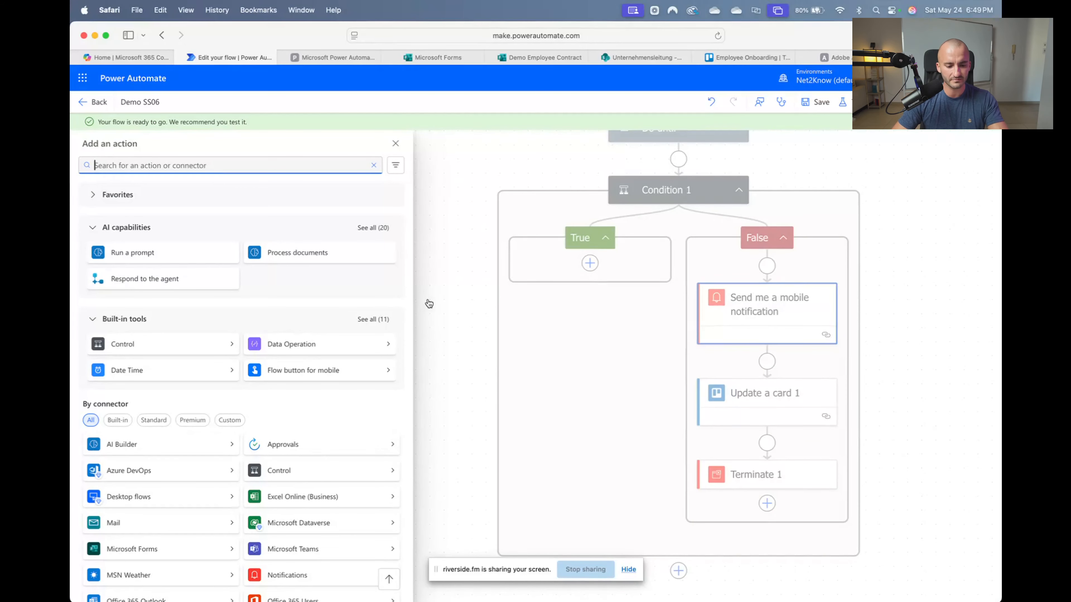
type("adobe Sign")
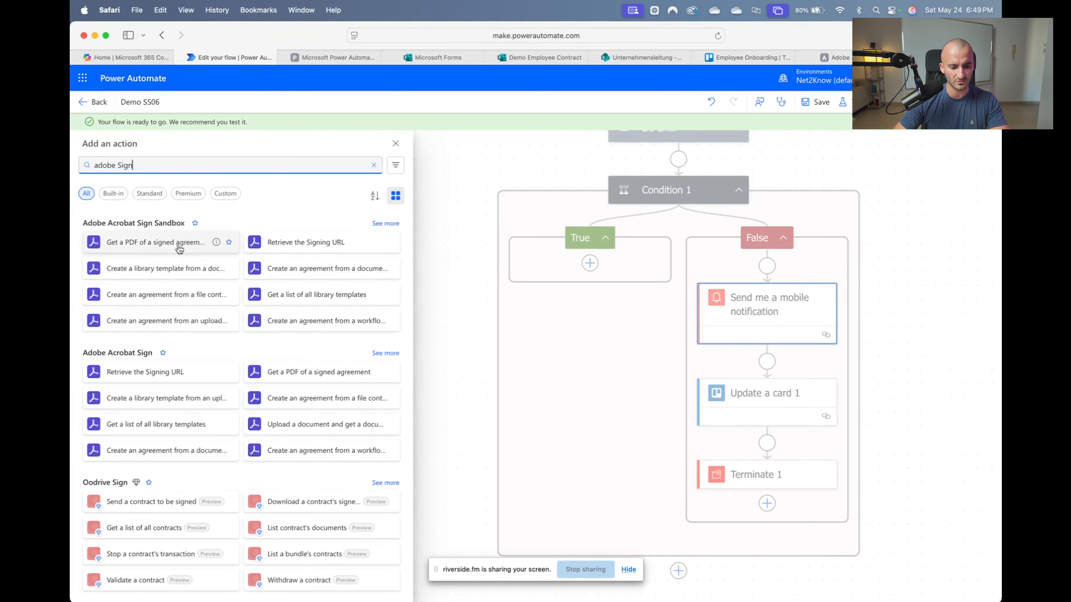
left_click(174, 248)
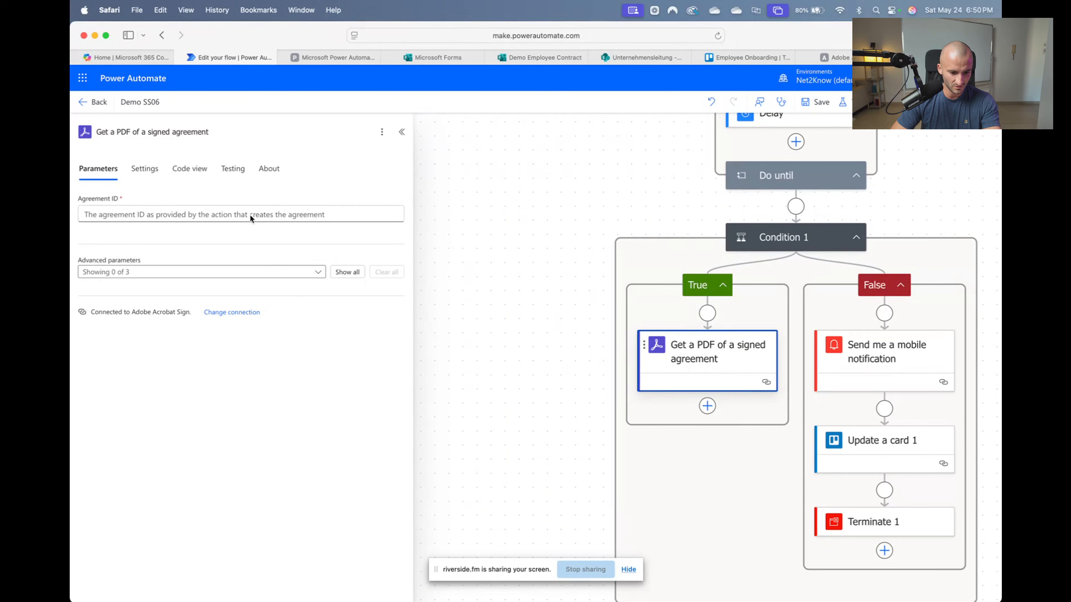
Fill the PDF step's Agreement ID from 'Get the status of an agreement 1' and search 'sharepoint' for a next action
left_click(302, 221)
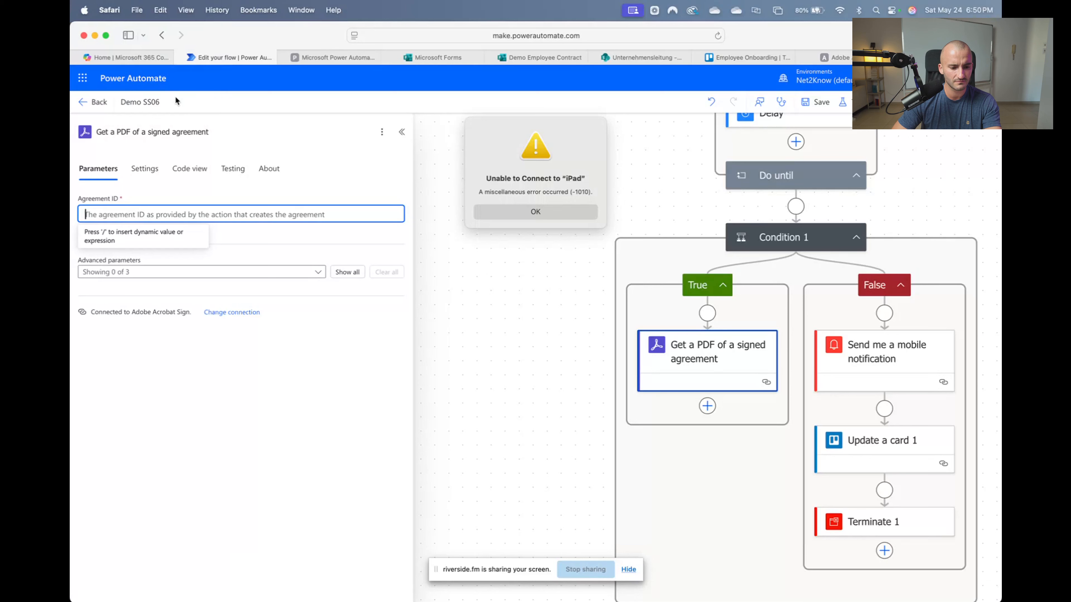
left_click(536, 213)
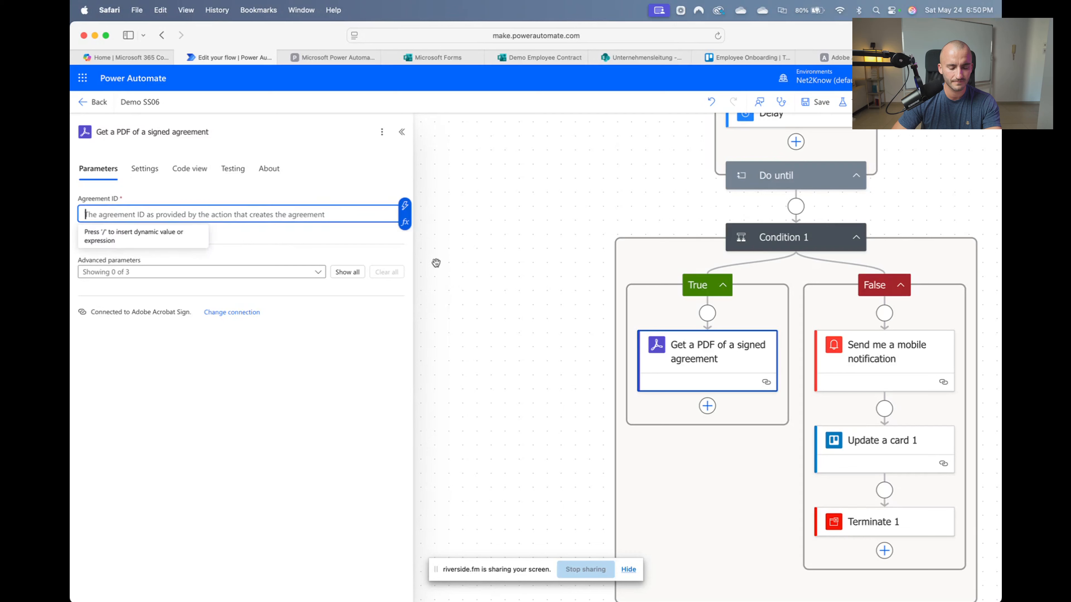
left_click(405, 206)
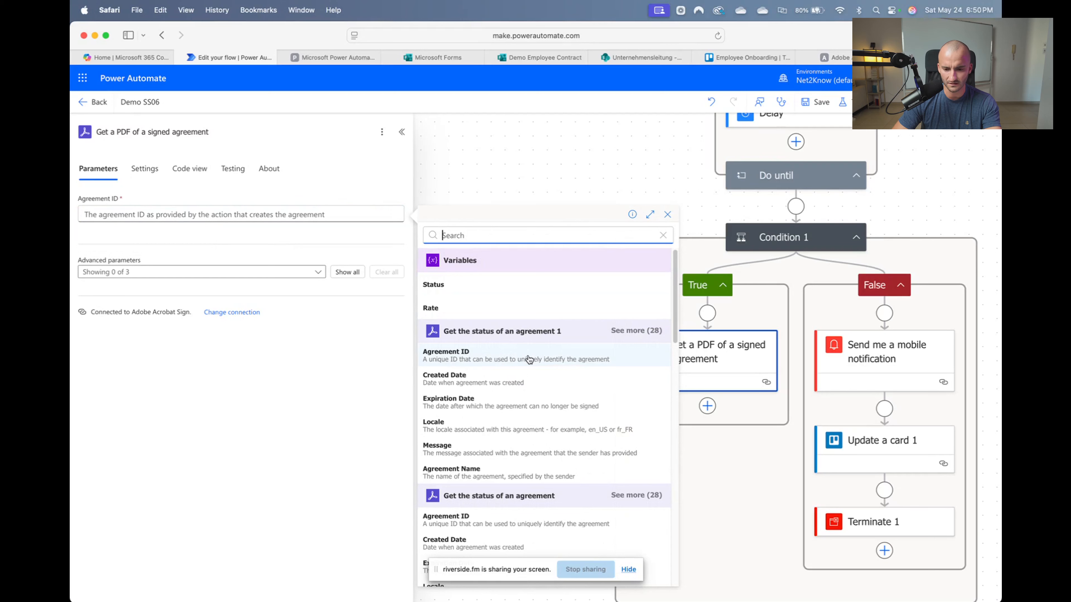
left_click(550, 360)
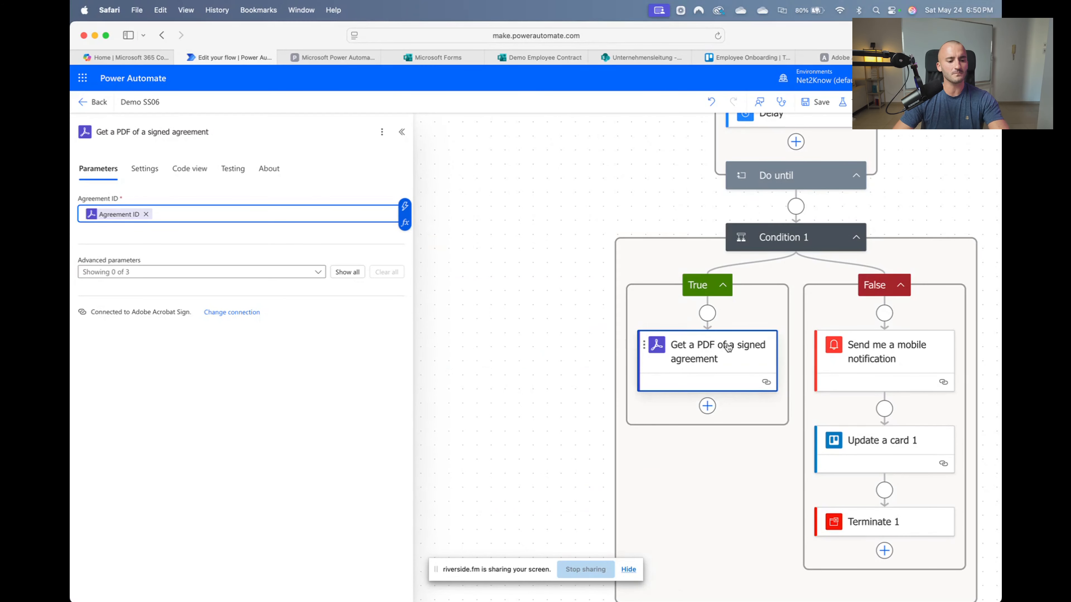
left_click(711, 407)
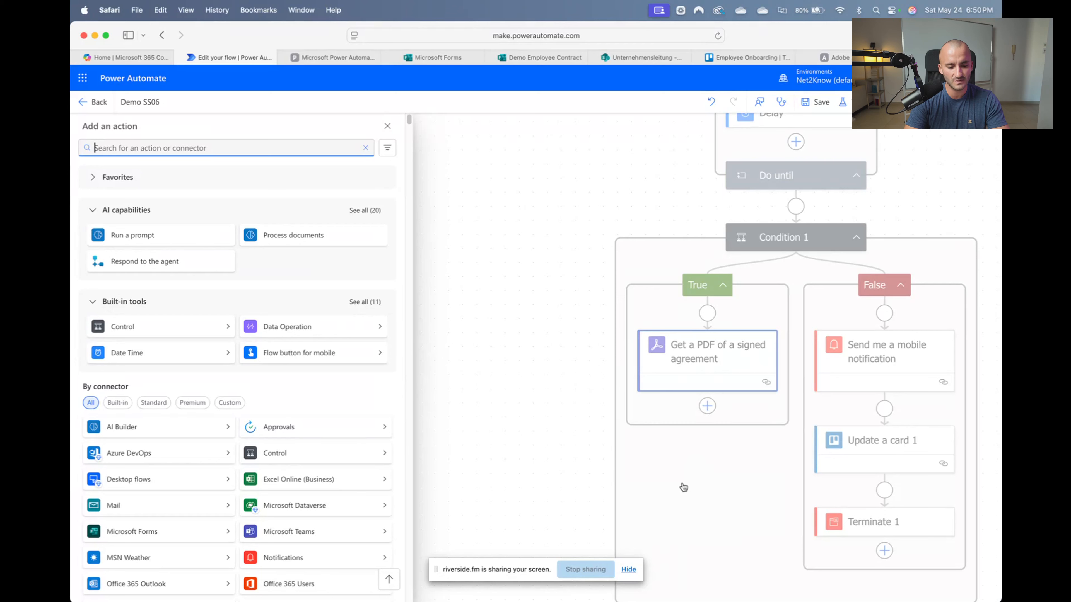
type("sharepo")
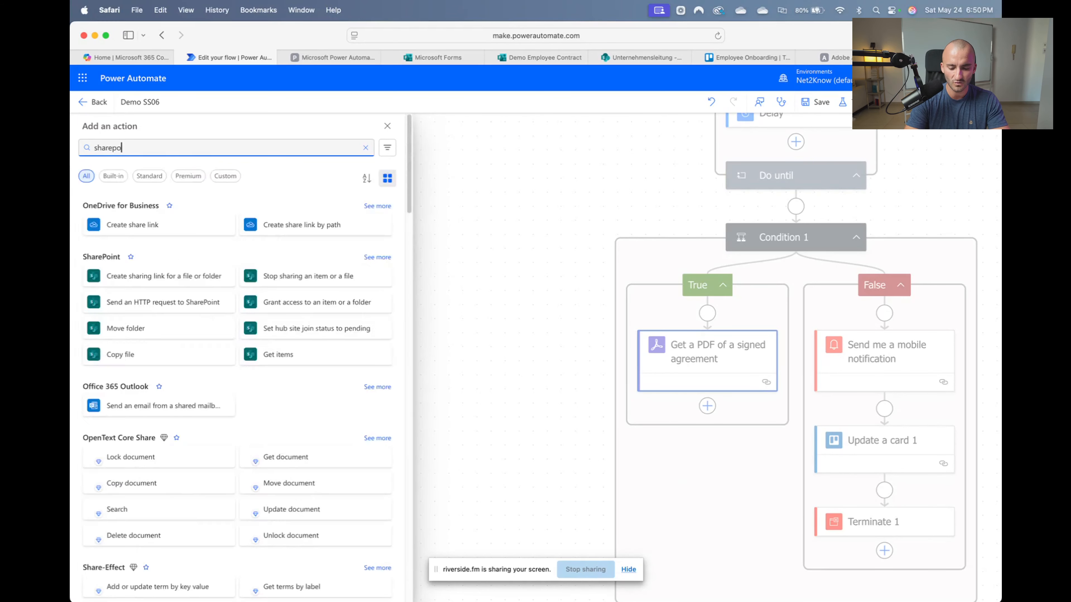
type("int")
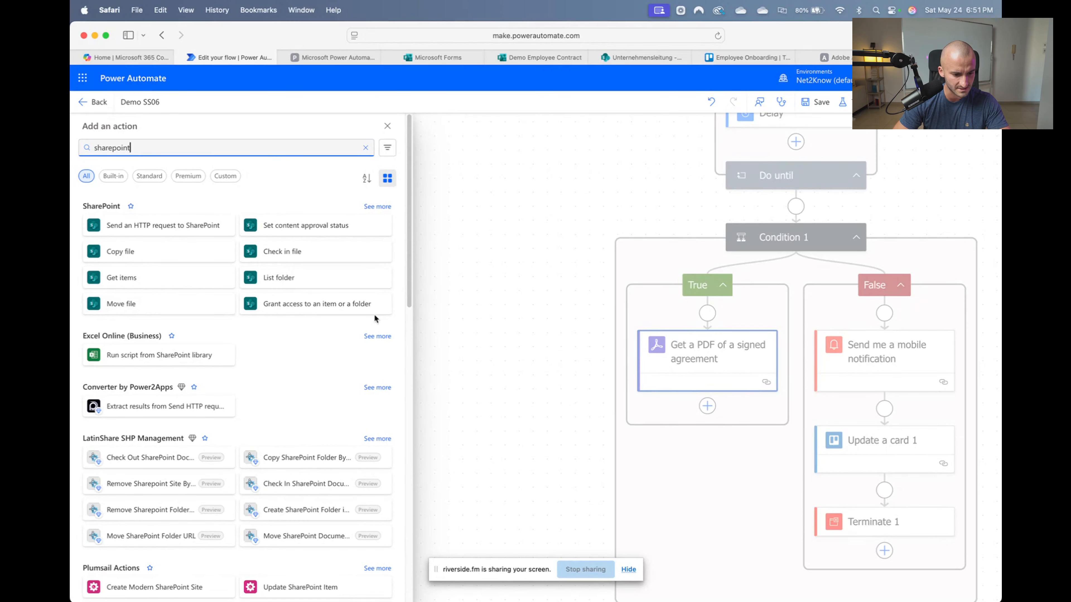
Add SharePoint's 'Create new folder' action after the signed-agreement PDF step
left_click(381, 206)
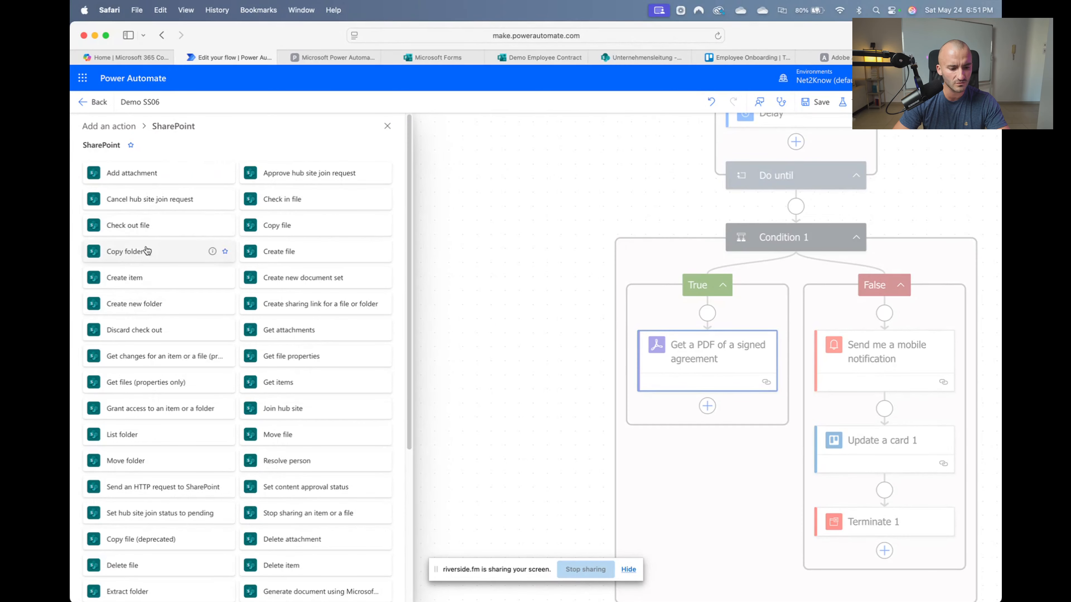
left_click(158, 305)
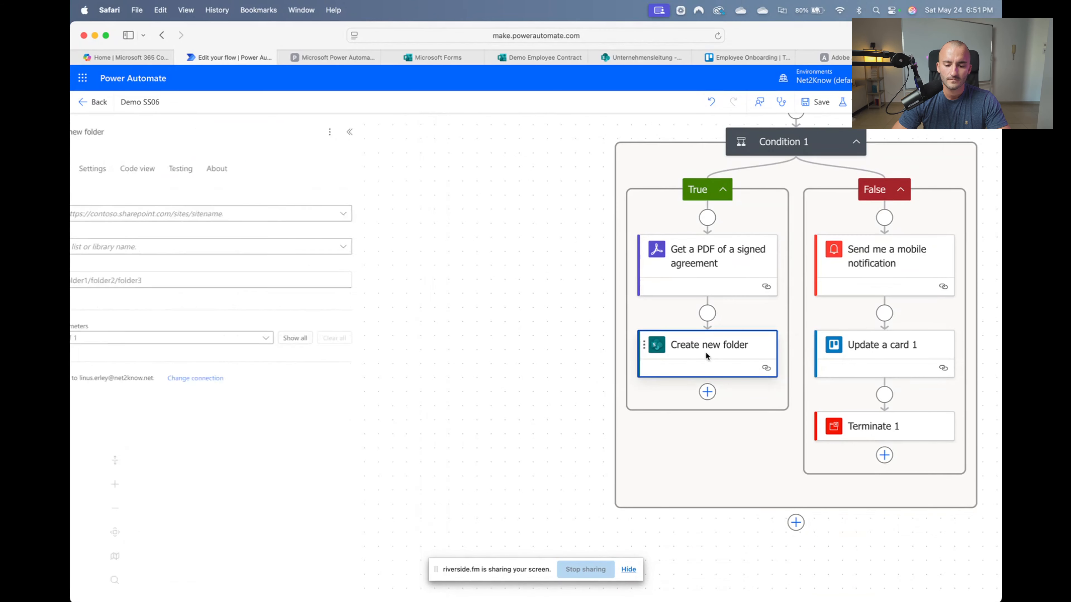
left_click(204, 214)
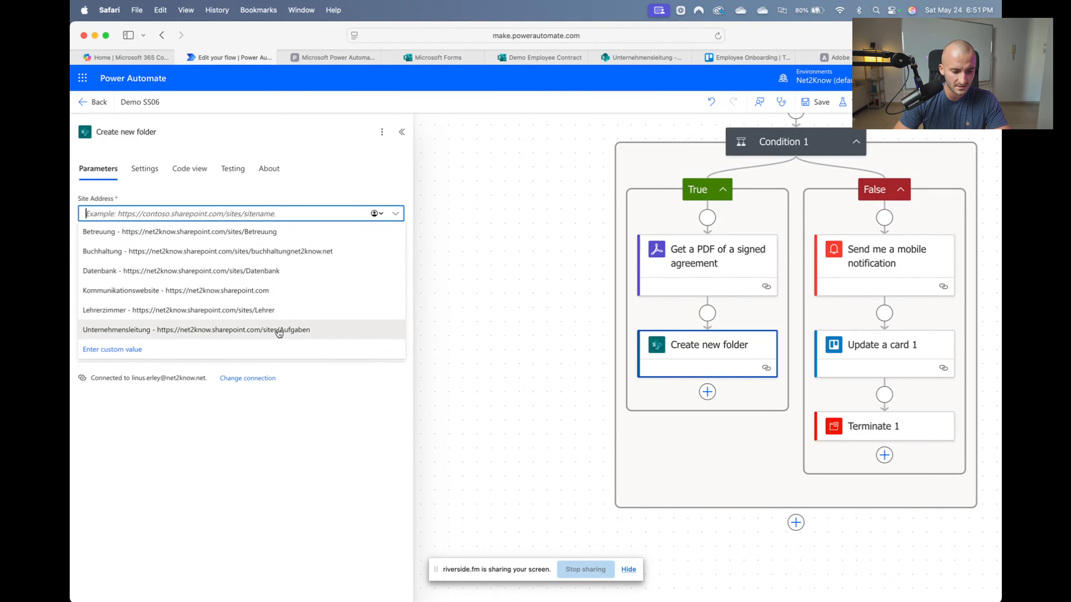
Set the new-folder step's site to Unternehmensleitung and its library to Documents
left_click(279, 333)
left_click(185, 247)
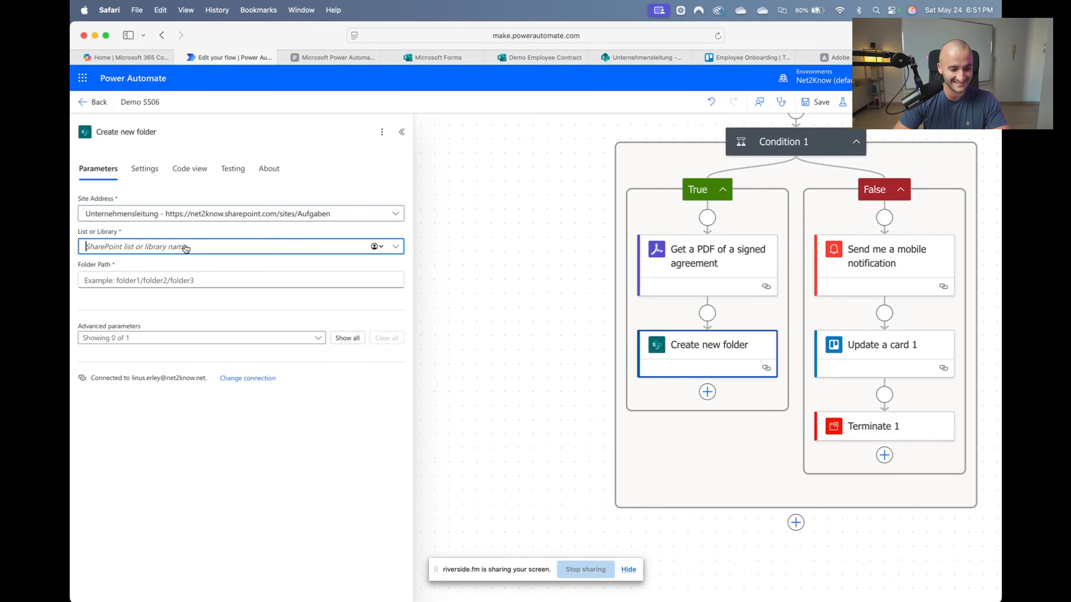
left_click(395, 246)
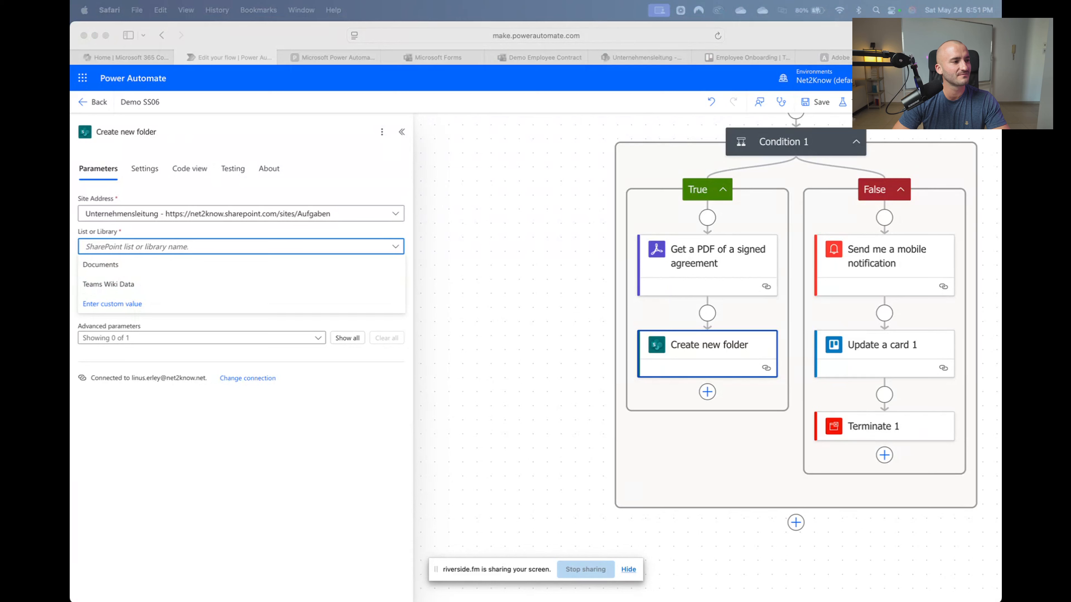
left_click(176, 248)
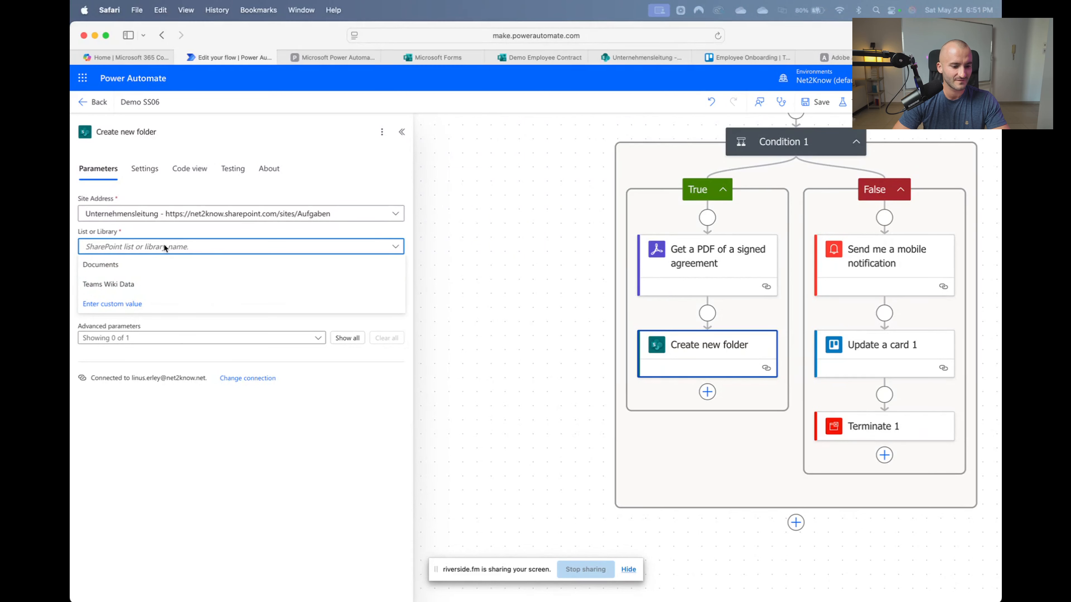
left_click(107, 273)
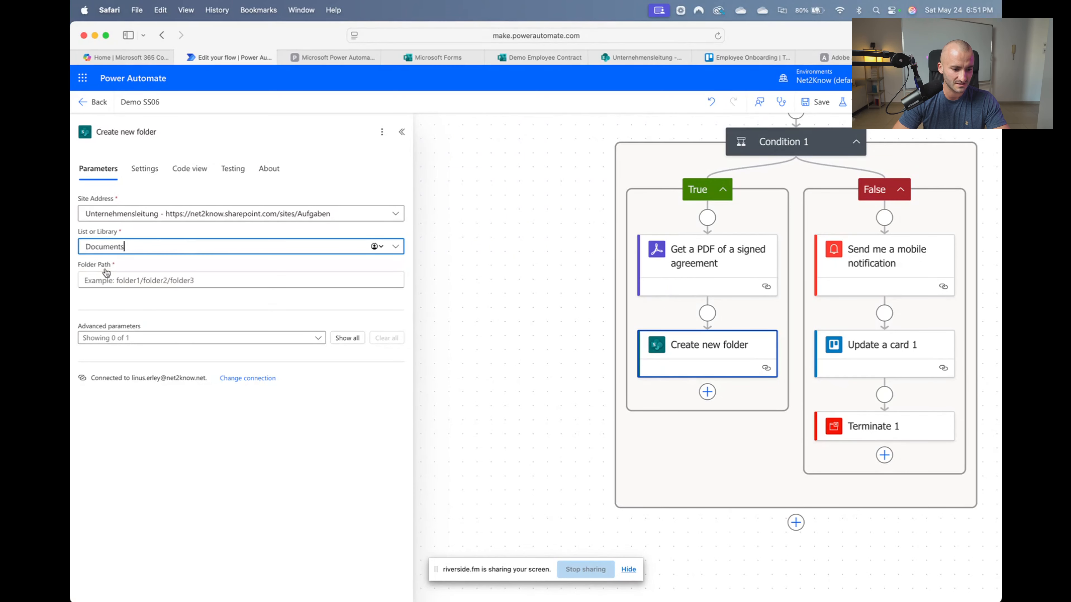
Paste 'vertragsunterlagen' into the Folder Path field
left_click(133, 279)
type("va")
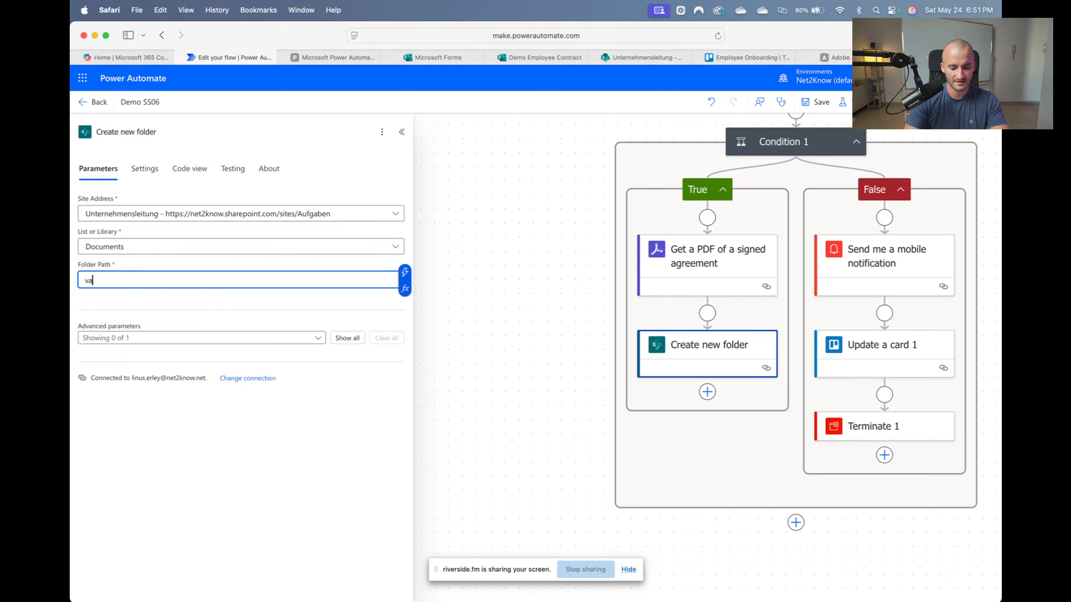
key("BackSpace")
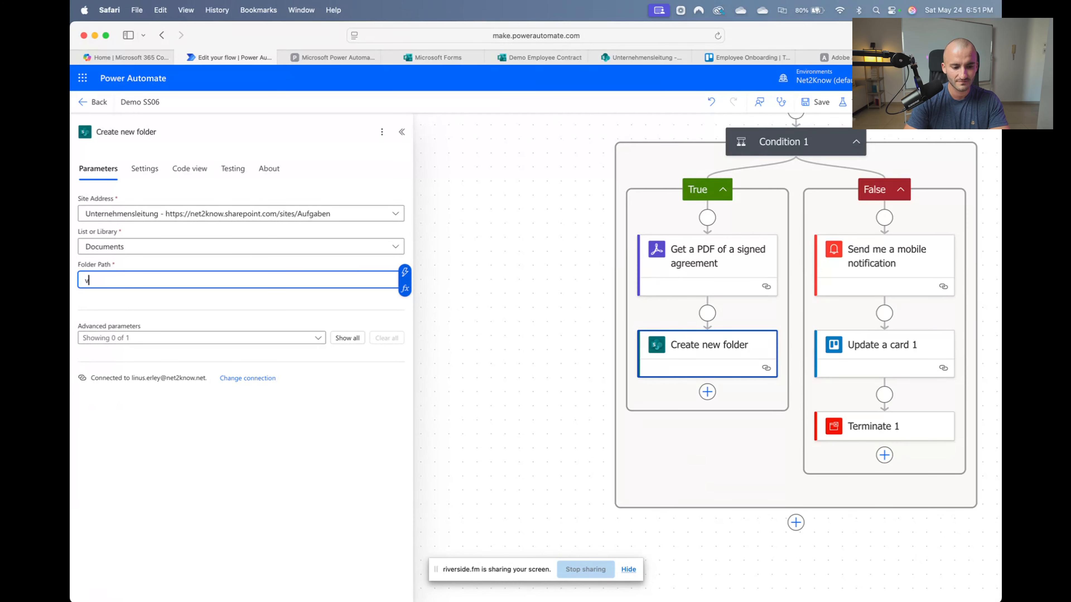
key("super+Tab")
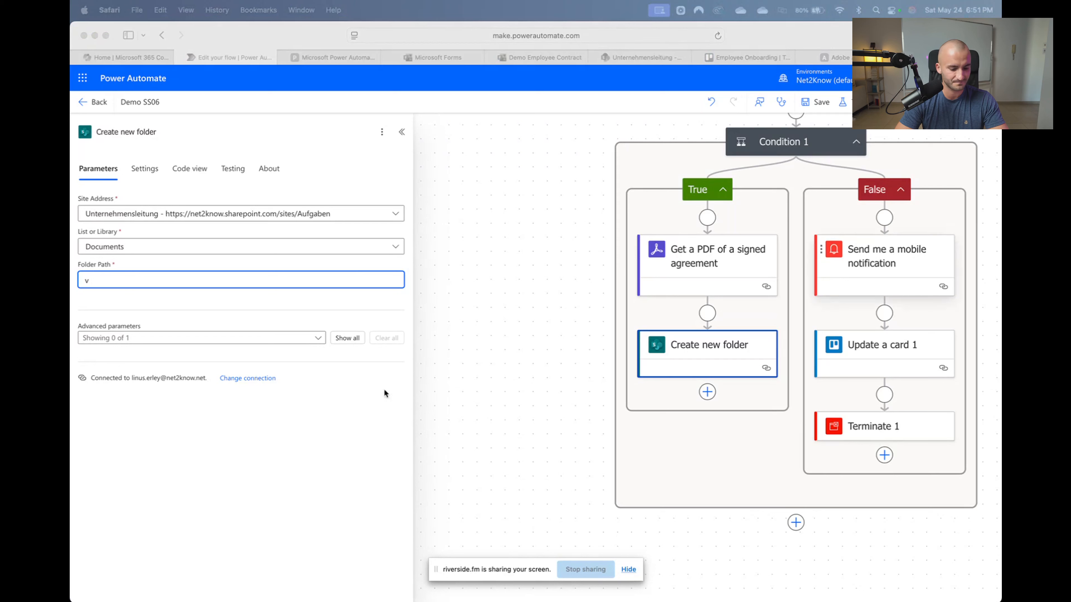
left_click(105, 275)
type("vertragsunterlagen")
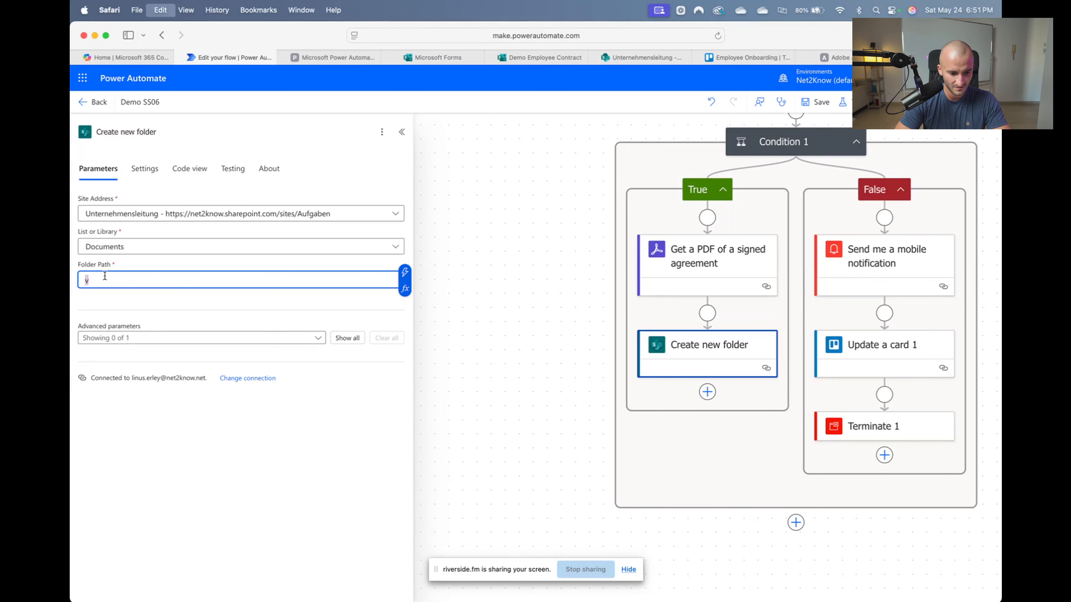
left_click(637, 57)
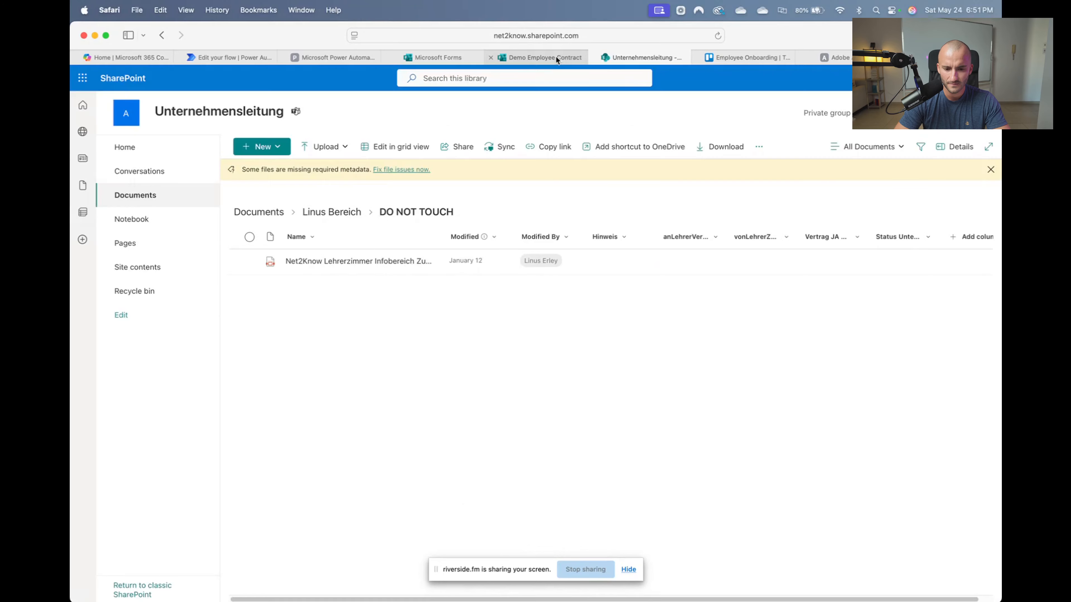
Open Documents > Vertragsunterlagen in SharePoint to view its subfolders, then go back to the flow editor
left_click(526, 63)
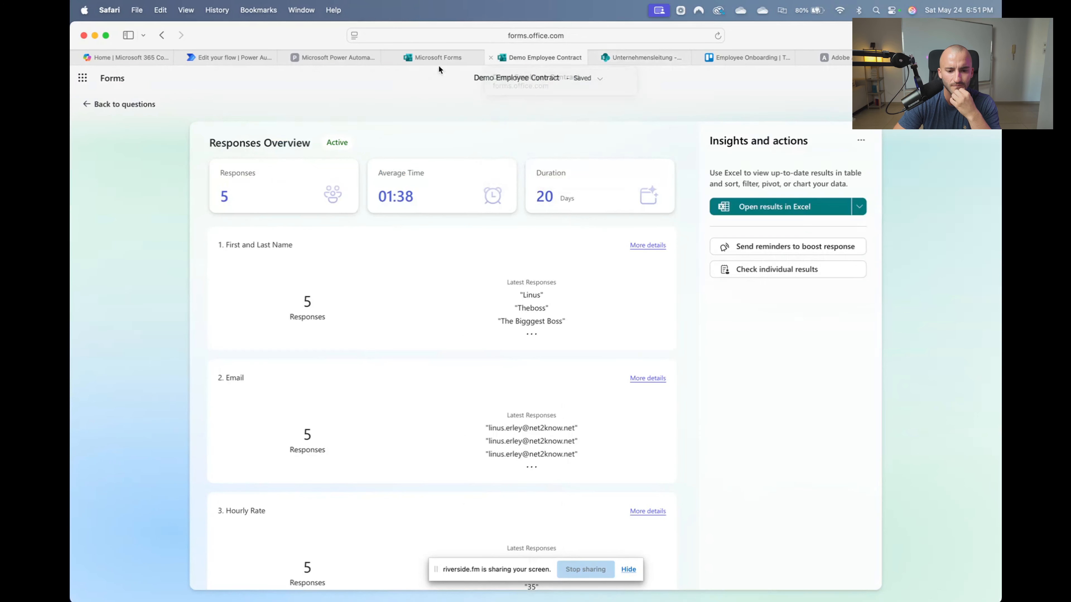
left_click(415, 58)
left_click(615, 58)
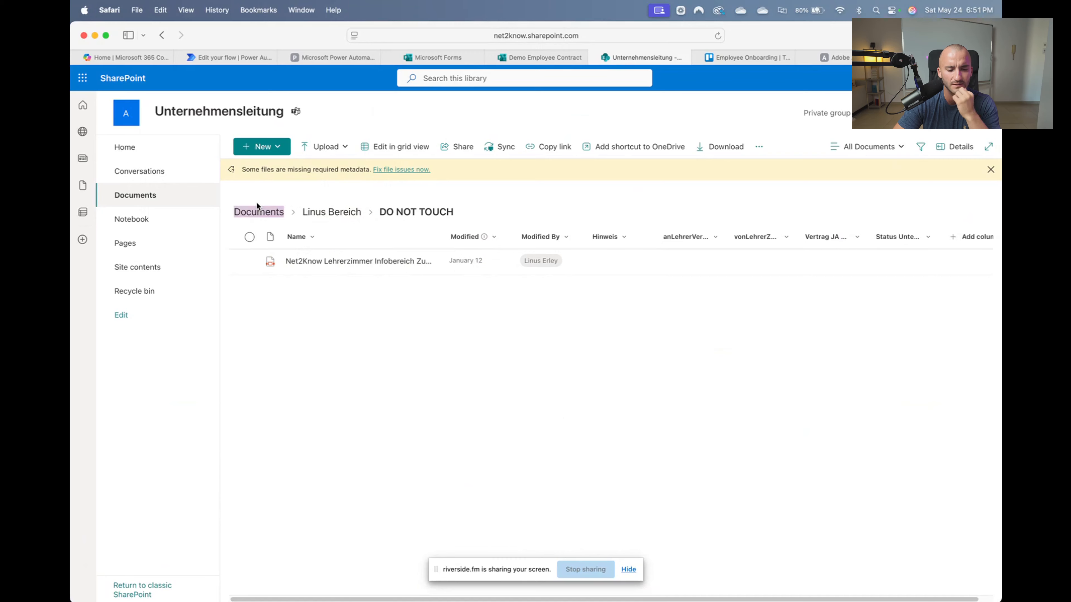
left_click(255, 213)
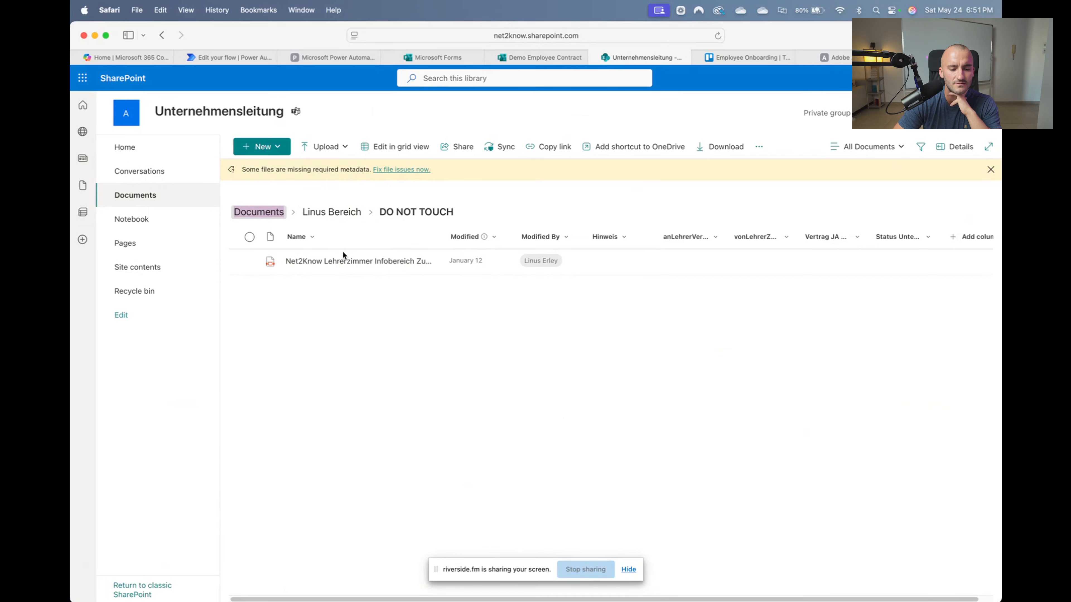
scroll(311, 525, "down", 10)
scroll(311, 526, "down", 1)
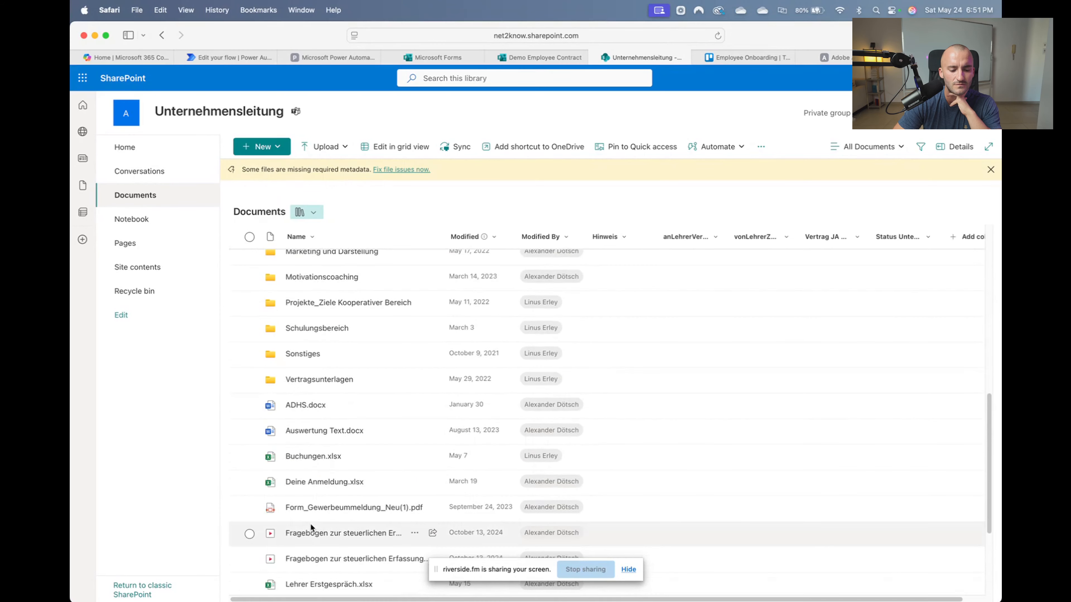
left_click(307, 380)
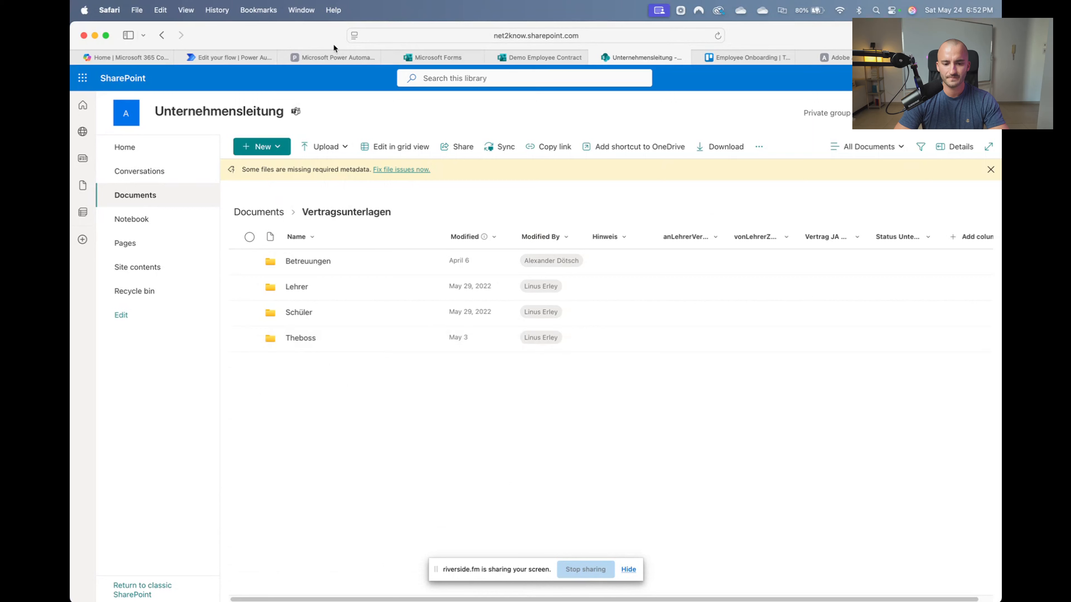
left_click(249, 57)
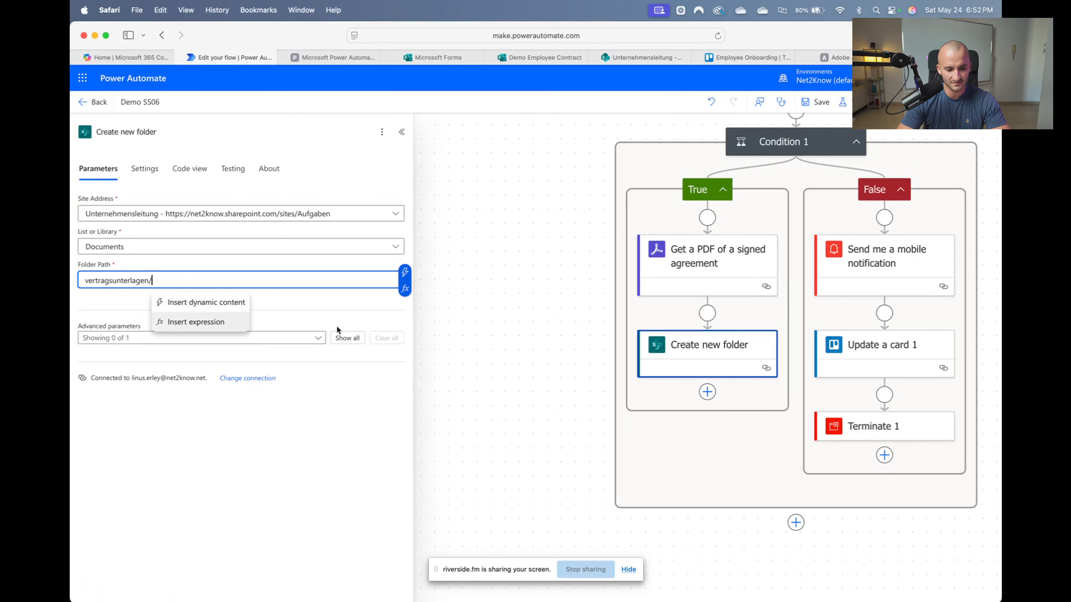
Insert the First and Last Name dynamic value into Folder Path, separated from vertragsunterlagen by '/'
left_click(207, 303)
scroll(541, 466, "down", 5)
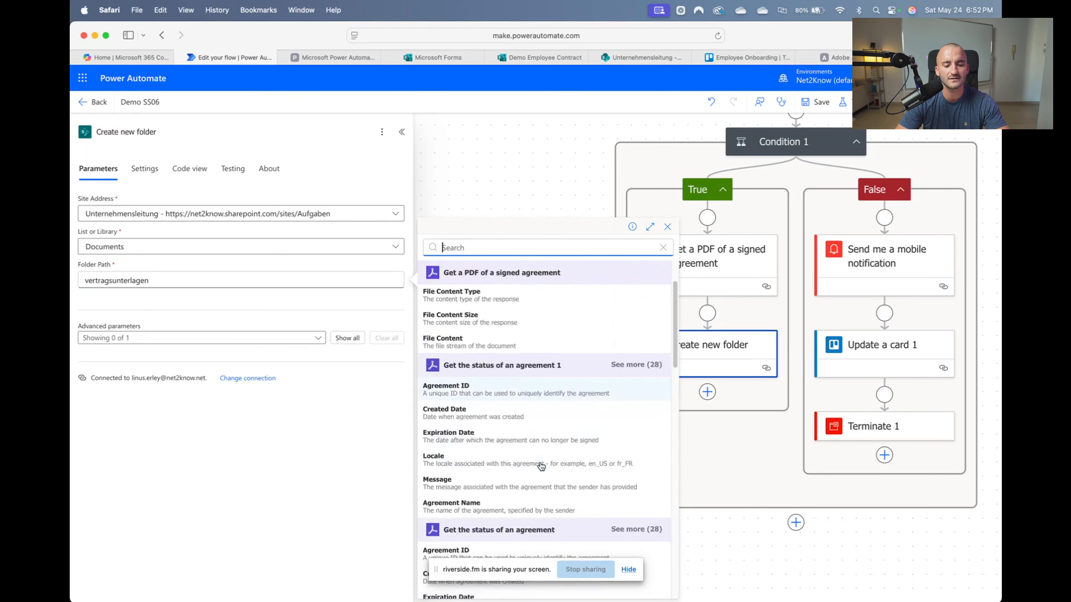
scroll(541, 466, "down", 10)
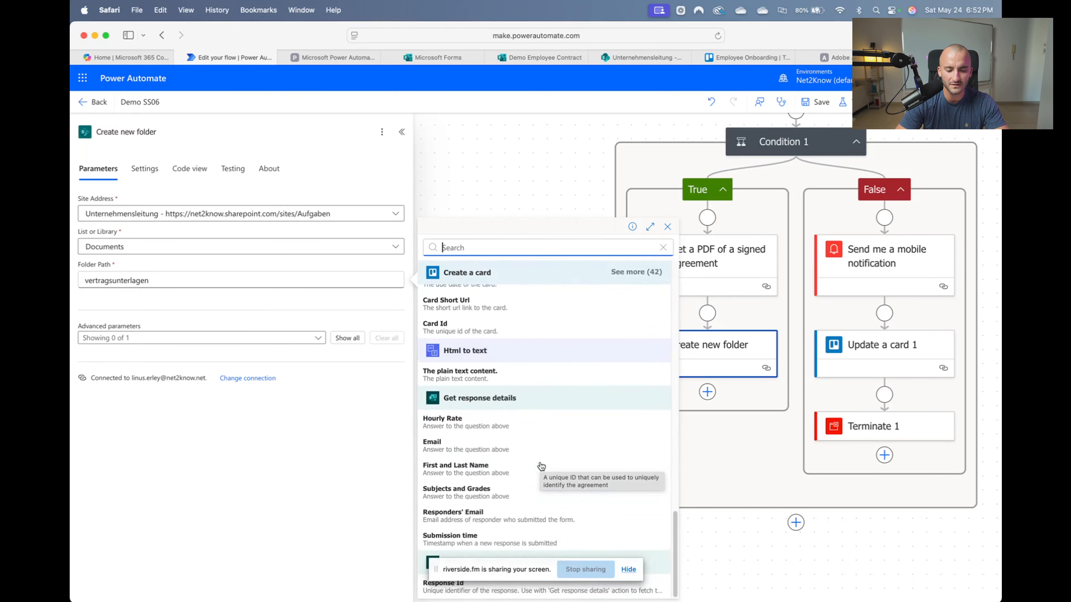
left_click(510, 469)
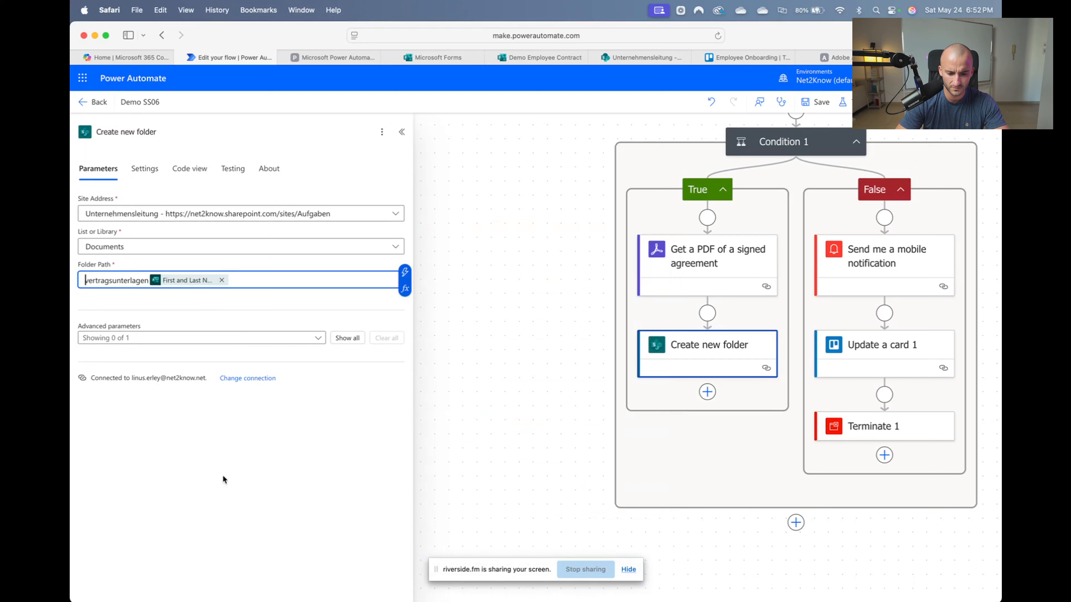
left_click(145, 281)
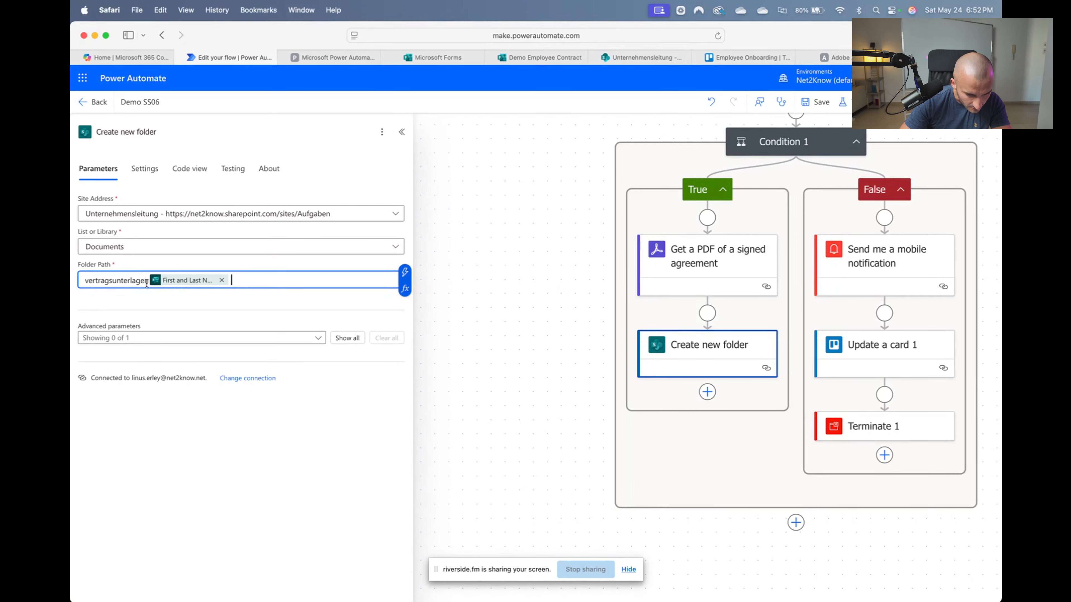
key("Left")
key("Left")
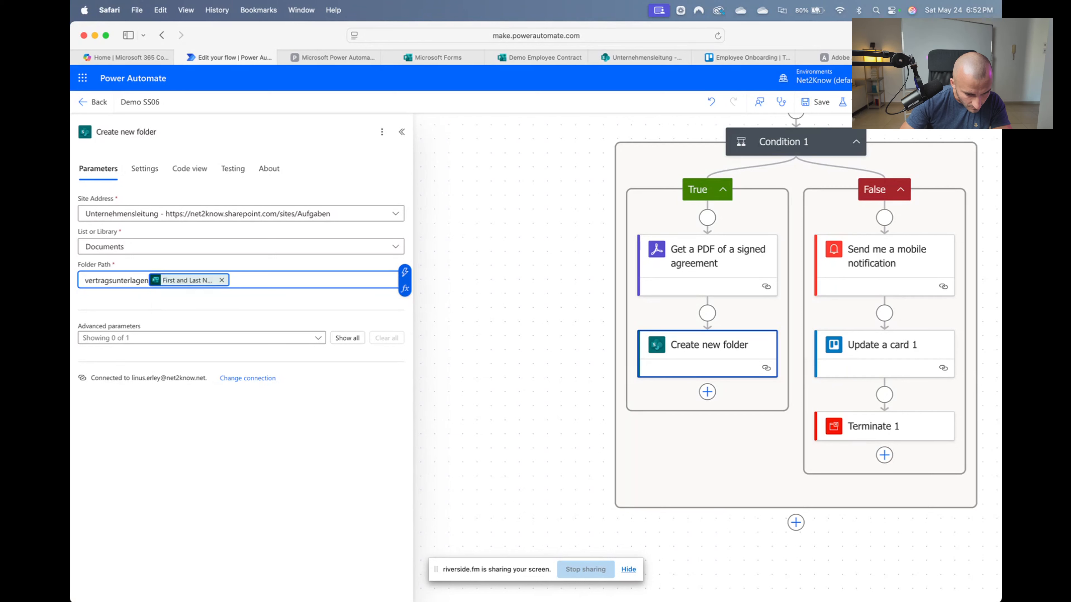
type("/")
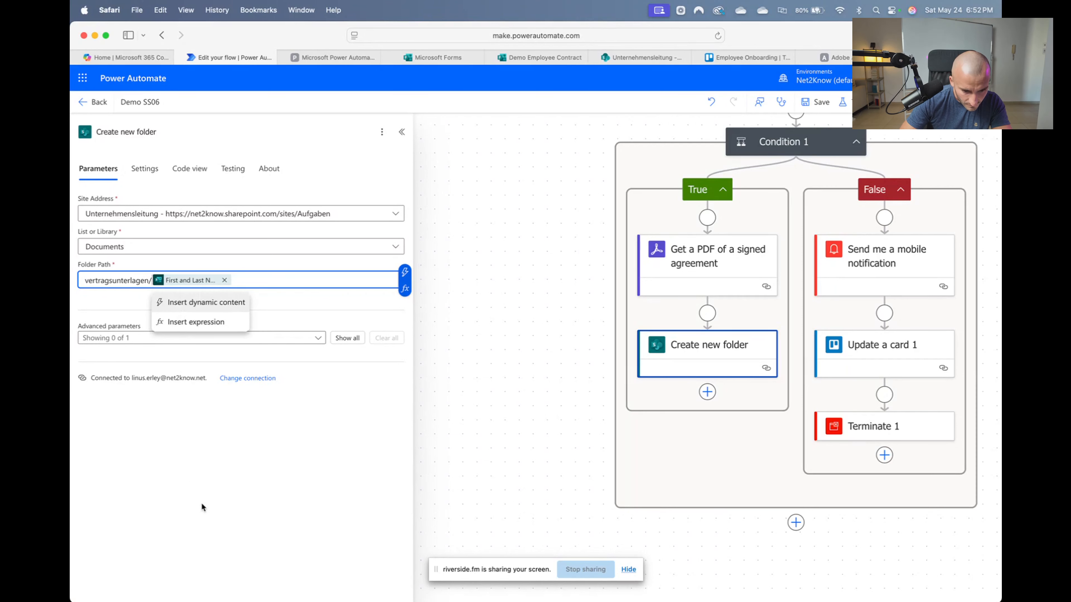
left_click(280, 502)
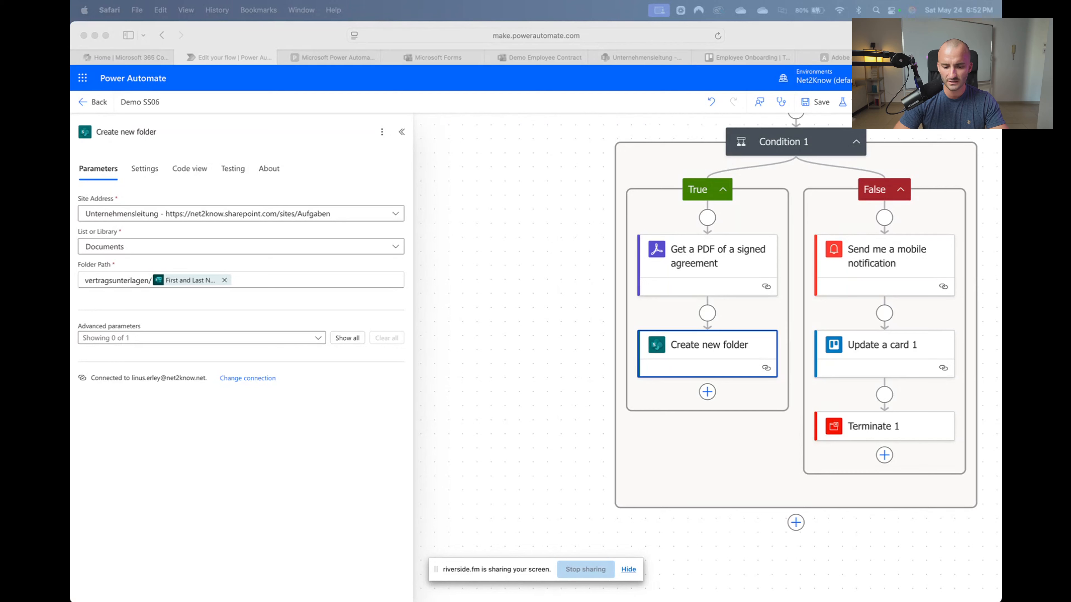
left_click(707, 392)
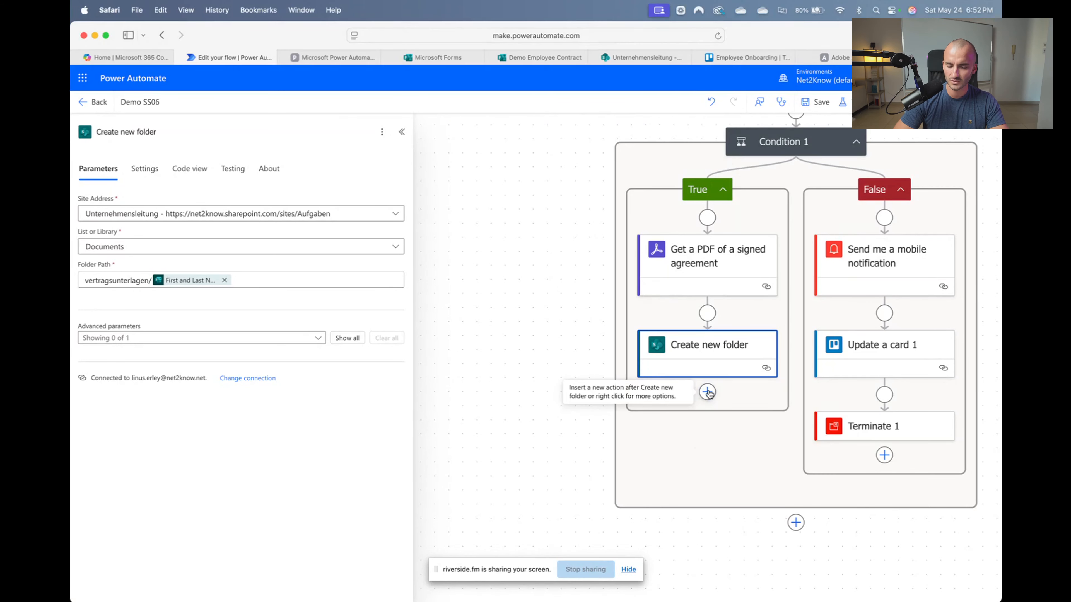
Search 'create file' and add SharePoint's Create file action after Create new folder
left_click(708, 392)
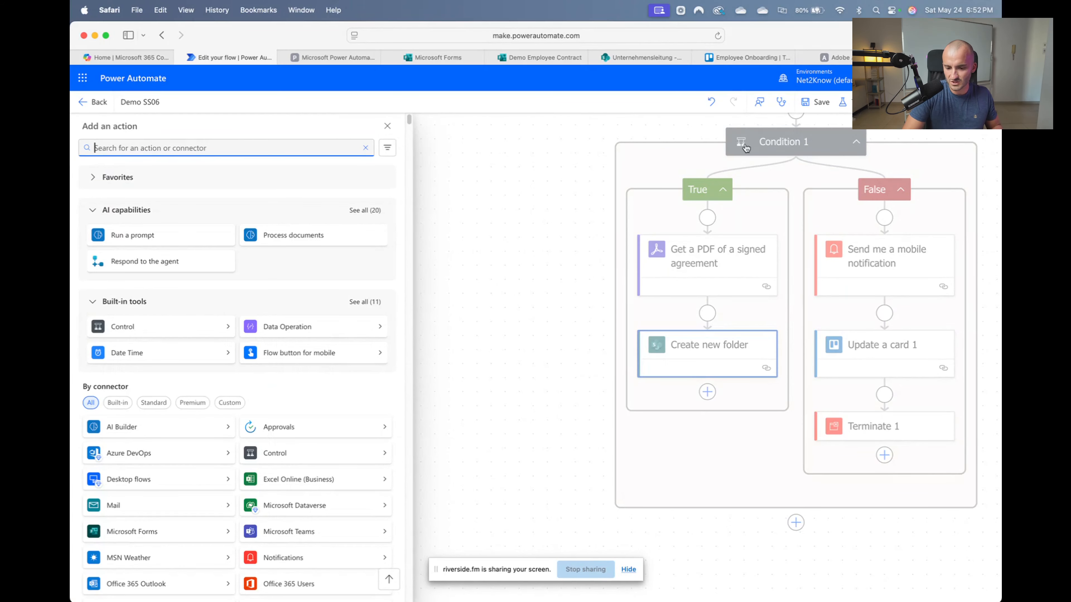
type("cre")
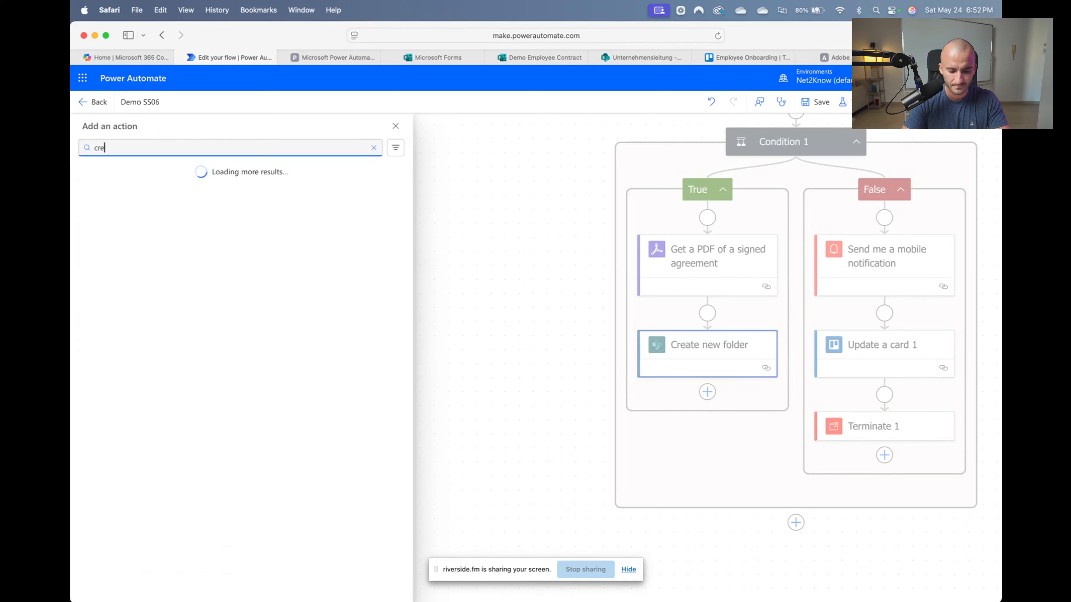
type("ate new file")
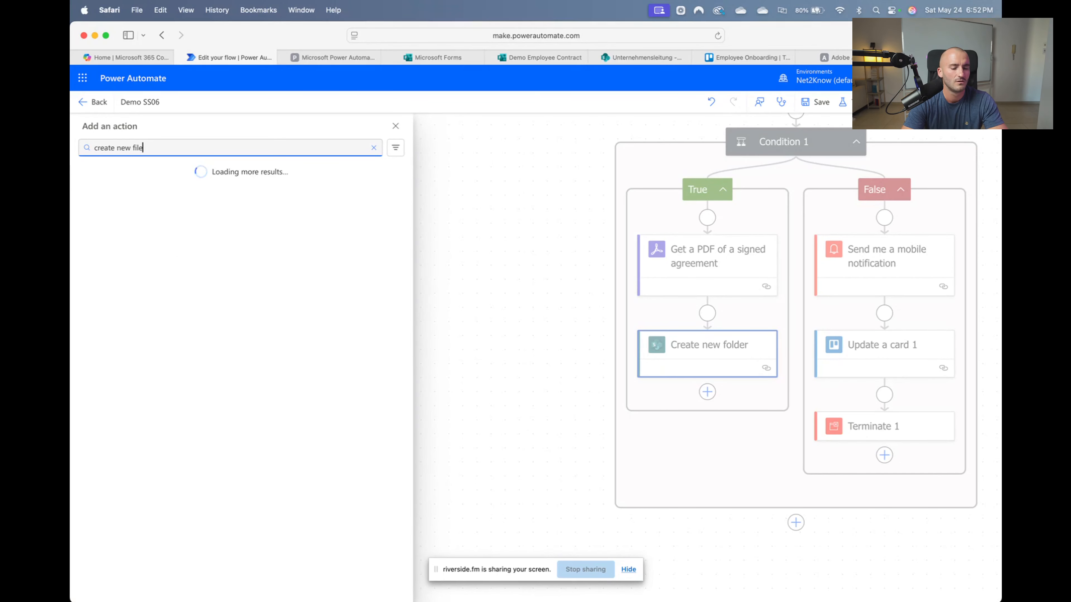
key("BackSpace")
key("BackSpace")
key("BackSpace")
key("BackSpace")
key("BackSpace")
key("BackSpace")
key("BackSpace")
key("BackSpace")
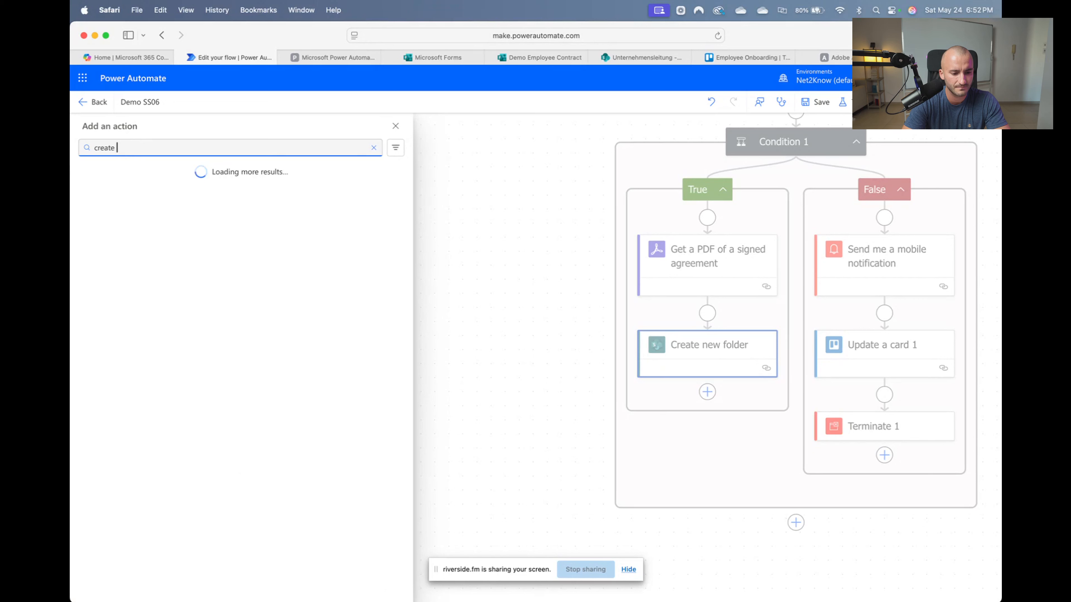
type("file")
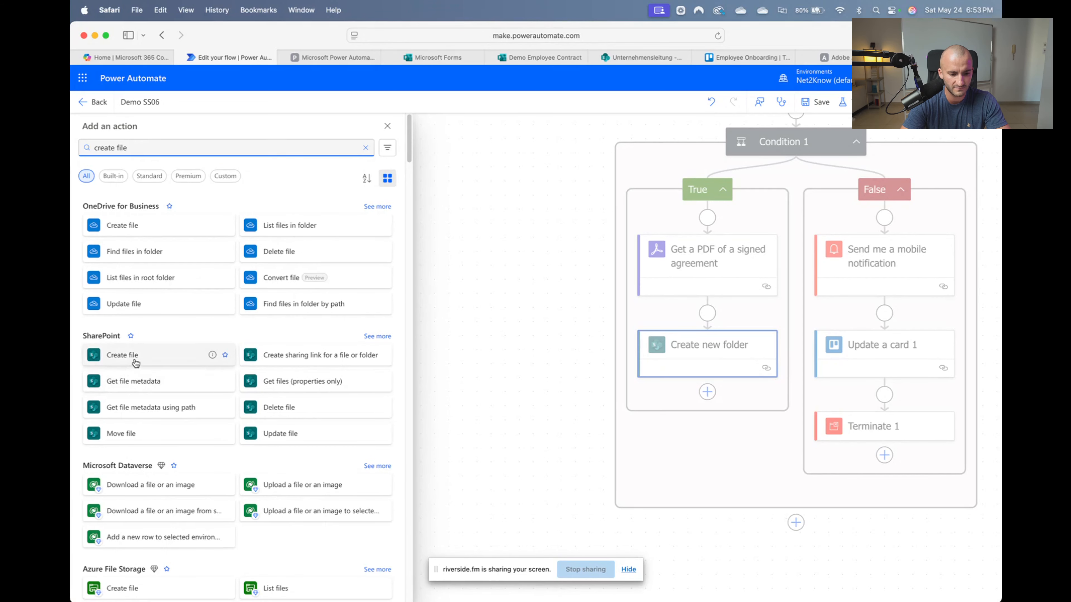
left_click(131, 355)
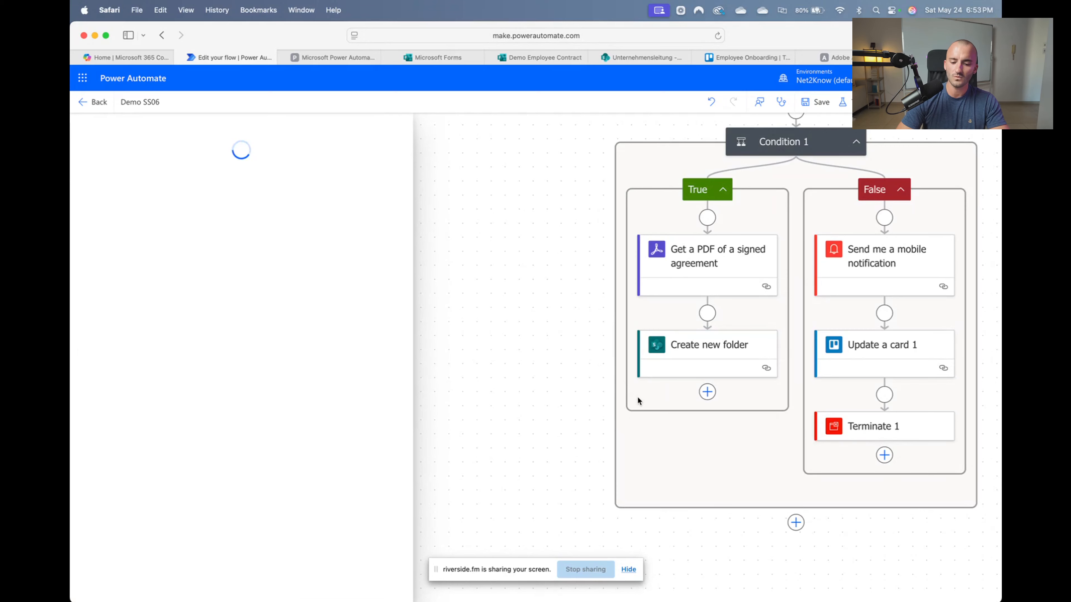
left_click(146, 213)
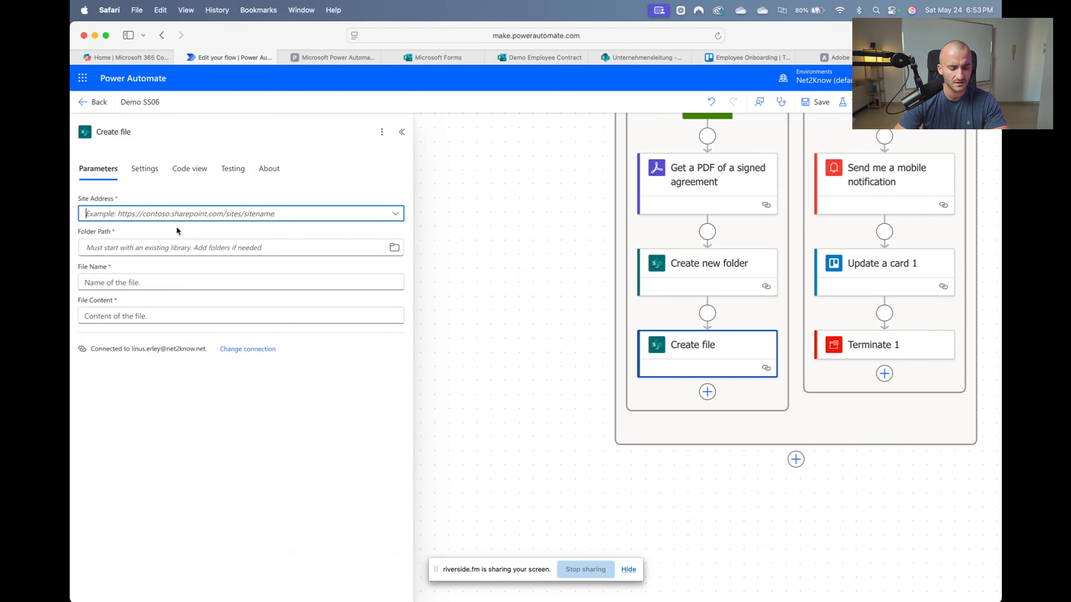
Set the Create file step's site address to Unternehmensleitung
left_click(201, 219)
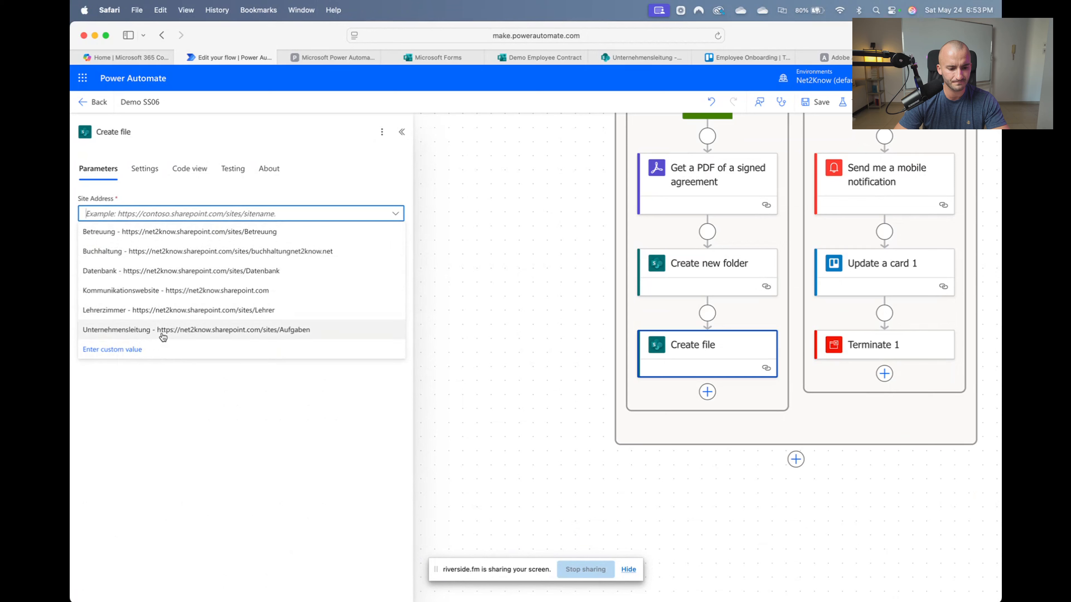
left_click(170, 365)
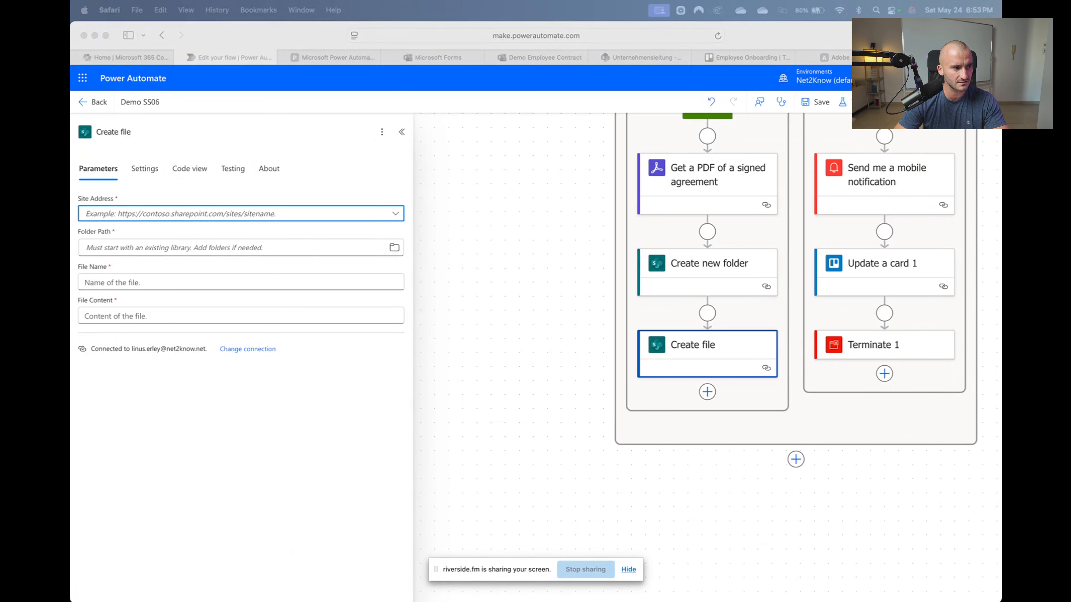
left_click(275, 227)
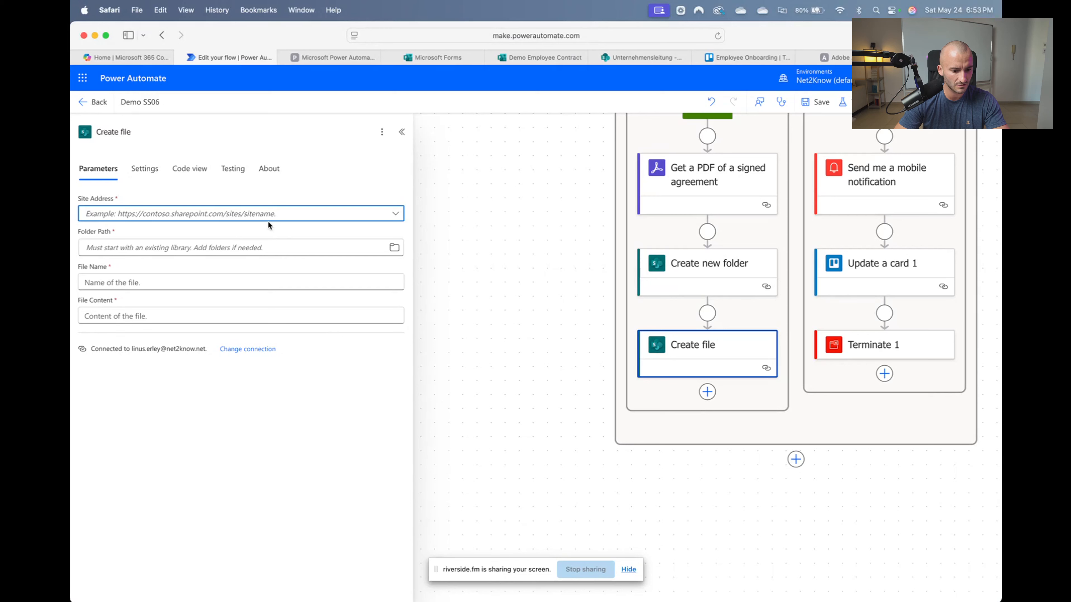
left_click(268, 220)
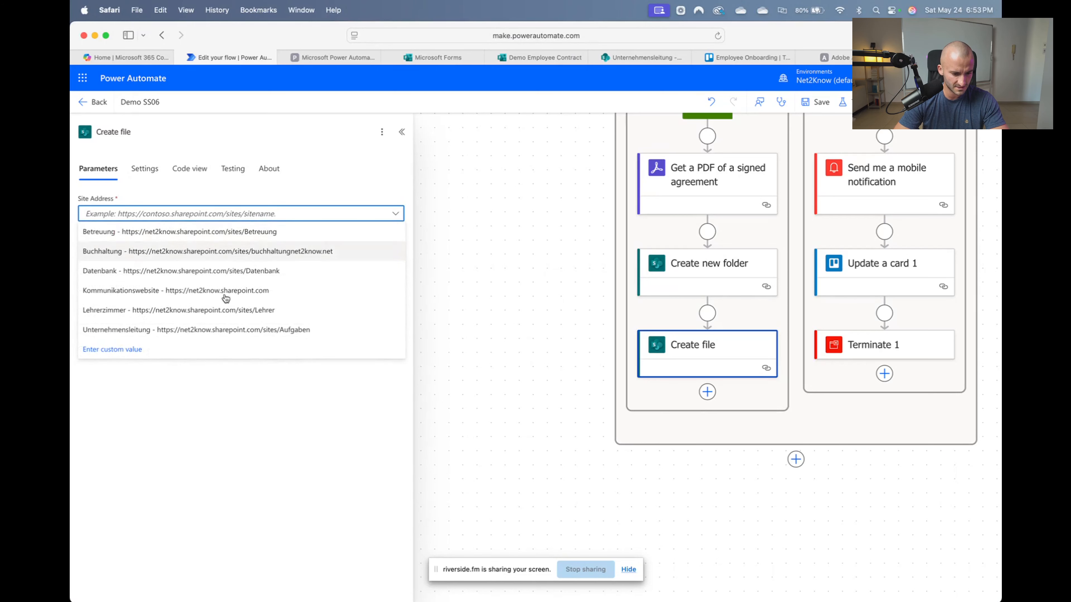
left_click(251, 331)
Set the file's Folder Path to the Create new folder step's Full Path
left_click(151, 247)
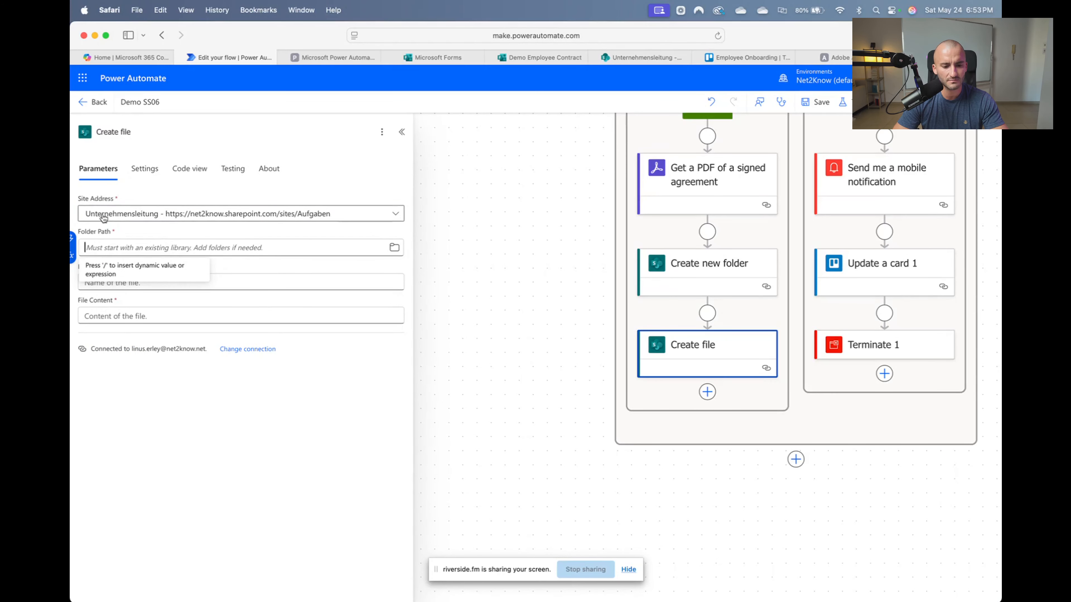
left_click(74, 241)
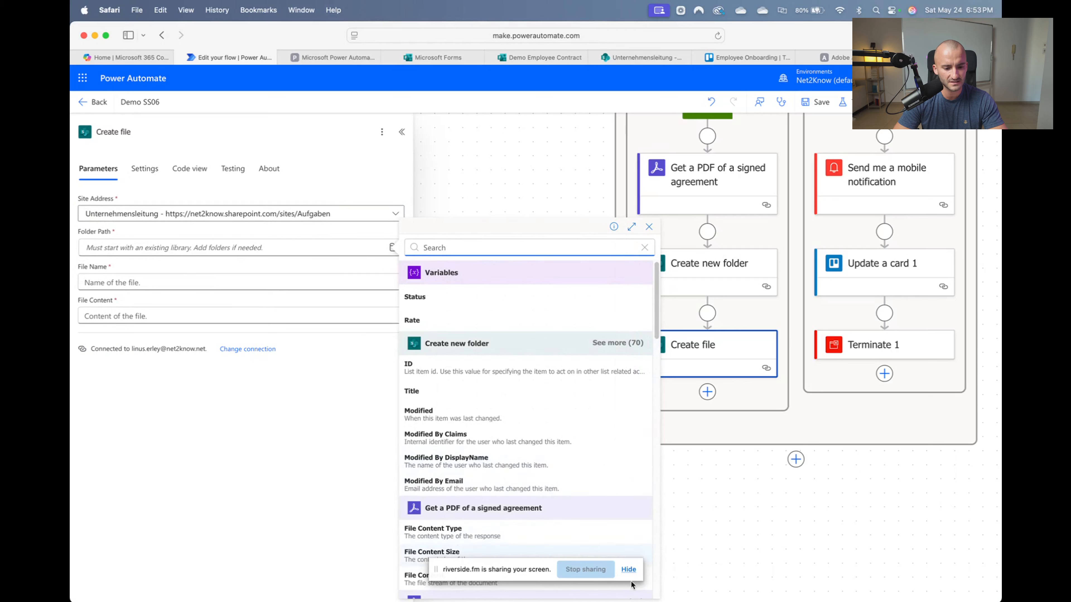
left_click(623, 343)
scroll(535, 477, "down", 10)
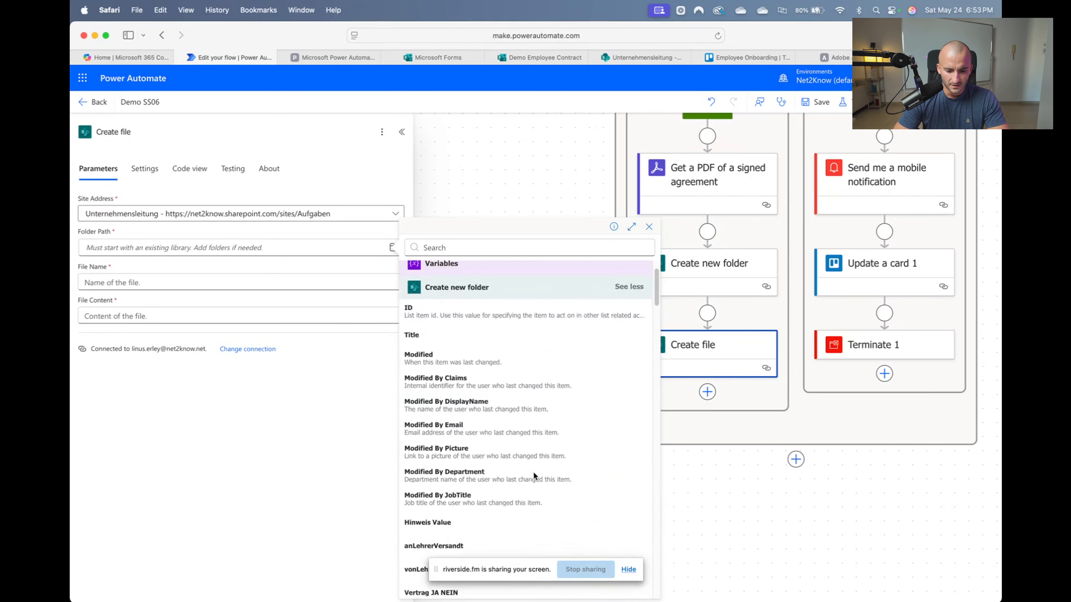
scroll(534, 477, "down", 10)
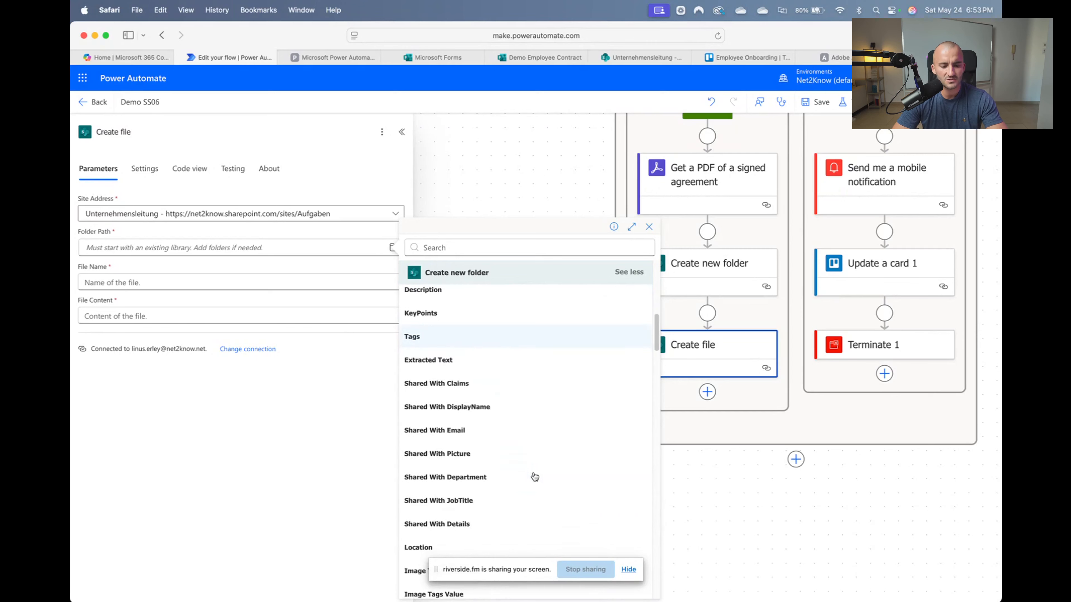
scroll(535, 477, "down", 10)
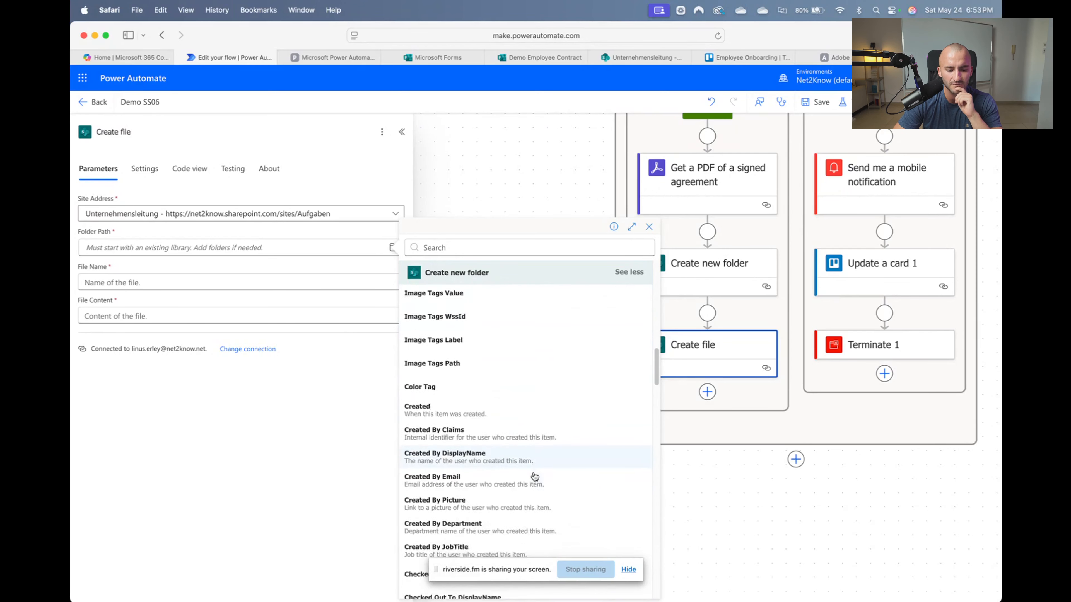
scroll(534, 476, "down", 10)
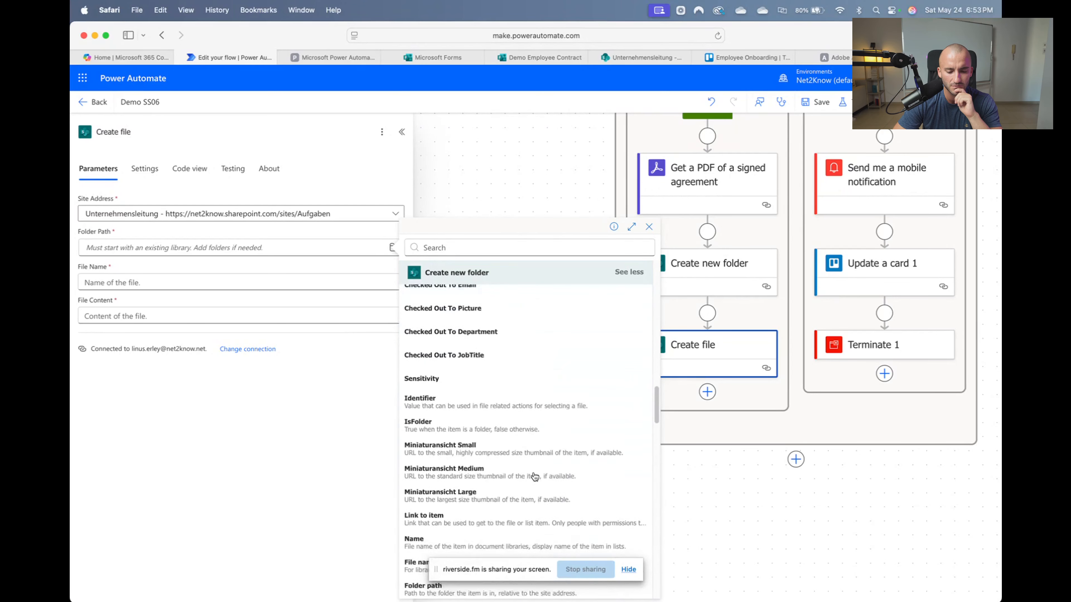
scroll(534, 476, "down", 1)
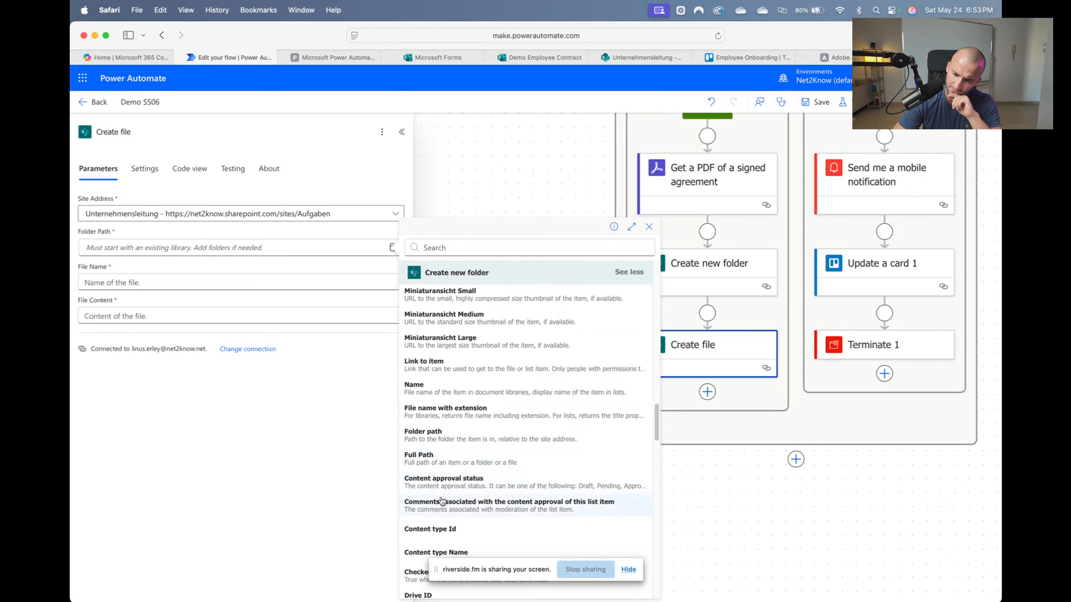
left_click(466, 457)
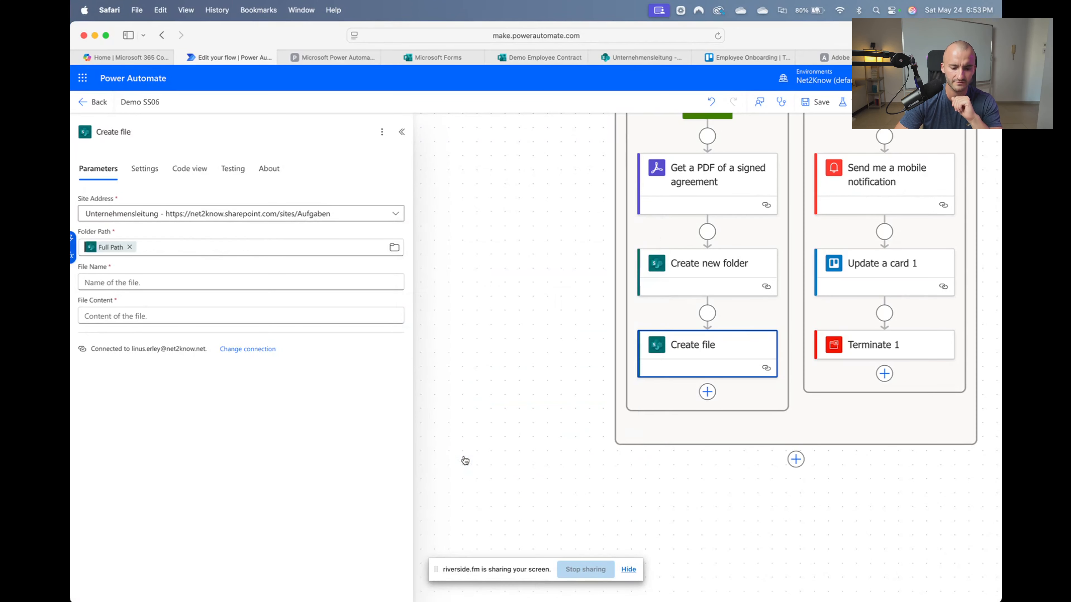
Name the file 'Contract.pdf' and use the signed agreement PDF's File Content as its content
left_click(127, 283)
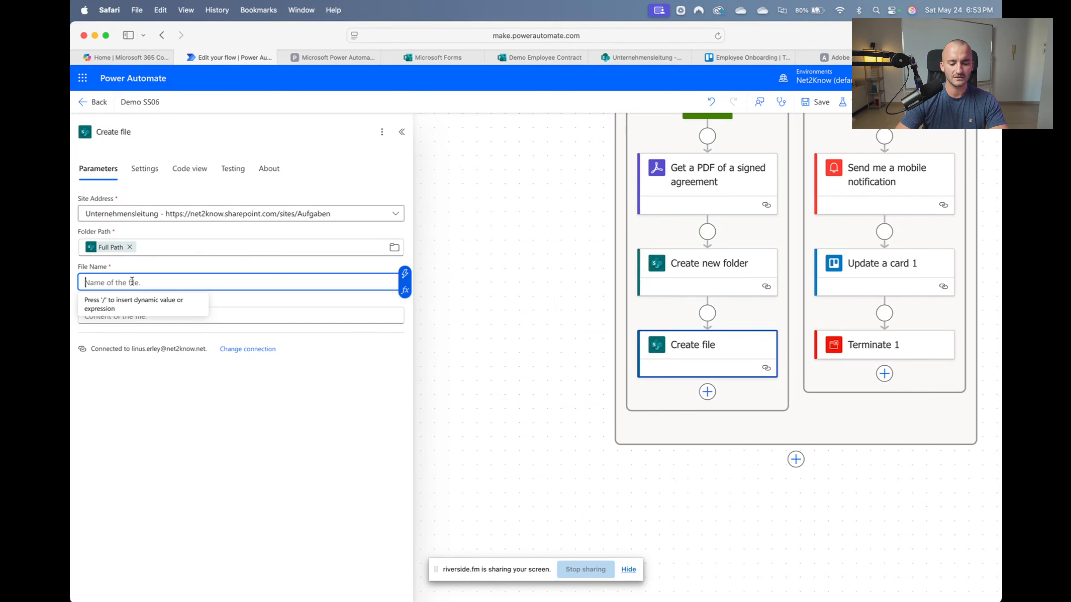
type("ct.pdf")
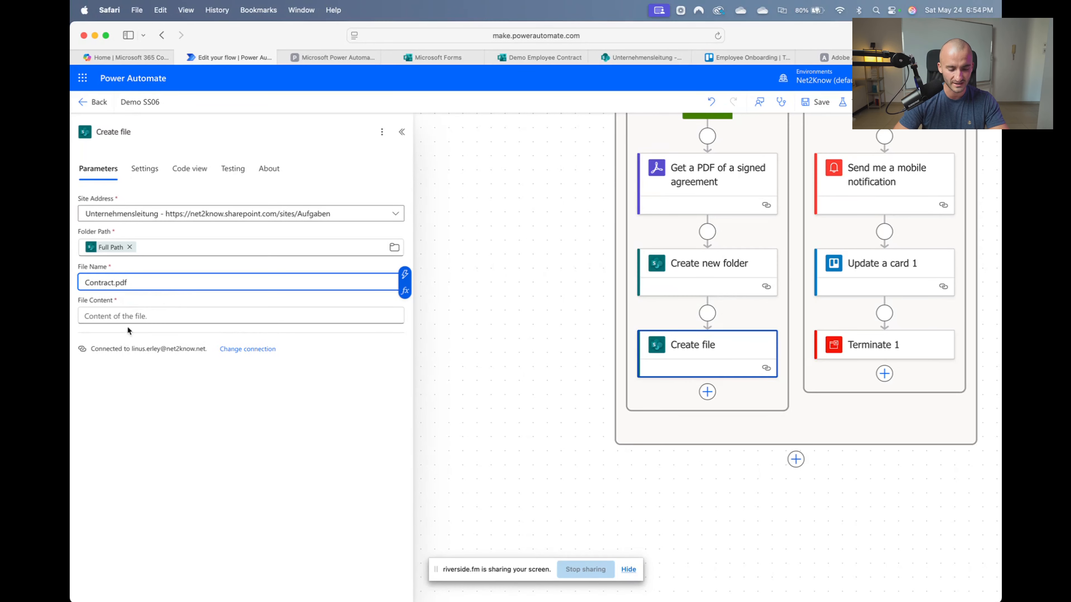
left_click(135, 315)
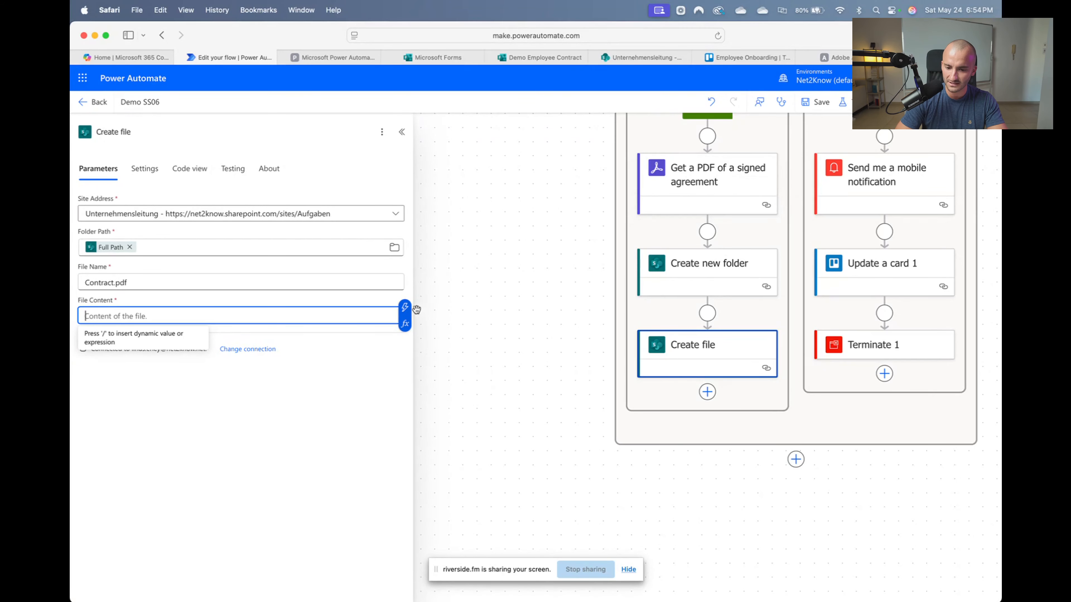
left_click(404, 311)
scroll(523, 348, "down", 5)
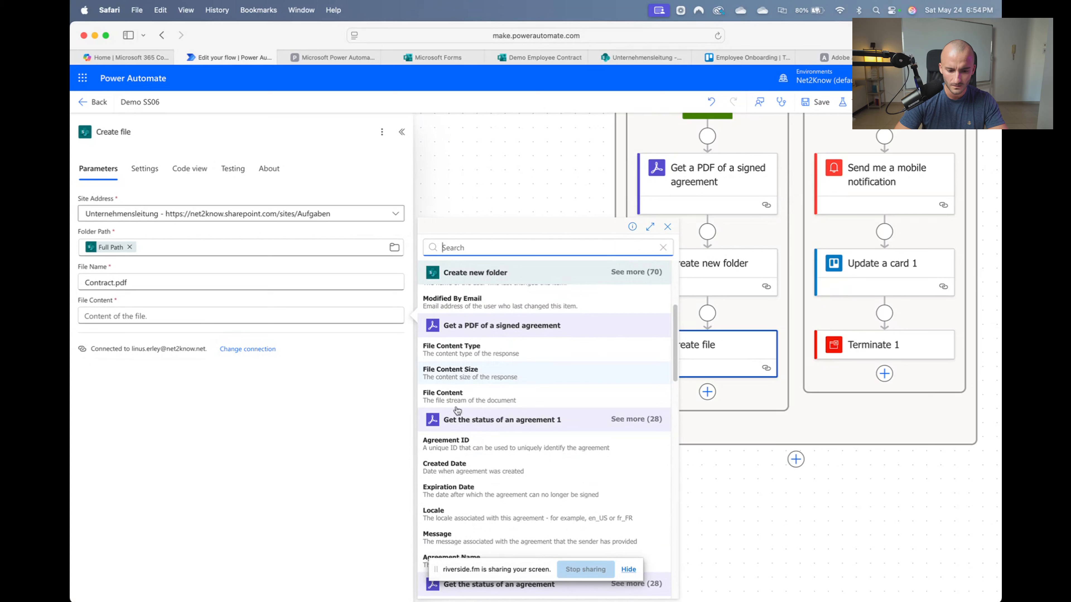
left_click(499, 403)
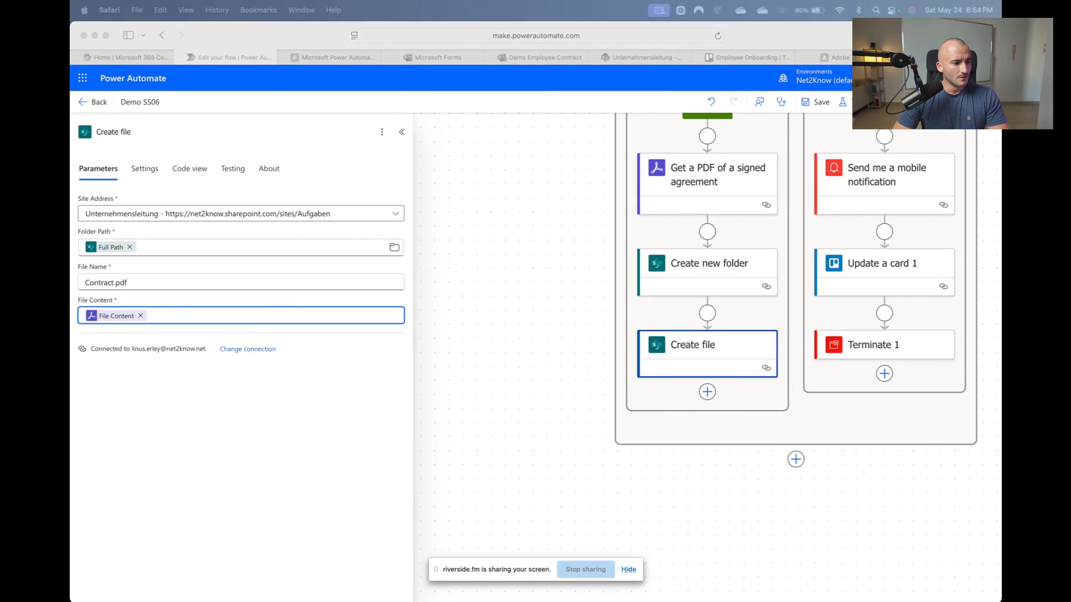
left_click(707, 395)
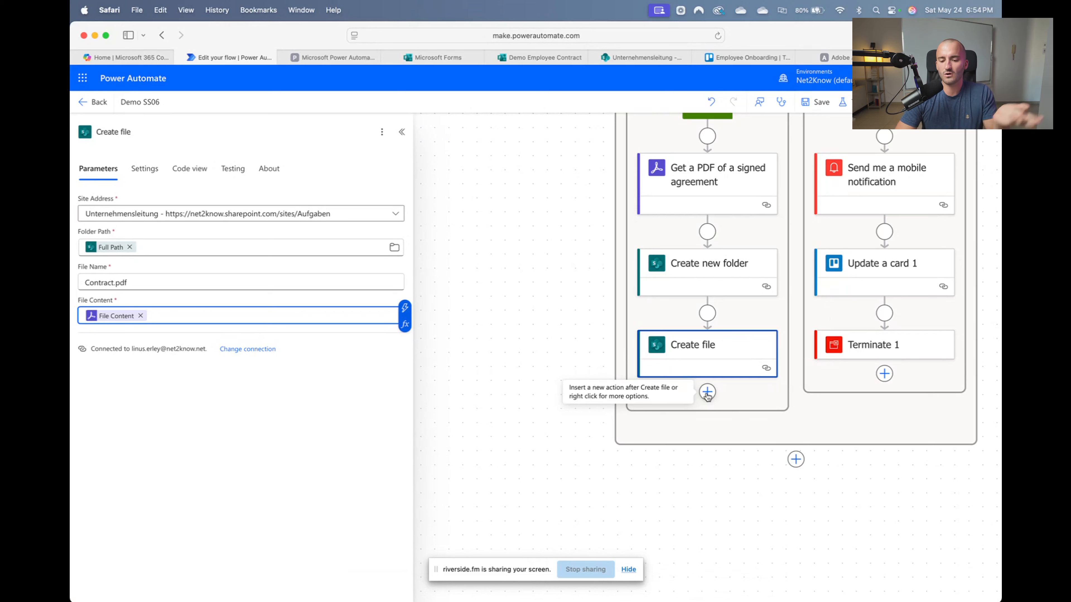
Search 'send' and add Office 365 Outlook's Send an email (V2) after Create file
left_click(707, 394)
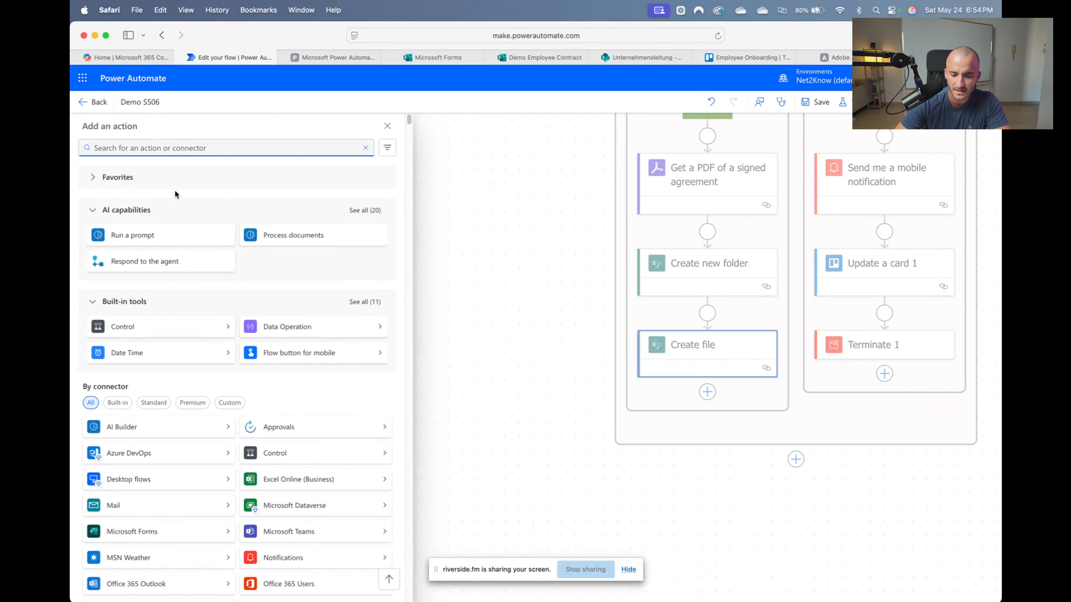
type("delay")
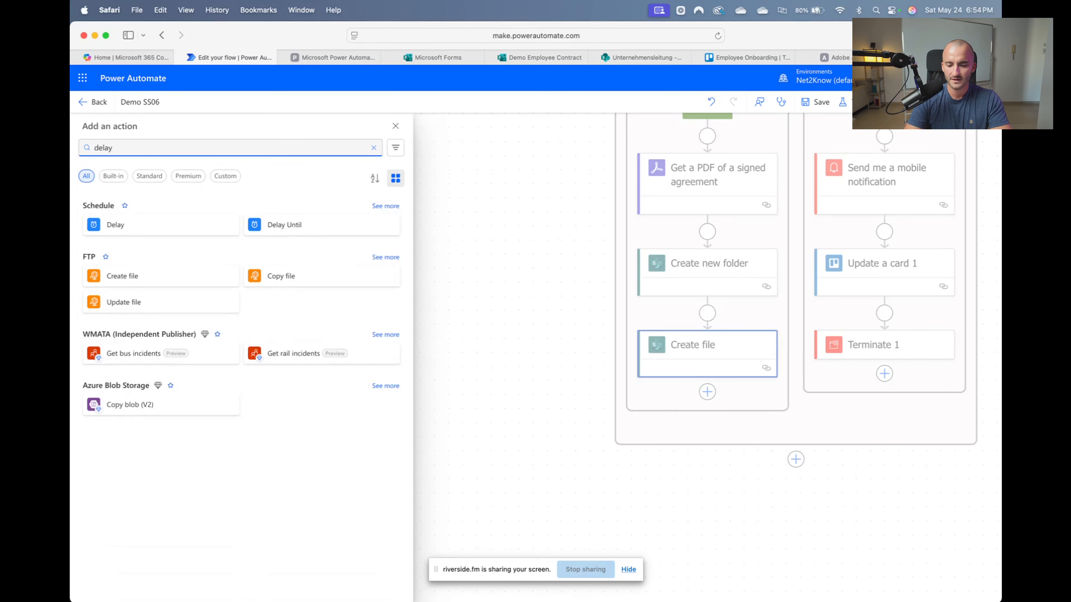
key("BackSpace")
key("BackSpace")
key("BackSpace")
key("BackSpace")
key("BackSpace")
type("se")
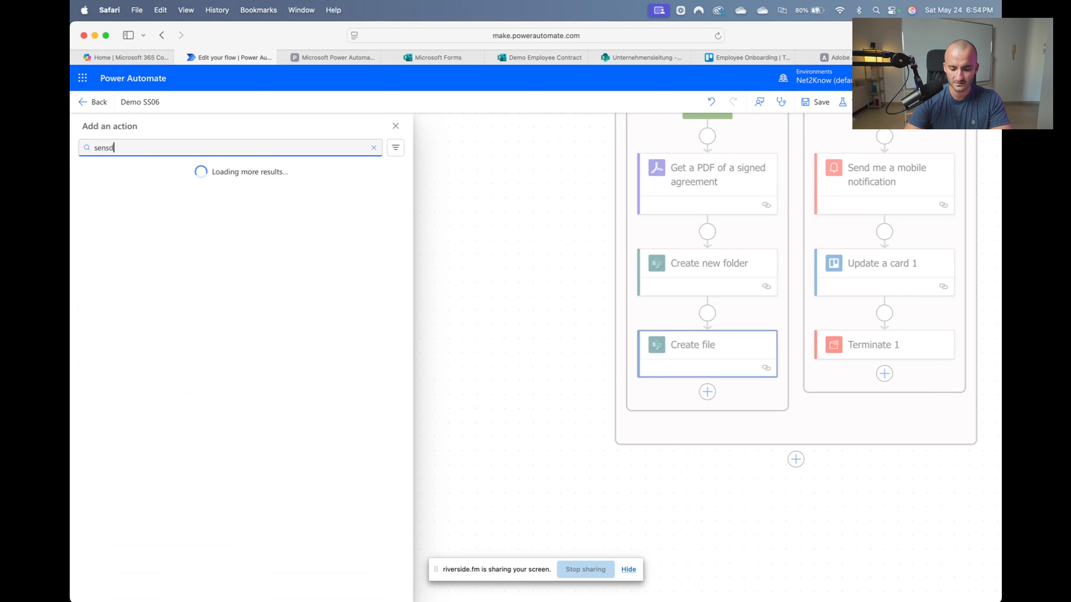
type("nd")
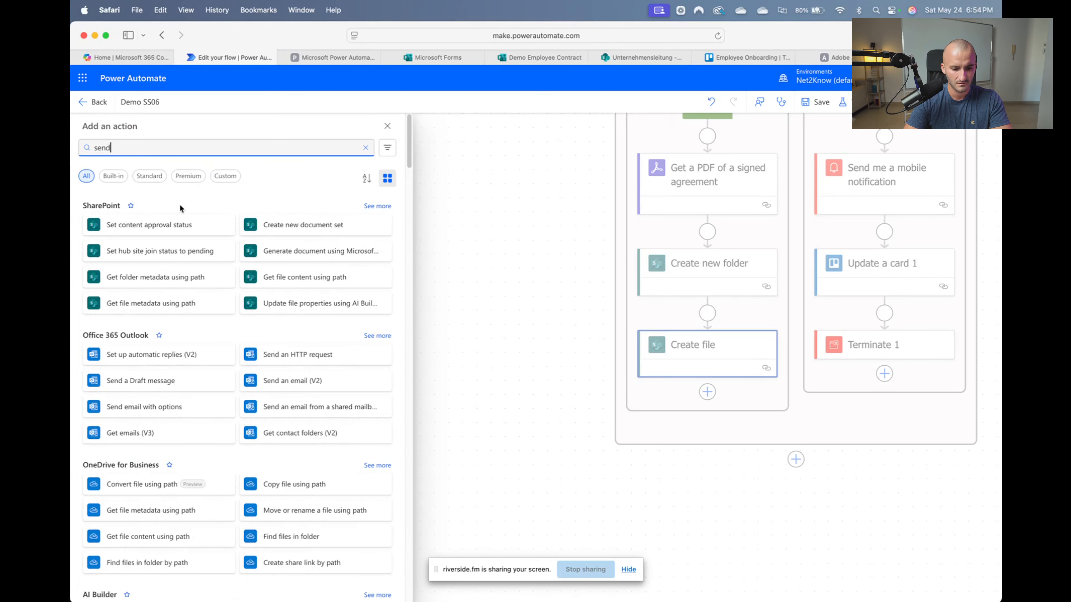
left_click(324, 382)
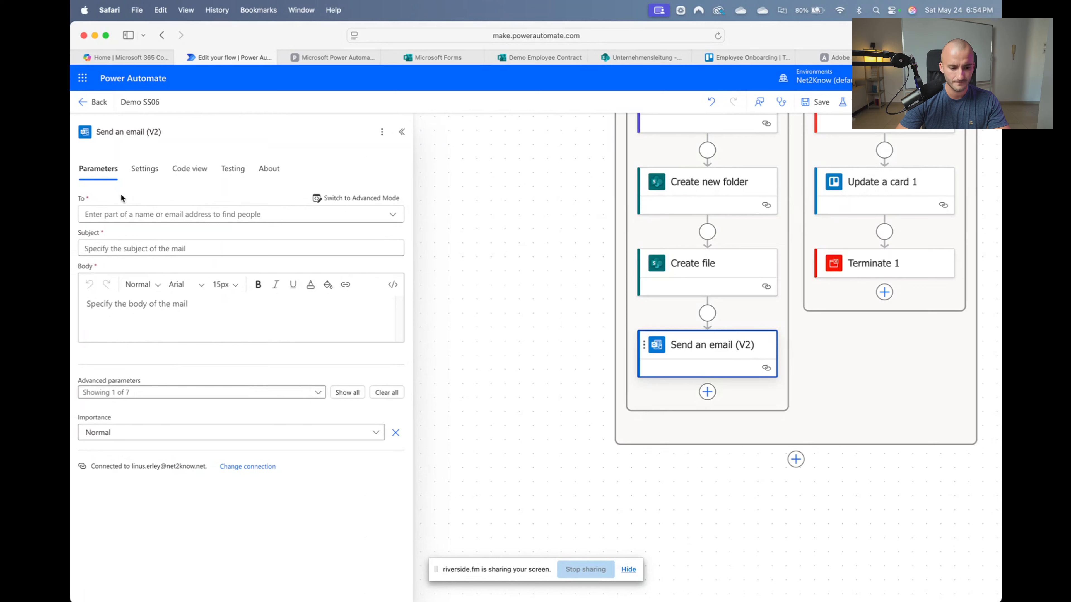
Focus the email's To field, clearing away the browser's autofill suggestions
left_click(127, 213)
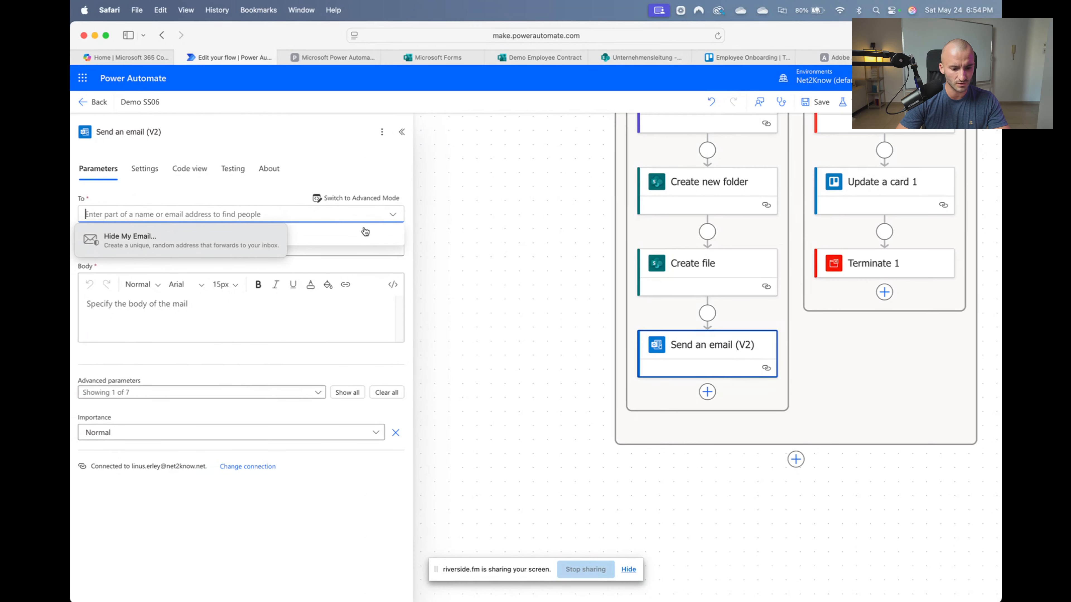
left_click(359, 262)
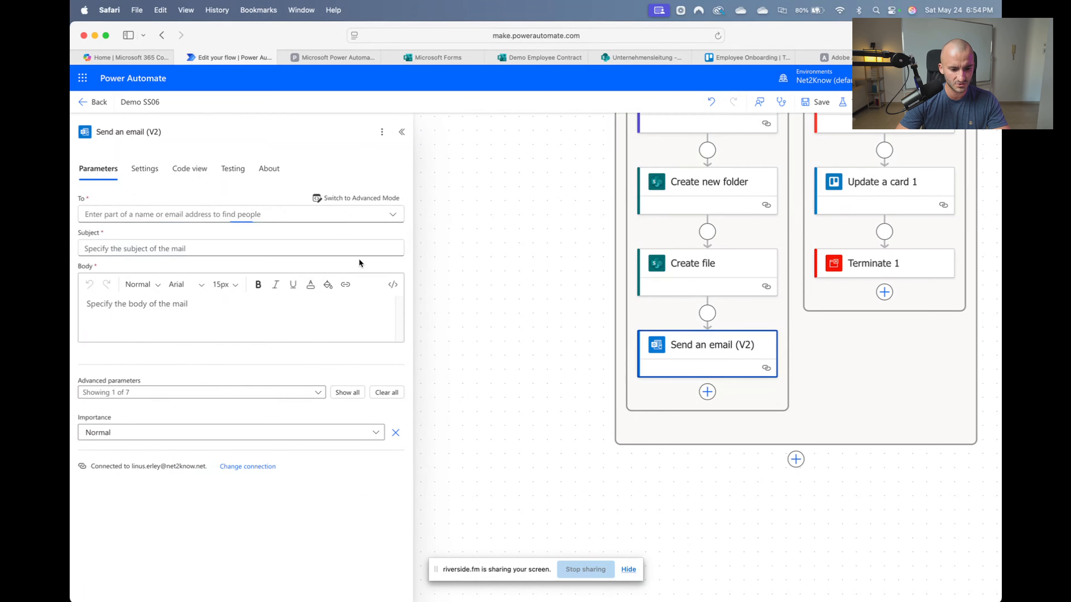
left_click(314, 218)
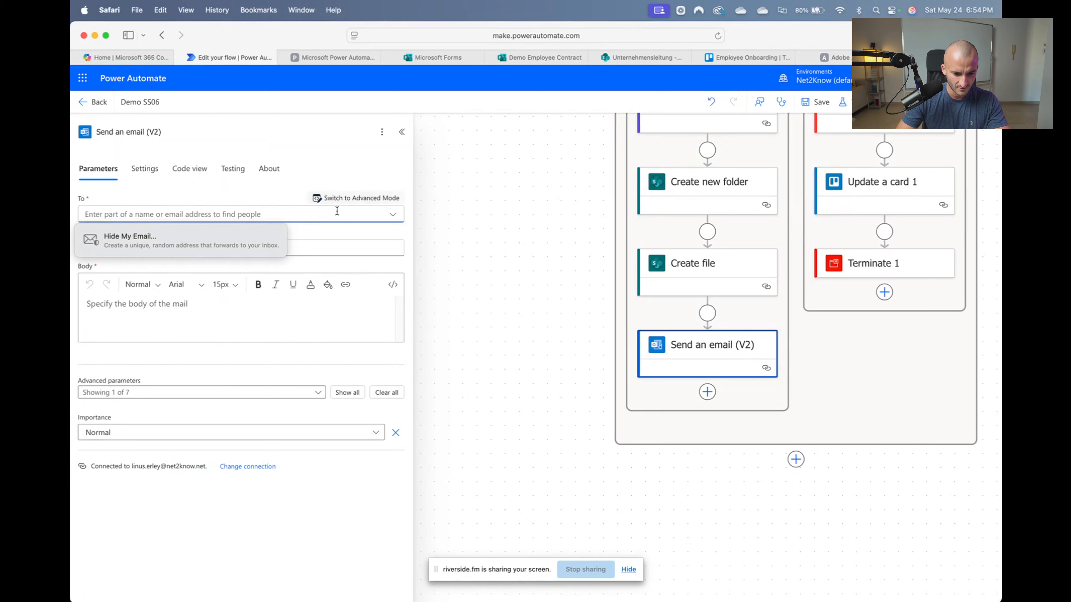
left_click(331, 229)
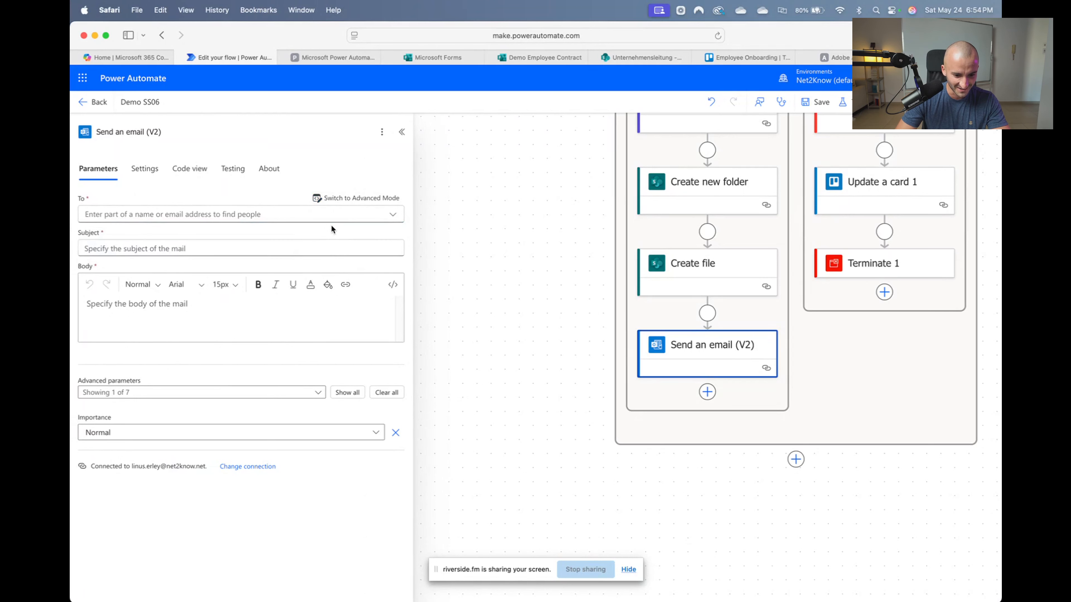
left_click(216, 211)
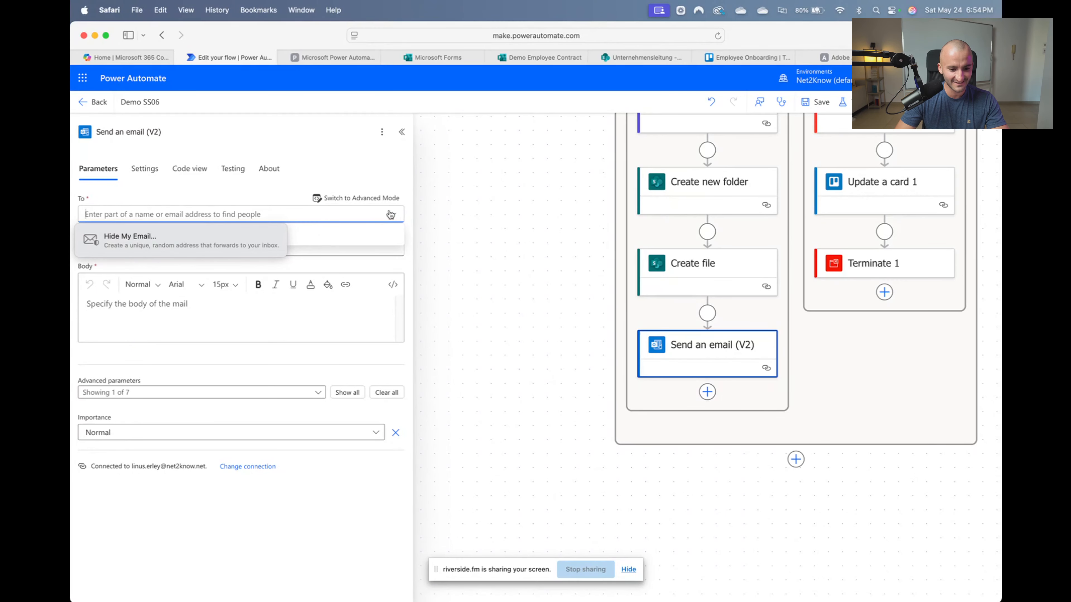
Switch To to advanced mode and insert the Email value from Get response details
left_click(356, 198)
left_click(377, 212)
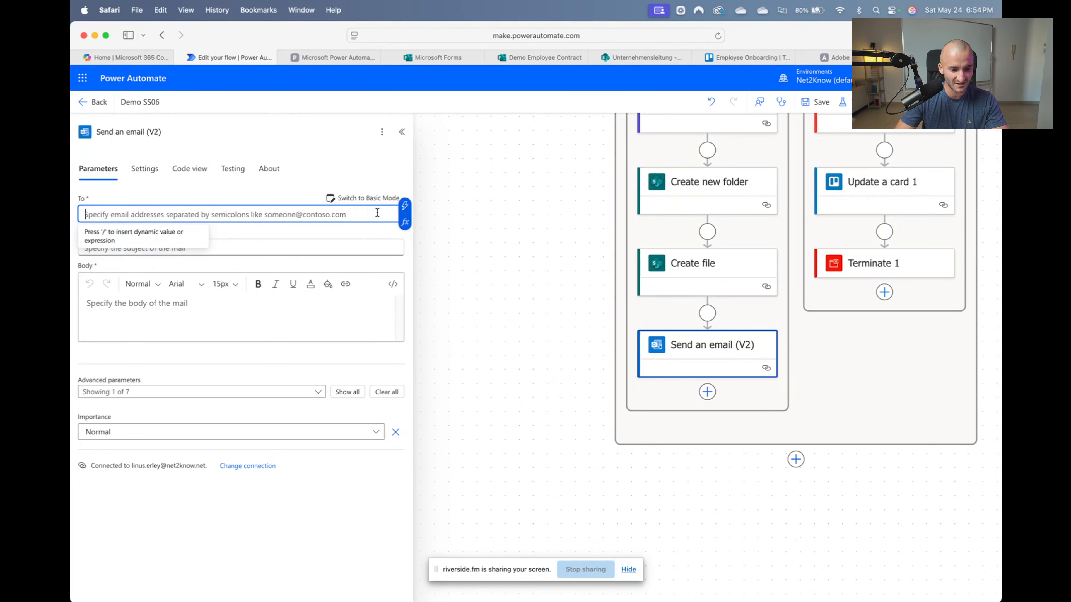
left_click(404, 206)
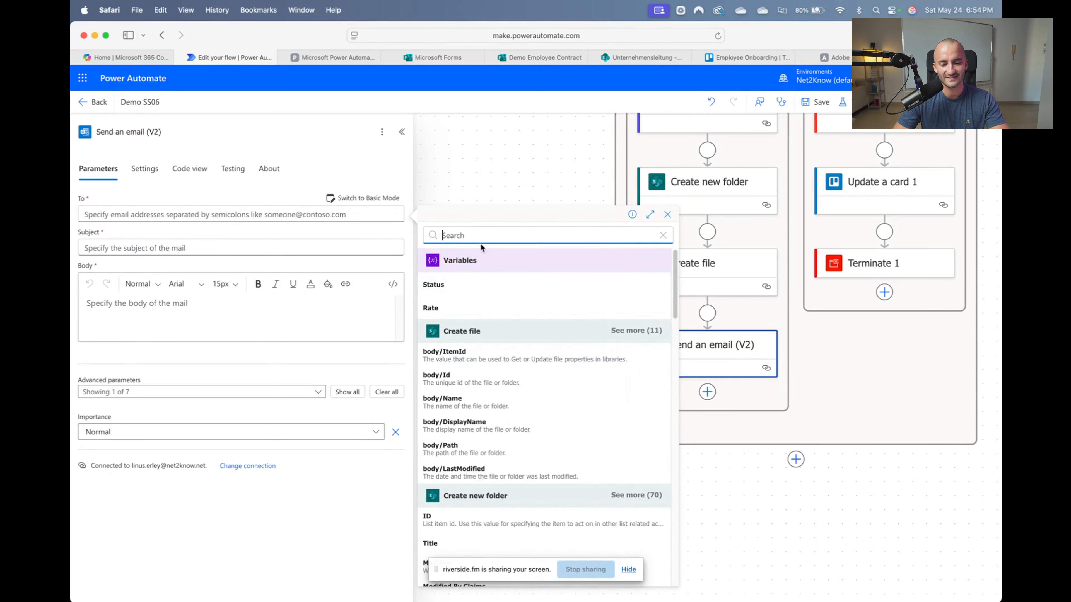
scroll(492, 359, "down", 10)
scroll(499, 392, "down", 10)
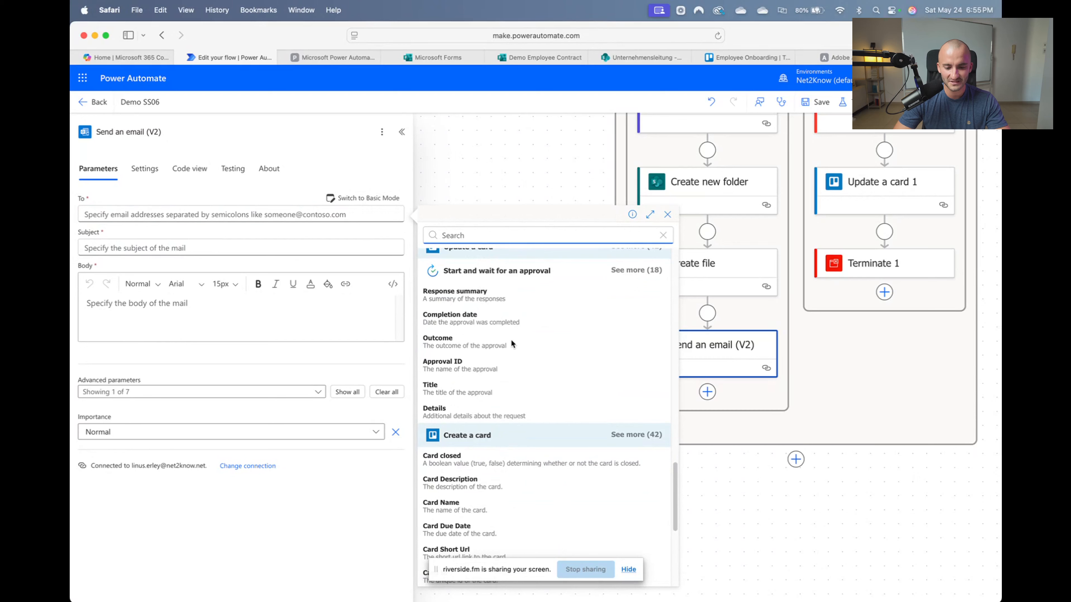
scroll(538, 443, "down", 5)
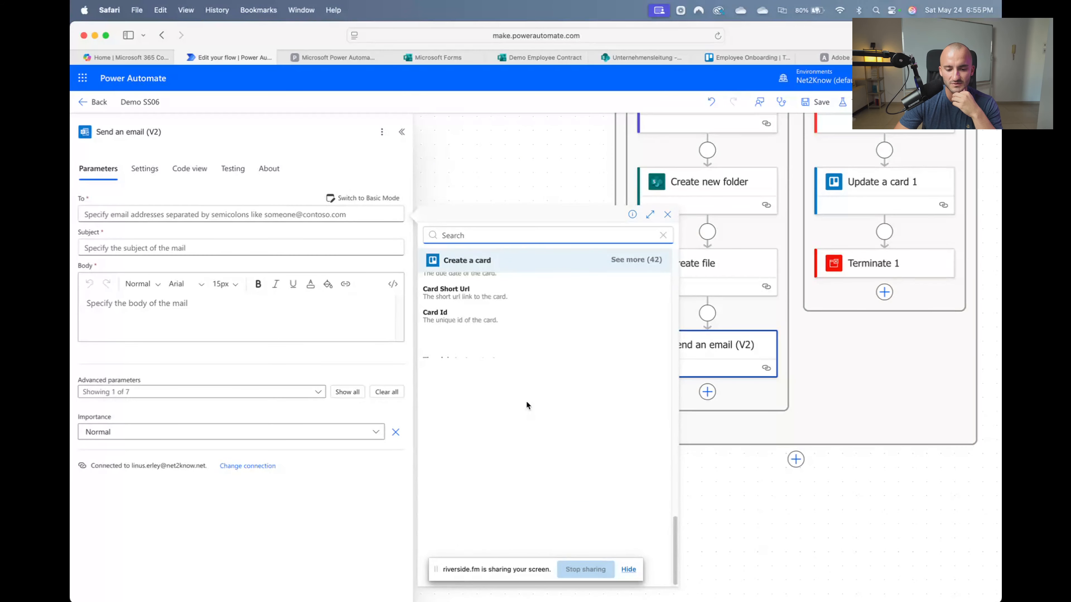
scroll(527, 399, "up", 10)
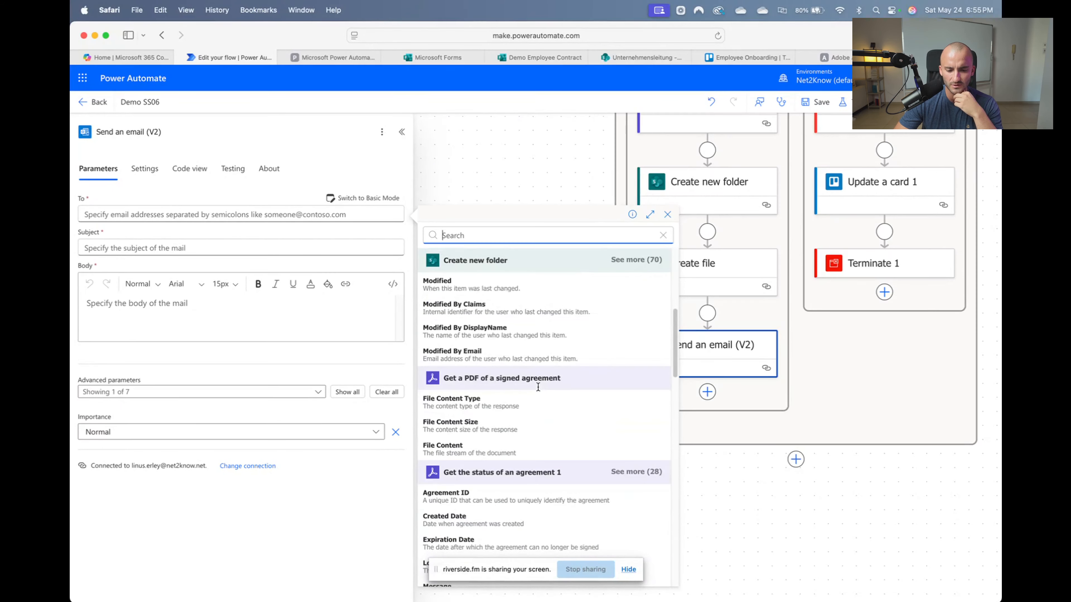
scroll(539, 391, "down", 10)
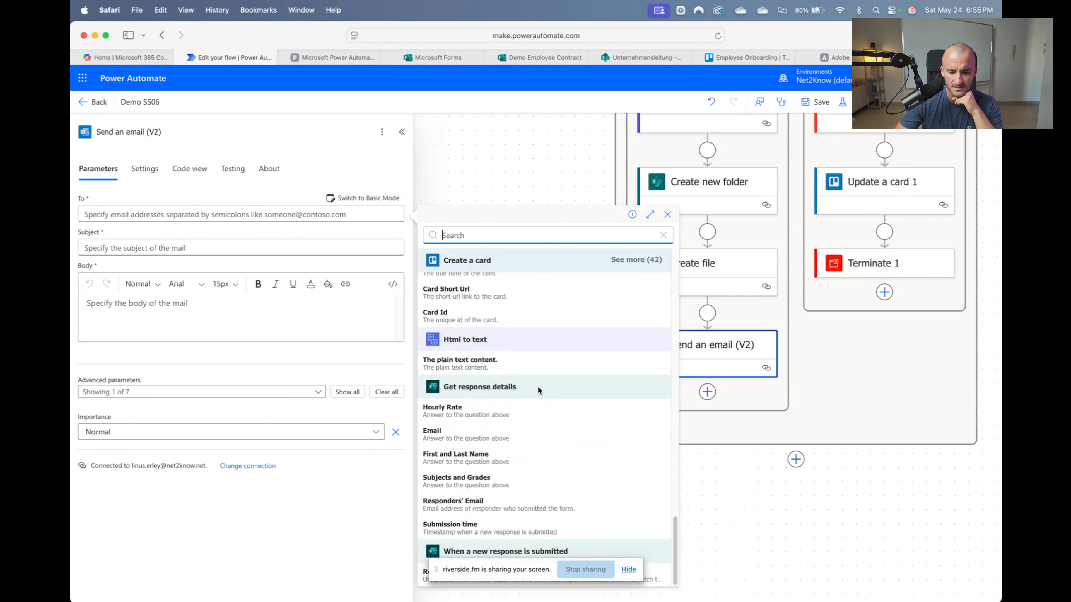
left_click(447, 437)
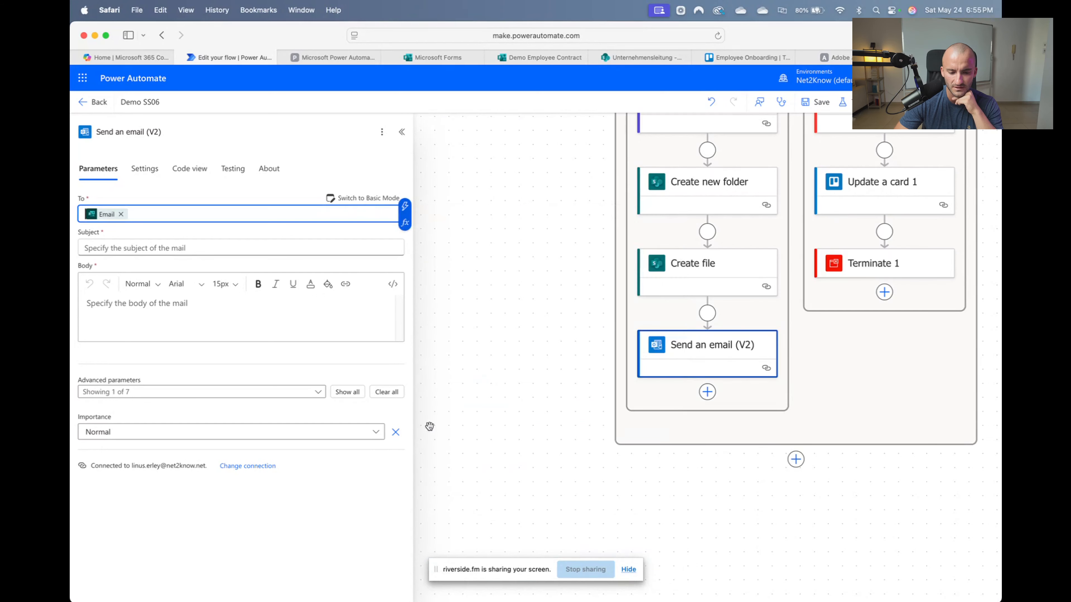
left_click(152, 249)
Set the email subject to 'Welcome'
type("Welcome Bro")
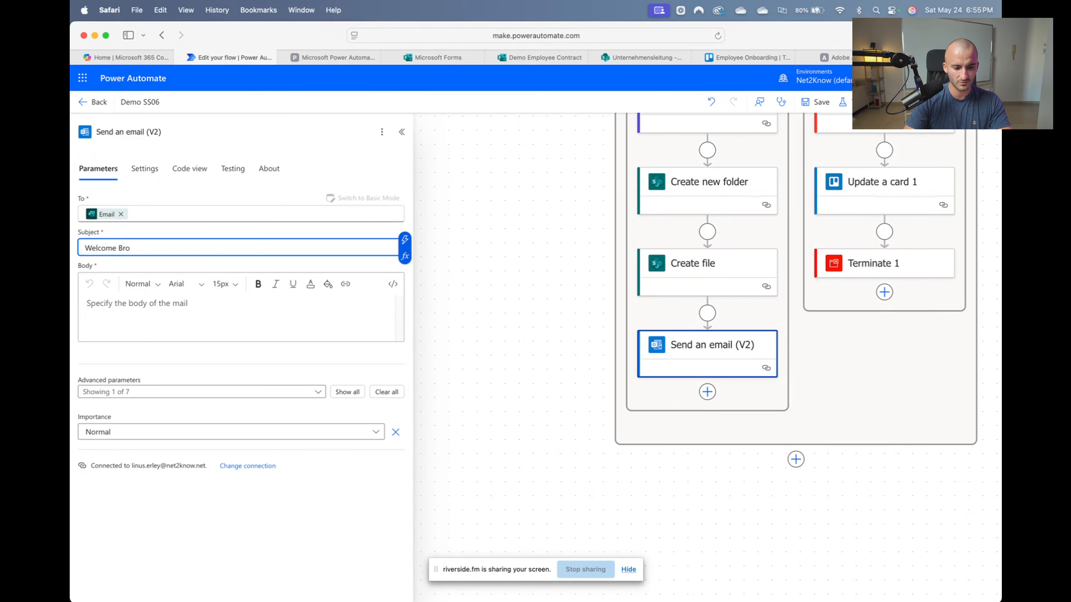
key("BackSpace")
key("BackSpace")
key("BackSpace")
key("BackSpace")
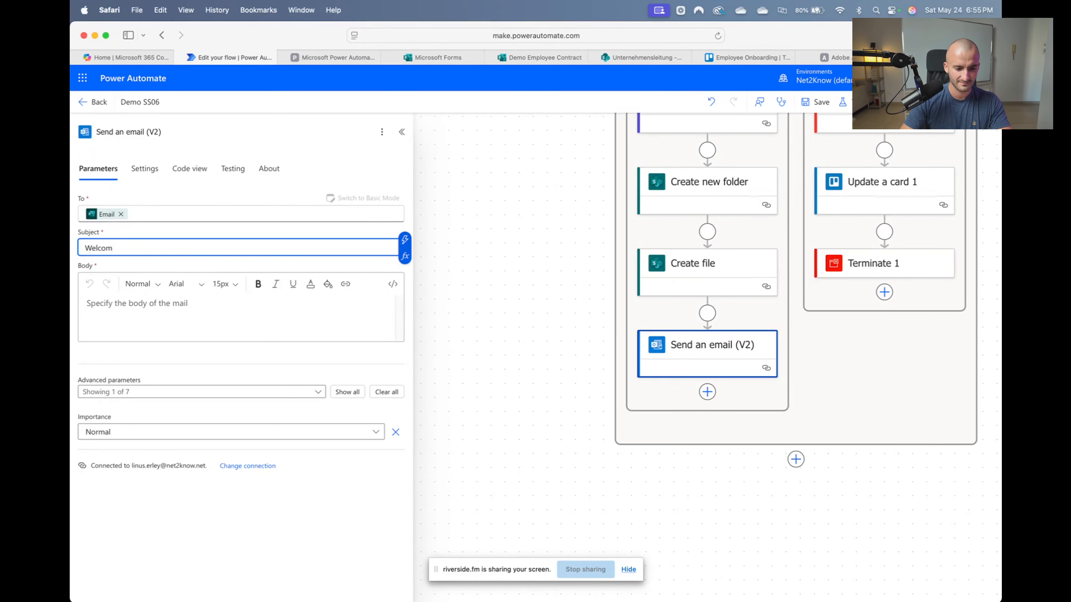
type("e")
Write the body 'Hey here is the link to our Training Portal: net2know-campus.net', signed 'Regards,' and the sender's name
left_click(168, 323)
type("He")
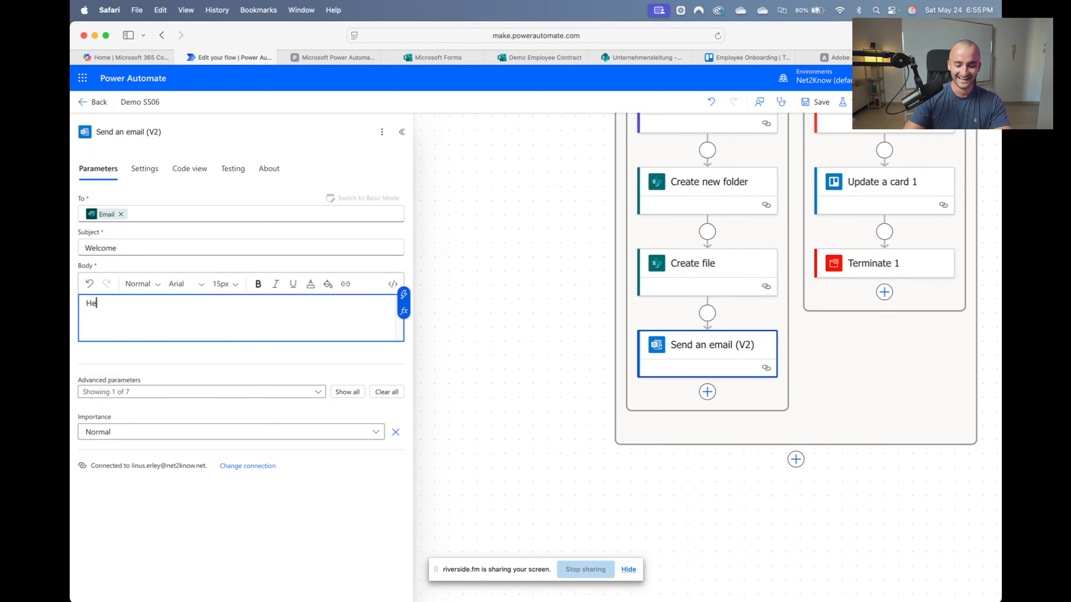
type("y ")
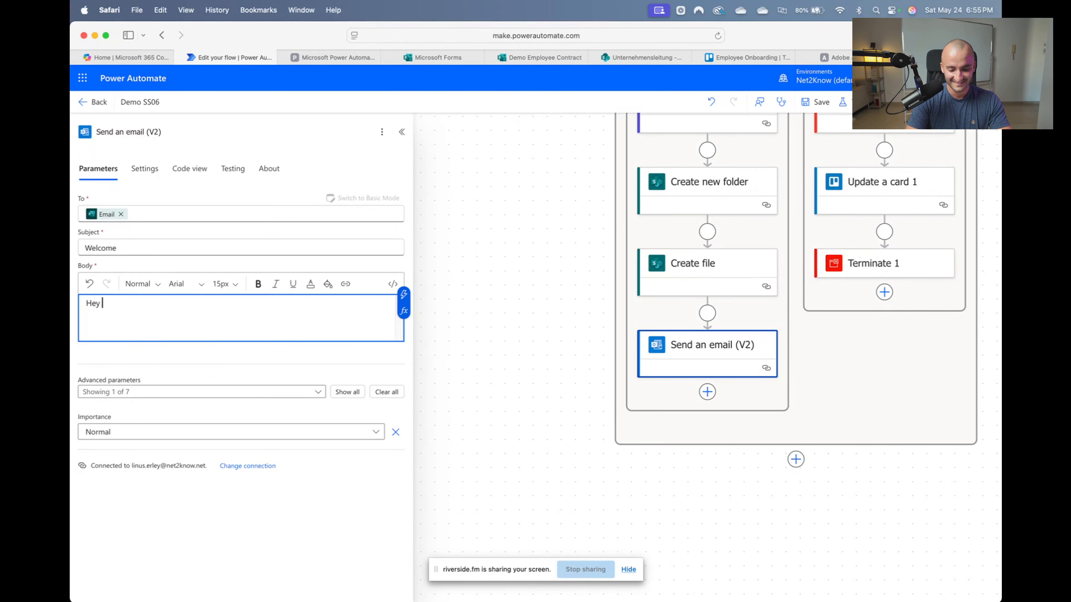
type("here is the link to")
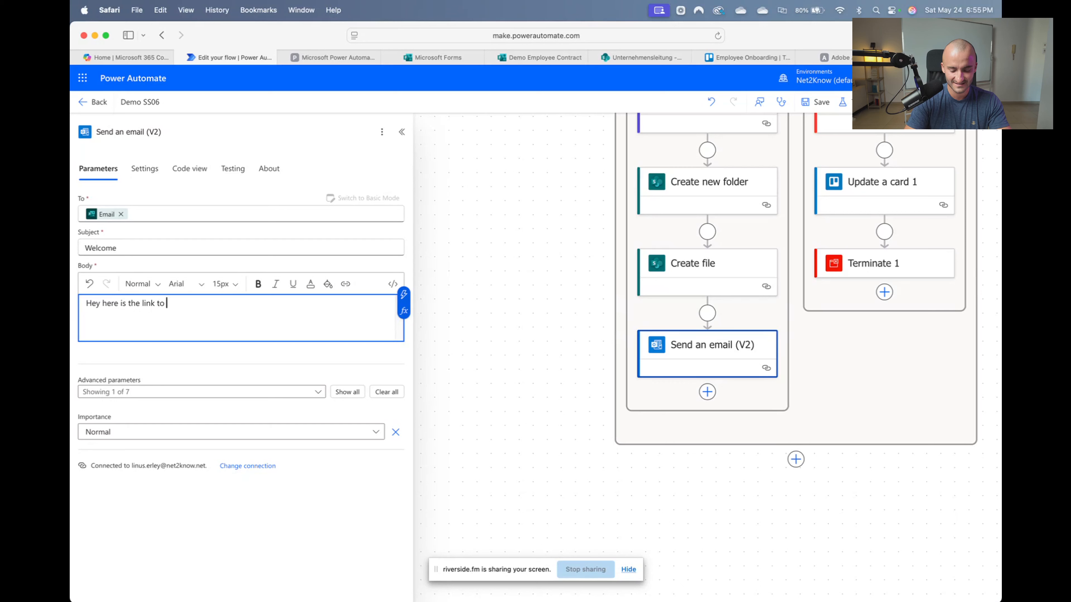
type(" our Training Protal")
key("BackSpace")
key("BackSpace")
key("BackSpace")
key("BackSpace")
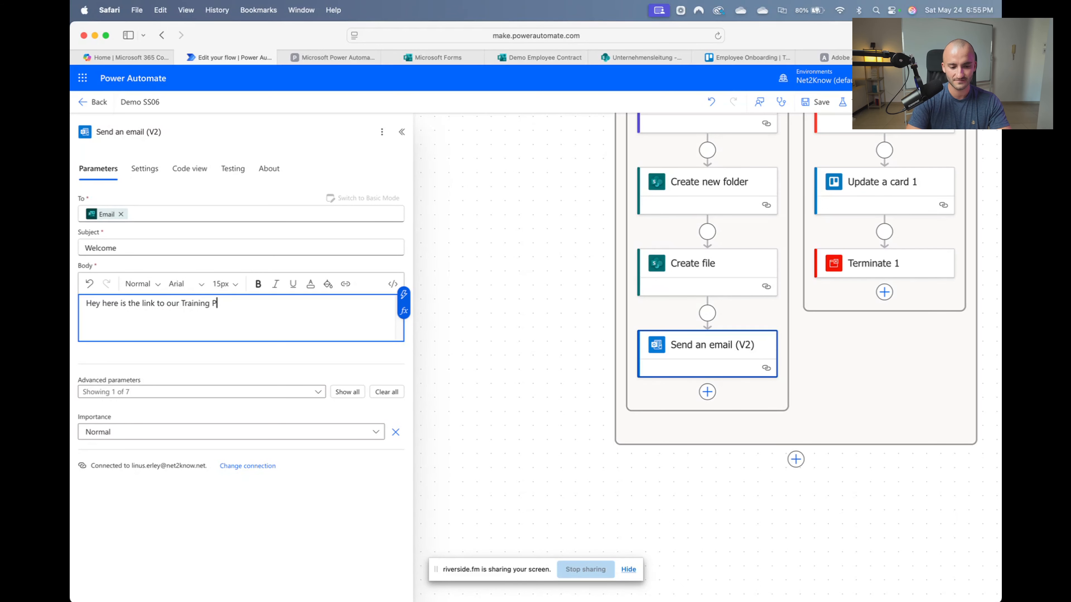
type("Portal: net2kno")
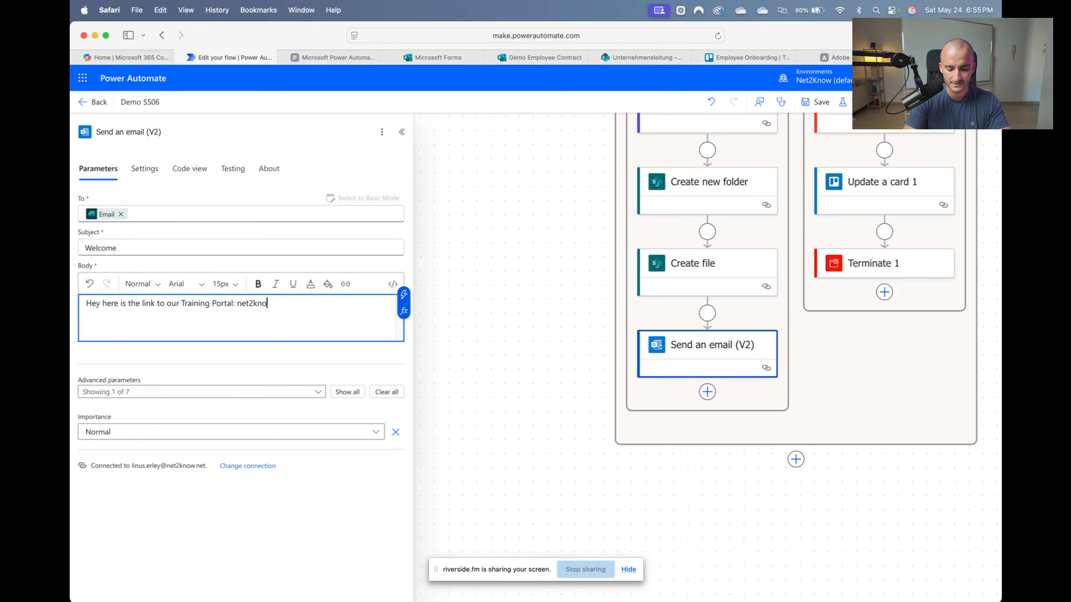
type("w-campu")
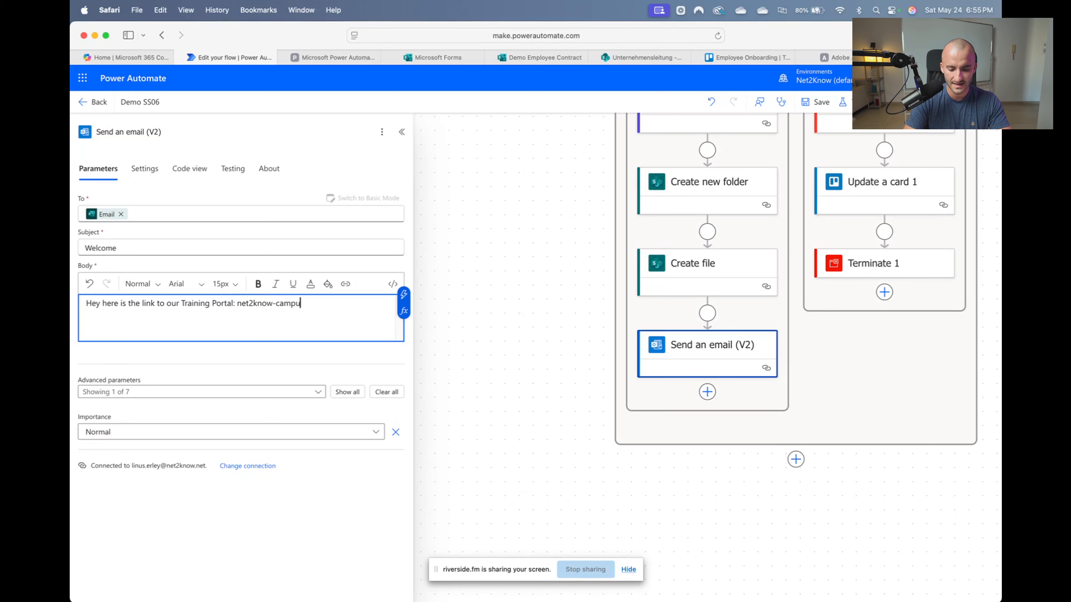
type("s.ne")
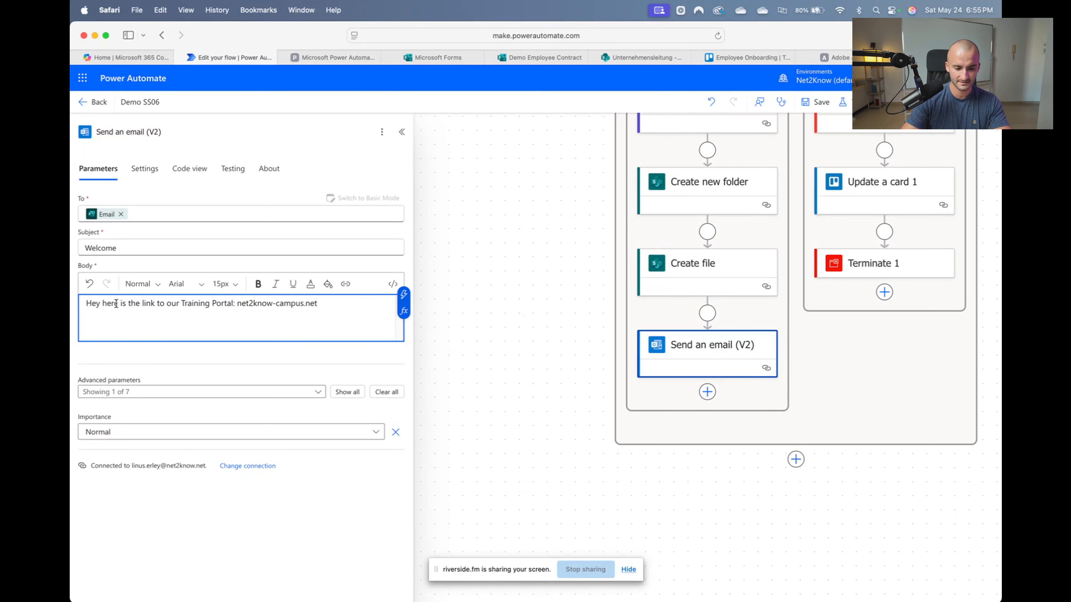
type("t")
key("Return")
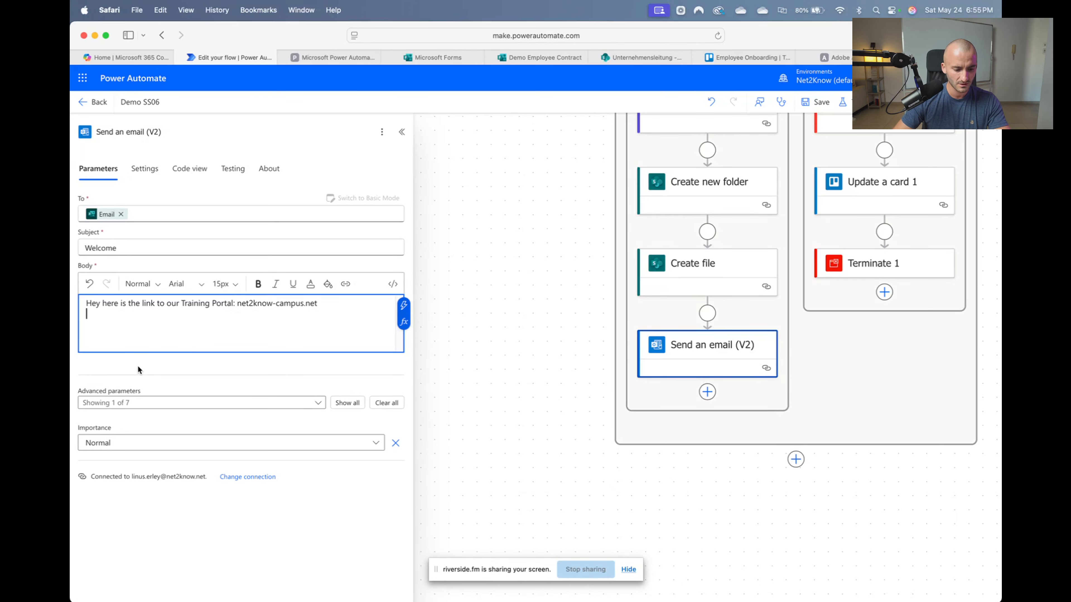
type("Regards,")
key("Return")
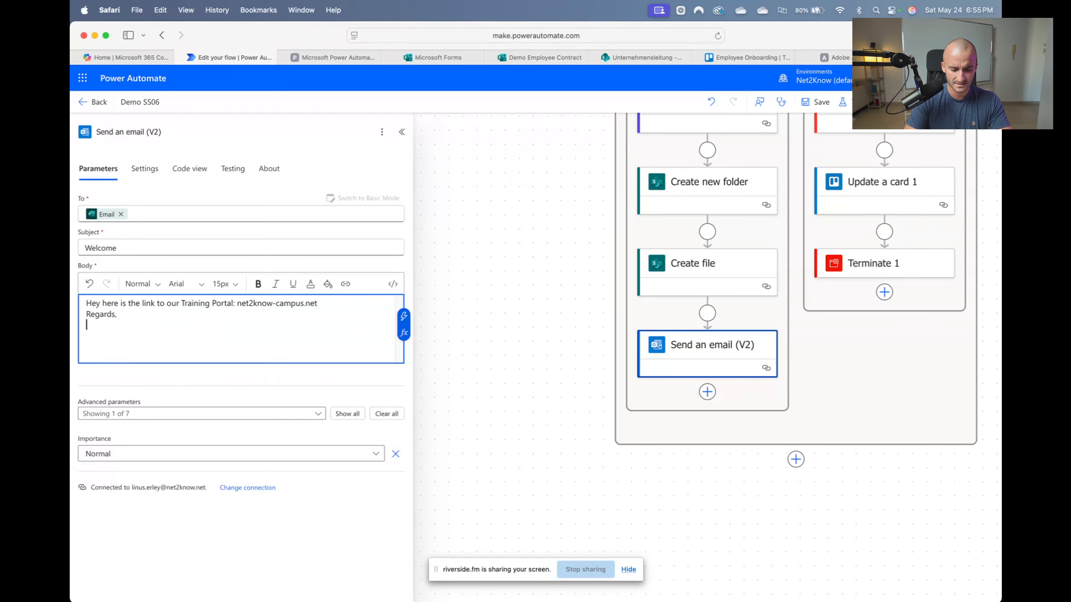
type("Linus")
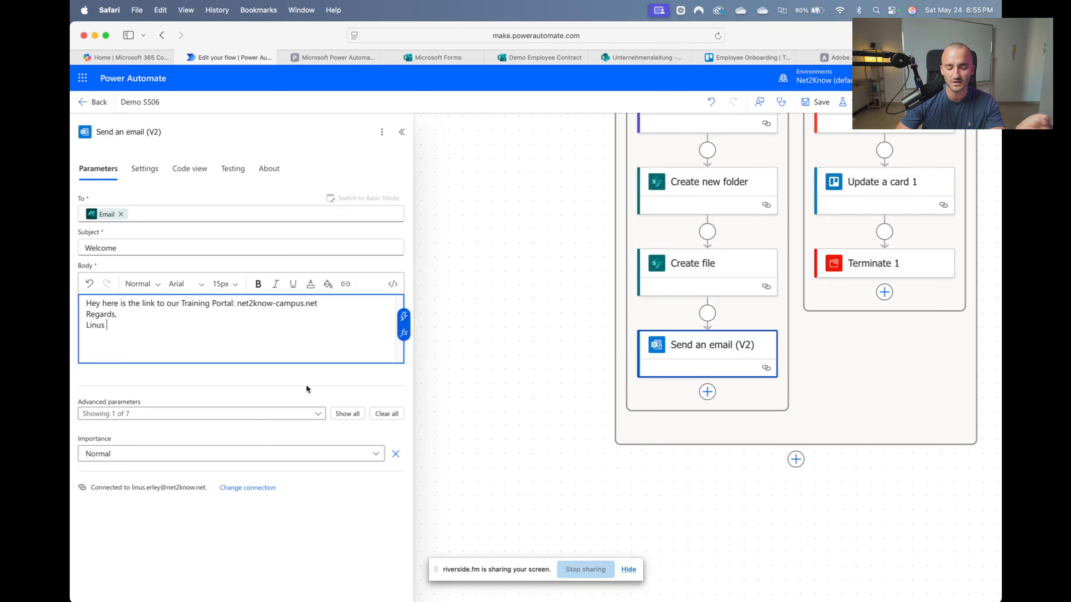
Review the email's Advanced parameters, leaving Attachments off, and collapse the Send an email panel
left_click(273, 413)
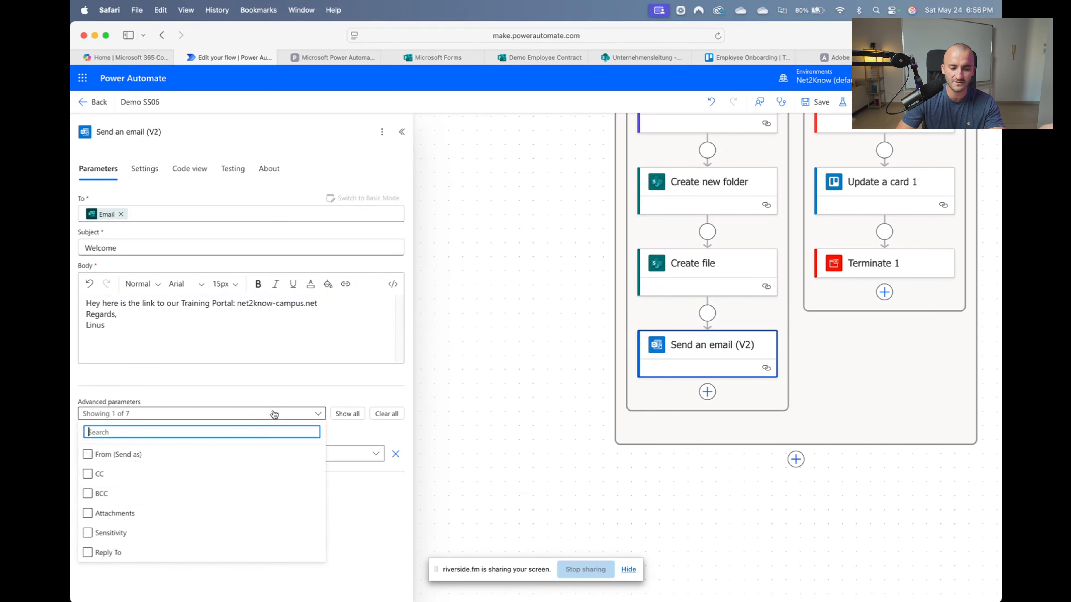
left_click(114, 518)
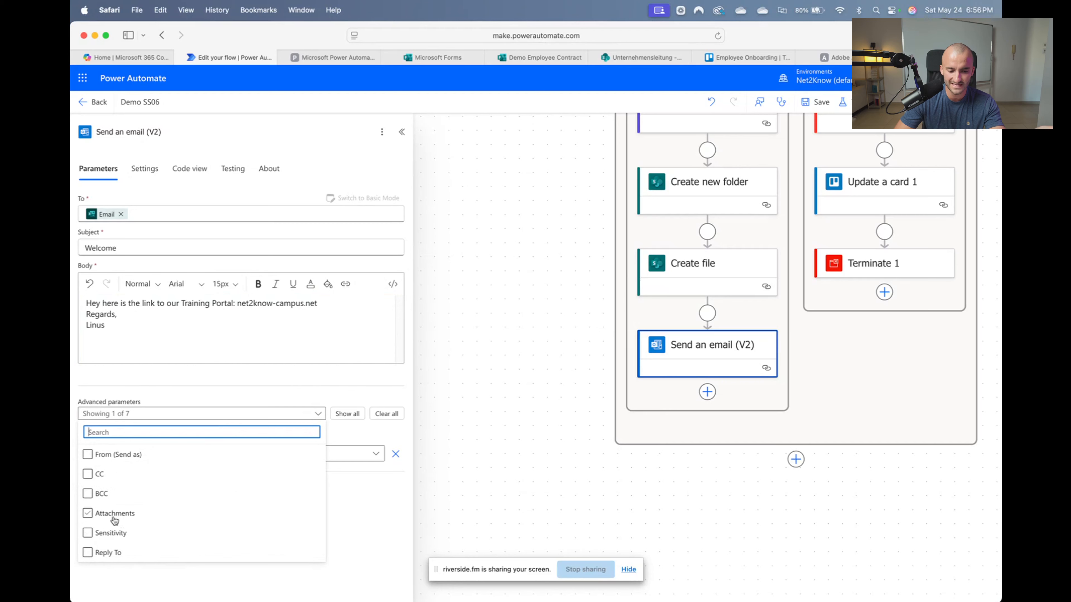
left_click(391, 501)
mouse_move(331, 304)
left_mouse_down()
mouse_move(238, 303)
mouse_move(329, 307)
left_mouse_up()
left_click(329, 311)
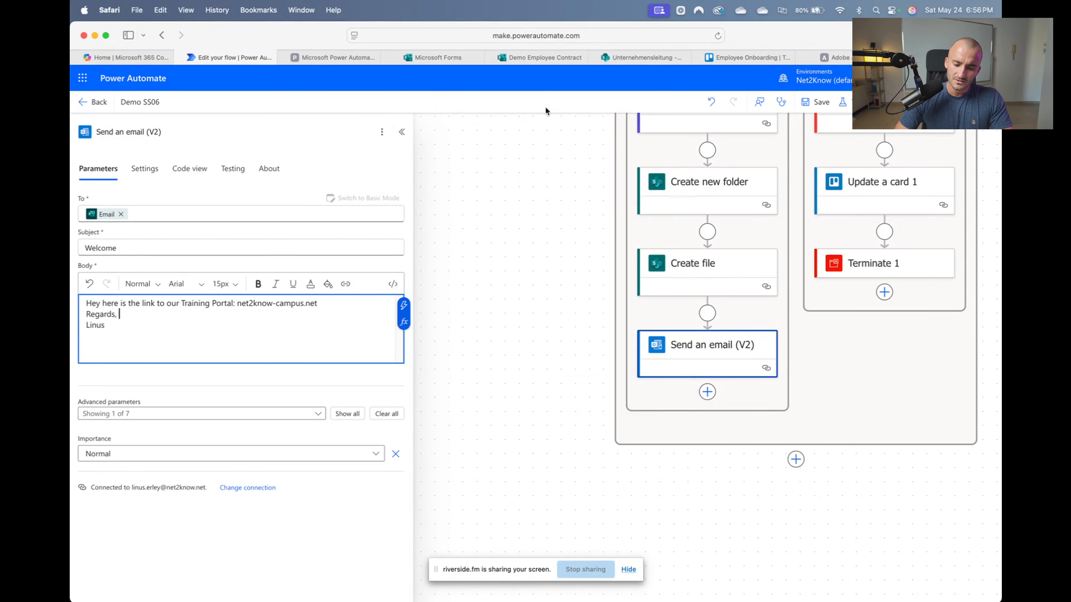
left_click(402, 132)
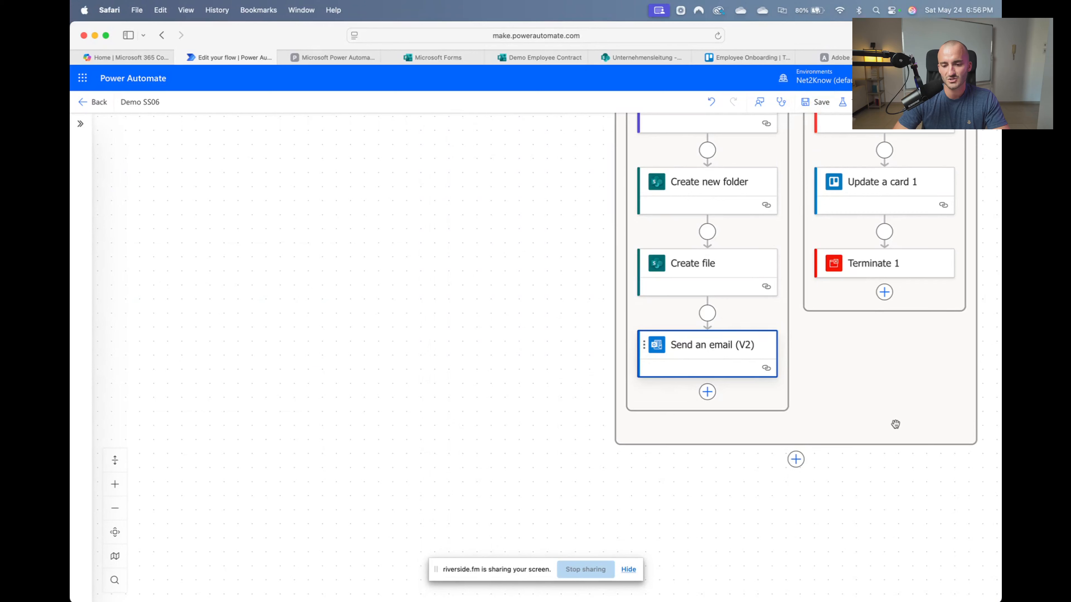
left_click(707, 391)
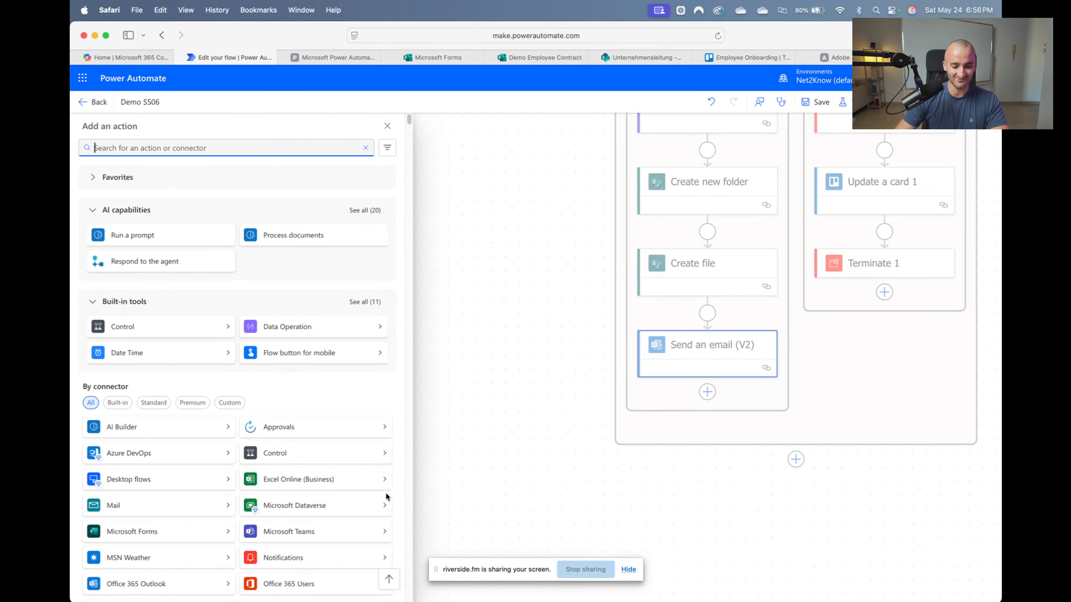
Add a Send me a mobile notification step reading 'New Teacher' plus the First and Last Name token
left_click(328, 567)
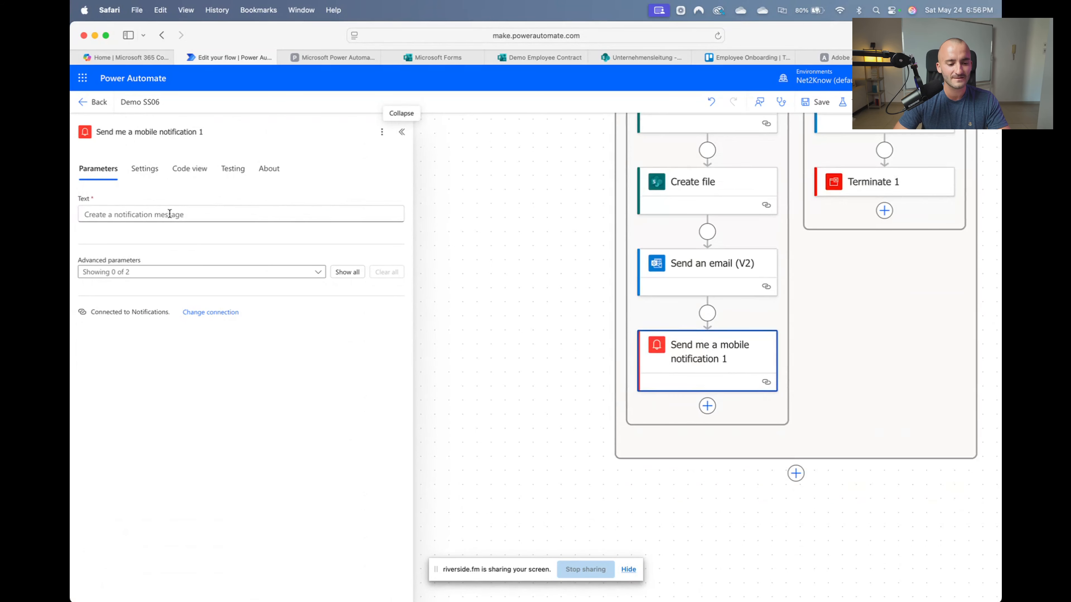
left_click(168, 214)
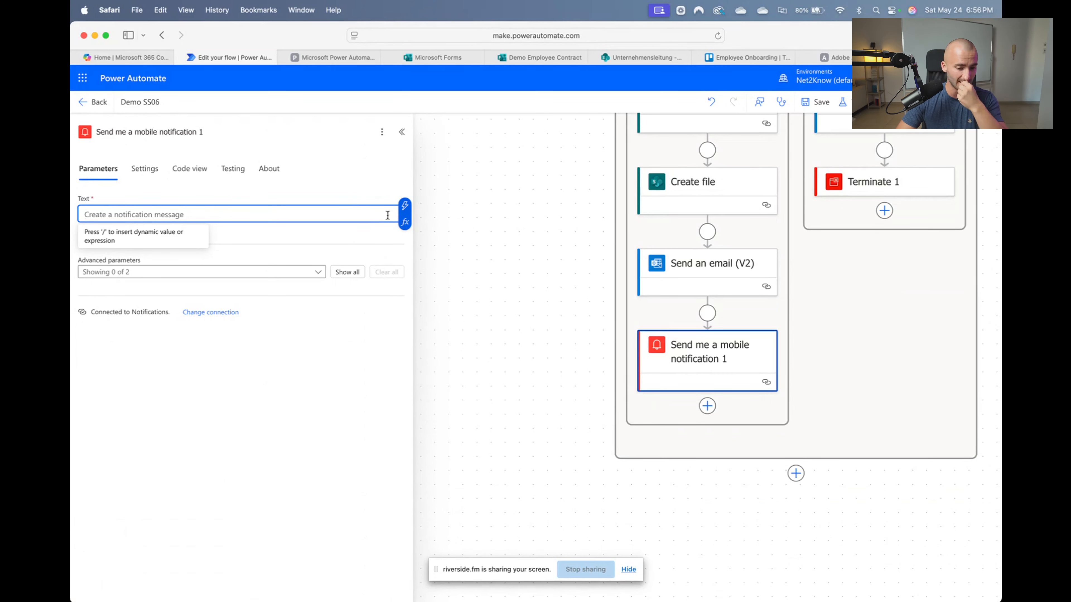
left_click(405, 209)
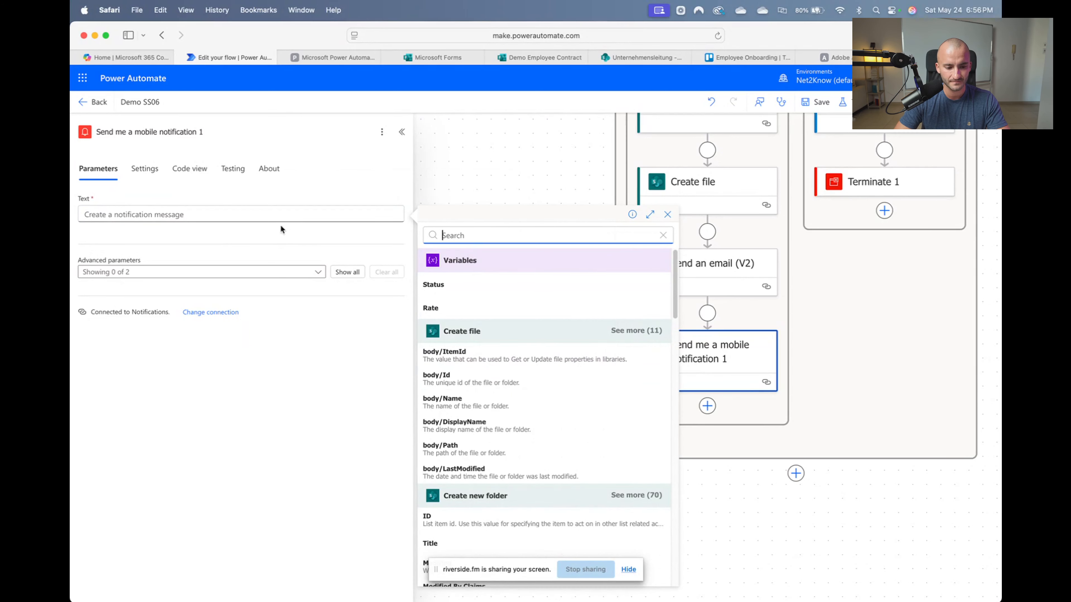
left_click(175, 214)
type("New T")
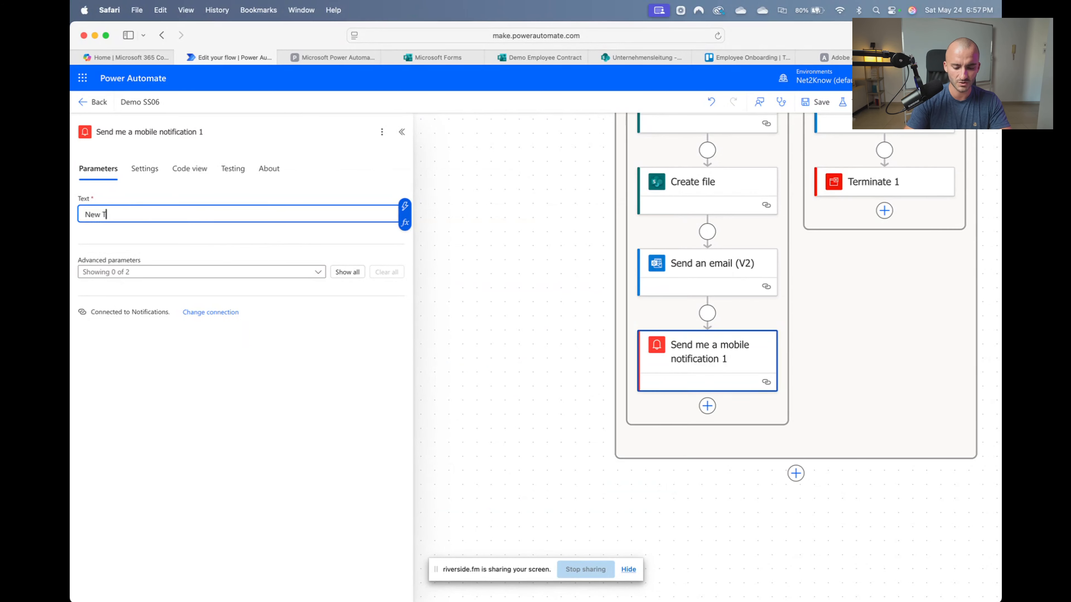
type("eacher")
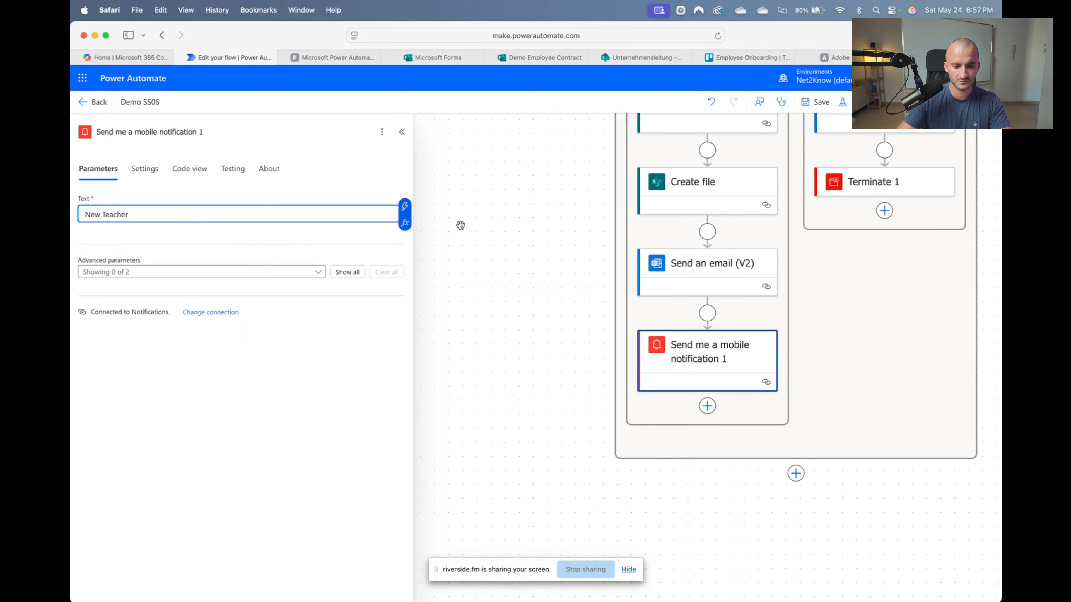
left_click(404, 207)
scroll(485, 371, "down", 5)
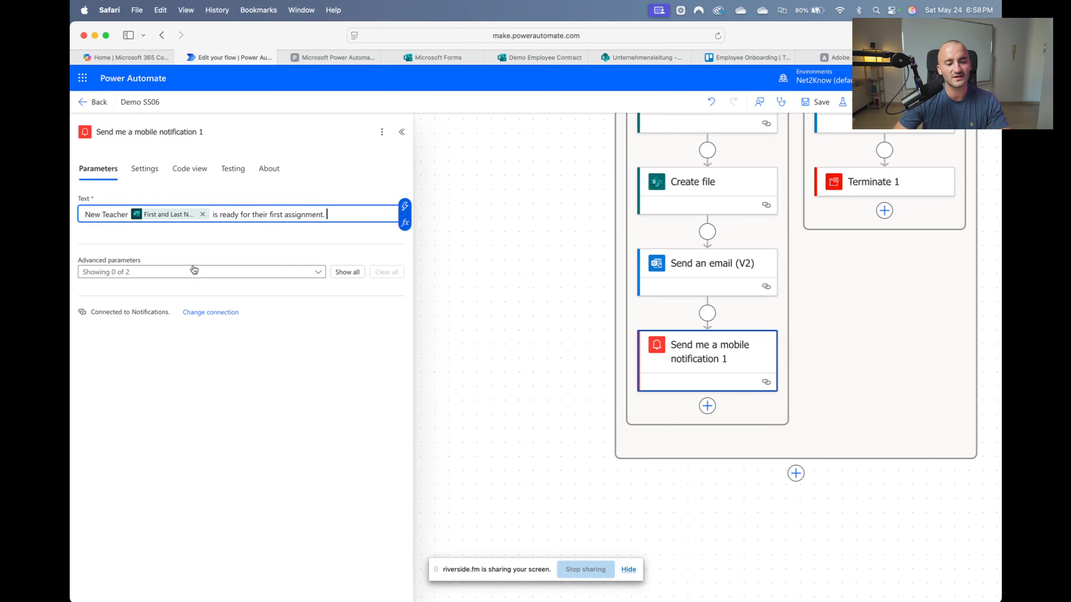
Turn on the notification's Link and Link label optional settings
left_click(206, 275)
left_click(211, 274)
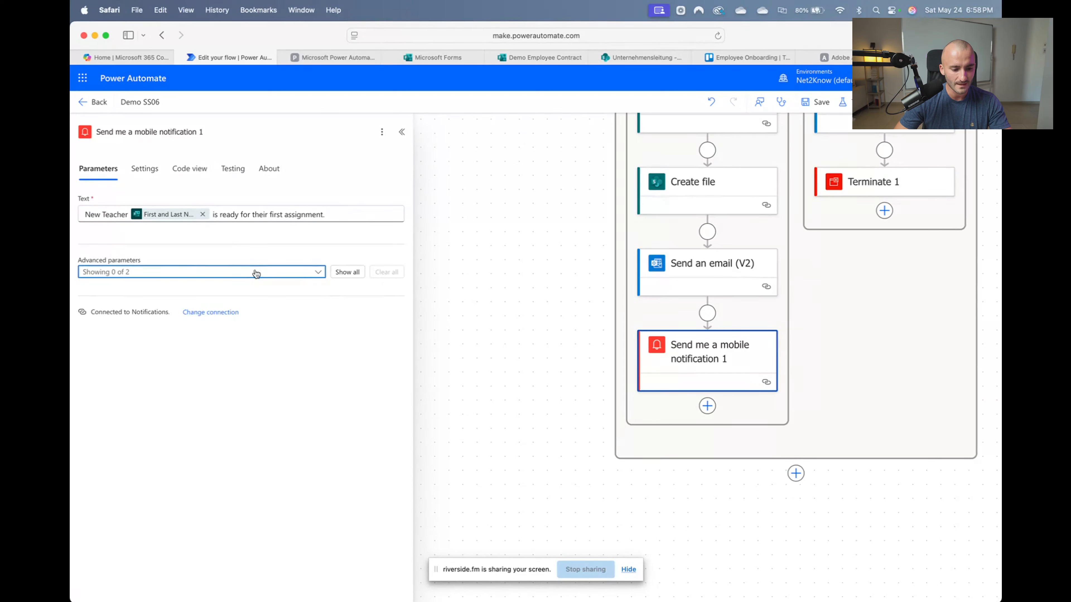
left_click(197, 277)
left_click(97, 291)
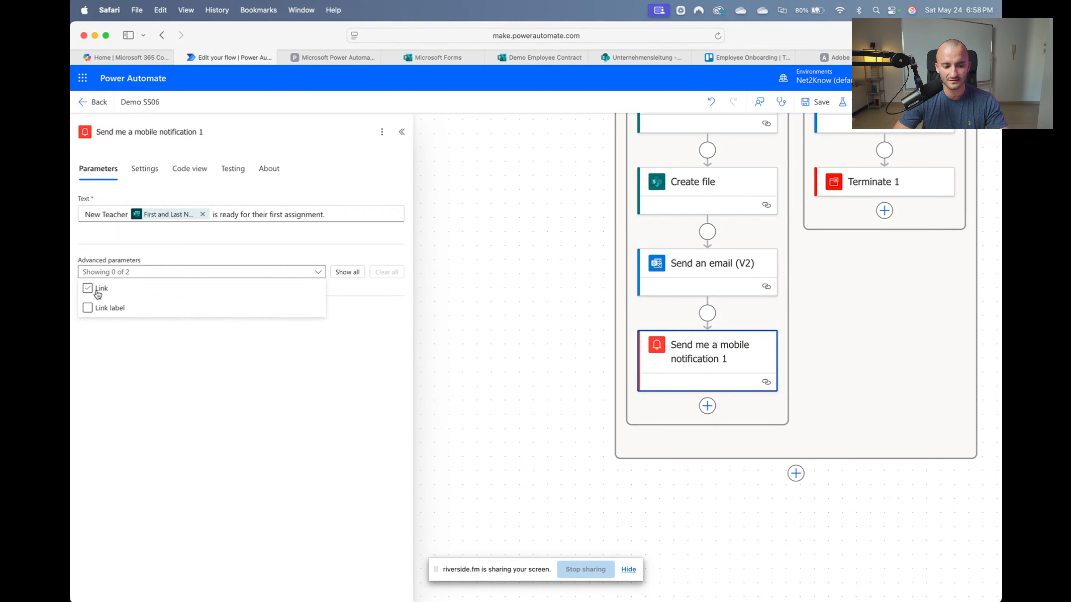
left_click(234, 412)
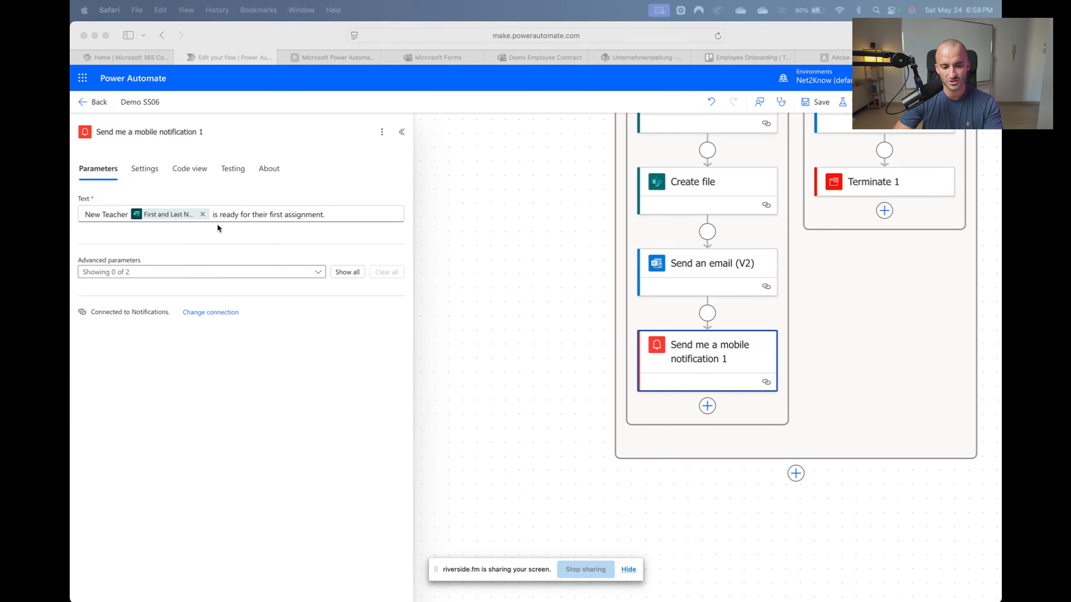
left_click(314, 271)
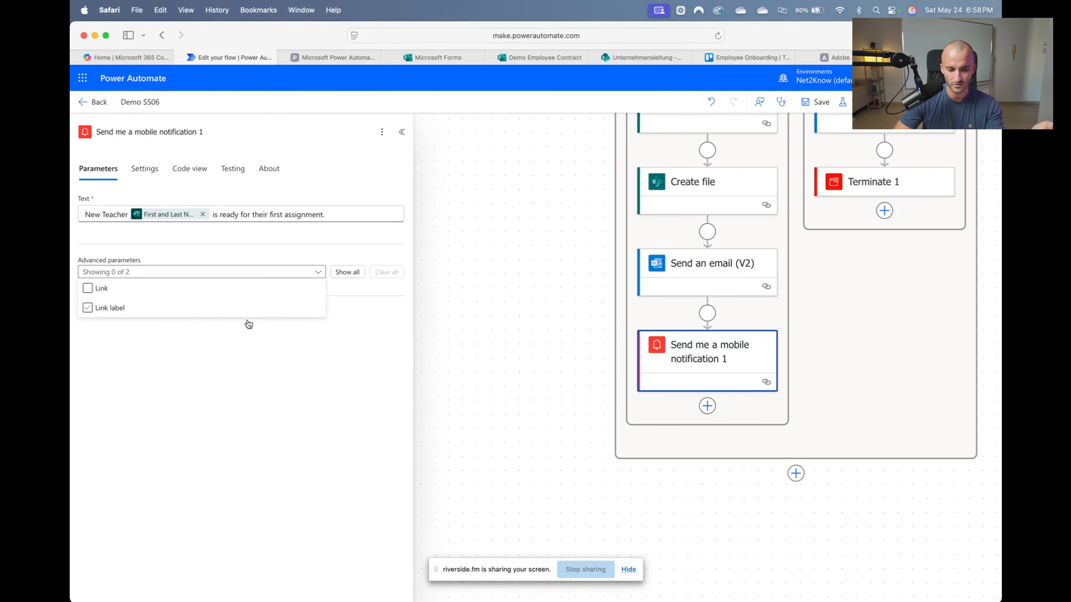
left_click(105, 290)
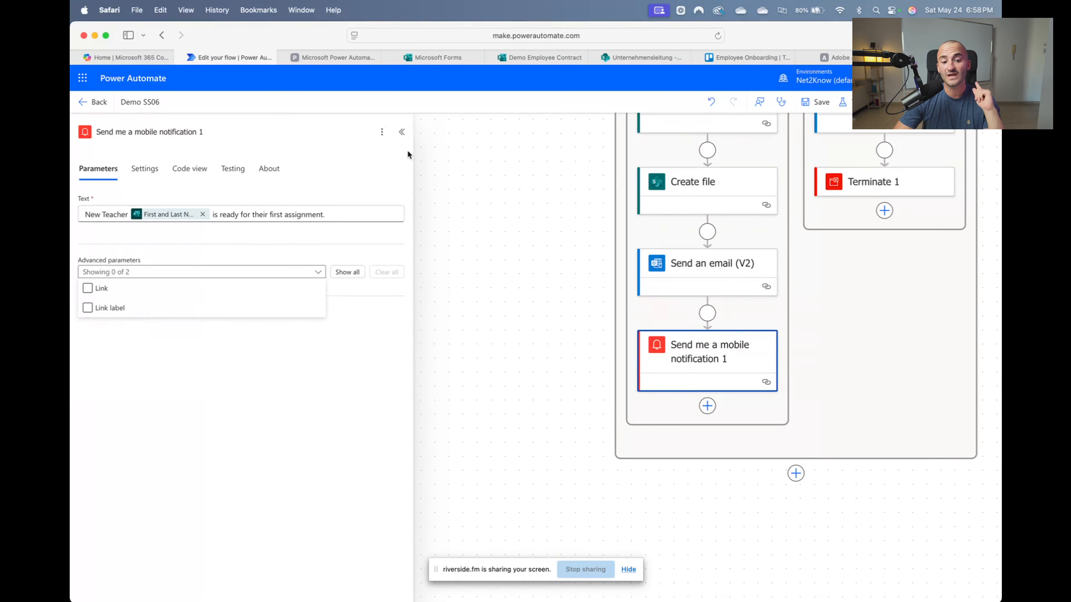
left_click(737, 56)
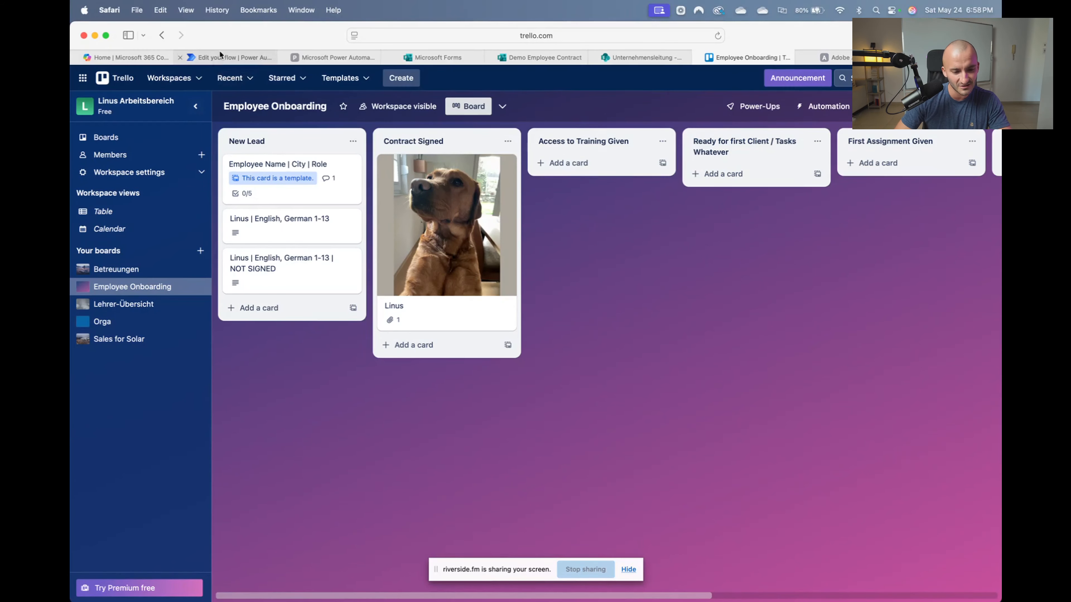
left_click(230, 58)
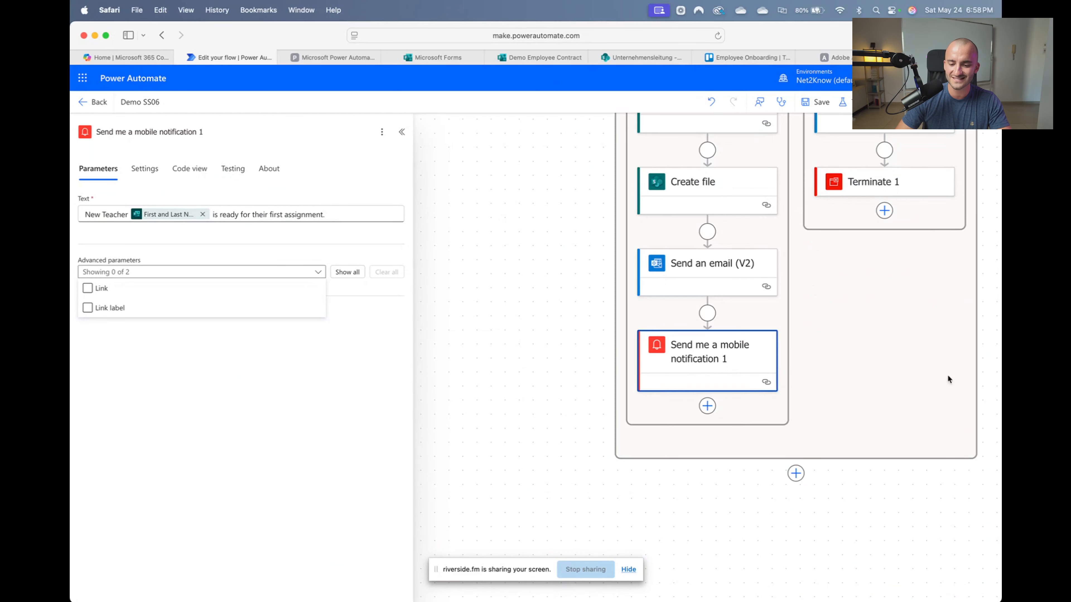
Save the flow with the new mobile notification step
left_click_drag(947, 375, 966, 375)
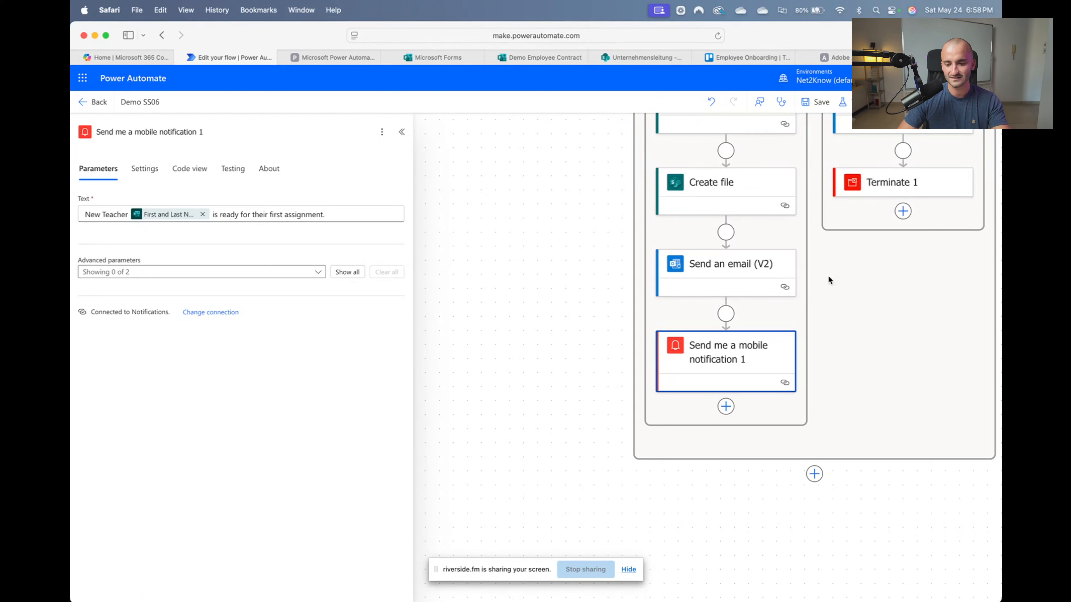
scroll(816, 260, "right", 2)
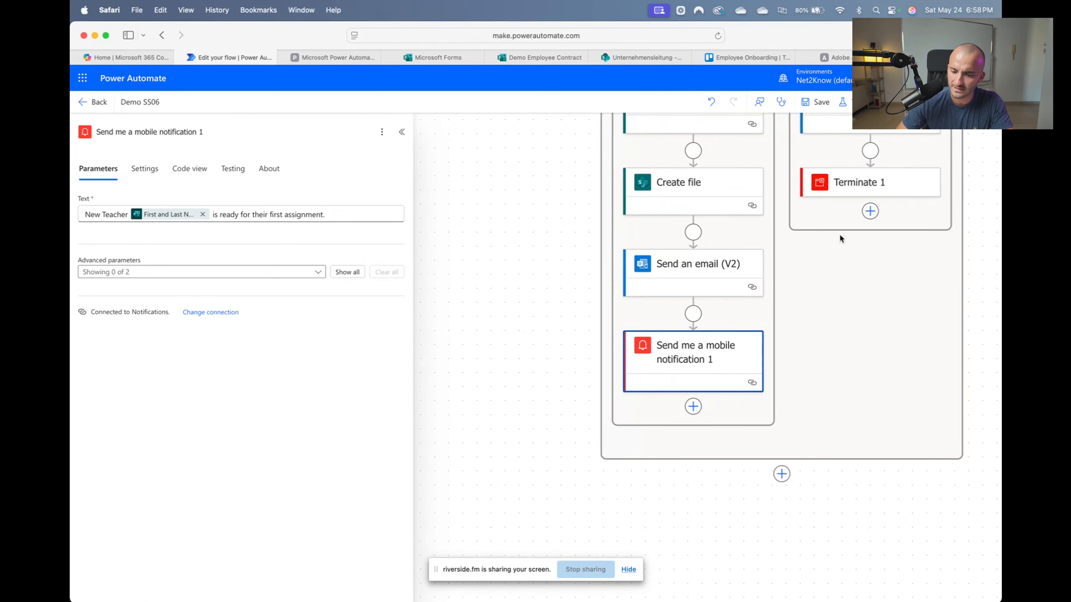
left_click(849, 191)
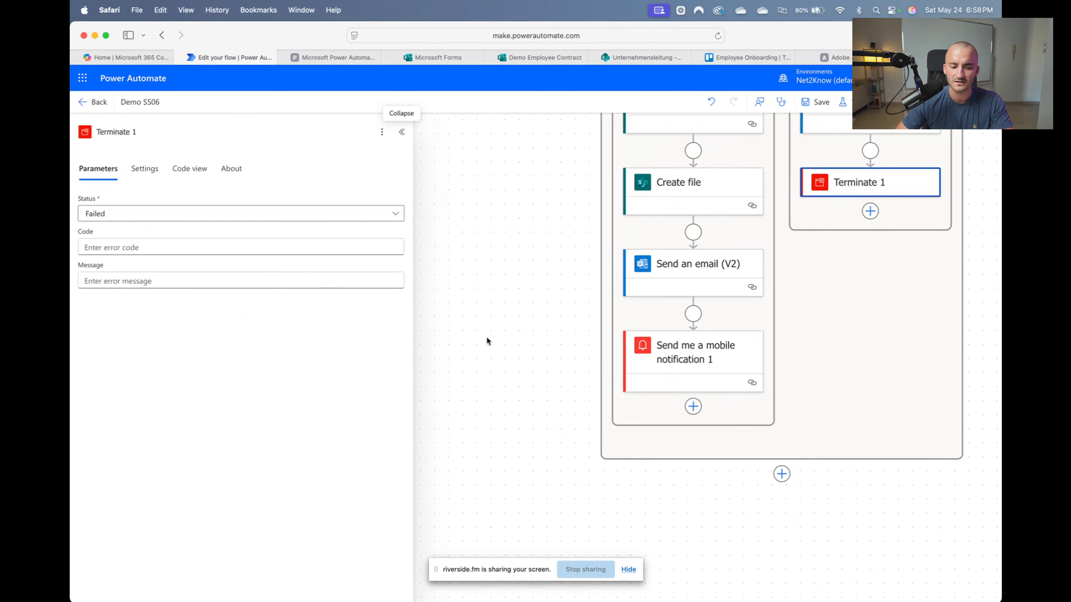
left_click(725, 363)
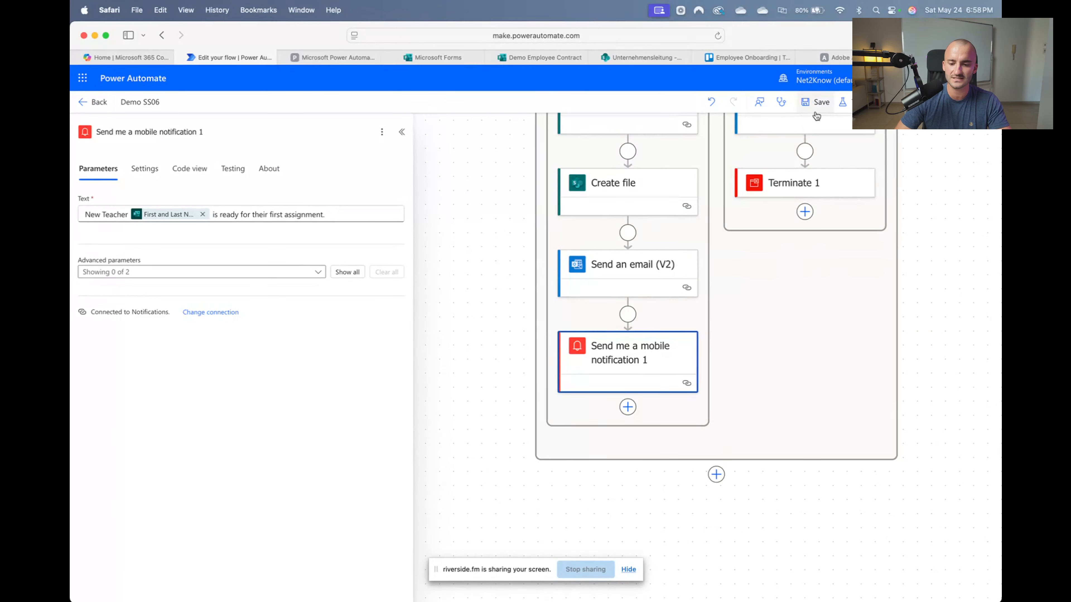
left_click(816, 102)
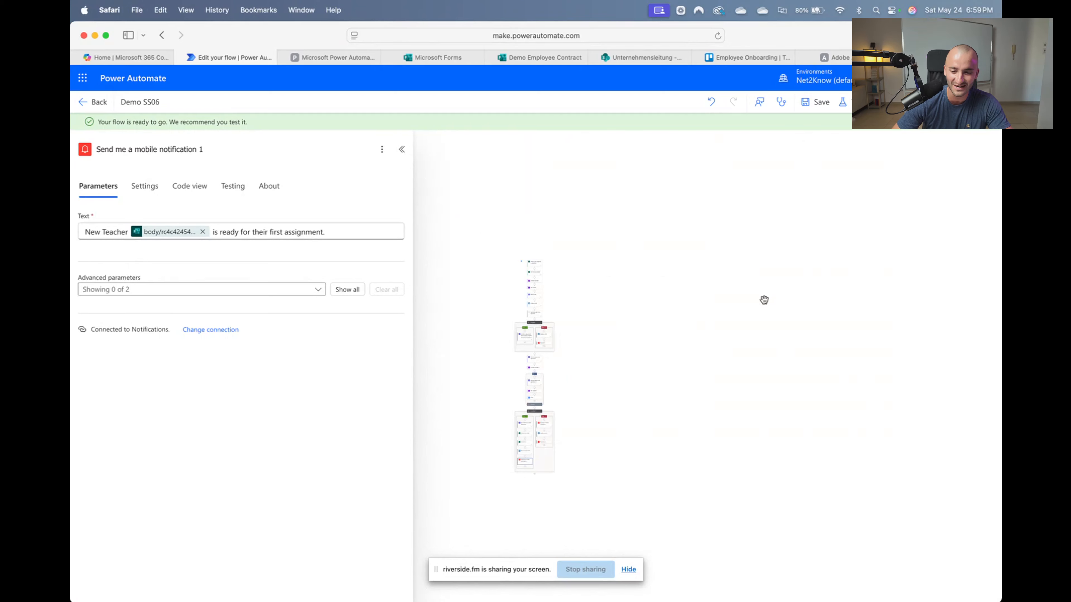
Review the Condition branches on the canvas and open the Test flow options
scroll(532, 370, "up", 10)
scroll(523, 402, "down", 8)
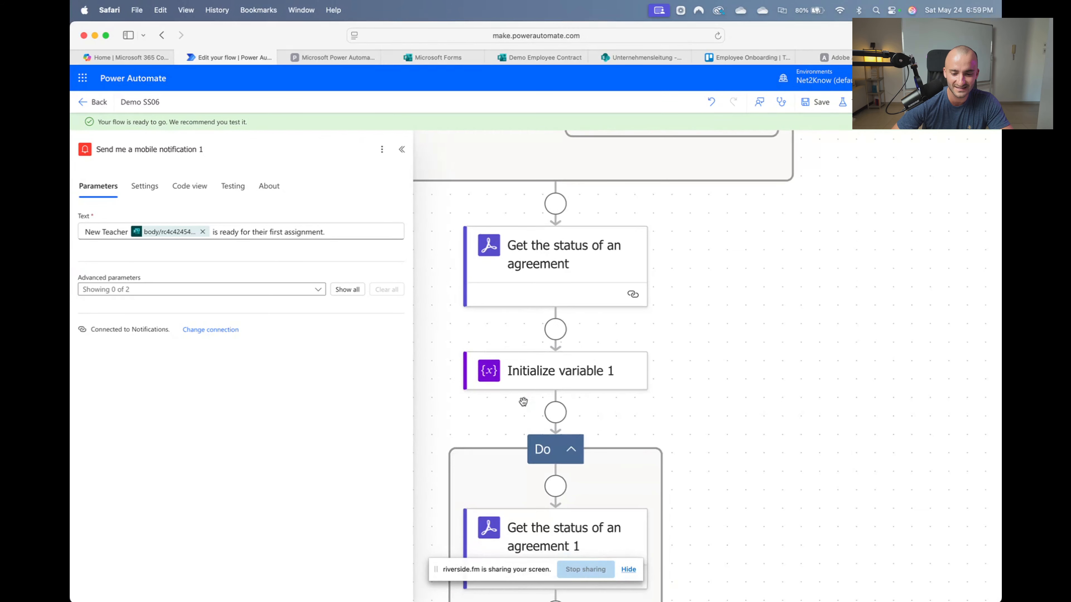
scroll(523, 403, "down", 6)
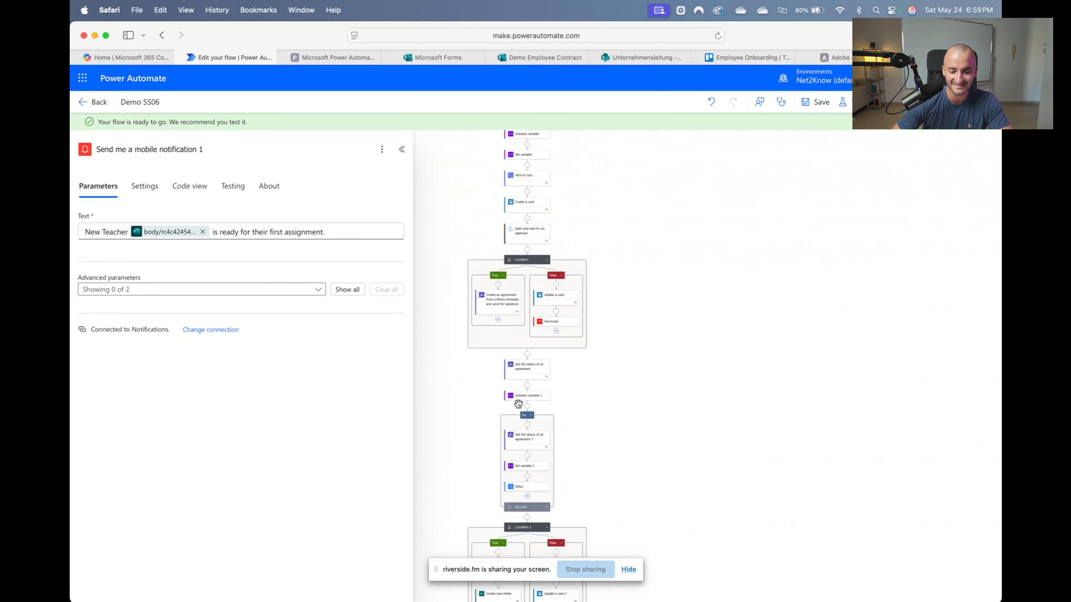
scroll(521, 404, "up", 6)
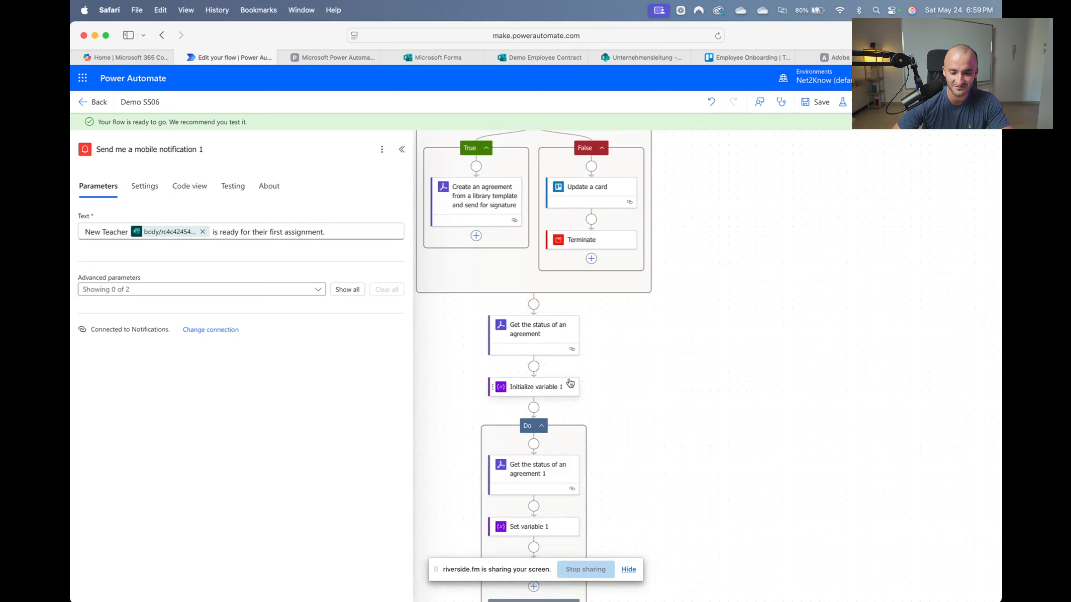
scroll(737, 184, "down", 10)
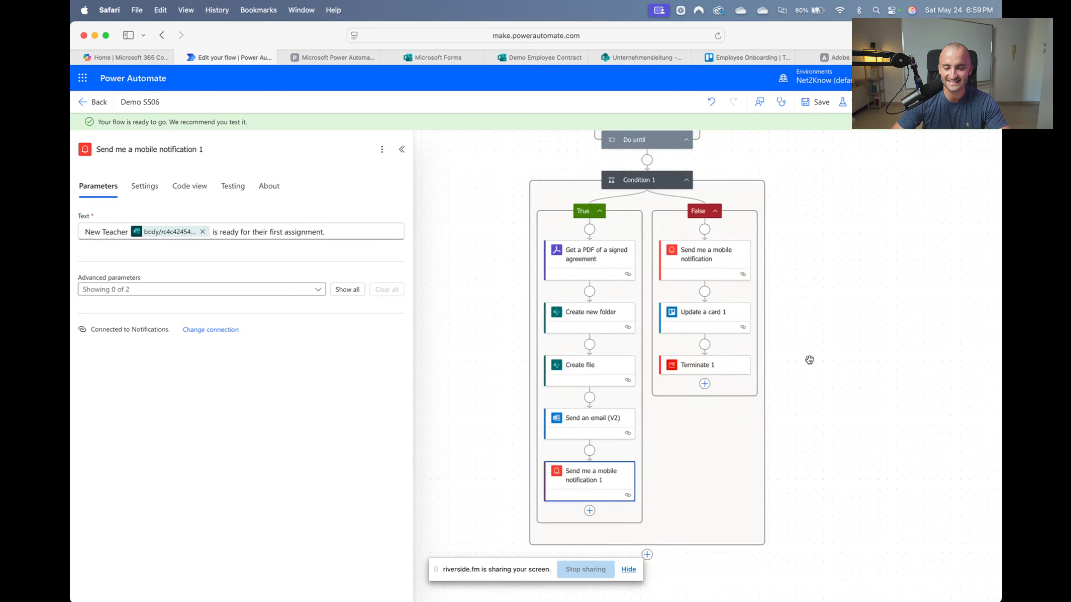
scroll(814, 380, "up", 5)
scroll(828, 585, "up", 15)
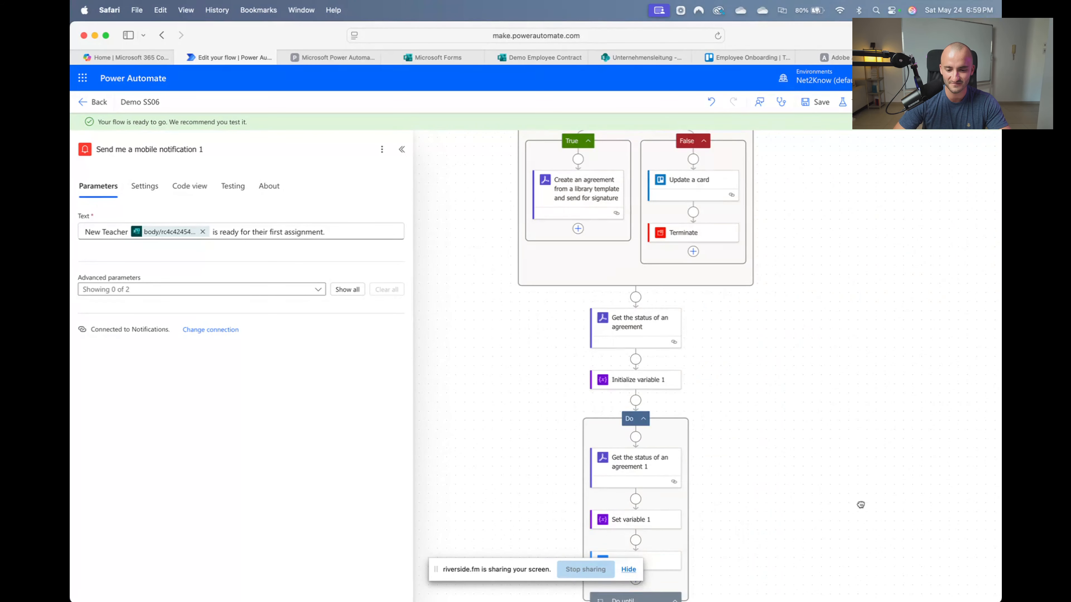
left_click_drag(855, 360, 831, 280)
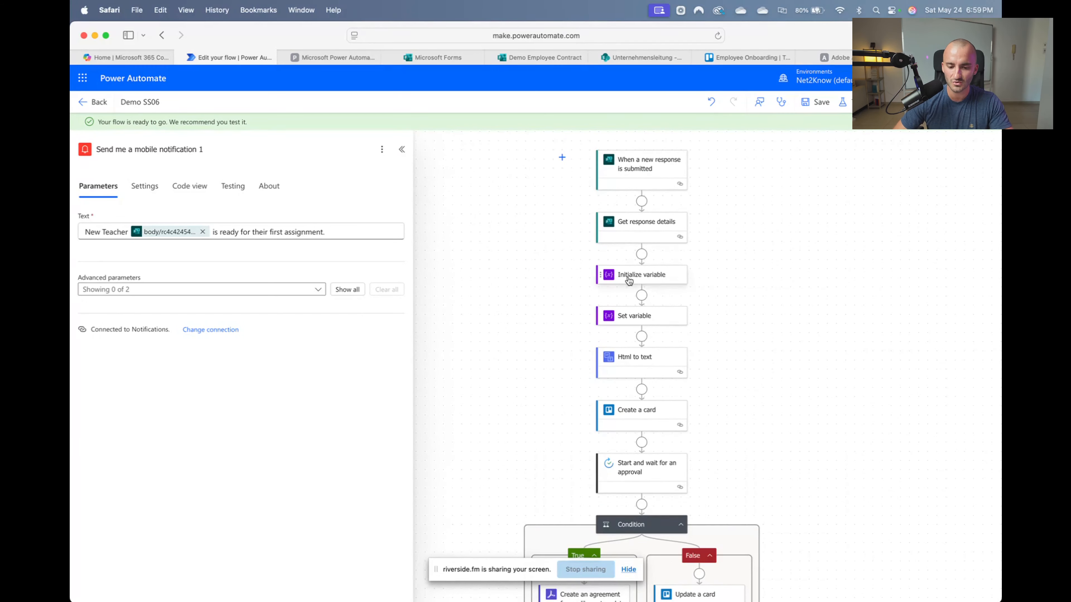
scroll(726, 430, "down", 5)
scroll(725, 428, "down", 15)
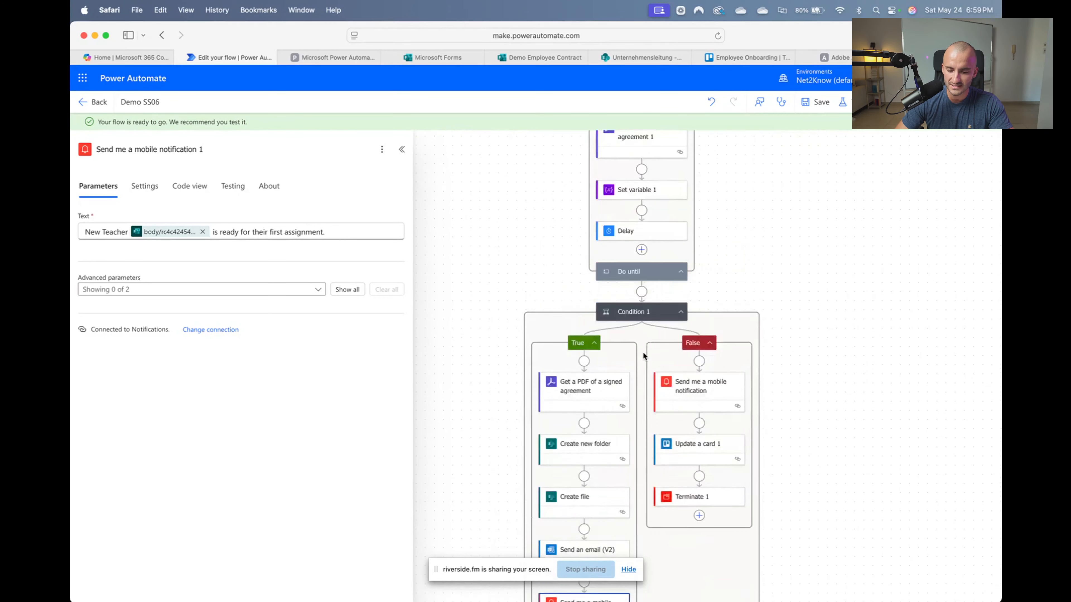
scroll(615, 291, "down", 1)
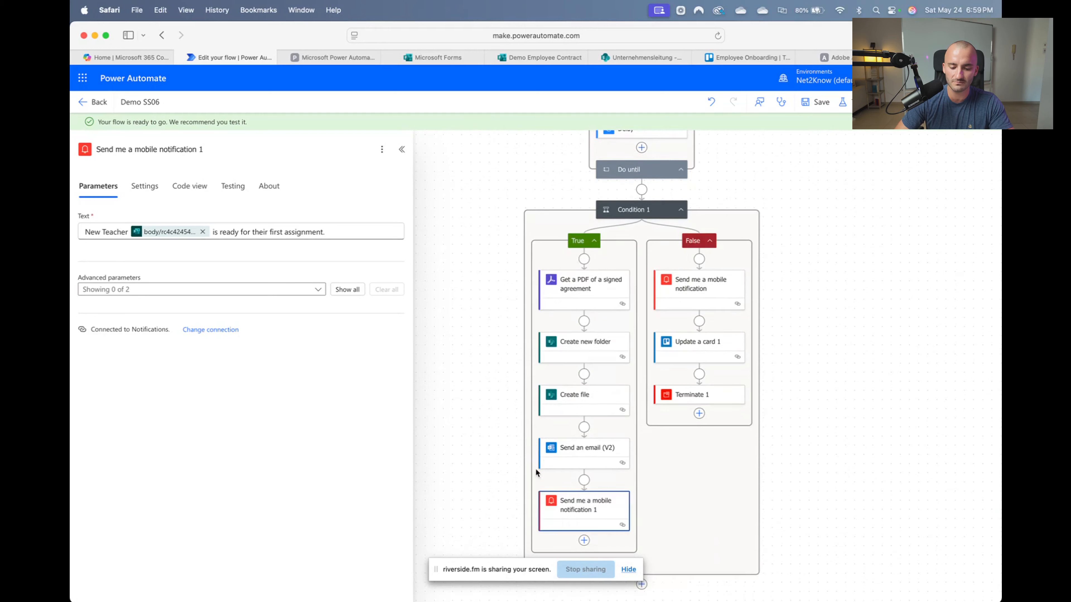
scroll(681, 319, "up", 3)
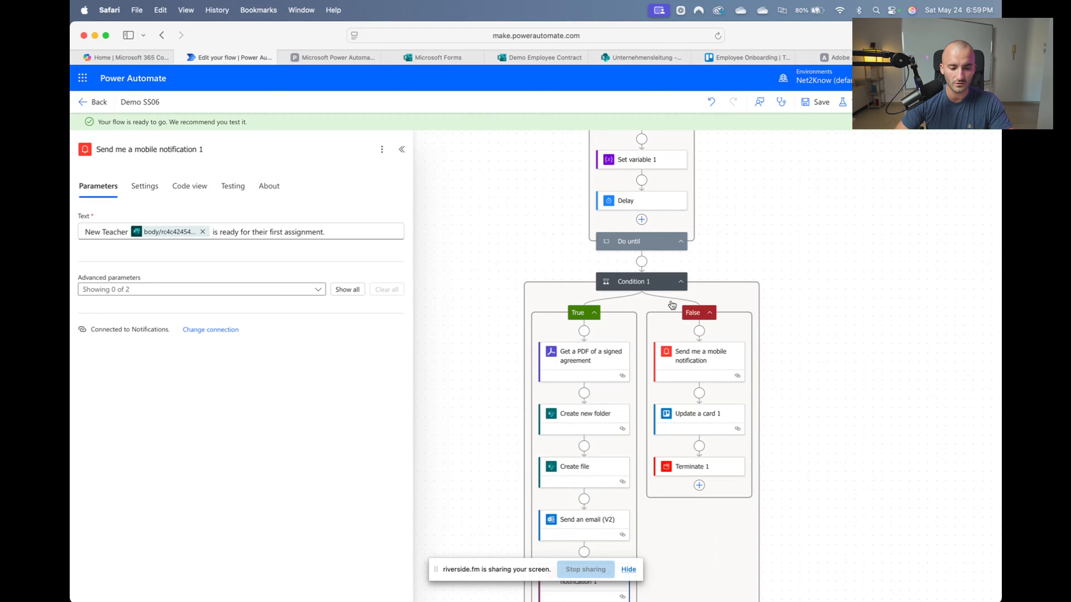
scroll(750, 278, "up", 12)
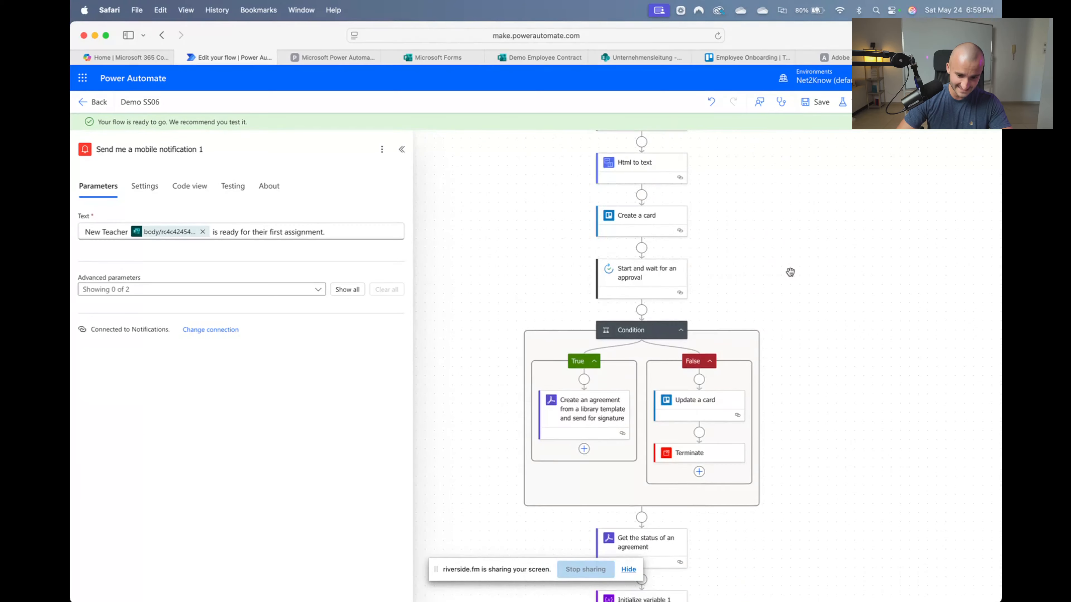
scroll(790, 272, "up", 8)
scroll(734, 261, "down", 4)
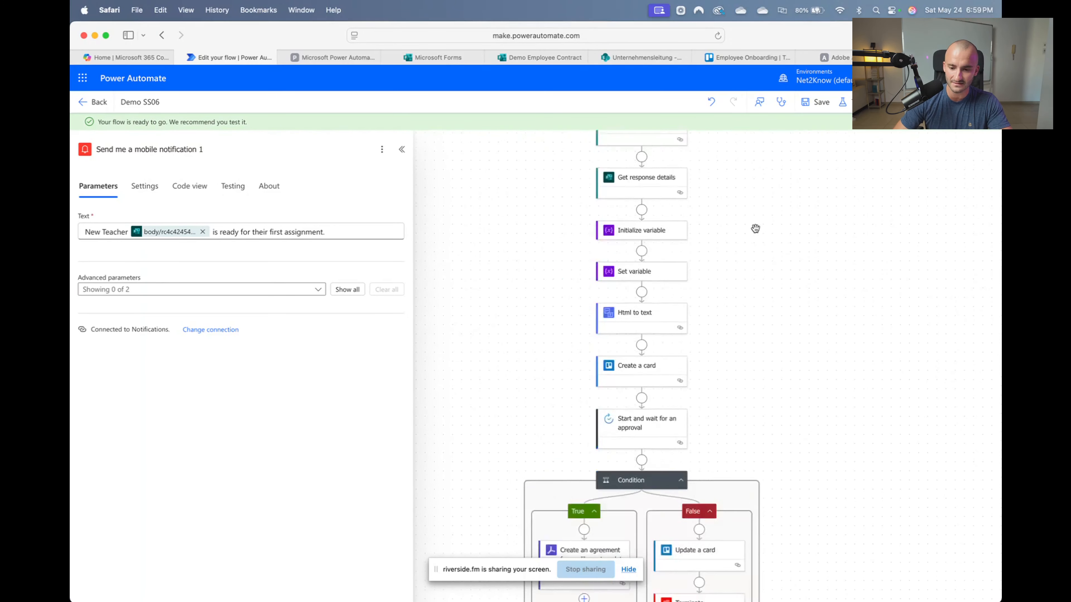
scroll(758, 211, "down", 4)
scroll(768, 191, "up", 3)
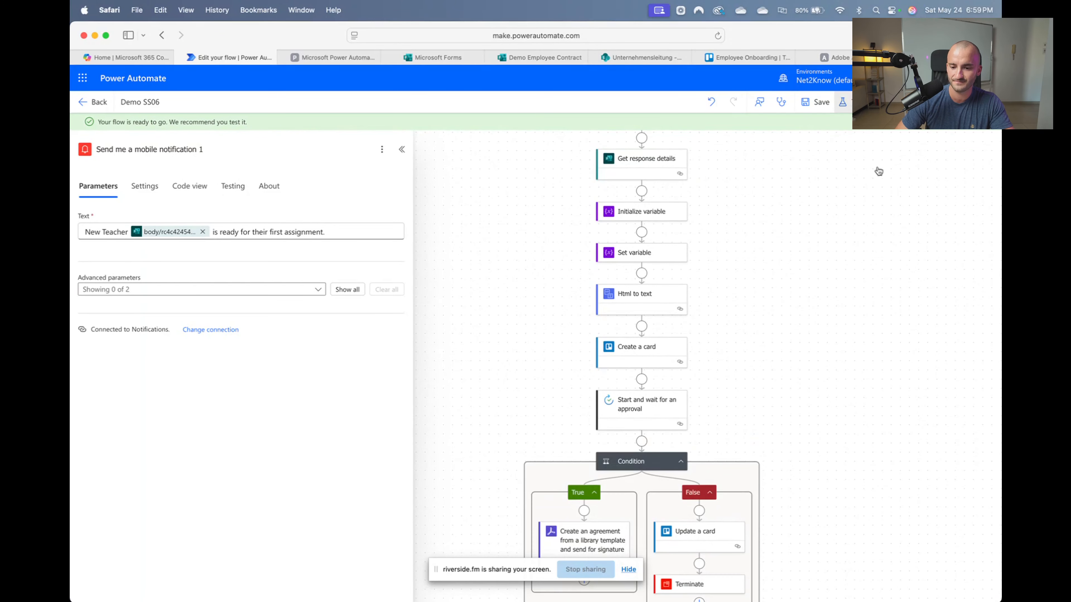
left_click(818, 164)
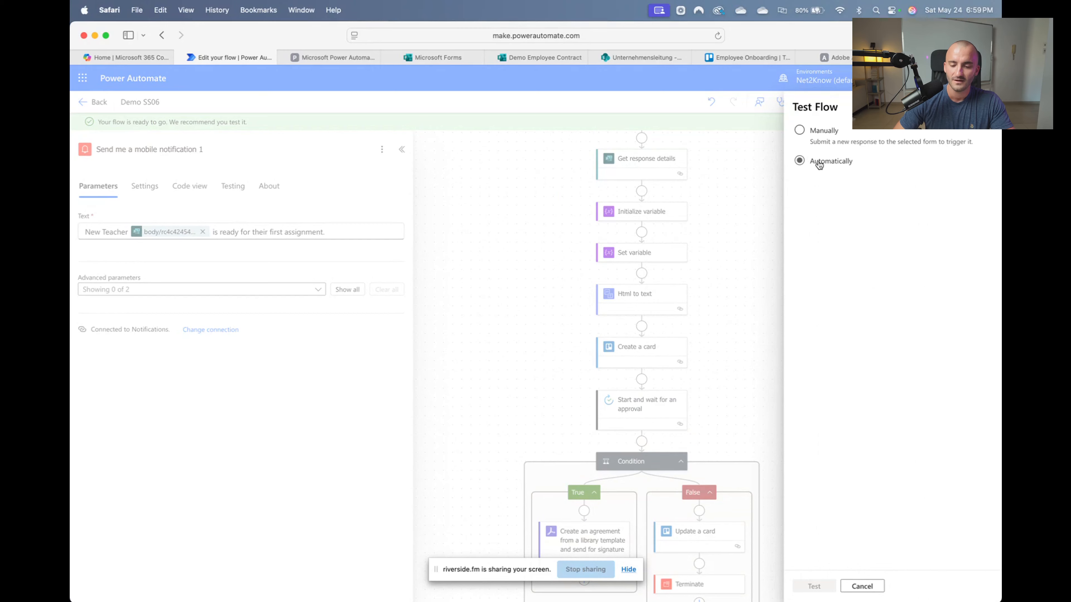
Archive the old lead card from Trello's New Lead list and return to the flow
left_click(728, 58)
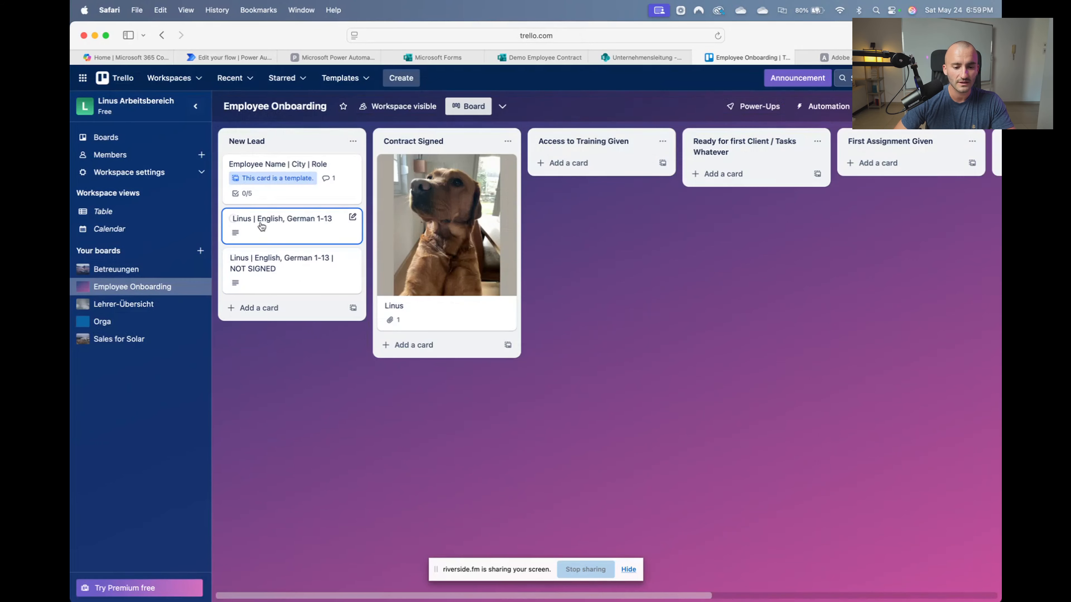
right_click(322, 232)
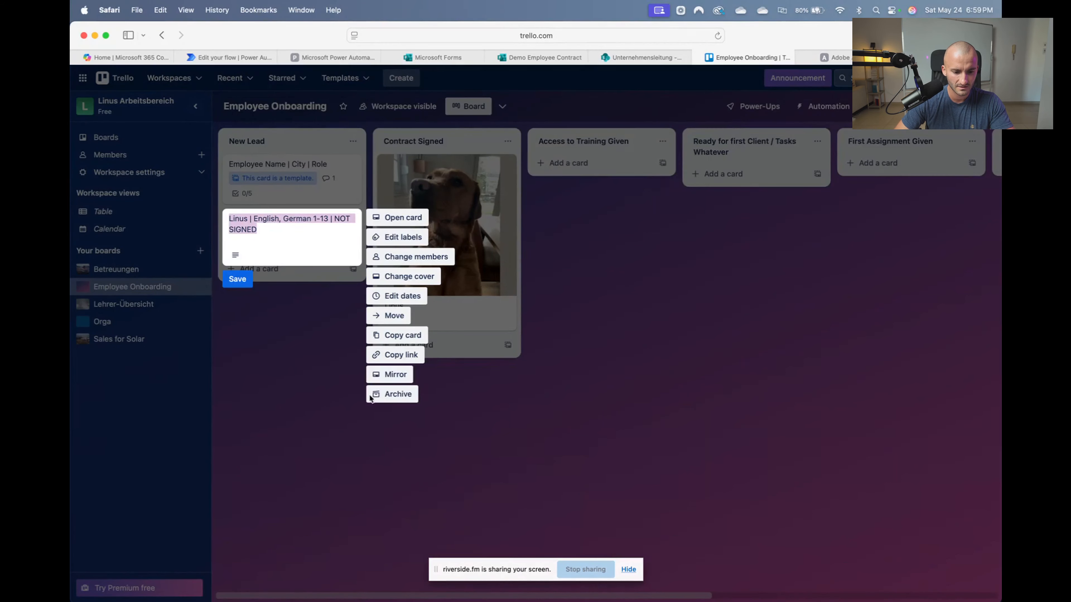
left_click(371, 395)
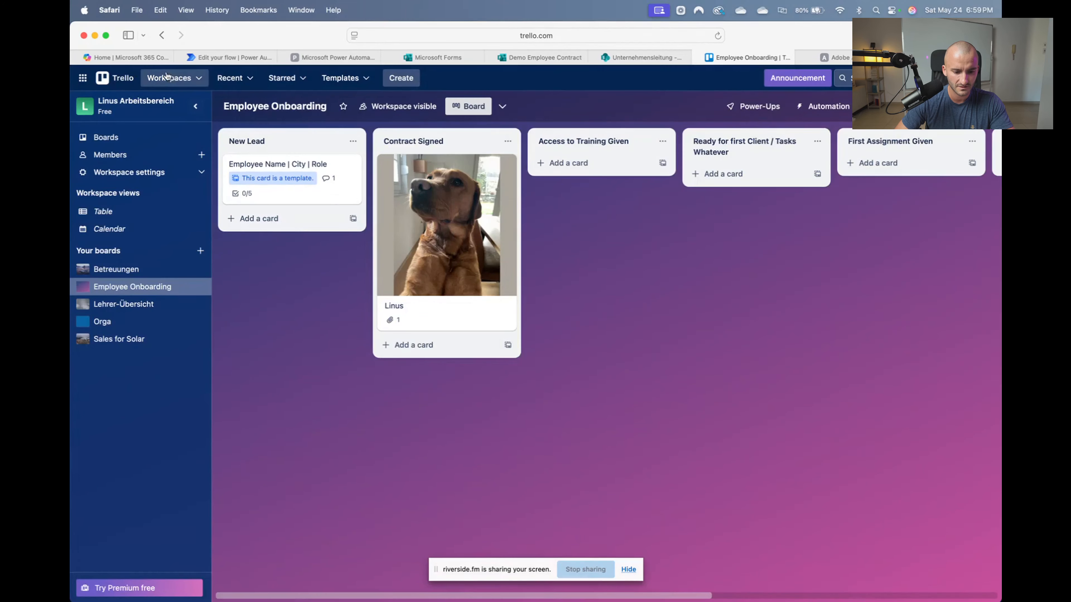
left_click(239, 56)
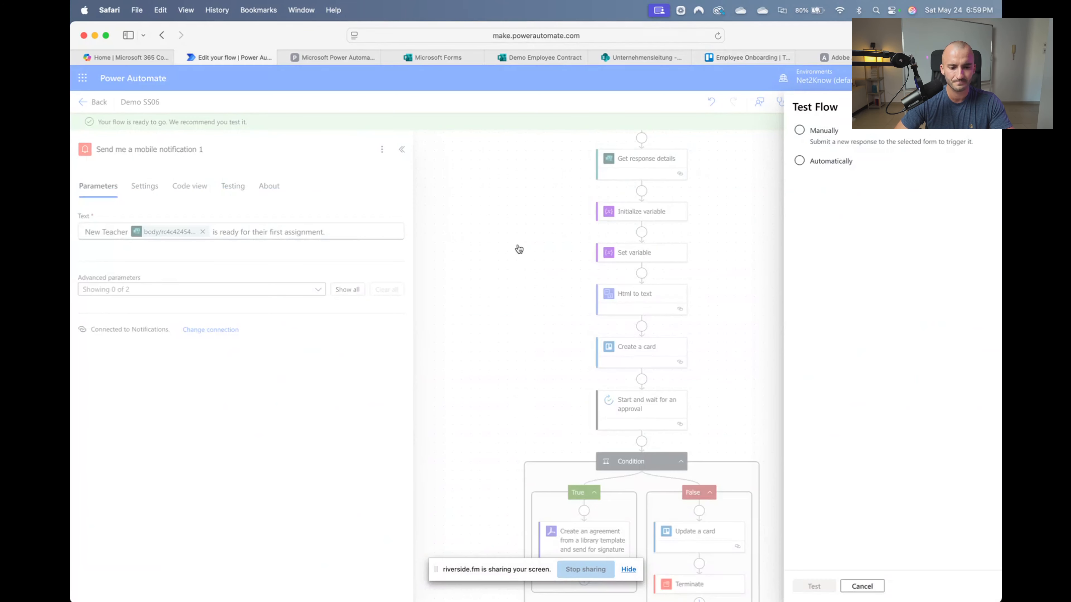
Run the test Automatically with a recently used trigger, following the run down to the Condition
left_click(800, 161)
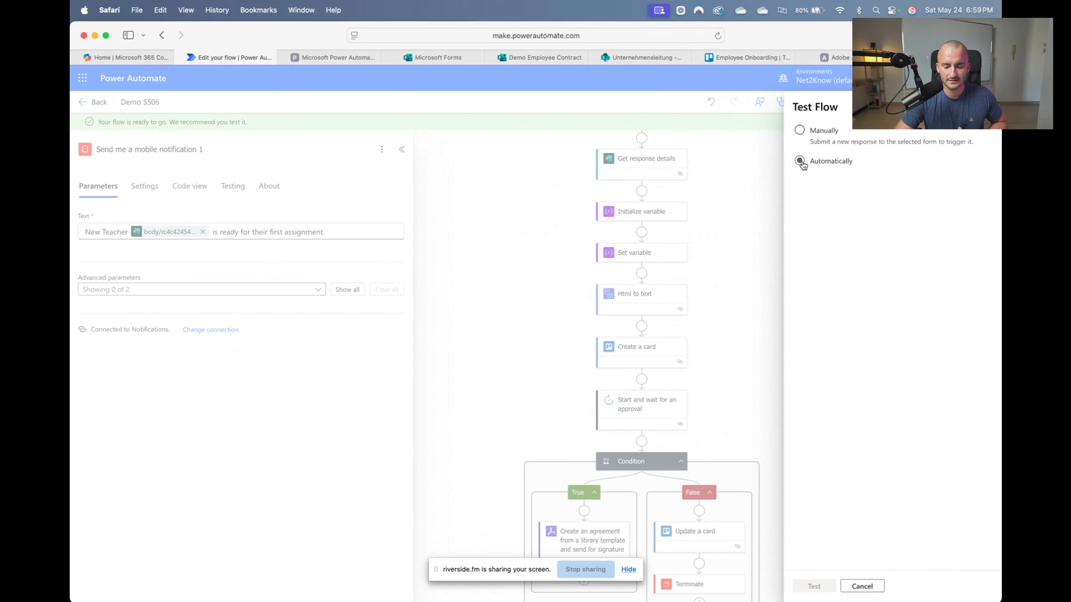
left_click(859, 182)
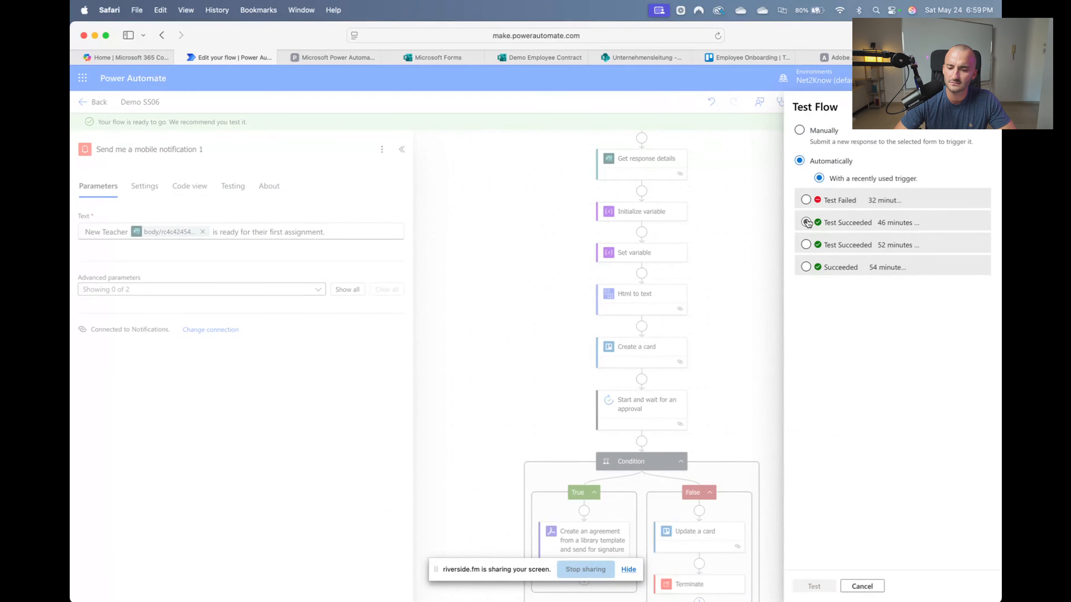
left_click(806, 200)
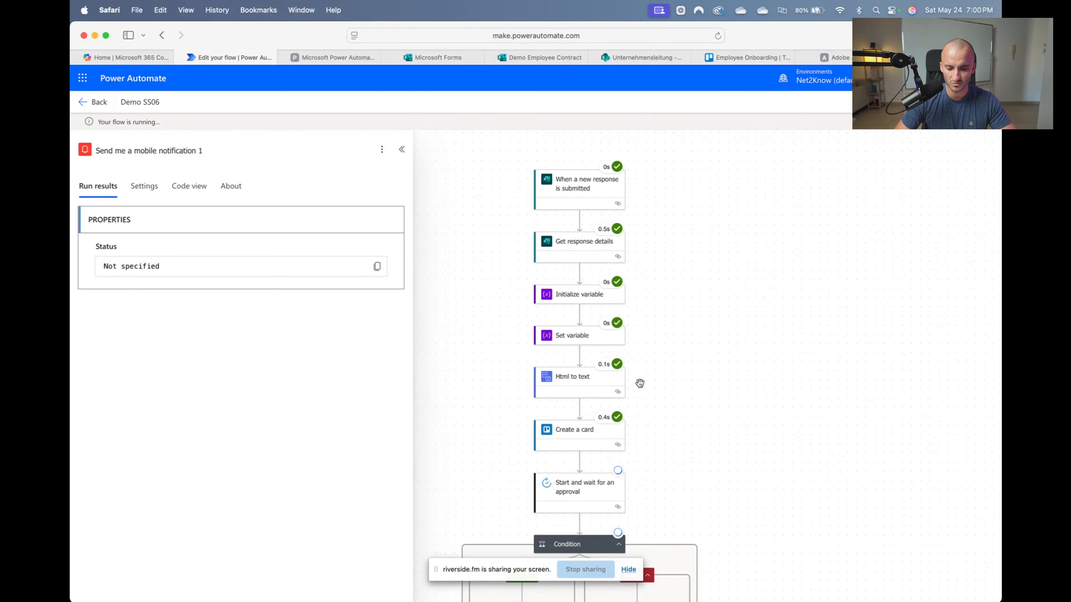
scroll(632, 430, "up", 5)
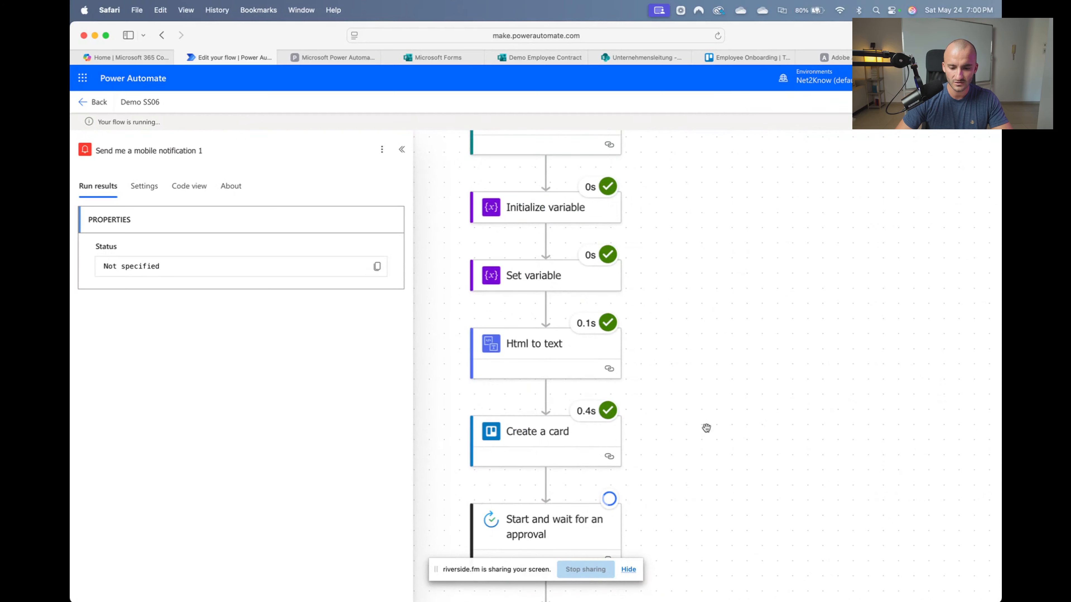
left_click_drag(745, 398, 842, 229)
left_click_drag(904, 256, 866, 235)
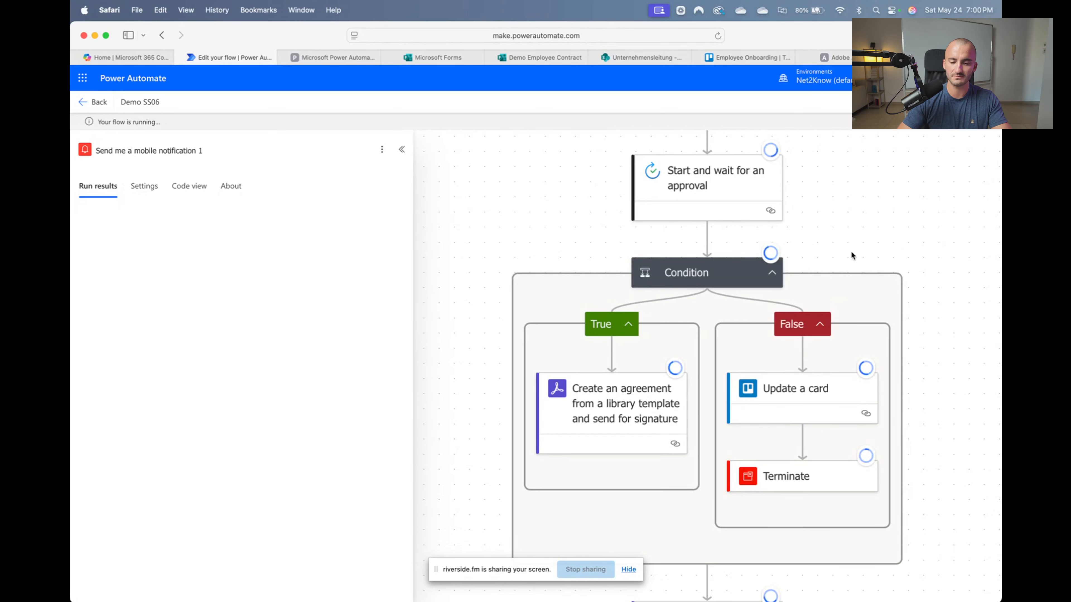
left_click_drag(952, 304, 931, 301)
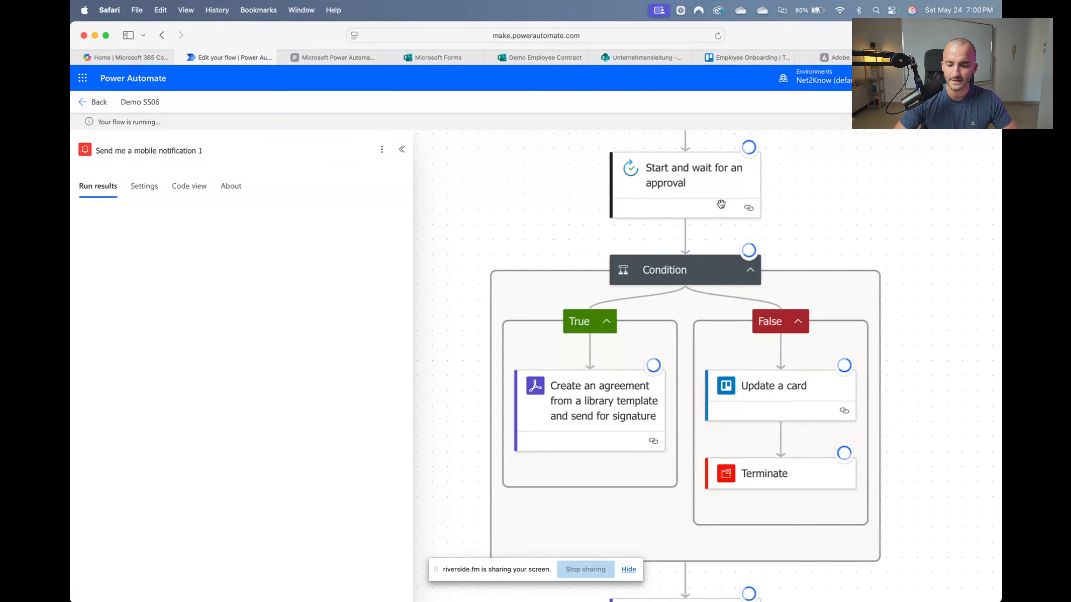
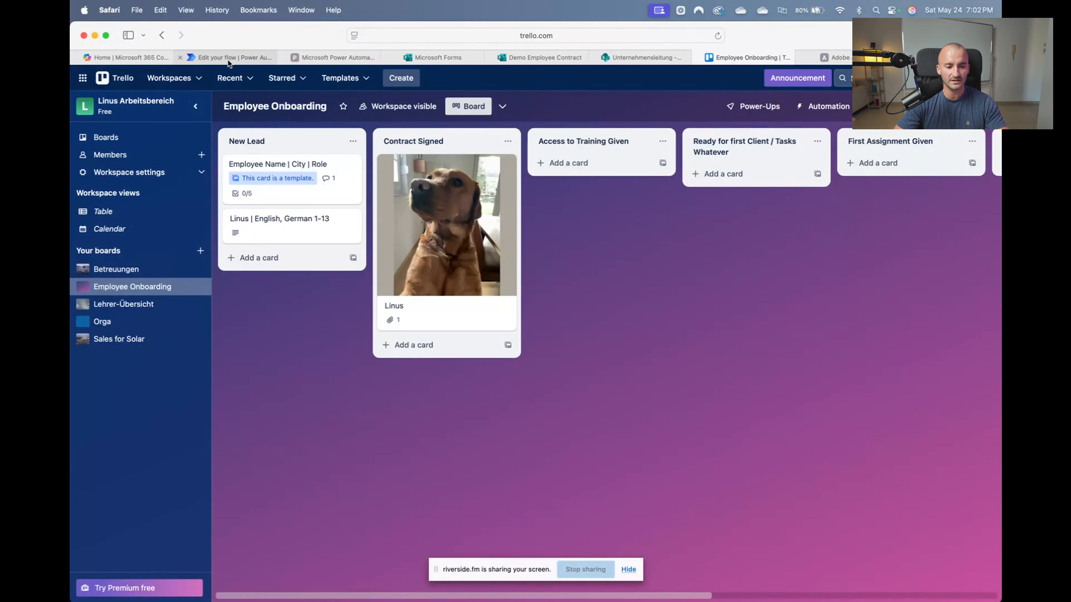
Archive the dog-photo test card from Trello's Contract Signed list
right_click(477, 278)
left_click(546, 339)
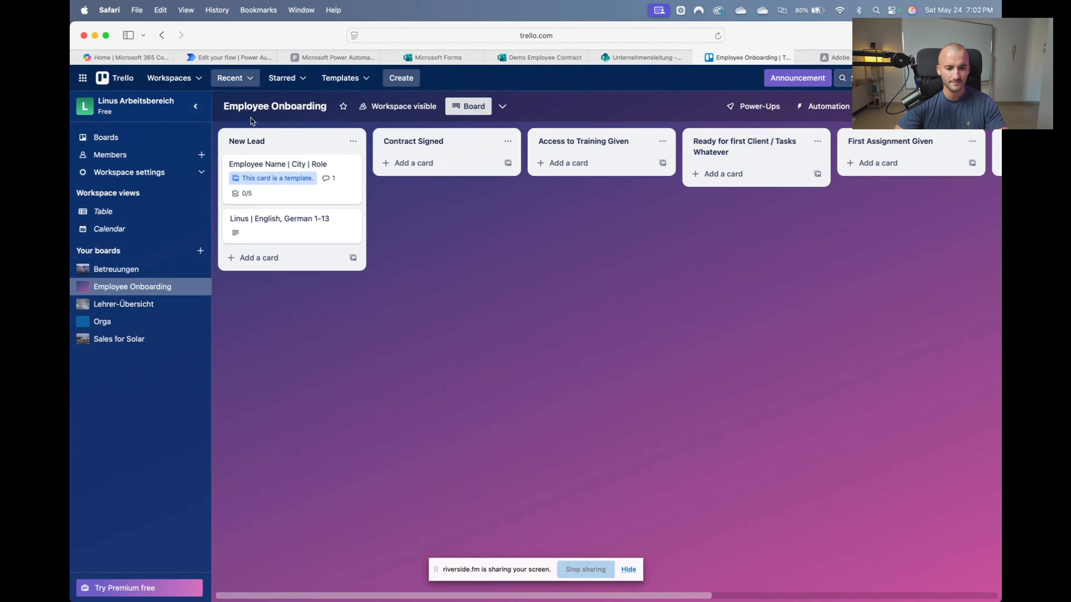
Back in the flow editor, scroll through the Demo SS06 run results down to Condition 1
left_click(229, 55)
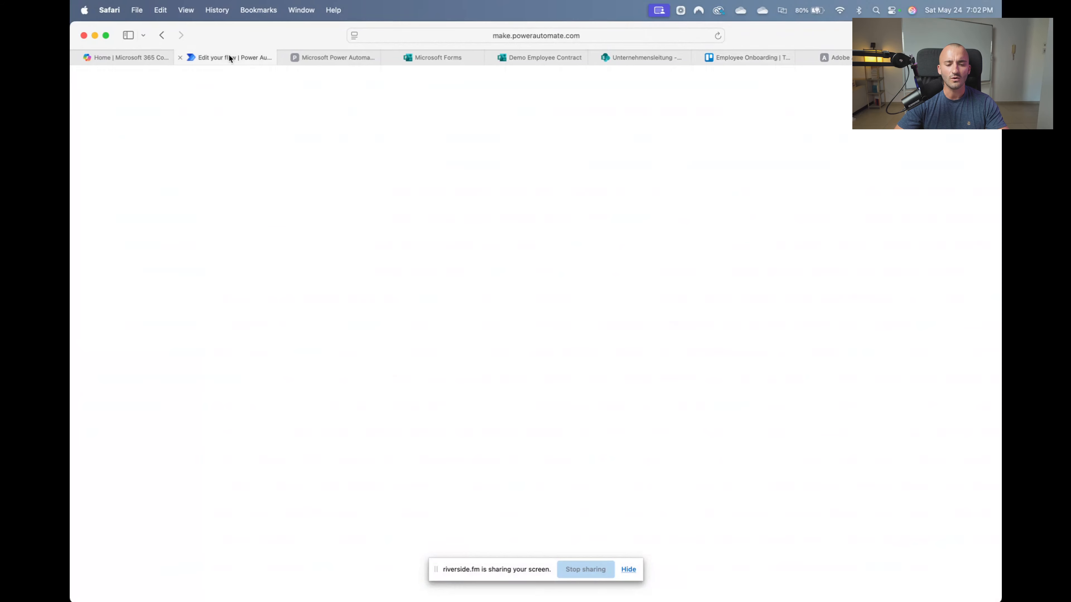
scroll(689, 337, "down", 2)
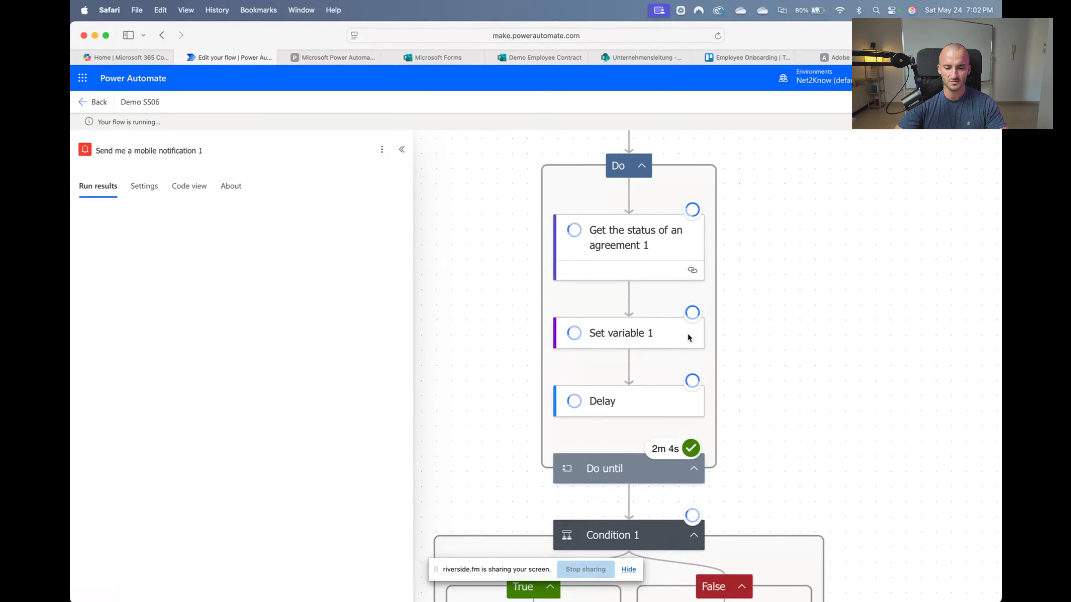
scroll(708, 312, "down", 1)
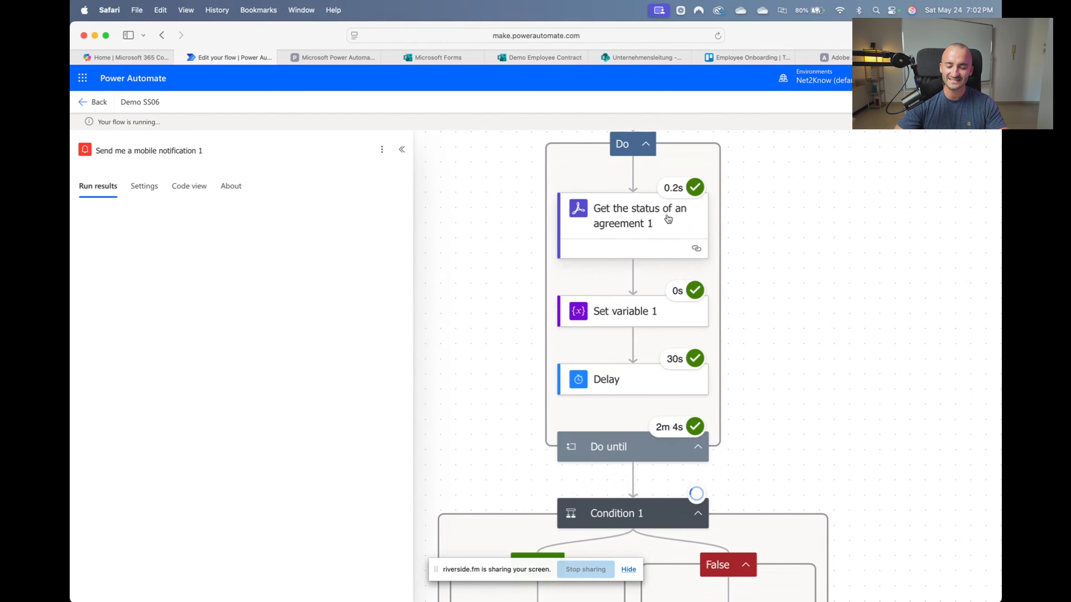
scroll(666, 213, "down", 1)
scroll(666, 214, "down", 2)
scroll(665, 221, "down", 3)
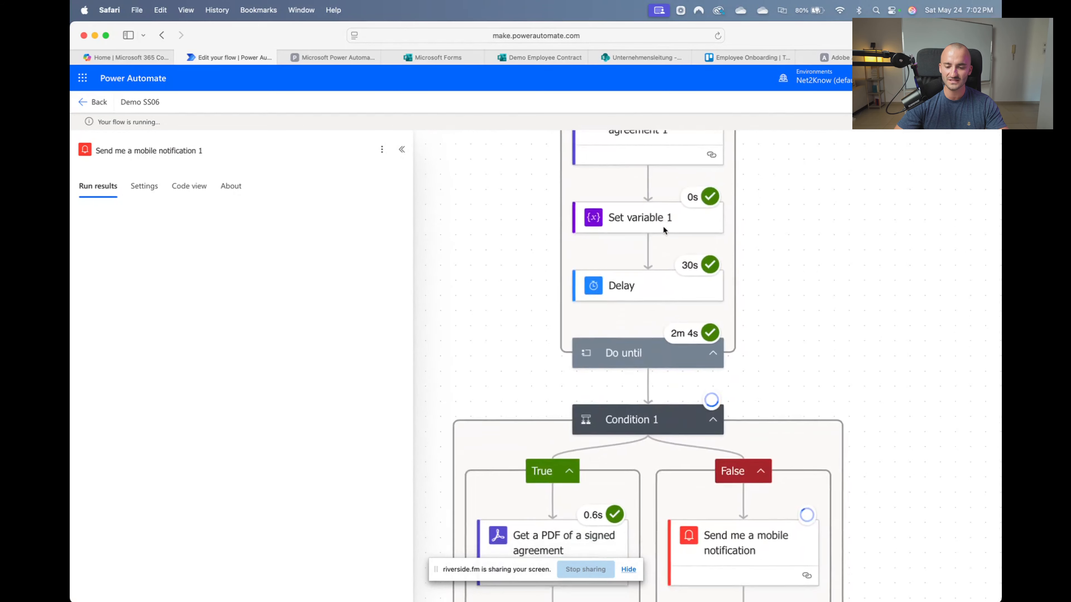
scroll(663, 230, "down", 5)
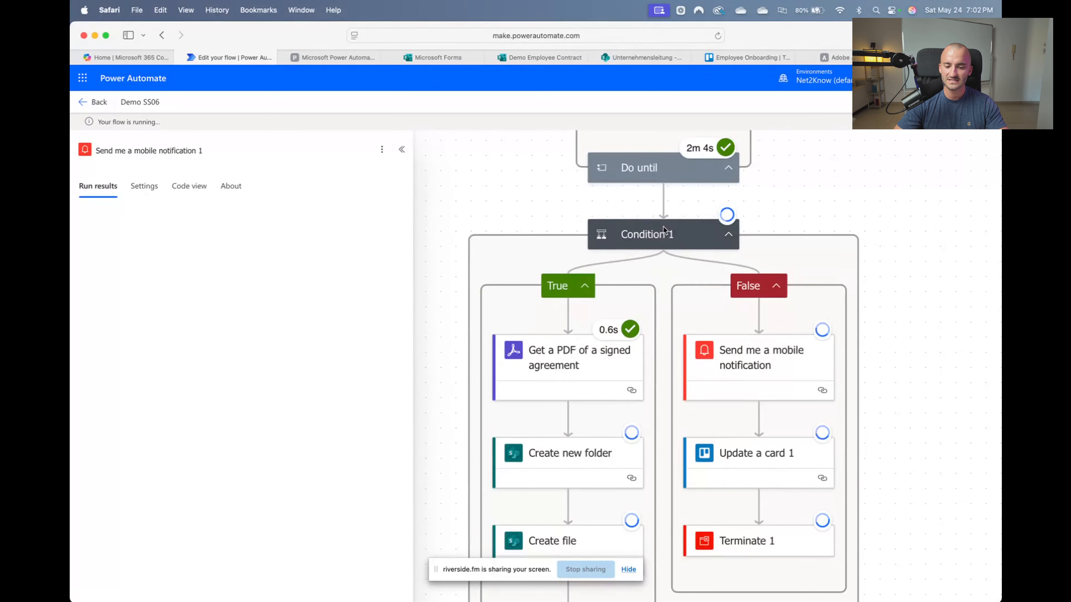
scroll(664, 228, "down", 2)
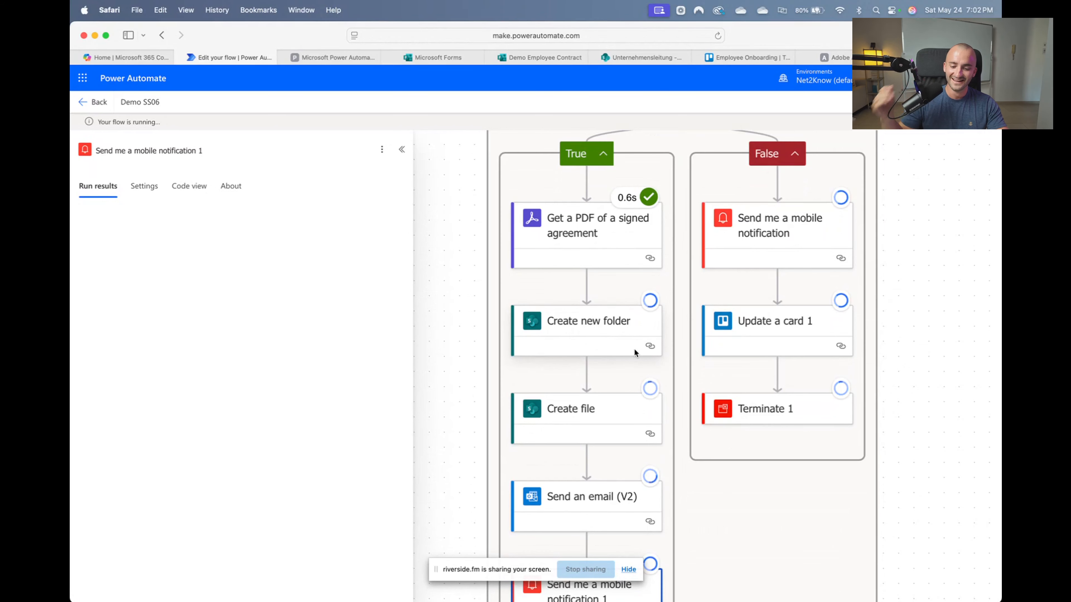
scroll(645, 354, "down", 2)
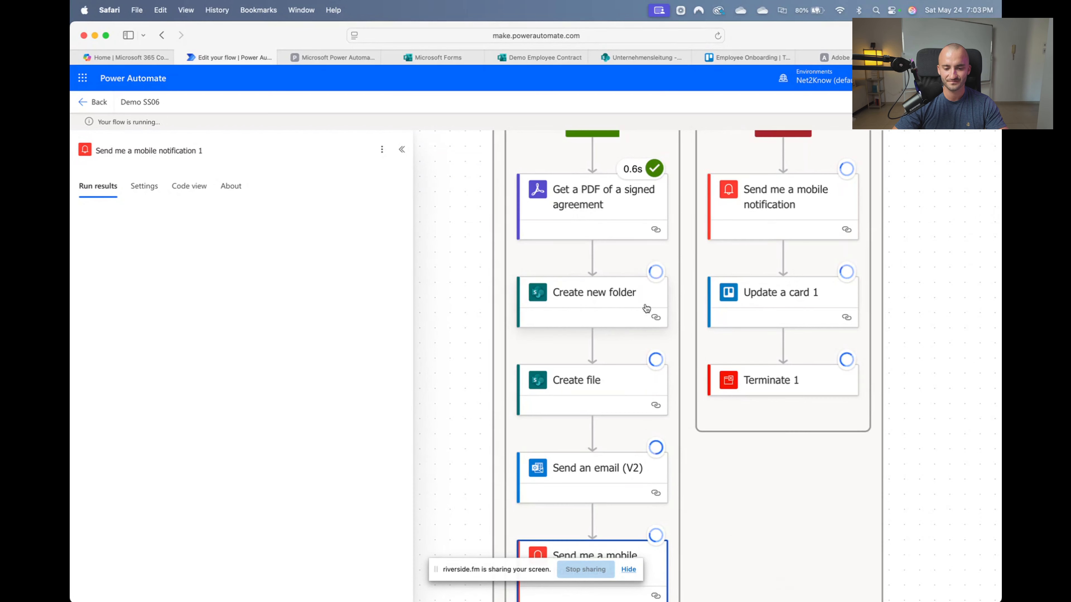
scroll(818, 521, "up", 5)
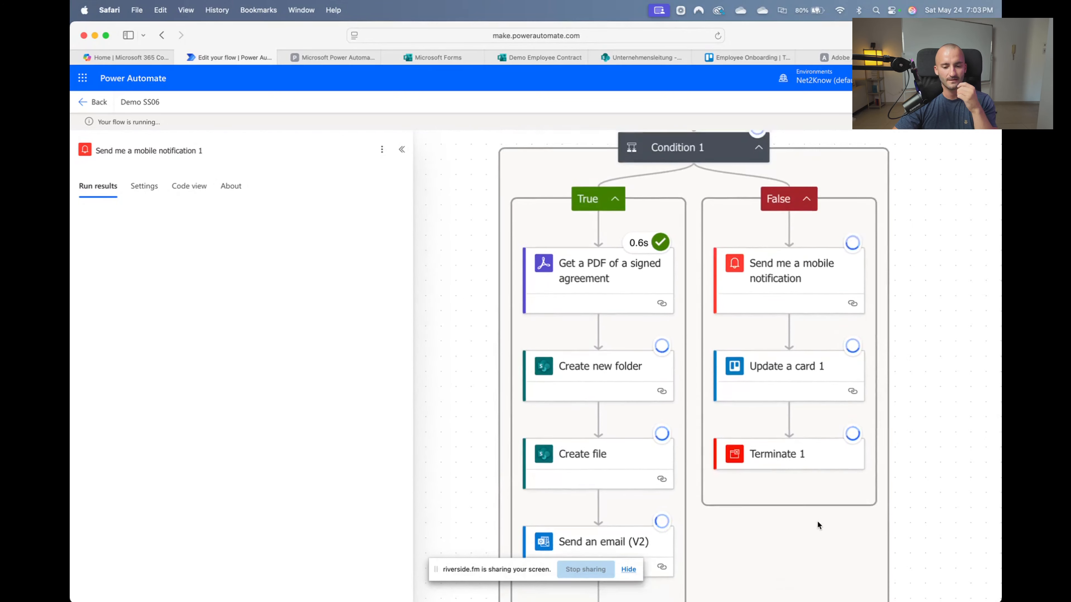
scroll(817, 521, "up", 10)
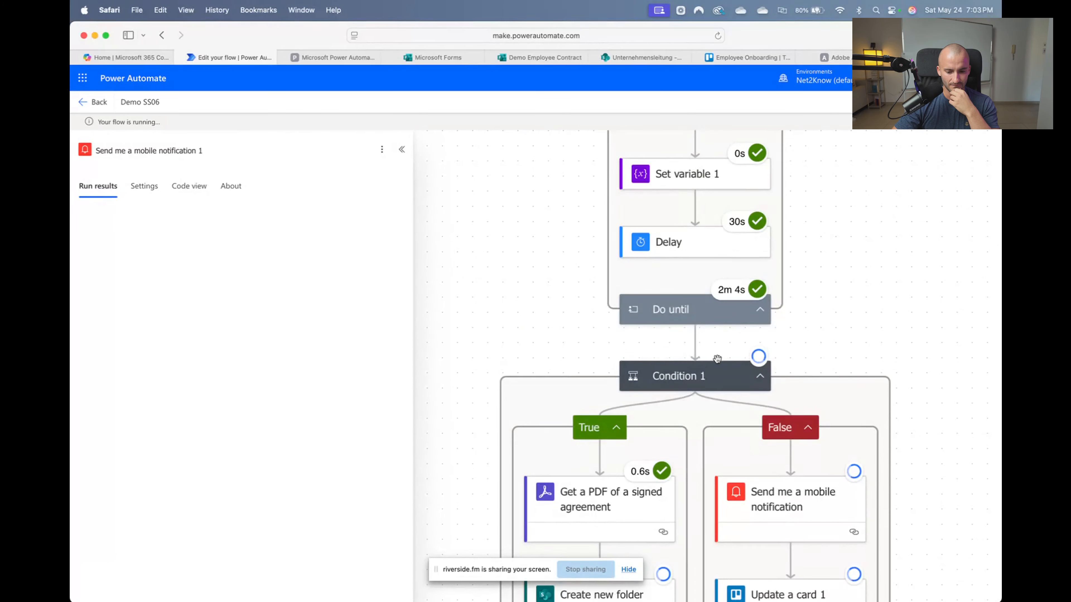
Confirm Condition 1's expressionResult is true, then close the run details panel
left_click(718, 377)
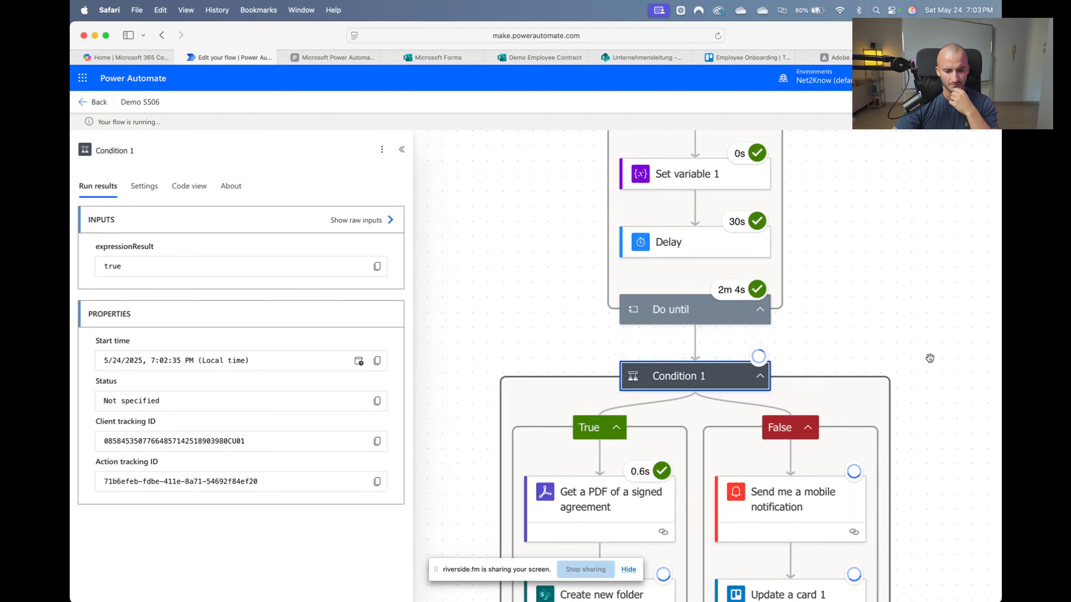
scroll(930, 357, "down", 13)
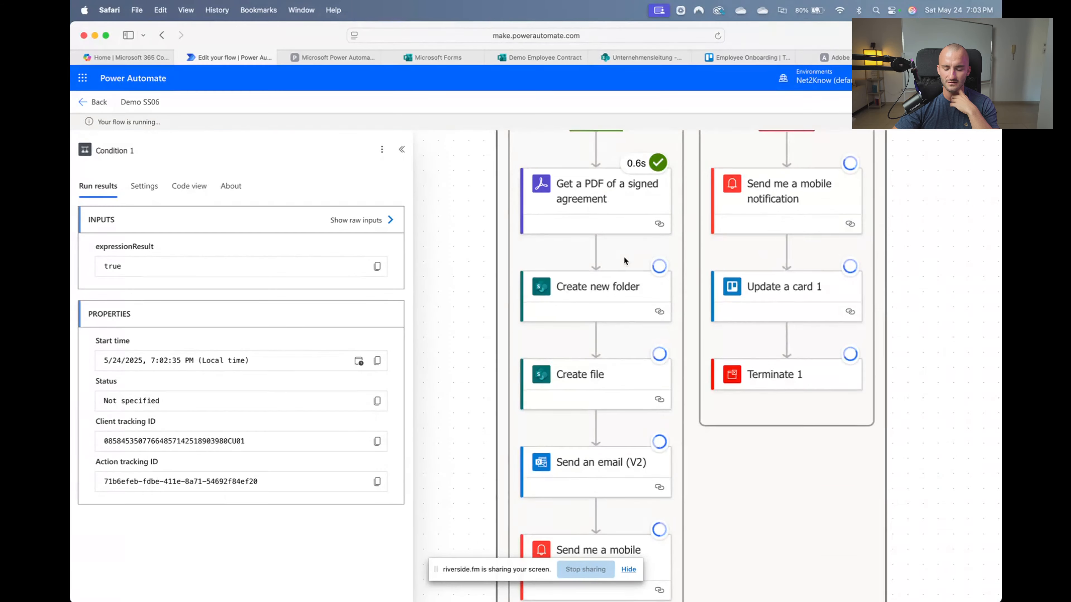
scroll(623, 256, "down", 6)
scroll(623, 256, "up", 5)
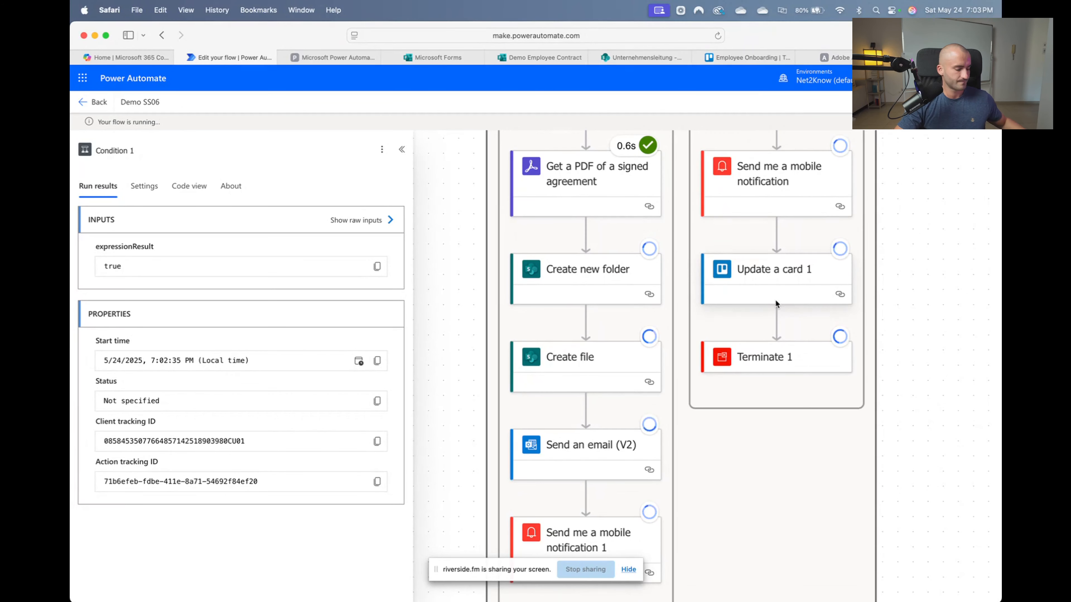
scroll(781, 241, "right", 1)
scroll(782, 241, "up", 1)
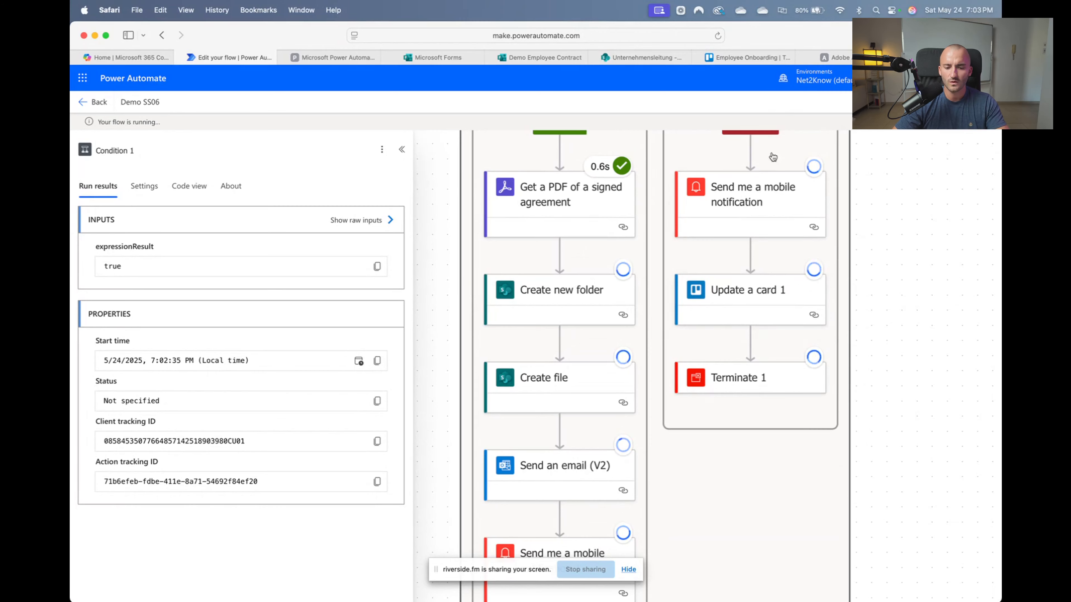
scroll(706, 337, "up", 3)
scroll(749, 194, "up", 2)
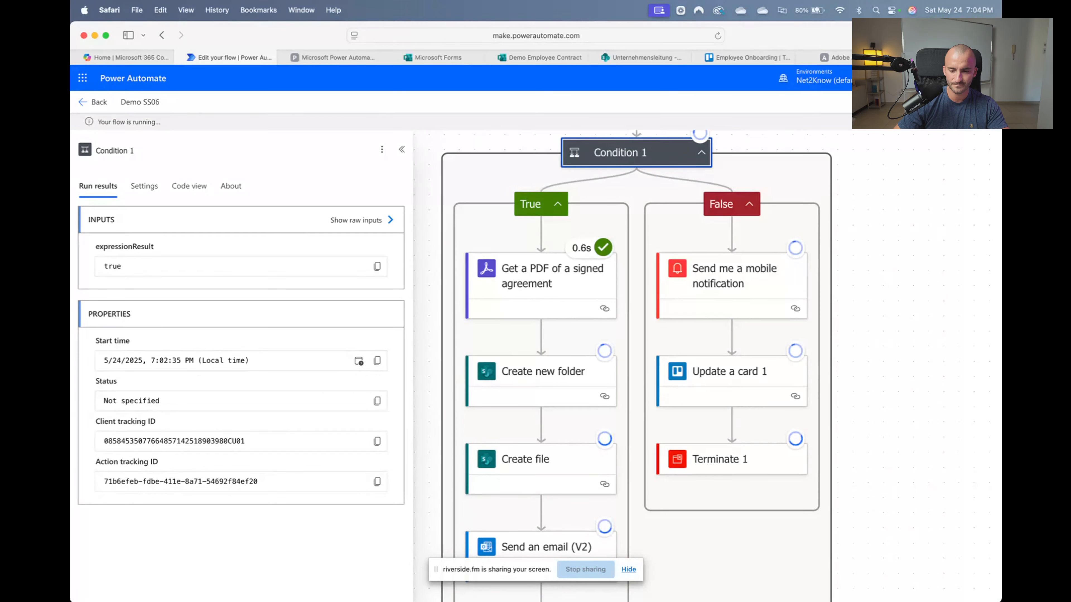
left_click(927, 102)
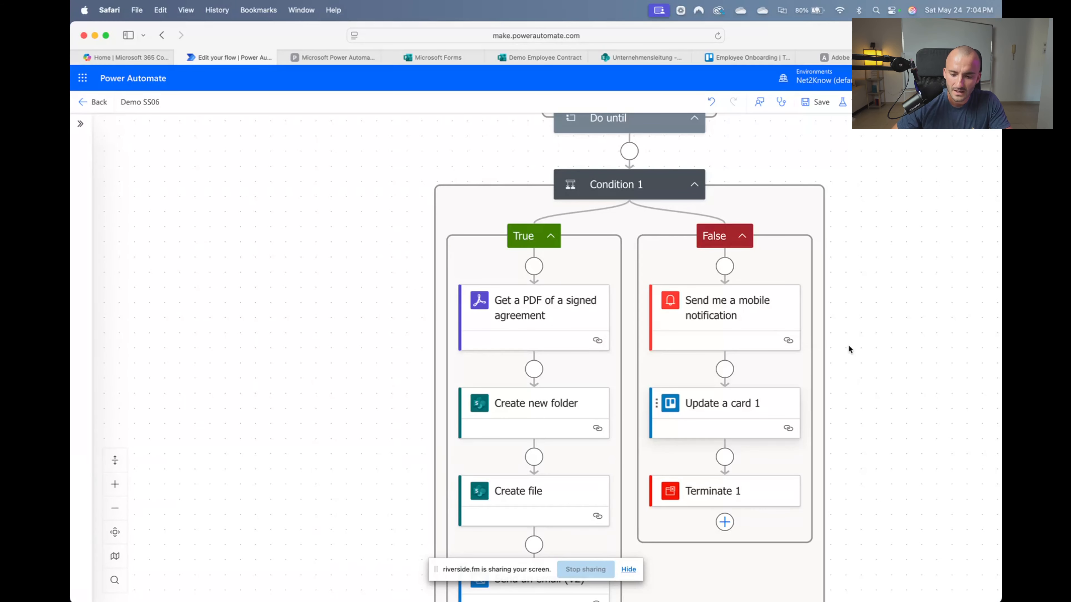
Look over Condition 1's True and False branches, then bring up the Microsoft Forms home page
left_click_drag(857, 350, 808, 347)
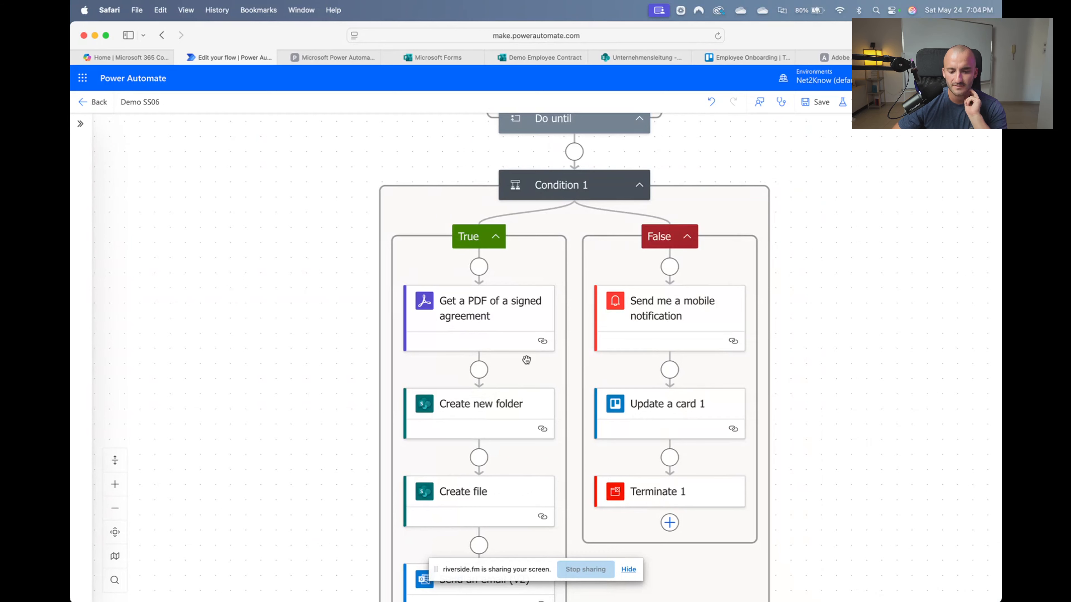
scroll(567, 382, "up", 2)
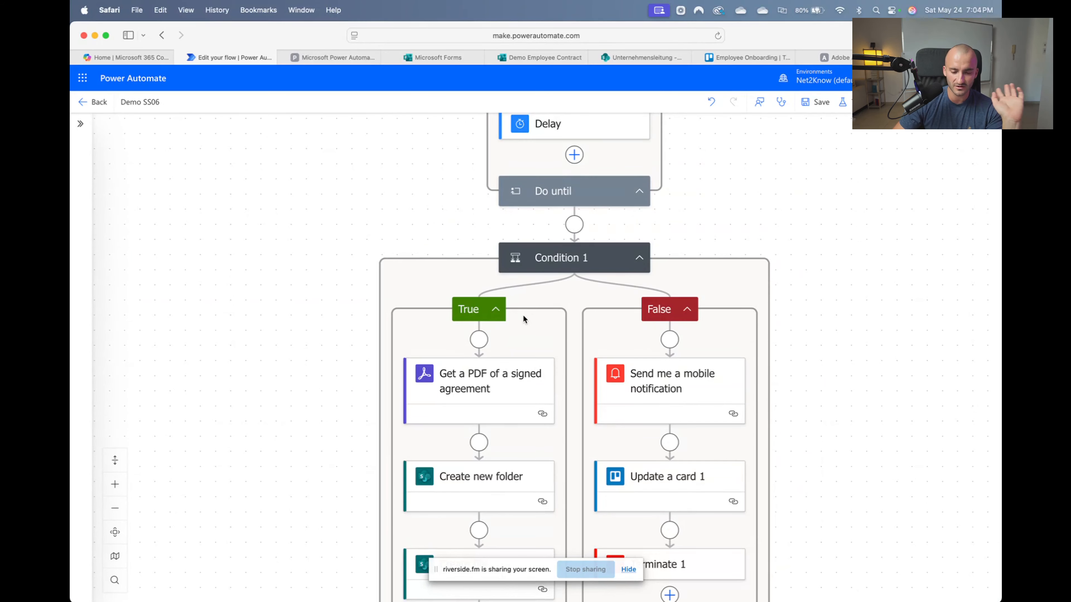
scroll(524, 319, "up", 1)
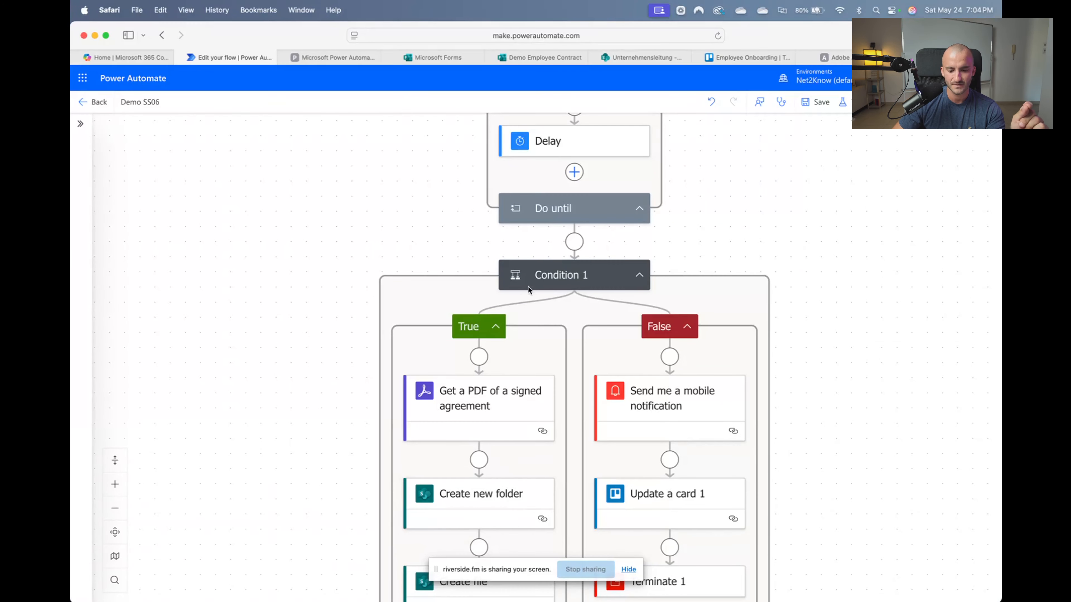
left_click(448, 57)
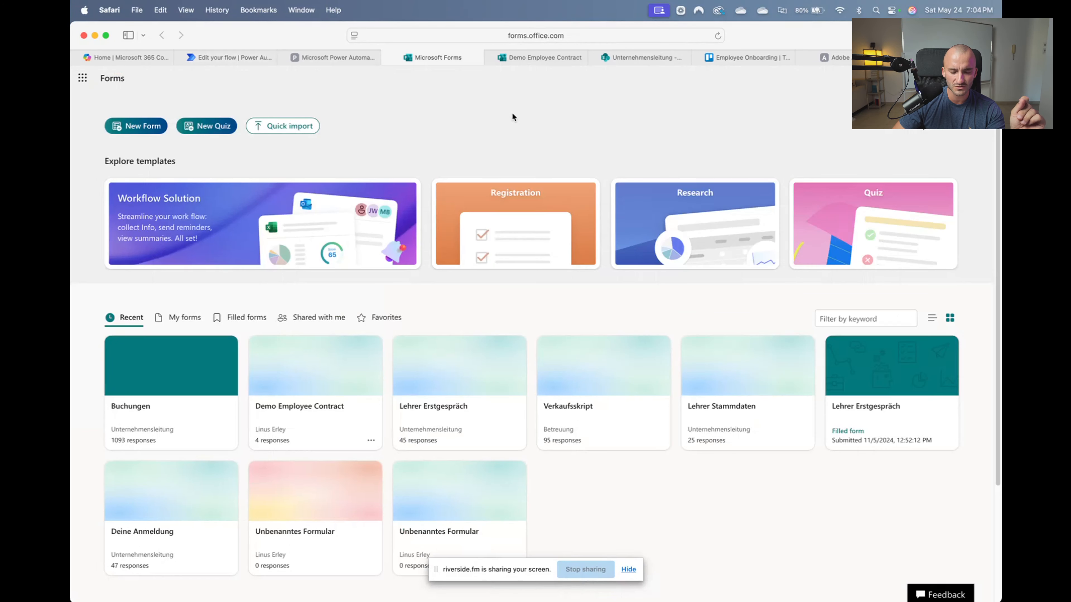
Start a fresh Demo Employee Contract response via 'Submit another response', then return to Power Automate
left_click(532, 62)
key("ctrl+Tab")
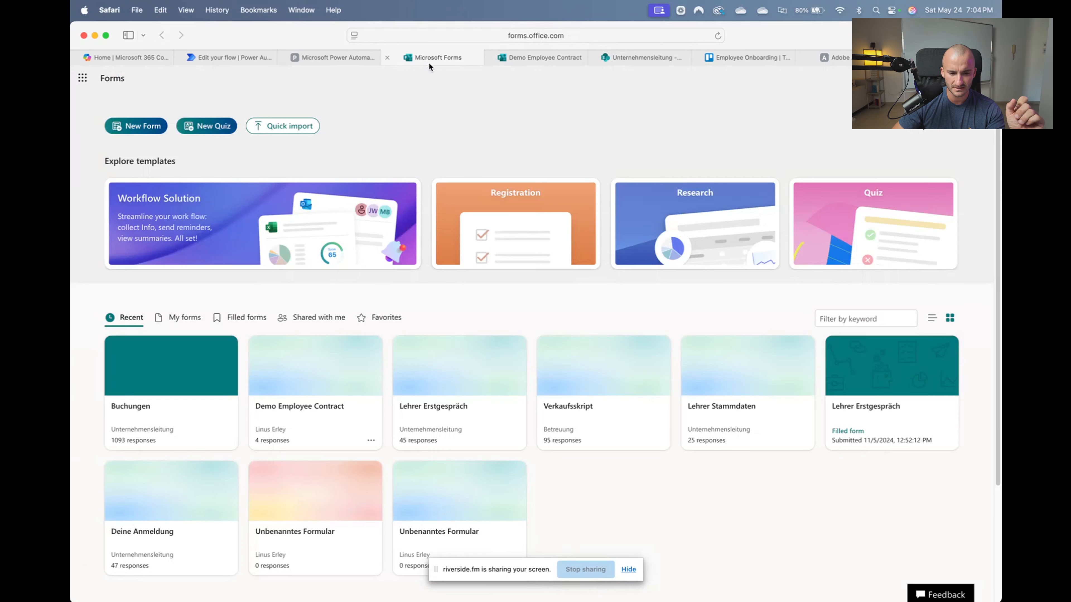
left_click(426, 62)
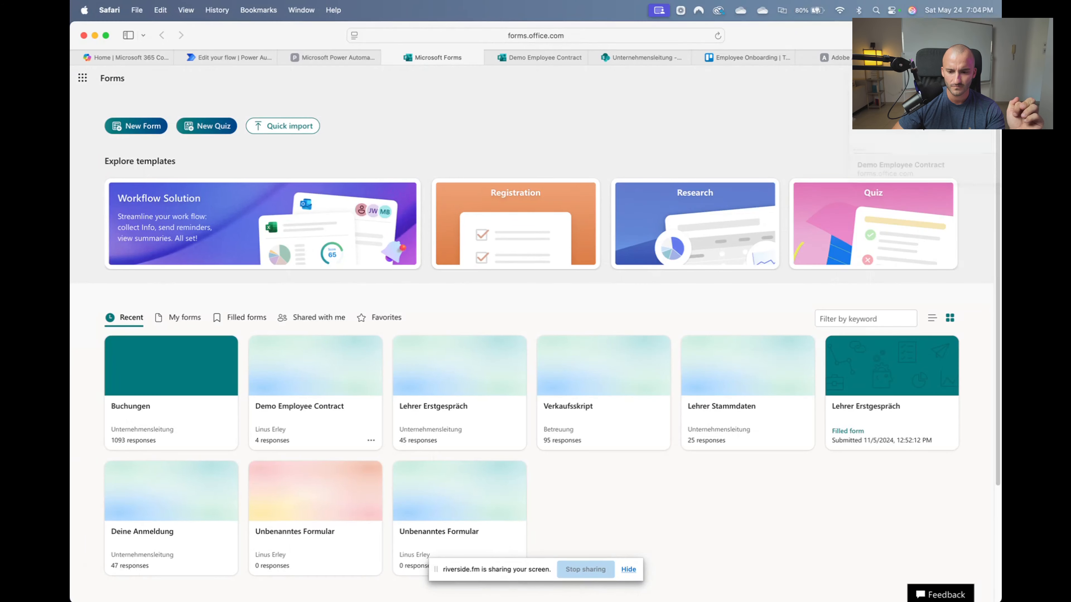
left_click(949, 58)
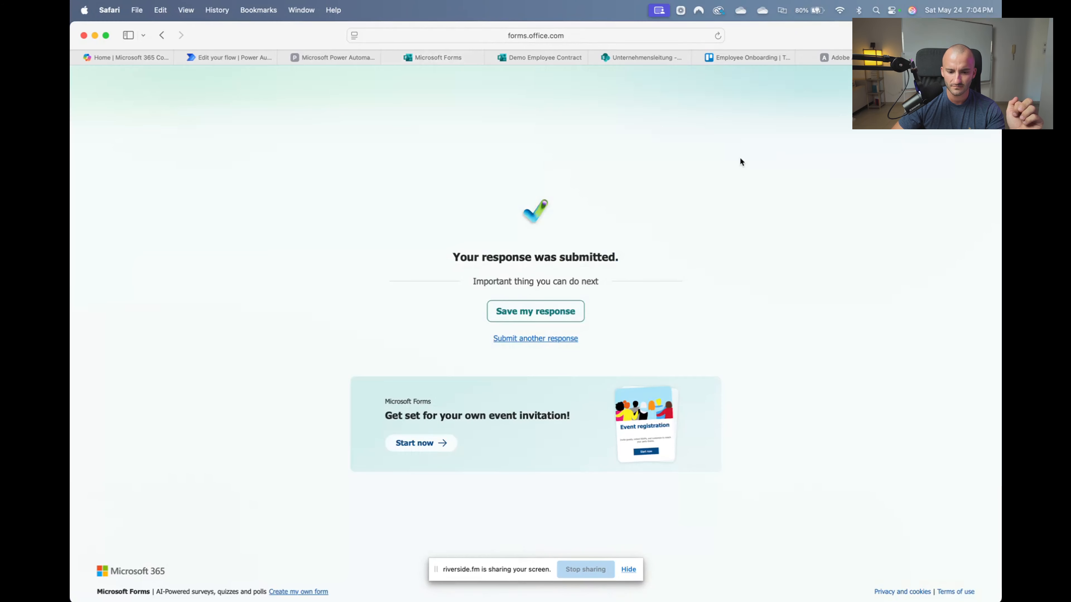
left_click(537, 340)
left_click(325, 57)
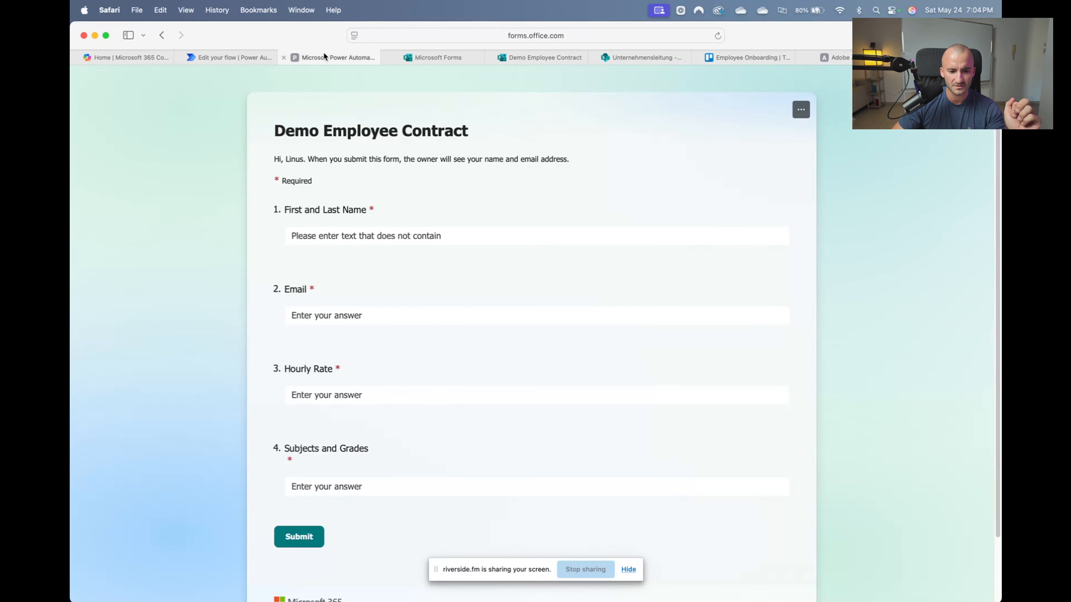
Scroll the Demo SS06 editor to the True branch's 'Get a PDF of a signed agreement' step
left_click(243, 52)
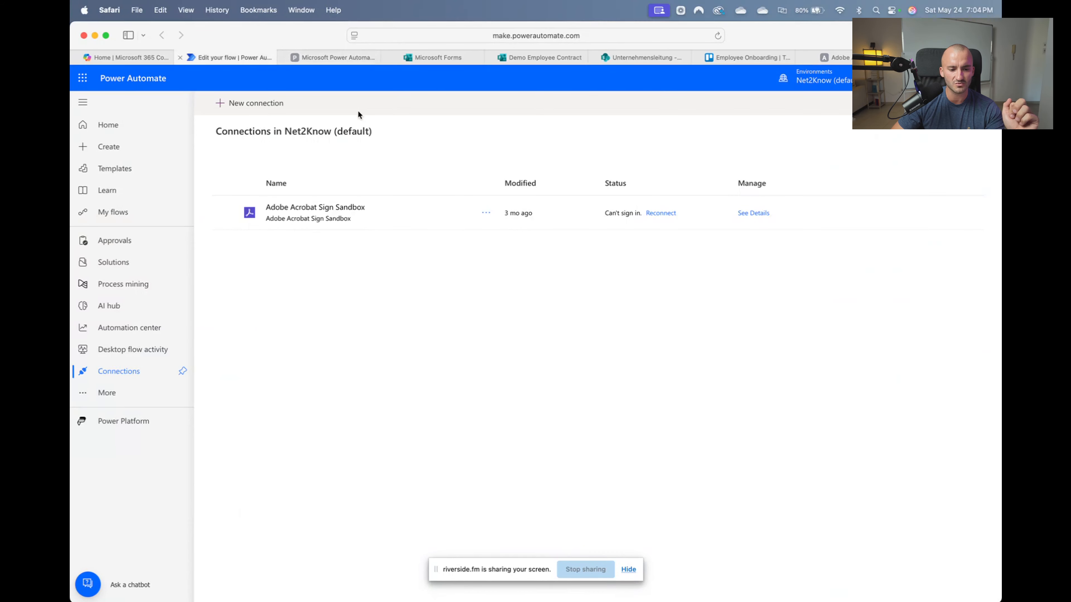
scroll(618, 446, "down", 10)
scroll(613, 413, "up", 3)
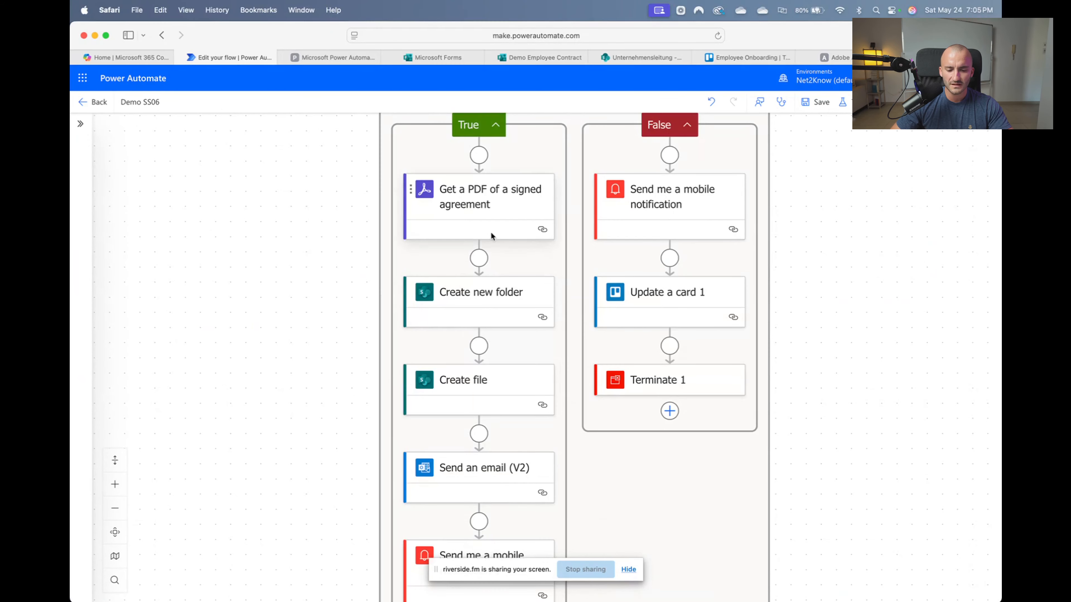
scroll(478, 196, "up", 10)
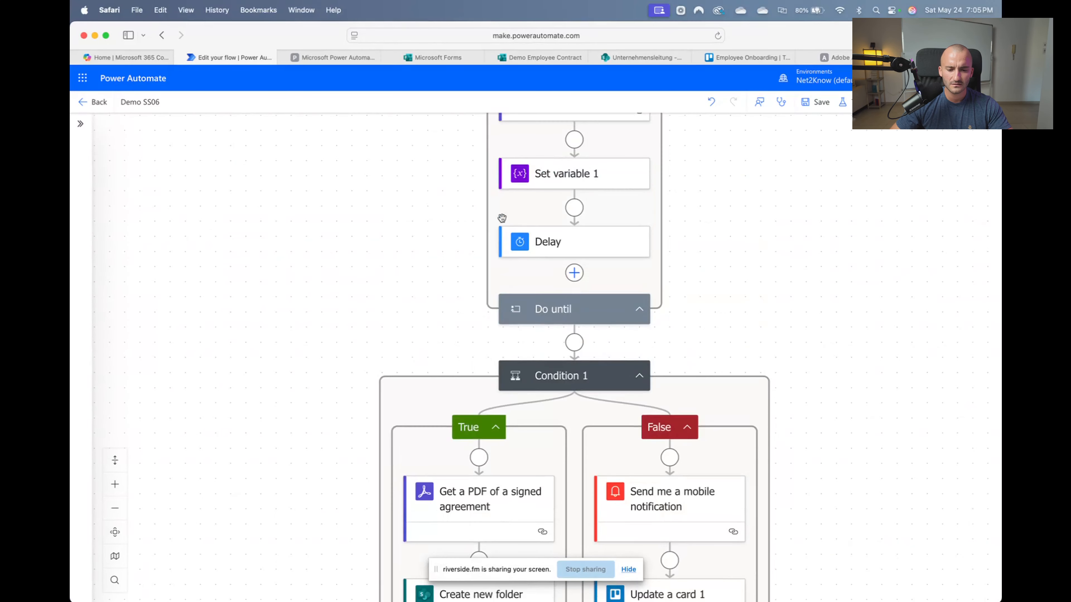
scroll(567, 337, "down", 10)
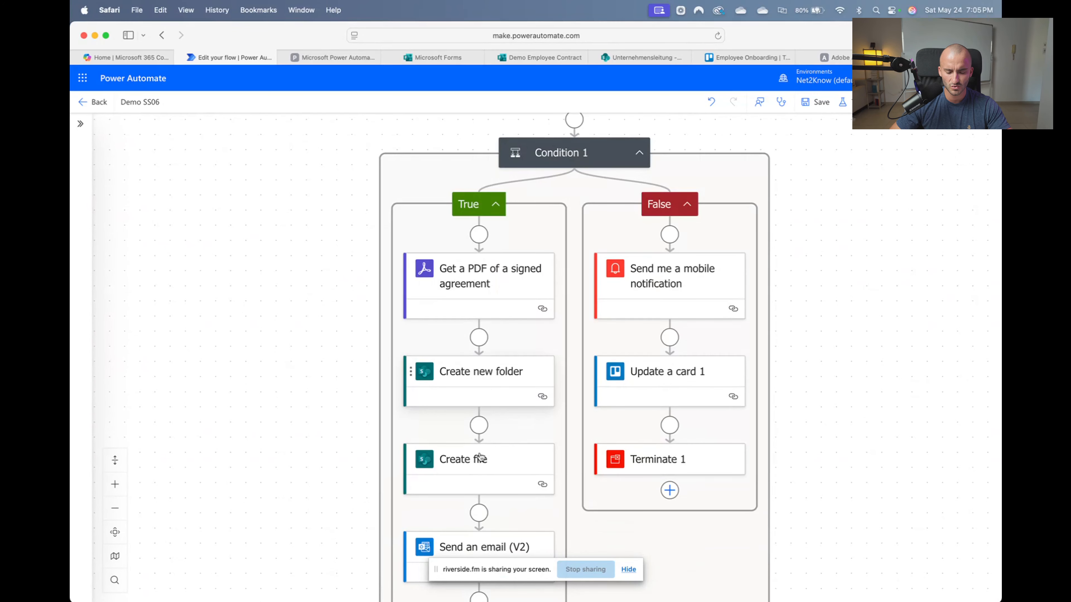
scroll(473, 349, "down", 2)
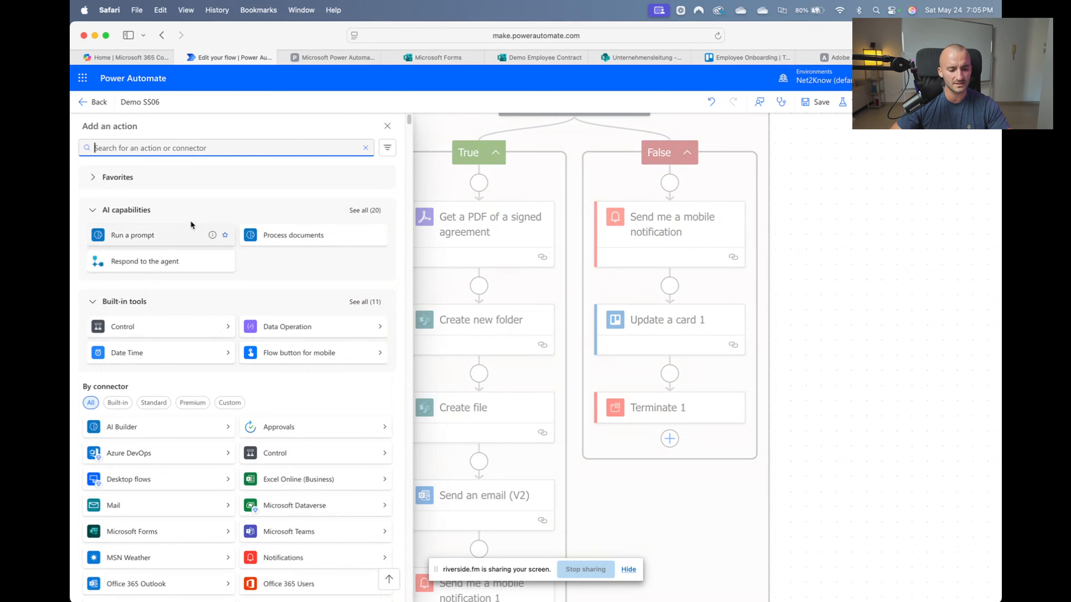
Add a Trello 'Update a card' step on Employee Onboarding with Card id set to the created Card Id
type("trell")
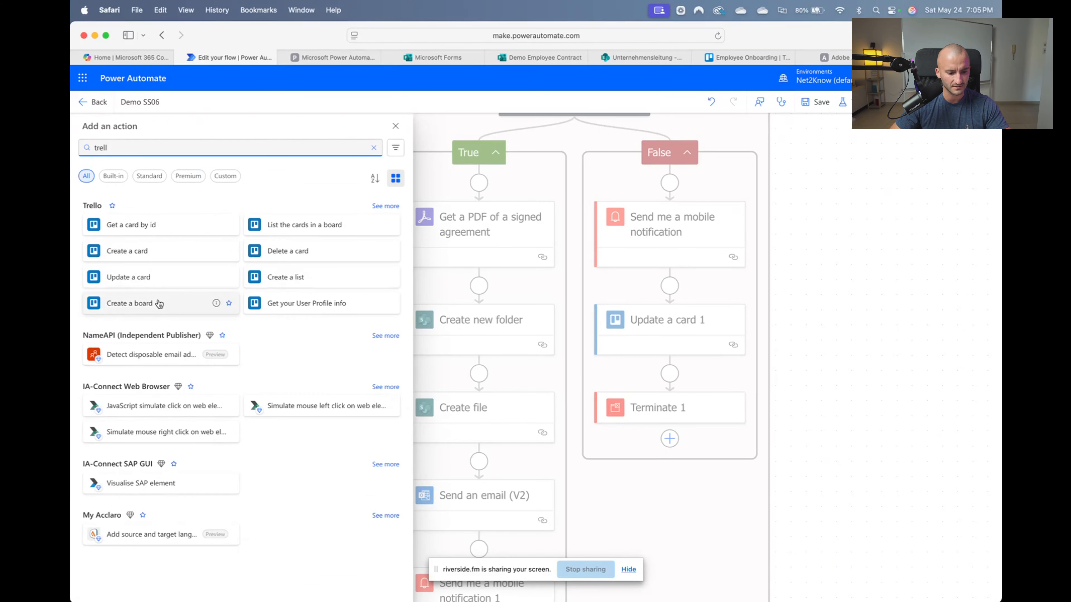
left_click(150, 283)
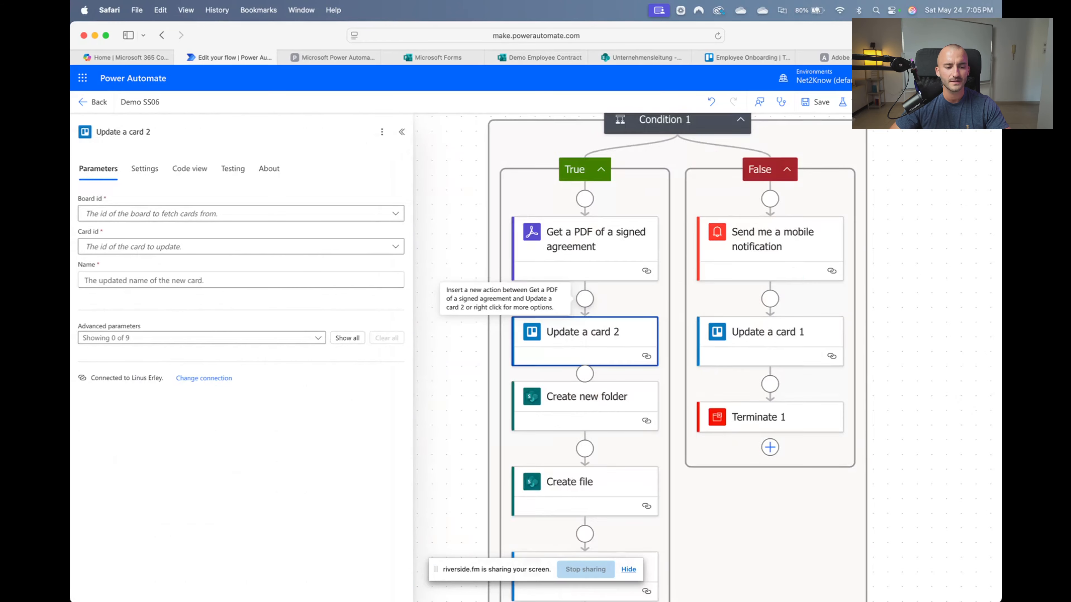
left_click(141, 213)
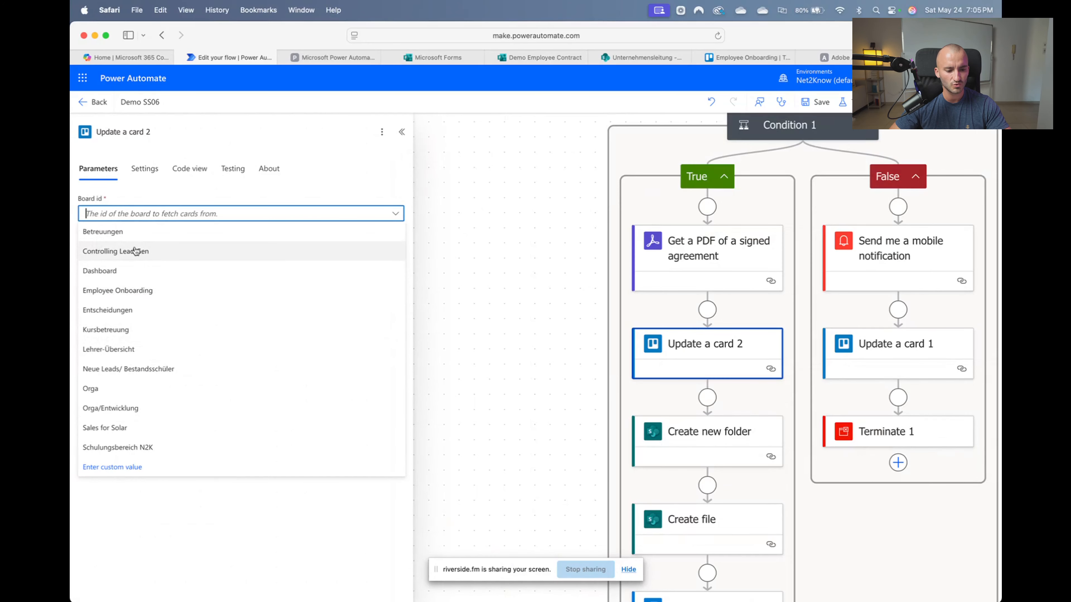
left_click(142, 295)
left_click(141, 247)
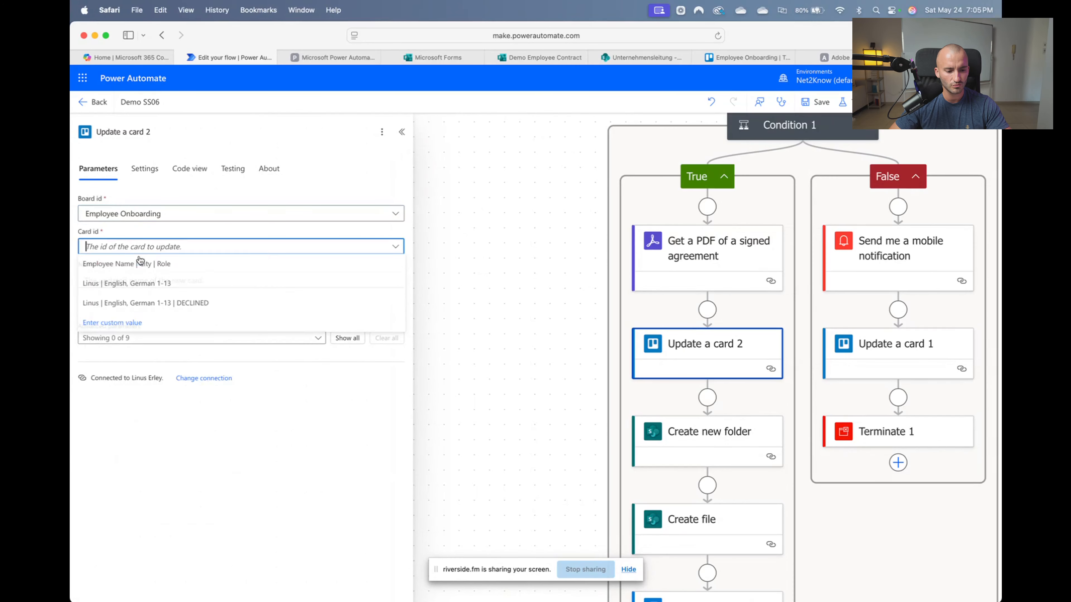
left_click(145, 324)
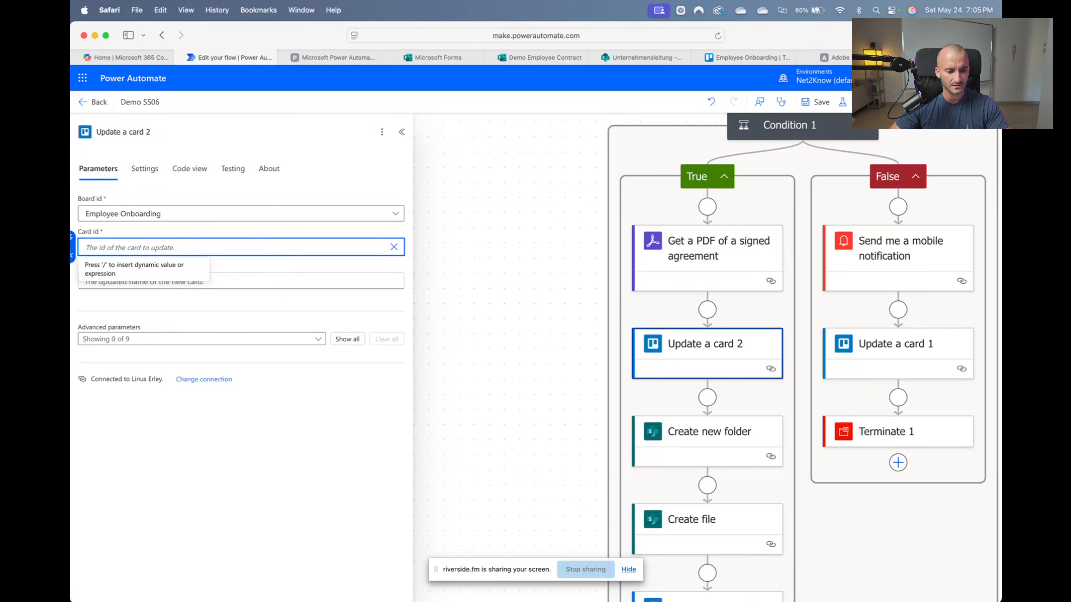
left_click(72, 241)
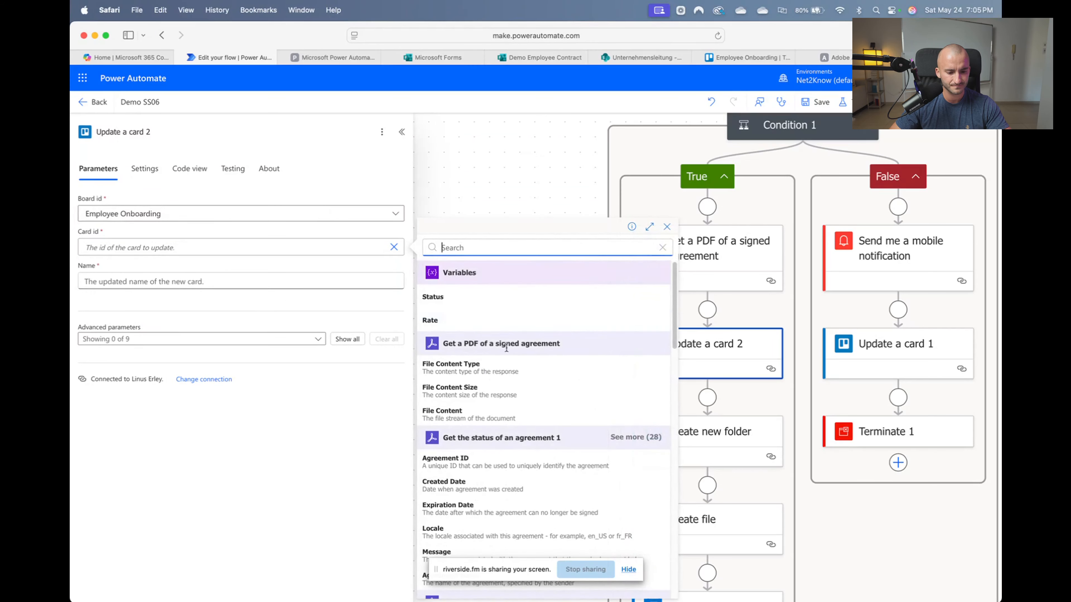
scroll(557, 360, "down", 10)
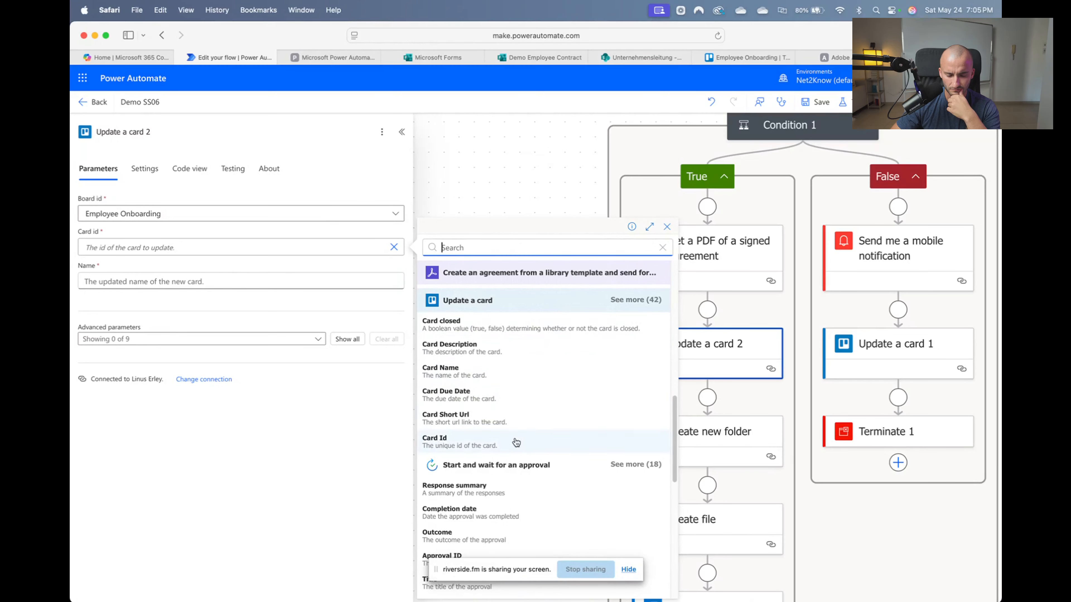
scroll(515, 442, "down", 4)
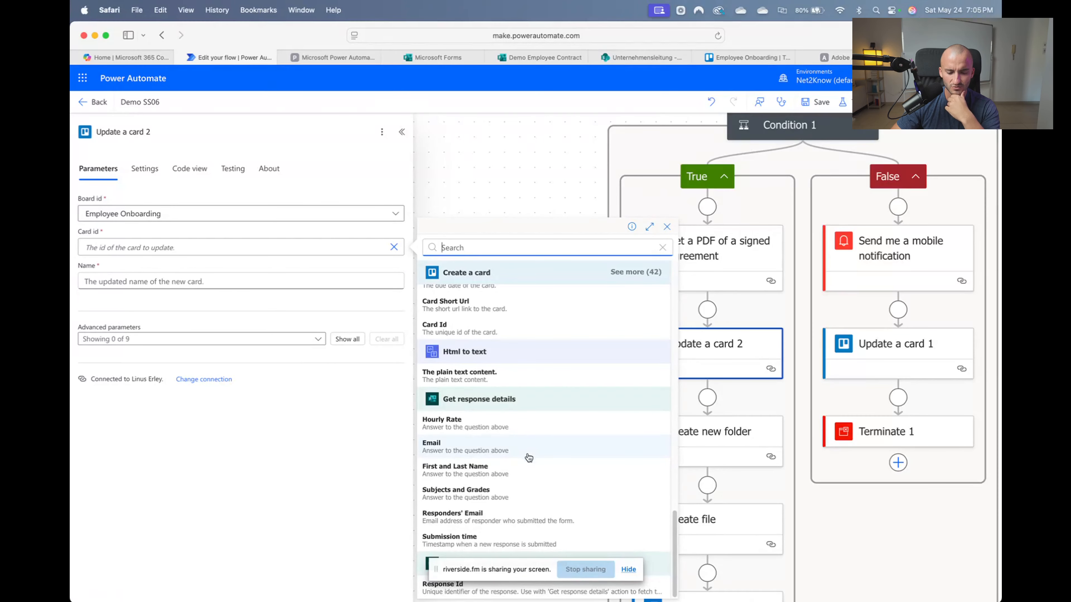
scroll(529, 458, "up", 5)
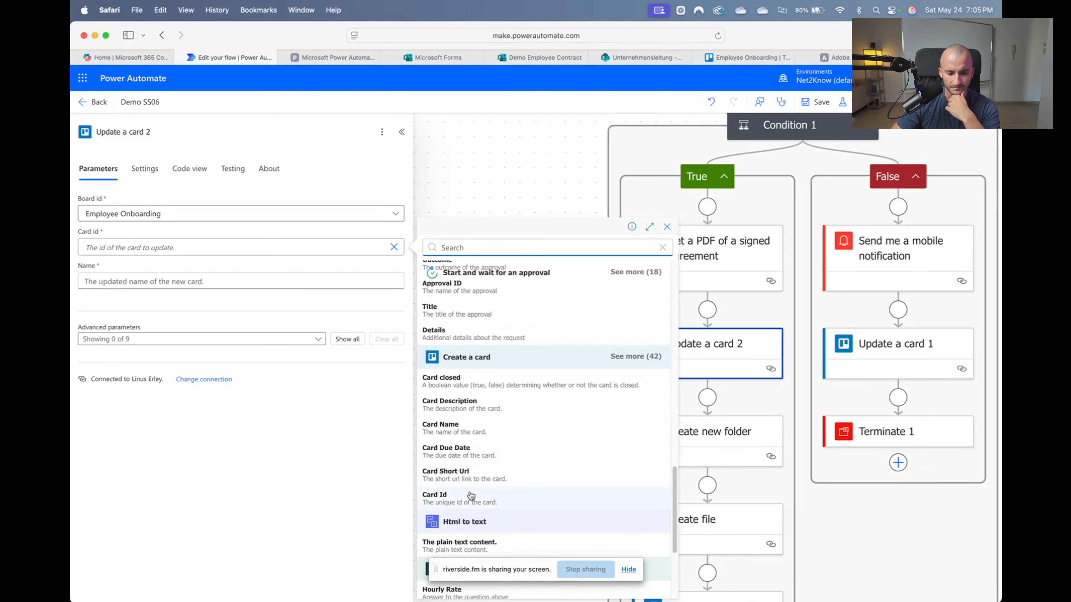
left_click(471, 495)
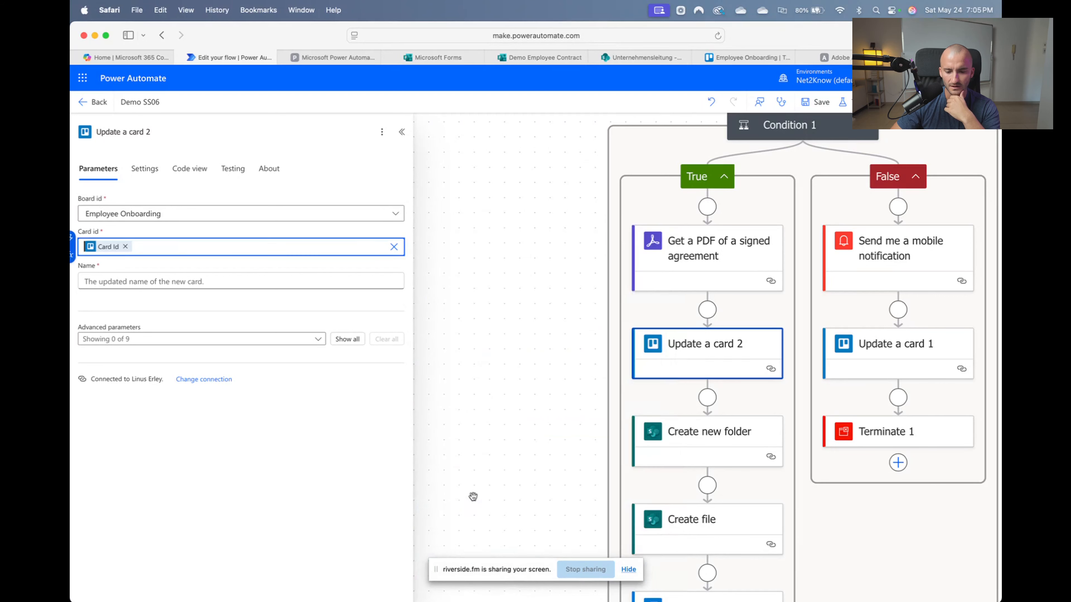
Set the card Name to the created Card Name and add the Board Id and List Id parameters
left_click(198, 280)
left_click(405, 287)
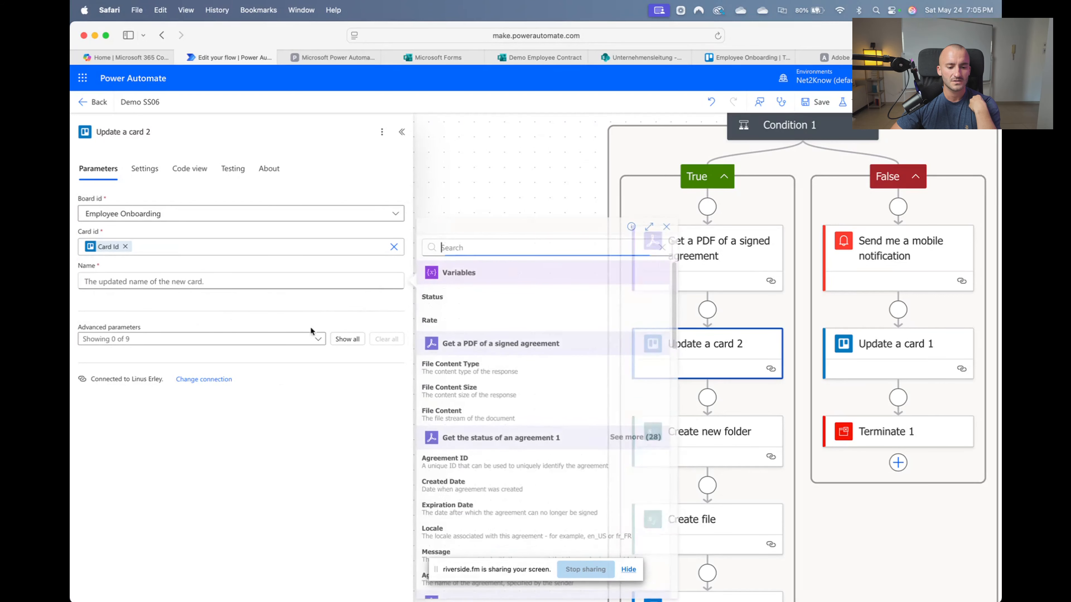
scroll(527, 443, "down", 10)
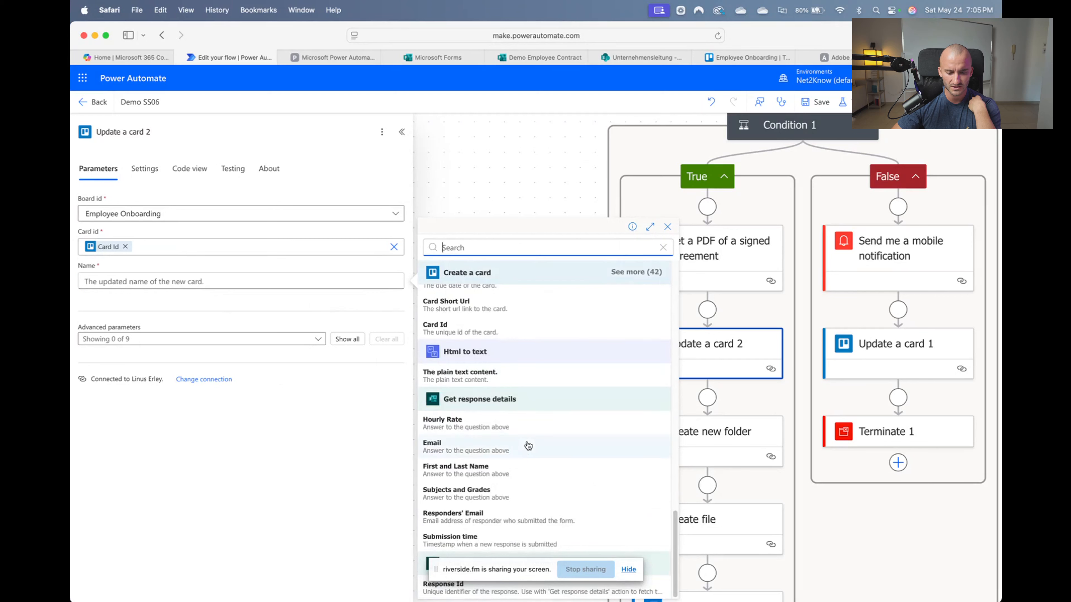
scroll(506, 450, "up", 3)
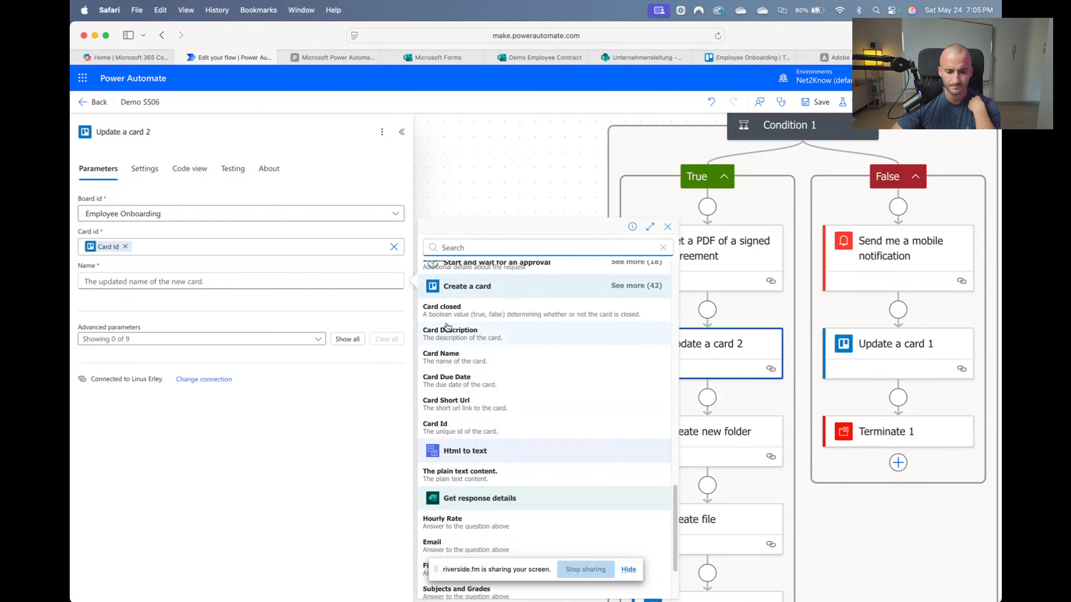
left_click(474, 357)
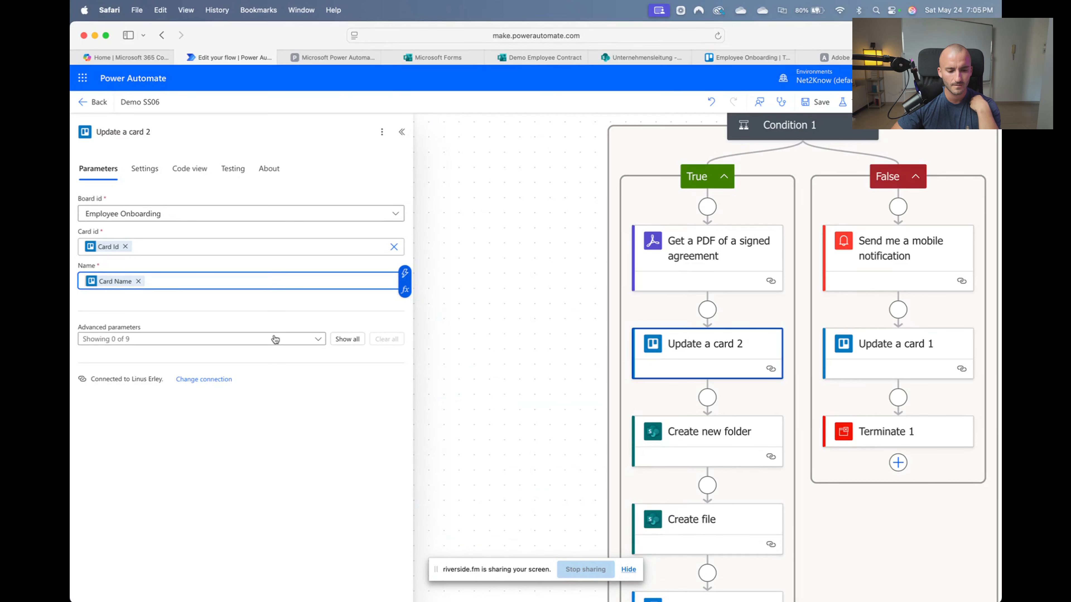
left_click(312, 342)
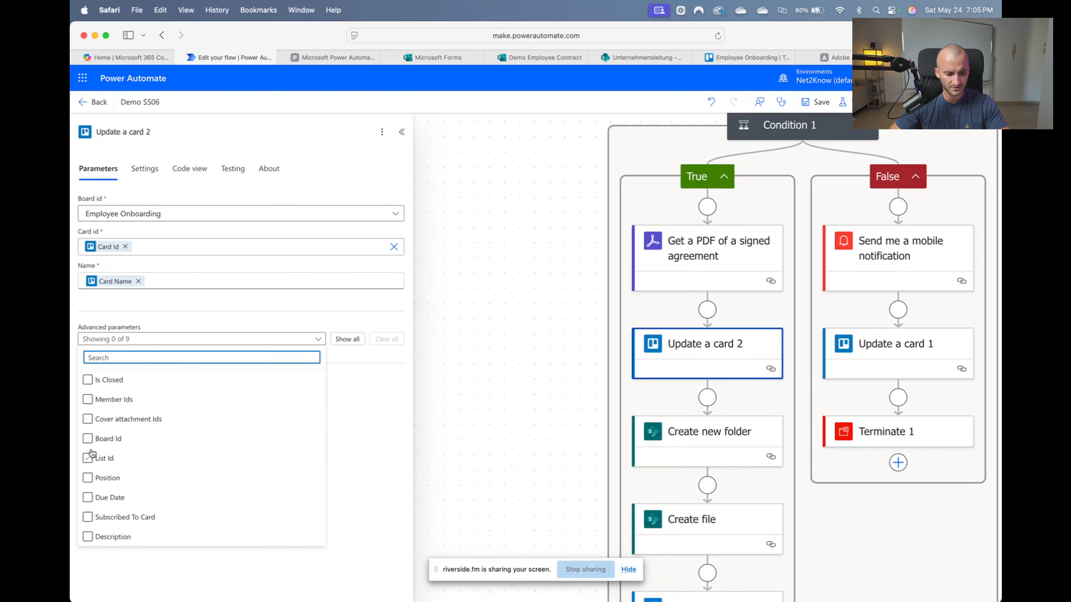
left_click(88, 458)
left_click(333, 490)
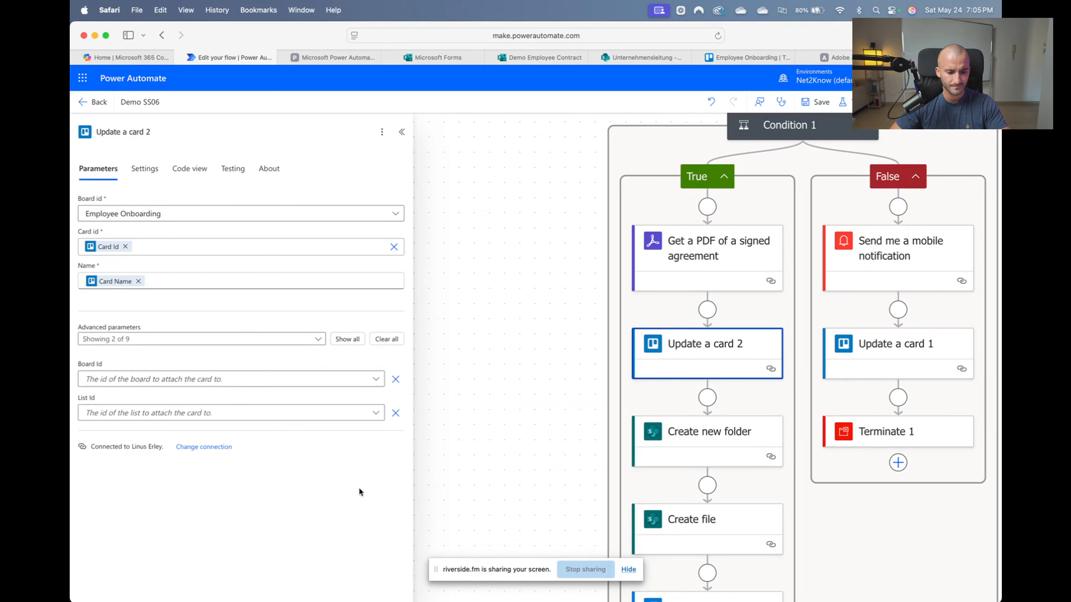
Check the Employee Onboarding board's lists in Trello, then go back to the flow
left_click(739, 58)
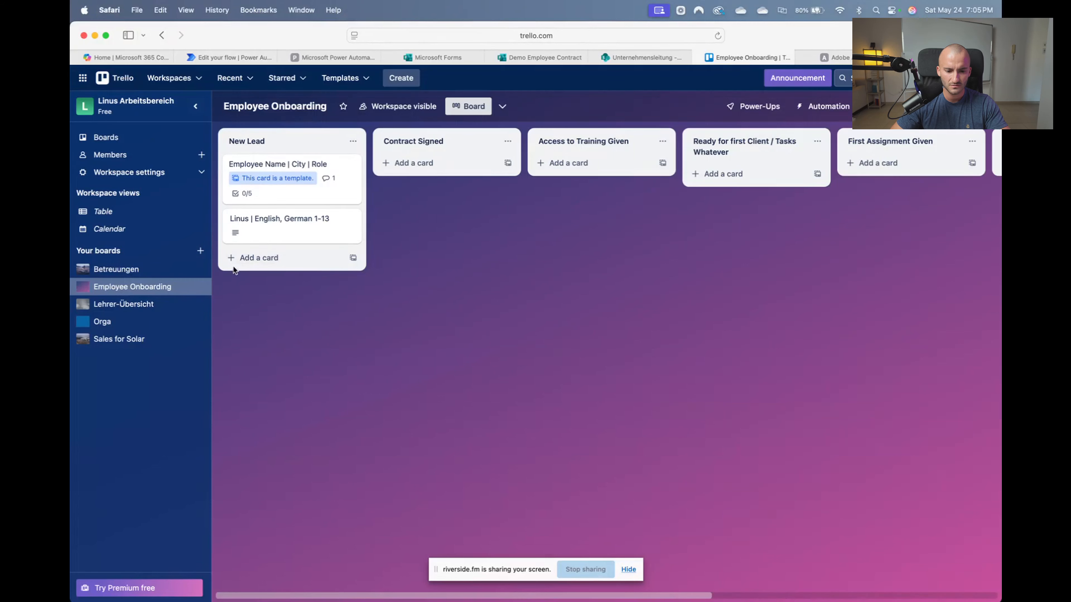
mouse_move(272, 233)
left_mouse_down()
mouse_move(420, 150)
mouse_move(425, 164)
mouse_move(278, 224)
left_mouse_up()
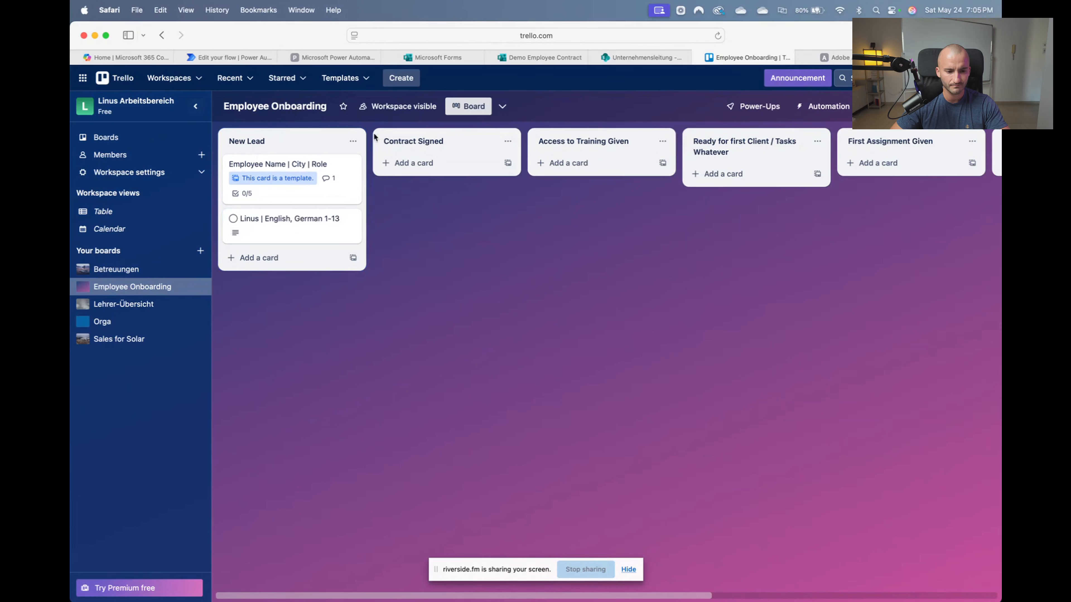
left_click(233, 58)
Set the card update's Board Id to Employee Onboarding and List Id to Contract Signed
left_click(161, 383)
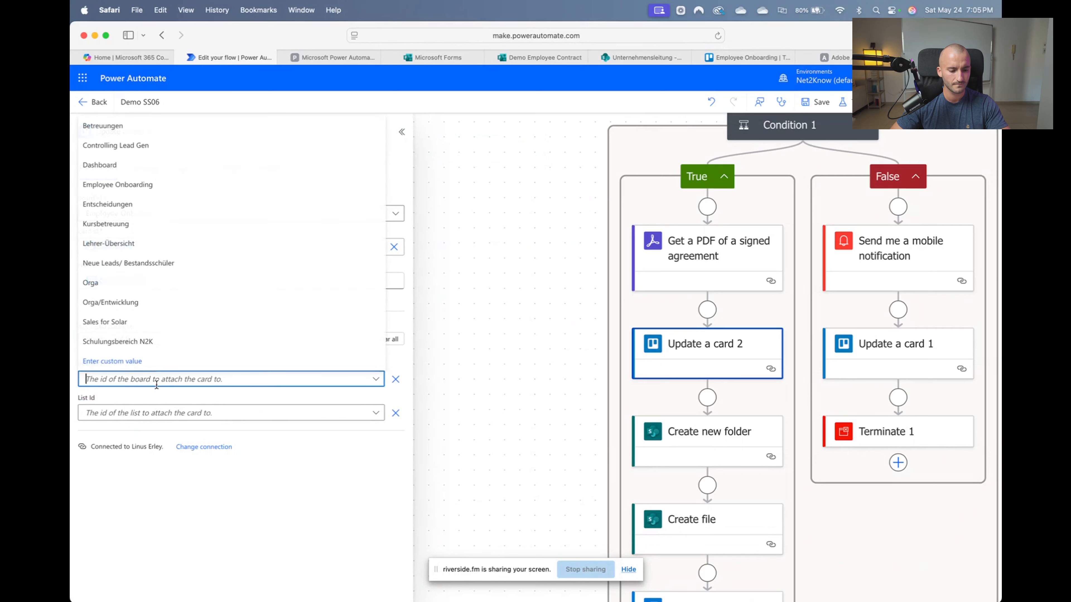
left_click(138, 187)
left_click(215, 416)
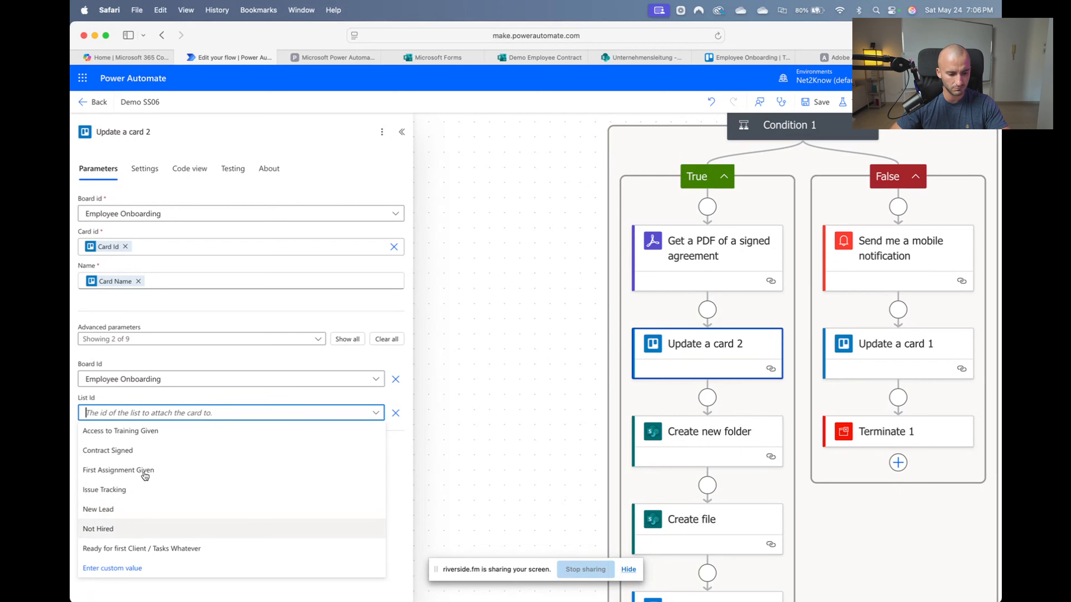
left_click(125, 451)
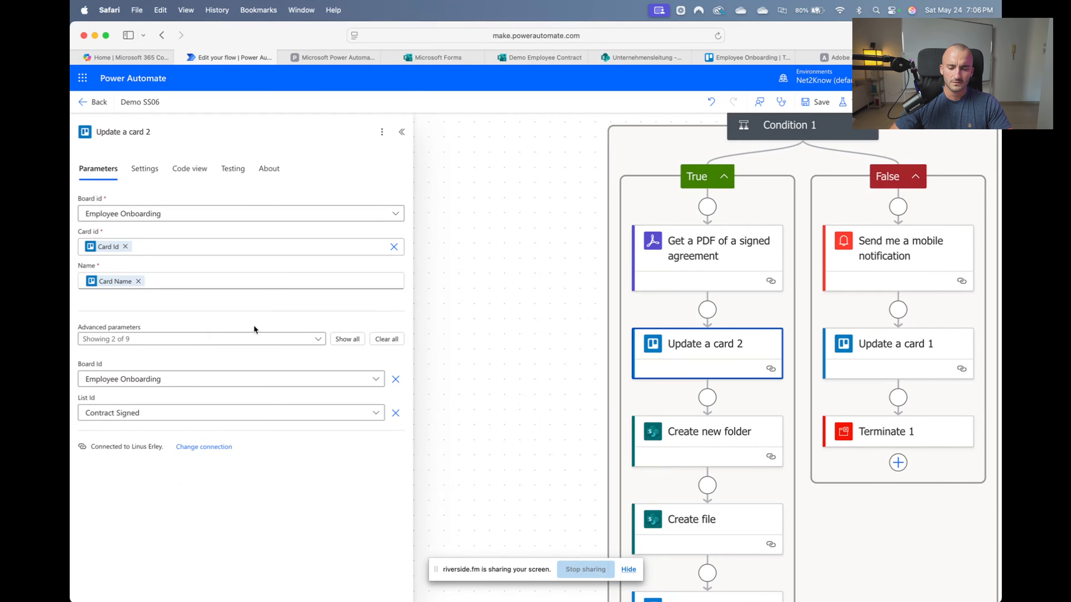
Save the flow and remove the Status token from Condition 1's first value
left_click(816, 101)
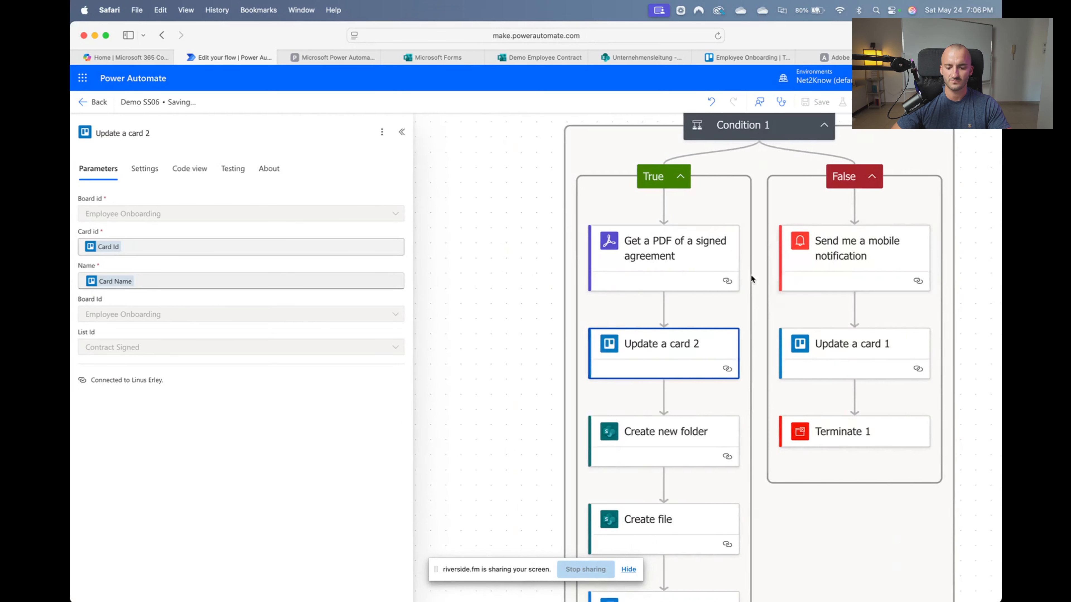
left_click(754, 256)
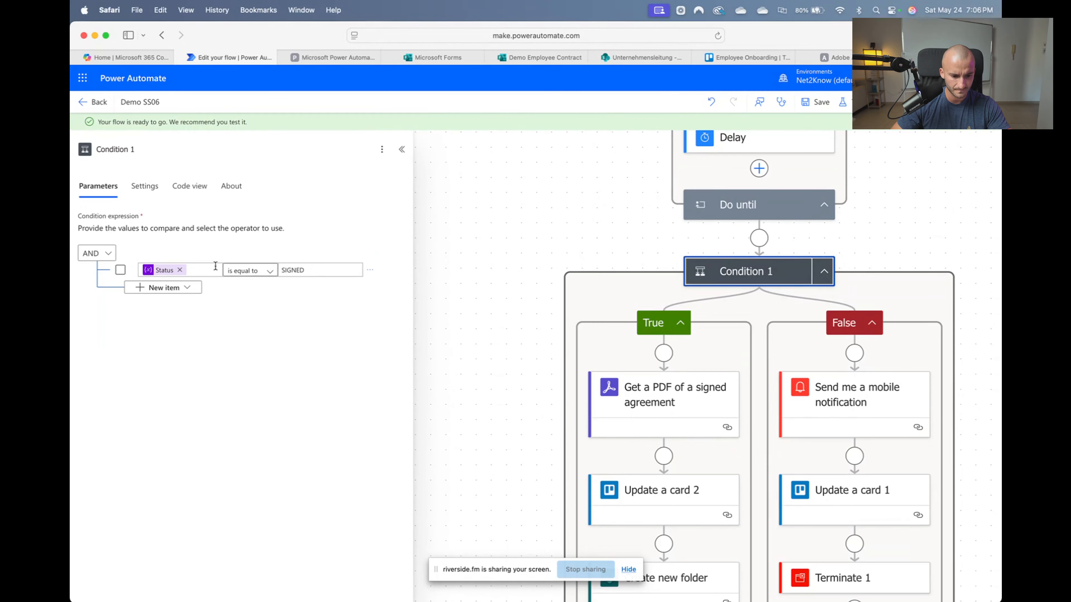
left_click(215, 266)
left_click(180, 270)
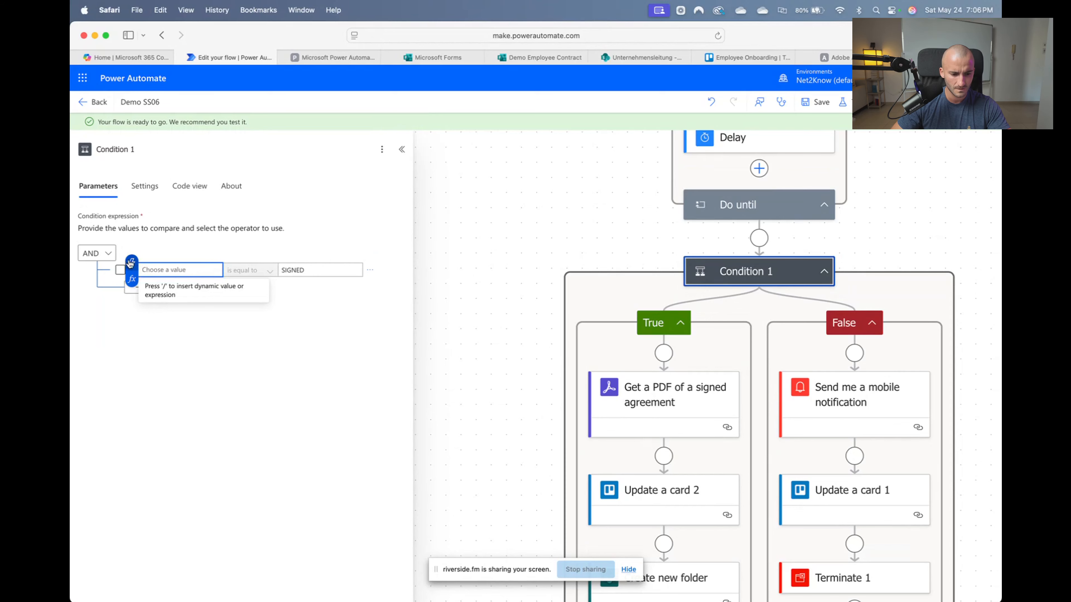
left_click(302, 301)
Re-insert the Status variable as Condition 1's first value, then open the Create new folder action
left_click(216, 253)
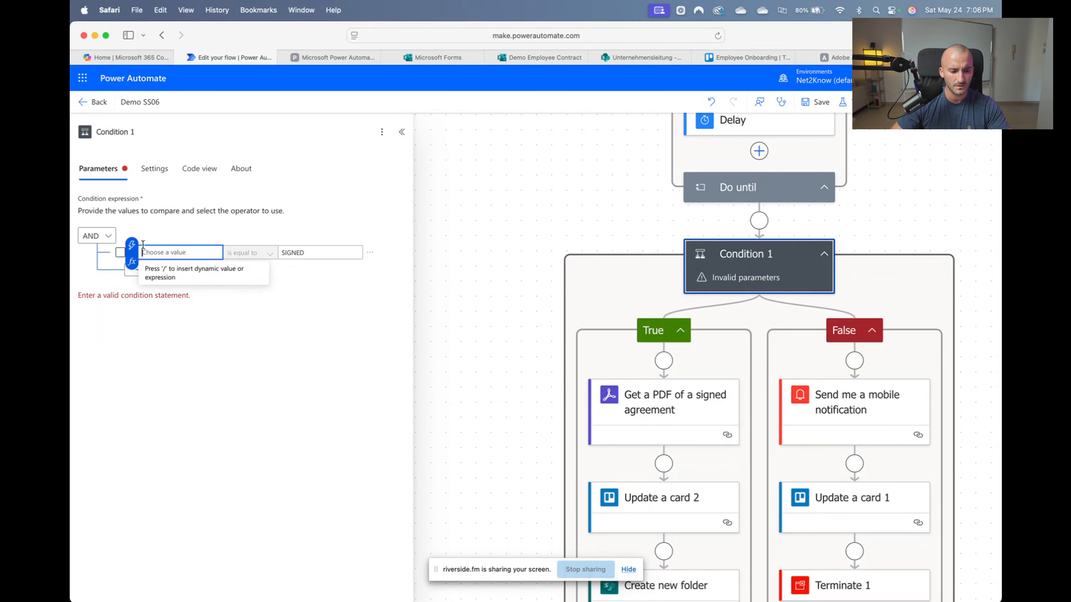
left_click(228, 252)
left_click(282, 306)
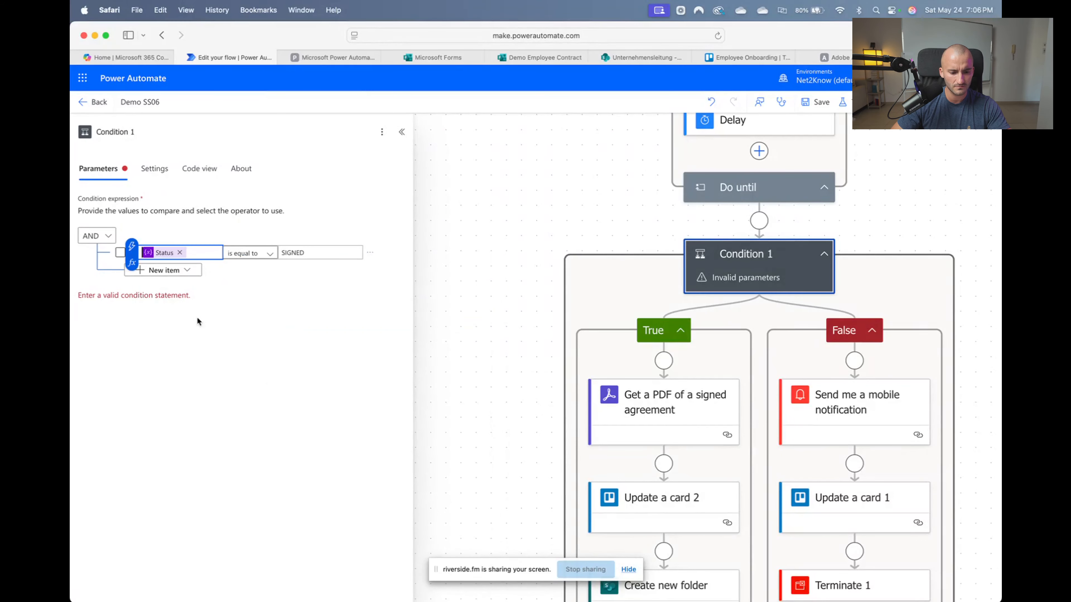
scroll(504, 256, "down", 5)
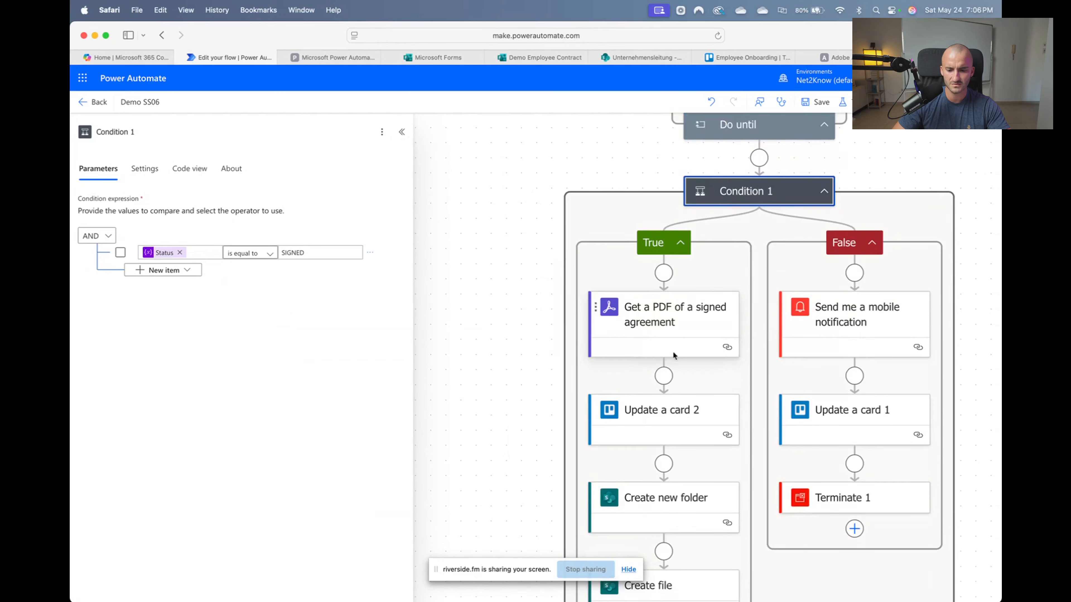
left_click(632, 352)
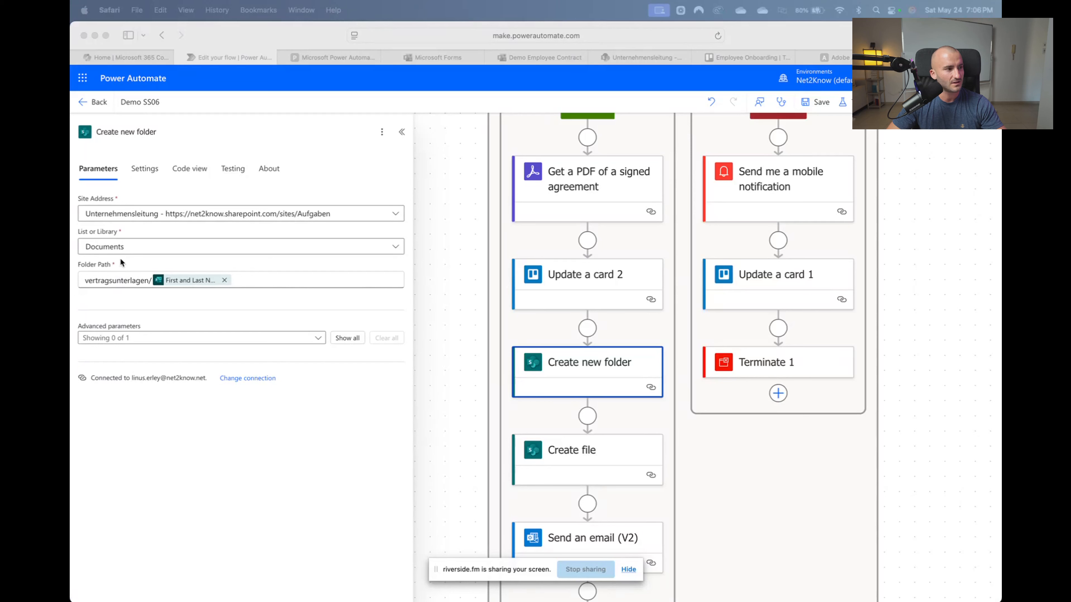
Clear the old token from Folder Path, leaving 'vertragsunterlagen/' with no trailing space
left_click(129, 280)
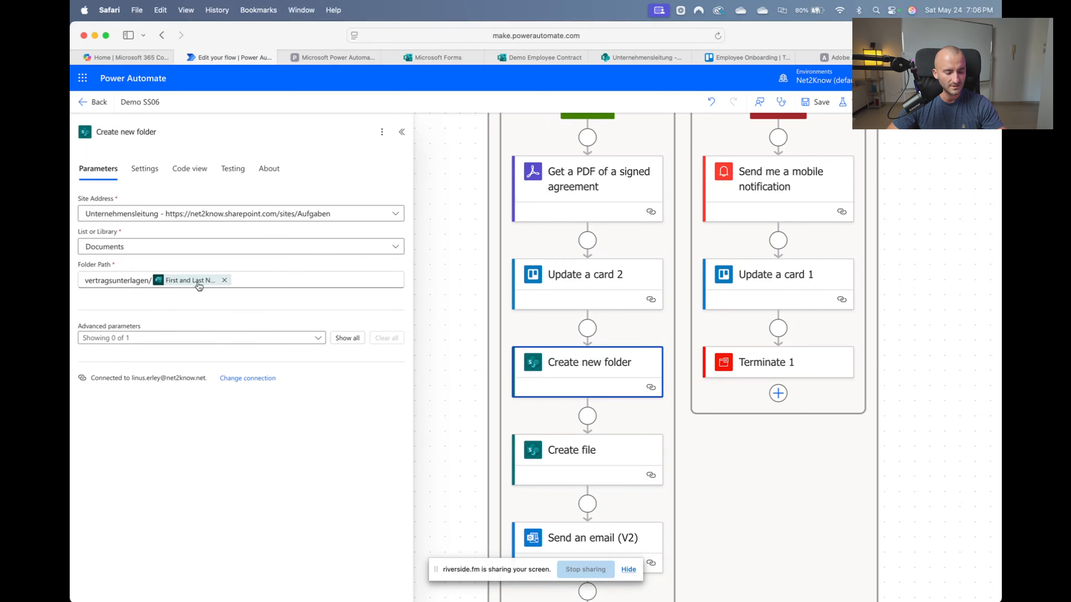
left_click(226, 285)
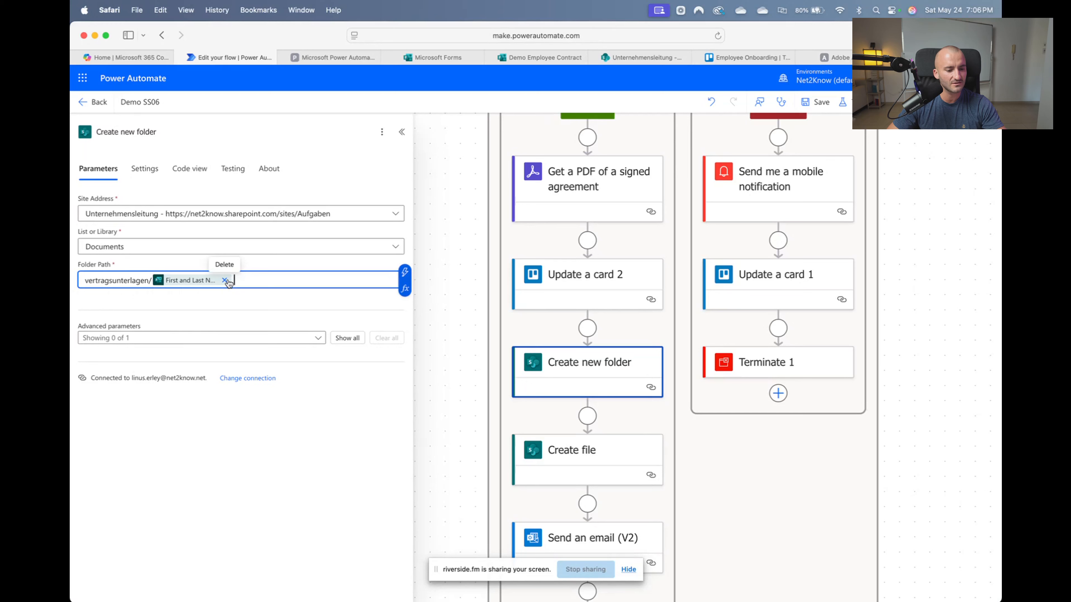
left_click(226, 282)
left_click_drag(208, 278, 86, 281)
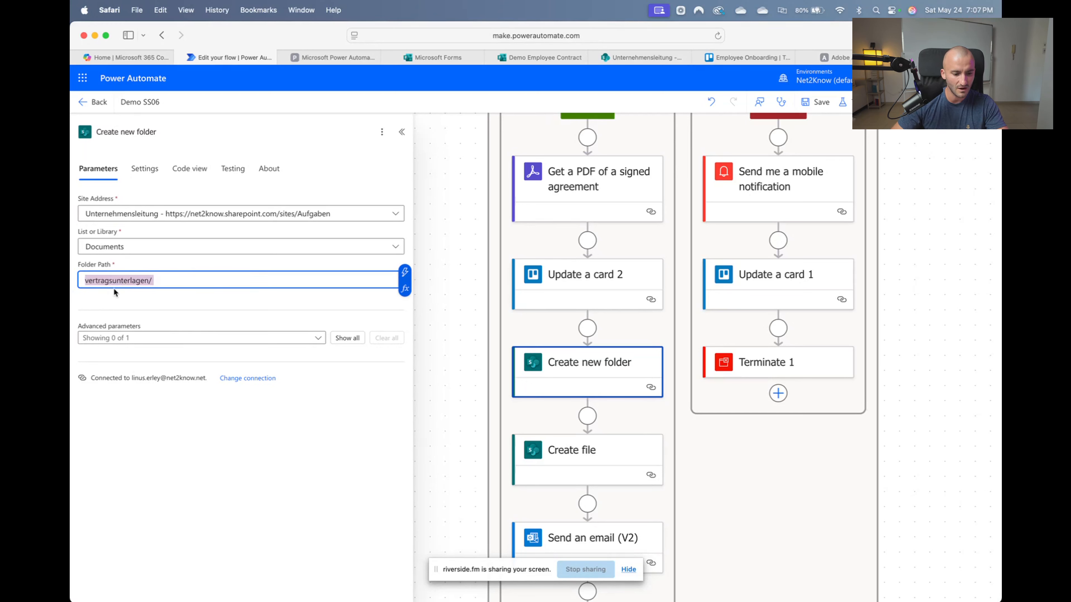
left_click(183, 279)
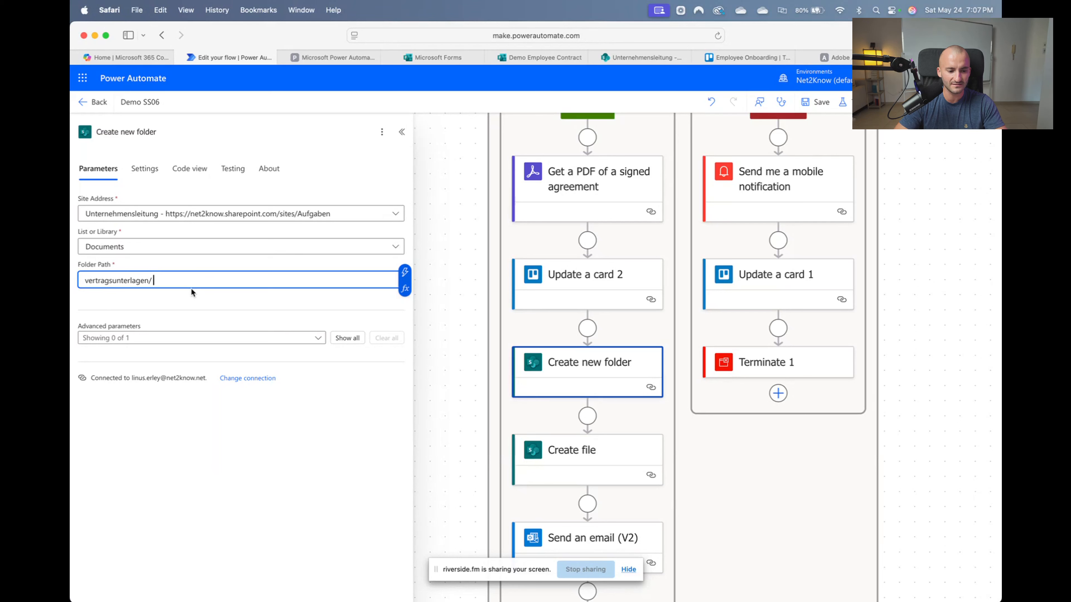
key("BackSpace")
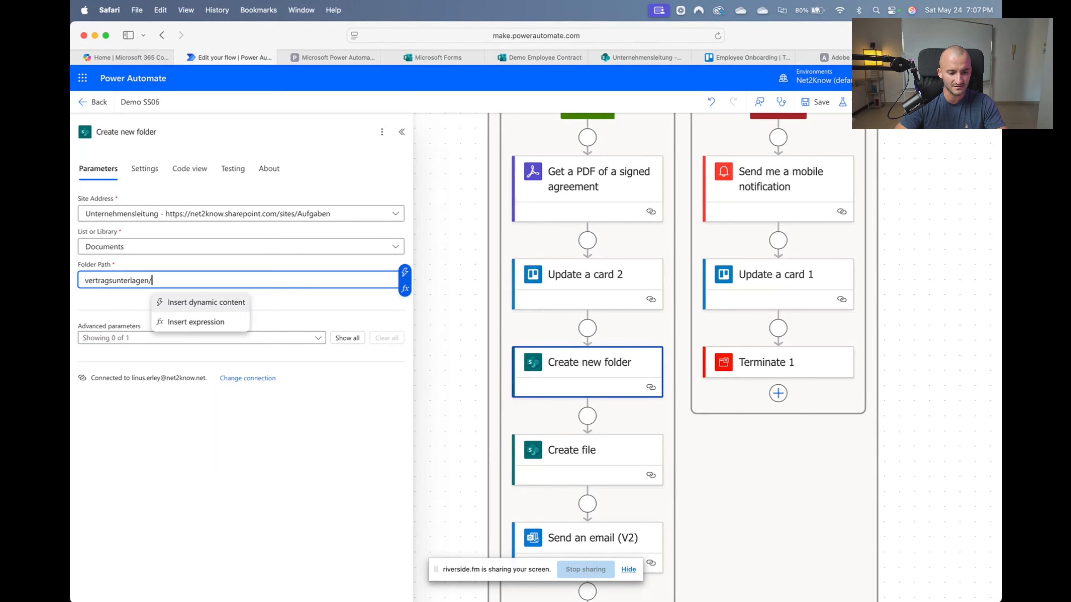
Append the form's First and Last Name answer to Folder Path and save the flow
left_click(406, 273)
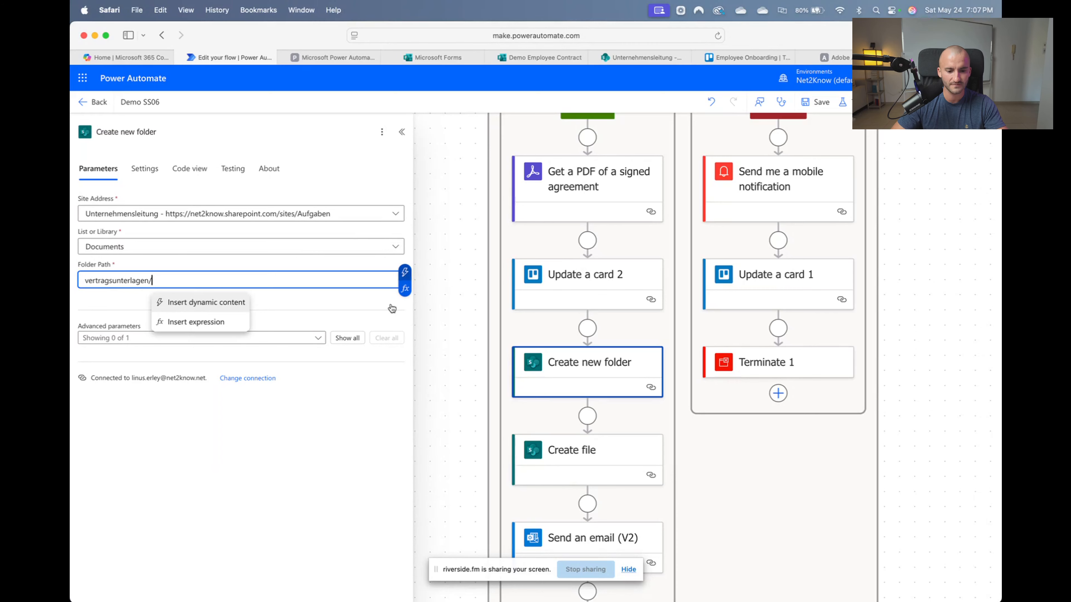
scroll(499, 431, "down", 10)
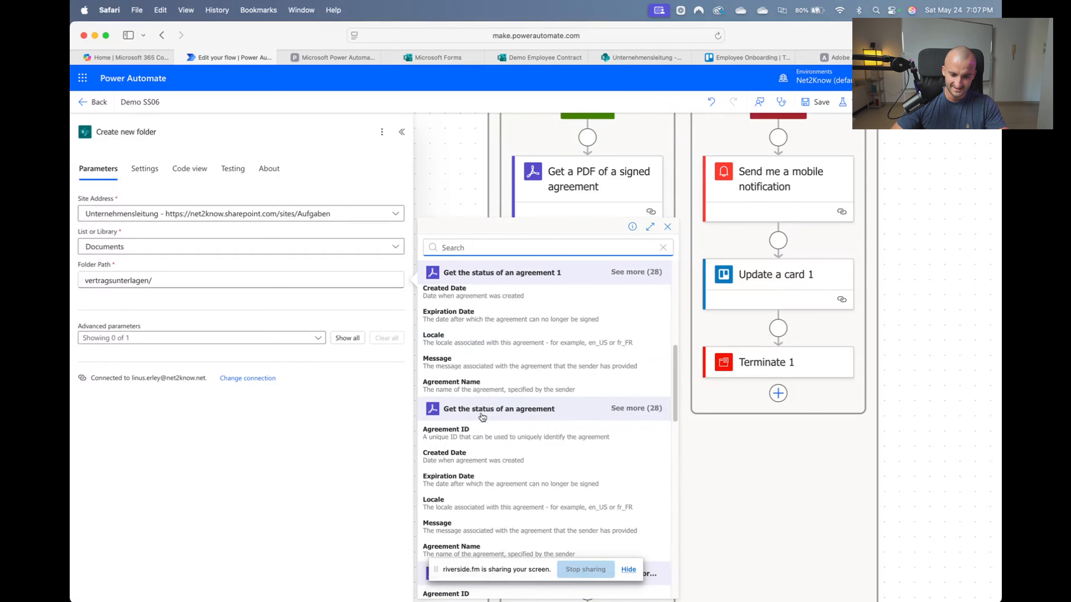
scroll(500, 431, "down", 3)
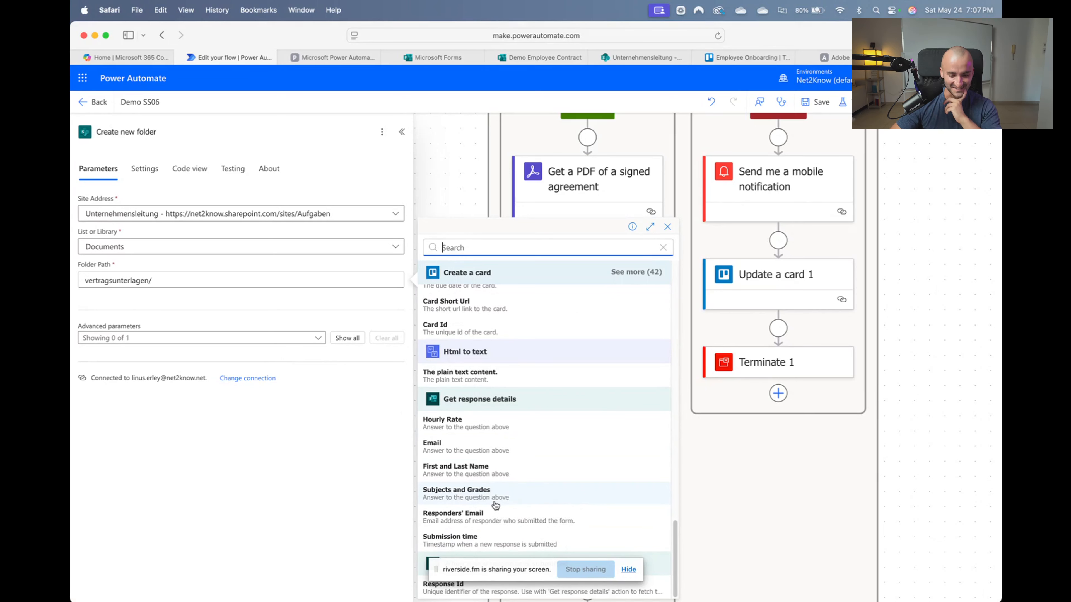
scroll(502, 485, "up", 8)
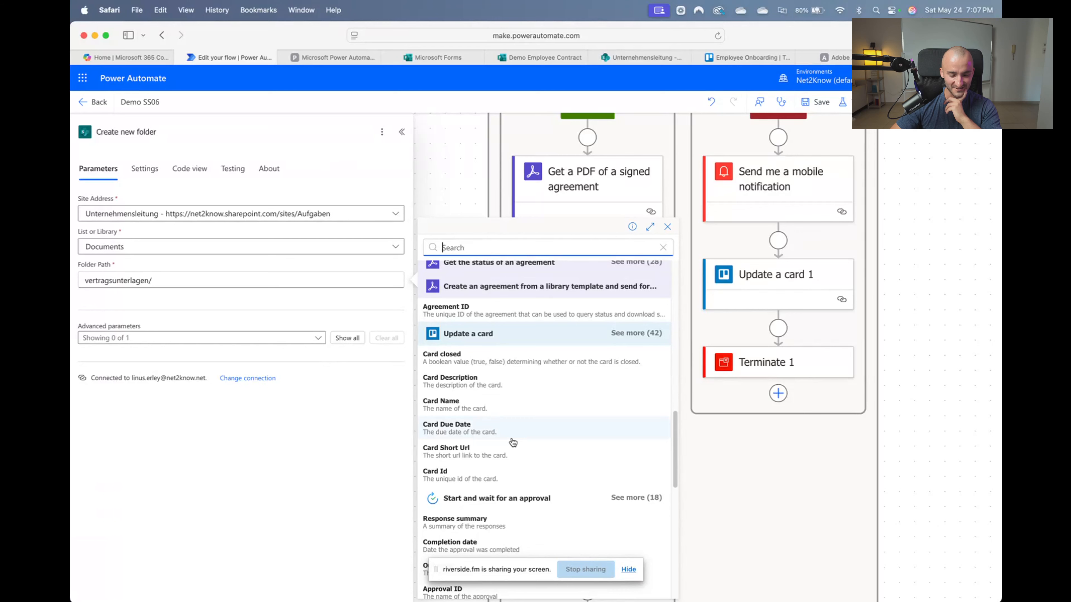
scroll(512, 442, "down", 5)
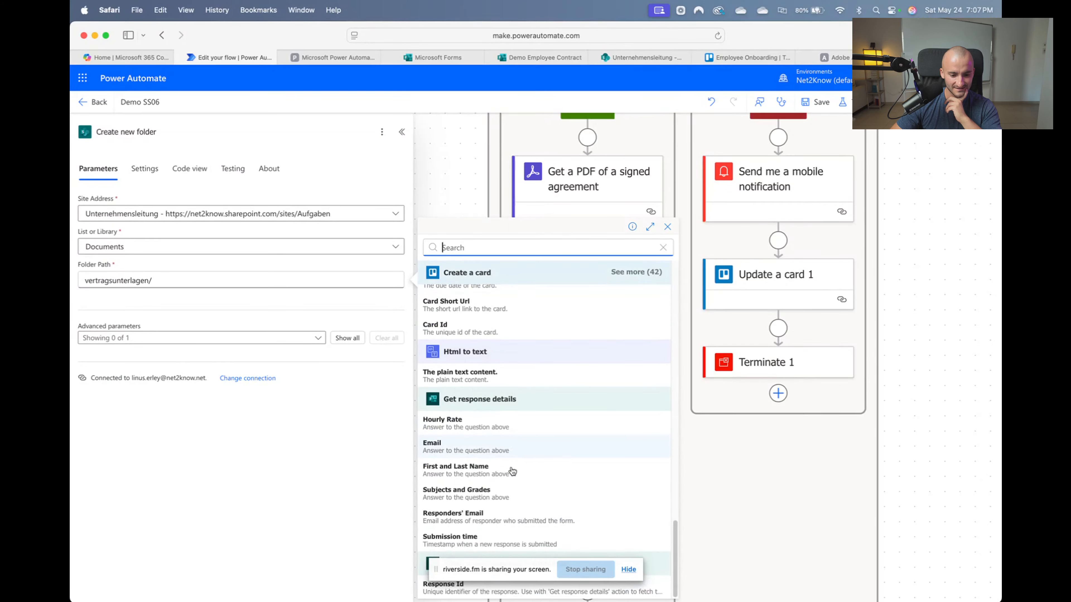
left_click(505, 474)
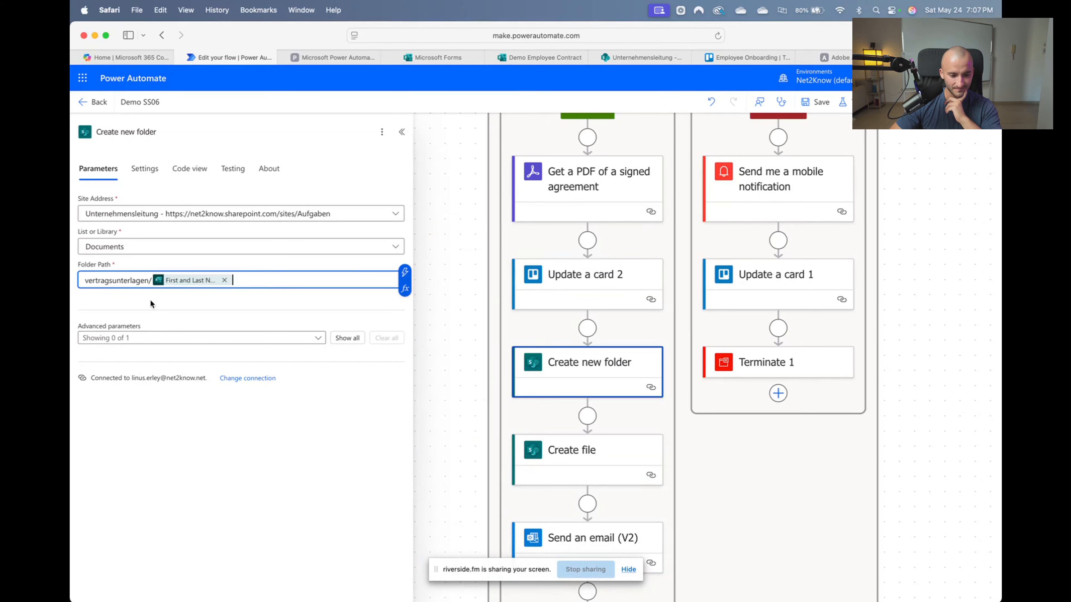
left_click(149, 280)
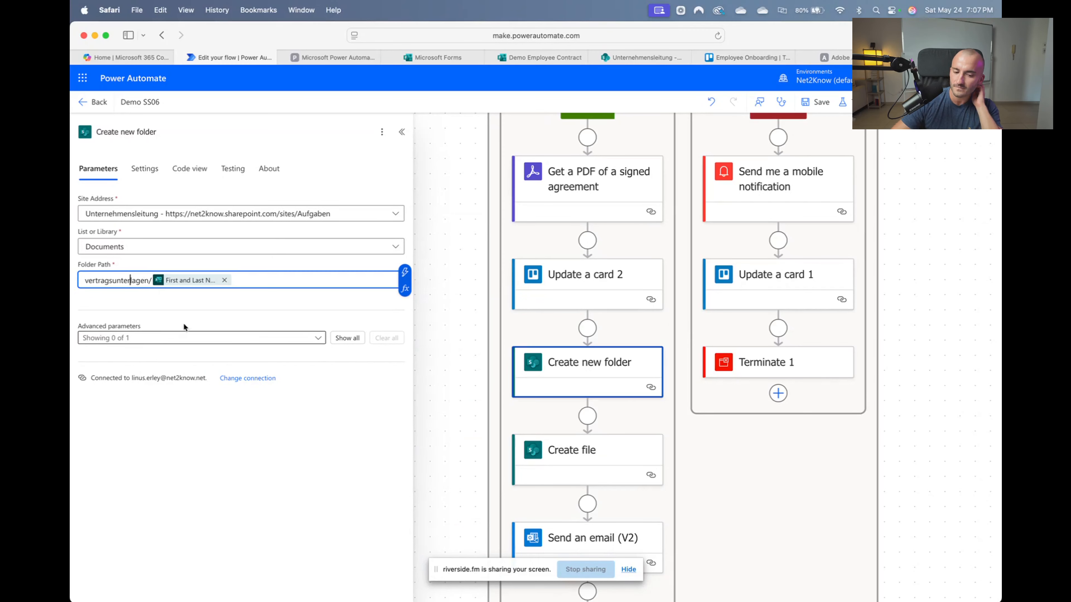
left_click(831, 105)
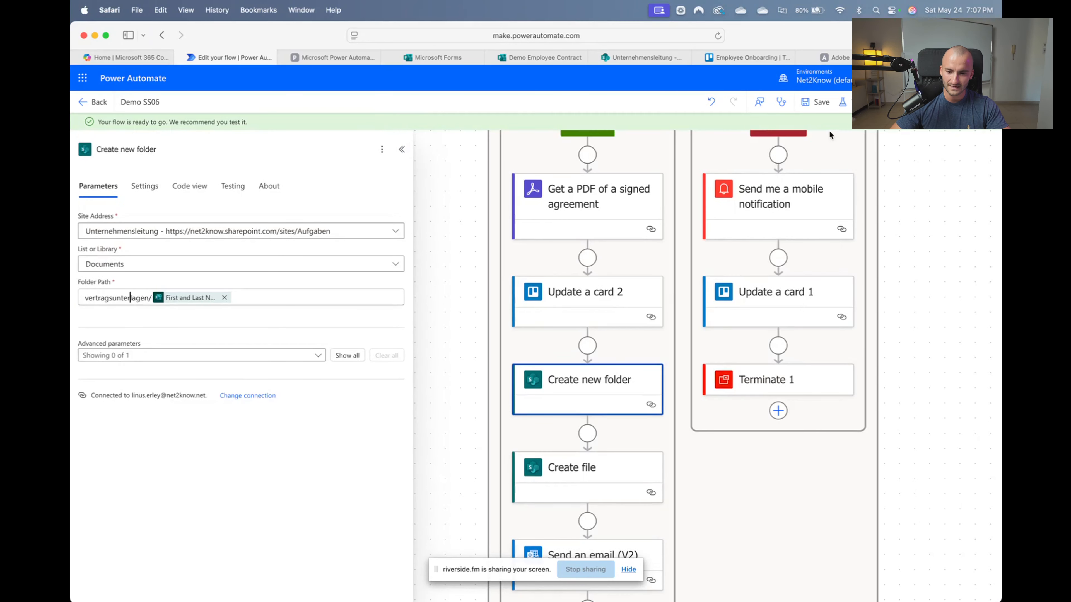
Start a manual test run of the Demo SS06 flow
left_click(843, 102)
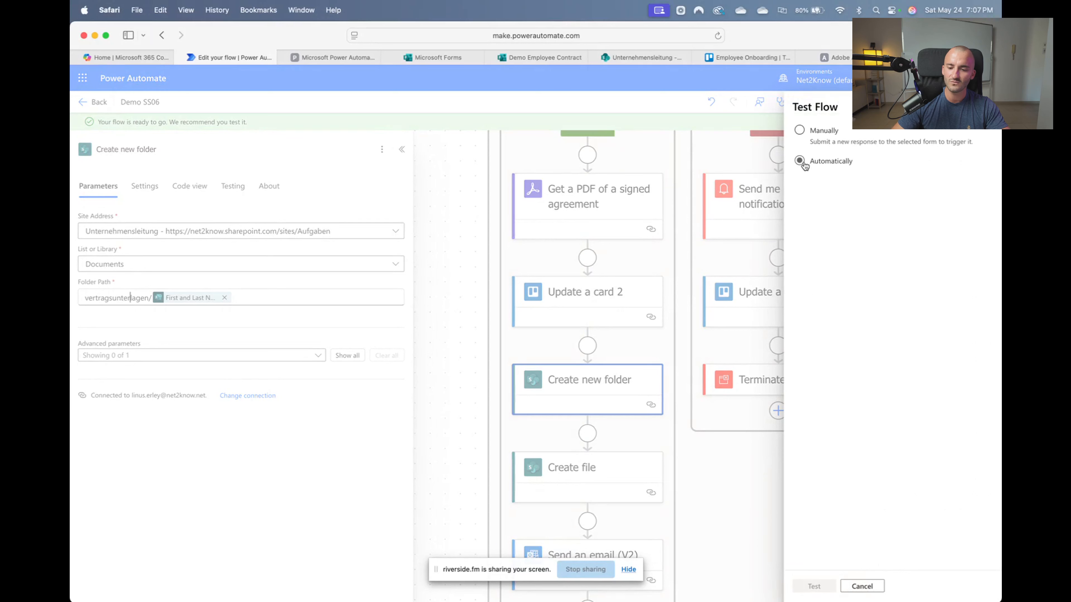
left_click(800, 130)
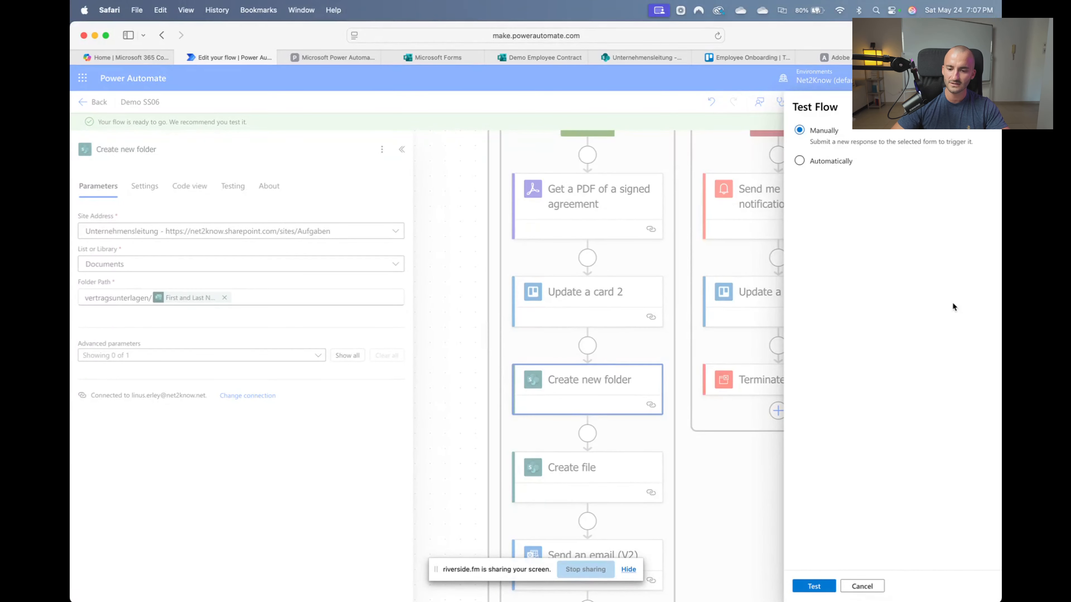
left_click(814, 589)
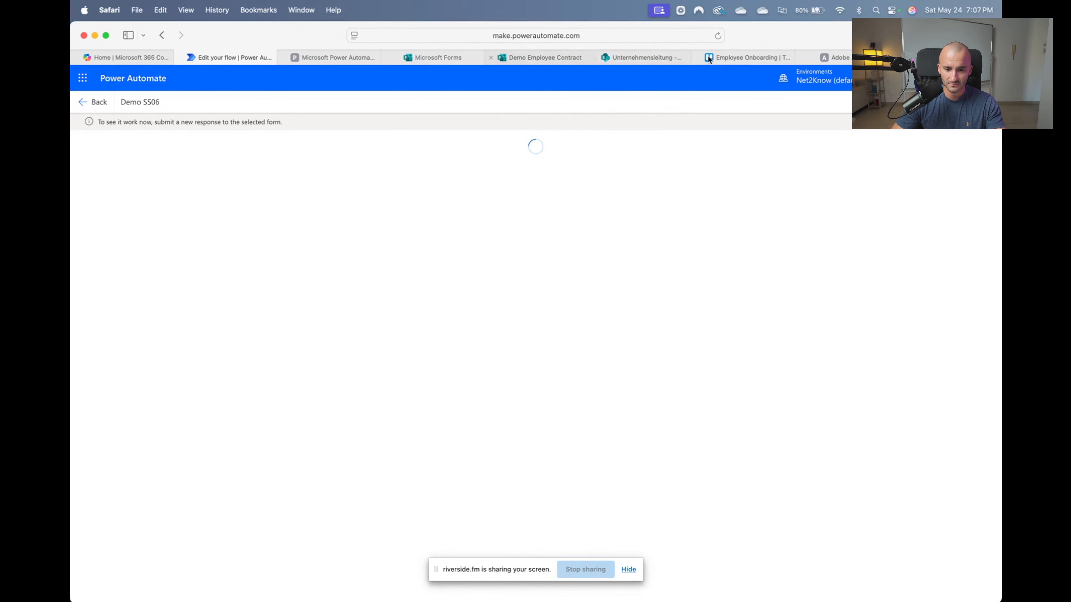
In the Demo Employee Contract form, enter the respondent's name and begin typing their email
left_click(949, 57)
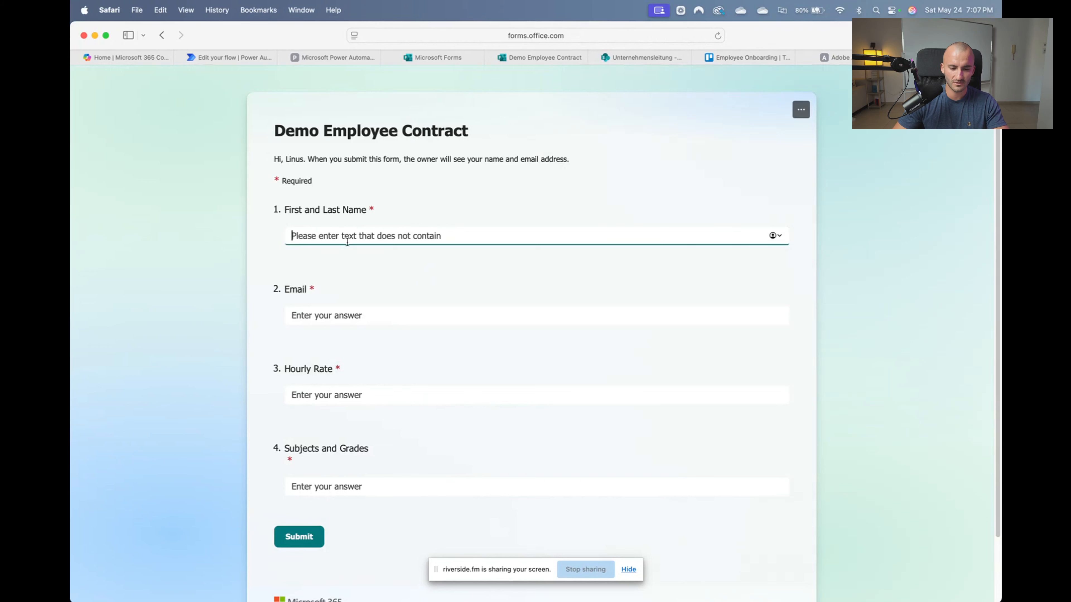
type("Linus")
key("Tab")
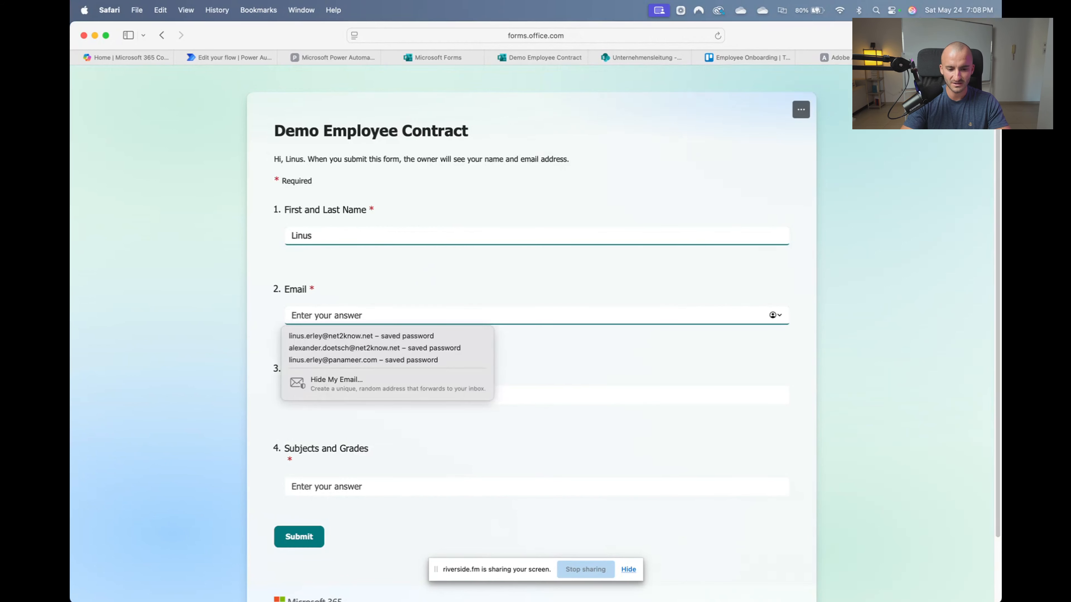
type("lin")
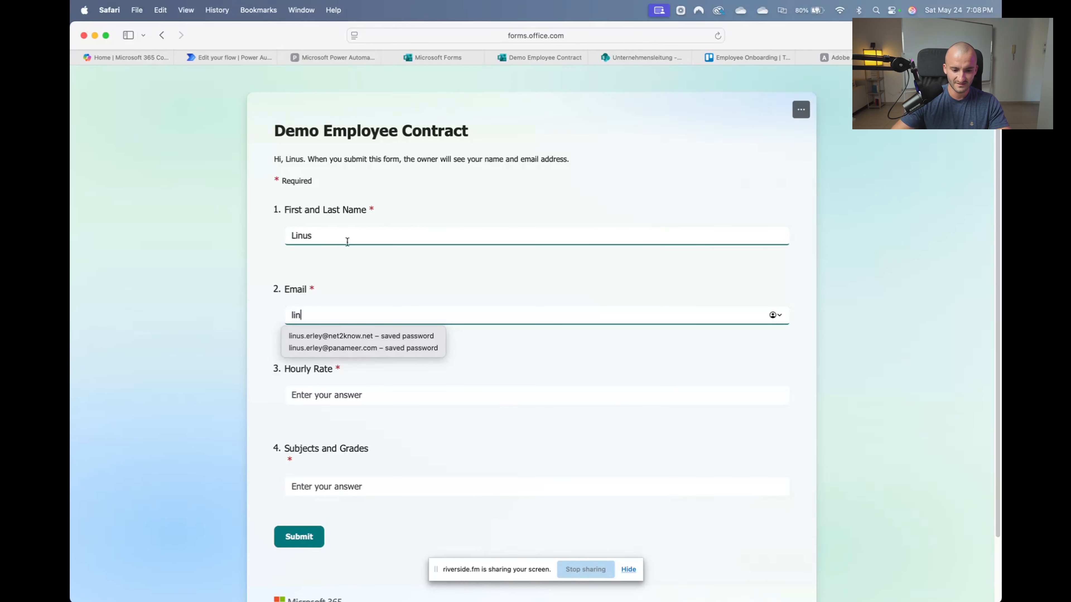
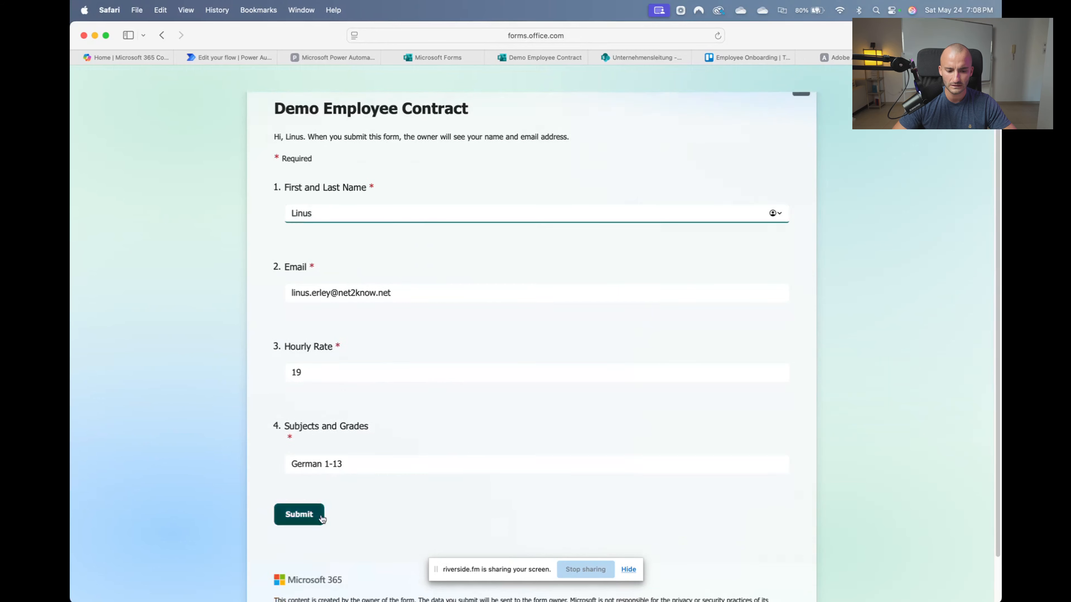
Submit the Demo Employee Contract response (hourly rate 19, German 1-13) and return to the flow run
left_click(306, 470)
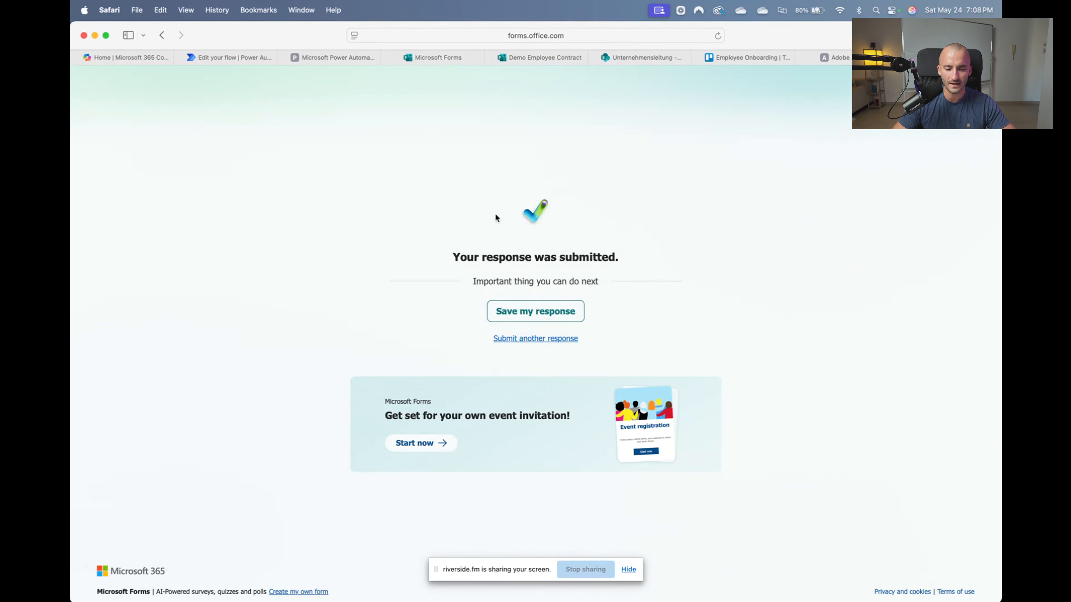
left_click(216, 56)
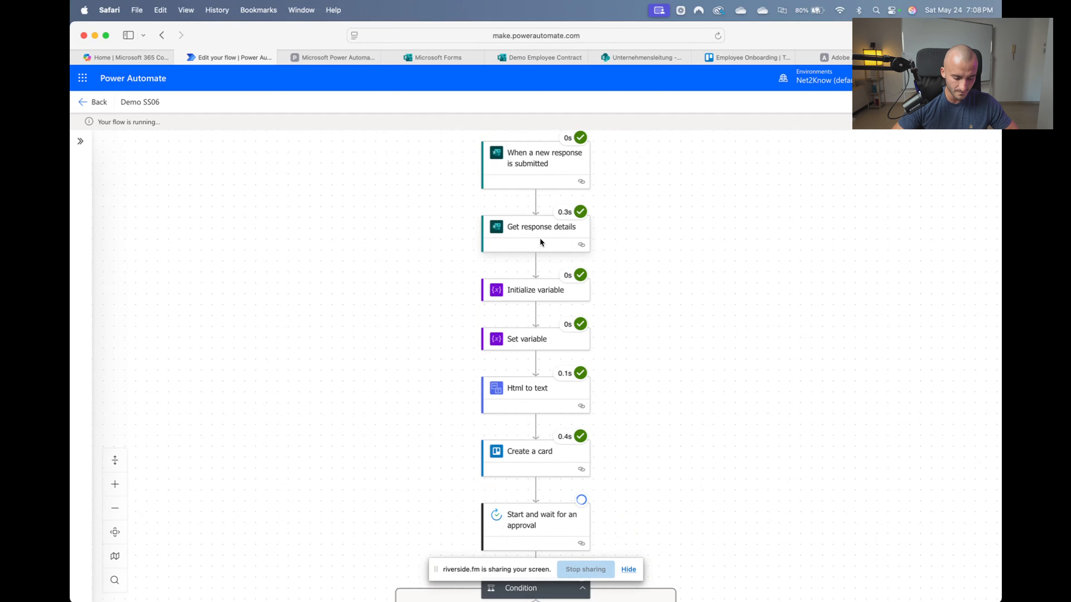
View the run results of the still-Waiting 'Start and wait for an approval' step
scroll(557, 346, "down", 3)
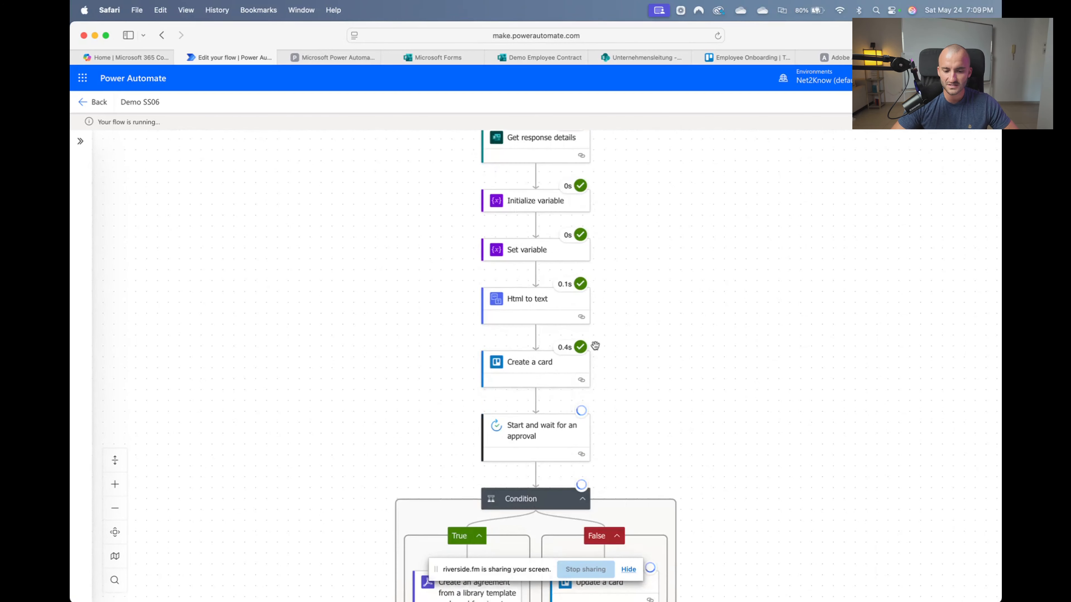
scroll(595, 346, "down", 2)
left_click(586, 379)
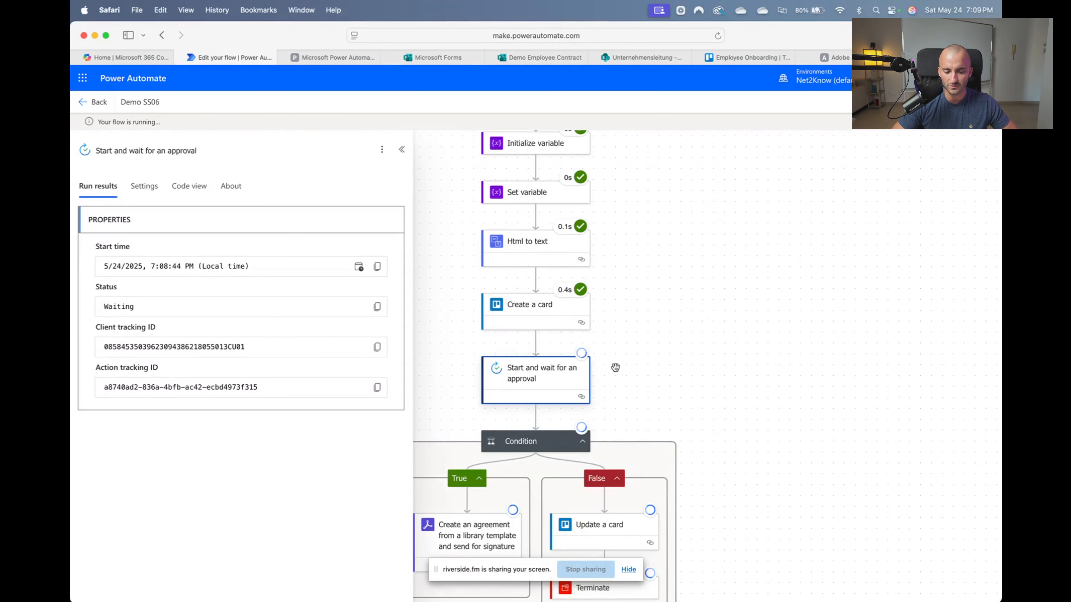
scroll(640, 352, "up", 5)
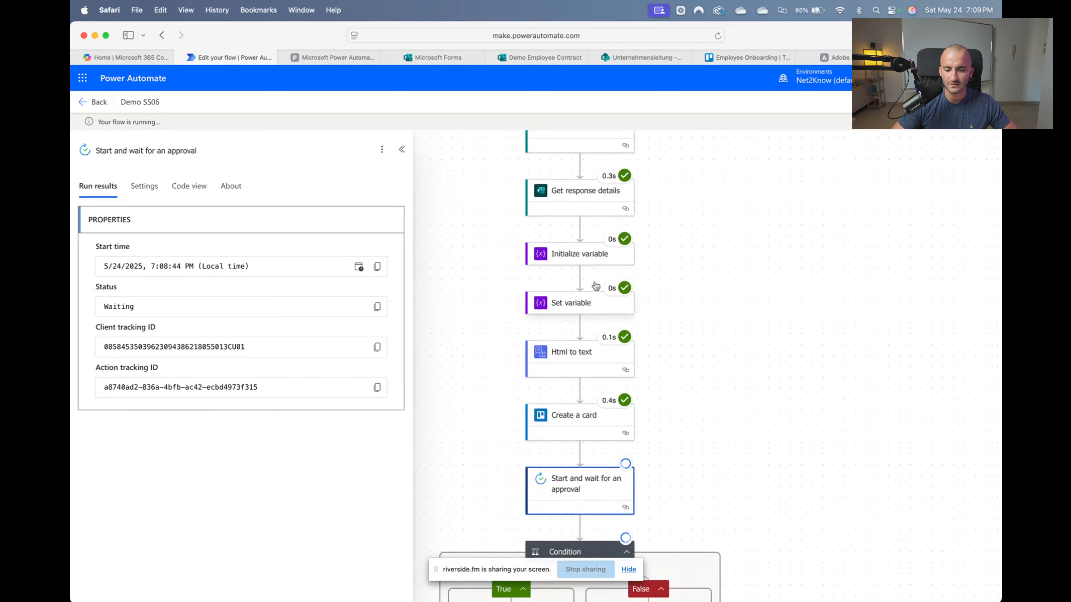
scroll(603, 296, "down", 4)
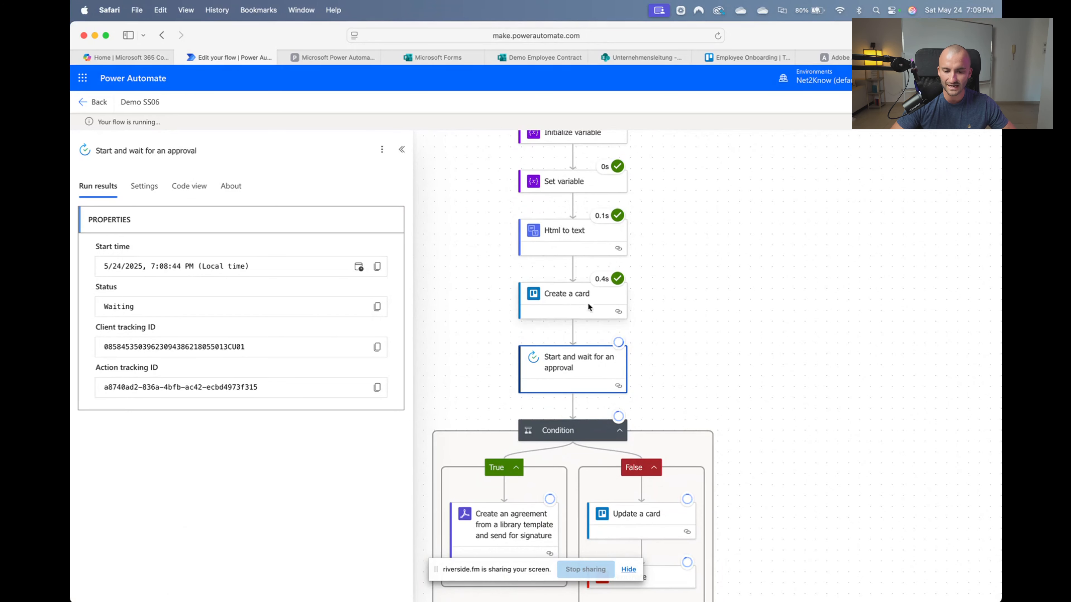
left_click(747, 58)
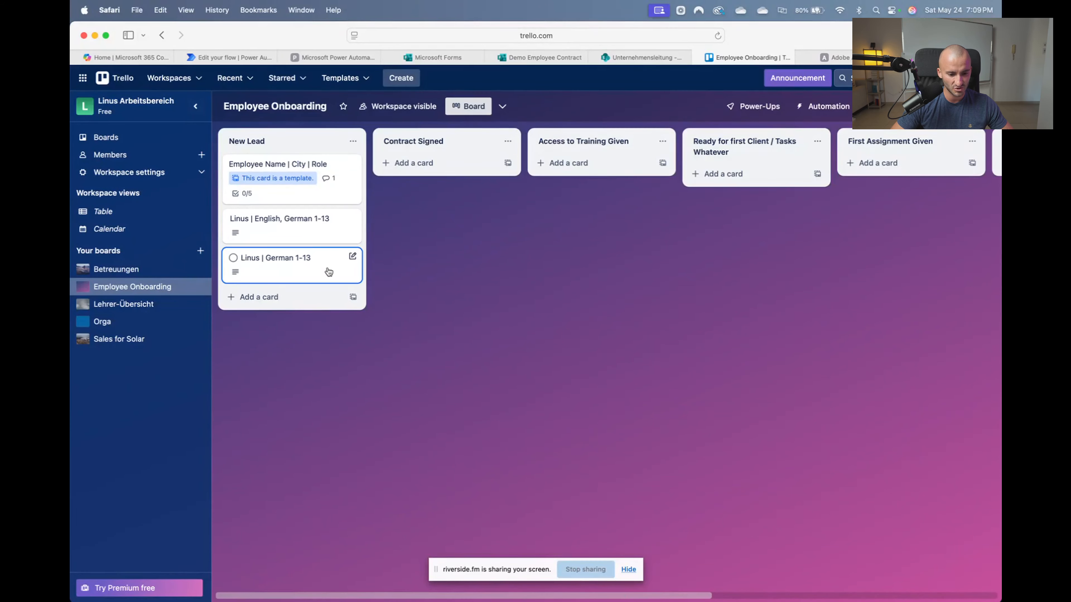
Check the new German 1-13 card, then archive the older English, German 1-13 card
left_click(329, 271)
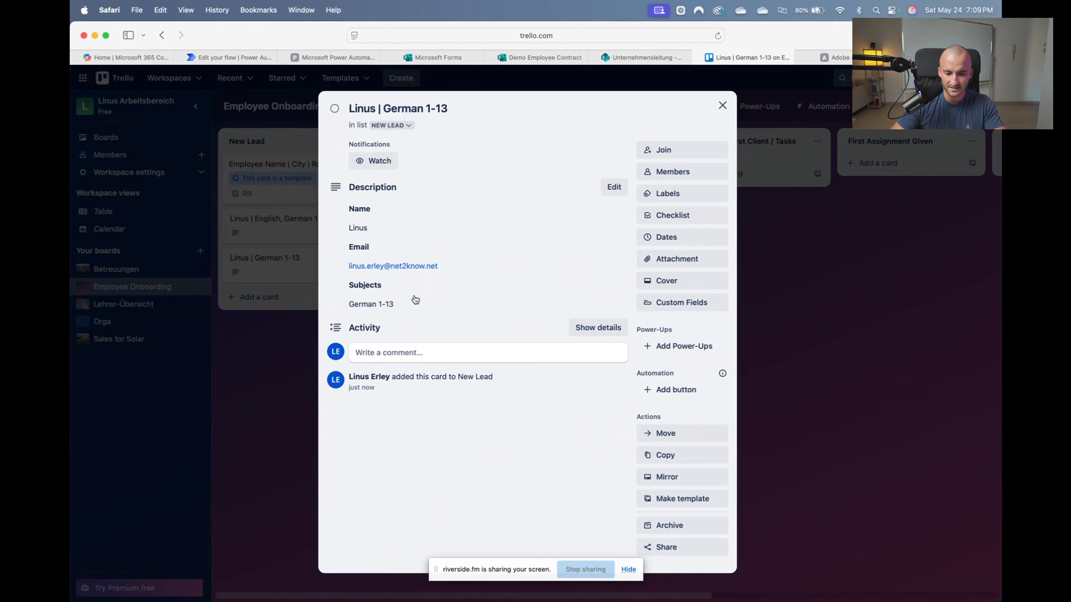
left_click(723, 105)
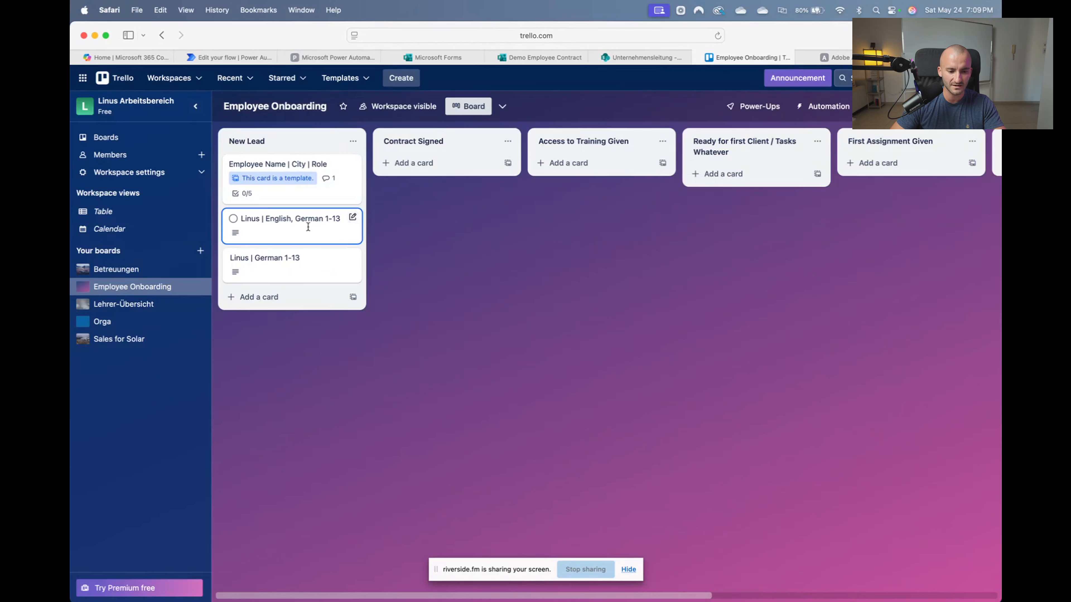
left_click(354, 221)
left_click(402, 396)
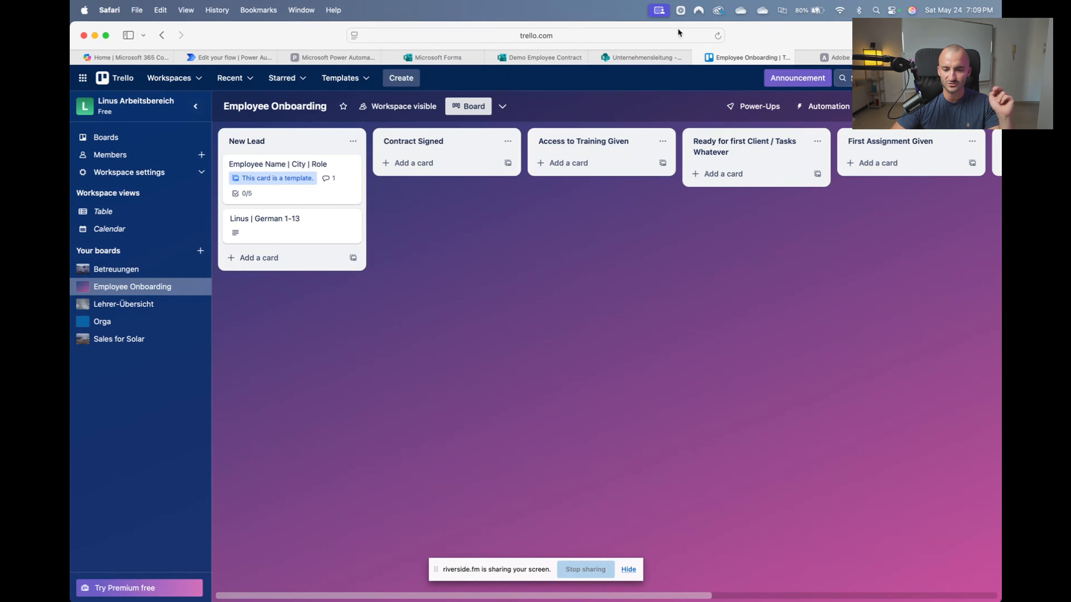
left_click(333, 58)
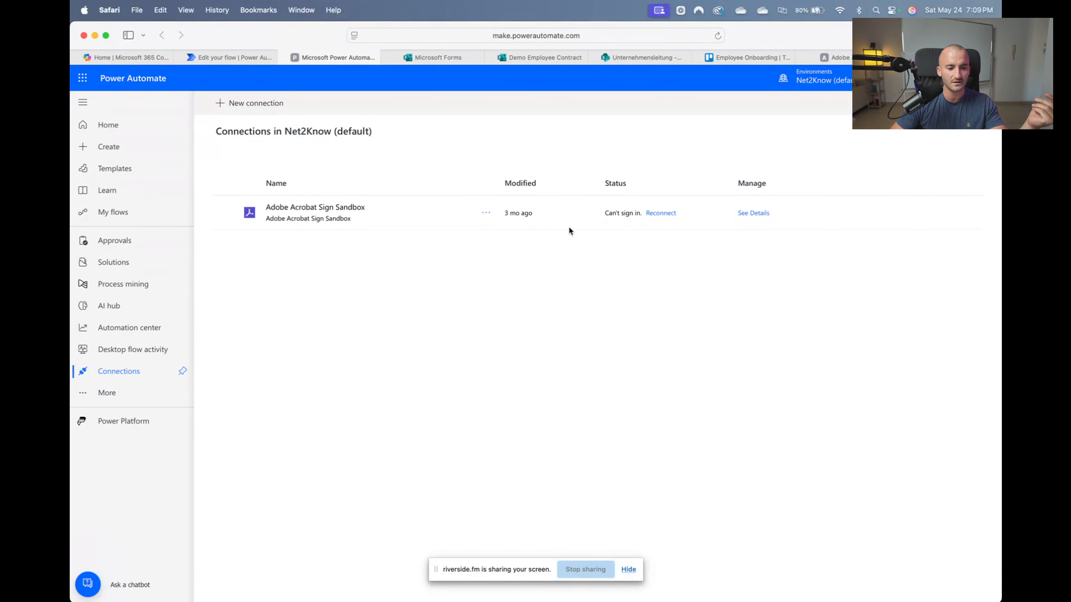
Return to the Demo SS06 run view, where the approval step is still Waiting
left_click(252, 56)
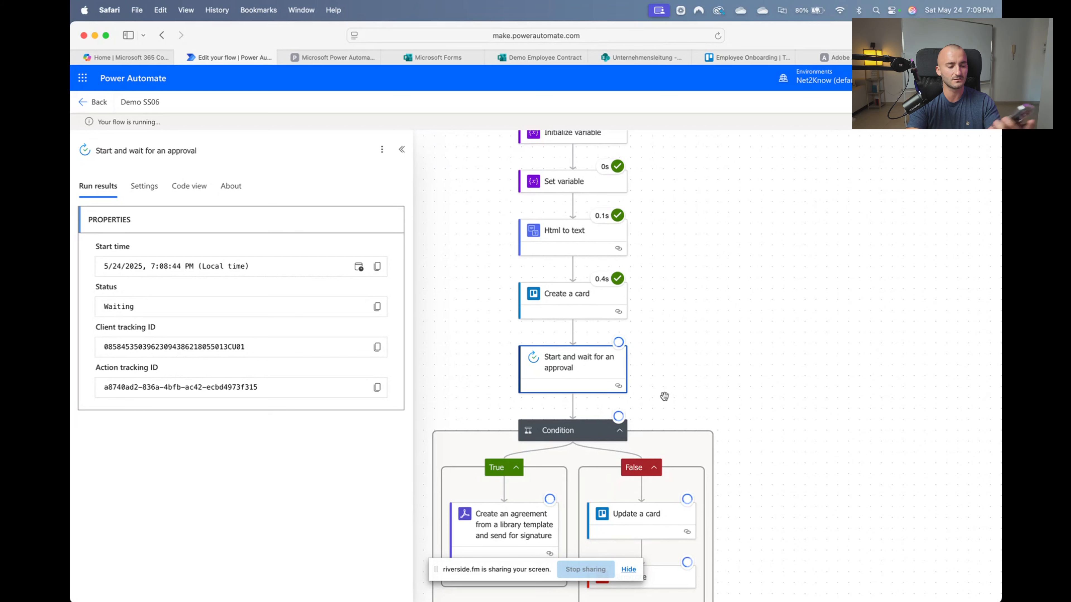
Scroll the run canvas to follow the Condition's True branch and Do loop steps
scroll(739, 367, "down", 5)
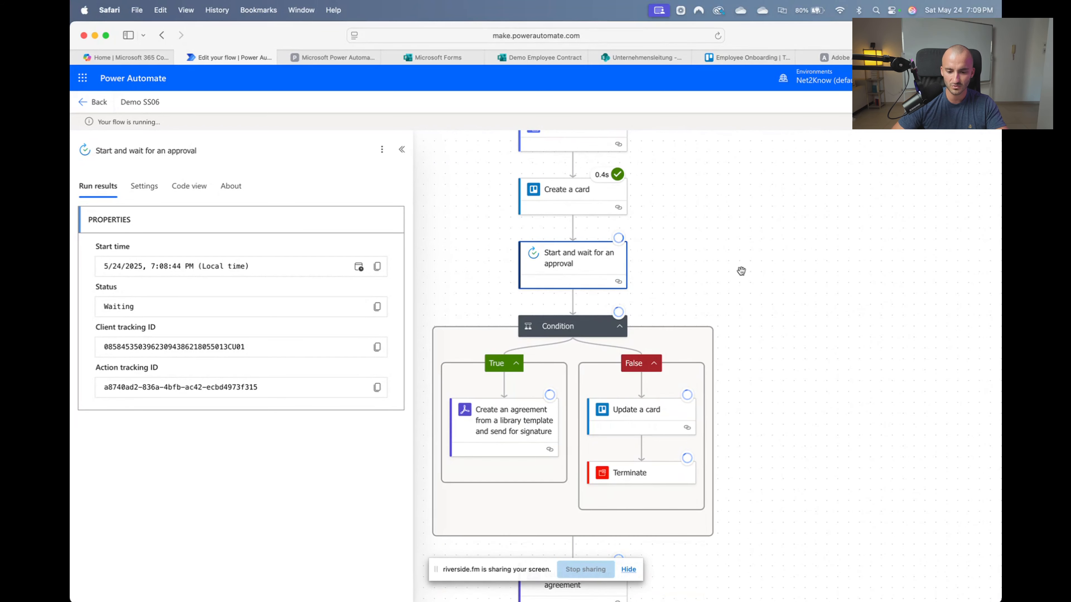
scroll(741, 271, "down", 4)
scroll(572, 276, "left", 3)
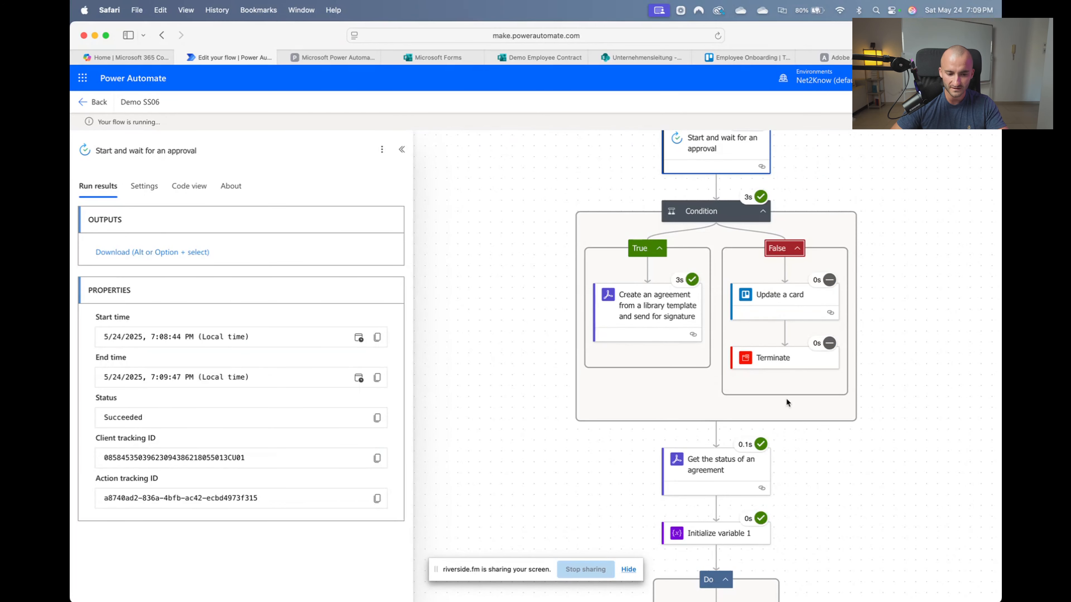
scroll(817, 375, "down", 5)
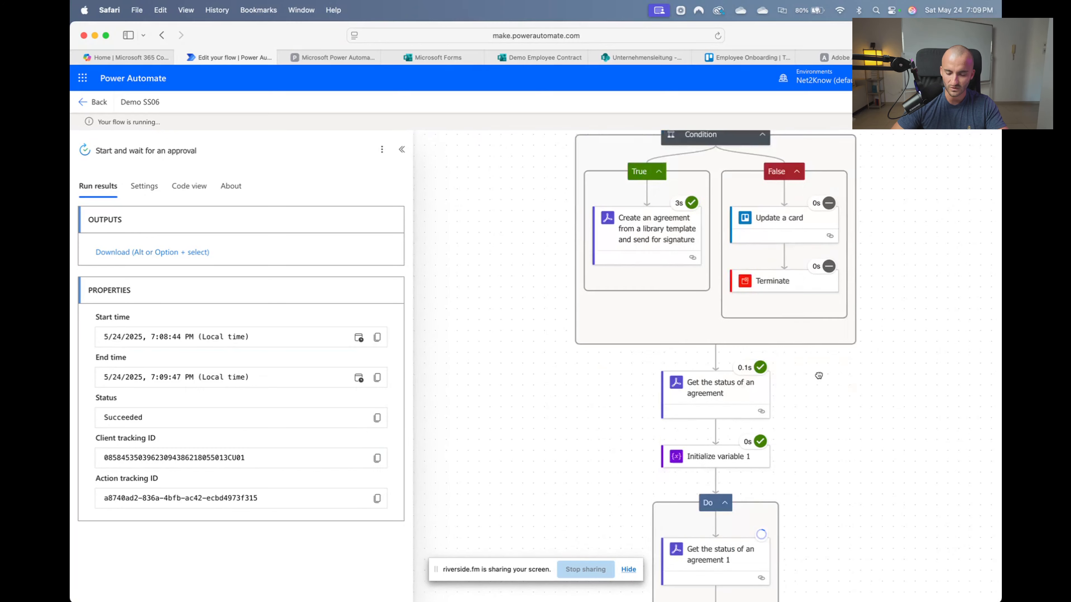
left_click_drag(813, 324, 808, 326)
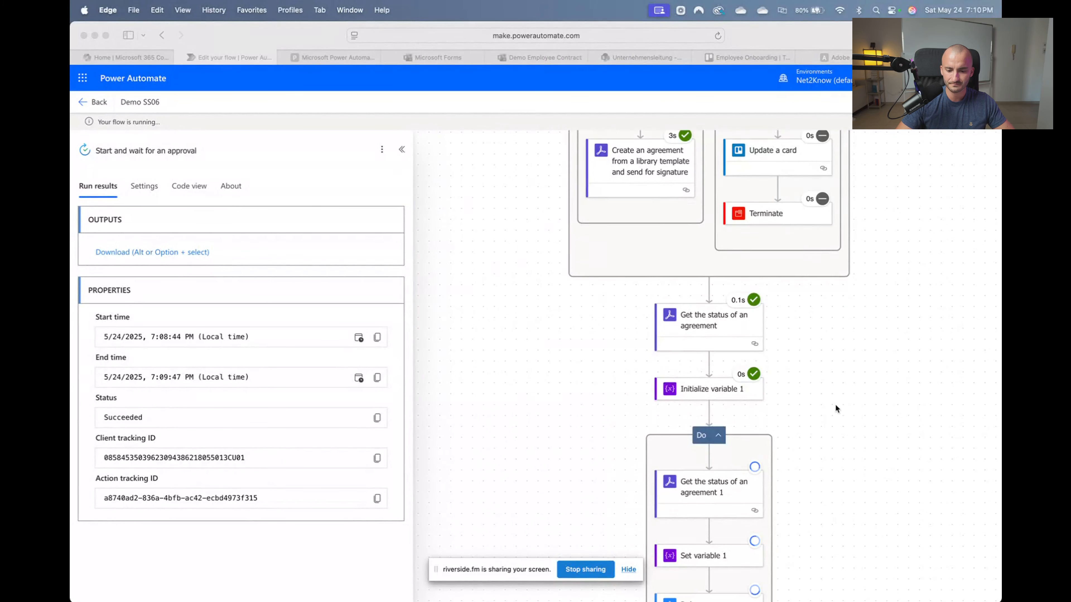
Pan the run canvas to review the completed Do loop steps
scroll(835, 405, "down", 6)
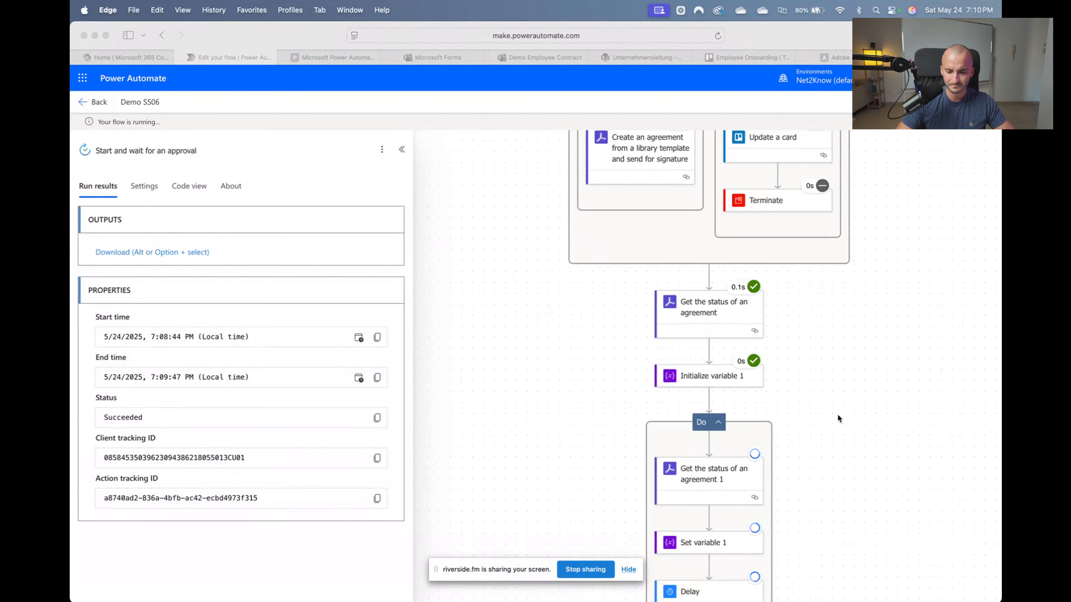
left_click(880, 362)
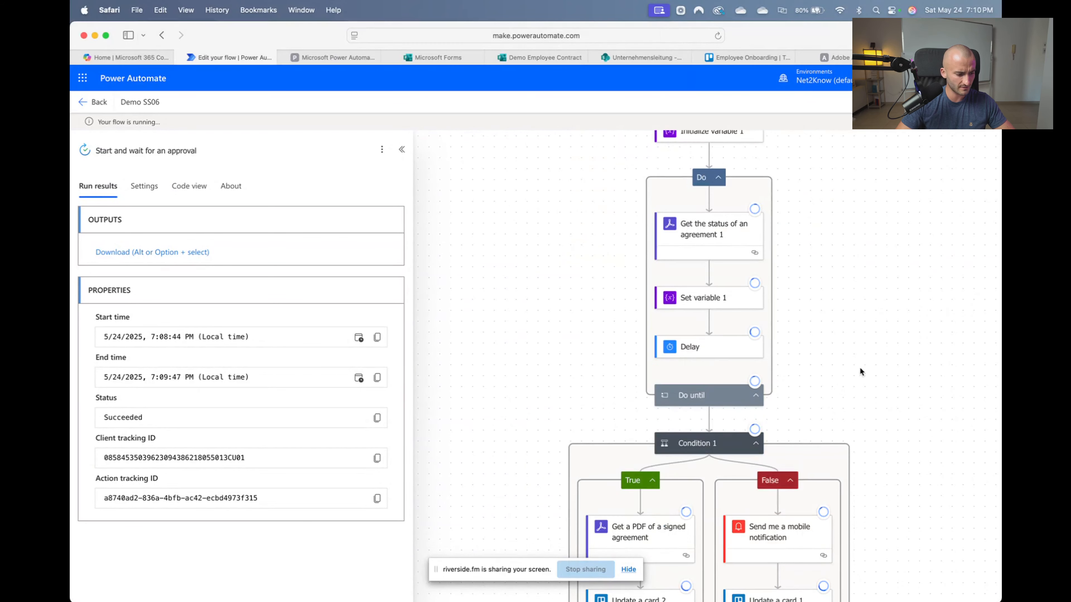
left_click_drag(856, 323, 829, 296)
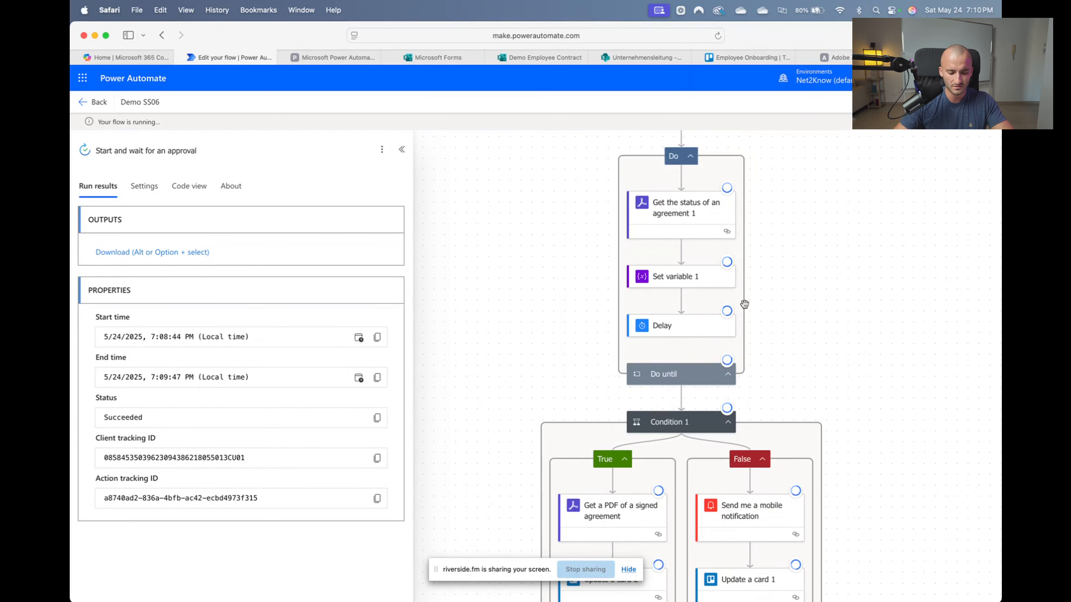
scroll(739, 302, "up", 5)
left_click_drag(798, 285, 850, 306)
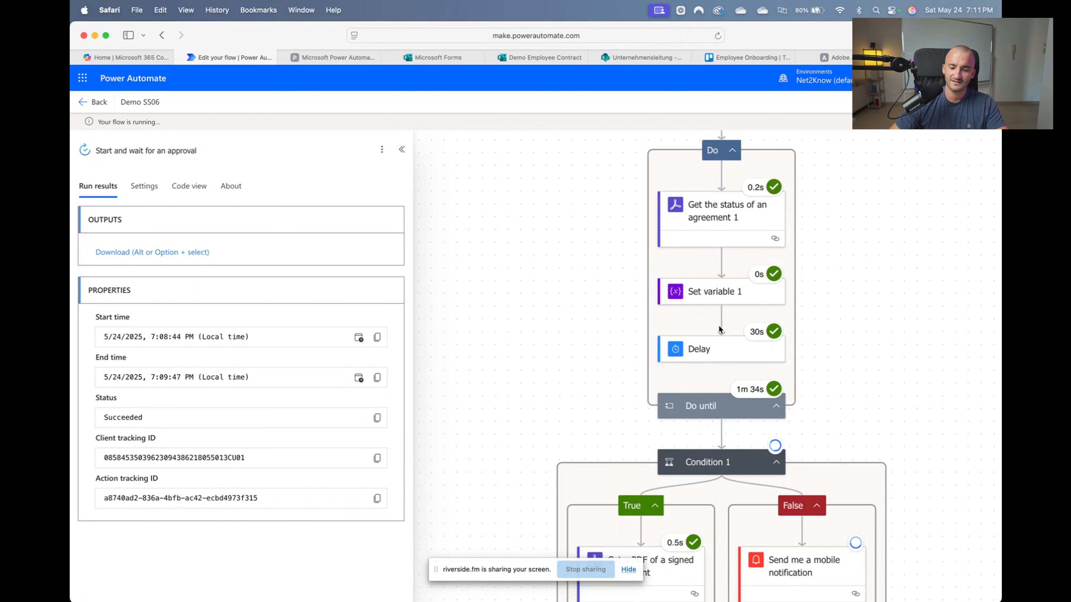
left_click_drag(857, 373, 834, 373)
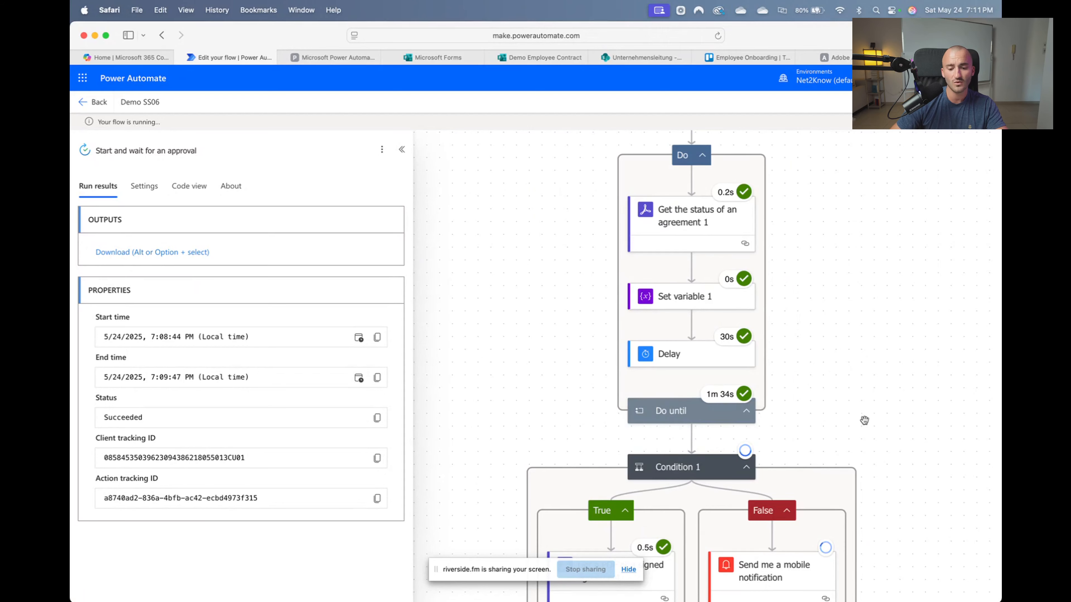
Check the results of Condition 1's True and False branch steps
left_click_drag(865, 418, 881, 354)
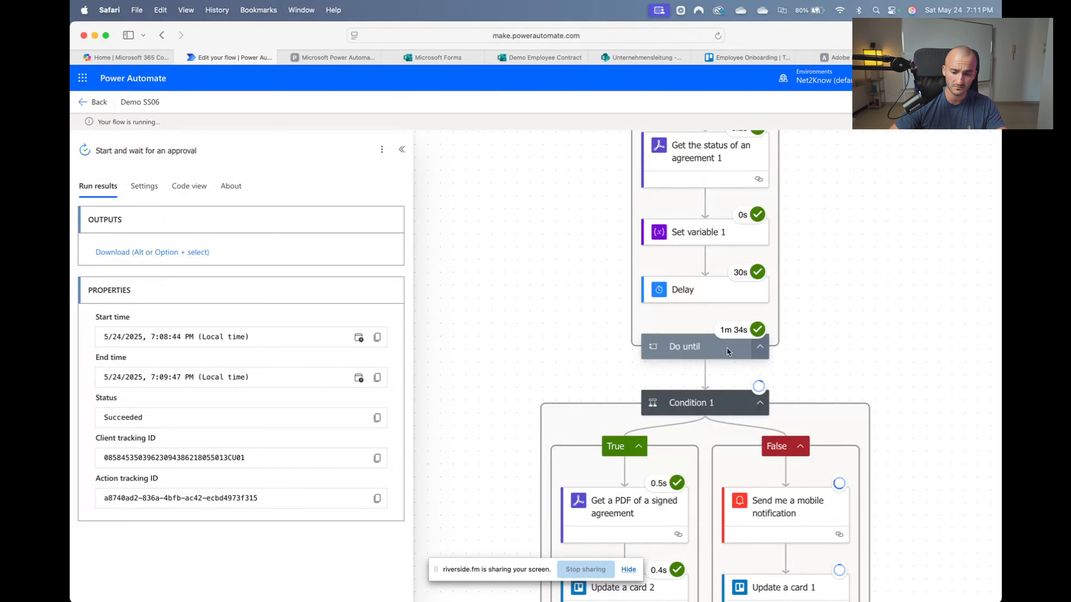
mouse_move(754, 338)
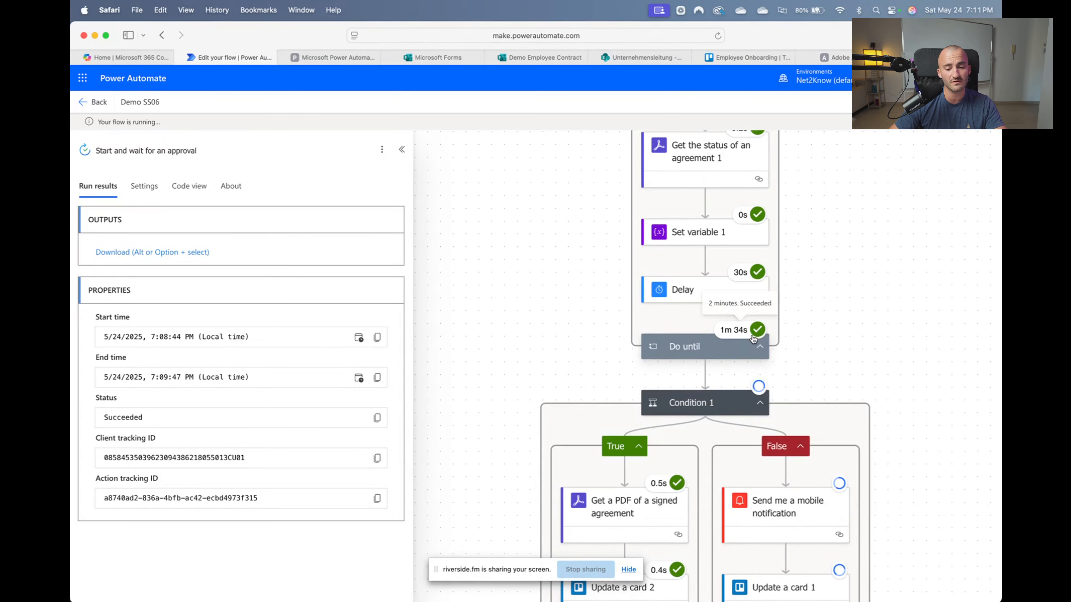
left_click_drag(896, 359, 898, 213)
left_click_drag(923, 387, 923, 323)
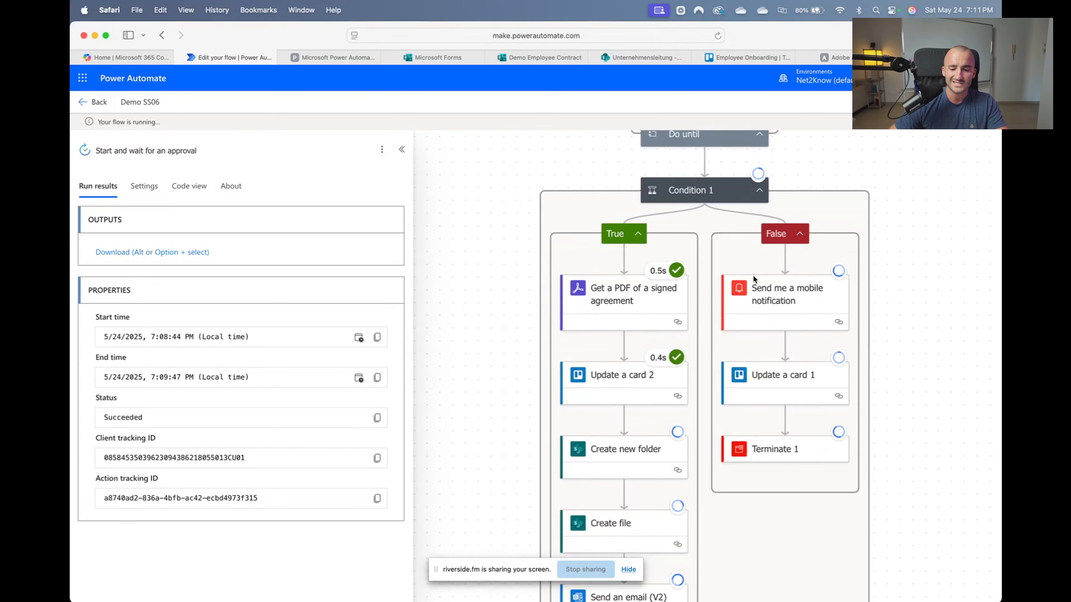
mouse_move(906, 392)
left_mouse_down()
mouse_move(902, 375)
mouse_move(895, 395)
left_mouse_up()
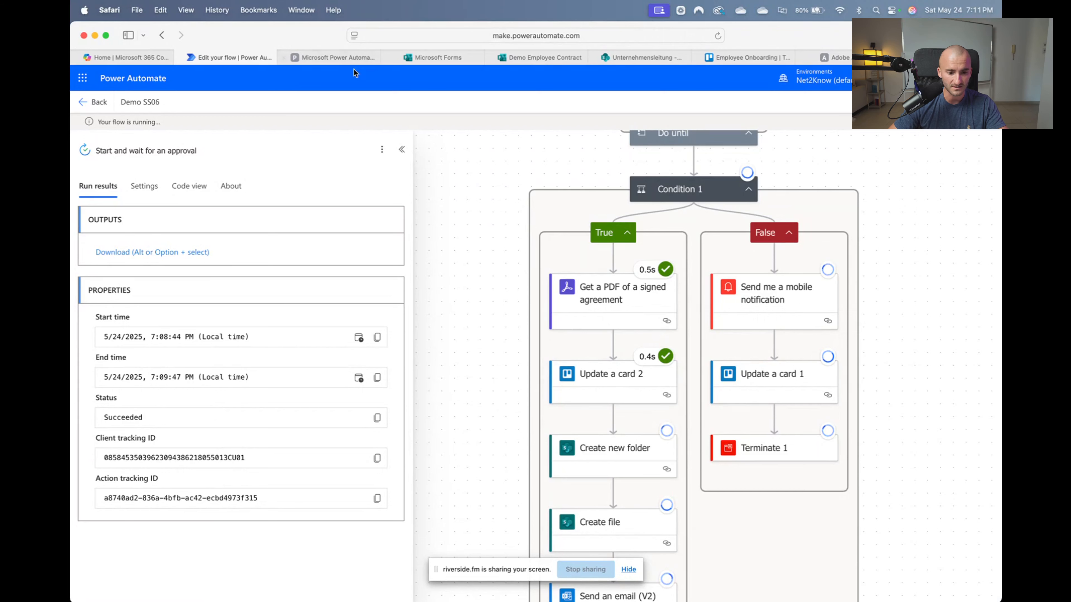
left_click(750, 58)
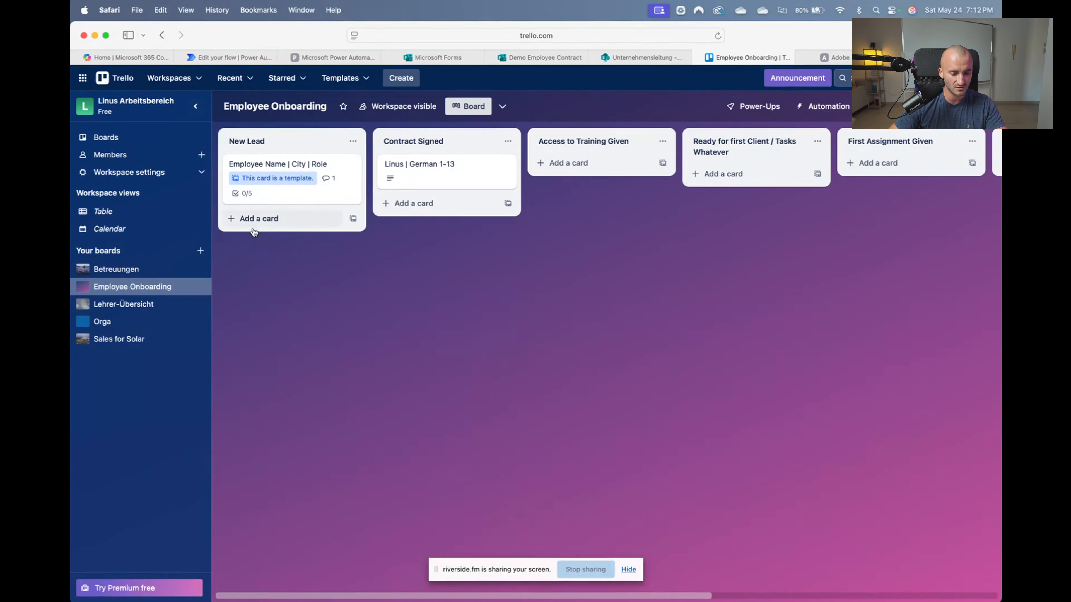
Look across the Employee Onboarding lists to Not Hired and back, then revisit the flow run
scroll(411, 255, "right", 3)
scroll(464, 254, "right", 8)
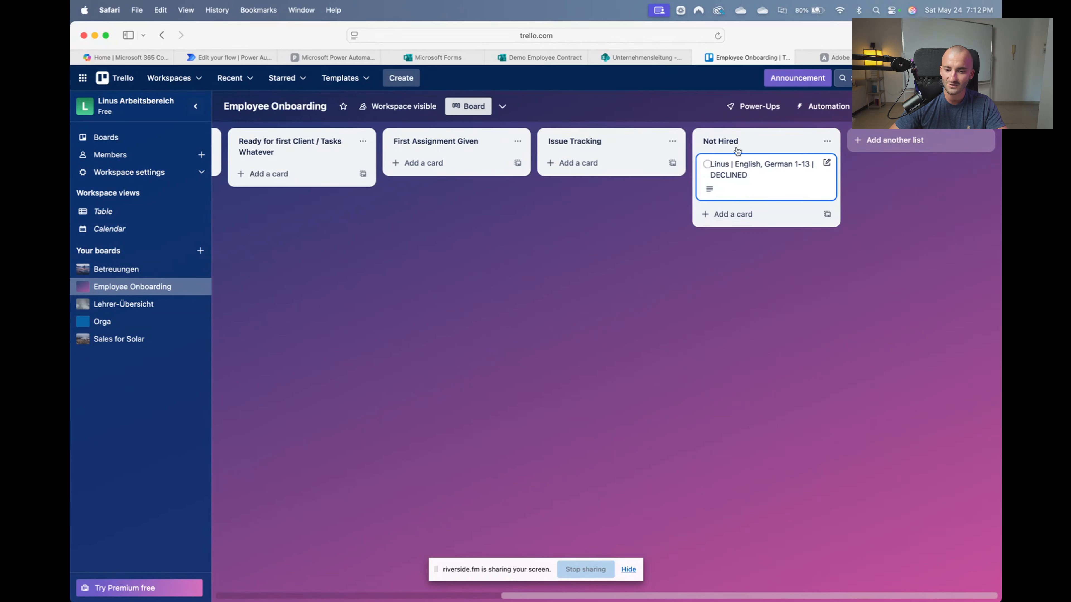
scroll(443, 270, "left", 10)
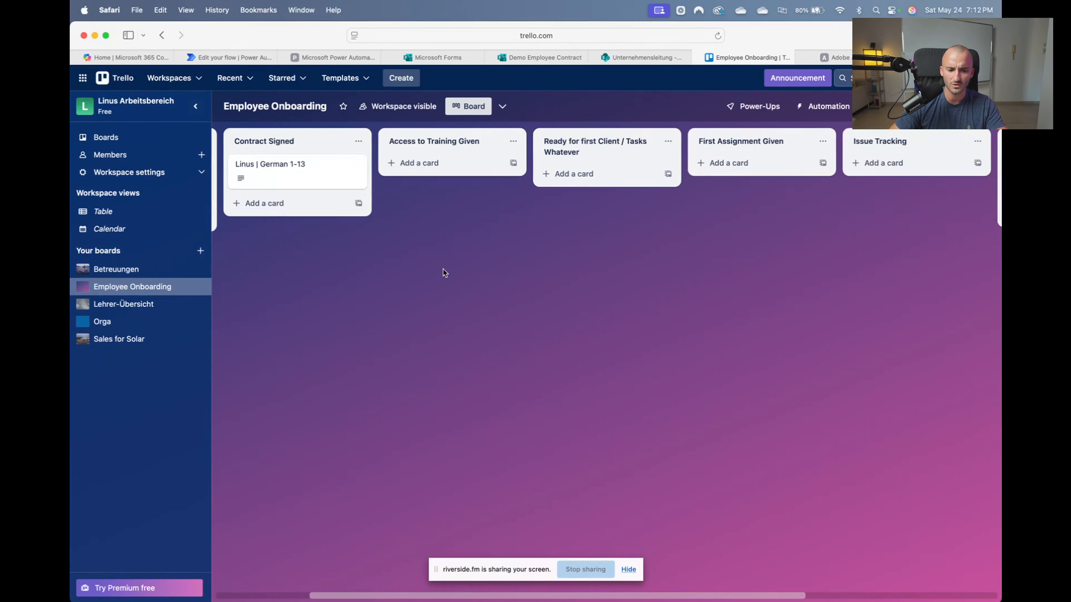
scroll(789, 212, "right", 8)
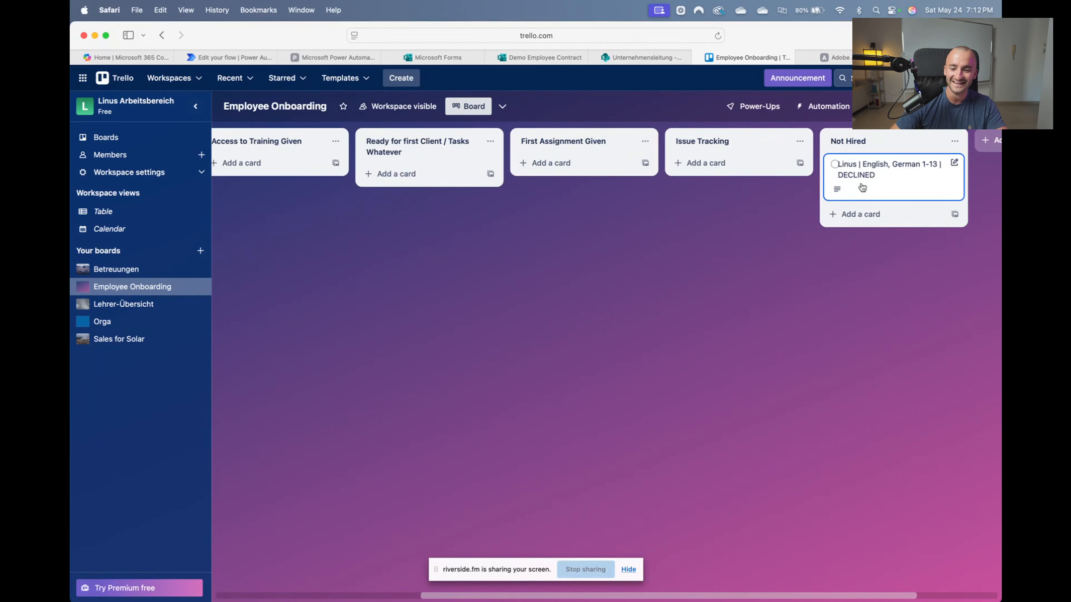
scroll(599, 240, "left", 8)
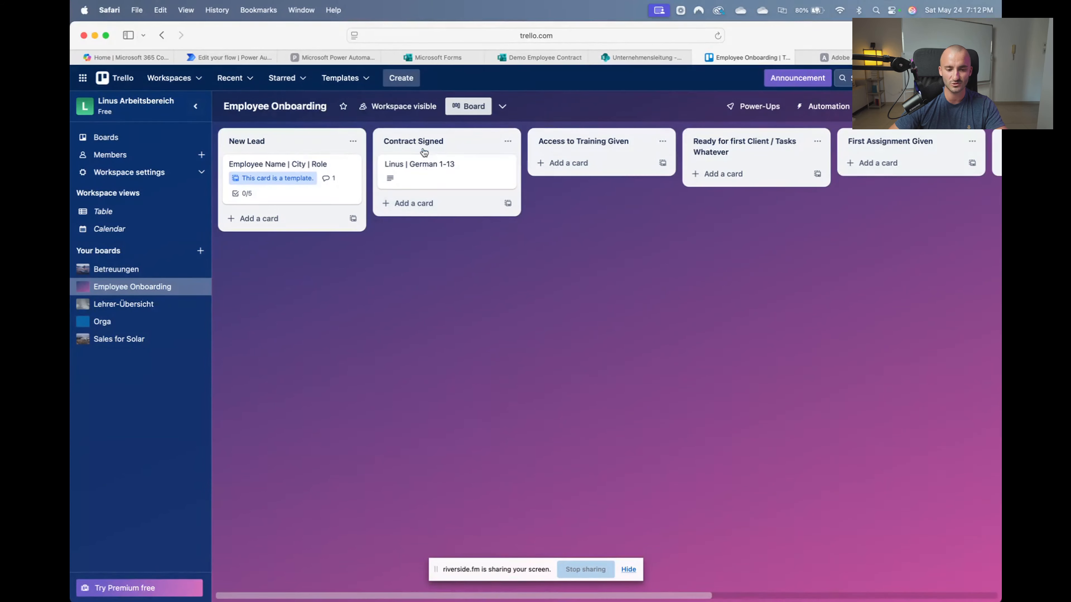
left_click(225, 64)
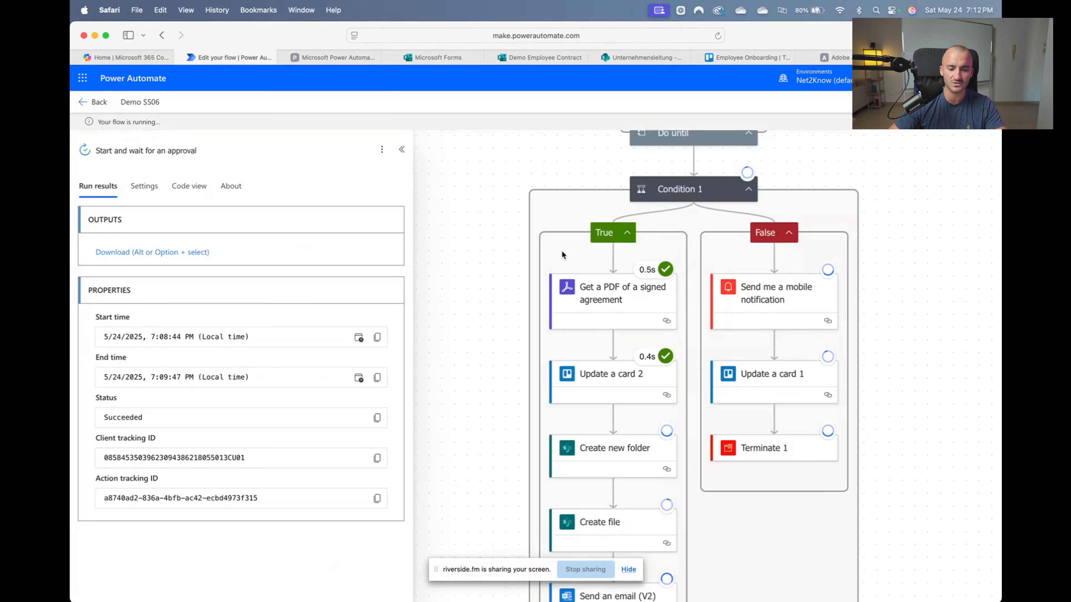
Inspect the Create new folder step's run inputs, then close its details panel
scroll(715, 518, "down", 5)
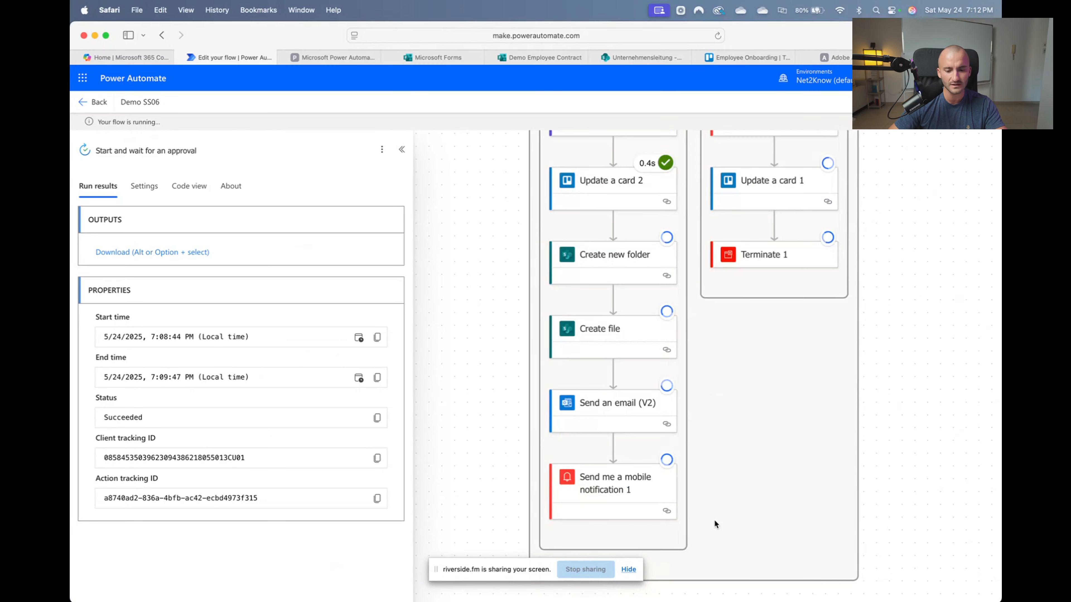
scroll(644, 276, "right", 3)
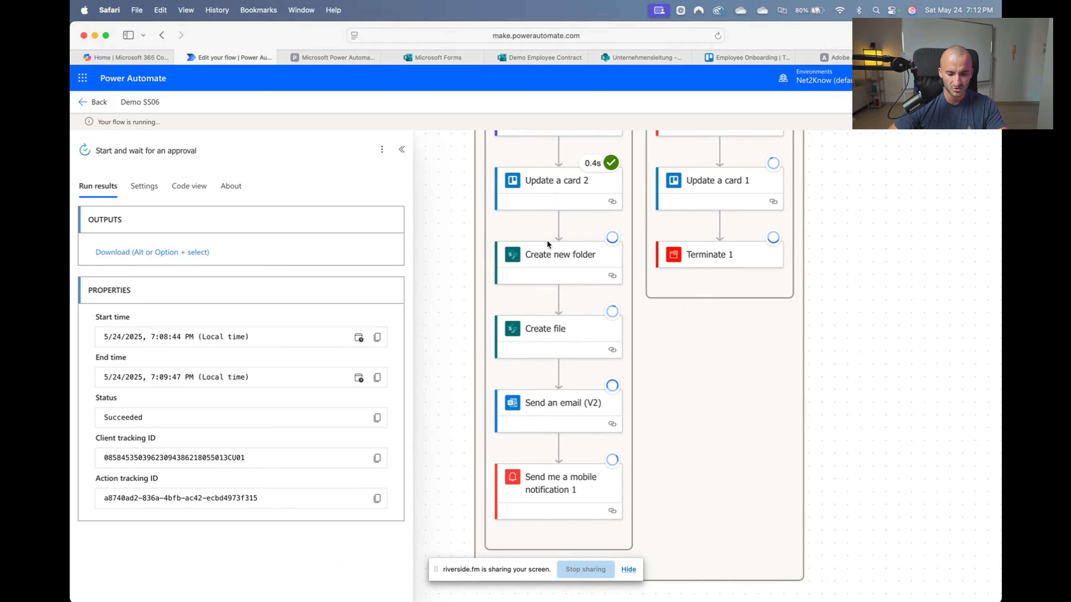
left_click(581, 259)
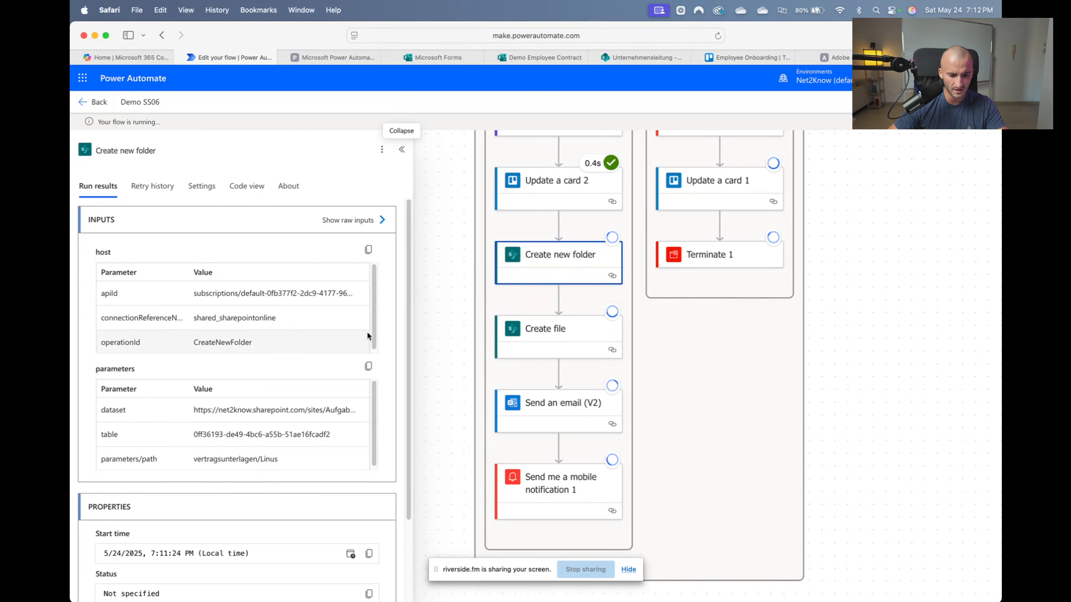
scroll(376, 320, "up", 1)
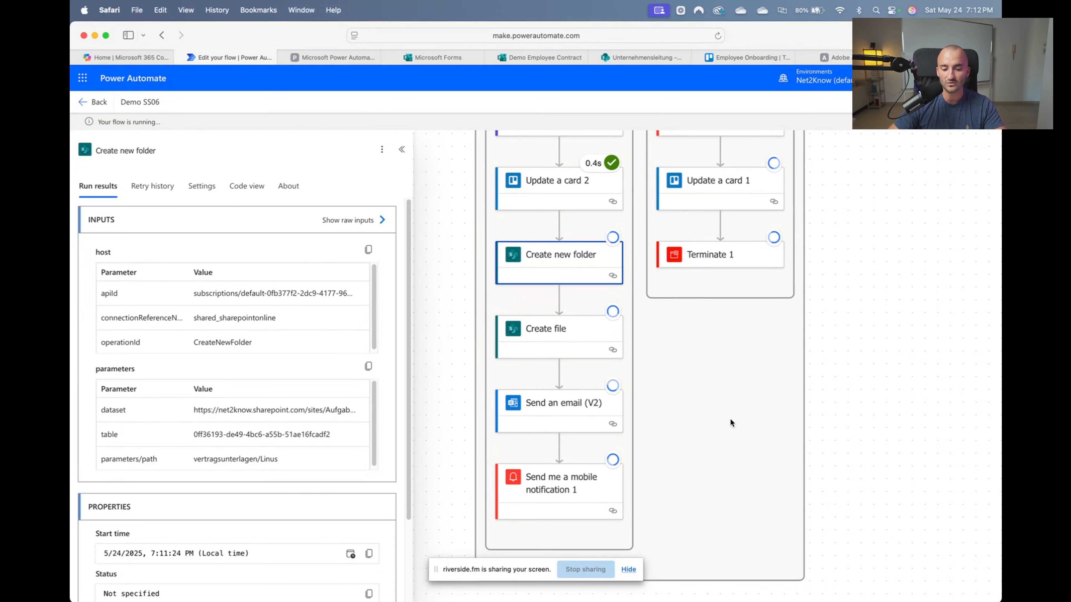
left_click(907, 371)
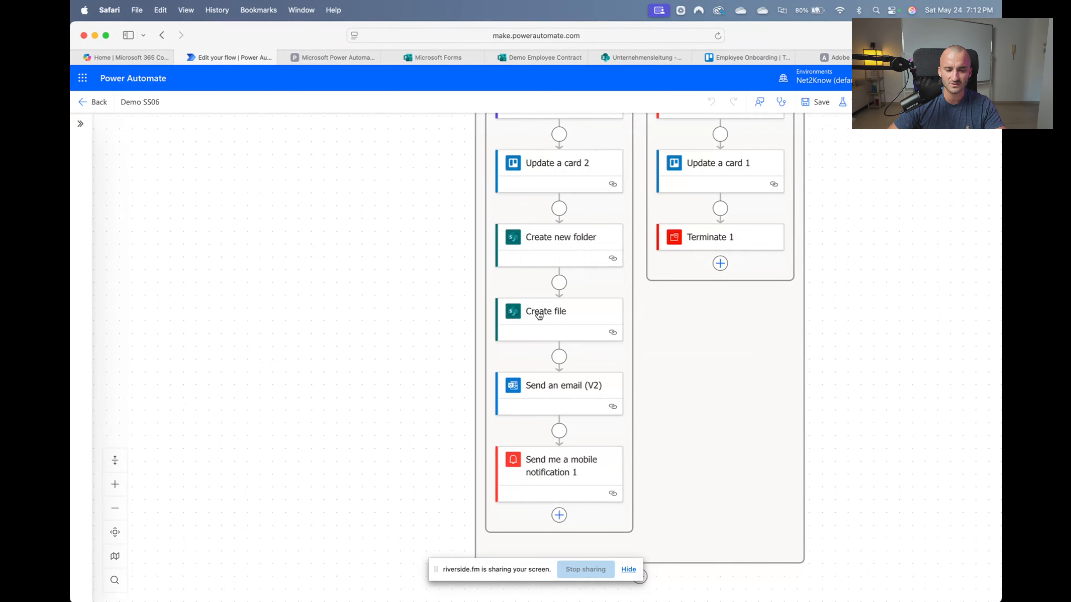
Copy the 'vertragsunterlagen' folder name from the Create new folder step's Folder Path
left_click(555, 237)
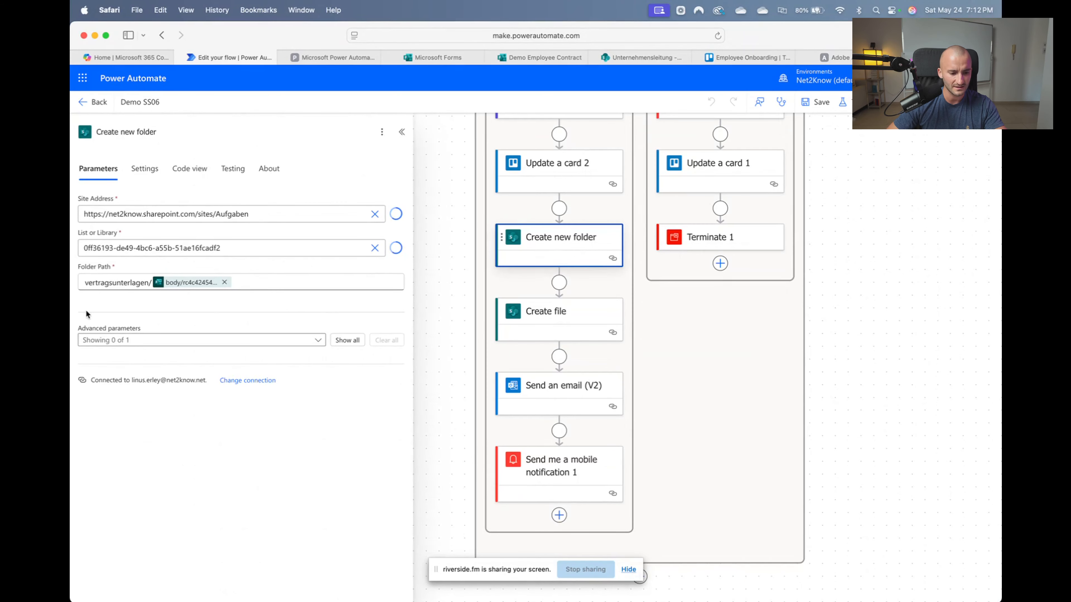
left_click_drag(84, 283, 132, 282)
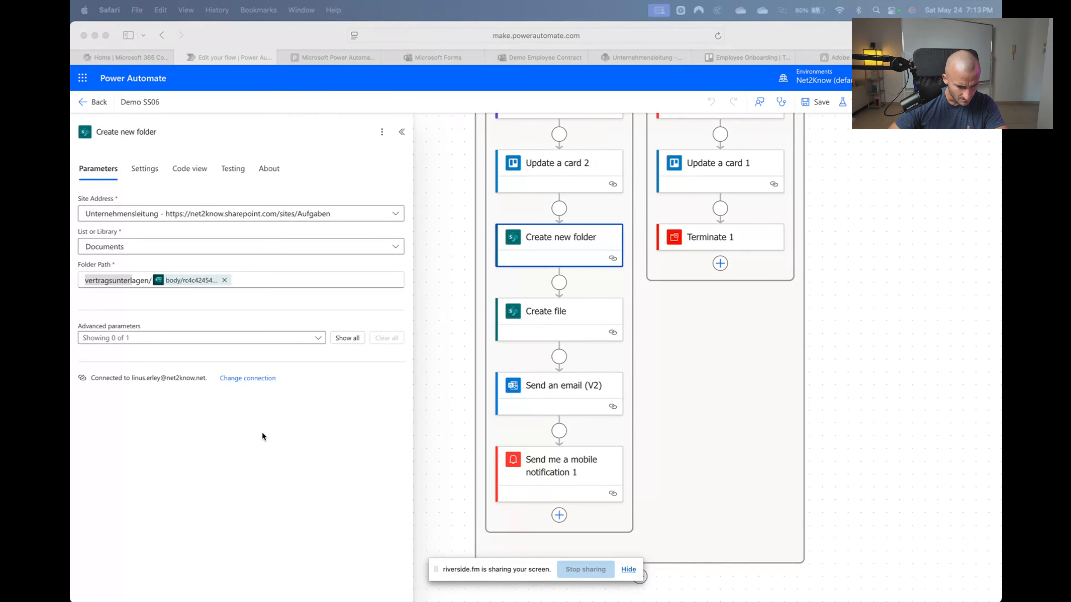
left_click(146, 280)
left_click_drag(147, 280, 81, 281)
type("vertragsunterlagen")
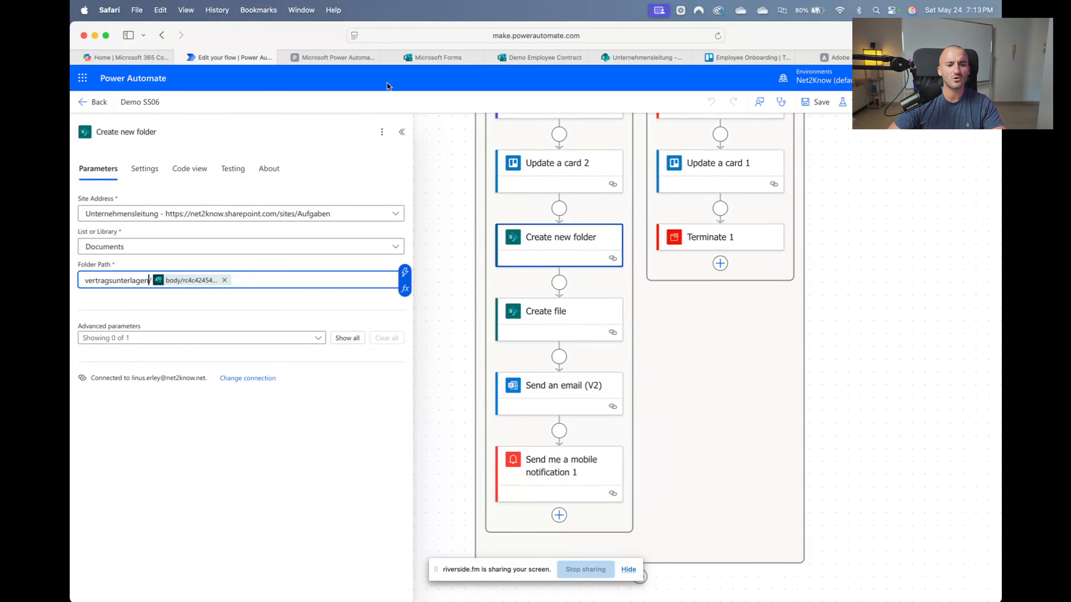
left_click(450, 58)
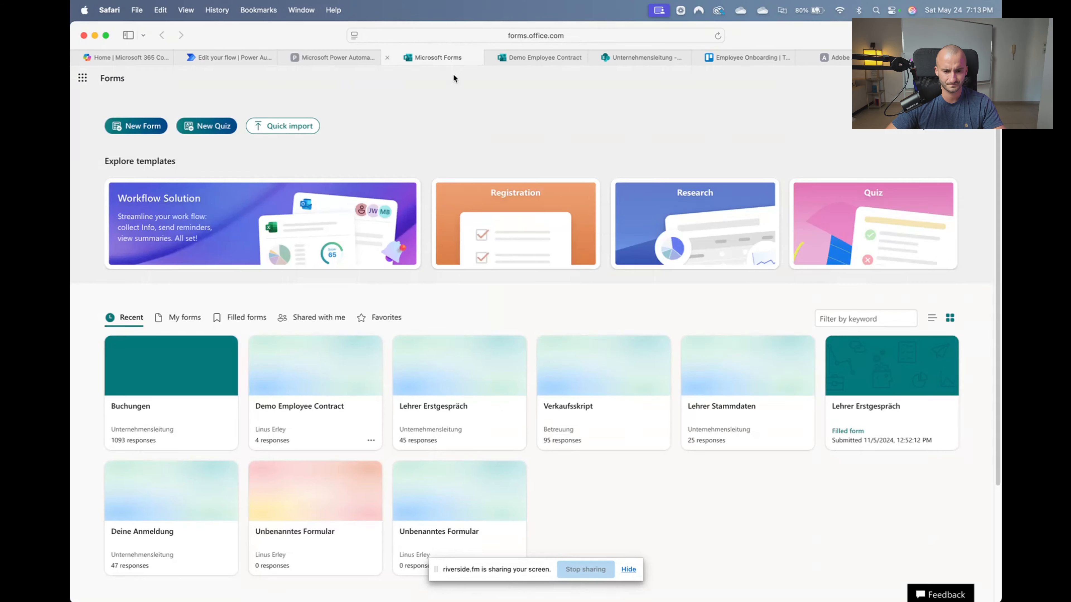
Reload the SharePoint Vertragsunterlagen library to check its folders, then return to the flow editor
left_click(533, 59)
left_click(612, 59)
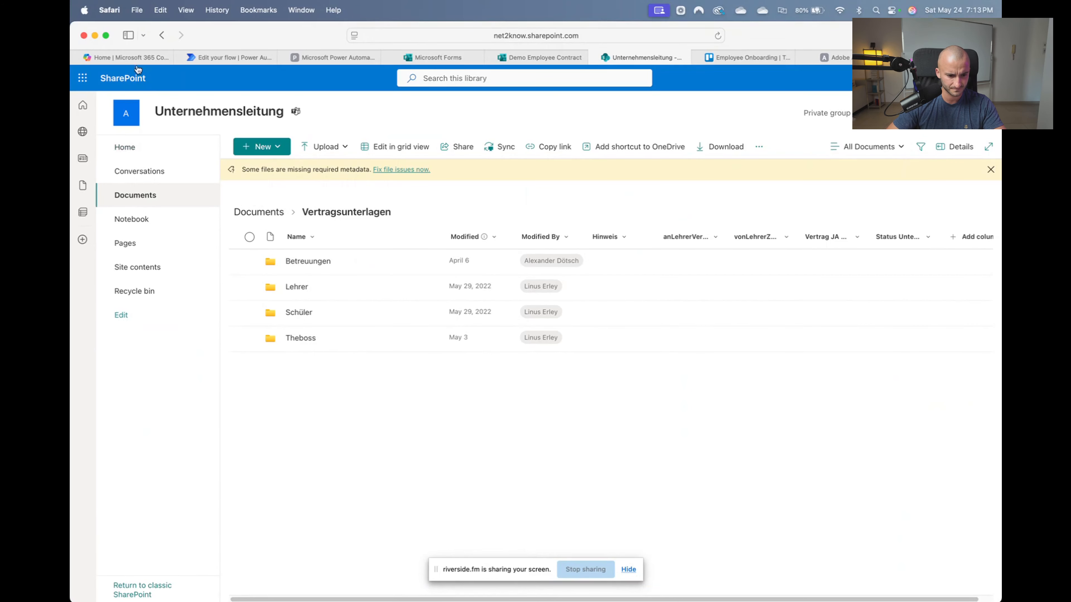
left_click(718, 36)
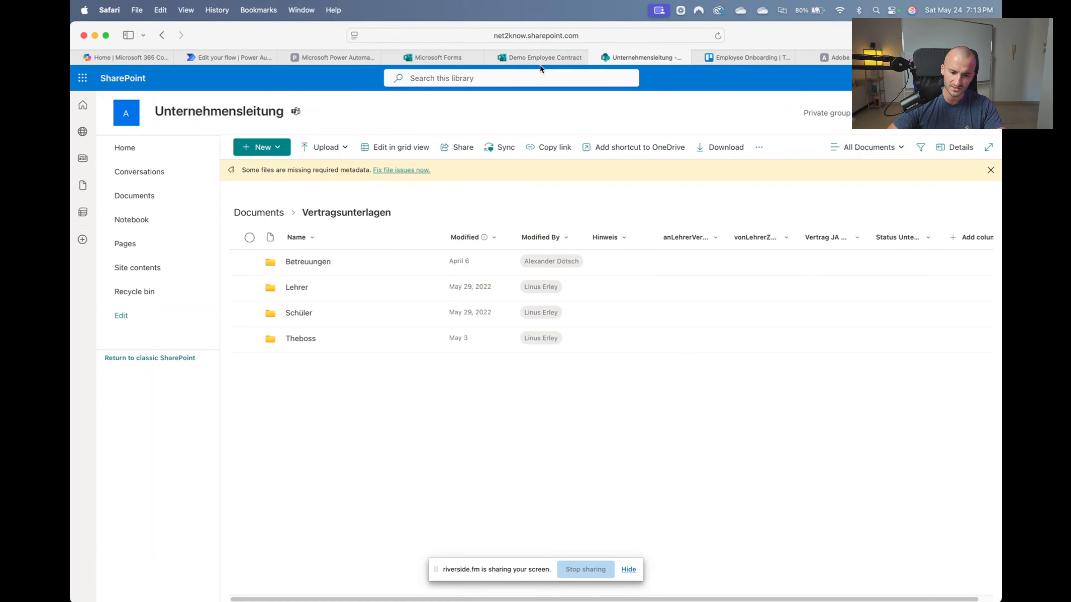
left_click(430, 55)
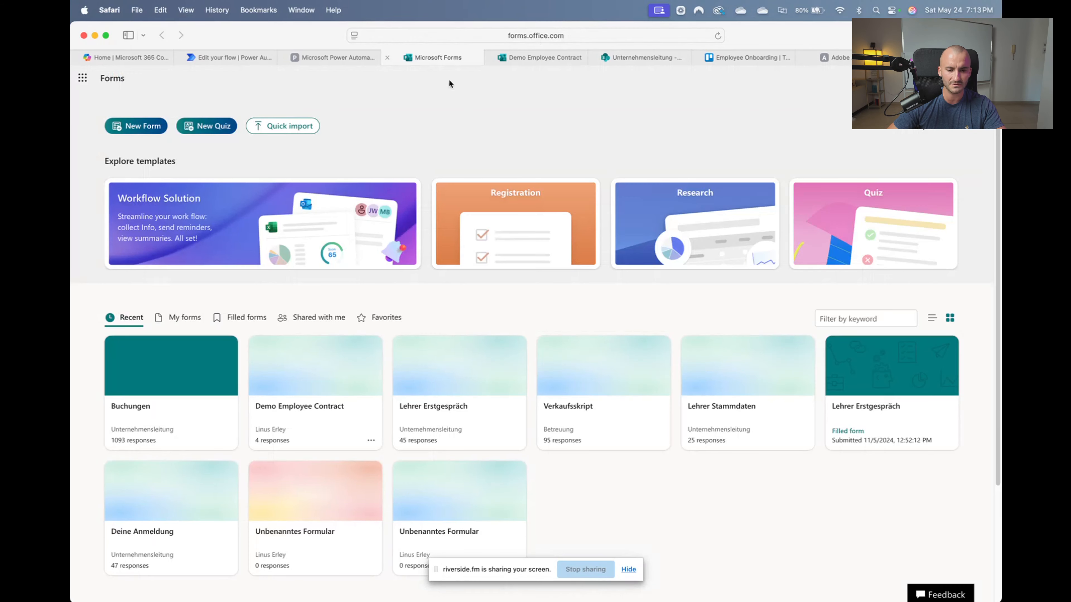
left_click(319, 60)
left_click(240, 60)
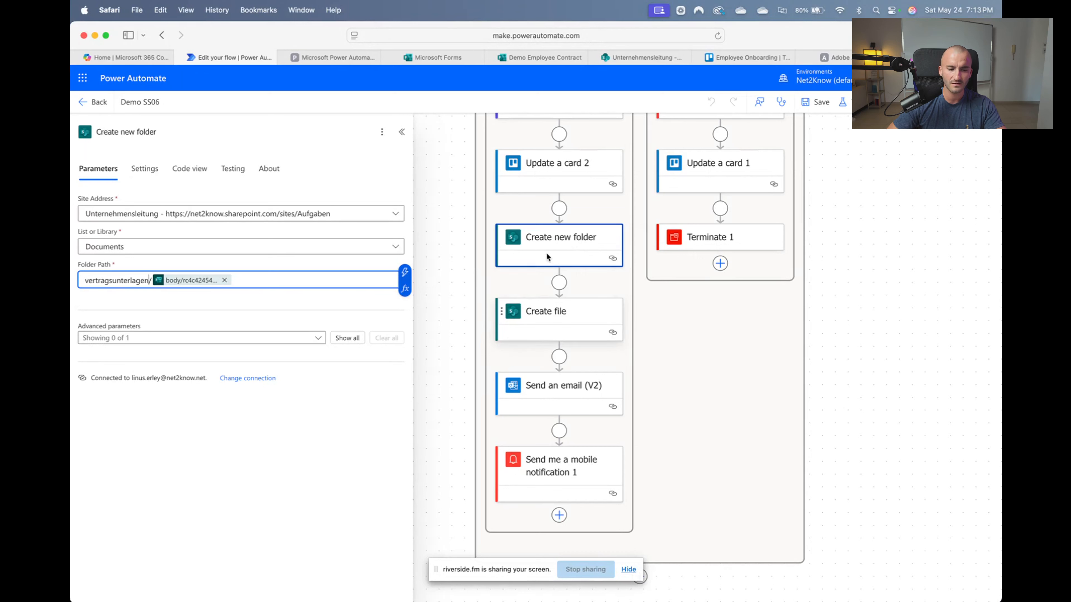
Confirm the Folder Path is vertragsunterlagen/ plus the dynamic form value, save, and close the settings
left_click(234, 281)
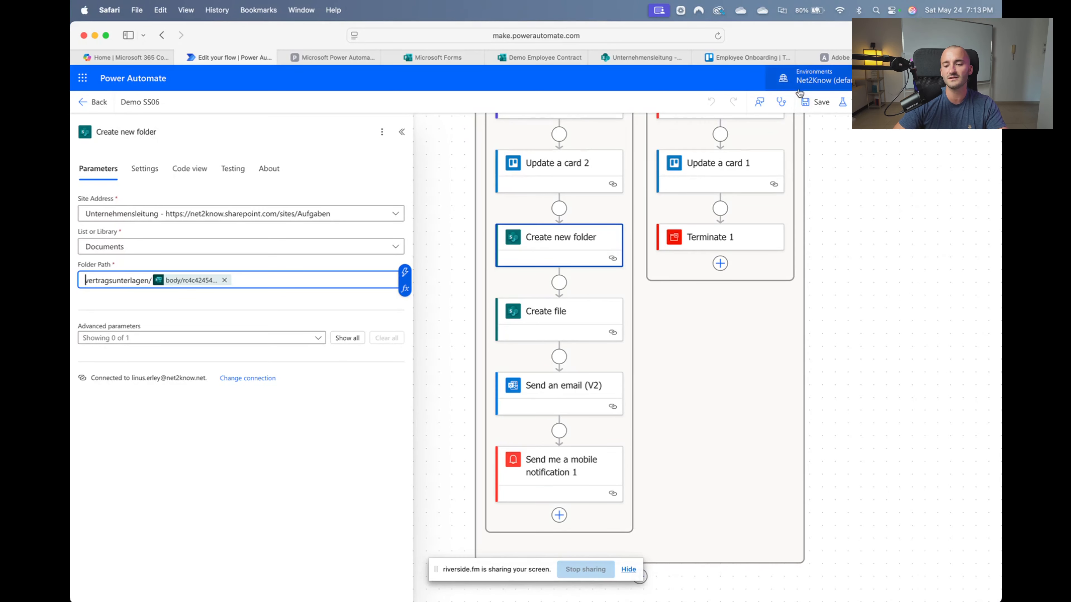
left_click(807, 102)
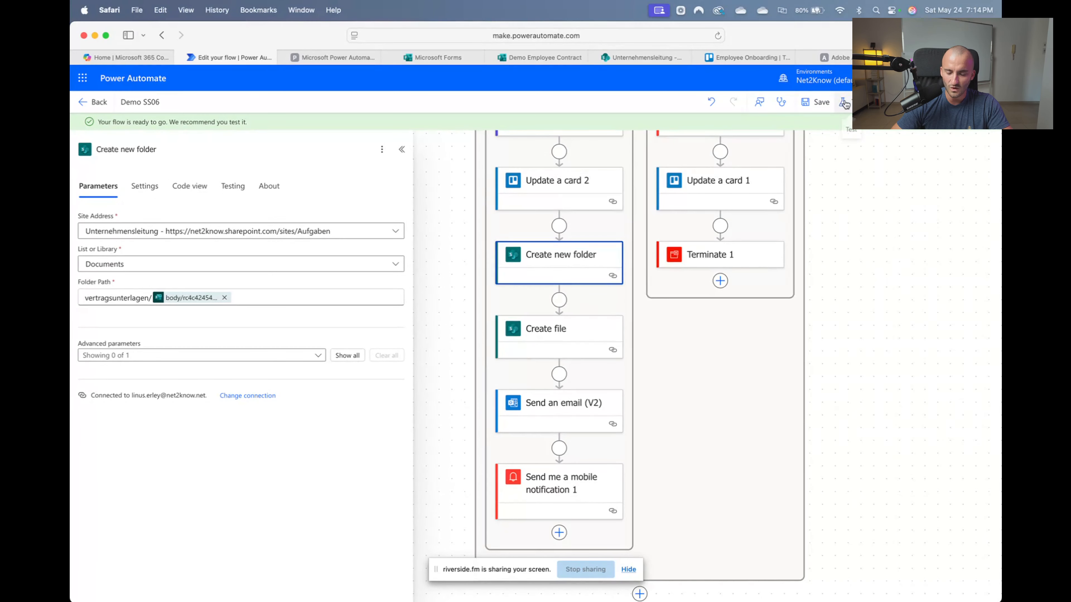
left_click(250, 298)
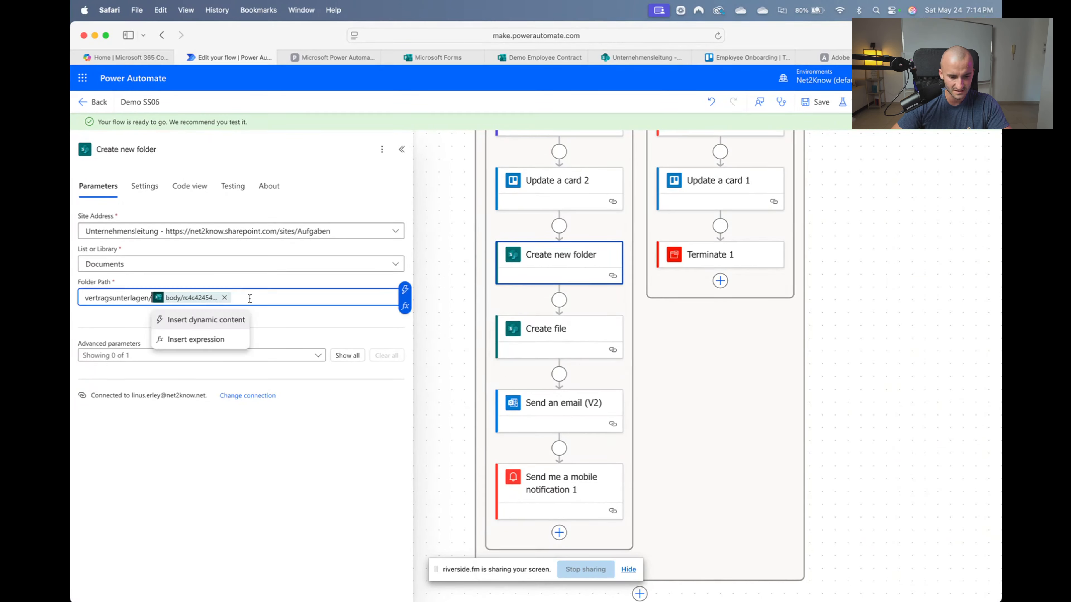
left_click(312, 328)
left_click(151, 297)
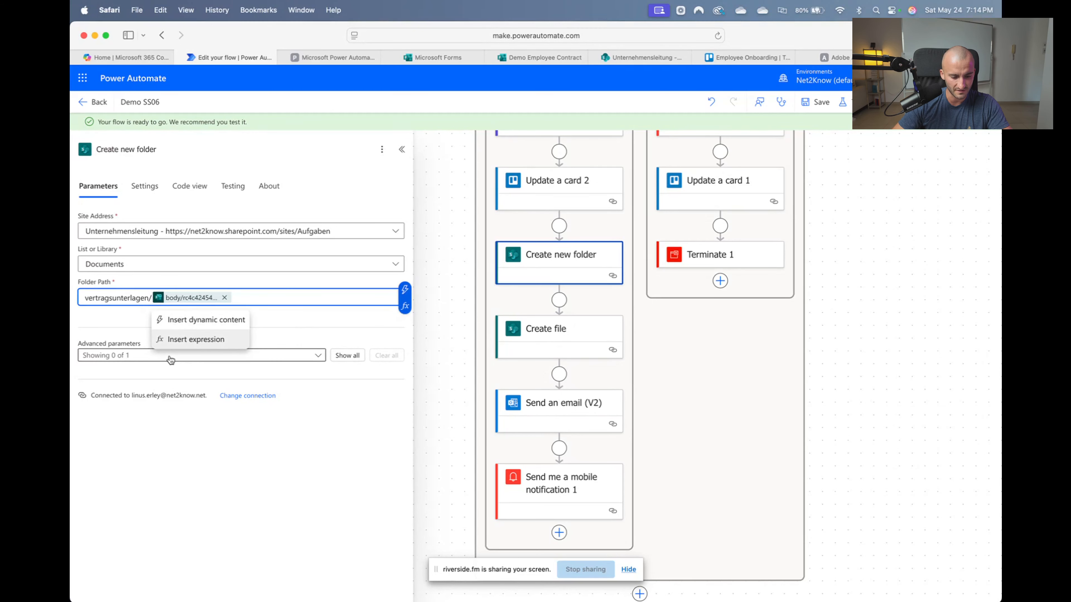
left_click(873, 159)
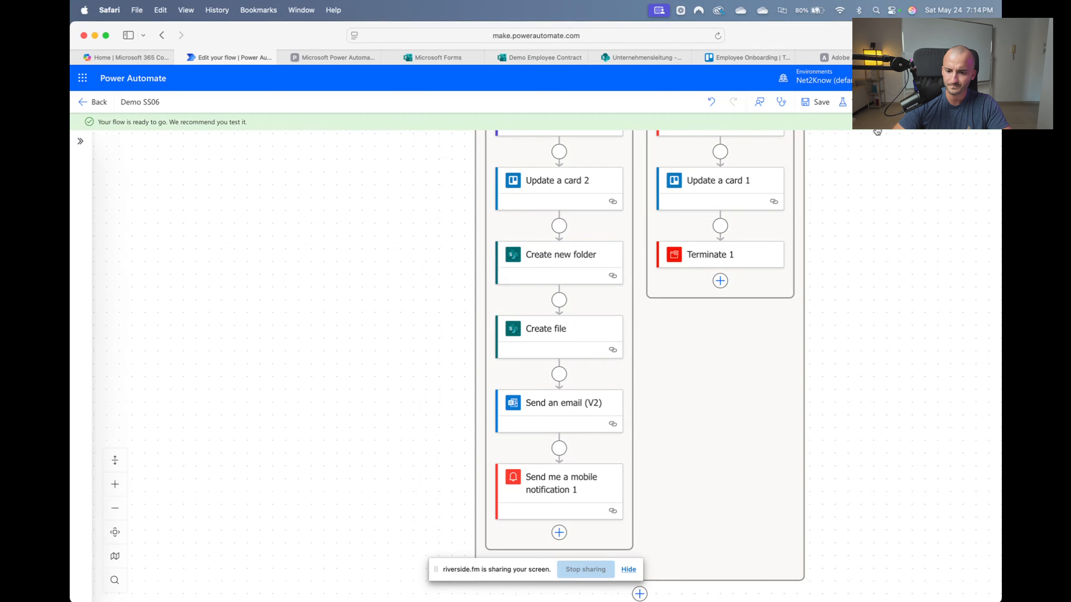
Test Demo SS06 automatically using the most recent trigger run
left_click(847, 104)
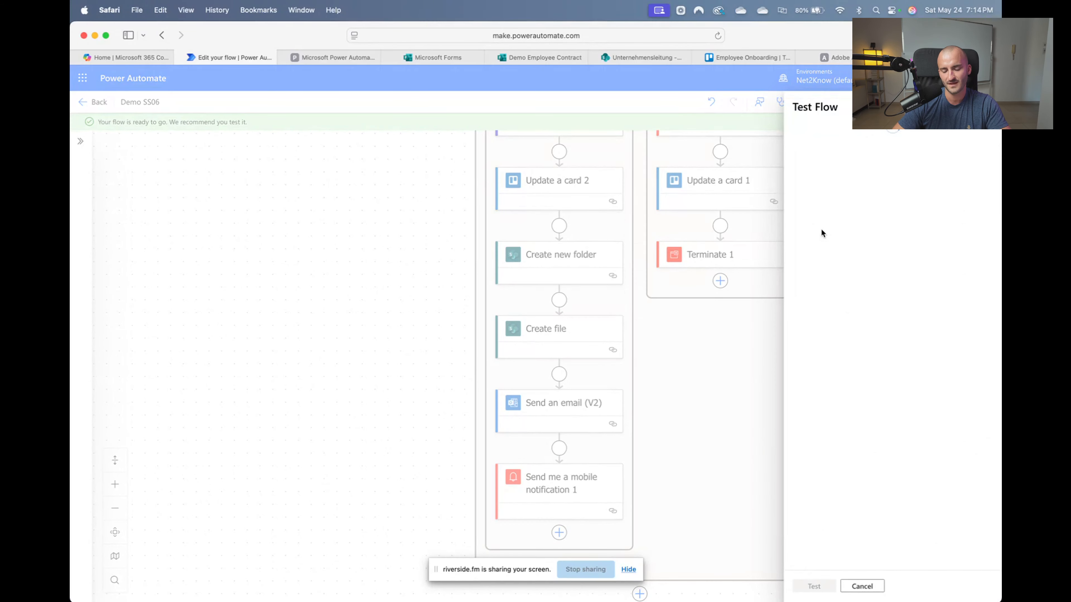
left_click(806, 165)
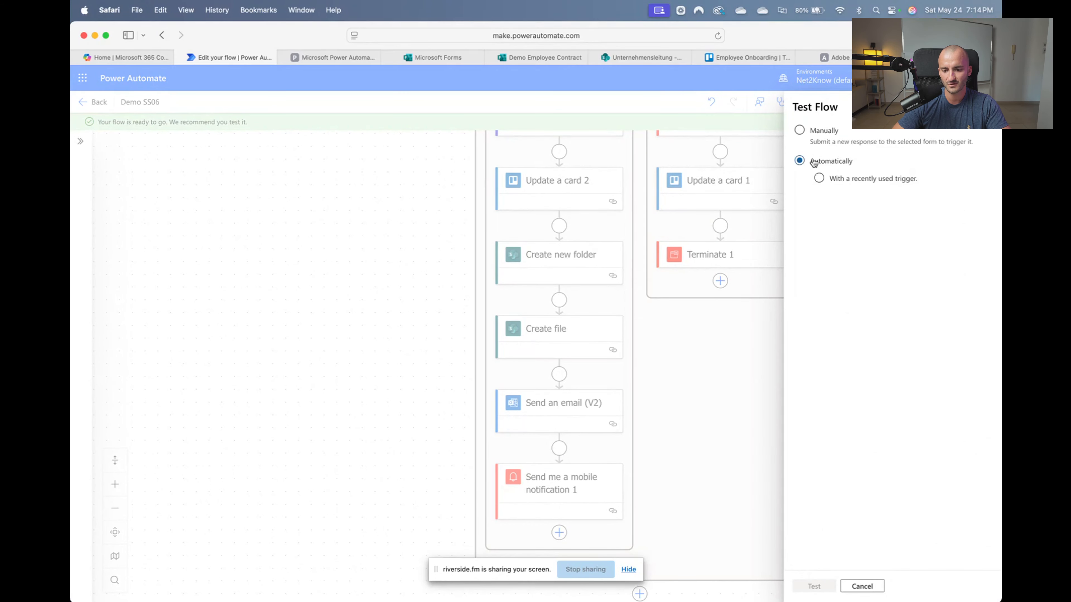
left_click(865, 178)
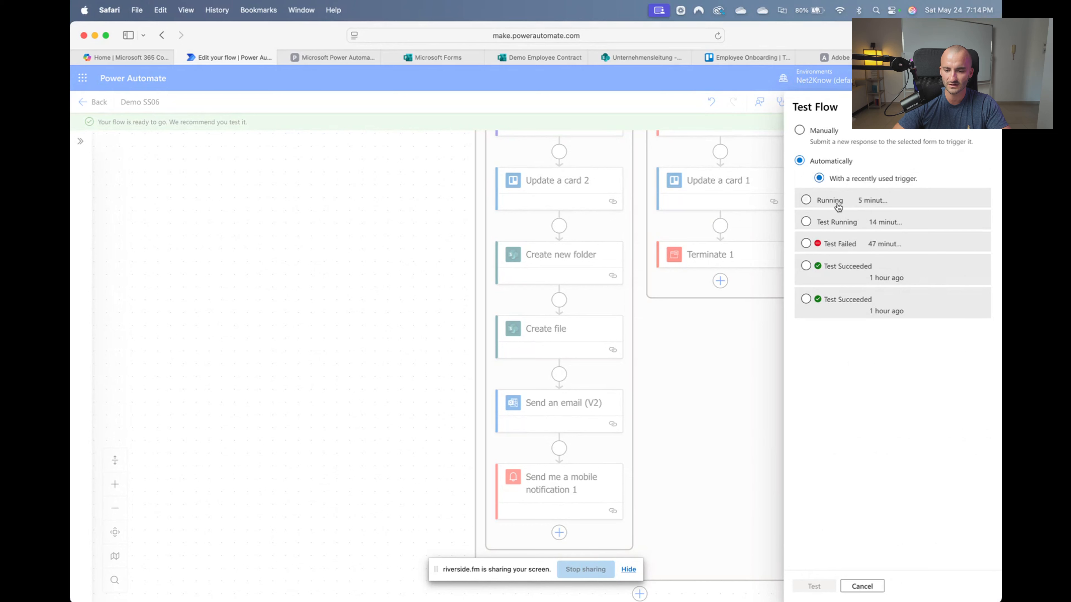
left_click(836, 204)
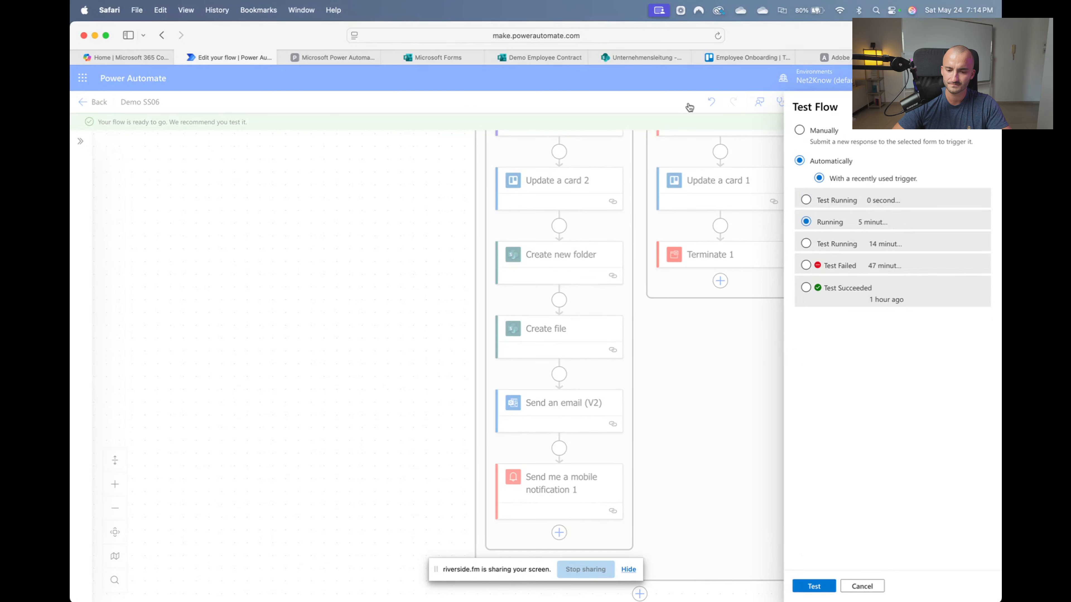
left_click(438, 107)
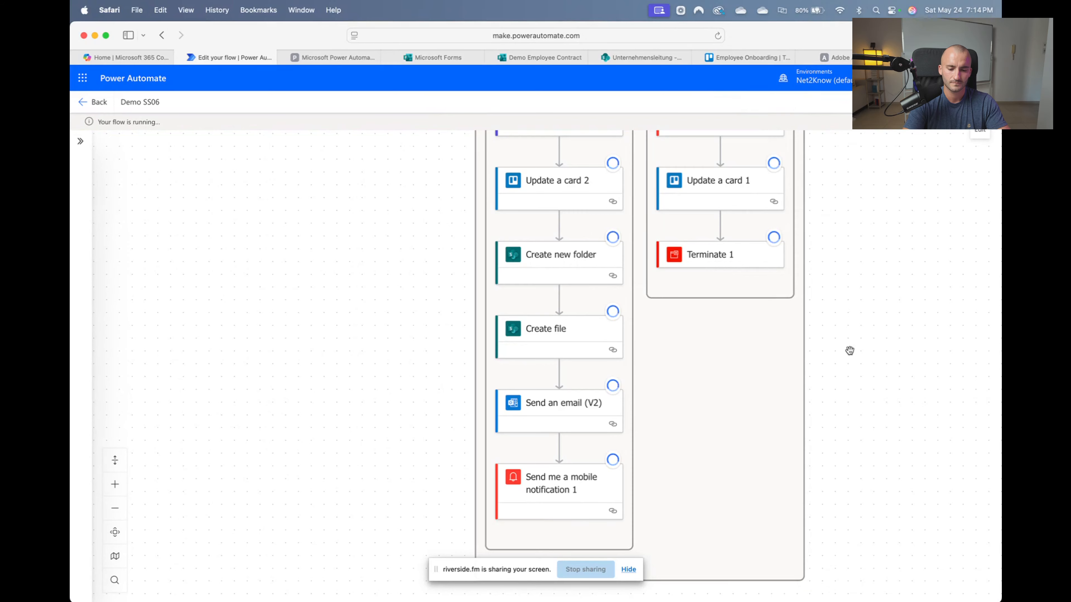
Scroll down the flow canvas while the test run finishes with 'Your flow ran successfully'
scroll(849, 351, "up", 10)
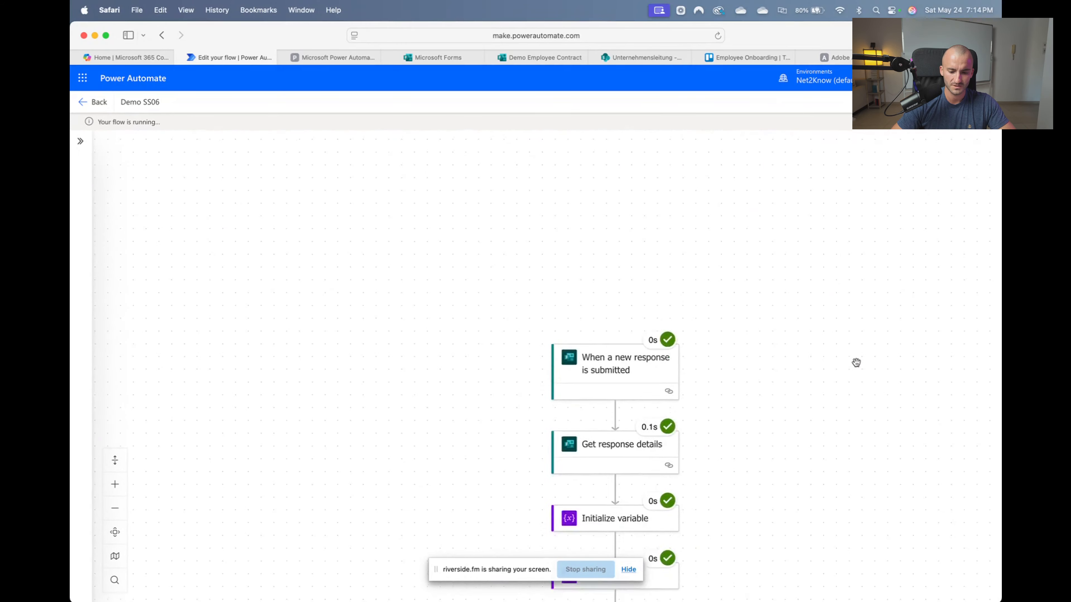
scroll(856, 363, "down", 12)
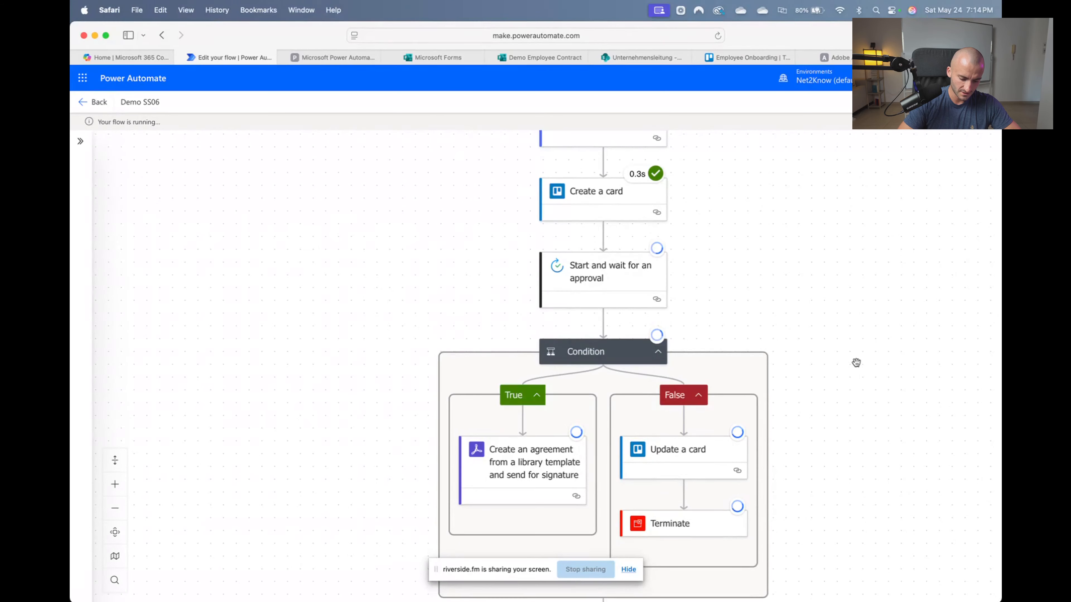
scroll(856, 363, "down", 10)
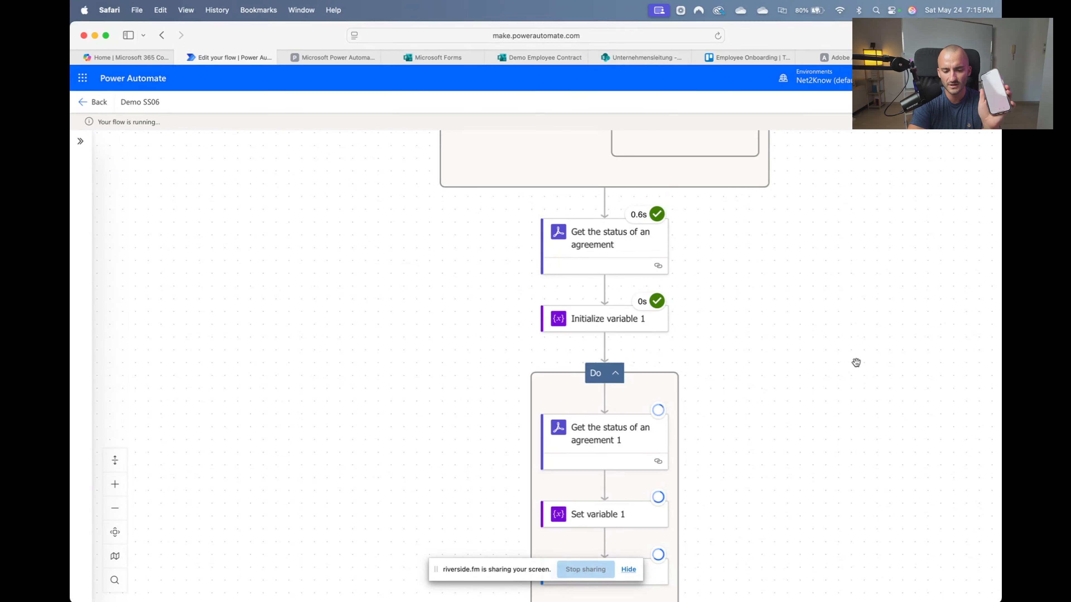
scroll(729, 325, "down", 5)
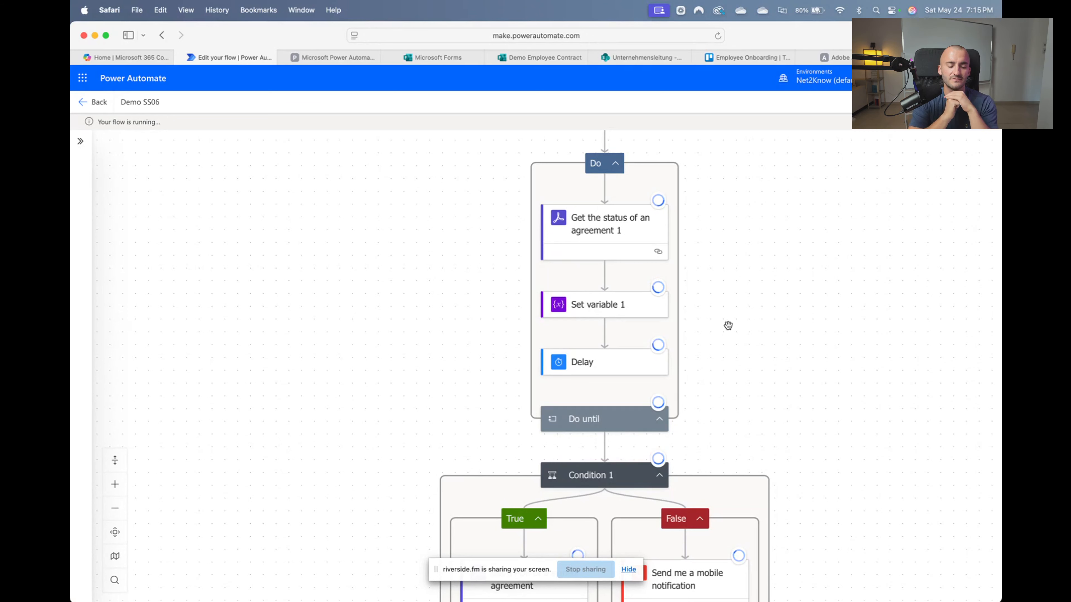
scroll(729, 325, "down", 8)
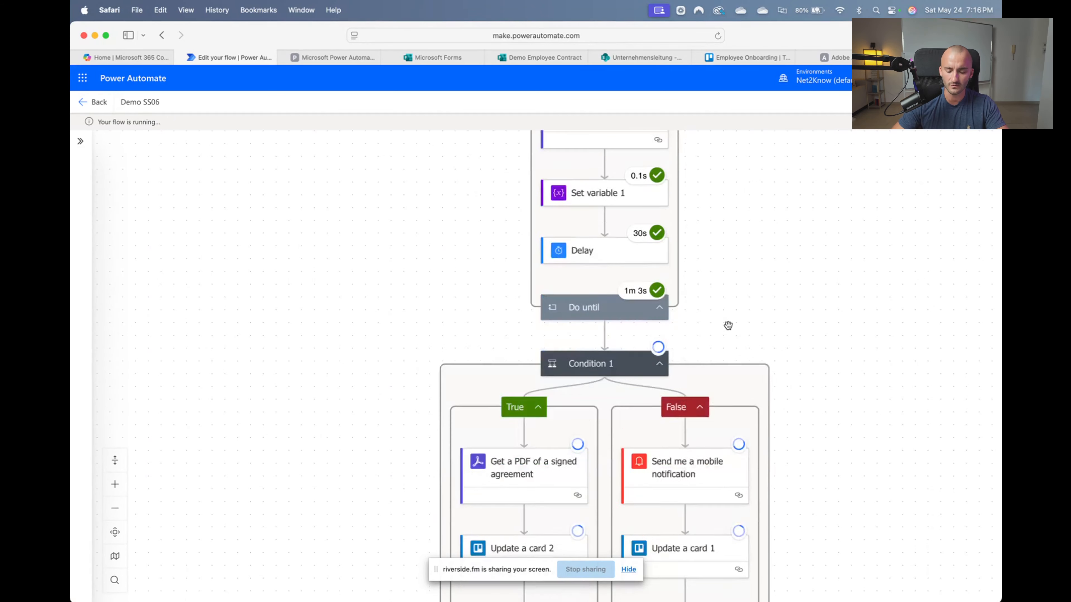
scroll(560, 312, "down", 1)
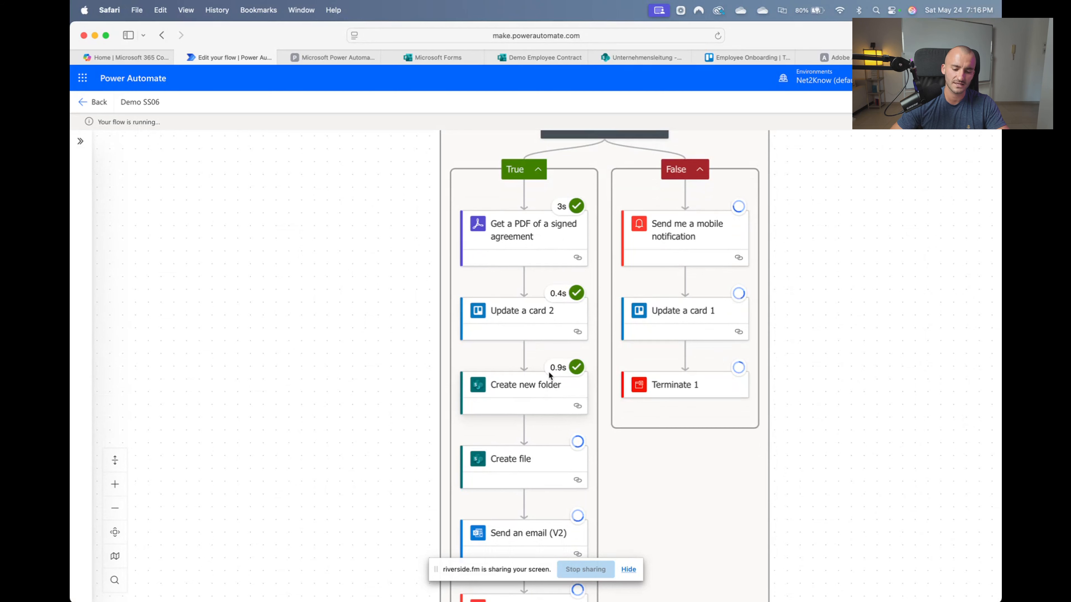
scroll(549, 400, "down", 1)
scroll(550, 401, "down", 1)
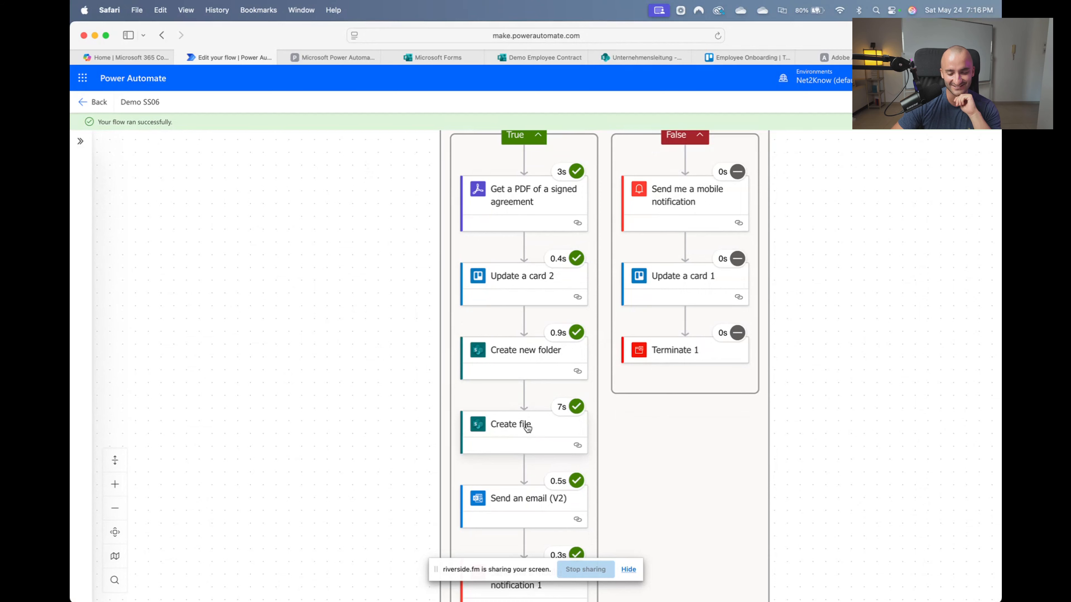
scroll(527, 428, "down", 1)
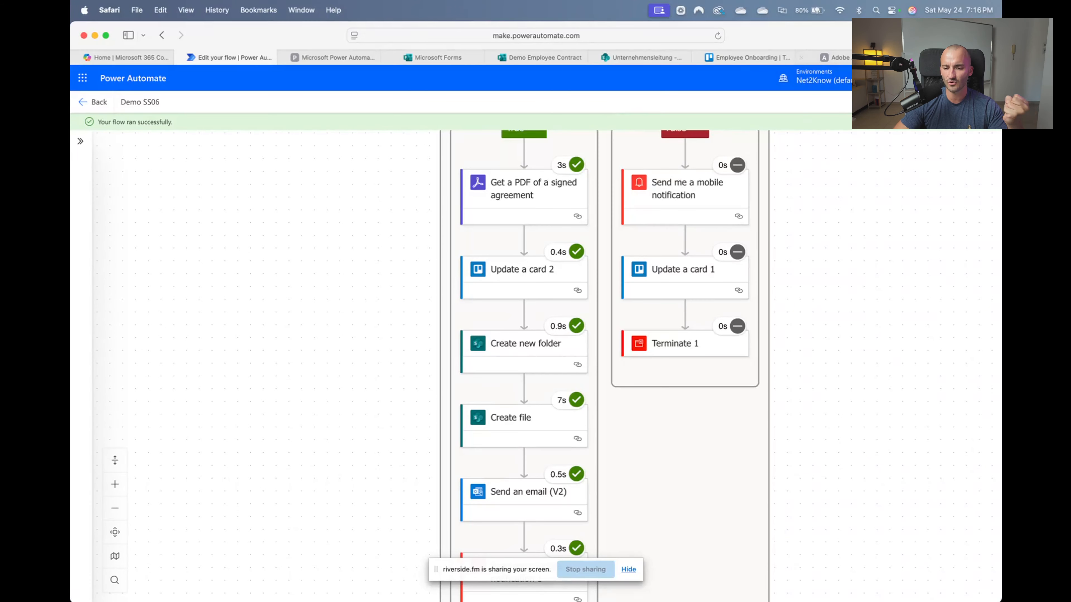
left_click(948, 58)
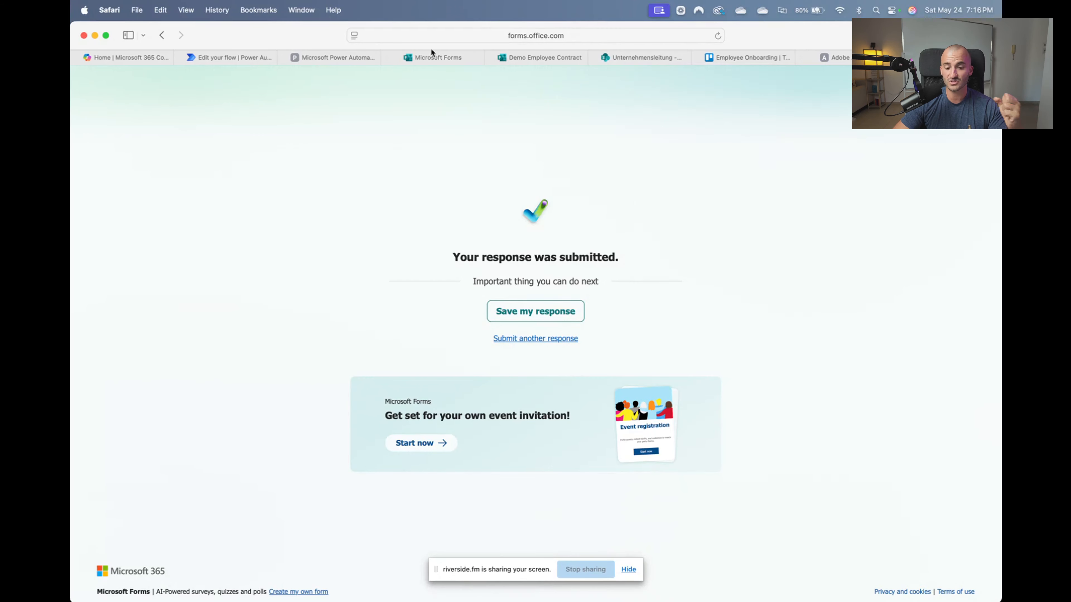
left_click(435, 63)
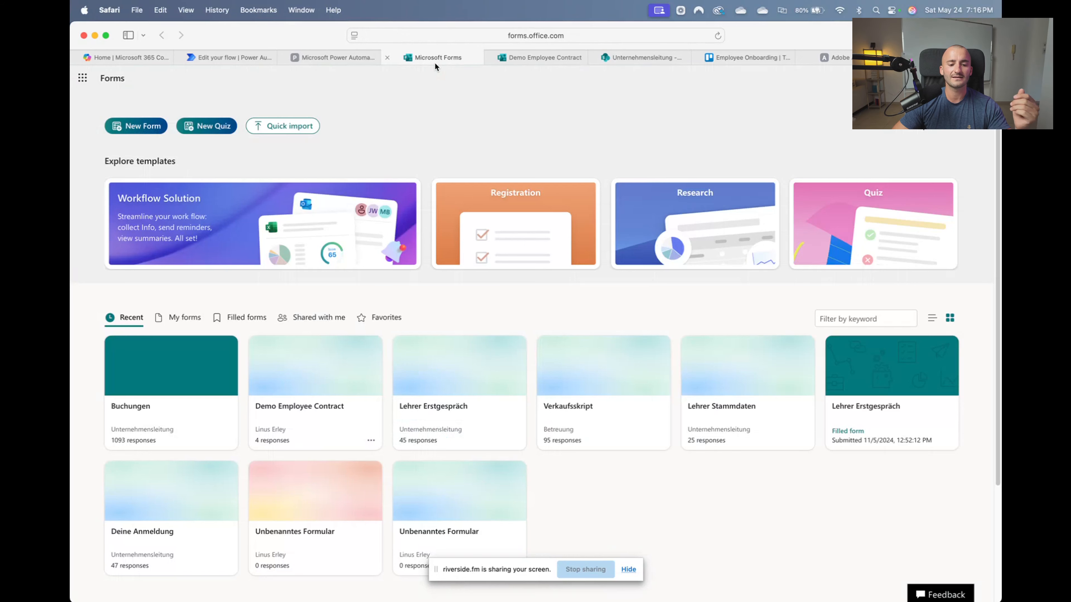
left_click(202, 57)
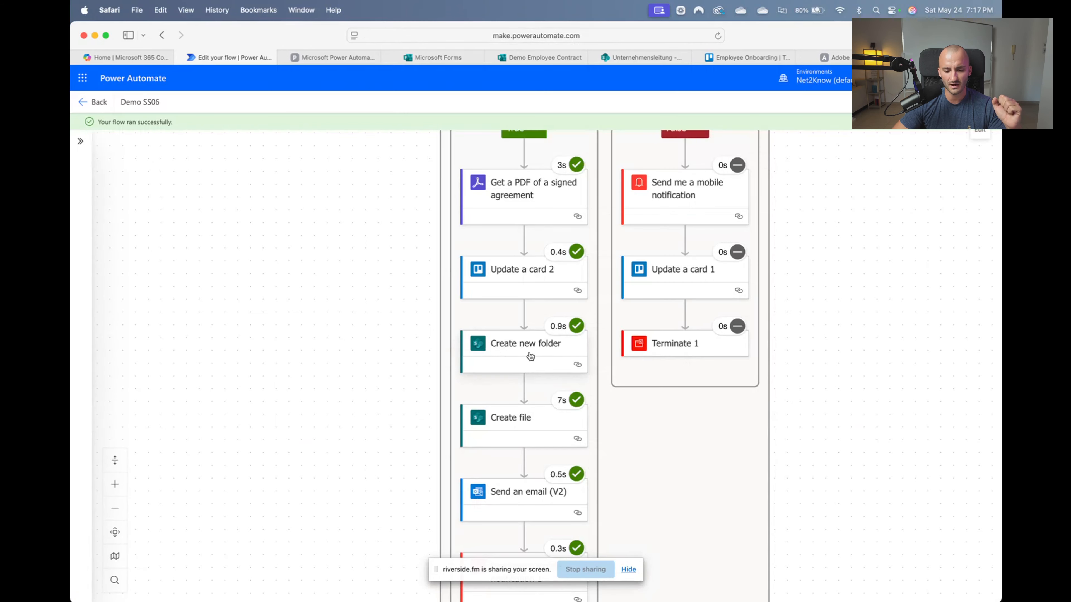
Inspect the run results of Create new folder, Create file and Send an email (V2)
left_click(498, 366)
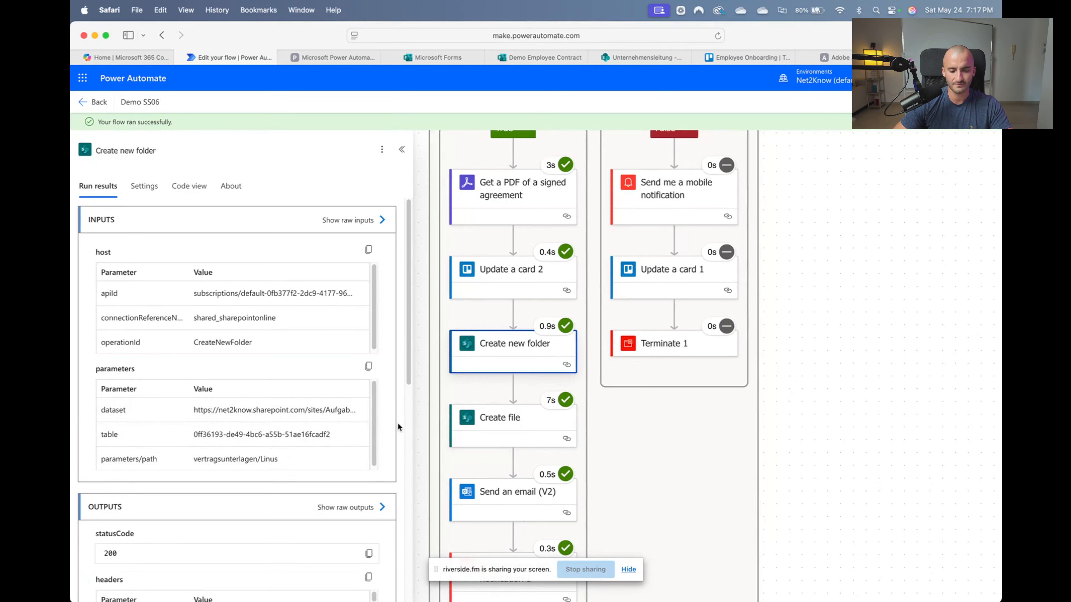
scroll(603, 425, "down", 5)
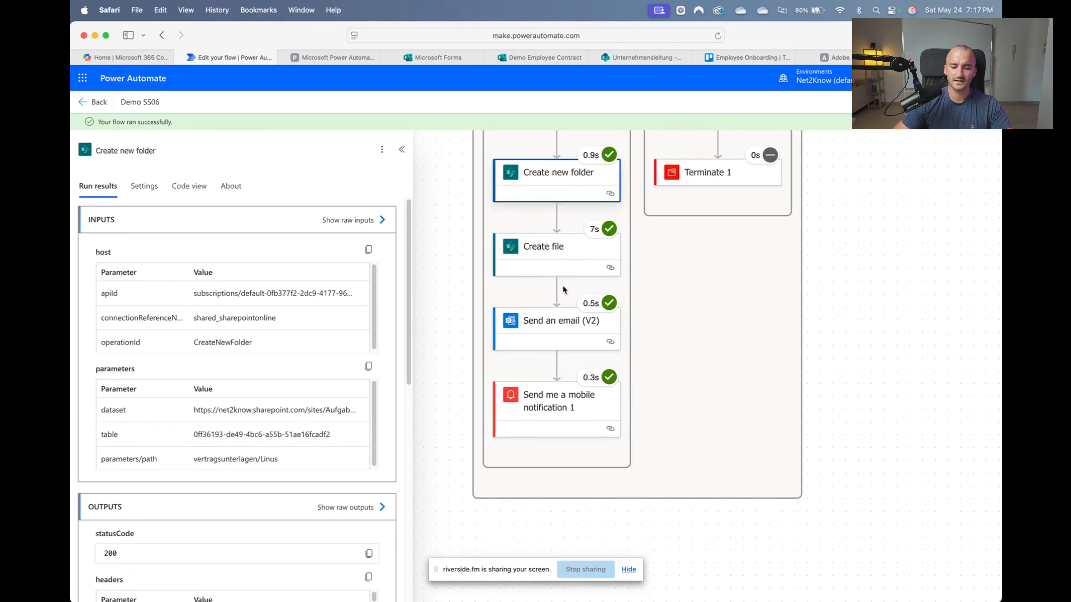
left_click(548, 266)
left_click(558, 322)
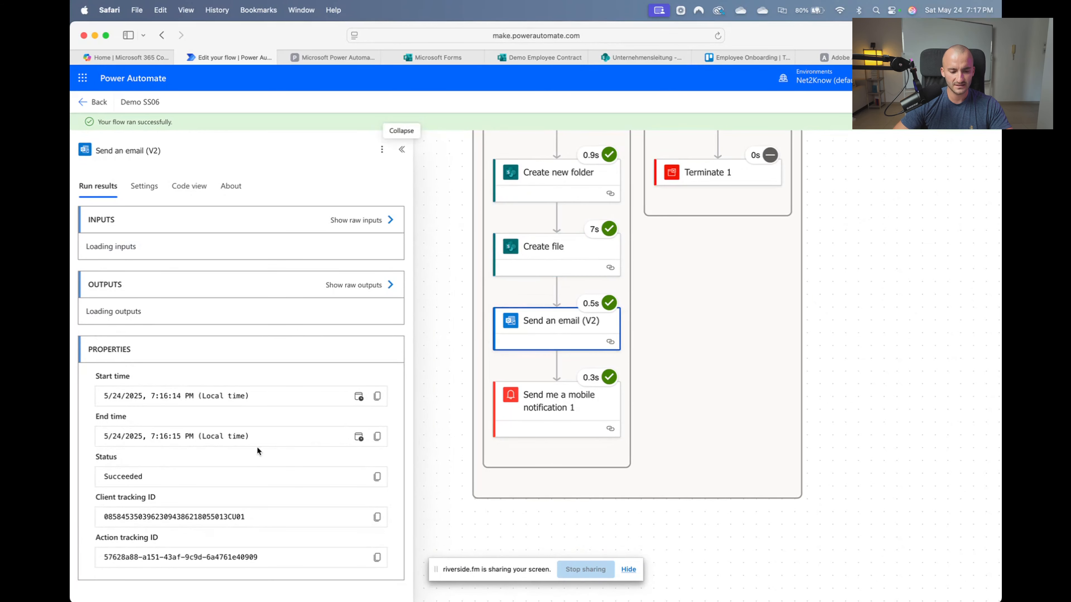
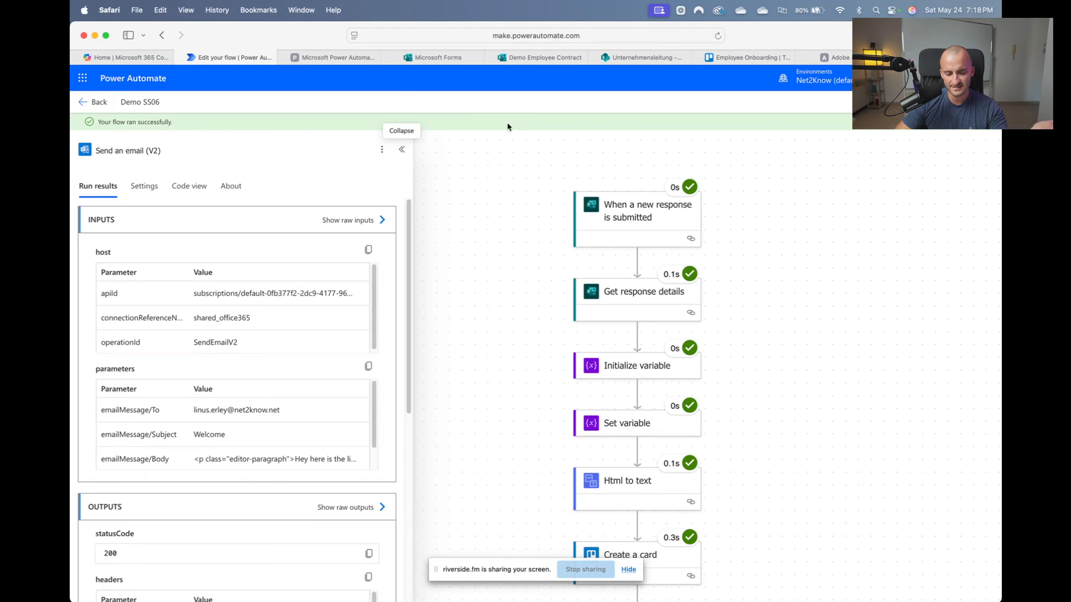
Switch to the Trello Employee Onboarding board to see the new hire's card
left_click(749, 56)
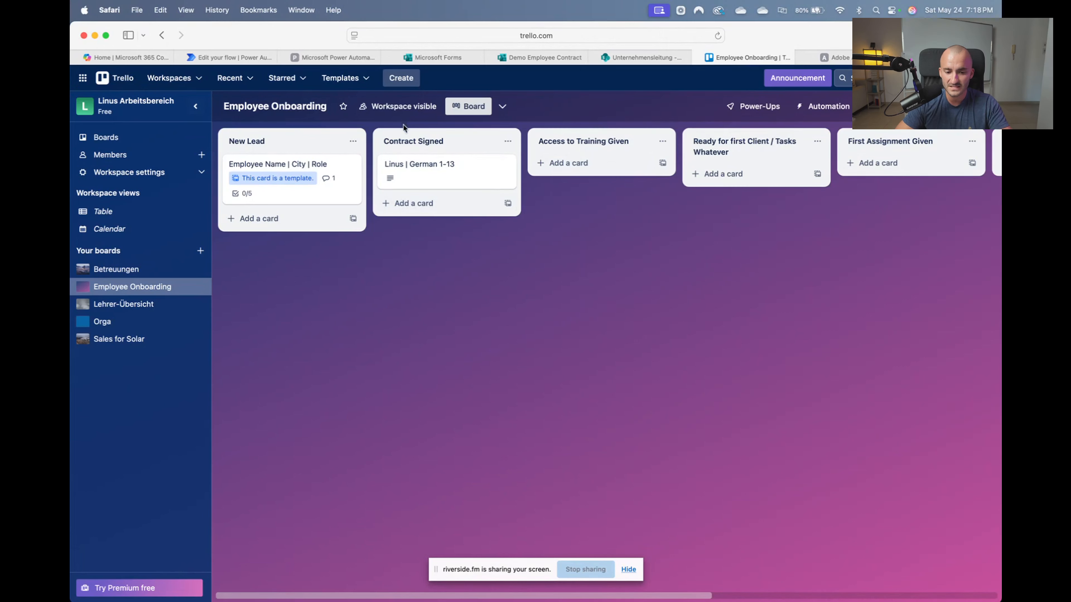
Drag the German 1-13 card via Access to Training Given into Ready for first Client
left_click_drag(421, 166, 591, 169)
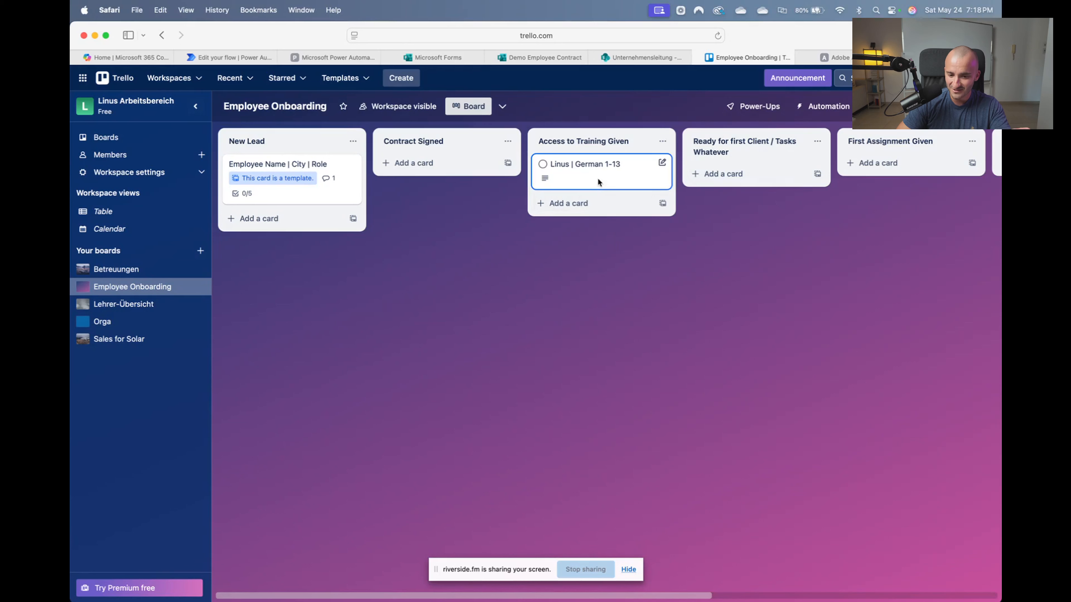
left_click_drag(598, 177, 742, 173)
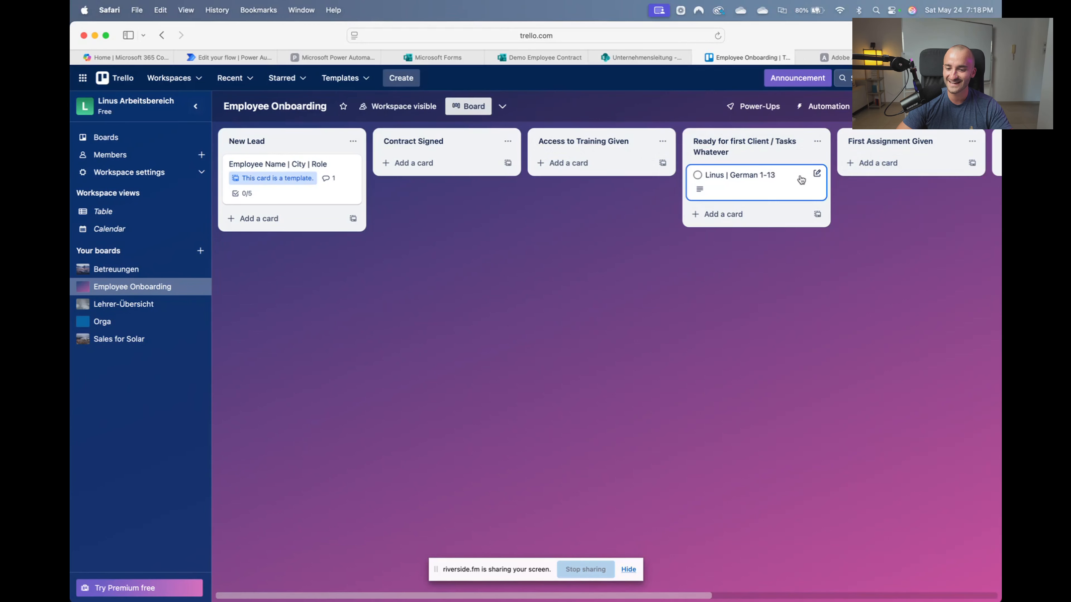
mouse_move(747, 189)
left_mouse_down()
mouse_move(611, 162)
mouse_move(743, 177)
left_mouse_up()
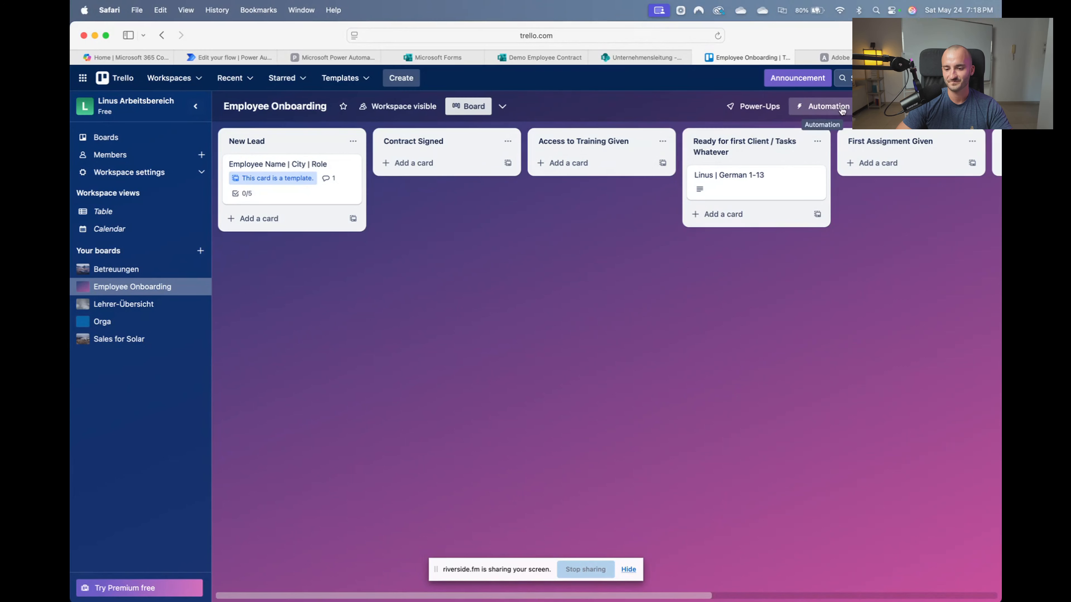
left_click(818, 107)
Create a rule triggered when a card is added to Ready for first Client / Tasks Whatever
left_click(820, 163)
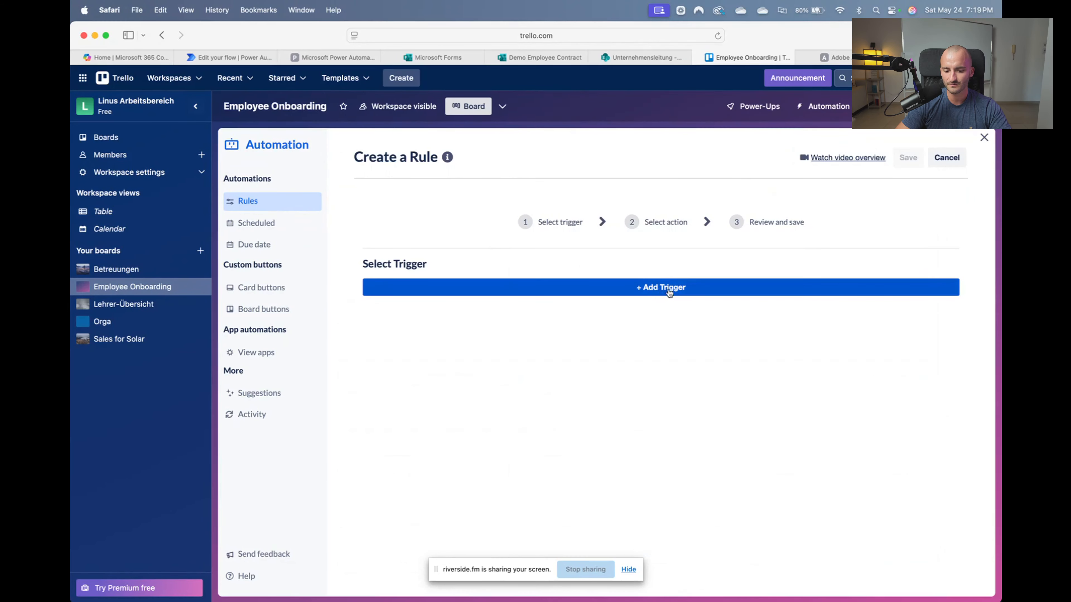
left_click(670, 289)
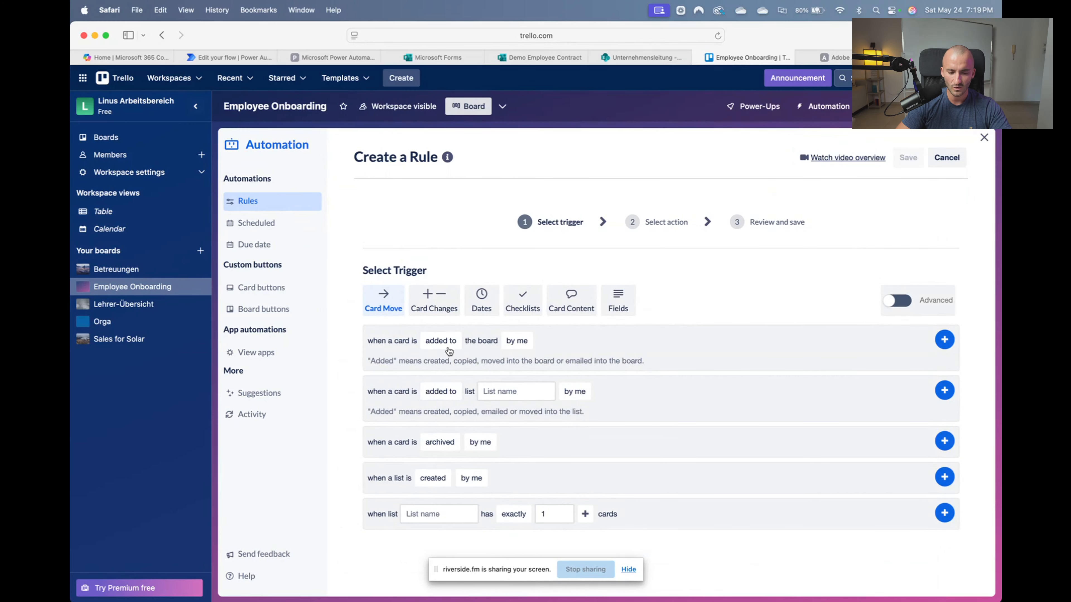
left_click(441, 341)
left_click(516, 341)
left_click(446, 409)
left_click(510, 393)
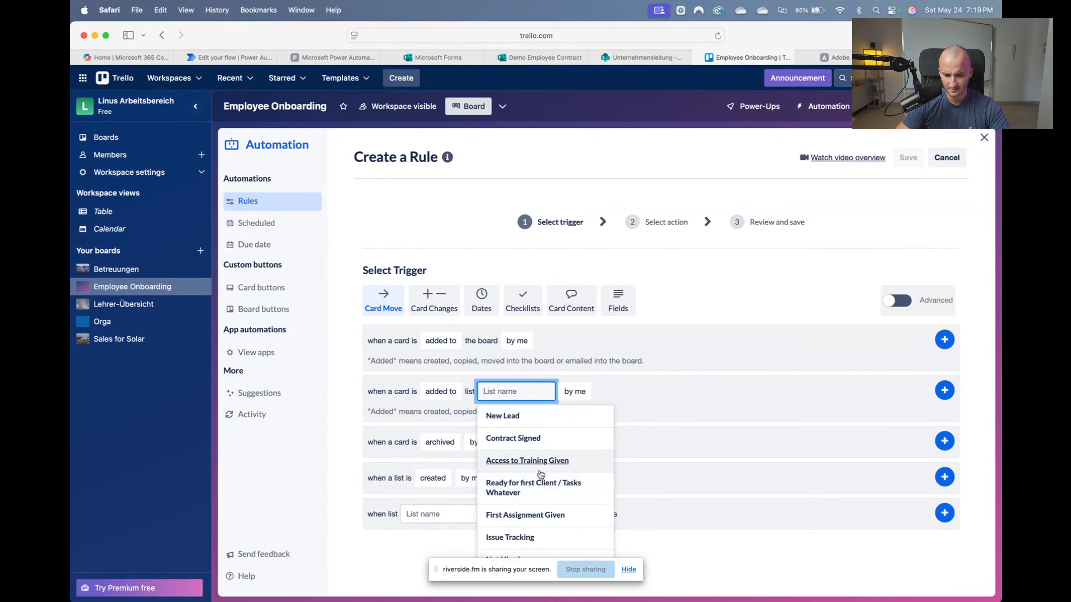
left_click(569, 491)
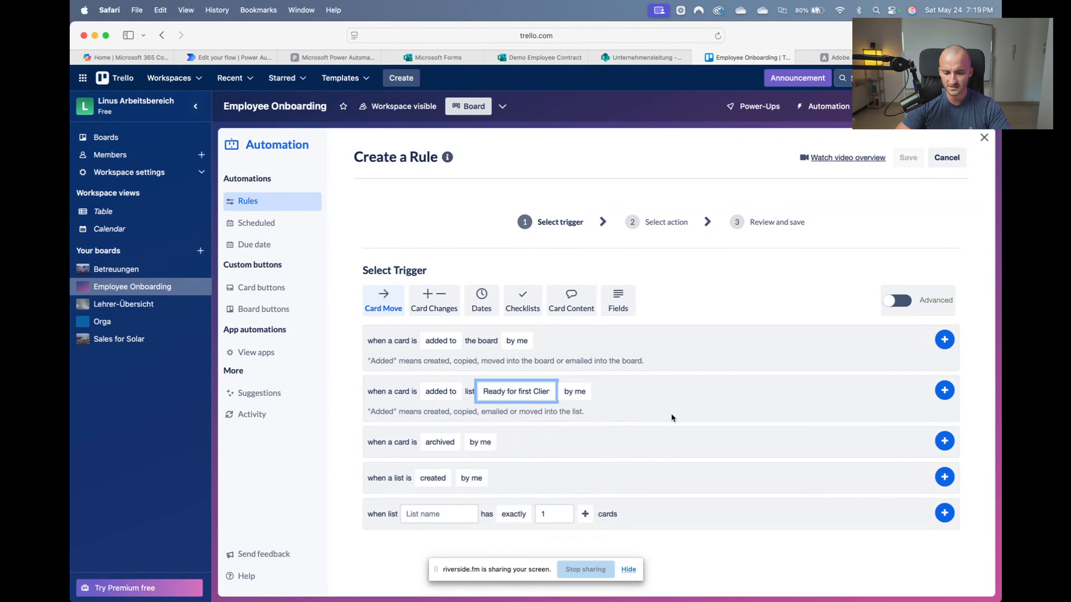
left_click(944, 390)
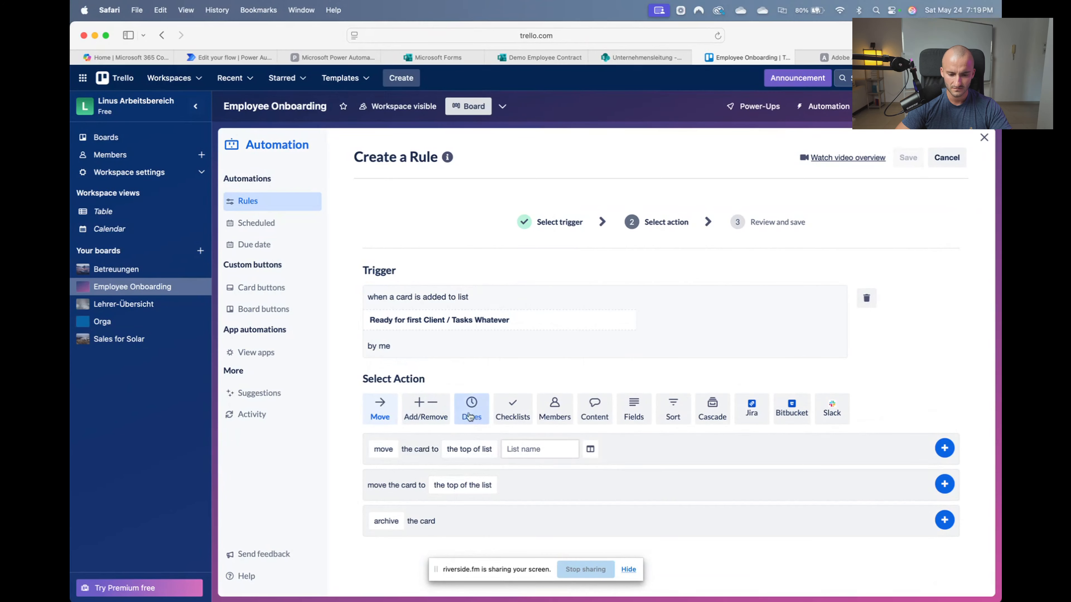
Add an email notification to the recipient's address with subject 'New Teacher Ready', and save the rule
left_click(595, 410)
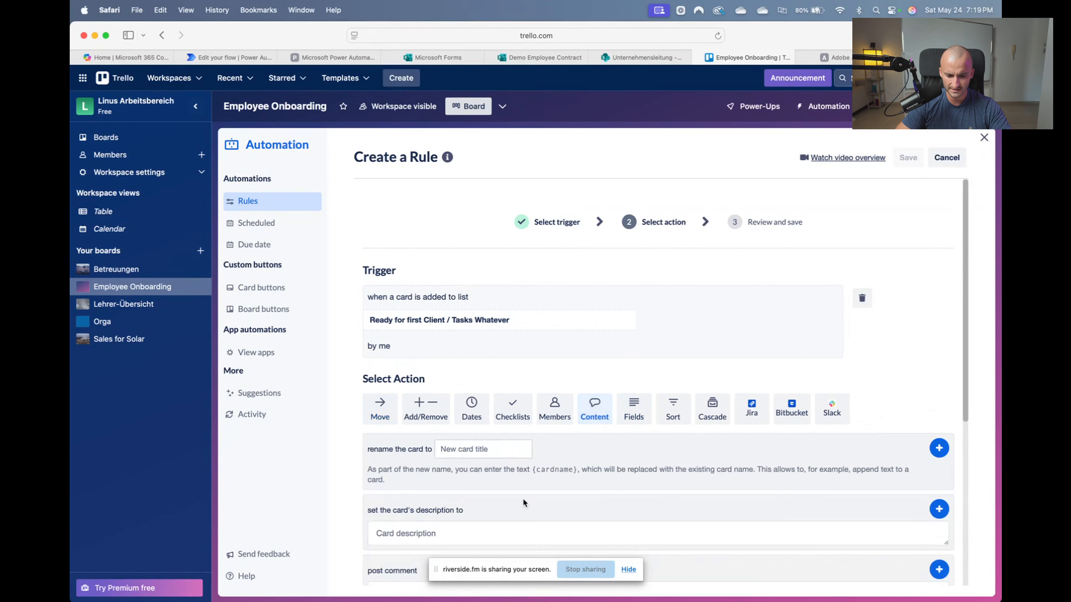
scroll(523, 499, "down", 7)
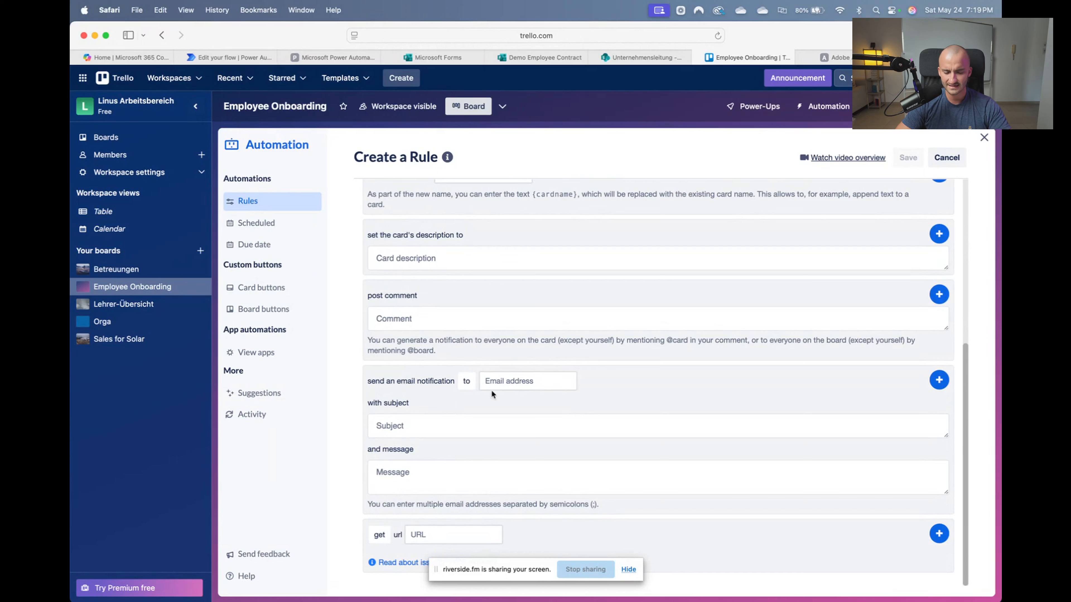
left_click(512, 380)
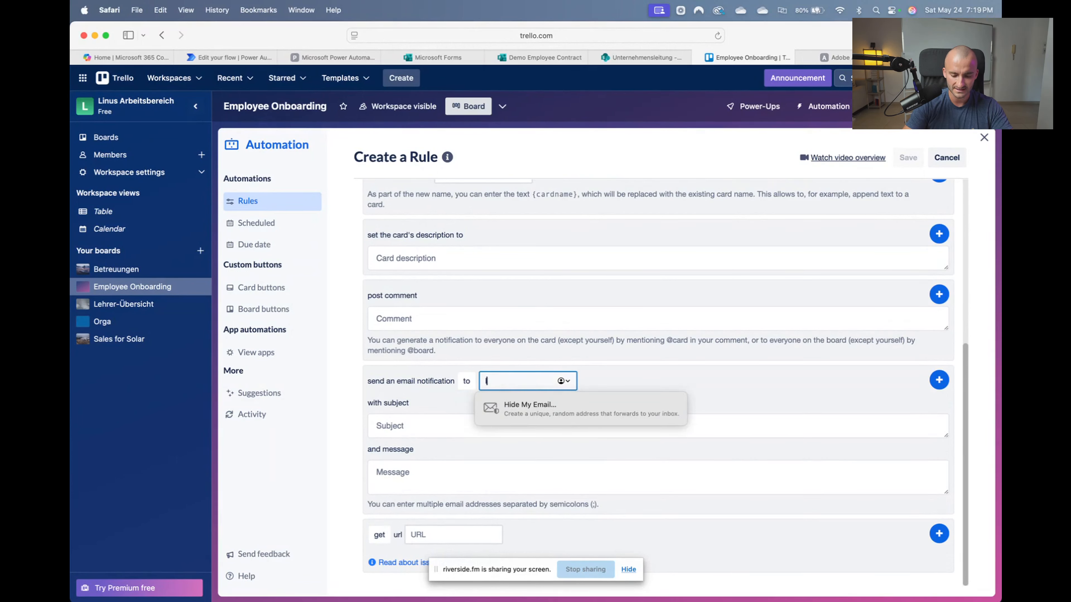
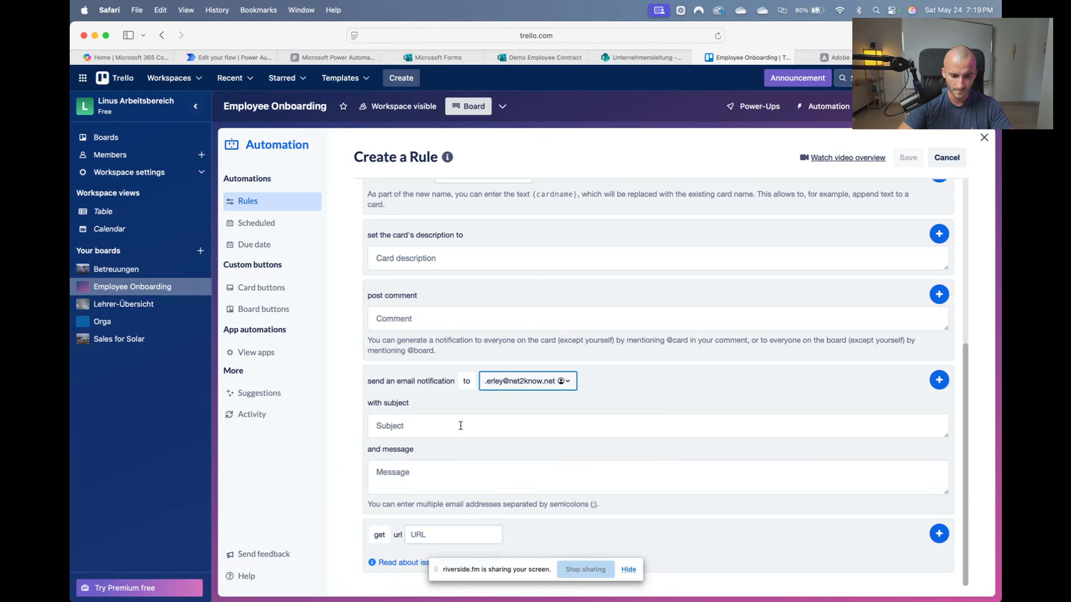
left_click(461, 426)
type("New teacher")
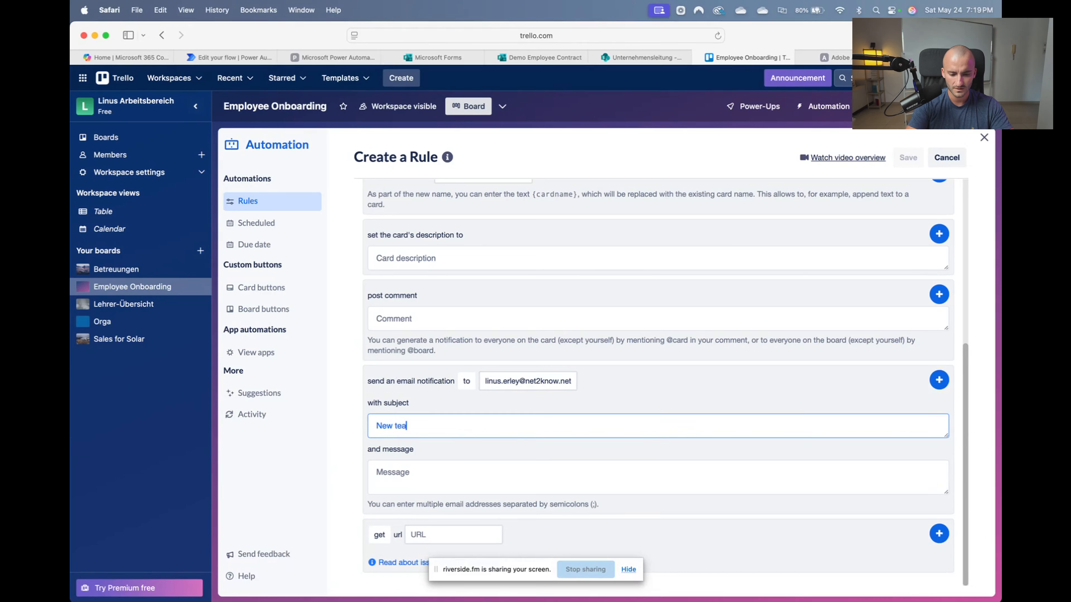
key("BackSpace")
key("BackSpace")
key("BackSpace")
key("BackSpace")
key("BackSpace")
key("BackSpace")
key("BackSpace")
key("BackSpace")
type("Te")
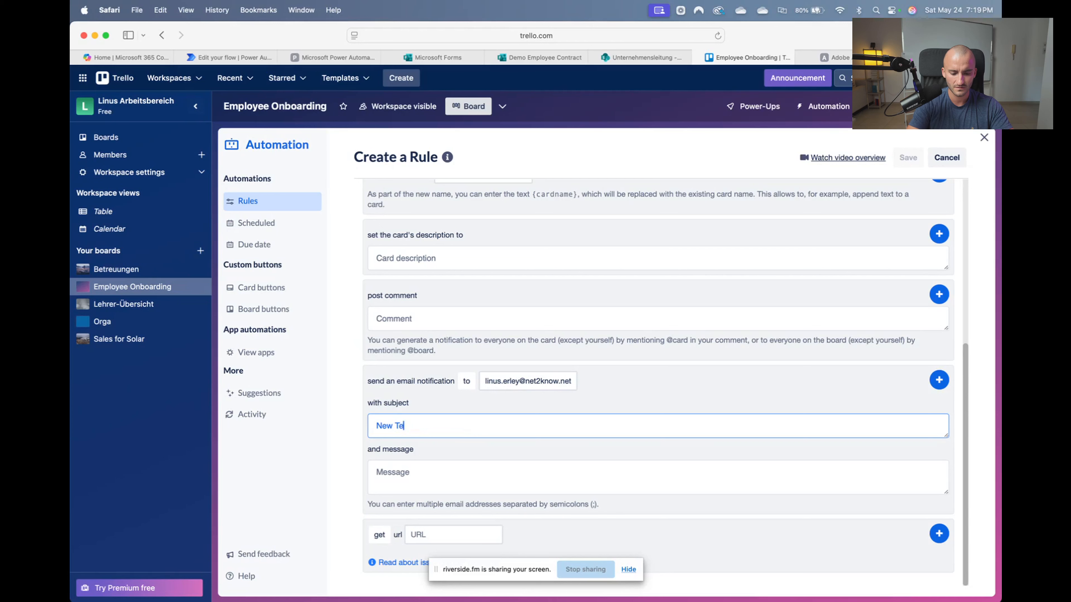
type("acher Ready")
left_click(448, 465)
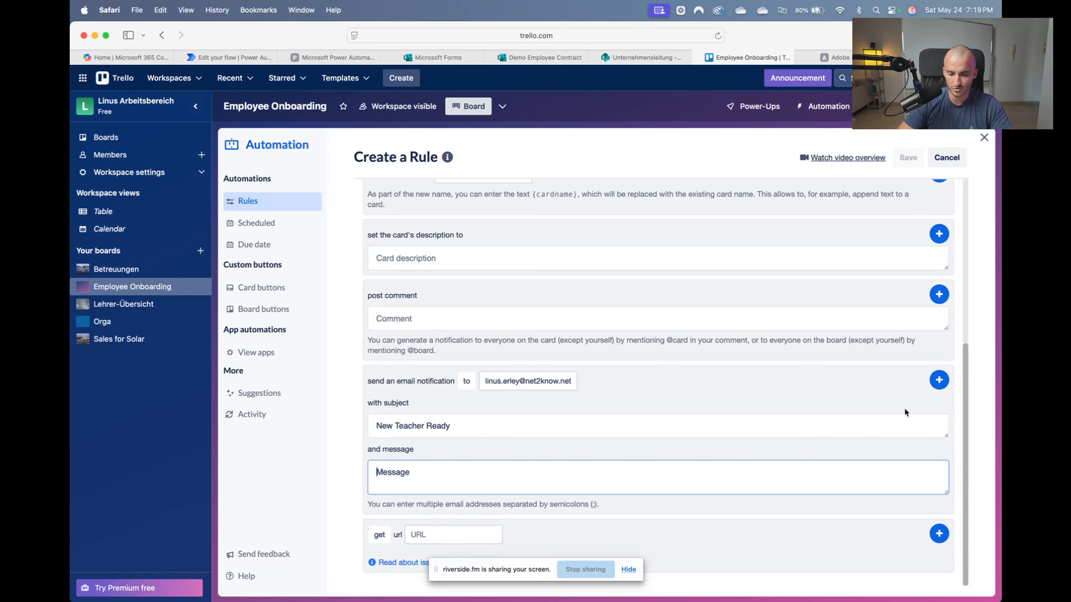
left_click(940, 380)
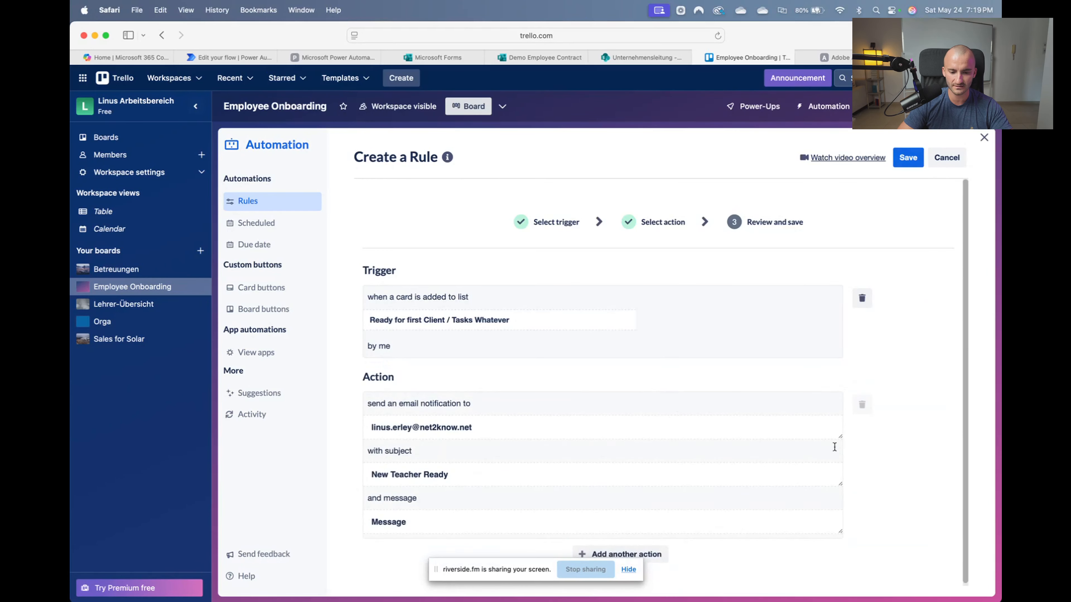
left_click(908, 159)
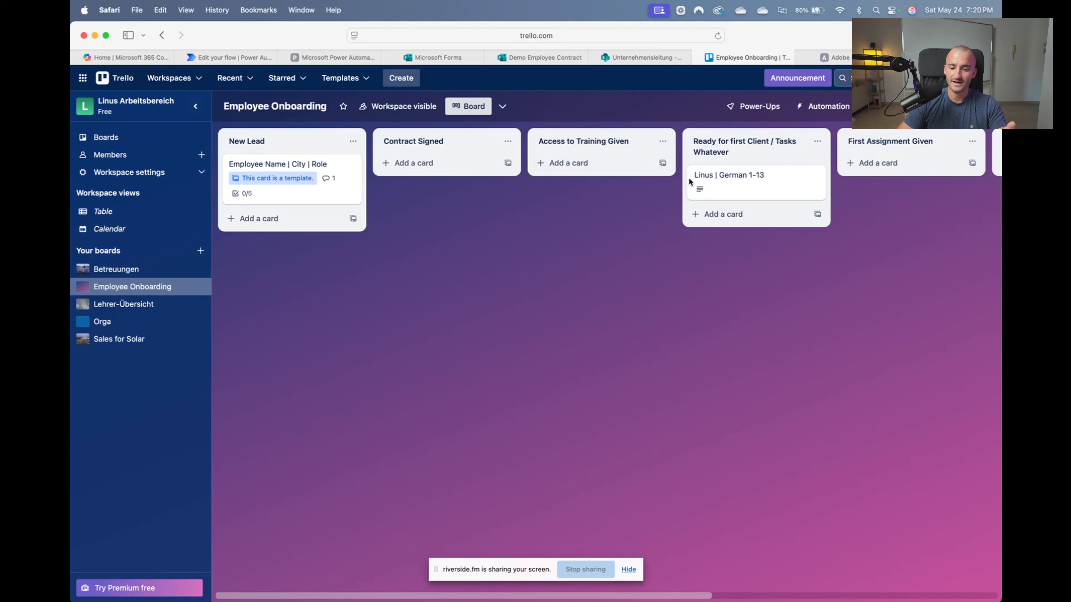
Drag the German 1-13 card from Ready for first Client into First Assignment Given
mouse_move(693, 182)
left_mouse_down()
mouse_move(609, 157)
mouse_move(593, 171)
mouse_move(602, 184)
mouse_move(586, 168)
mouse_move(703, 171)
left_mouse_up()
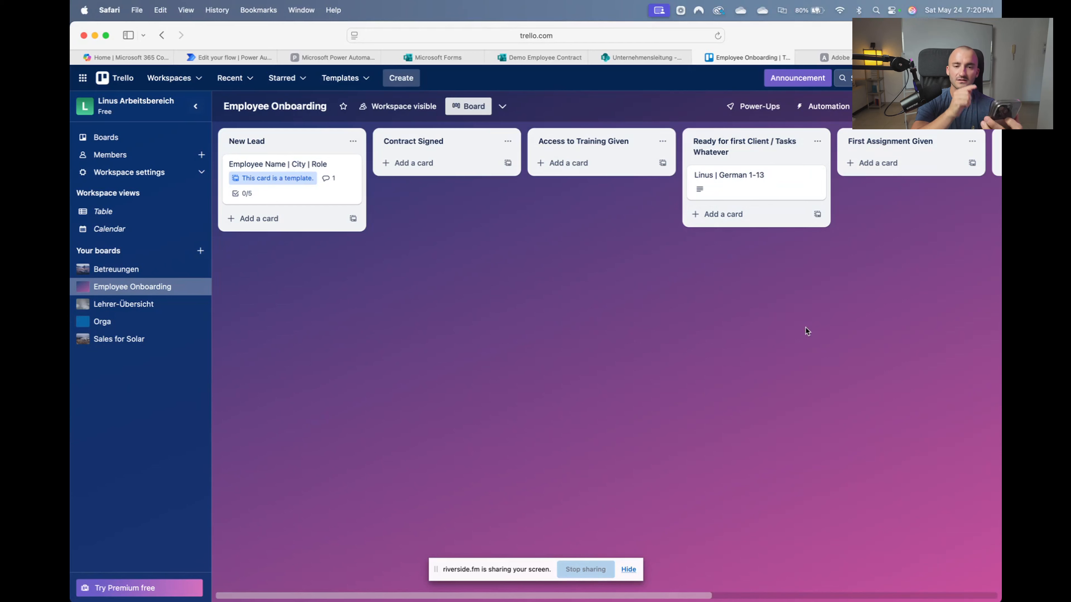
scroll(805, 328, "right", 5)
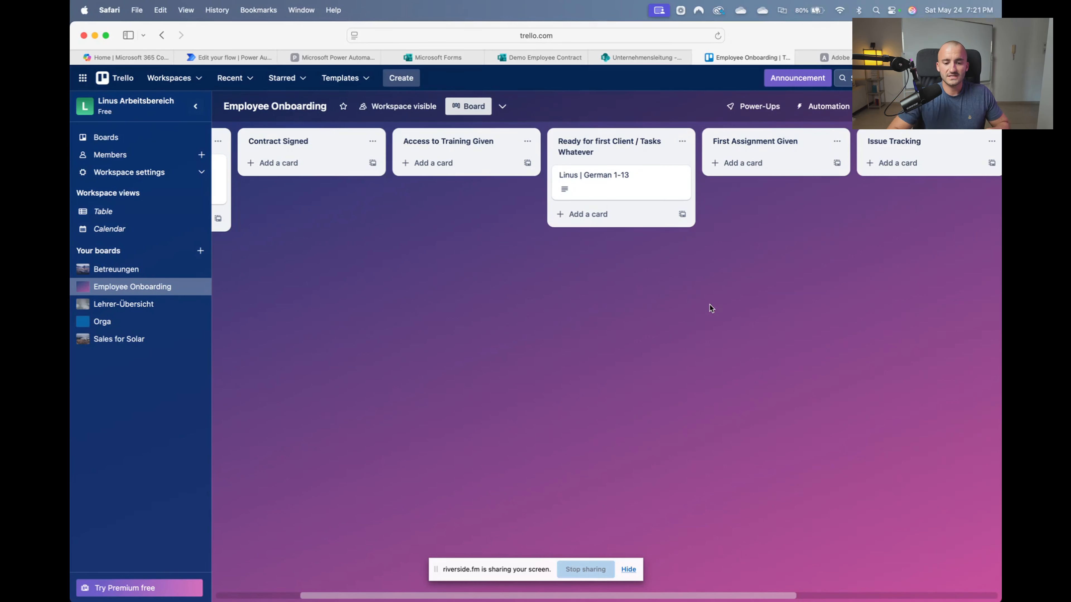
left_click_drag(598, 187, 751, 179)
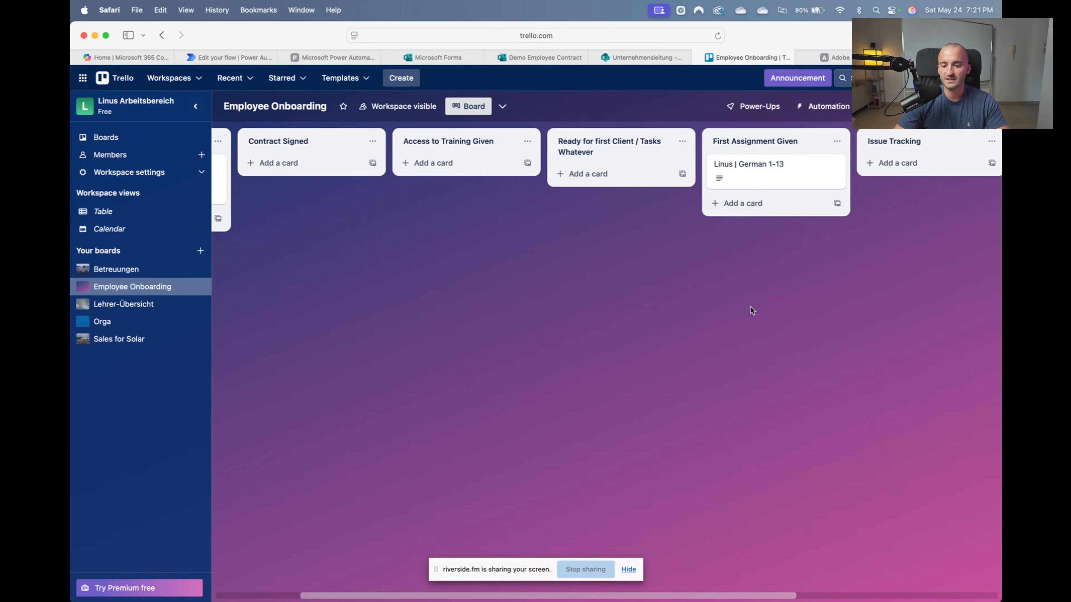